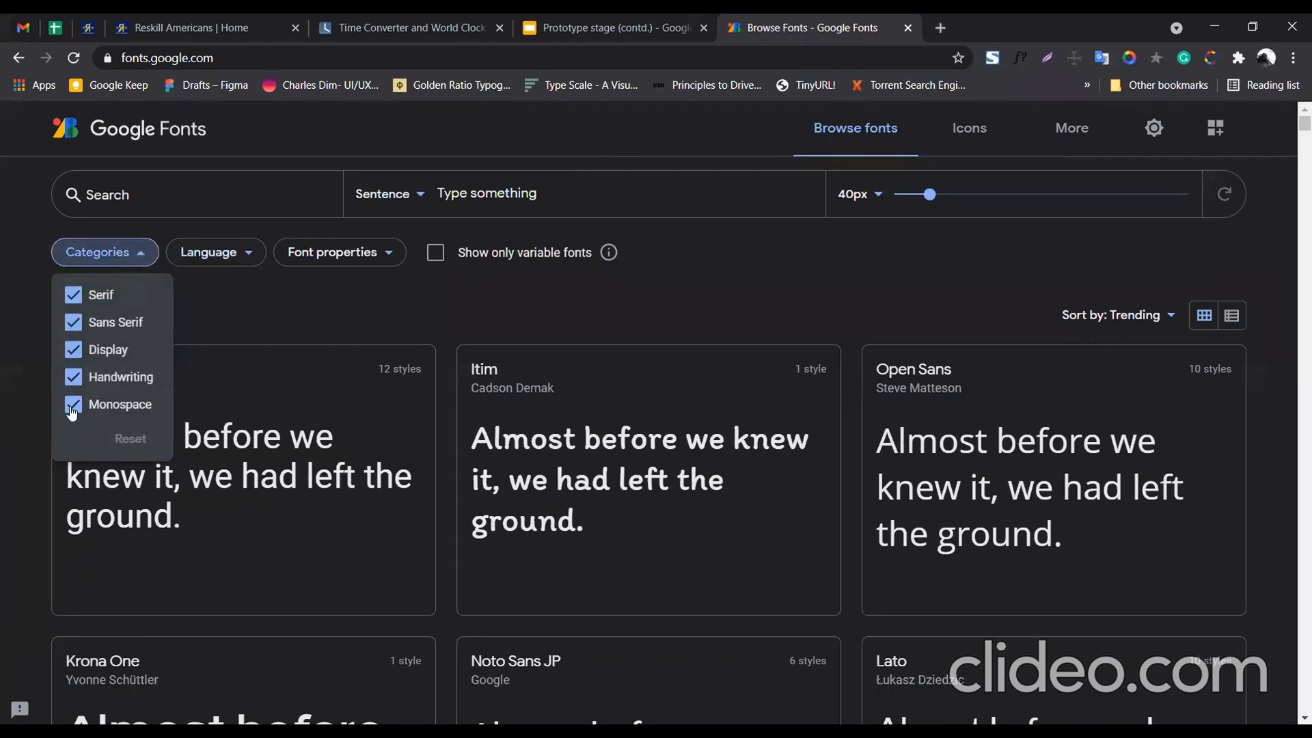
- Filter the font catalogue to the Handwriting category only, excluding Serif, Sans Serif, Display and Monospace
{"action": "left_click", "coordinate": [73, 408]}
{"action": "left_click", "coordinate": [73, 350]}
{"action": "left_click", "coordinate": [73, 322]}
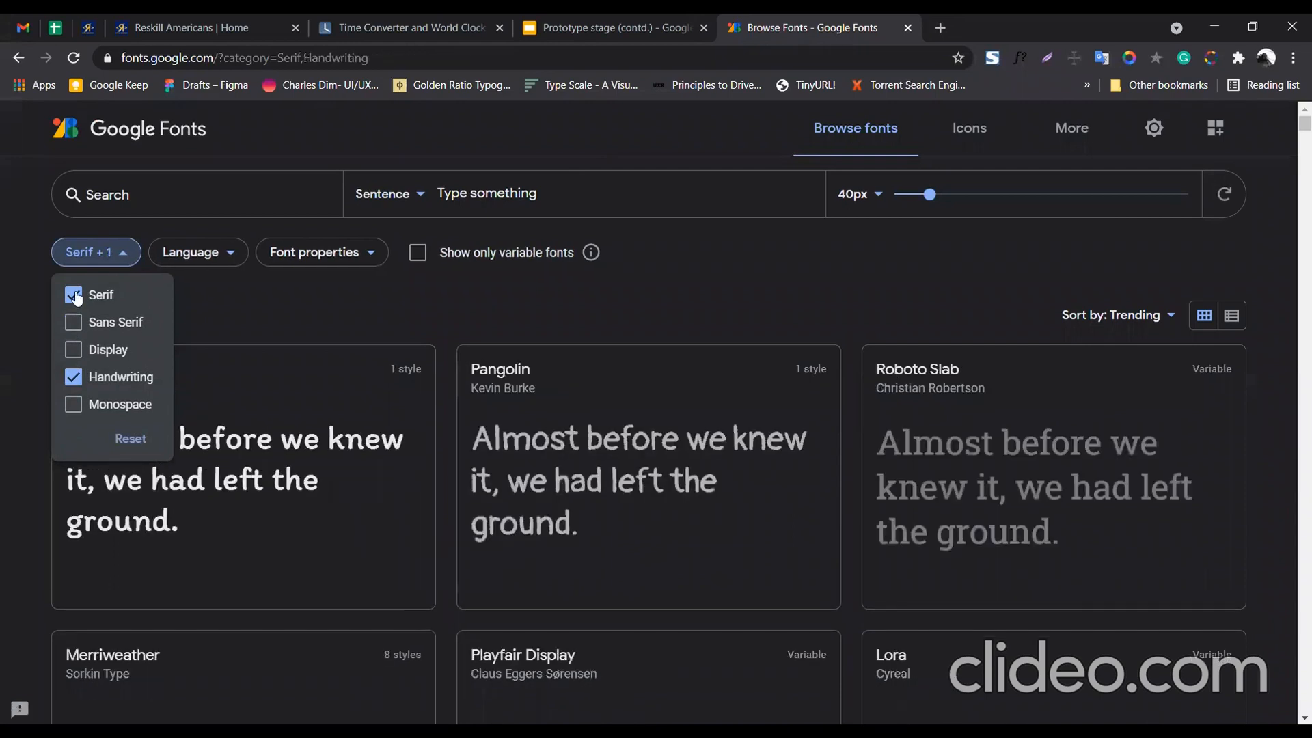
{"action": "left_click", "coordinate": [74, 295]}
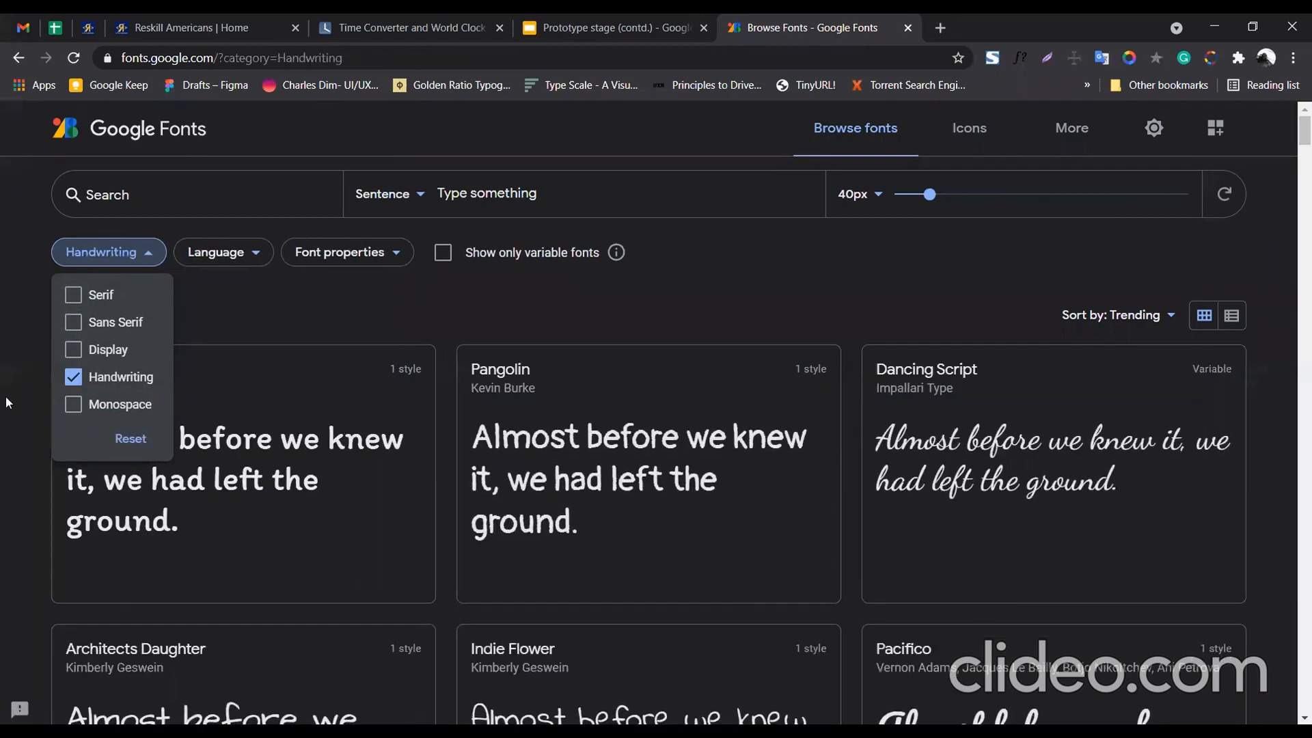
{"action": "left_click", "coordinate": [271, 312]}
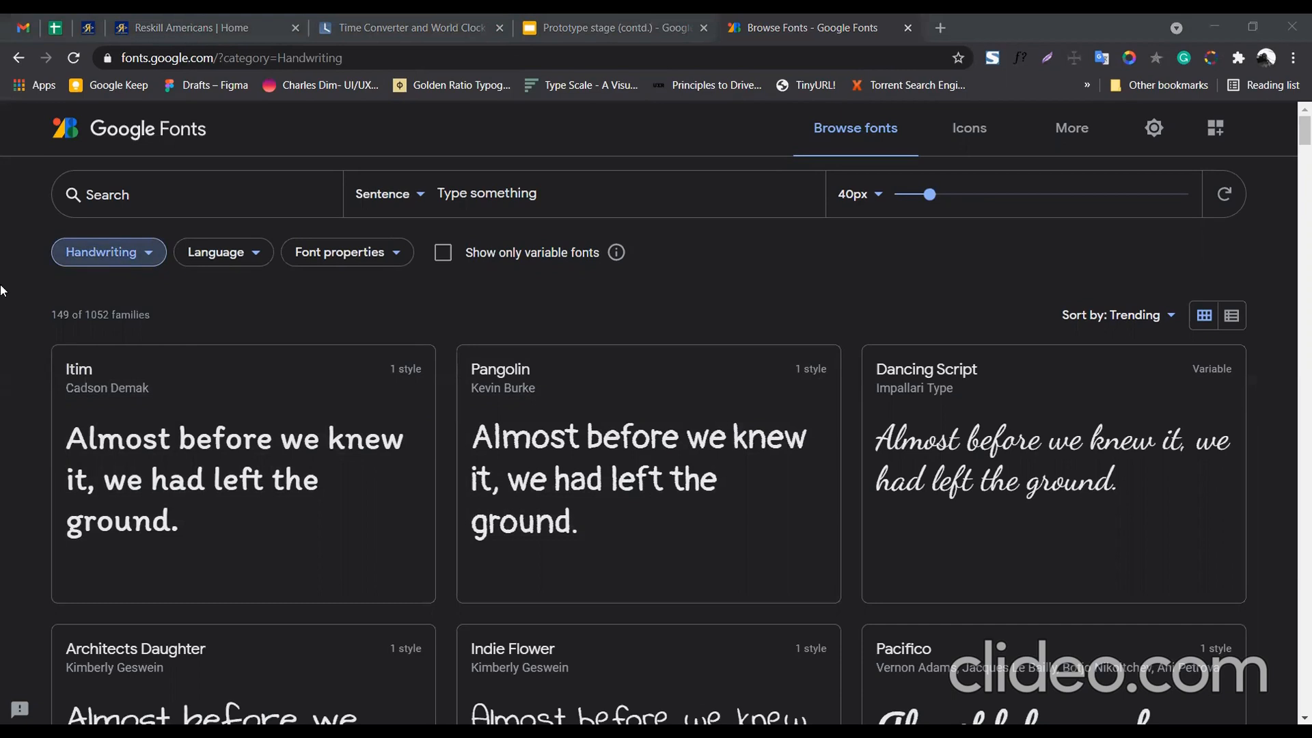
- Open the Itim font family and look through its styles, glyphs, designer and license information
{"action": "left_click", "coordinate": [133, 444]}
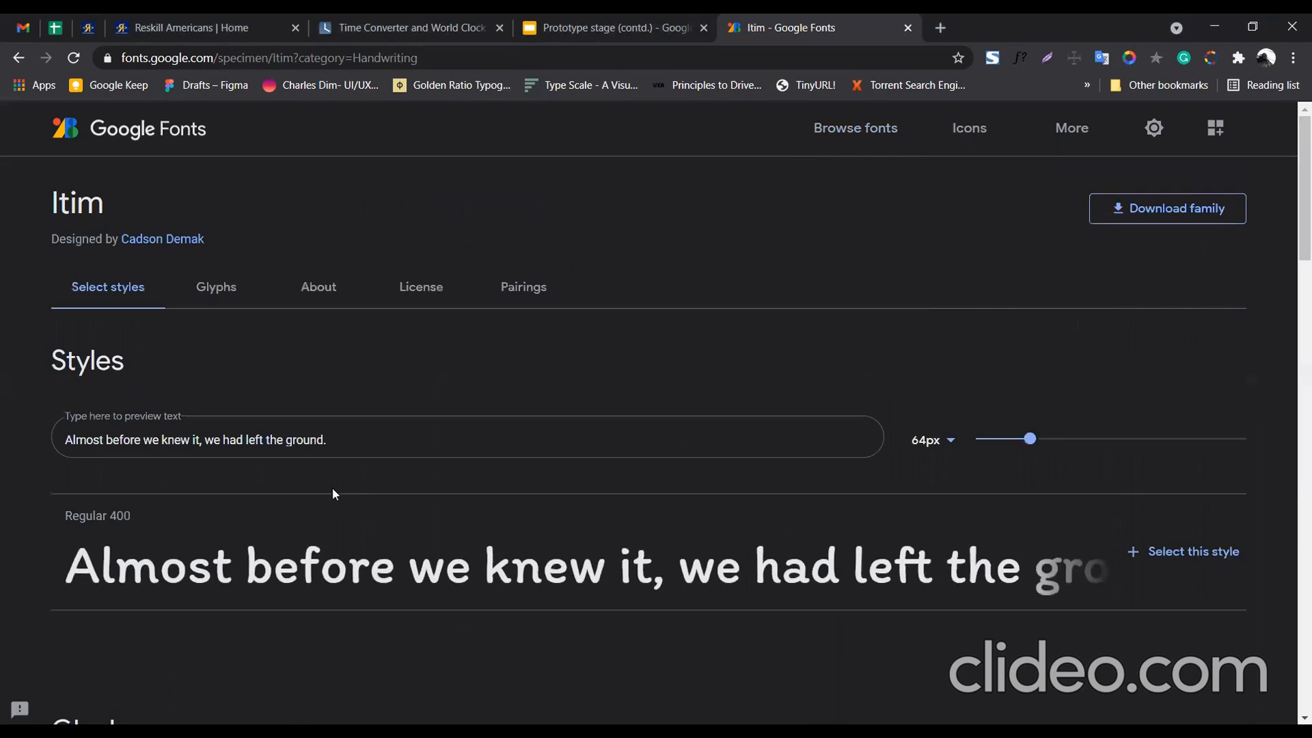
{"action": "scroll", "coordinate": [332, 486], "scroll_direction": "down", "scroll_amount": 8}
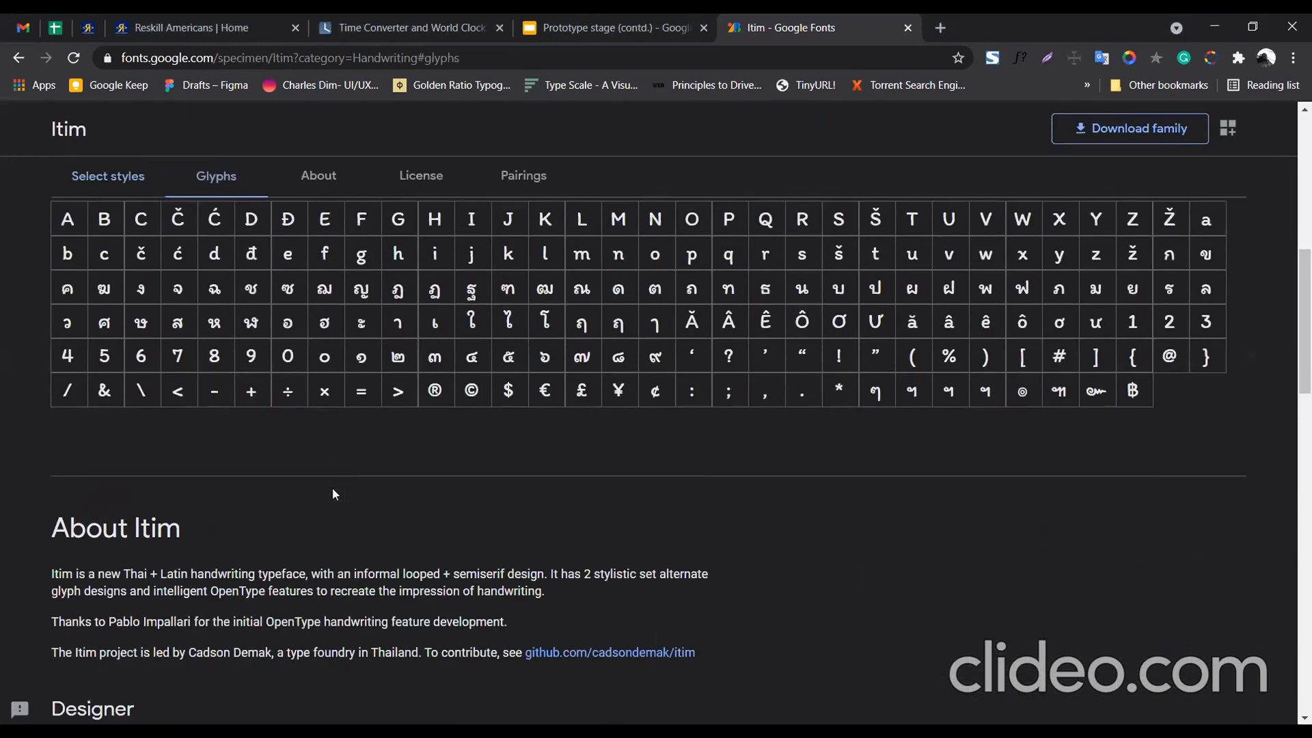
{"action": "scroll", "coordinate": [332, 486], "scroll_direction": "down", "scroll_amount": 7}
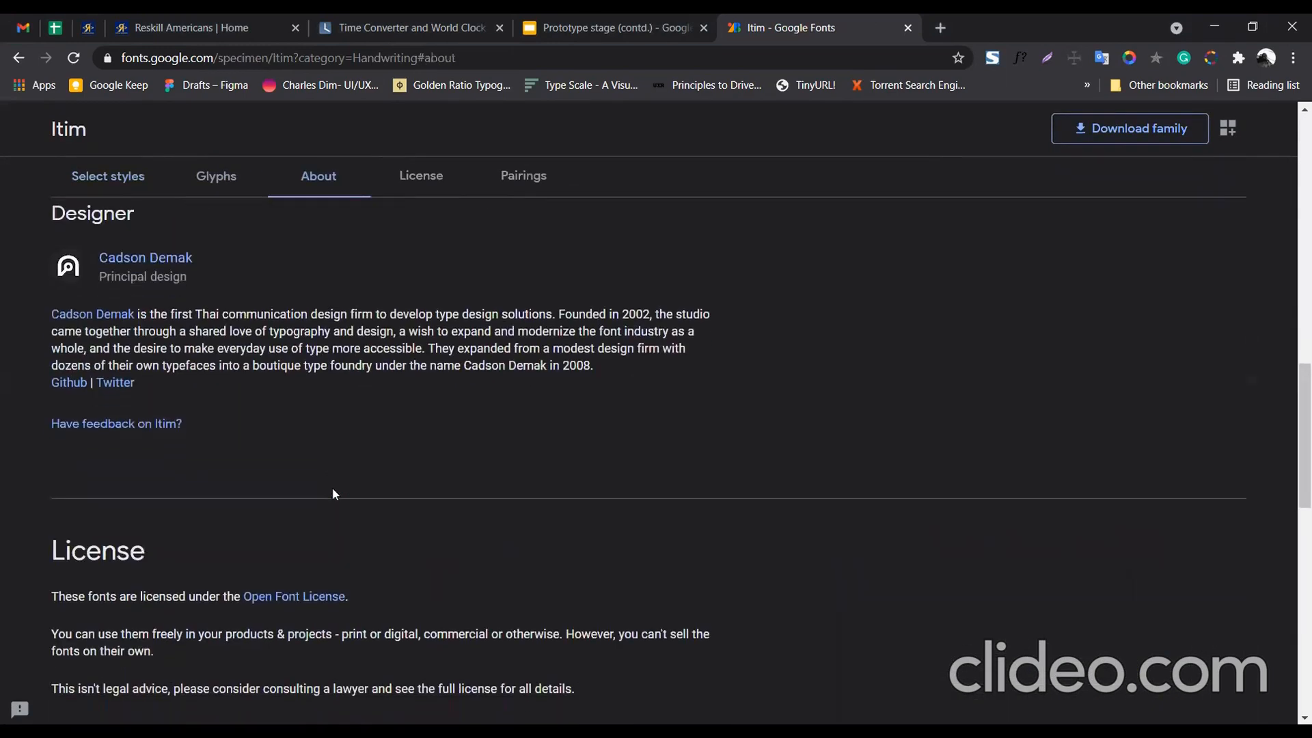
{"action": "scroll", "coordinate": [332, 487], "scroll_direction": "down", "scroll_amount": 6}
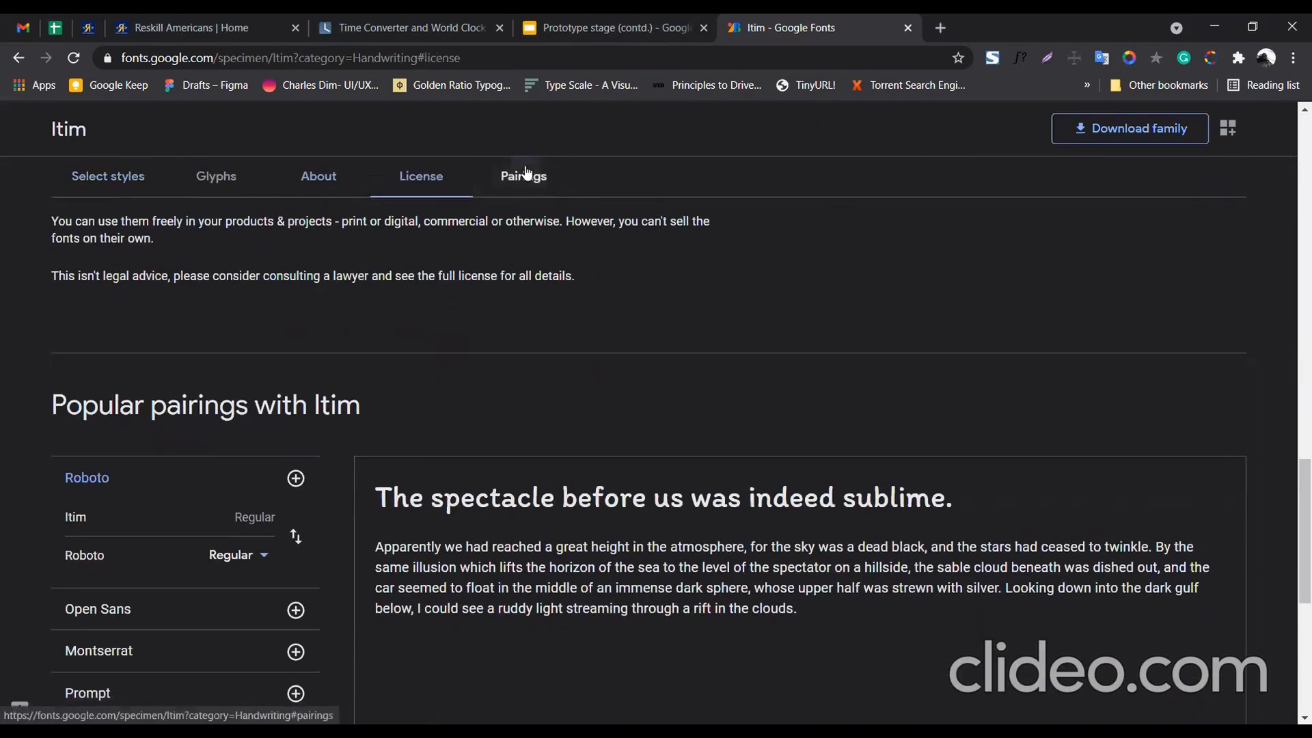
- Show the popular pairings for Itim and preview it paired with Open Sans and Montserrat
{"action": "left_click", "coordinate": [526, 172]}
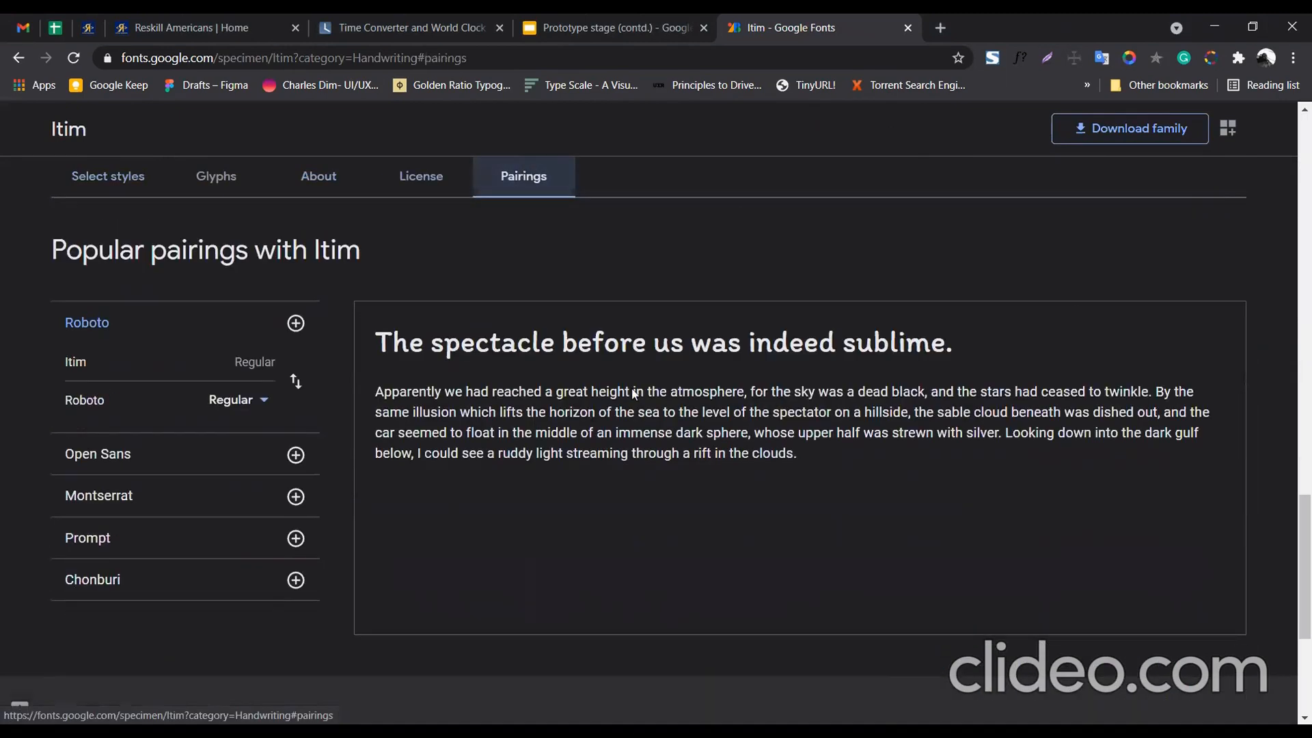
{"action": "left_click", "coordinate": [123, 455]}
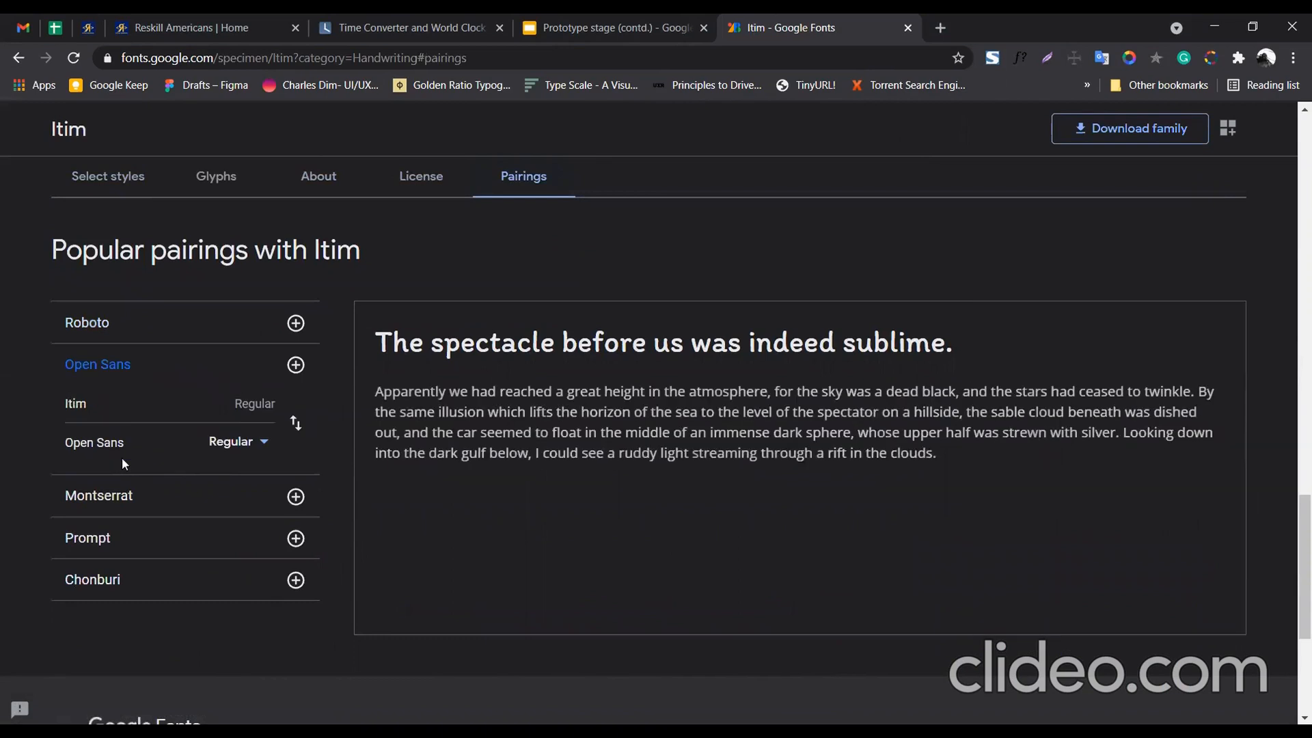
{"action": "left_click", "coordinate": [85, 498]}
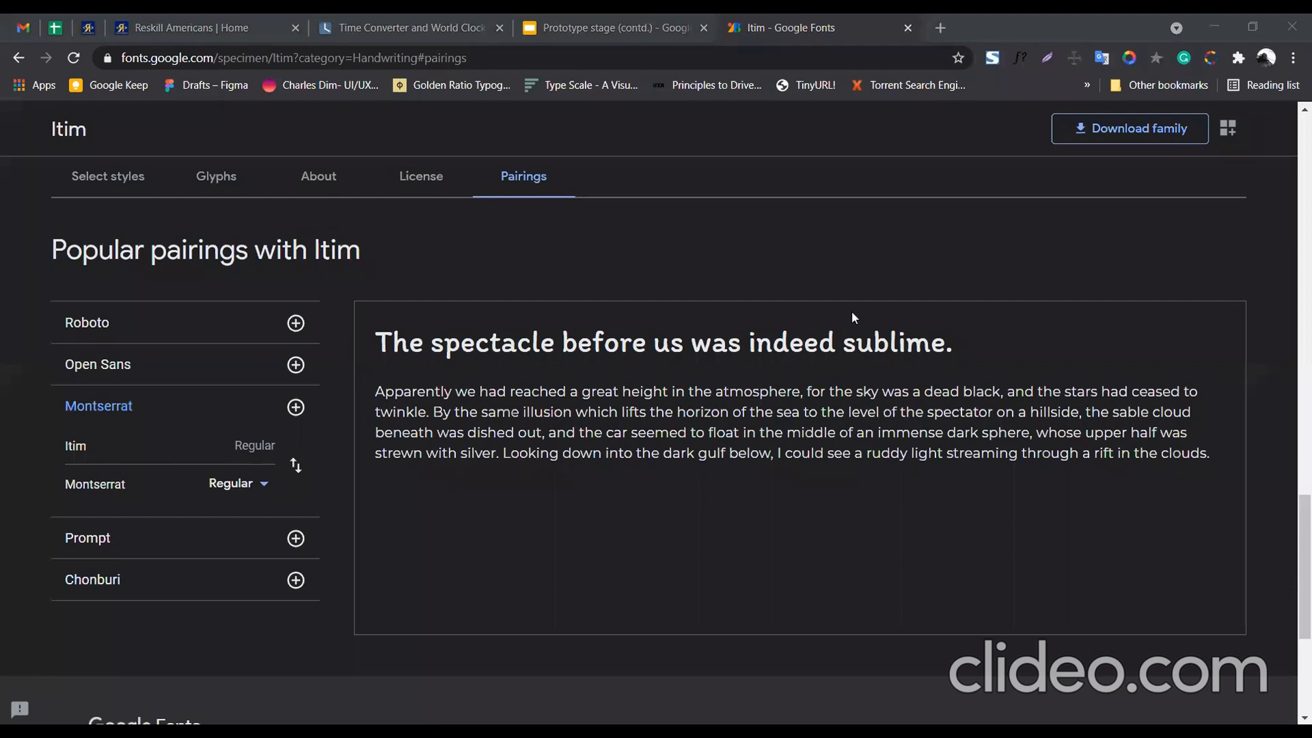
{"action": "left_click", "coordinate": [911, 205]}
- Open figma.com in a new browser tab
{"action": "key", "text": "ctrl+t"}
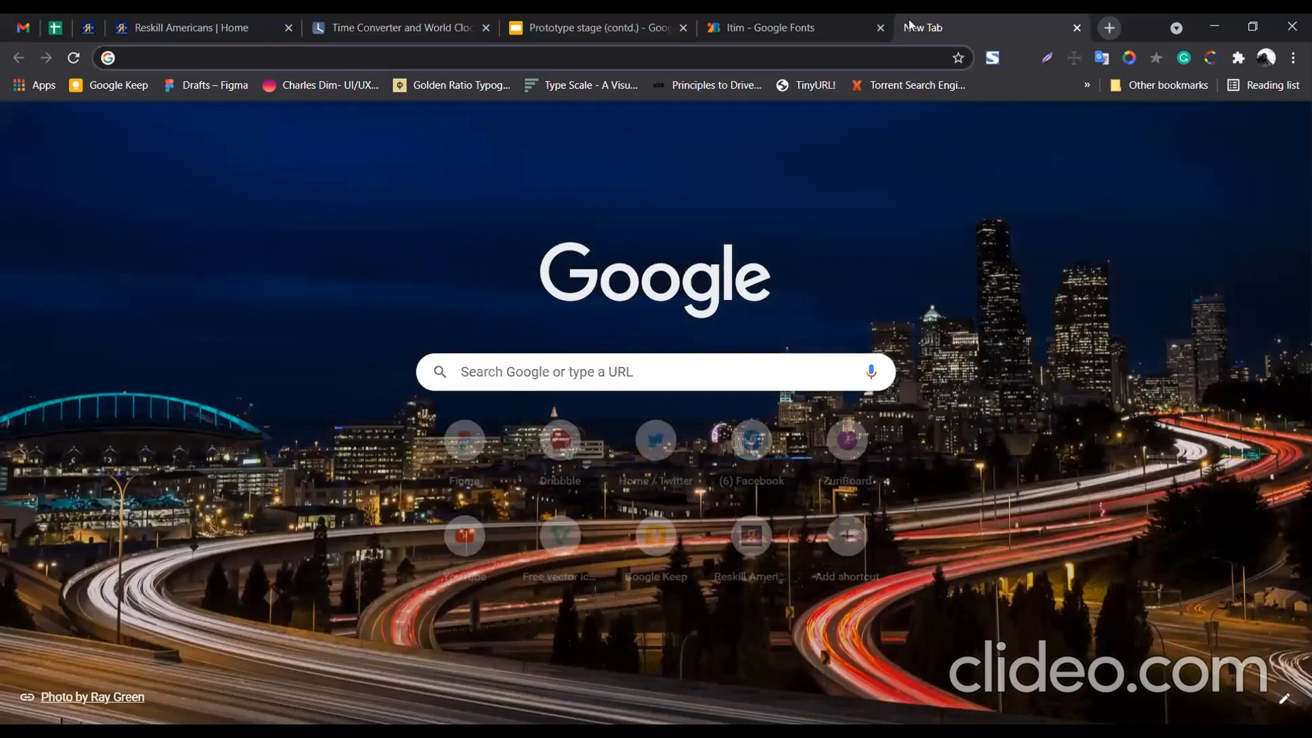
{"action": "type", "text": "figma.com"}
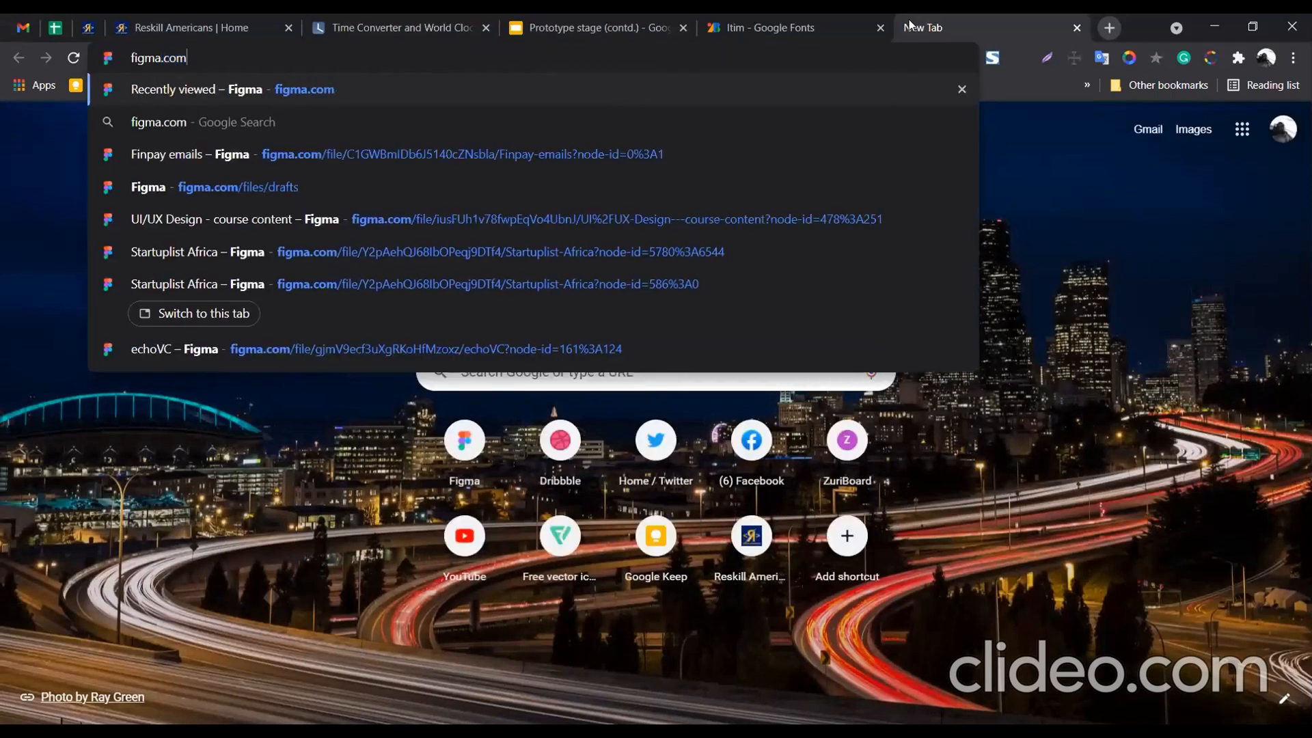
{"action": "key", "text": "Return"}
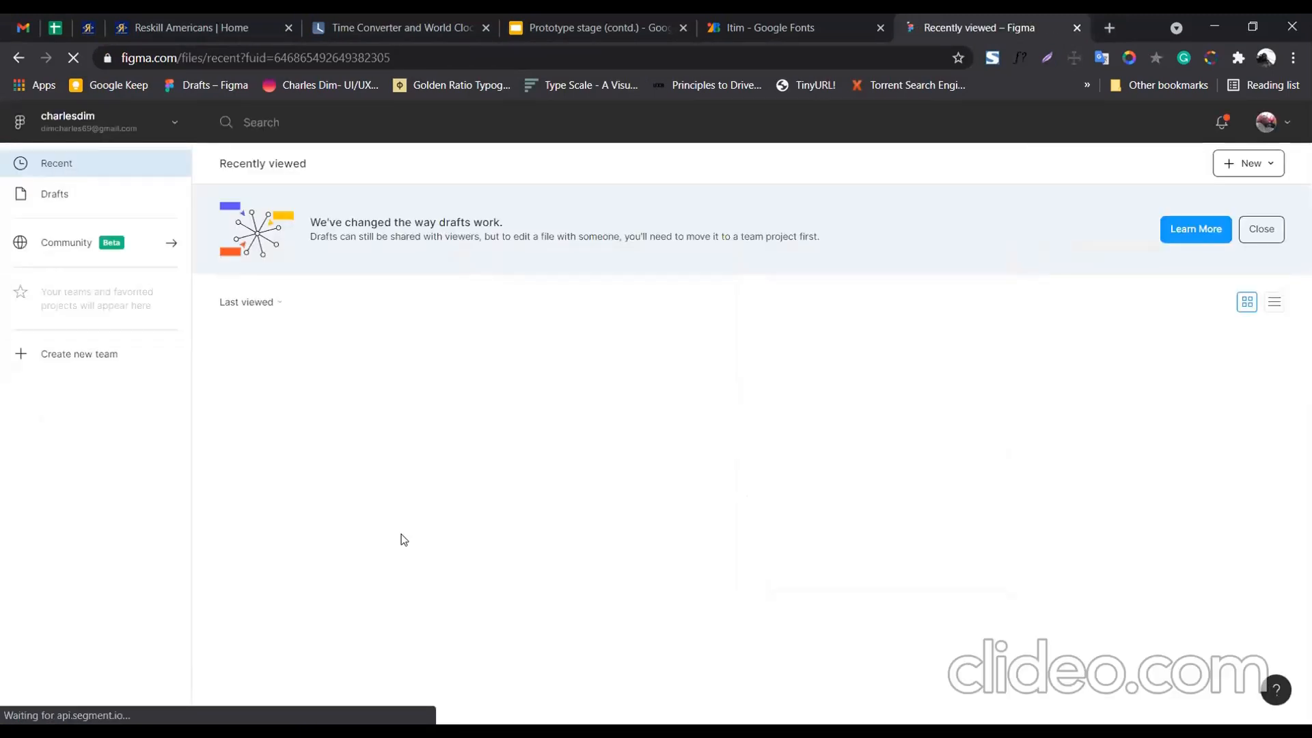
- Browse the recently viewed Figma files, examining the thumbnails of the lo-fi and hi-fi prototype submissions
{"action": "scroll", "coordinate": [404, 540], "scroll_direction": "down", "scroll_amount": 3}
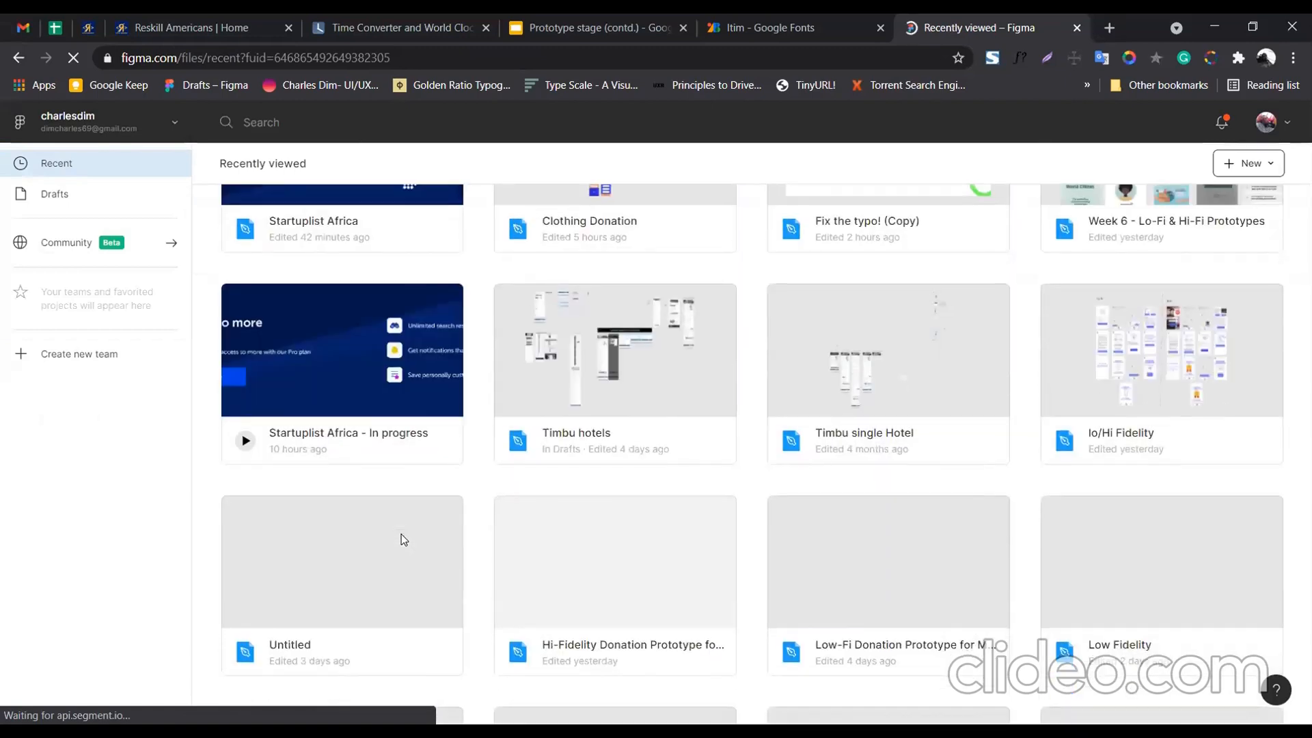
{"action": "scroll", "coordinate": [404, 539], "scroll_direction": "down", "scroll_amount": 2}
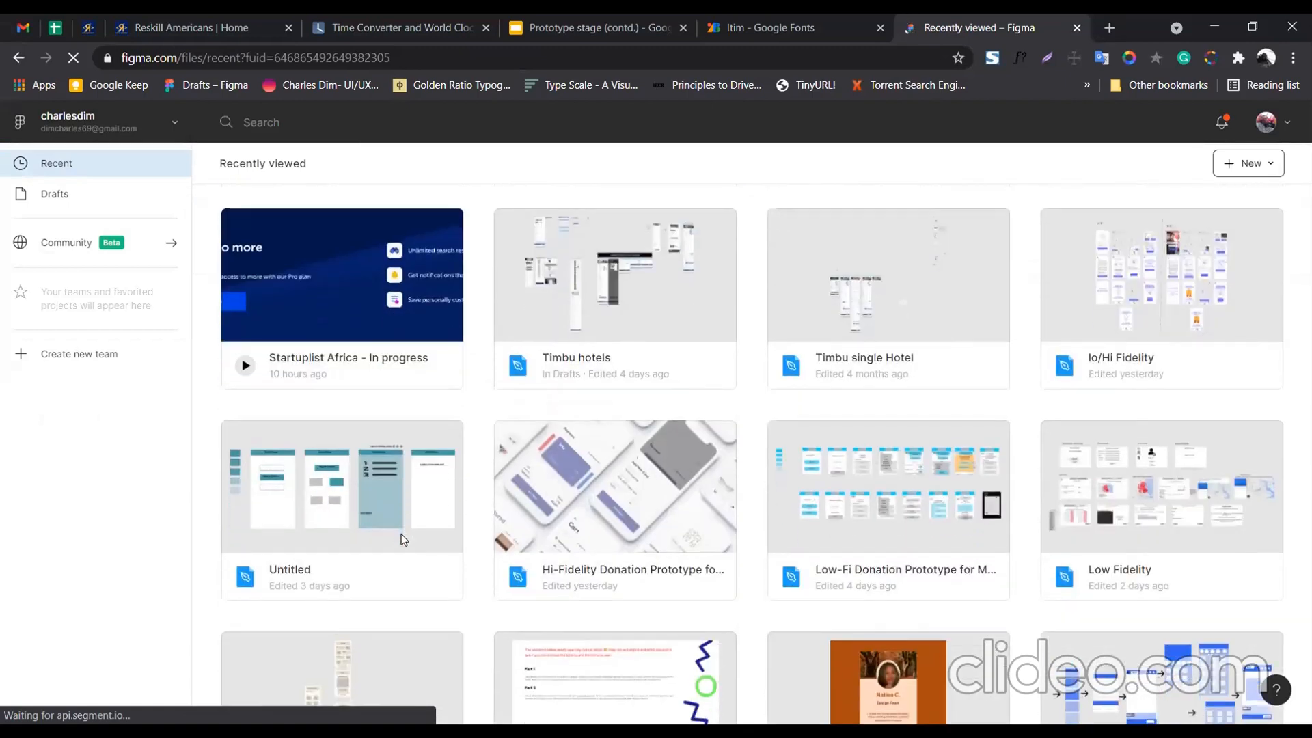
{"action": "scroll", "coordinate": [404, 539], "scroll_direction": "up", "scroll_amount": 1}
{"action": "scroll", "coordinate": [400, 534], "scroll_direction": "down", "scroll_amount": 3}
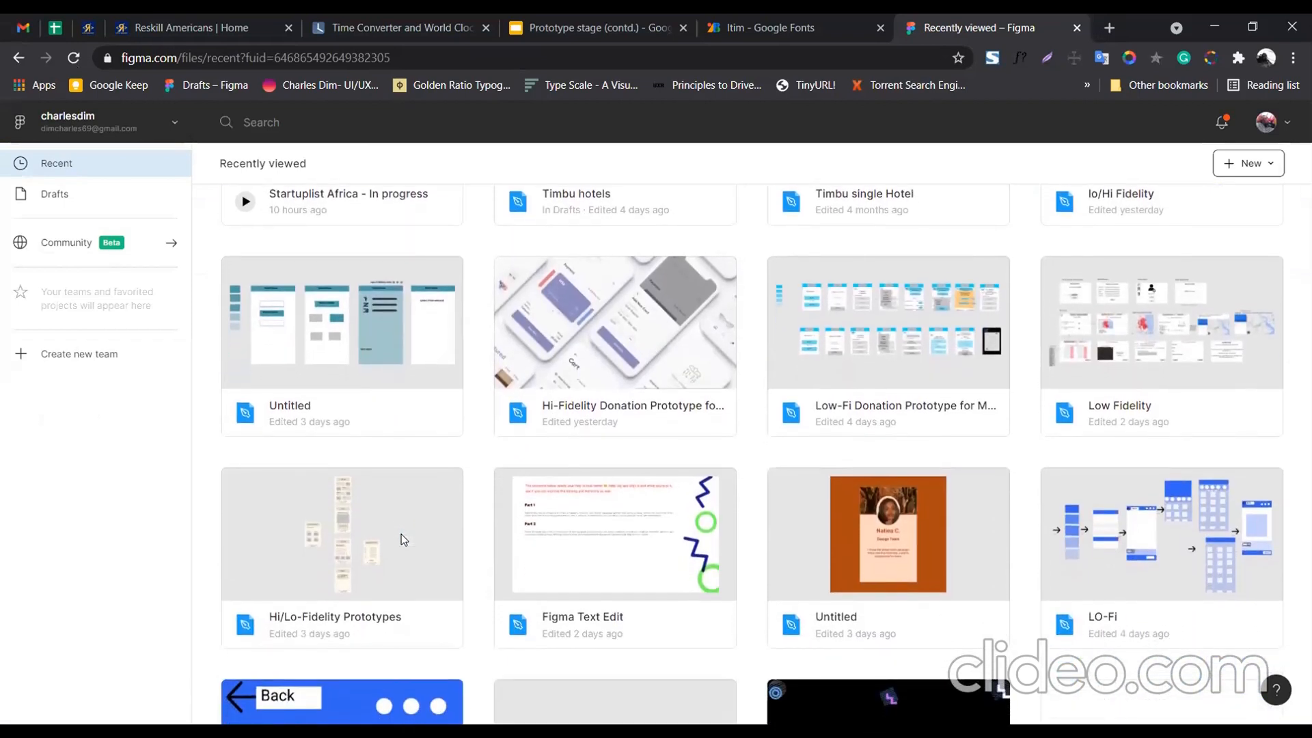
{"action": "scroll", "coordinate": [400, 534], "scroll_direction": "down", "scroll_amount": 2}
{"action": "scroll", "coordinate": [400, 534], "scroll_direction": "down", "scroll_amount": 4}
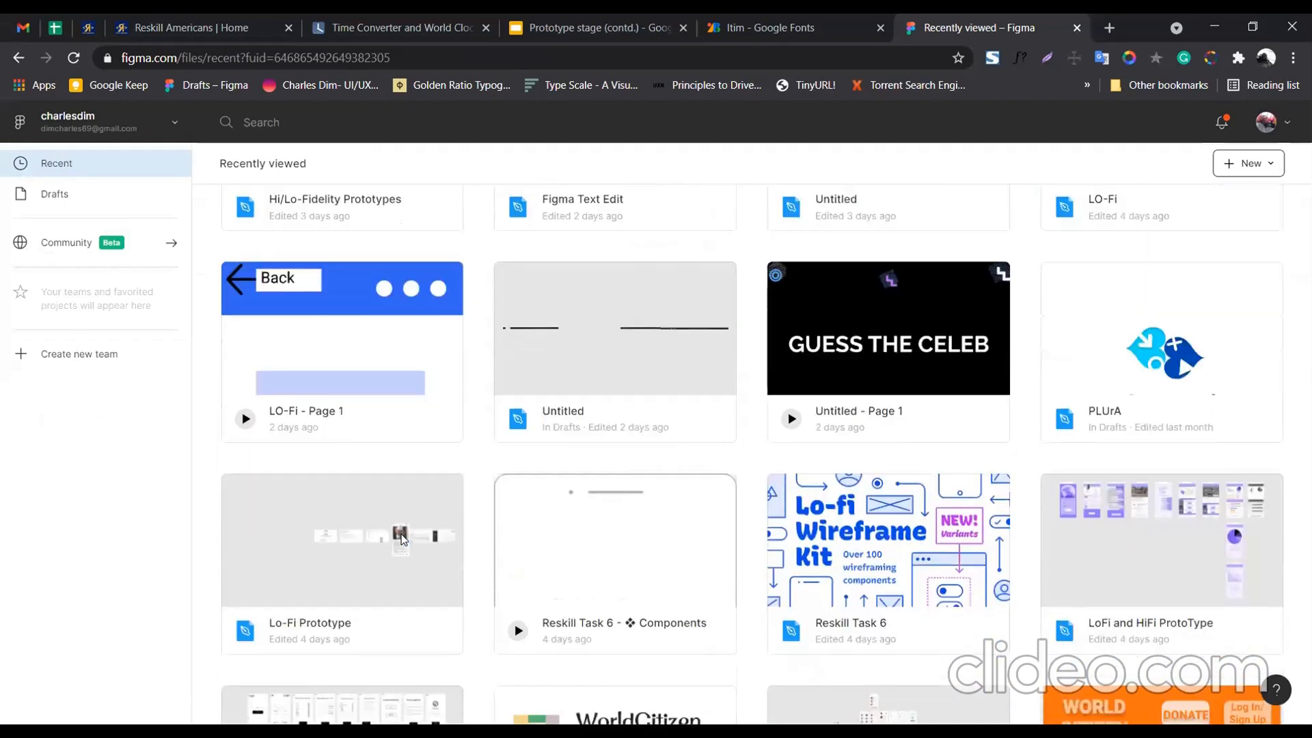
{"action": "scroll", "coordinate": [400, 535], "scroll_direction": "down", "scroll_amount": 8}
{"action": "scroll", "coordinate": [400, 534], "scroll_direction": "up", "scroll_amount": 2}
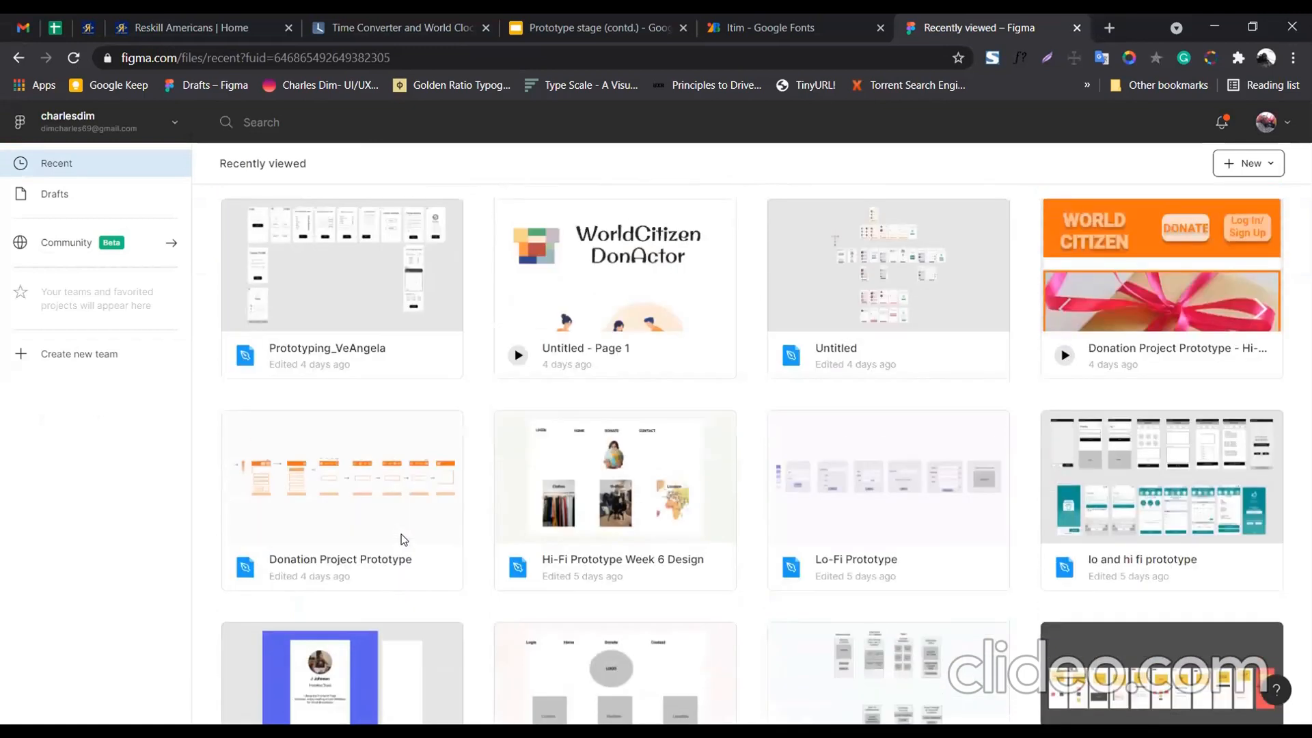
{"action": "scroll", "coordinate": [401, 534], "scroll_direction": "down", "scroll_amount": 5}
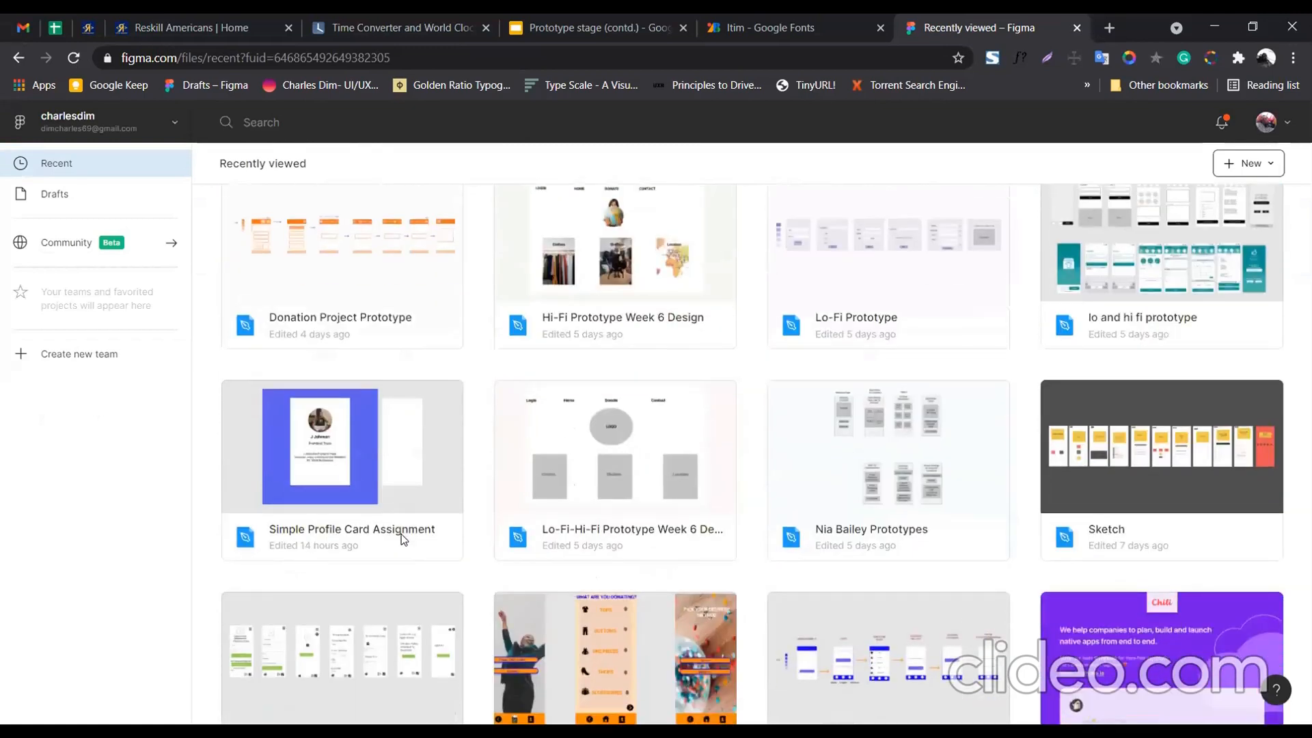
{"action": "scroll", "coordinate": [400, 534], "scroll_direction": "down", "scroll_amount": 4}
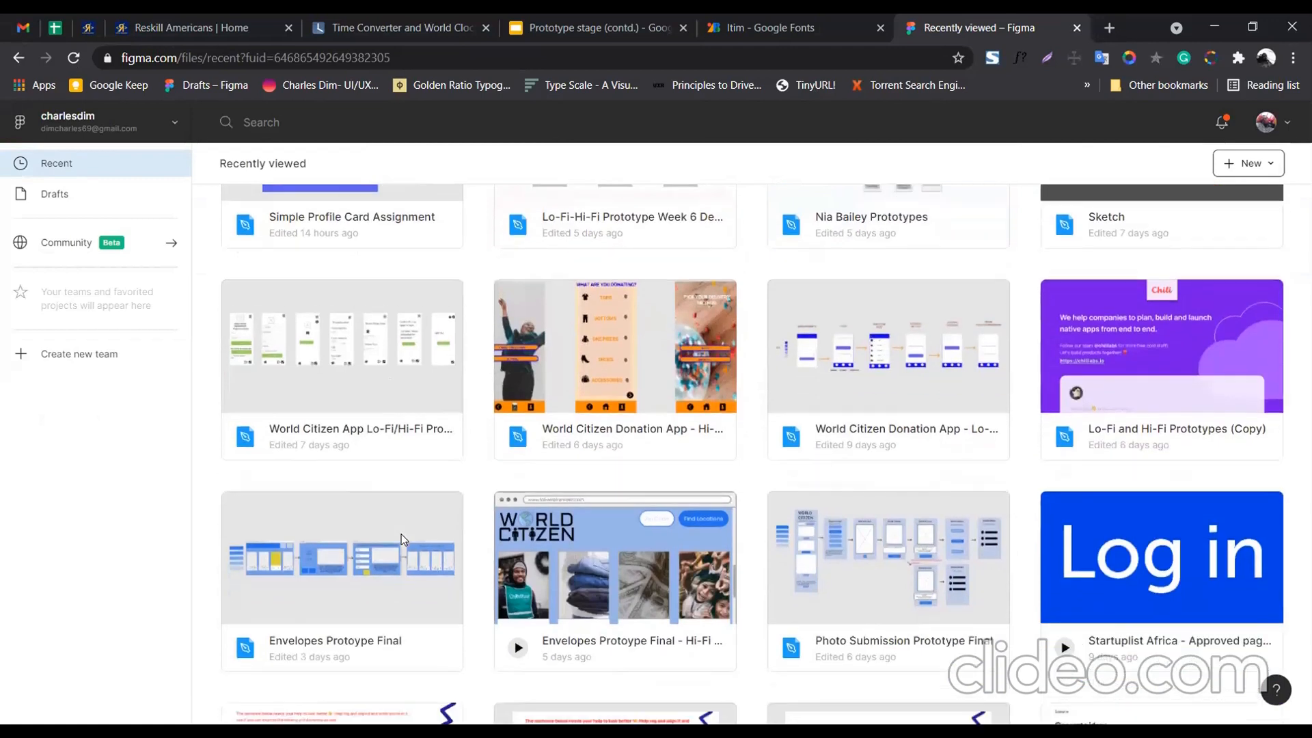
{"action": "scroll", "coordinate": [401, 537], "scroll_direction": "down", "scroll_amount": 2}
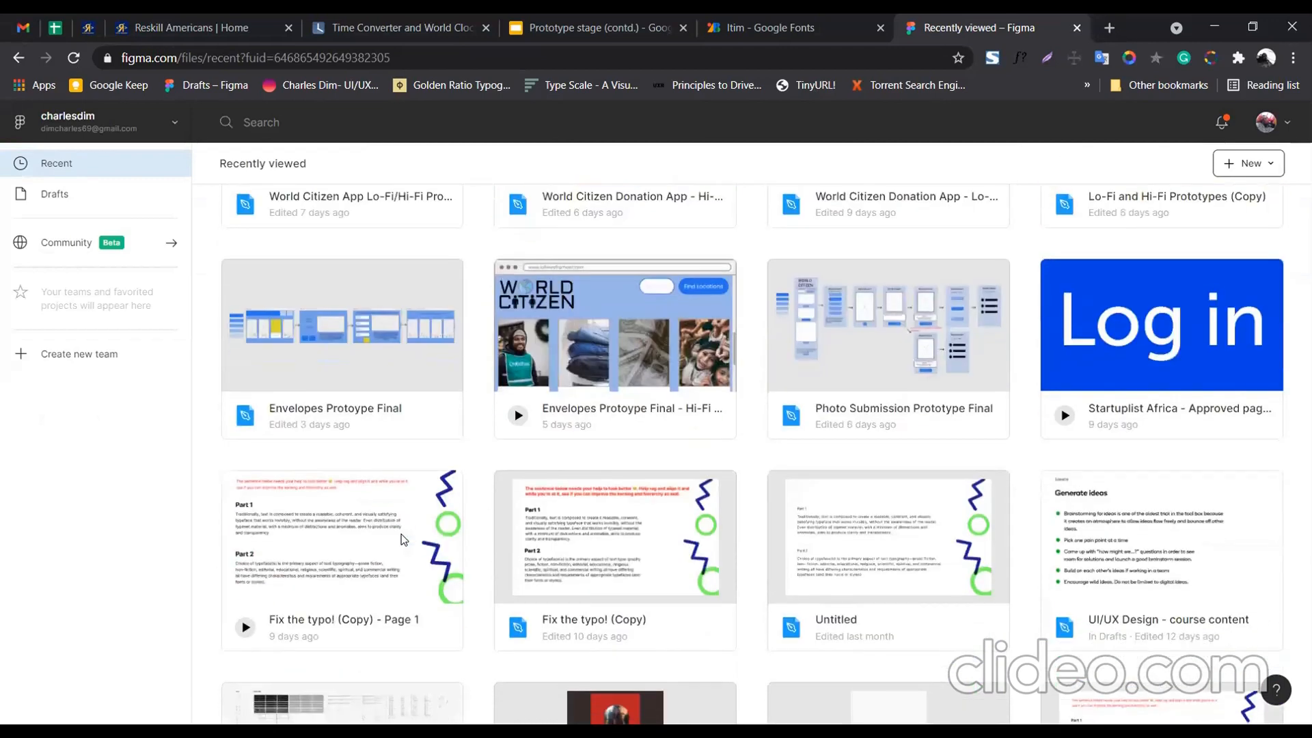
{"action": "scroll", "coordinate": [401, 537], "scroll_direction": "up", "scroll_amount": 1}
{"action": "scroll", "coordinate": [403, 540], "scroll_direction": "down", "scroll_amount": 1}
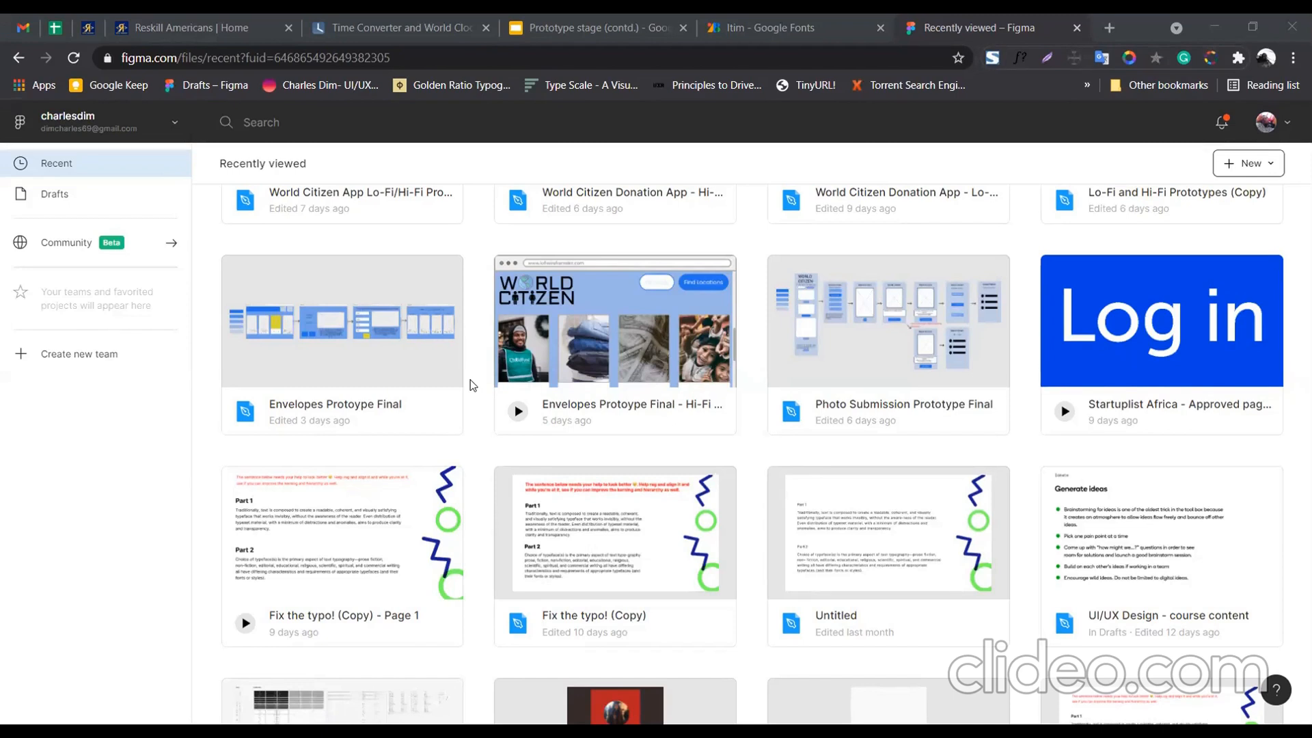
- Switch to the Reskill Americans Week 6 course and look through the submissions for Design Process Task 6
{"action": "left_click", "coordinate": [86, 26]}
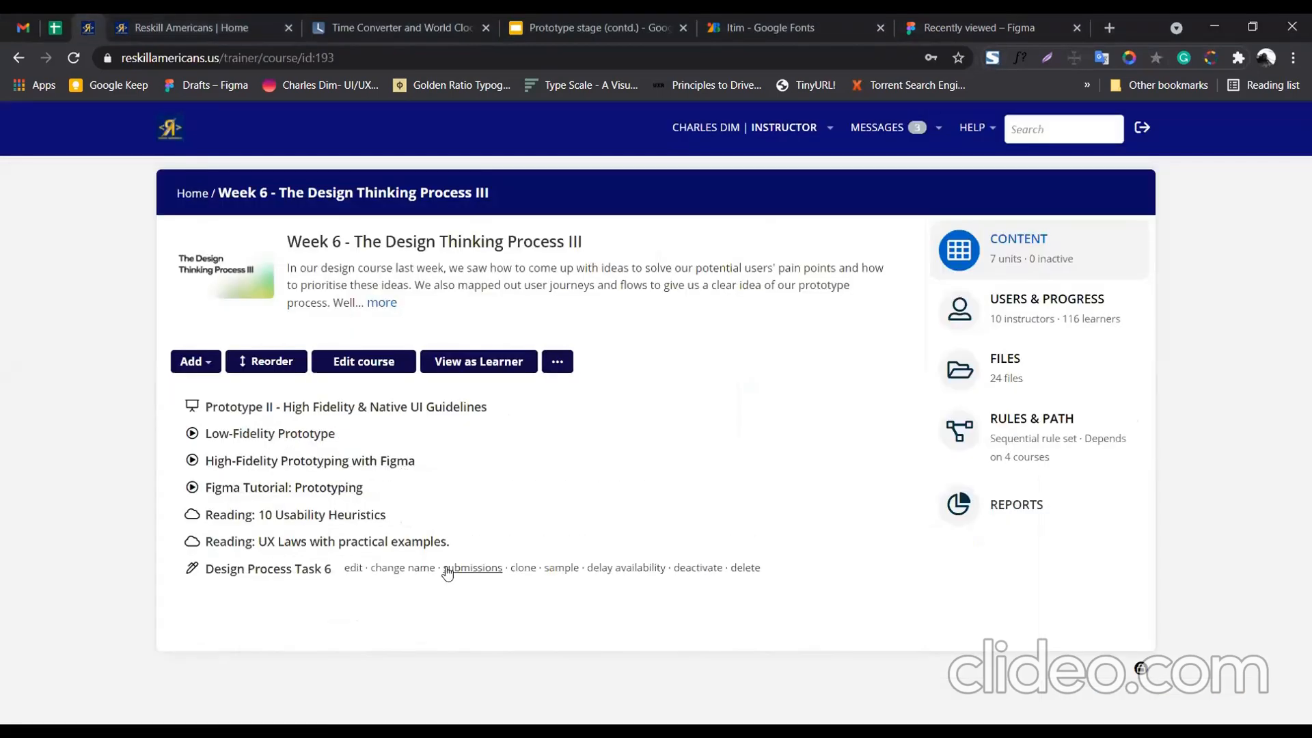
{"action": "left_click", "coordinate": [482, 571]}
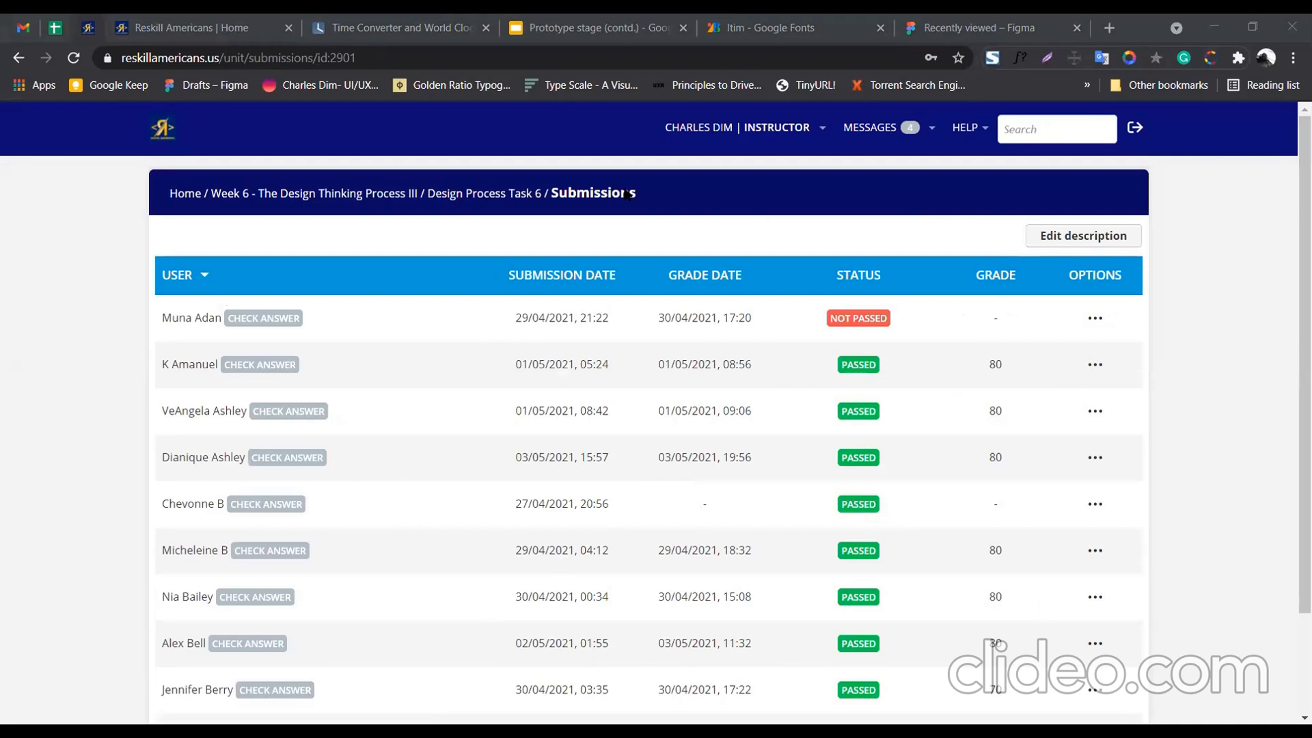
{"action": "scroll", "coordinate": [627, 195], "scroll_direction": "down", "scroll_amount": 2}
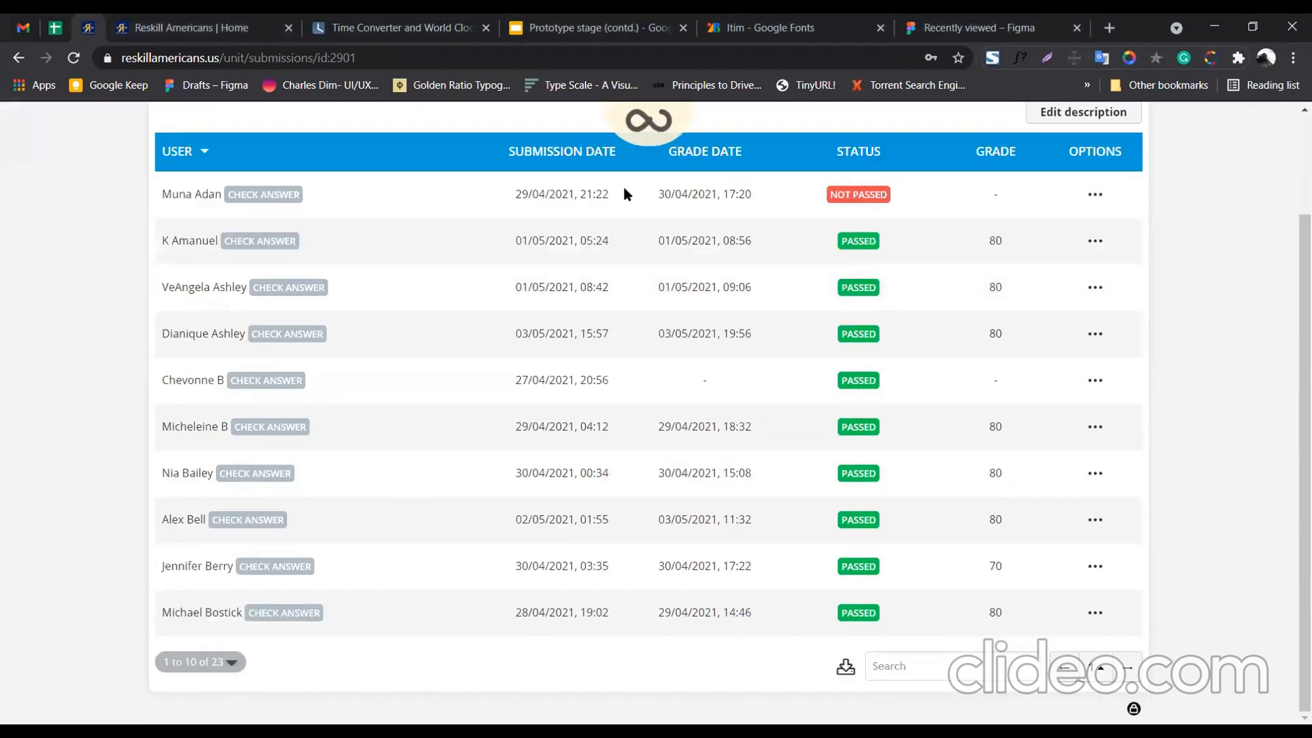
{"action": "scroll", "coordinate": [623, 194], "scroll_direction": "down", "scroll_amount": 6}
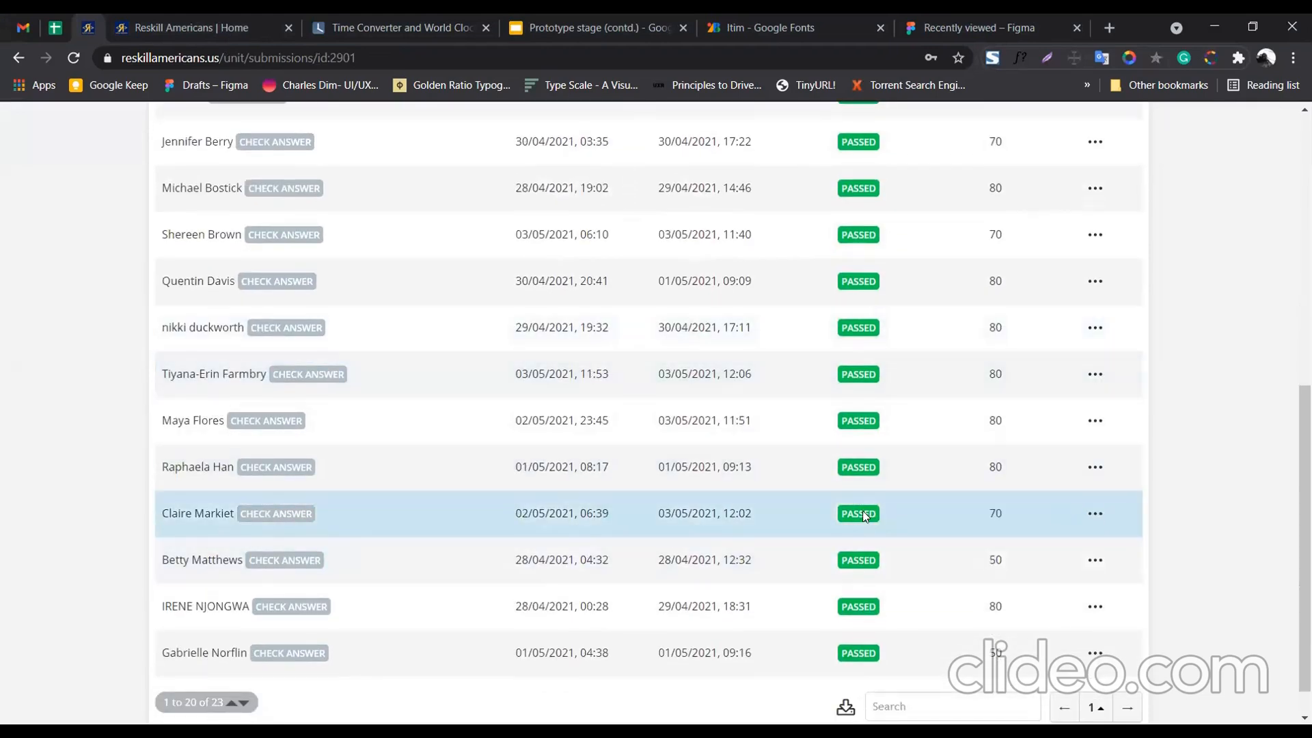
{"action": "left_click", "coordinate": [1024, 513]}
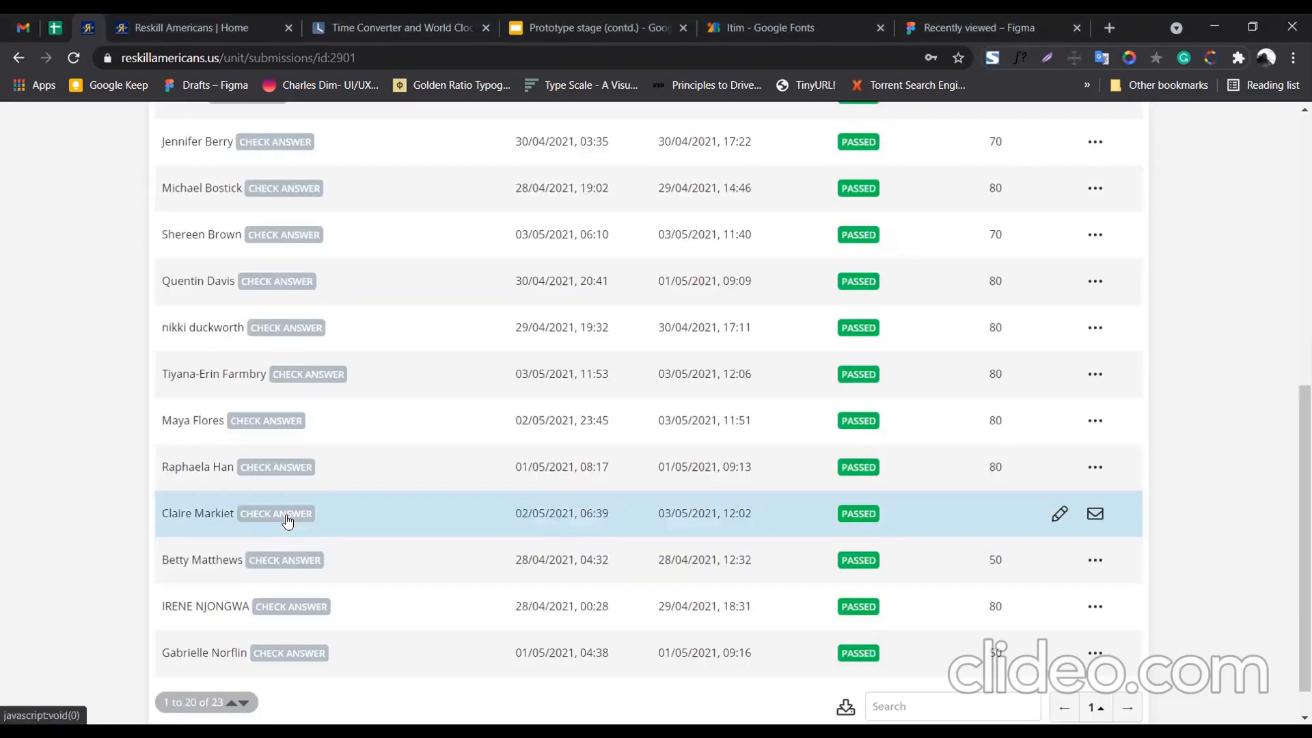
- Open the answer of the learner who submitted on 02/05/2021 at 06:39 and follow its Figma file link
{"action": "left_click", "coordinate": [286, 519]}
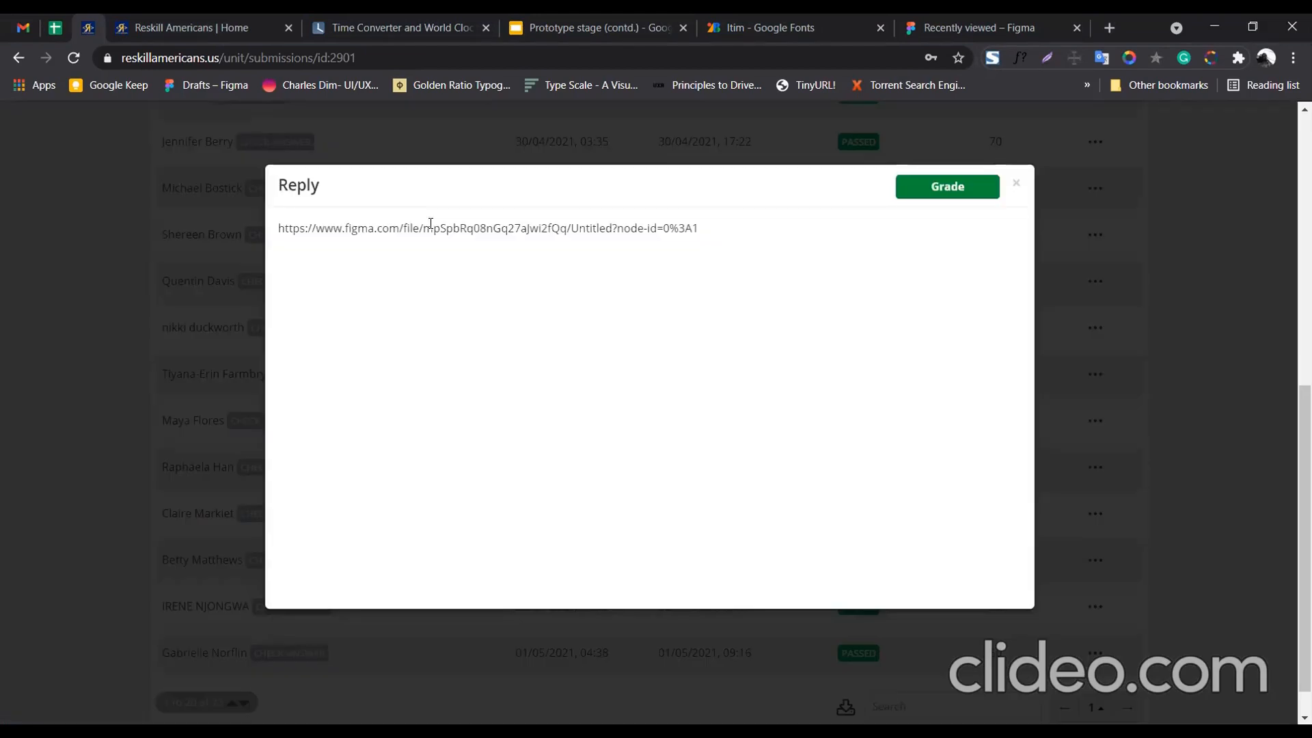
{"action": "triple_click", "coordinate": [430, 227]}
{"action": "right_click", "coordinate": [430, 228]}
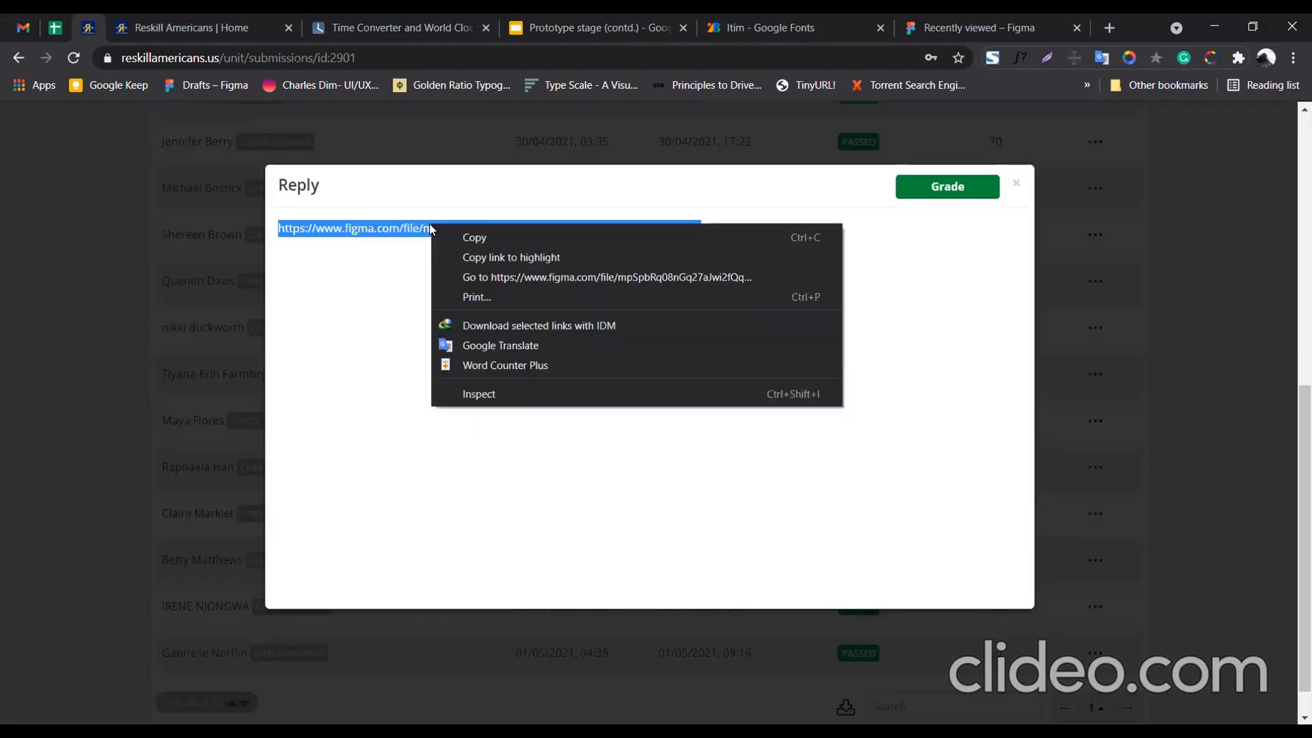
{"action": "left_click", "coordinate": [502, 275]}
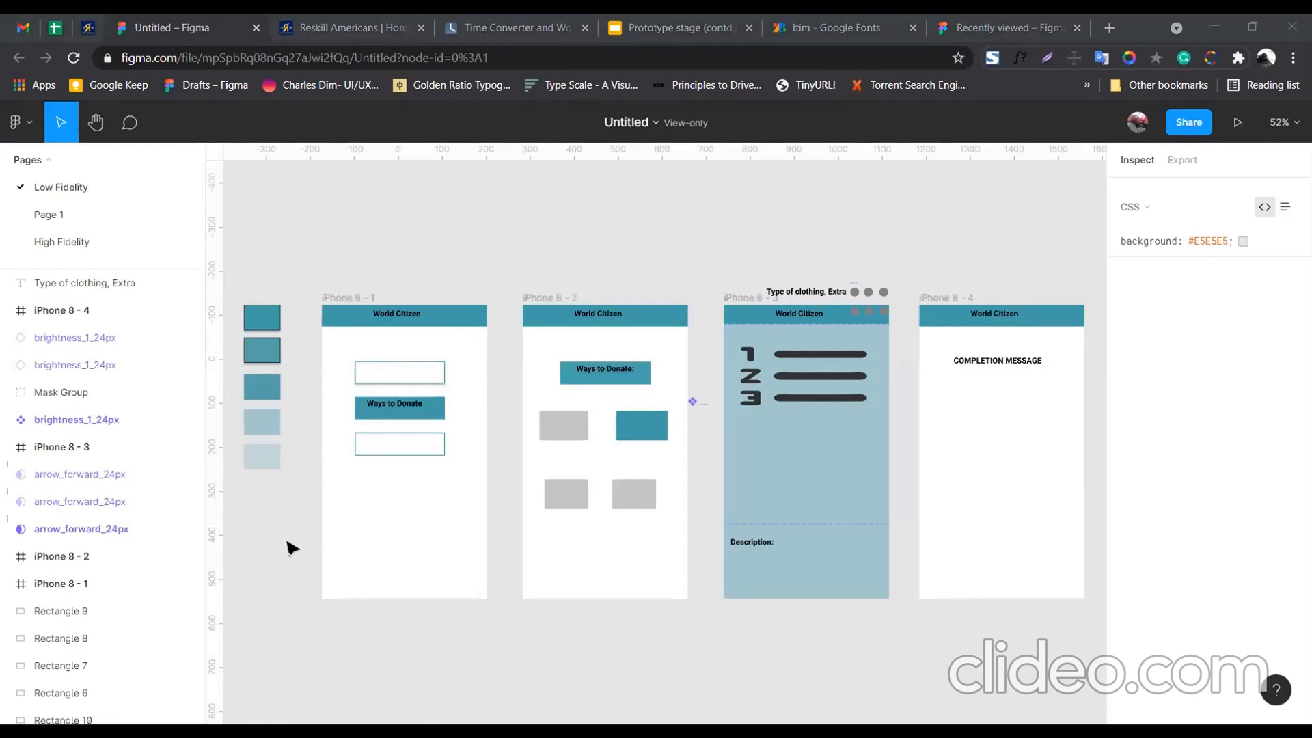
- Examine the iPhone 8 frames and colour swatches on the Low Fidelity page of the submitted file
{"action": "scroll", "coordinate": [293, 548], "scroll_direction": "up", "scroll_amount": 2}
{"action": "scroll", "coordinate": [292, 548], "scroll_direction": "up", "scroll_amount": 2}
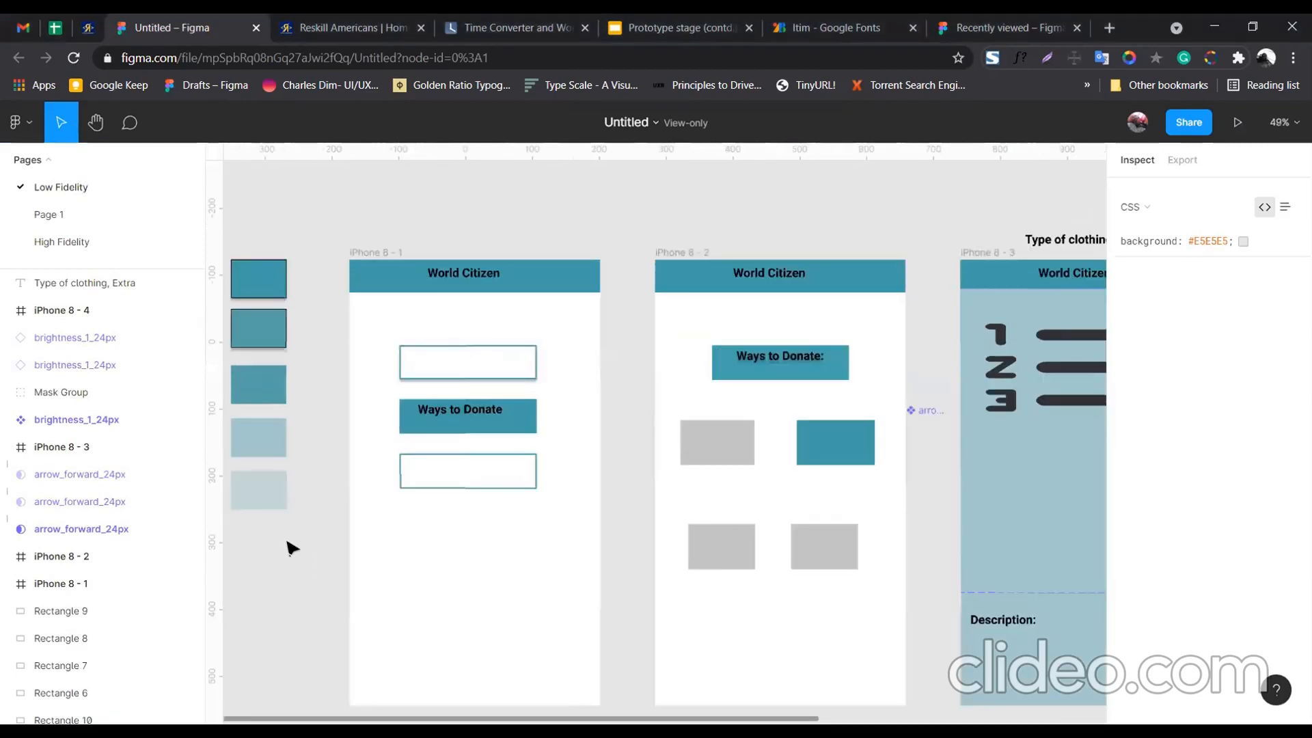
{"action": "scroll", "coordinate": [292, 549], "scroll_direction": "down", "scroll_amount": 2}
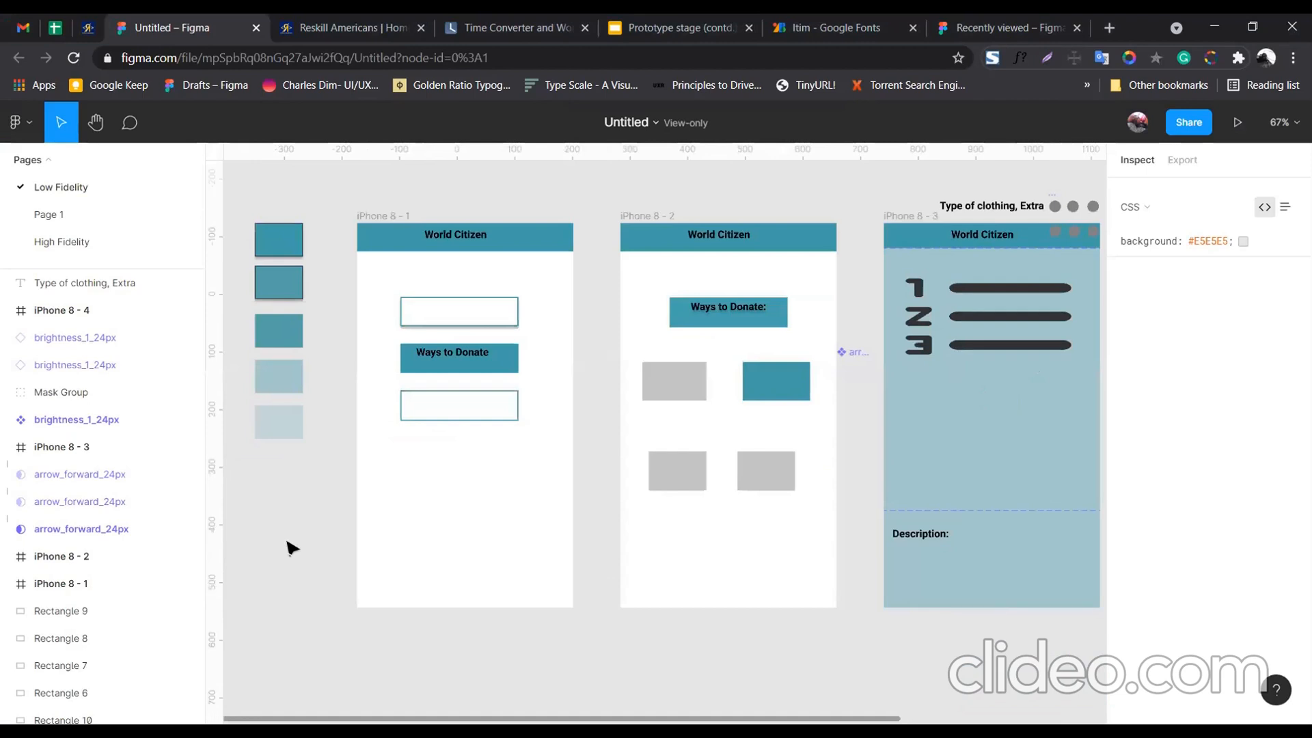
{"action": "scroll", "coordinate": [292, 548], "scroll_direction": "down", "scroll_amount": 1}
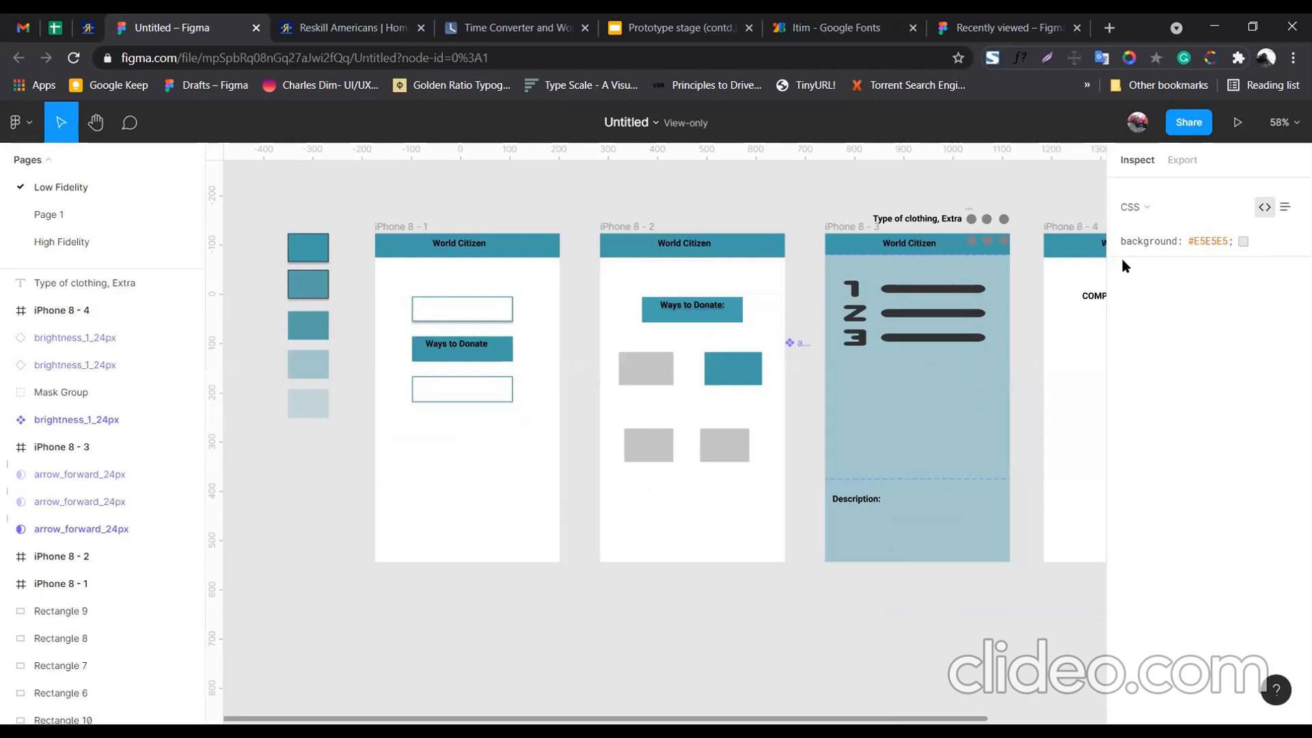
{"action": "key", "text": "alt+Tab"}
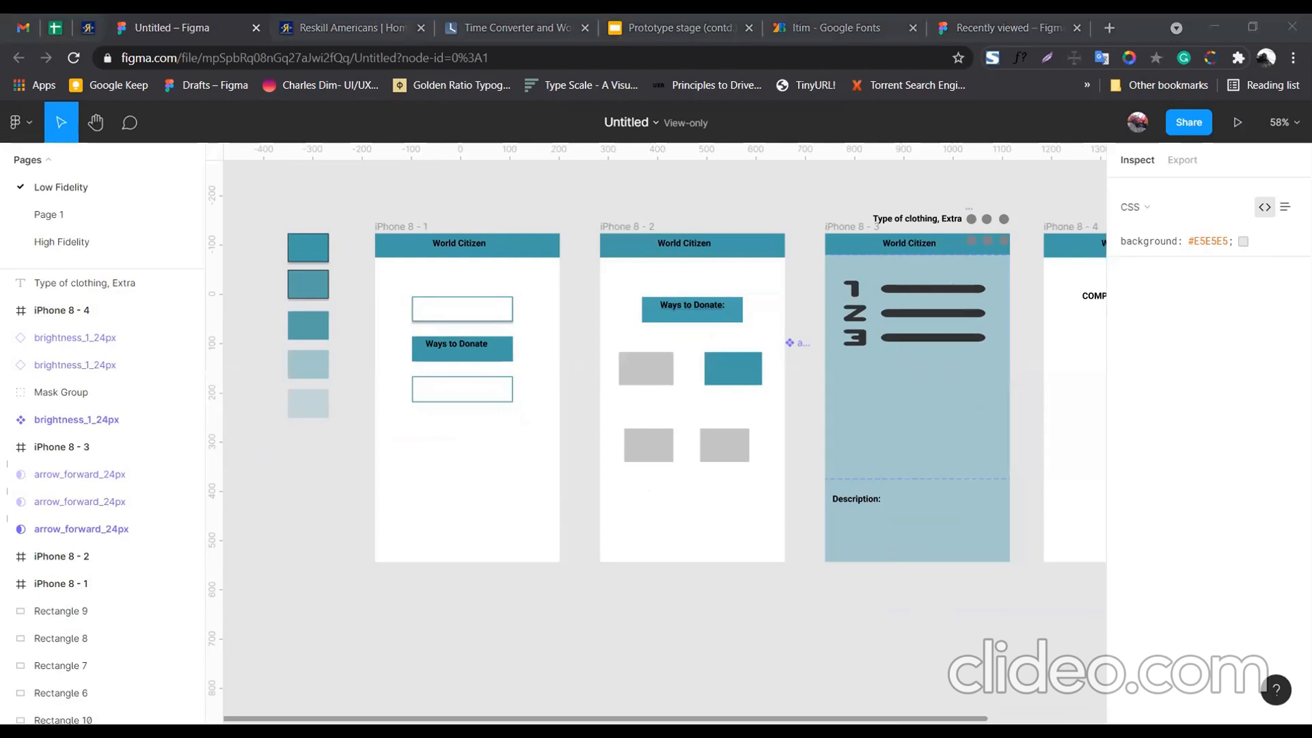
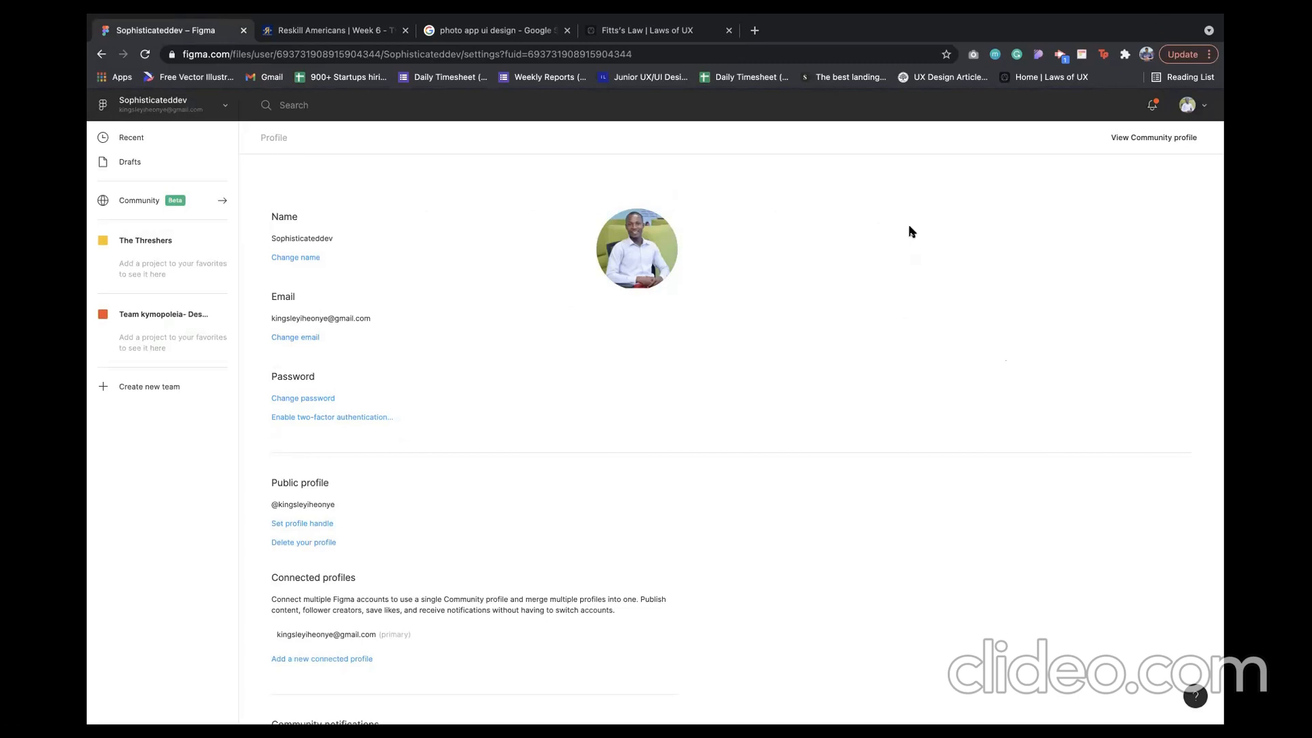
- Return to the recently viewed files and browse through their thumbnails
{"action": "left_click", "coordinate": [1188, 108]}
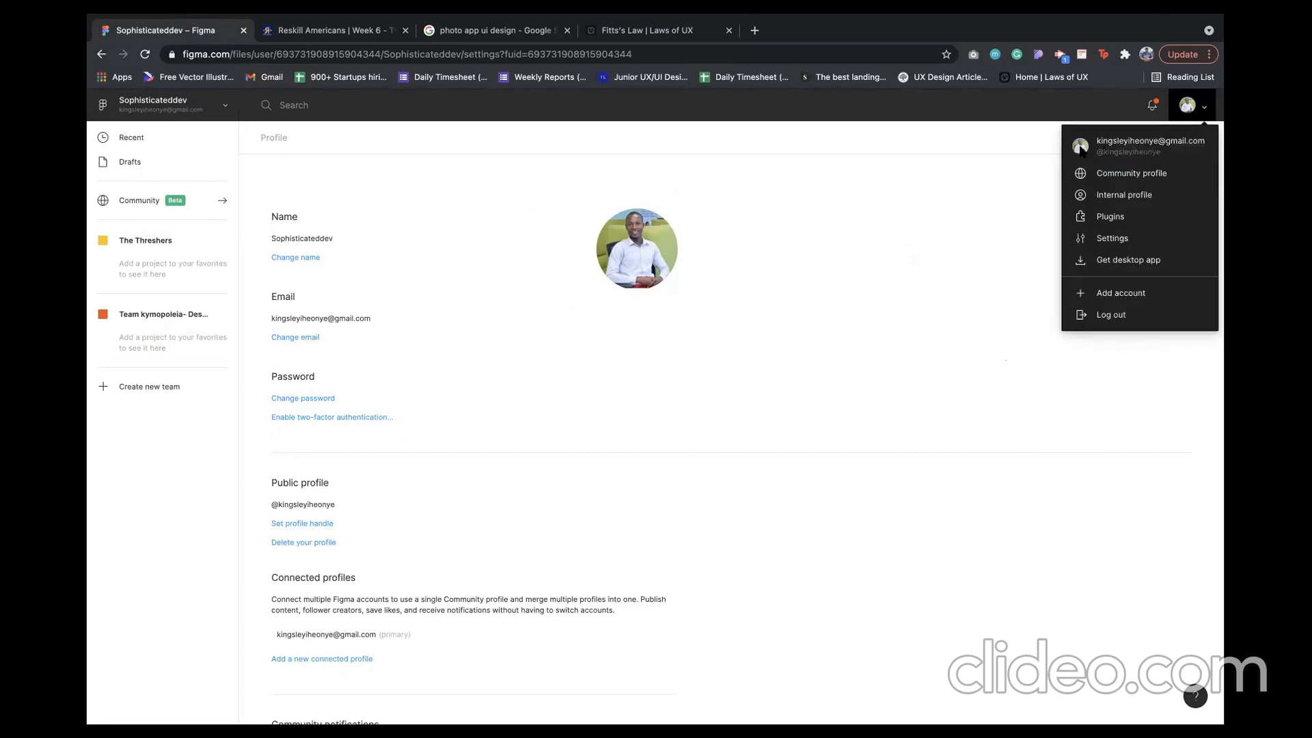
{"action": "left_click", "coordinate": [1132, 198]}
{"action": "left_click", "coordinate": [132, 138]}
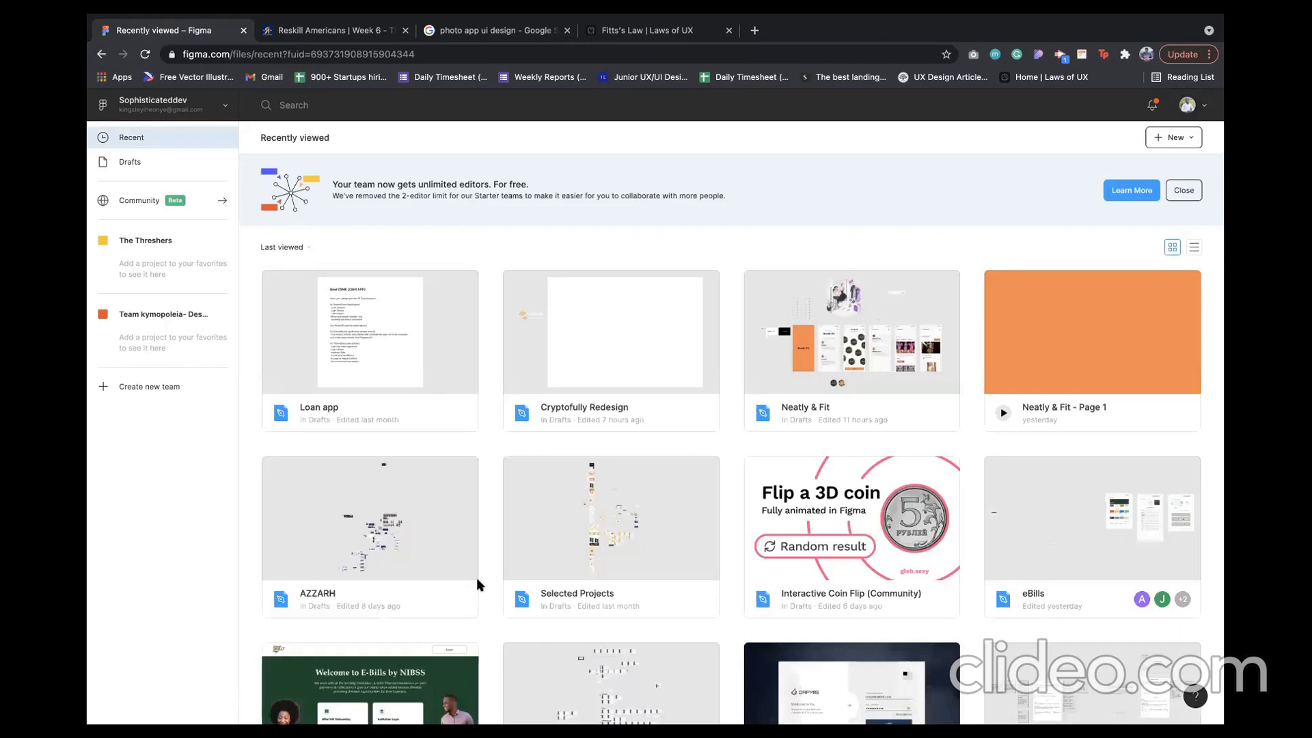
{"action": "scroll", "coordinate": [477, 576], "scroll_direction": "down", "scroll_amount": 6}
{"action": "scroll", "coordinate": [477, 577], "scroll_direction": "up", "scroll_amount": 6}
{"action": "left_click", "coordinate": [1206, 115]}
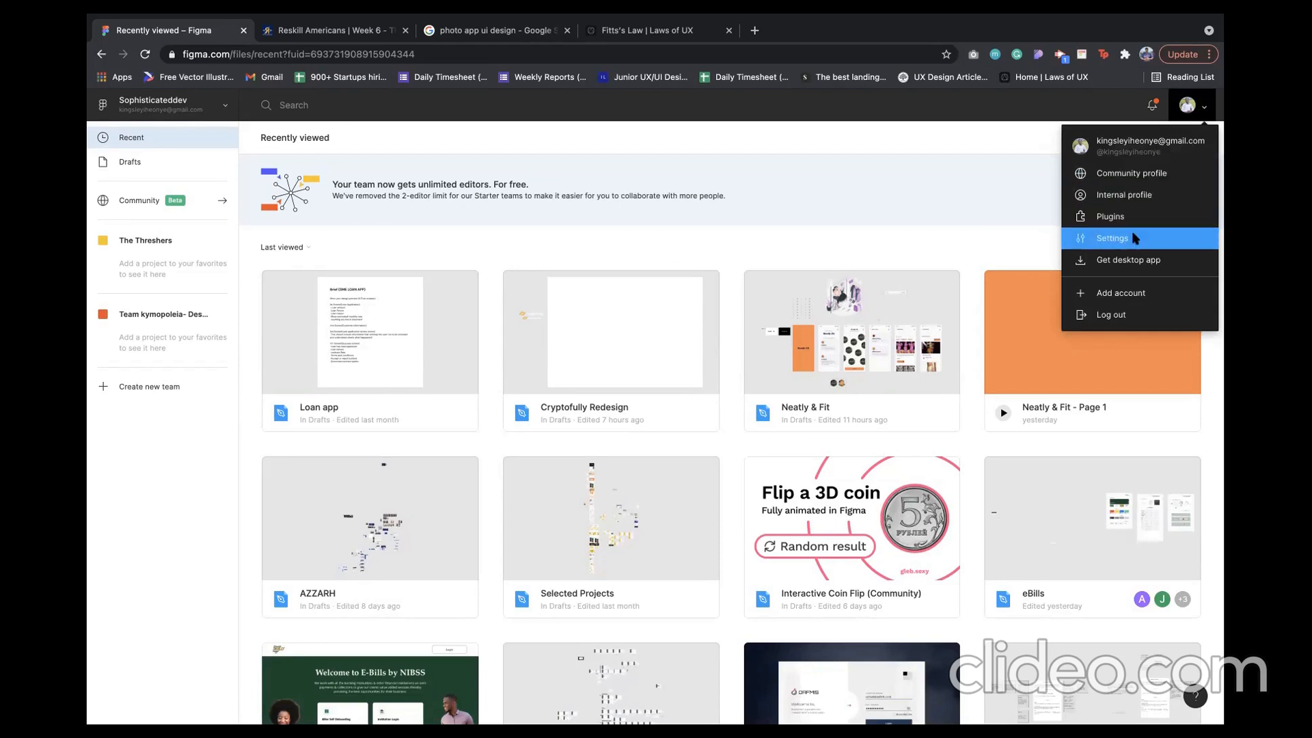
{"action": "left_click", "coordinate": [1205, 113]}
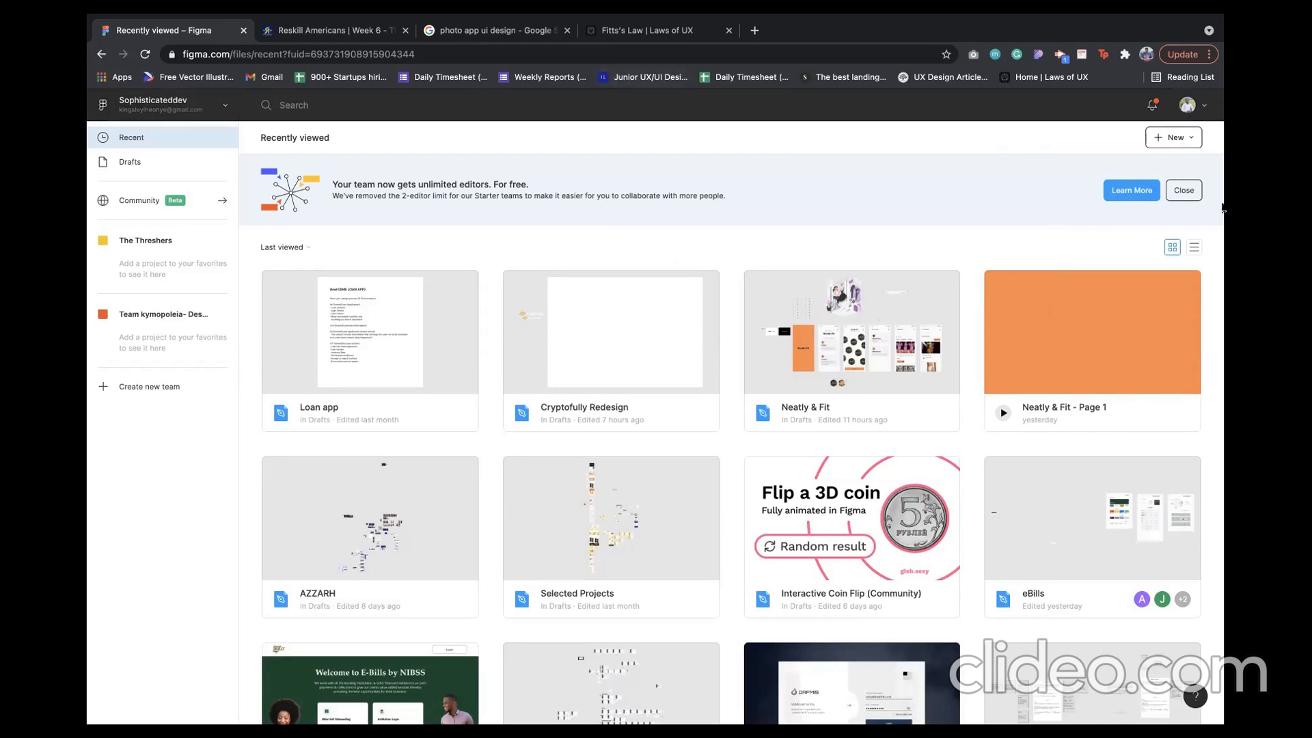
- Open the account settings and look through the profile page down to the local fonts information
{"action": "left_click", "coordinate": [1190, 107]}
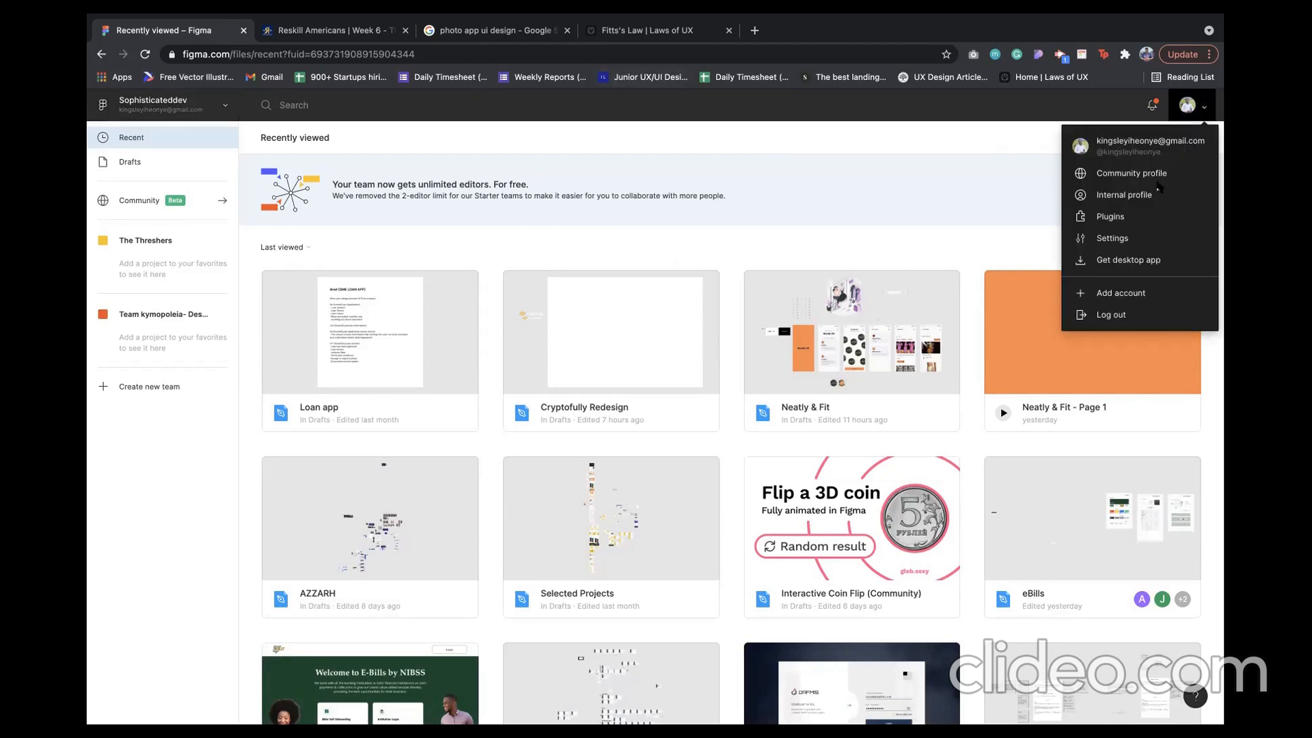
{"action": "left_click", "coordinate": [1133, 239]}
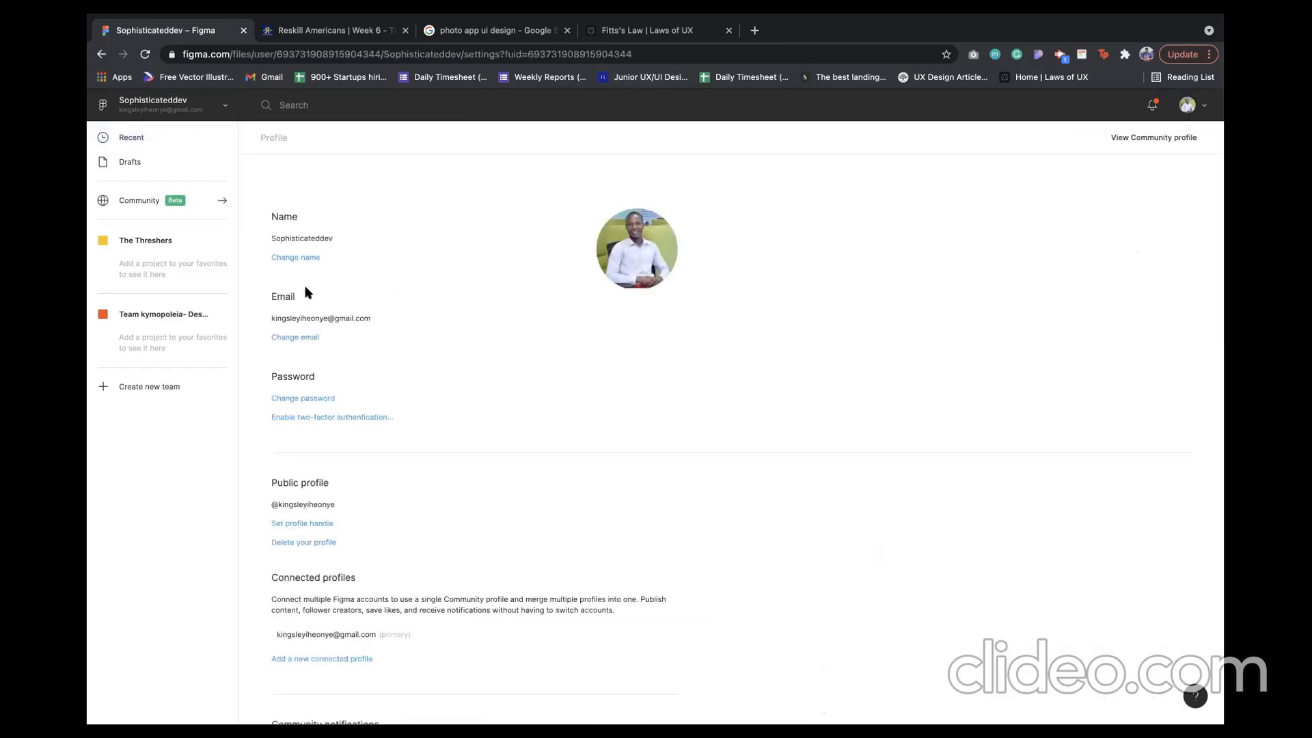
{"action": "scroll", "coordinate": [297, 463], "scroll_direction": "down", "scroll_amount": 5}
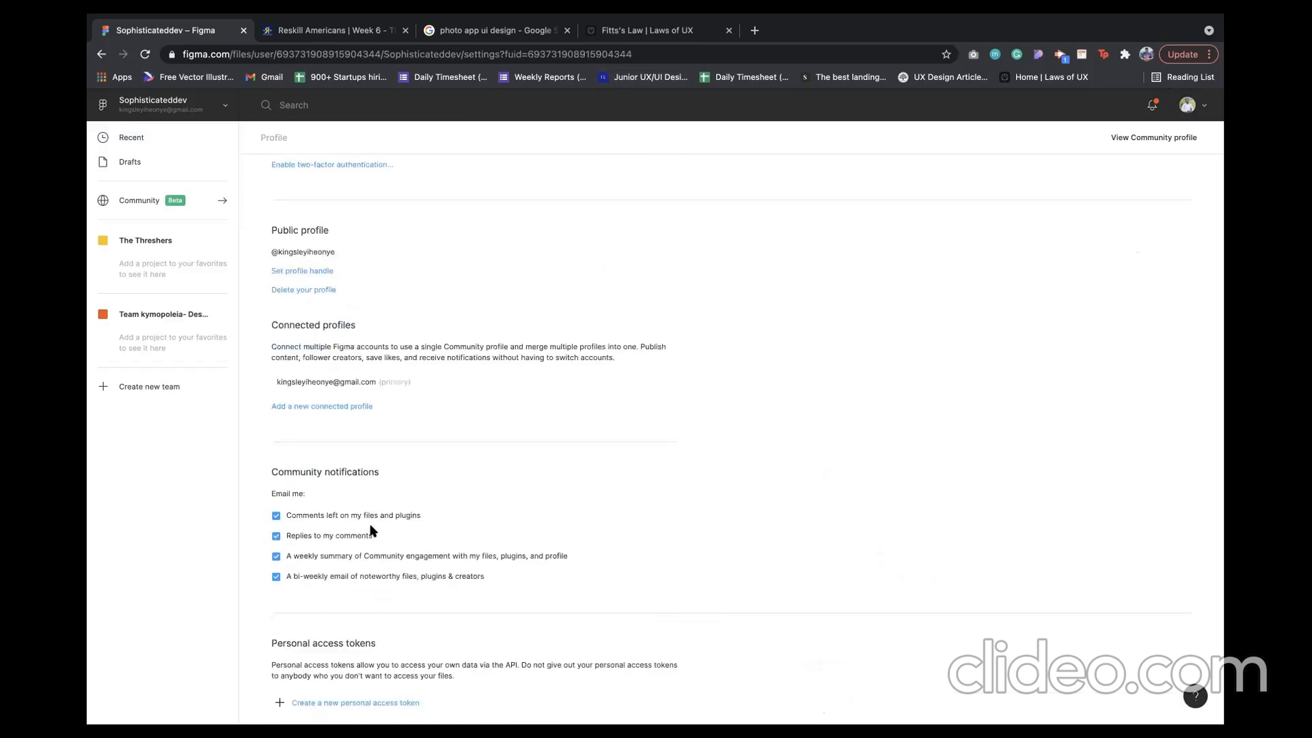
{"action": "scroll", "coordinate": [430, 574], "scroll_direction": "down", "scroll_amount": 7}
{"action": "scroll", "coordinate": [501, 613], "scroll_direction": "down", "scroll_amount": 1}
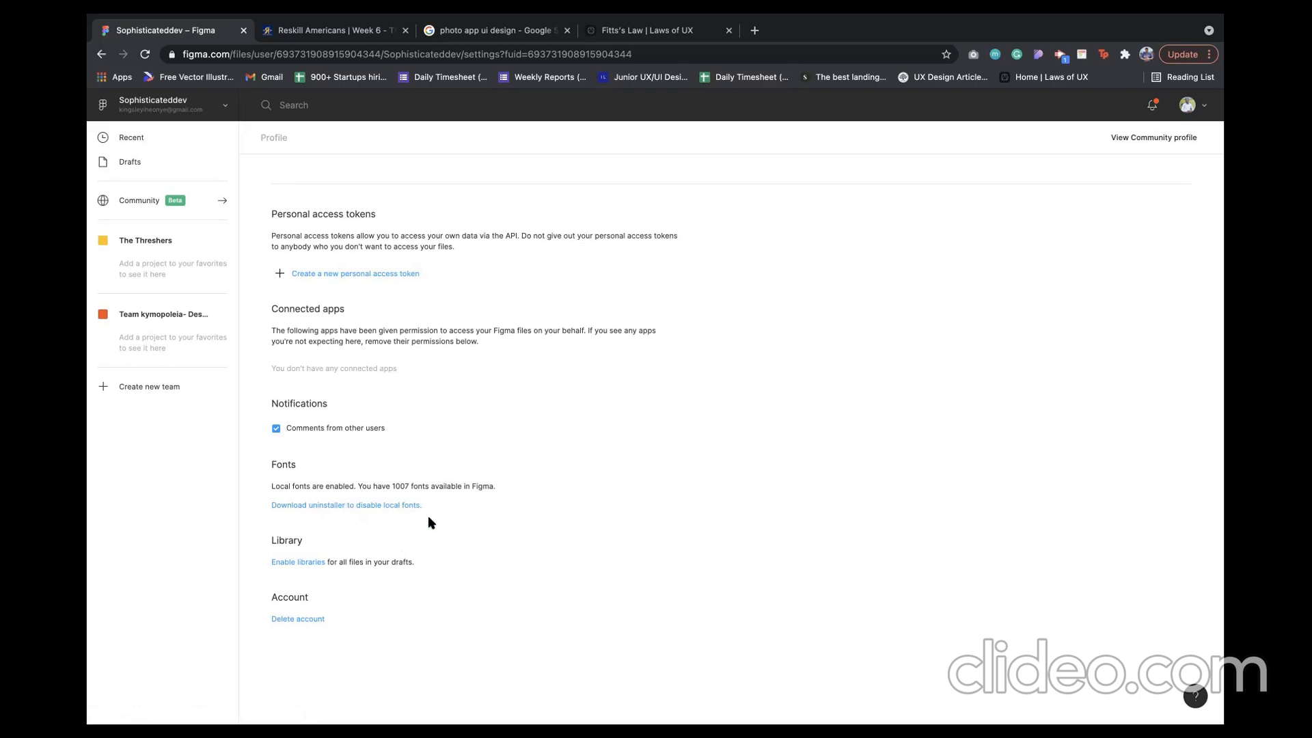
{"action": "scroll", "coordinate": [428, 522], "scroll_direction": "up", "scroll_amount": 10}
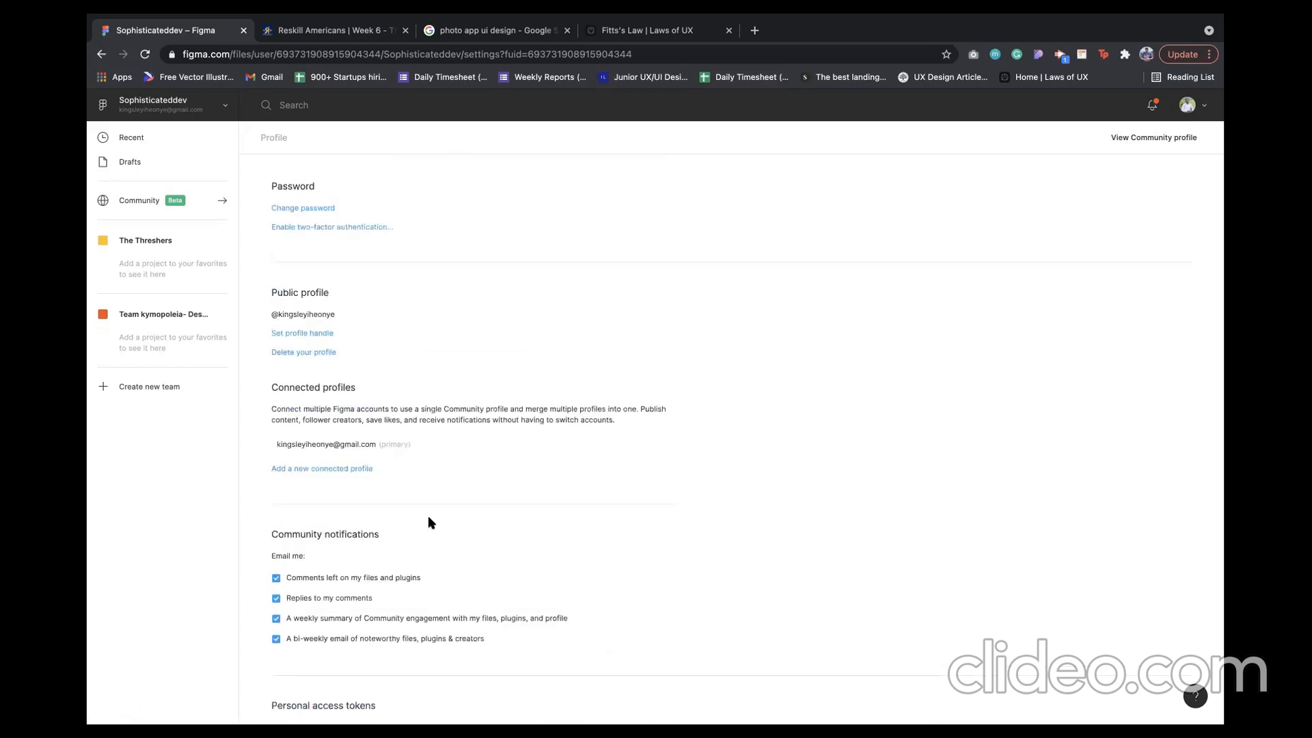
{"action": "scroll", "coordinate": [465, 452], "scroll_direction": "up", "scroll_amount": 4}
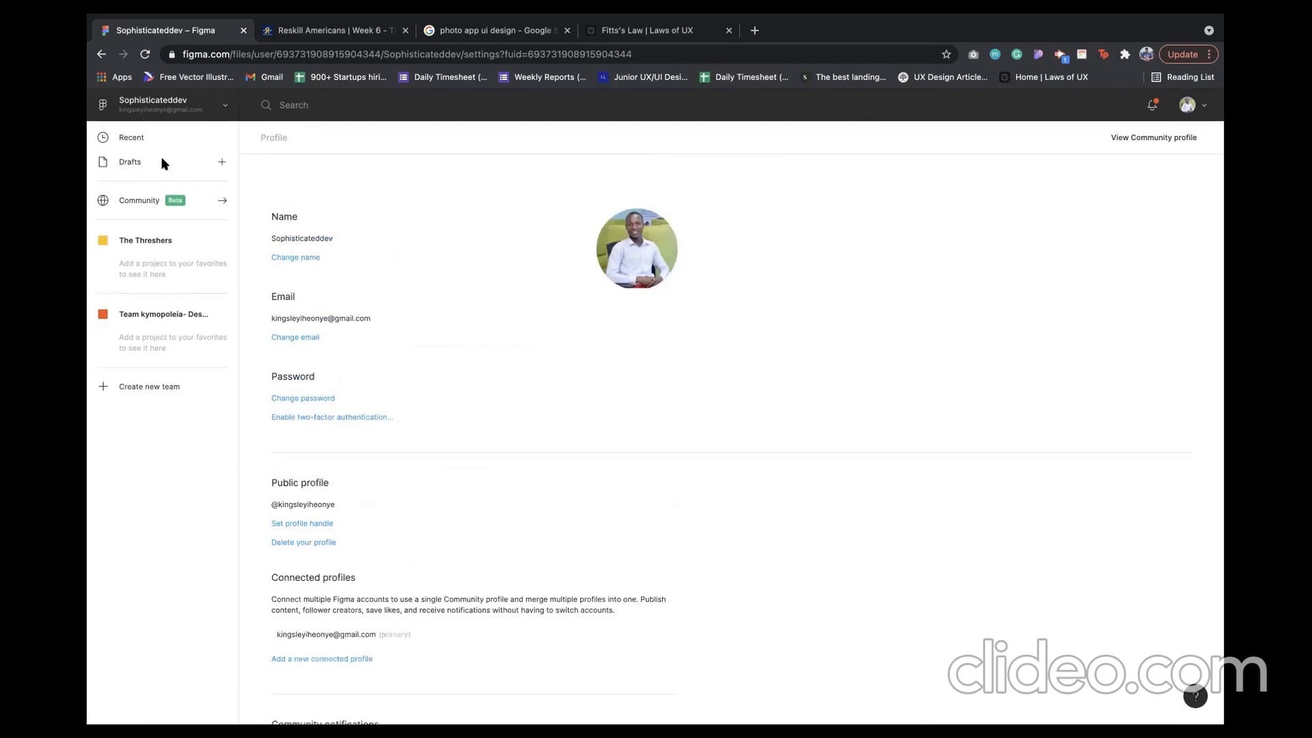
- Browse the design templates offered for a new draft, from presets and design systems to presentations and wireframing, and close them without choosing one
{"action": "left_click", "coordinate": [221, 164]}
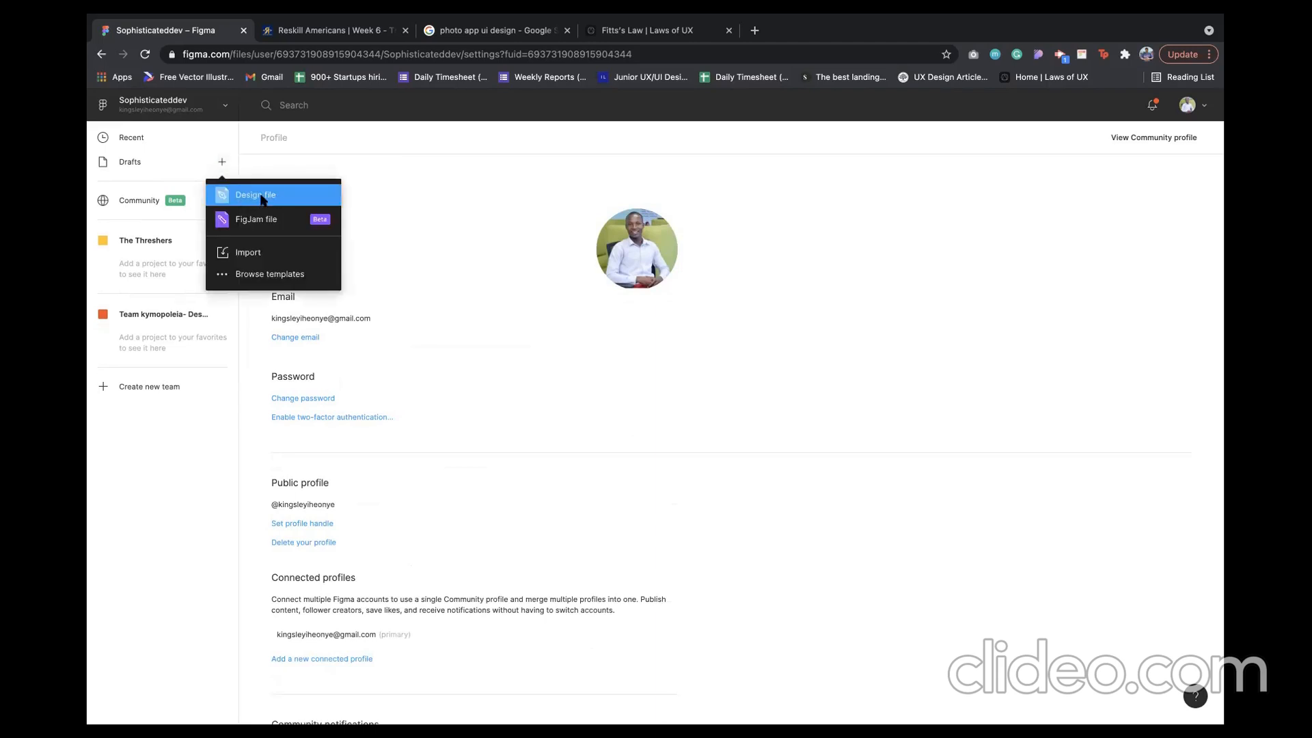
{"action": "left_click", "coordinate": [237, 277]}
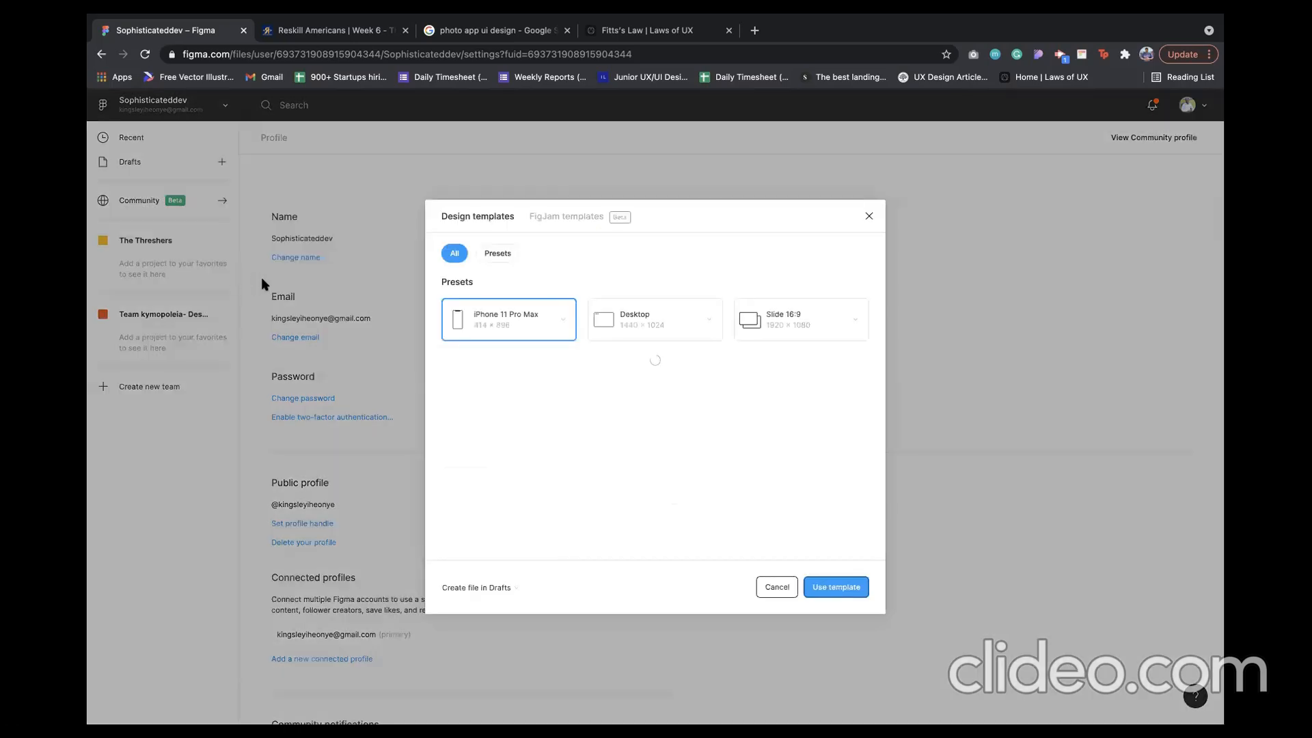
{"action": "left_click", "coordinate": [561, 218]}
{"action": "left_click", "coordinate": [490, 216]}
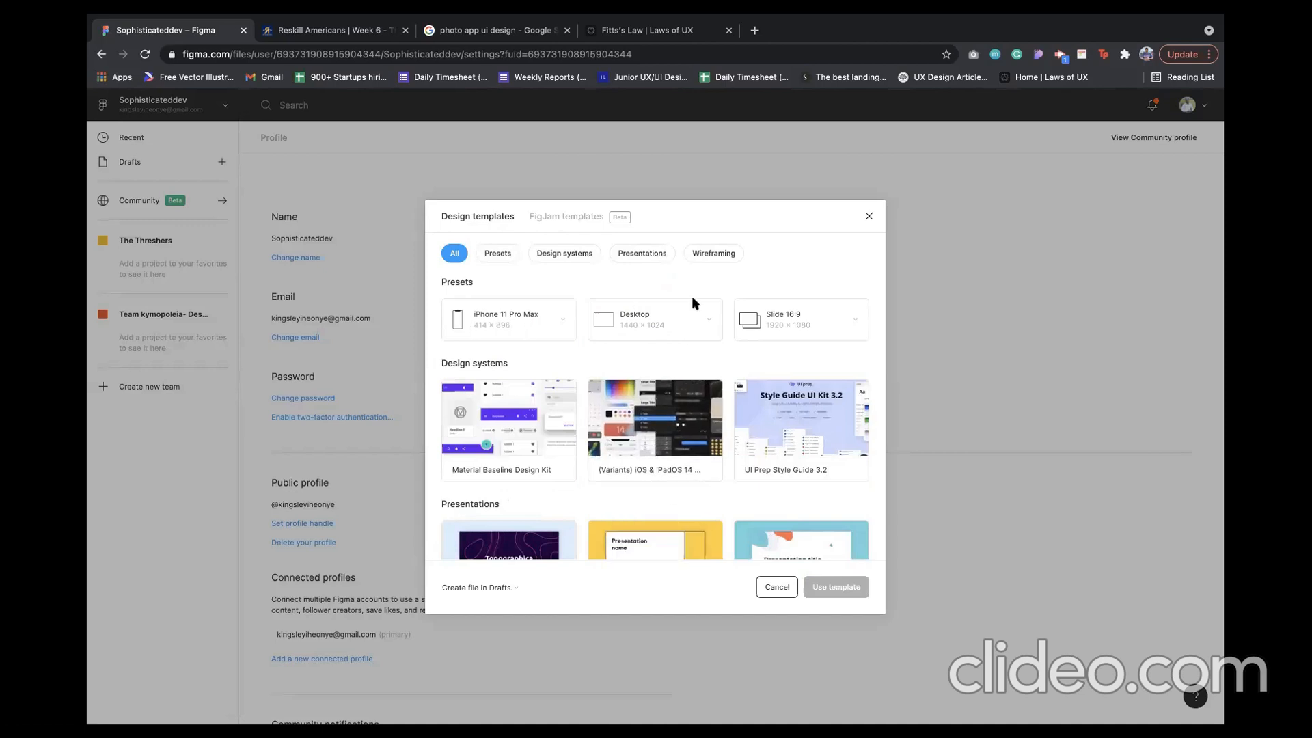
{"action": "scroll", "coordinate": [683, 328], "scroll_direction": "down", "scroll_amount": 3}
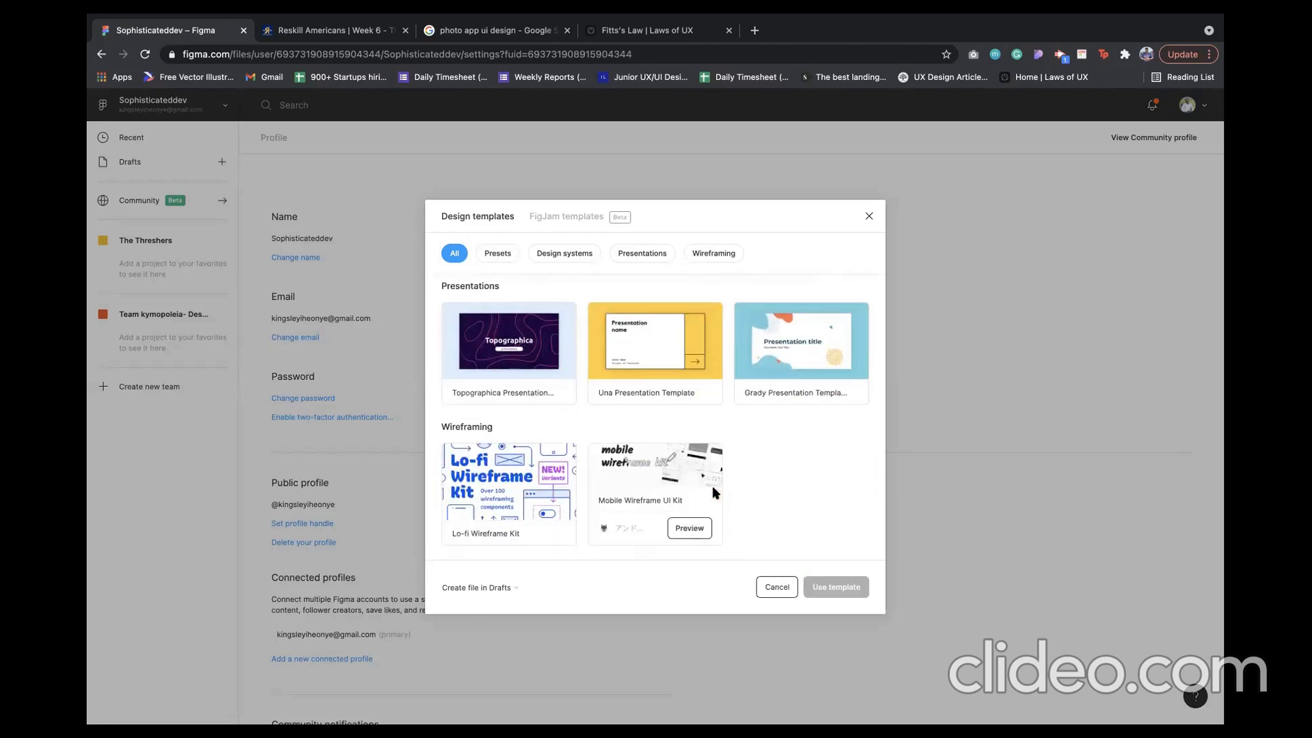
{"action": "scroll", "coordinate": [567, 419], "scroll_direction": "up", "scroll_amount": 3}
{"action": "scroll", "coordinate": [567, 424], "scroll_direction": "down", "scroll_amount": 3}
{"action": "scroll", "coordinate": [567, 425], "scroll_direction": "up", "scroll_amount": 3}
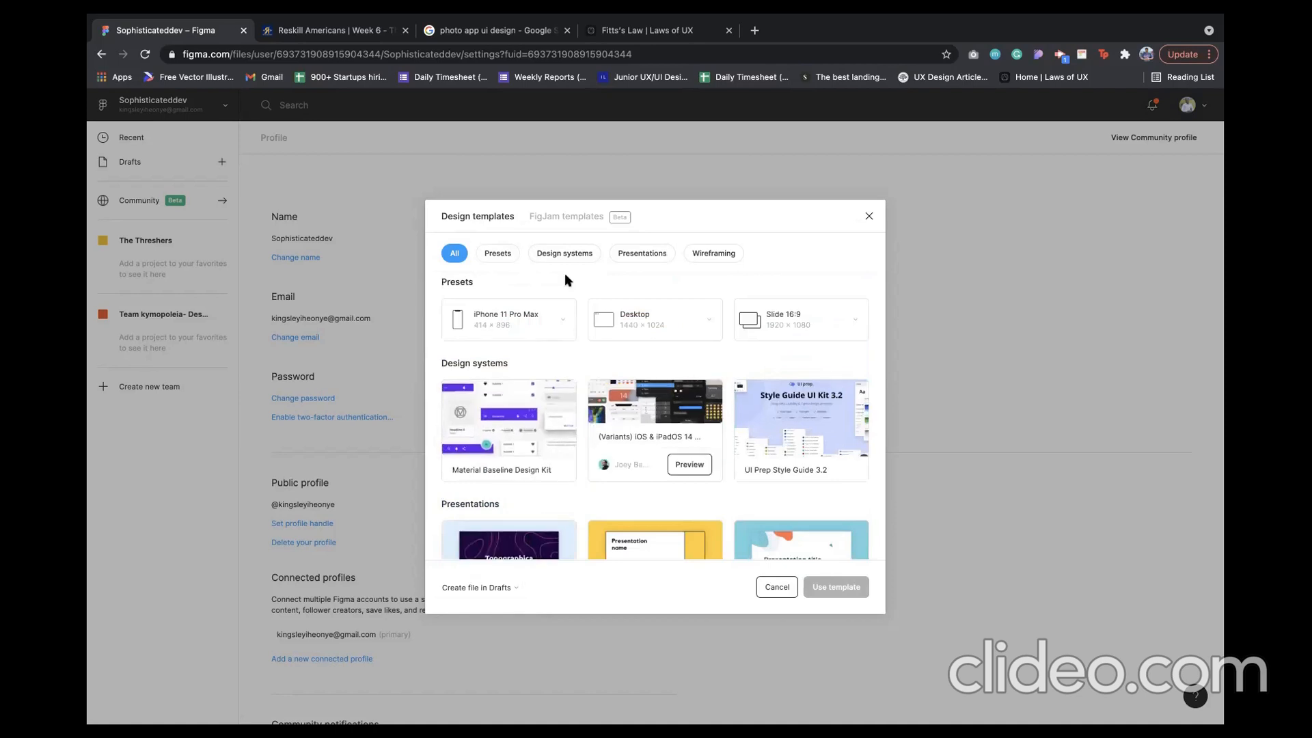
{"action": "left_click", "coordinate": [869, 217]}
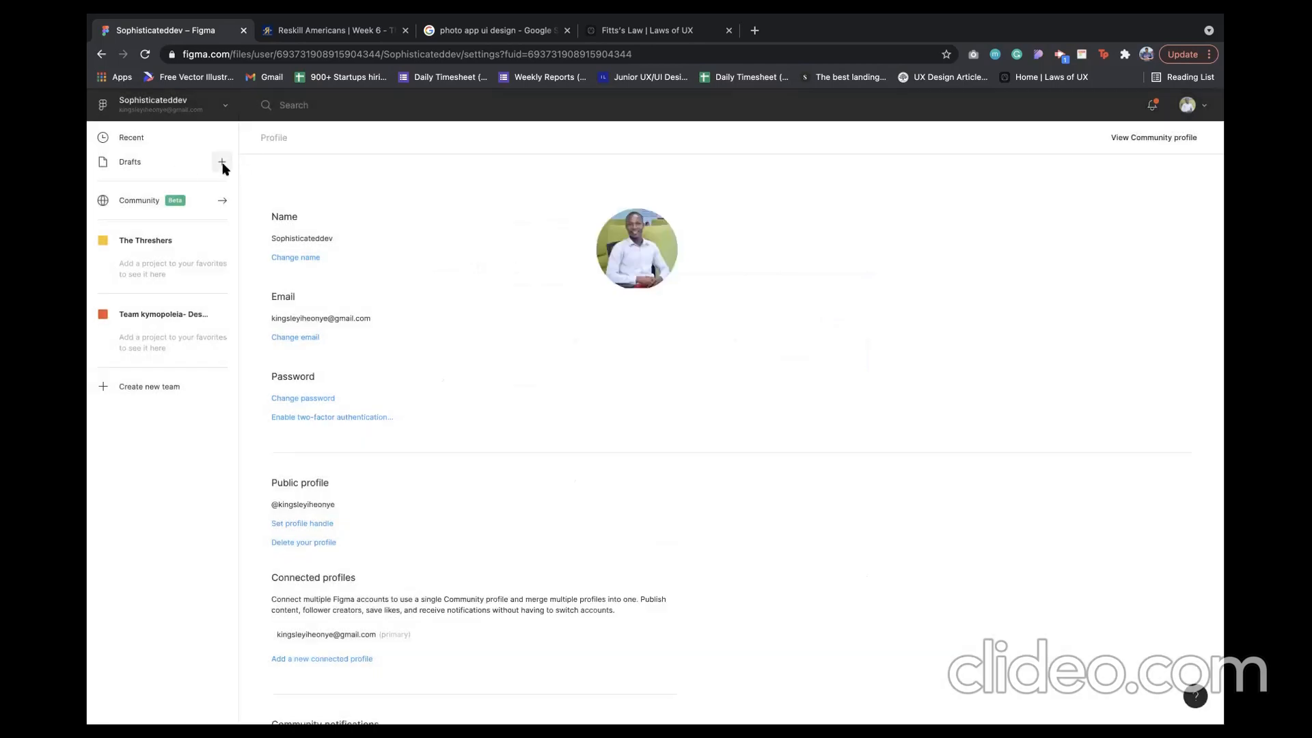
- Create a blank design file in Drafts and paste in the Dribbble "Mobile Application designs" image copied from the photo app UI design image results
{"action": "left_click", "coordinate": [222, 164]}
{"action": "left_click", "coordinate": [273, 198]}
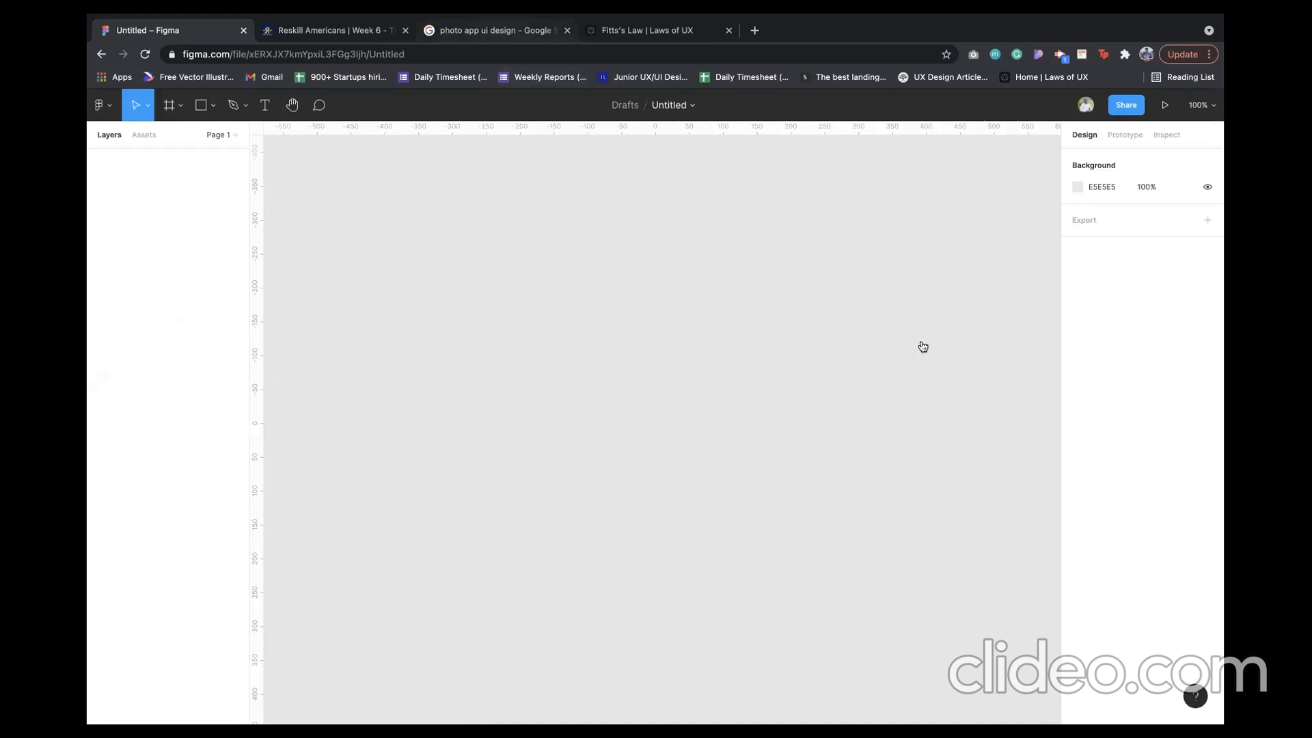
{"action": "left_click", "coordinate": [499, 30]}
{"action": "left_click", "coordinate": [521, 356]}
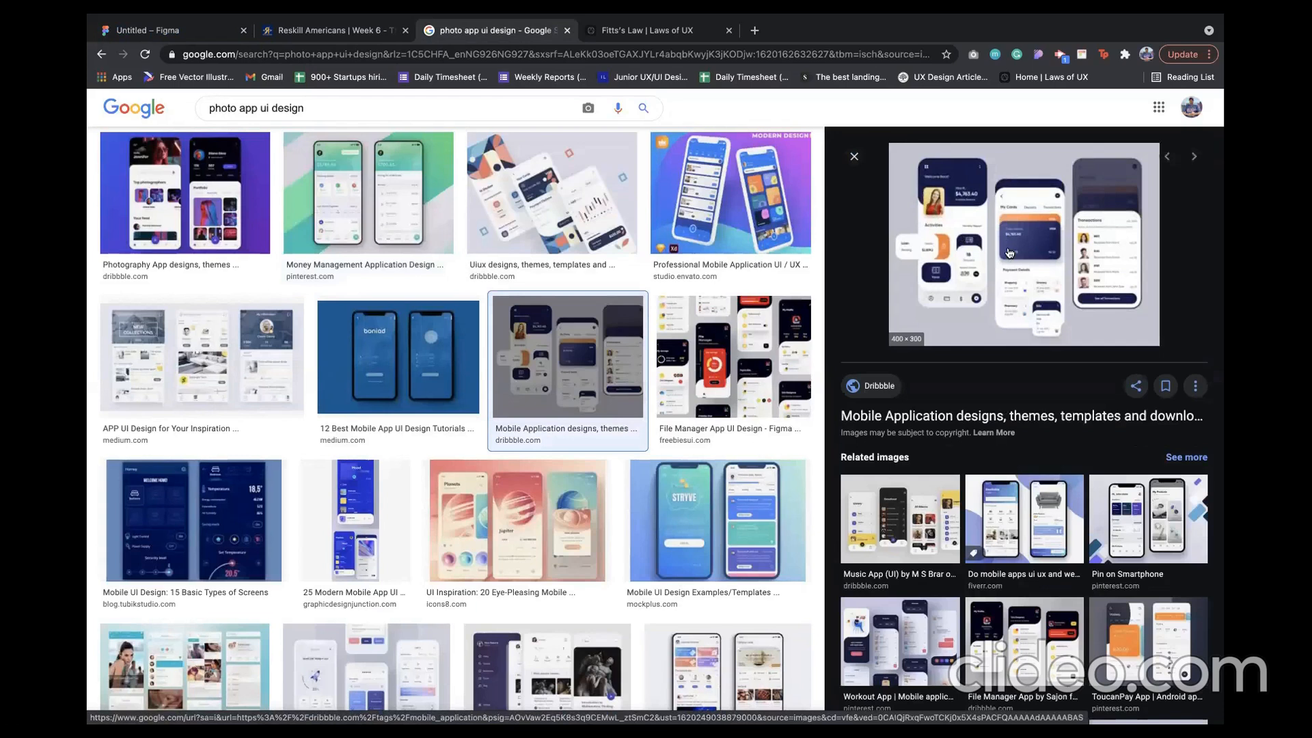
{"action": "right_click", "coordinate": [1078, 245]}
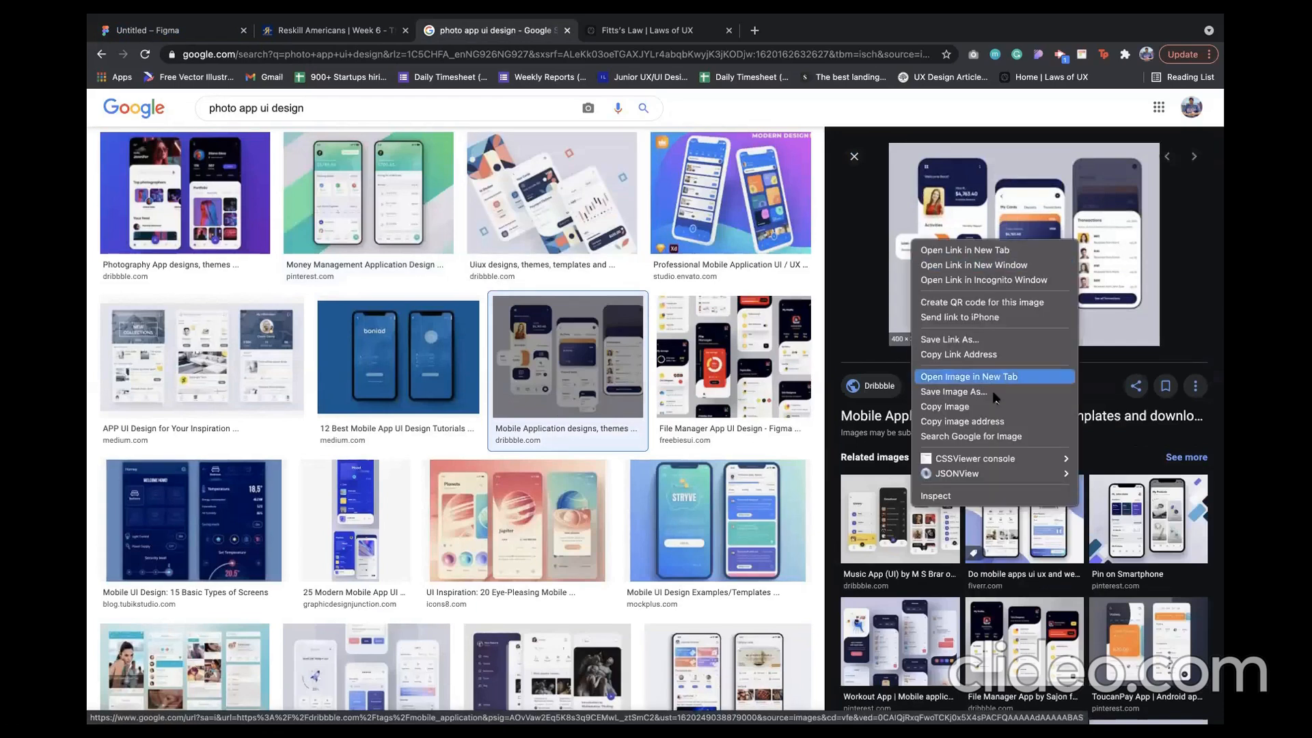
{"action": "left_click", "coordinate": [992, 407]}
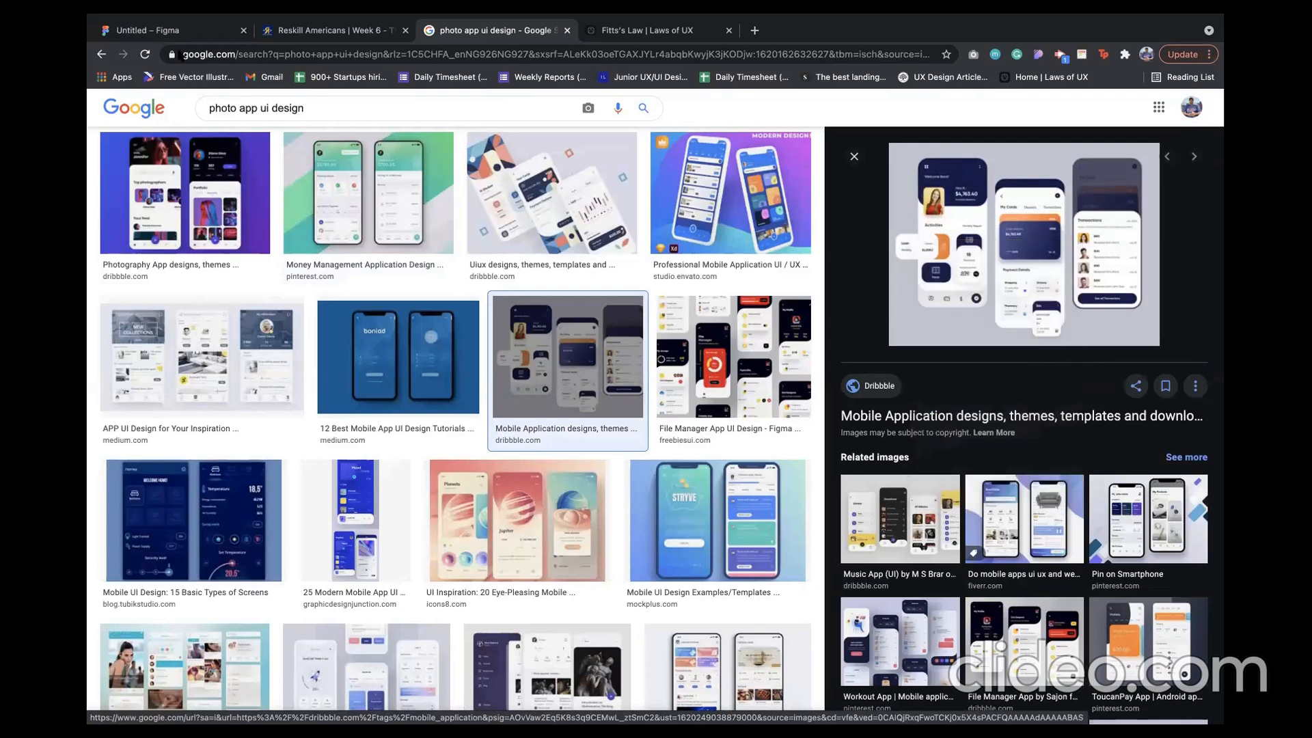
{"action": "left_click", "coordinate": [174, 32]}
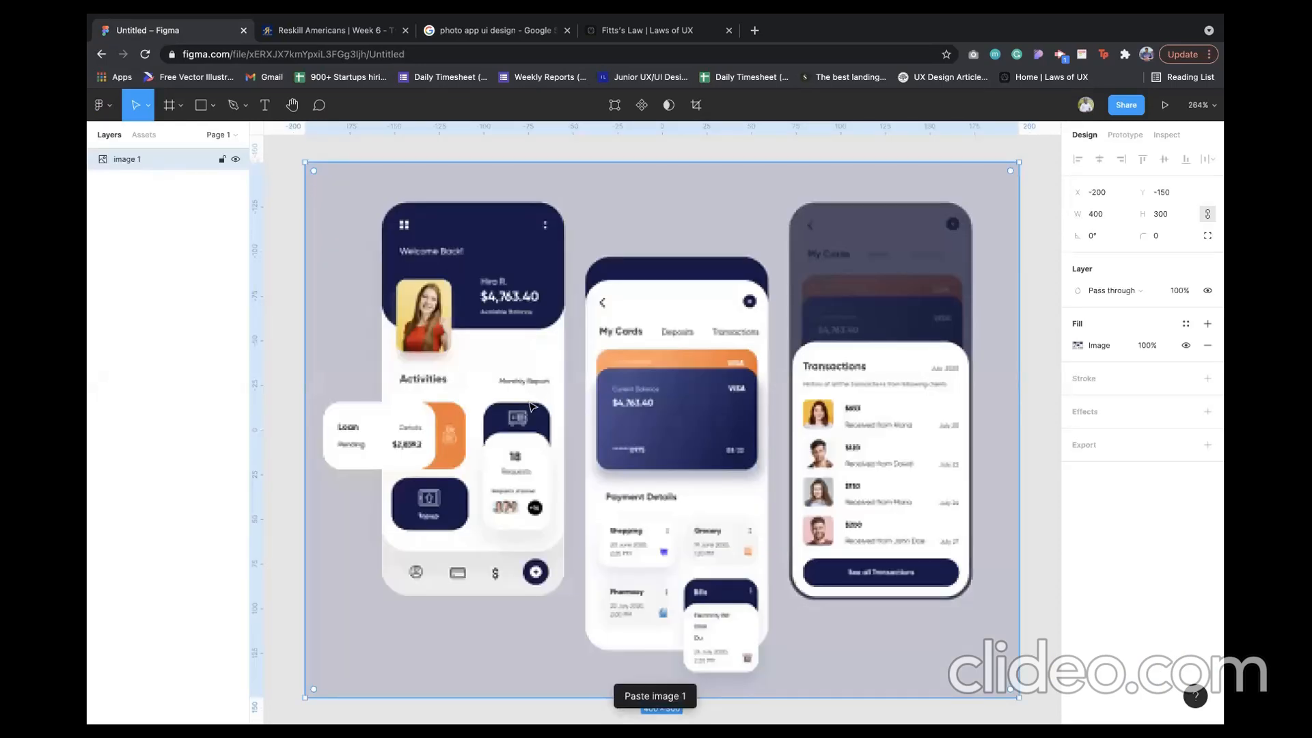
- Examine the layout and colours of the pasted finance app screens at several zoom levels
{"action": "scroll", "coordinate": [530, 406], "scroll_direction": "down", "scroll_amount": 3}
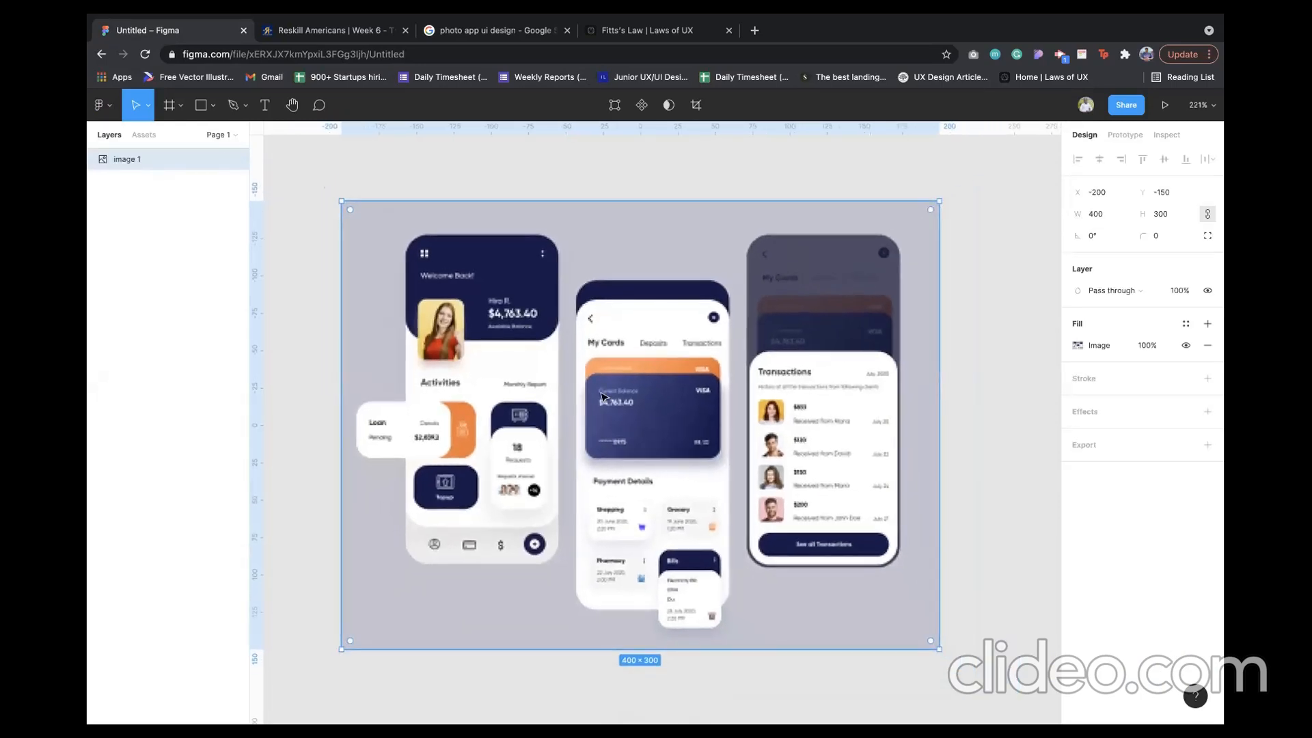
{"action": "scroll", "coordinate": [602, 396], "scroll_direction": "up", "scroll_amount": 2}
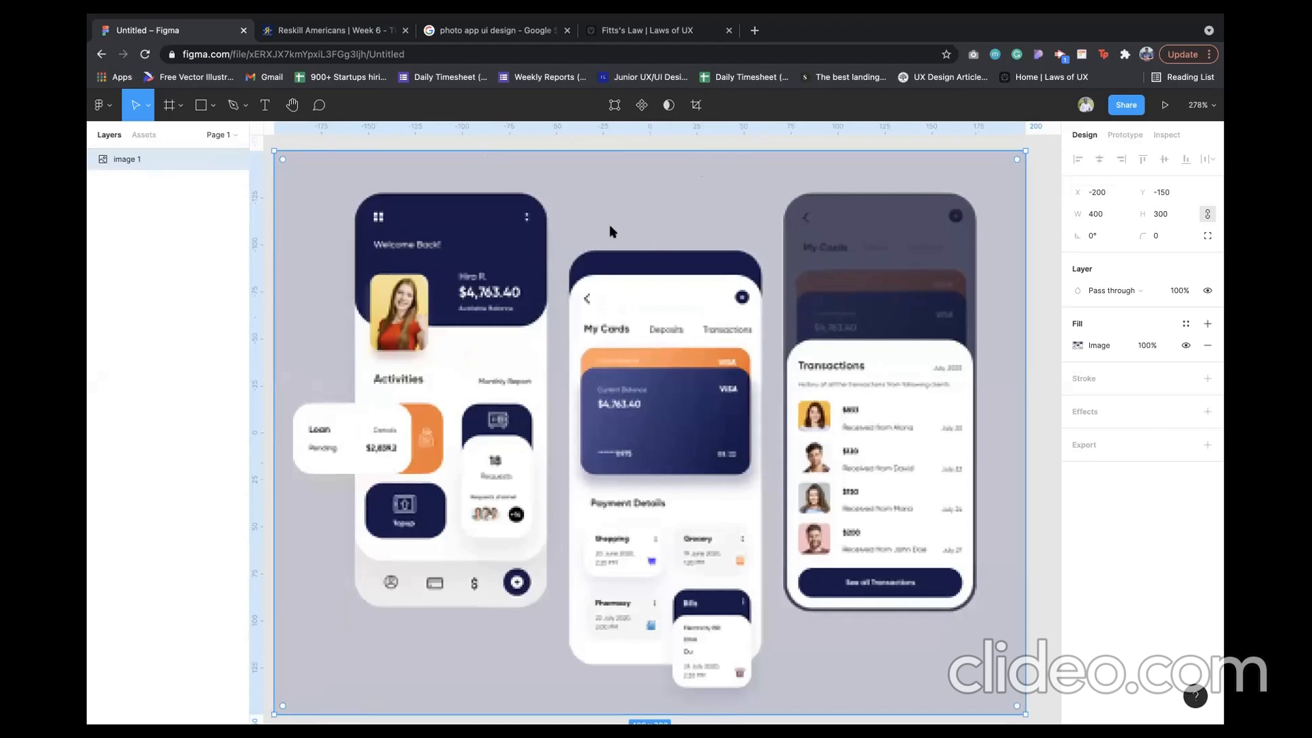
{"action": "scroll", "coordinate": [685, 340], "scroll_direction": "down", "scroll_amount": 5, "text": "ctrl"}
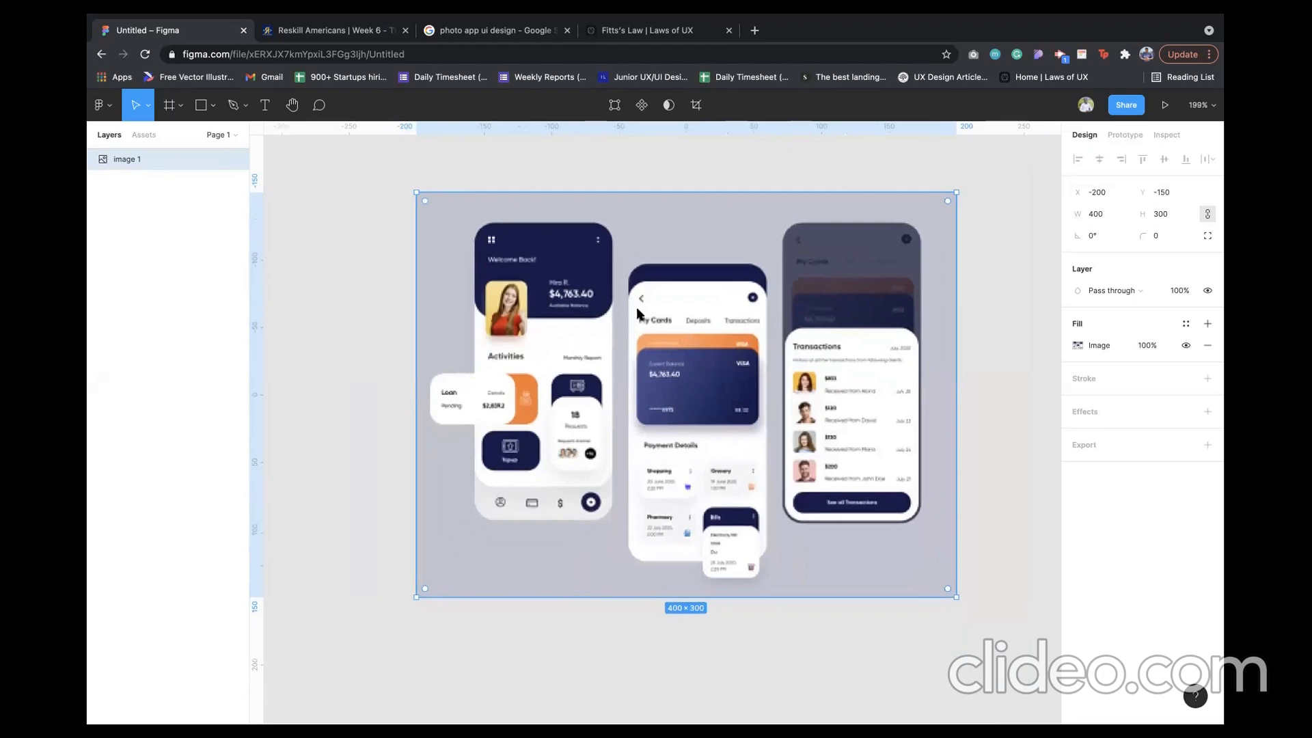
{"action": "scroll", "coordinate": [637, 313], "scroll_direction": "up", "scroll_amount": 1, "text": "ctrl"}
{"action": "scroll", "coordinate": [639, 308], "scroll_direction": "up", "scroll_amount": 1, "text": "ctrl"}
{"action": "scroll", "coordinate": [642, 305], "scroll_direction": "down", "scroll_amount": 2, "text": "ctrl"}
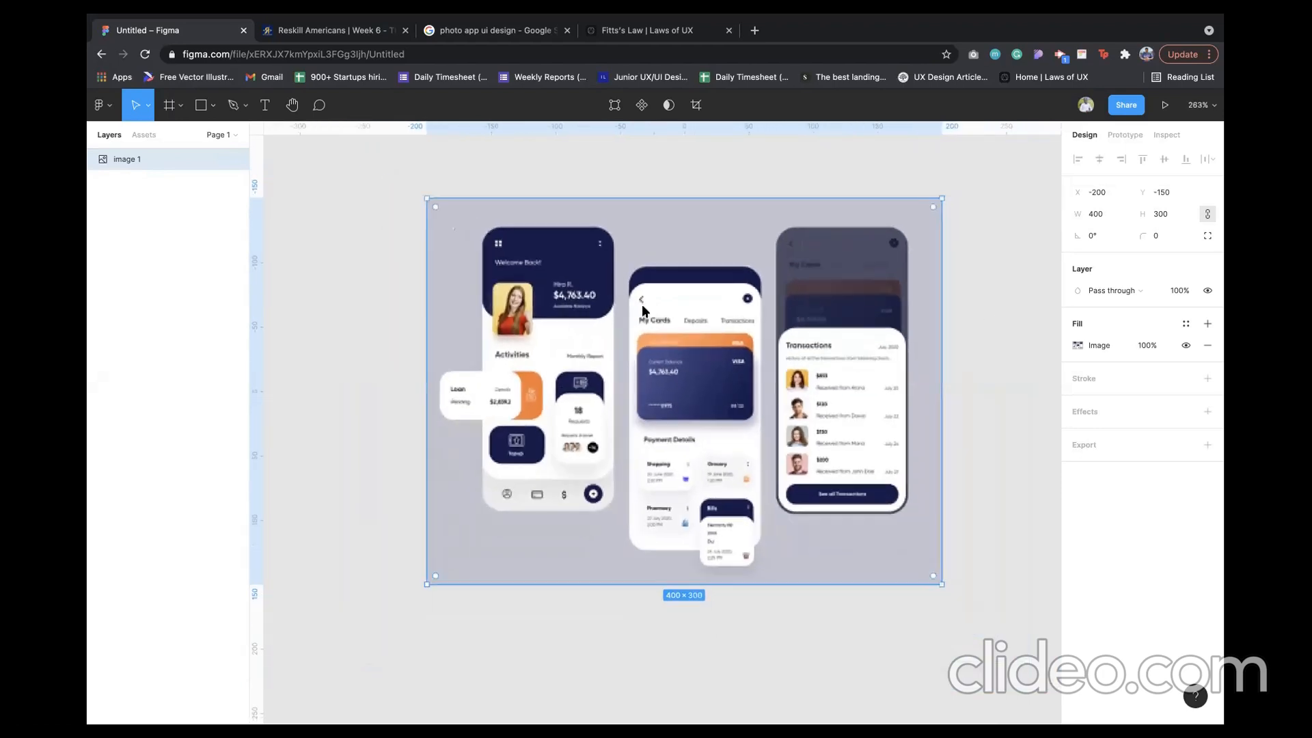
{"action": "key", "text": "Escape"}
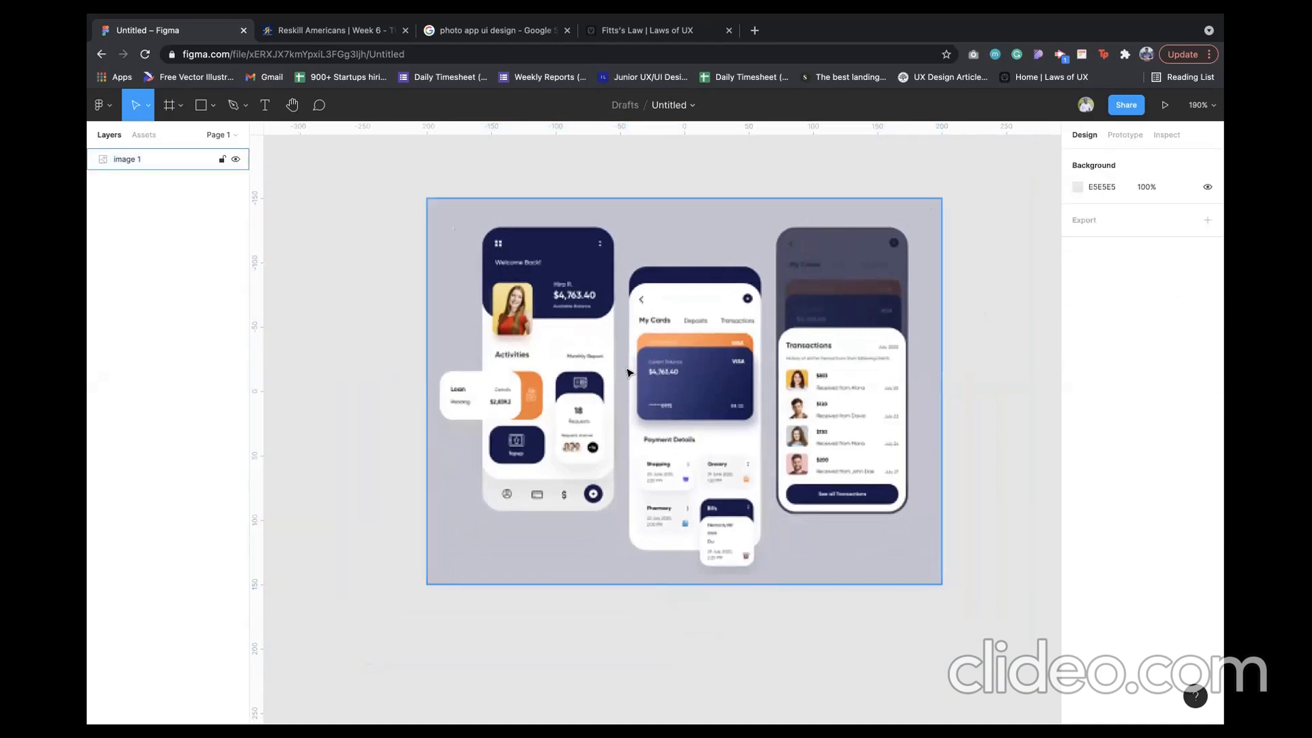
{"action": "scroll", "coordinate": [629, 373], "scroll_direction": "up", "scroll_amount": 3, "text": "ctrl"}
{"action": "scroll", "coordinate": [629, 372], "scroll_direction": "up", "scroll_amount": 1, "text": "ctrl"}
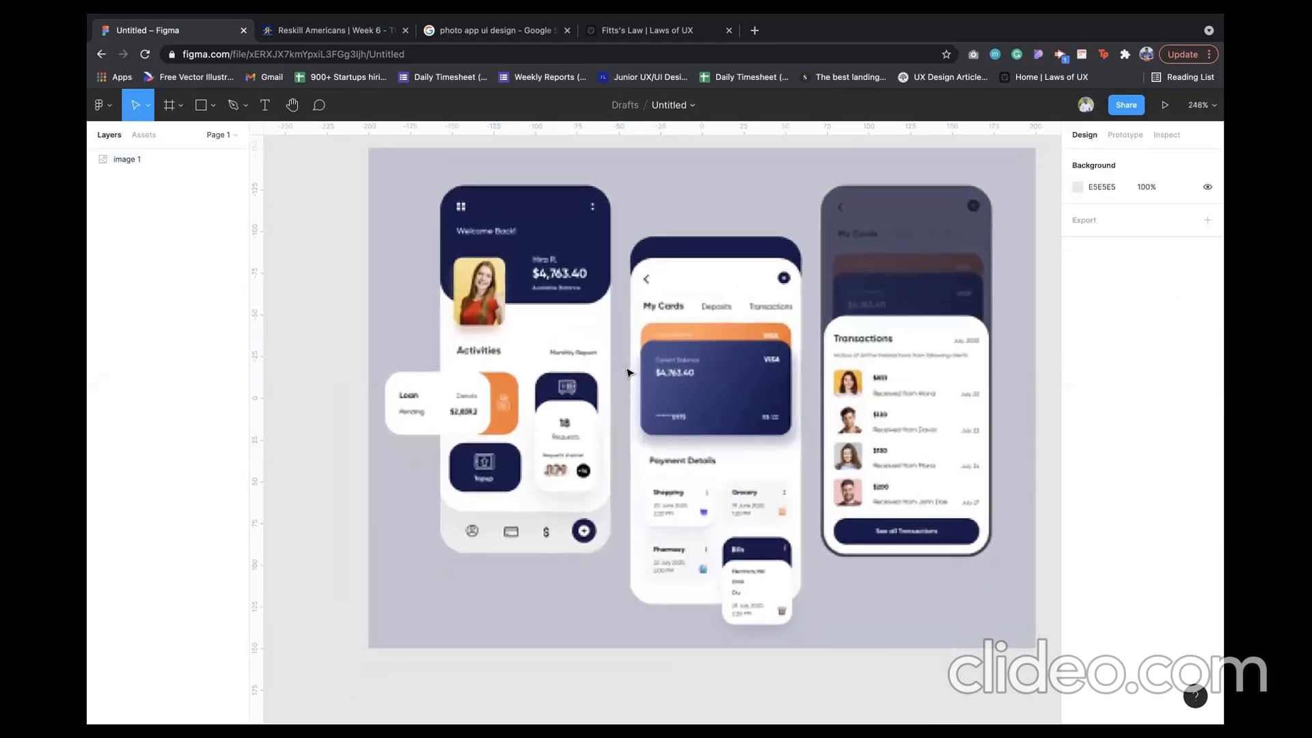
{"action": "scroll", "coordinate": [629, 373], "scroll_direction": "down", "scroll_amount": 3, "text": "ctrl"}
{"action": "scroll", "coordinate": [629, 373], "scroll_direction": "down", "scroll_amount": 2, "text": "ctrl"}
{"action": "left_click", "coordinate": [551, 316]}
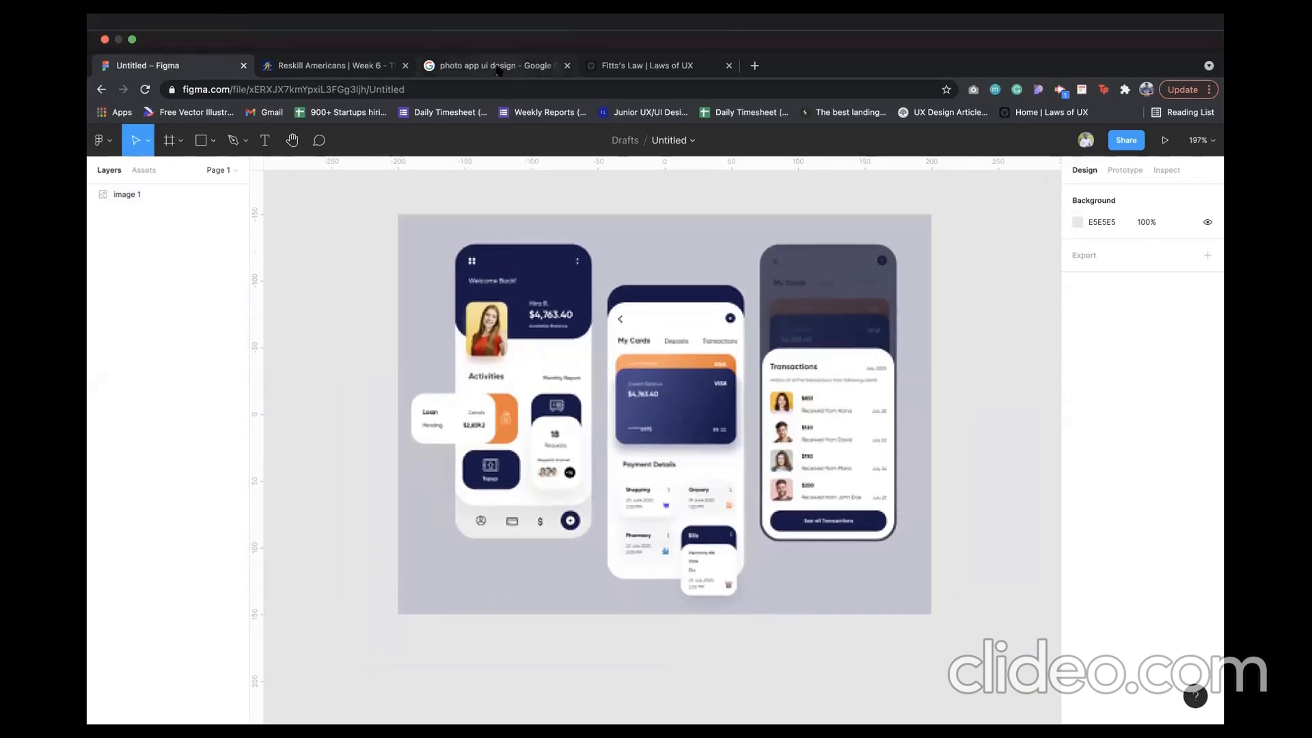
- Copy the purple Dribbble "Photography App designs" image from the Google image results and paste it into the untitled Figma file
{"action": "left_click", "coordinate": [498, 66]}
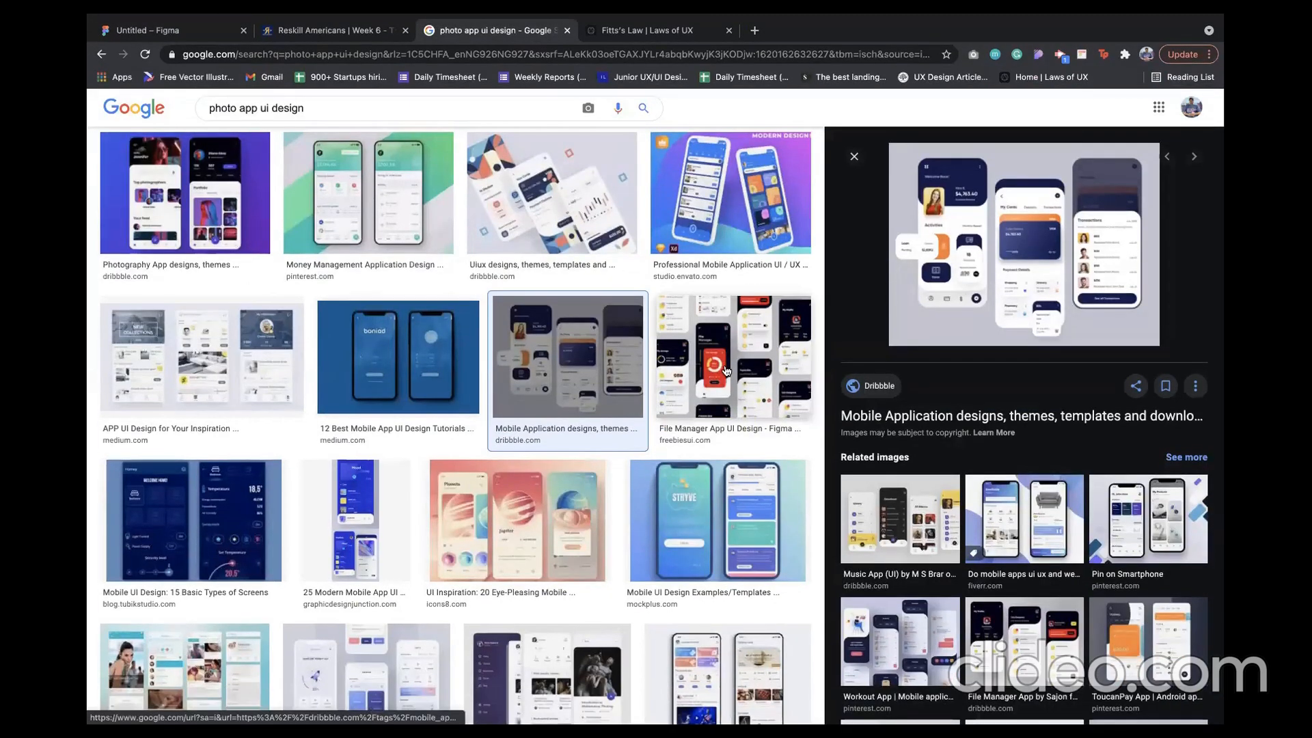
{"action": "left_click", "coordinate": [201, 209]}
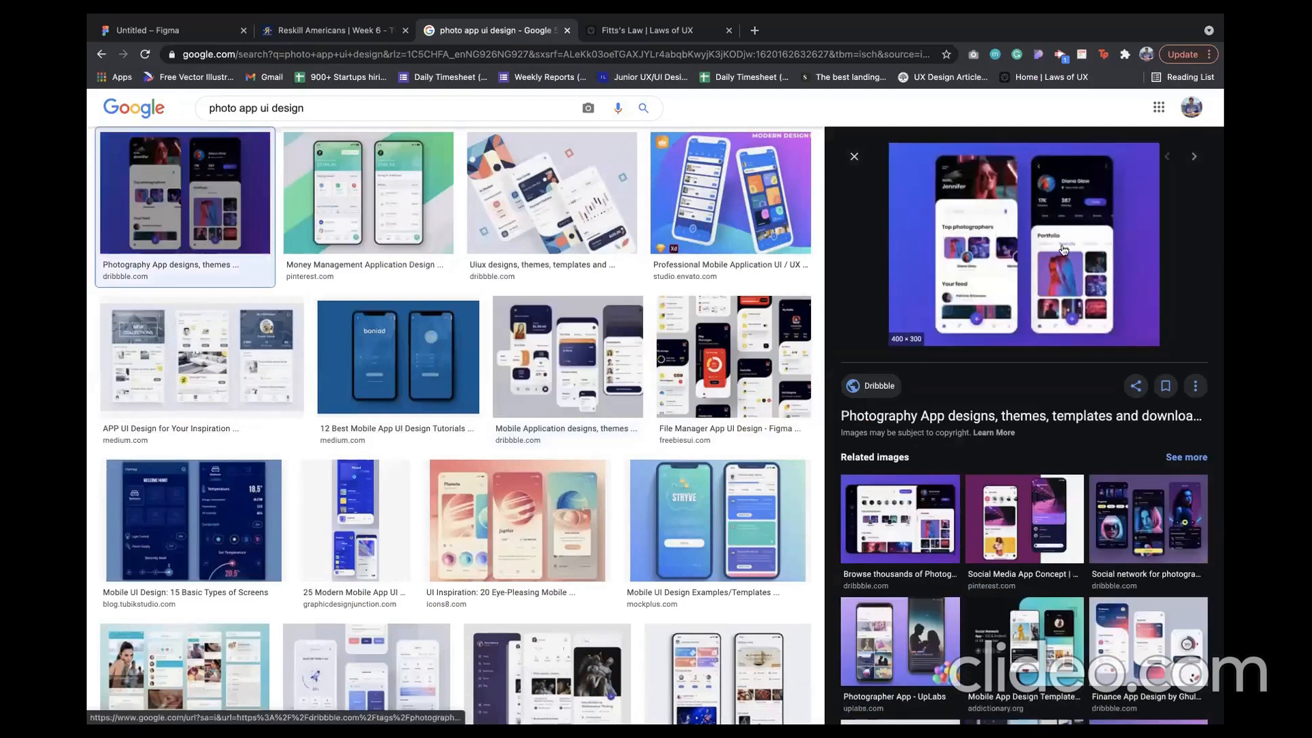
{"action": "right_click", "coordinate": [1063, 247]}
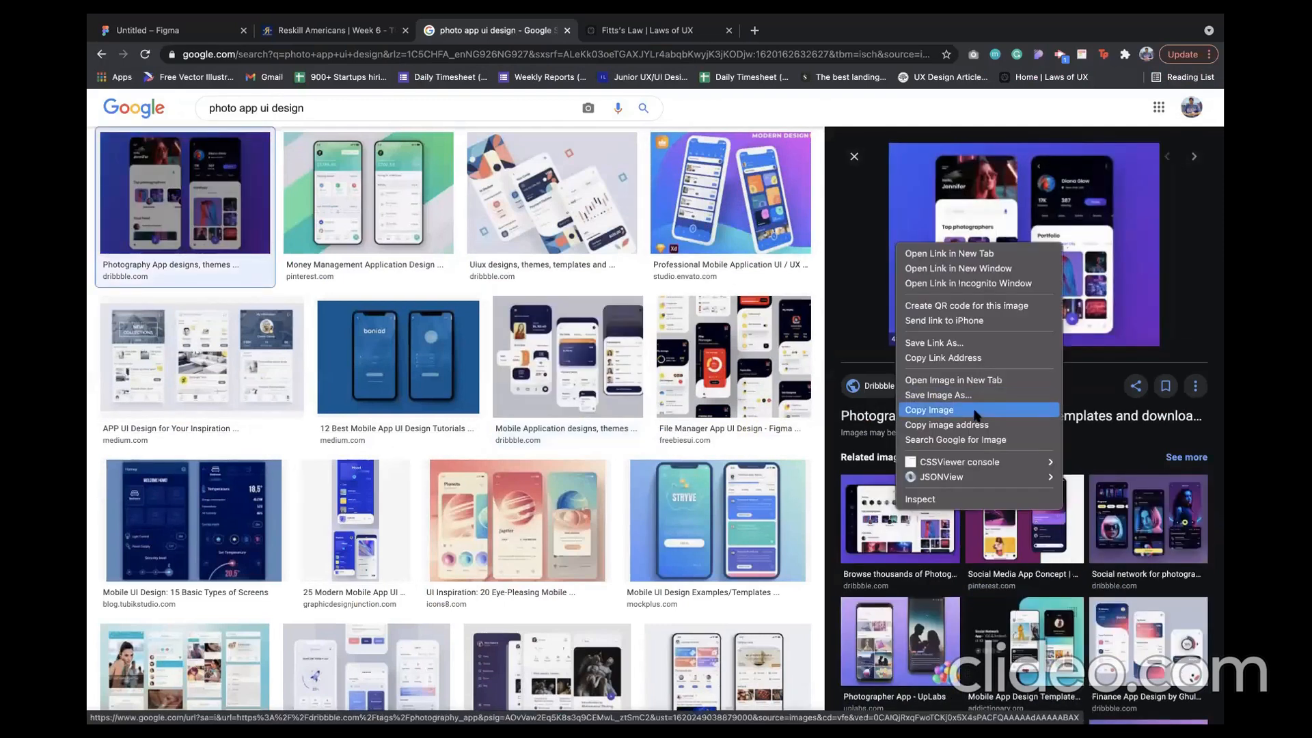
{"action": "left_click", "coordinate": [975, 412]}
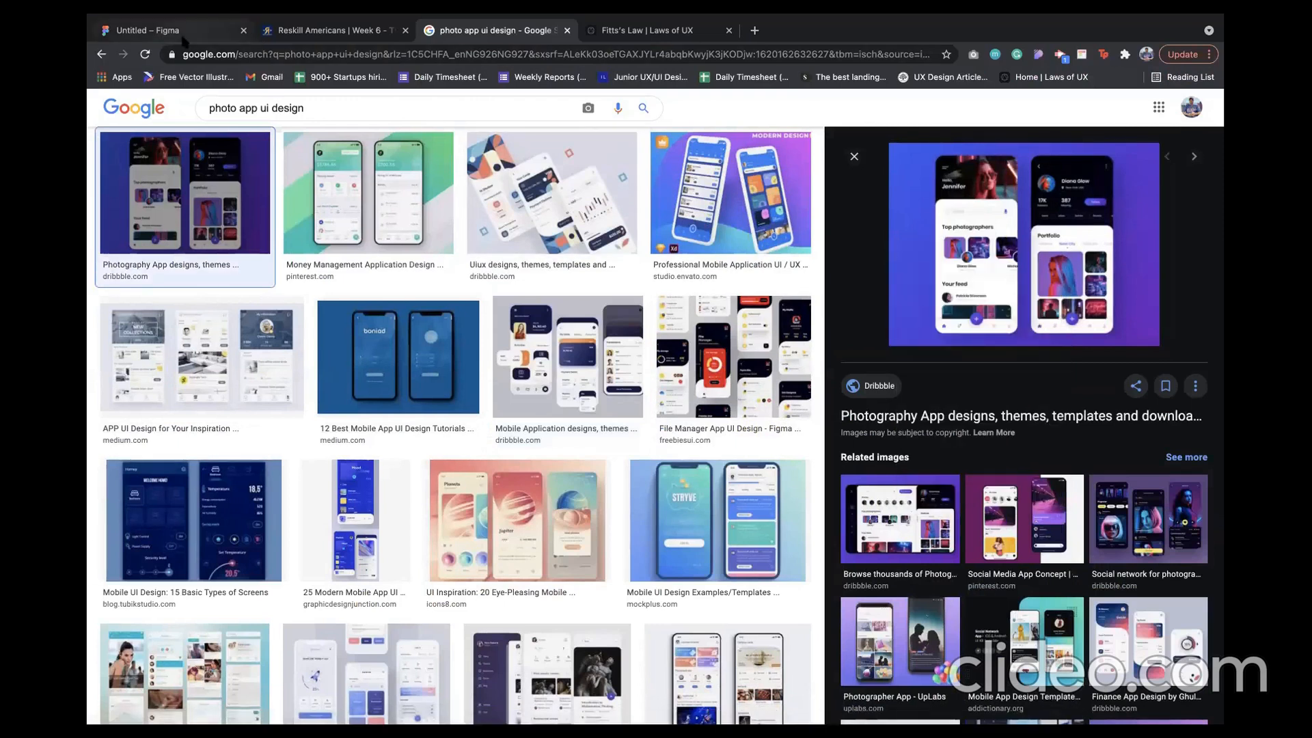
{"action": "left_click", "coordinate": [171, 30]}
{"action": "scroll", "coordinate": [526, 351], "scroll_direction": "down", "scroll_amount": 2}
{"action": "scroll", "coordinate": [526, 352], "scroll_direction": "right", "scroll_amount": 4}
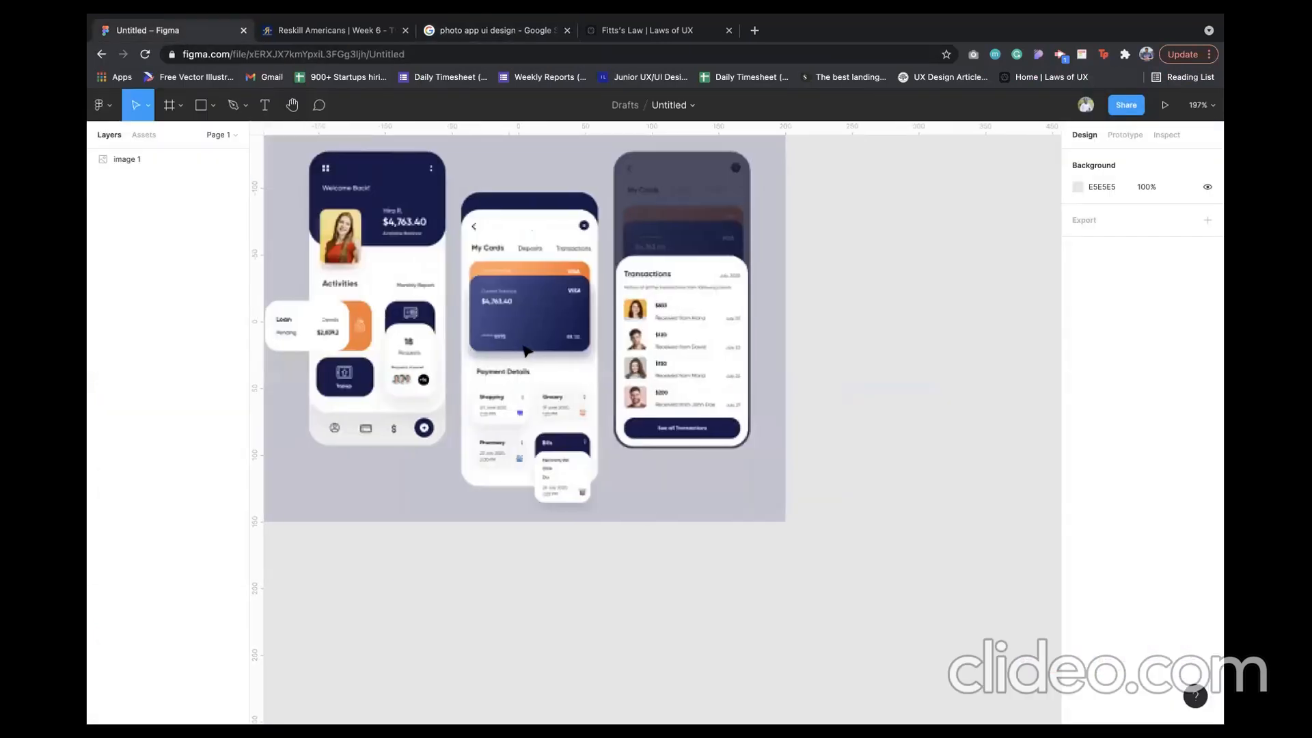
{"action": "key", "text": "ctrl+v"}
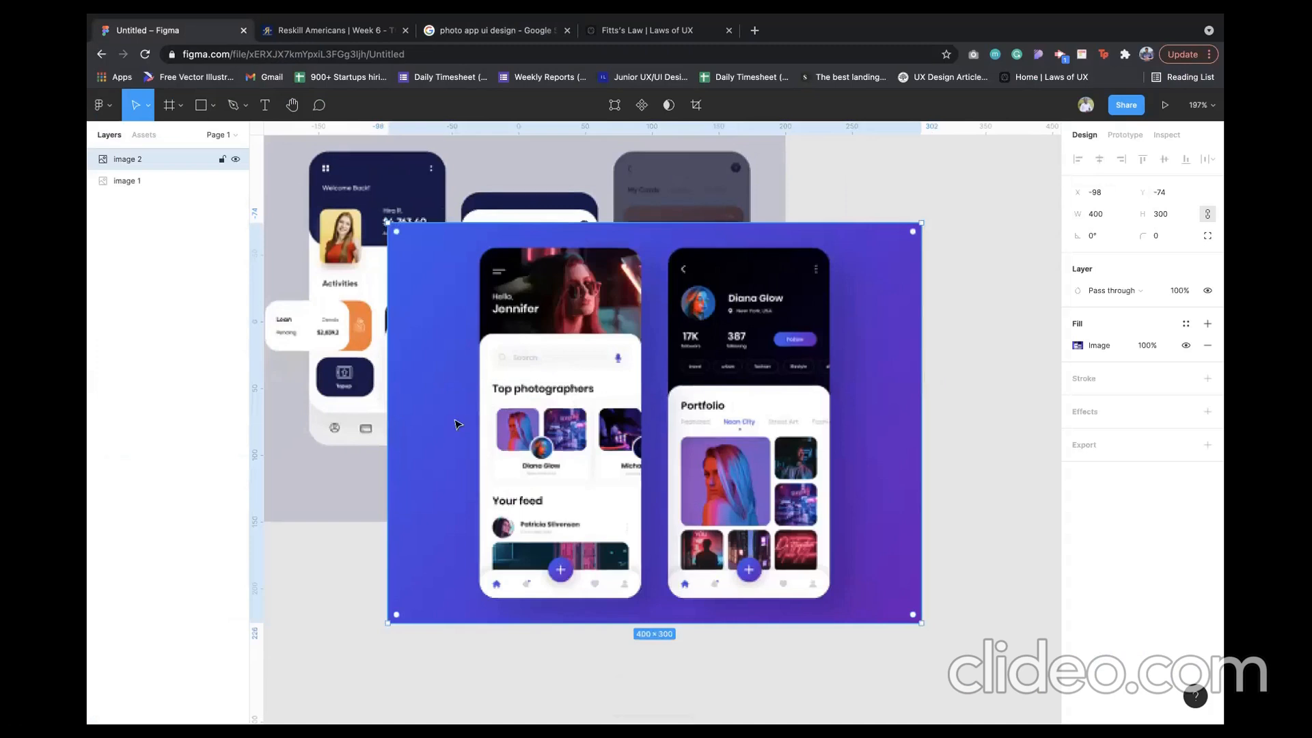
{"action": "scroll", "coordinate": [526, 460], "scroll_direction": "down", "scroll_amount": 1}
{"action": "scroll", "coordinate": [526, 459], "scroll_direction": "right", "scroll_amount": 1}
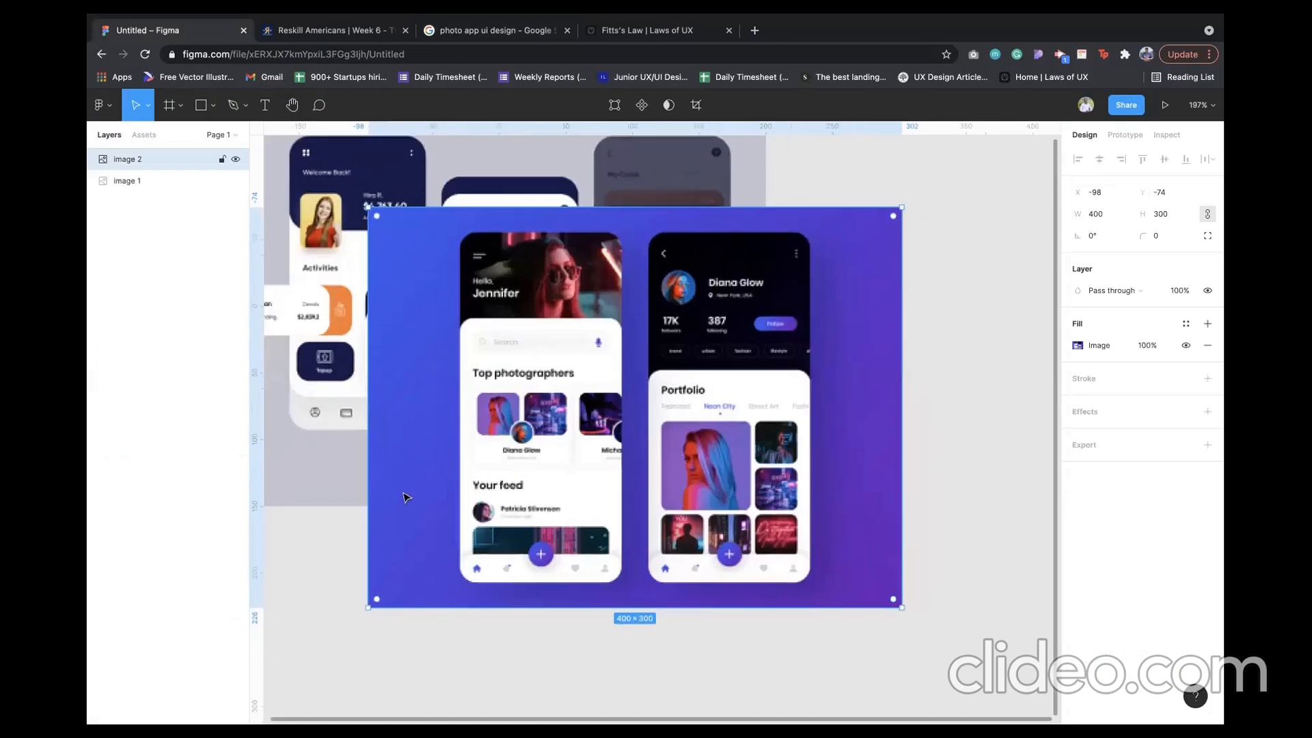
- Delete both pasted reference images from the untitled Figma file
{"action": "left_click", "coordinate": [334, 432], "text": "shift"}
{"action": "key", "text": "Delete"}
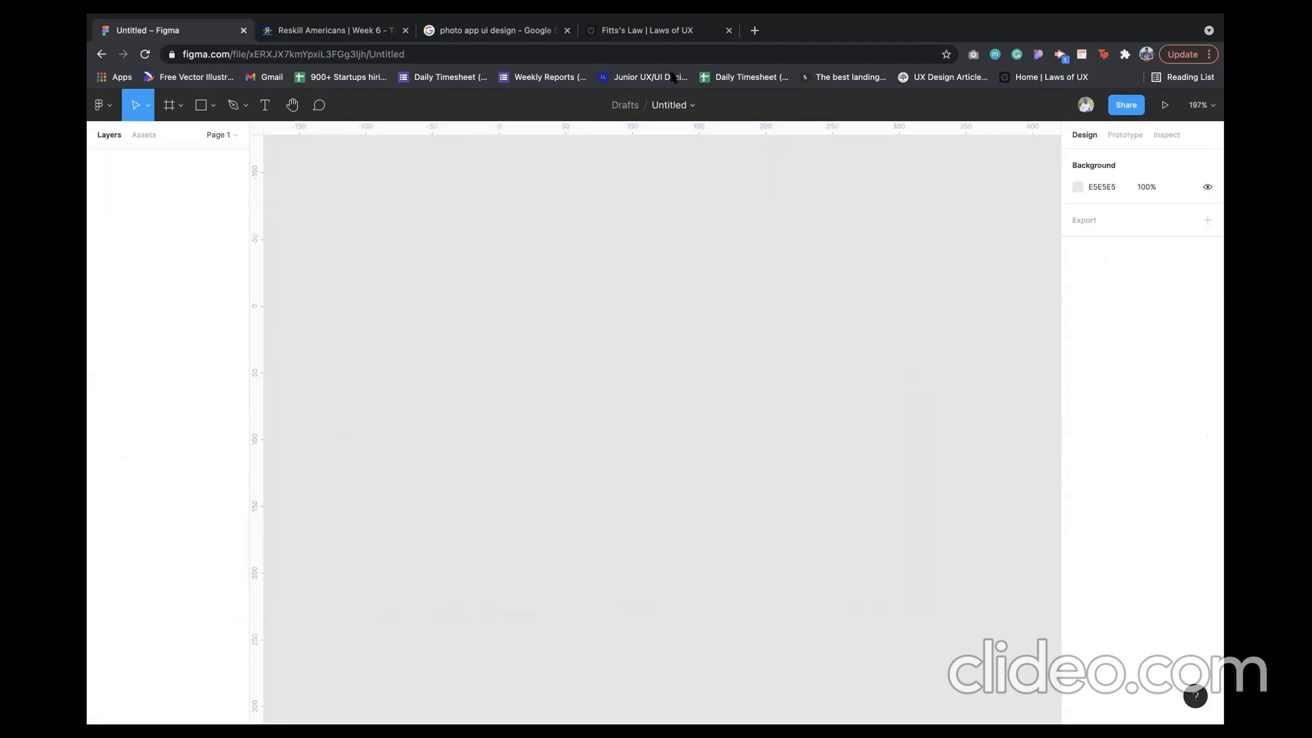
- Open Dribbble's Photography App designs page from the Google image results, view the Fashion UI shot and close it
{"action": "left_click", "coordinate": [448, 66]}
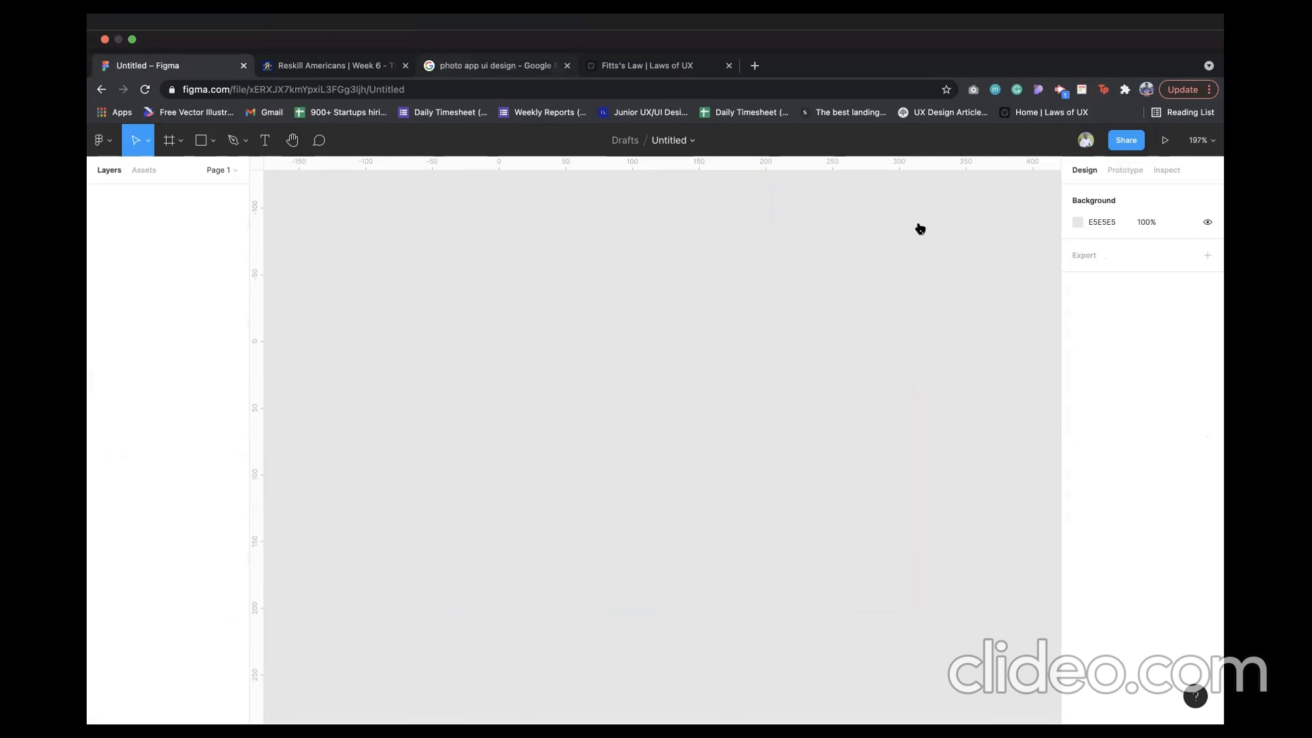
{"action": "left_click", "coordinate": [1071, 237]}
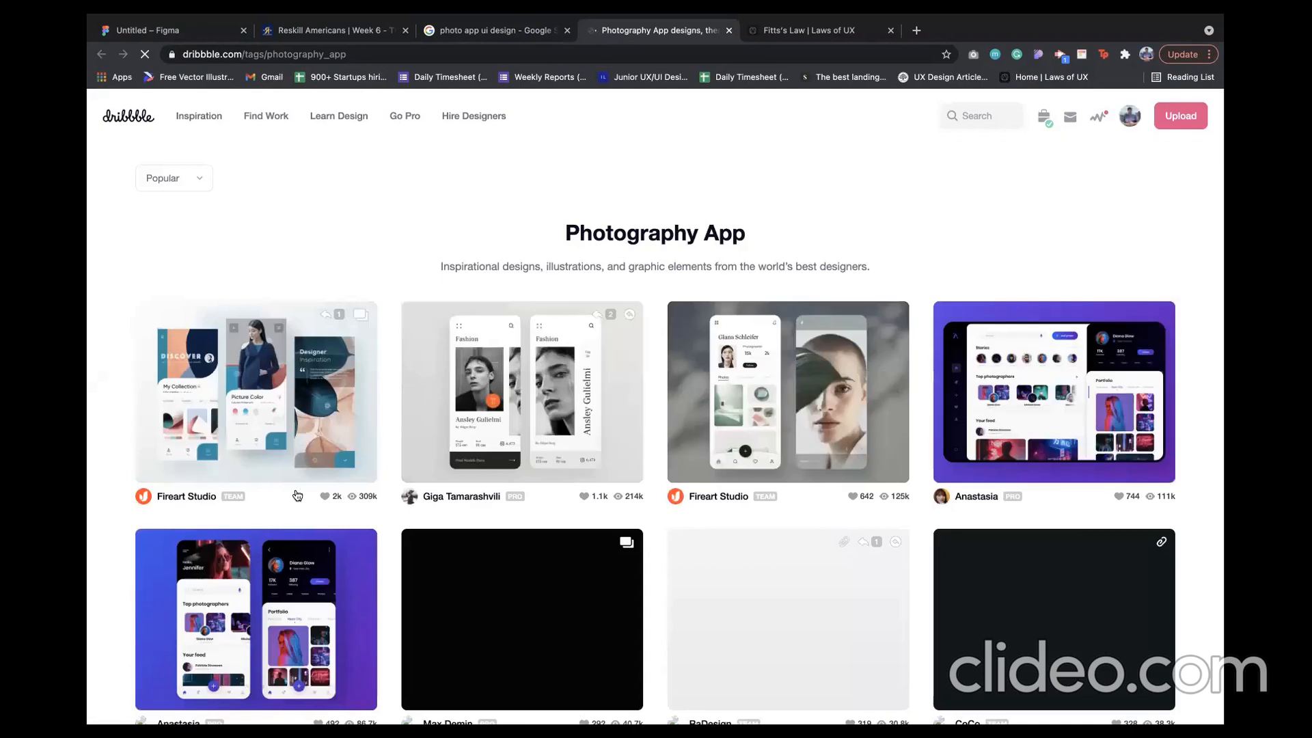
{"action": "left_click", "coordinate": [506, 407]}
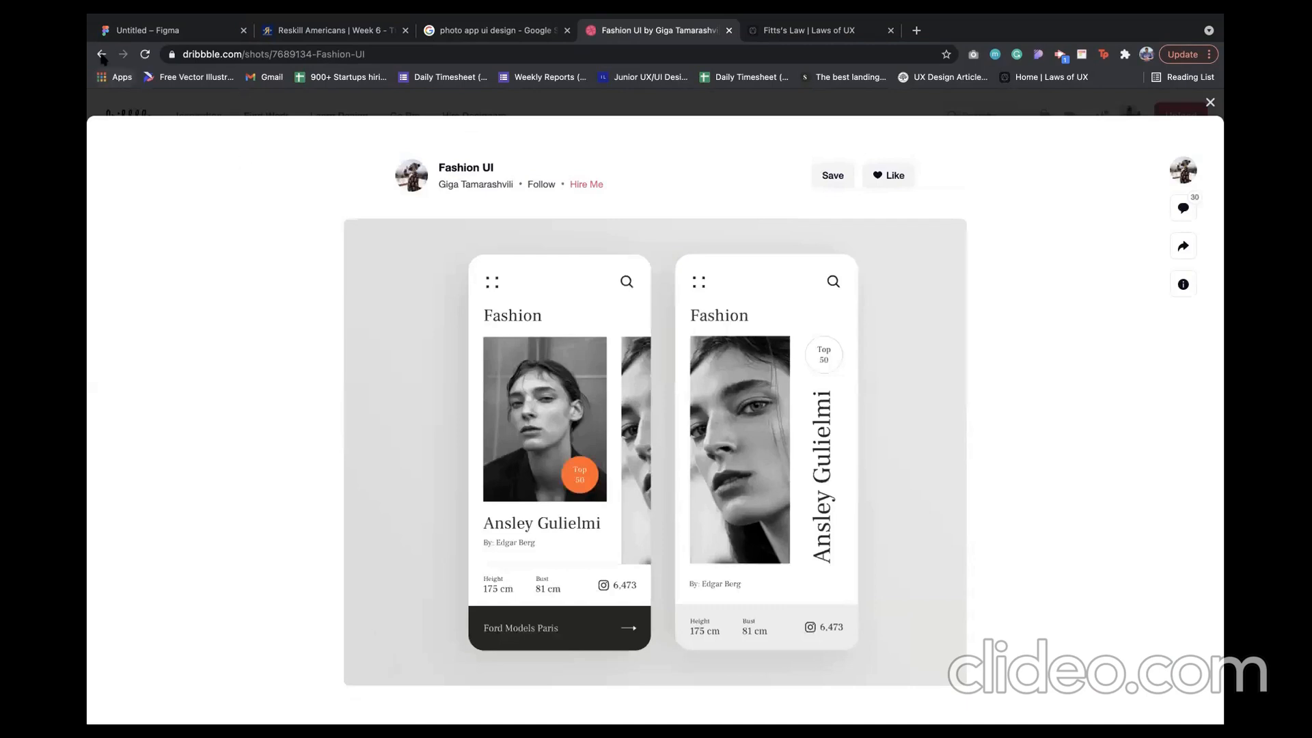
{"action": "key", "text": "Escape"}
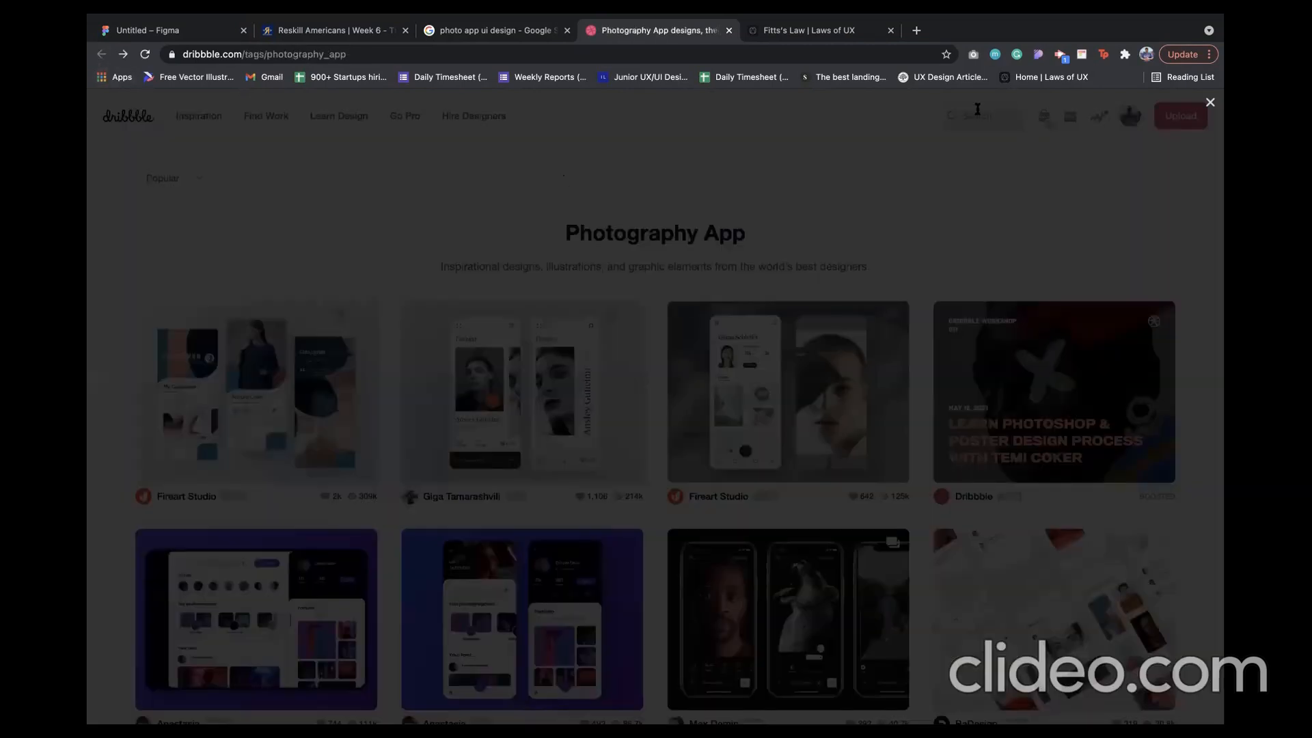
- Search Dribbble for "donation"
{"action": "left_click", "coordinate": [979, 113]}
{"action": "type", "text": "do"}
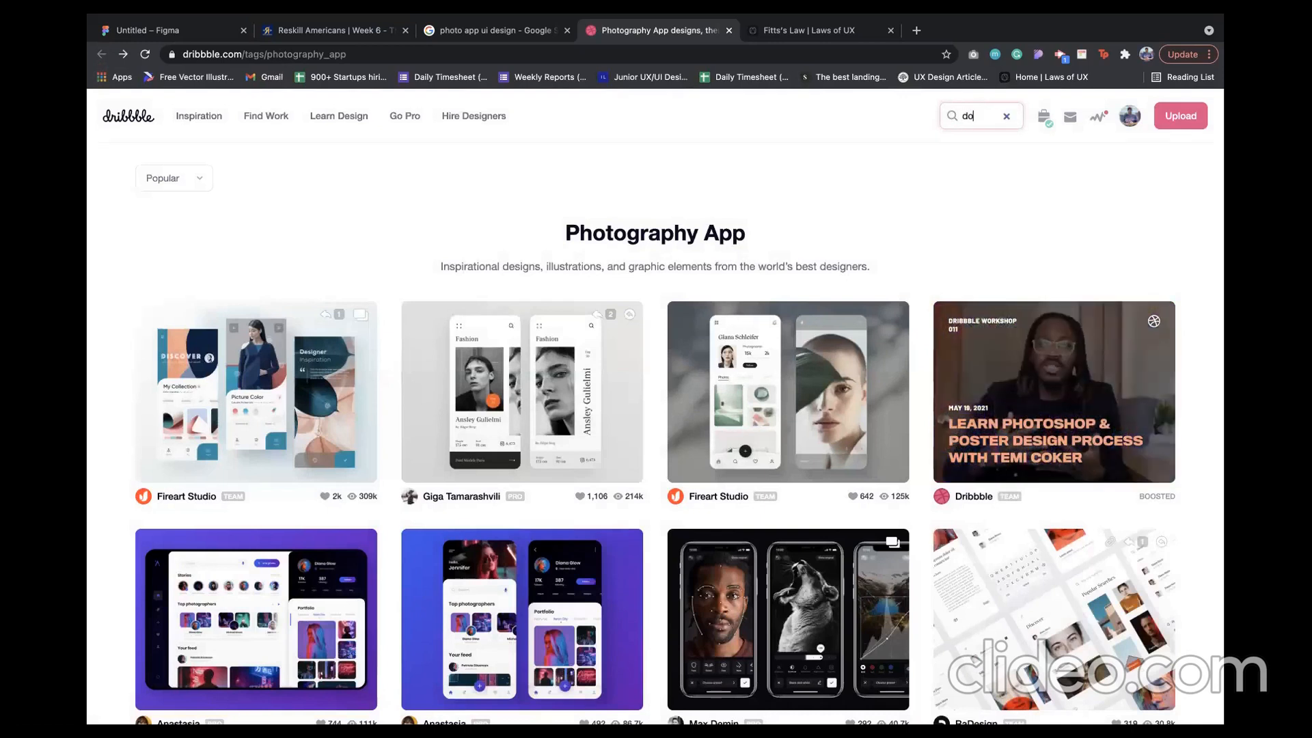
{"action": "type", "text": "nation"}
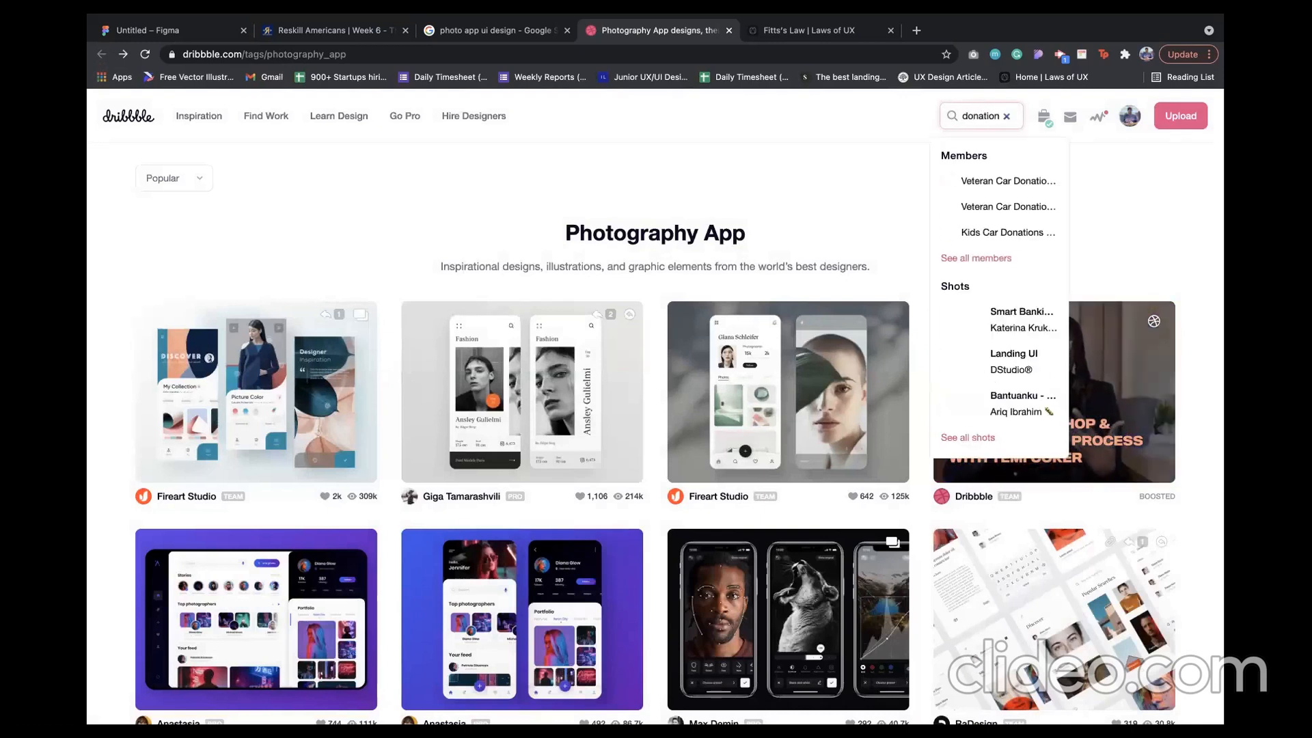
{"action": "key", "text": "Return"}
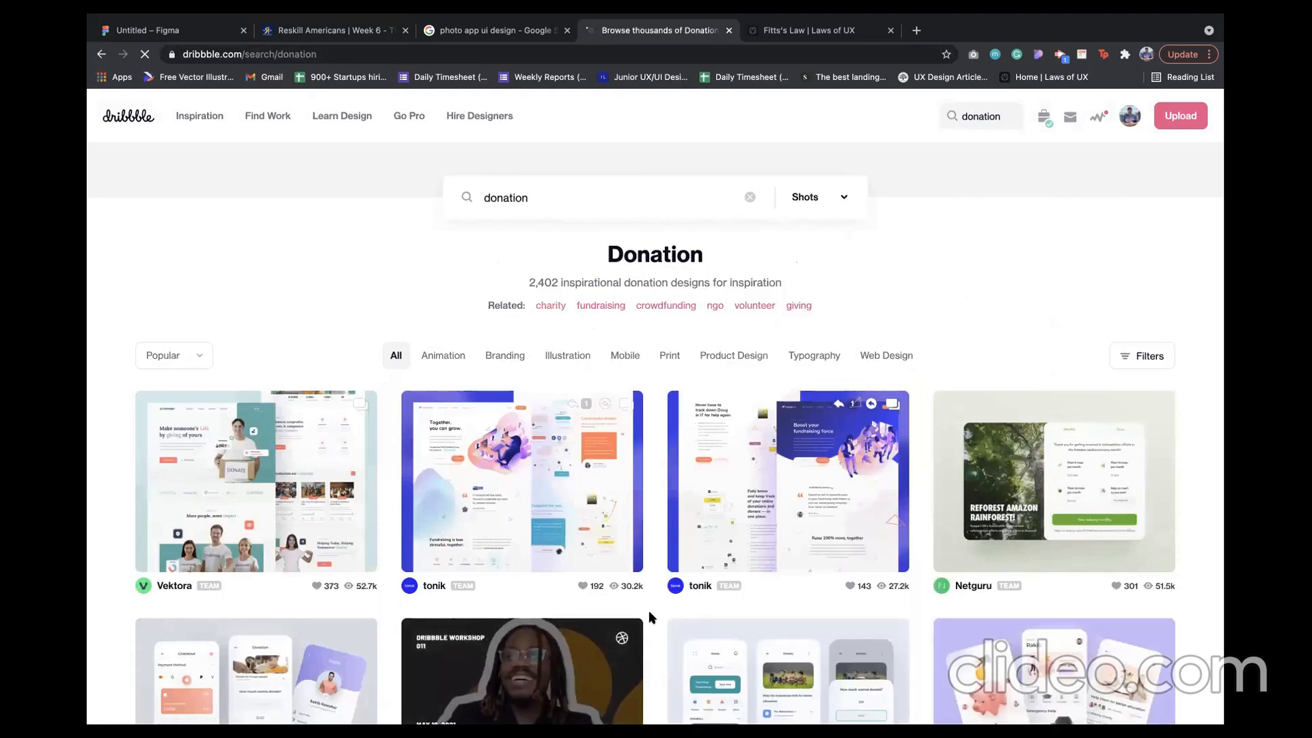
- Copy the image of Keitoto's Donation App shot from the Dribbble results and paste it into the untitled Figma file
{"action": "scroll", "coordinate": [648, 609], "scroll_direction": "down", "scroll_amount": 4}
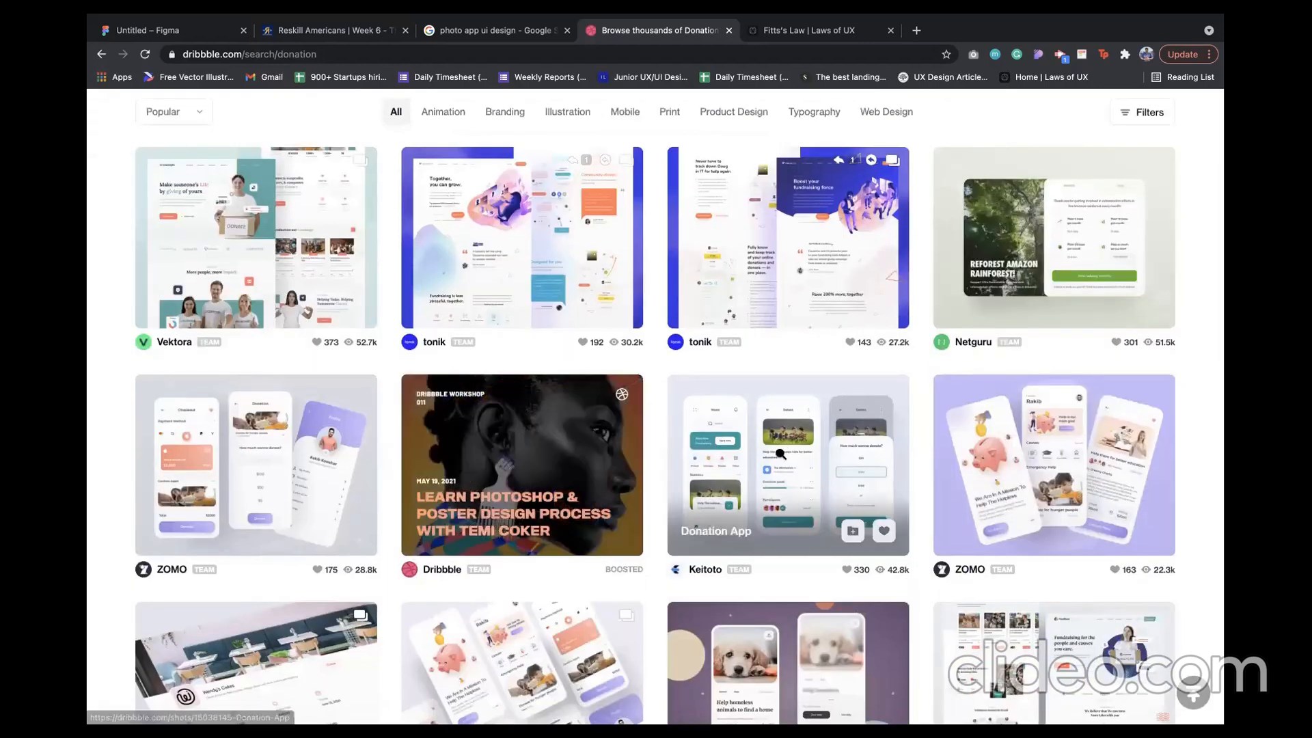
{"action": "left_click", "coordinate": [779, 449]}
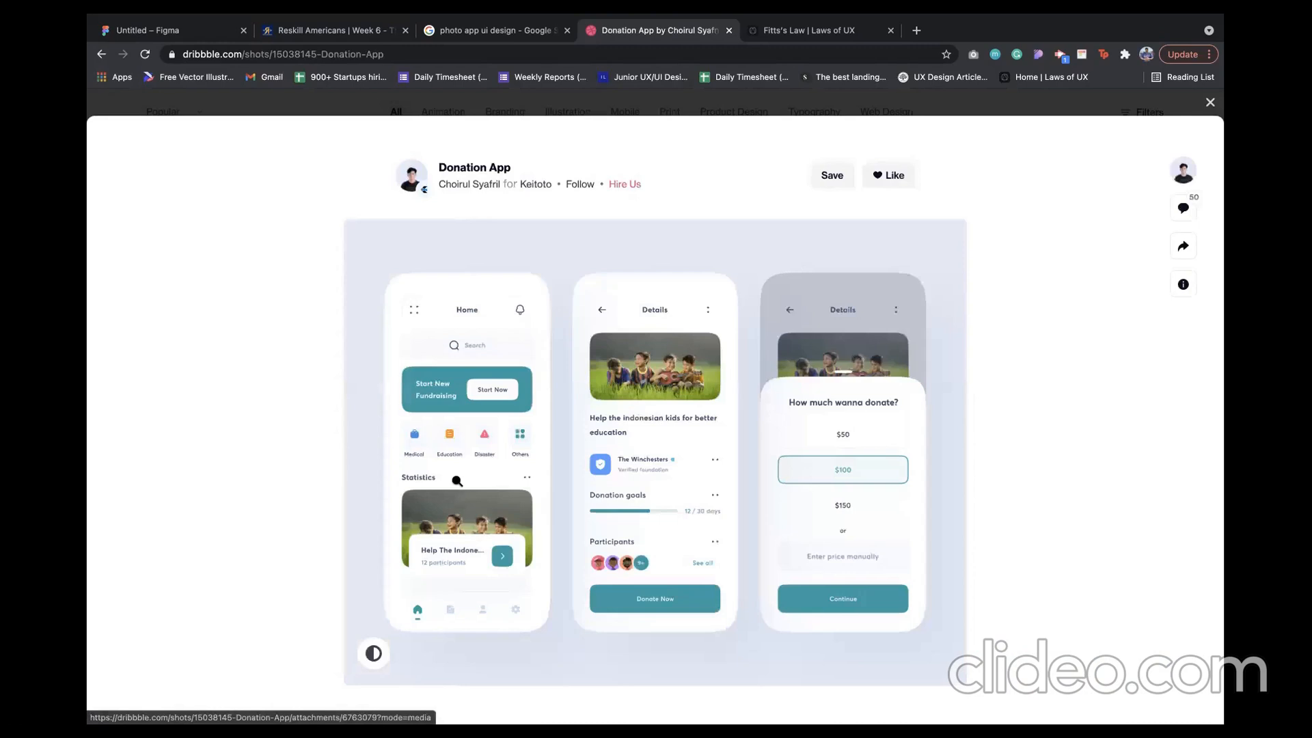
{"action": "right_click", "coordinate": [623, 436]}
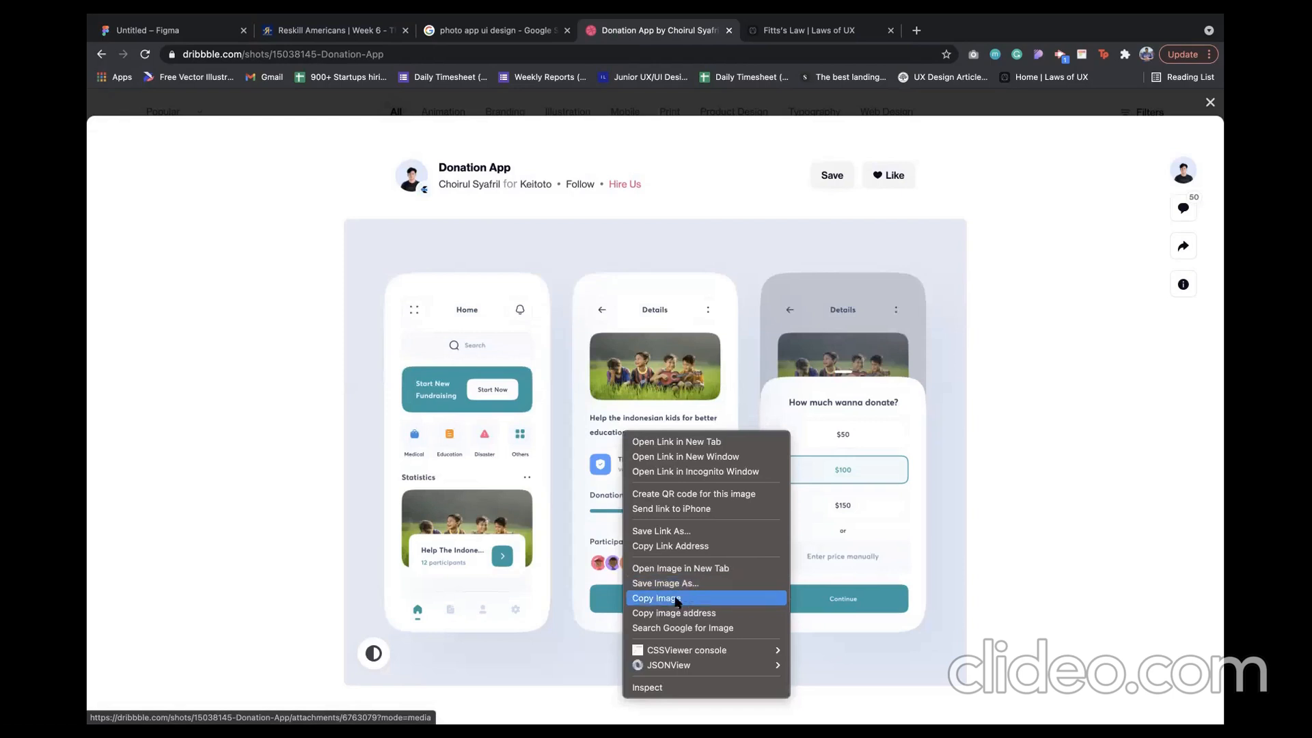
{"action": "left_click", "coordinate": [677, 599]}
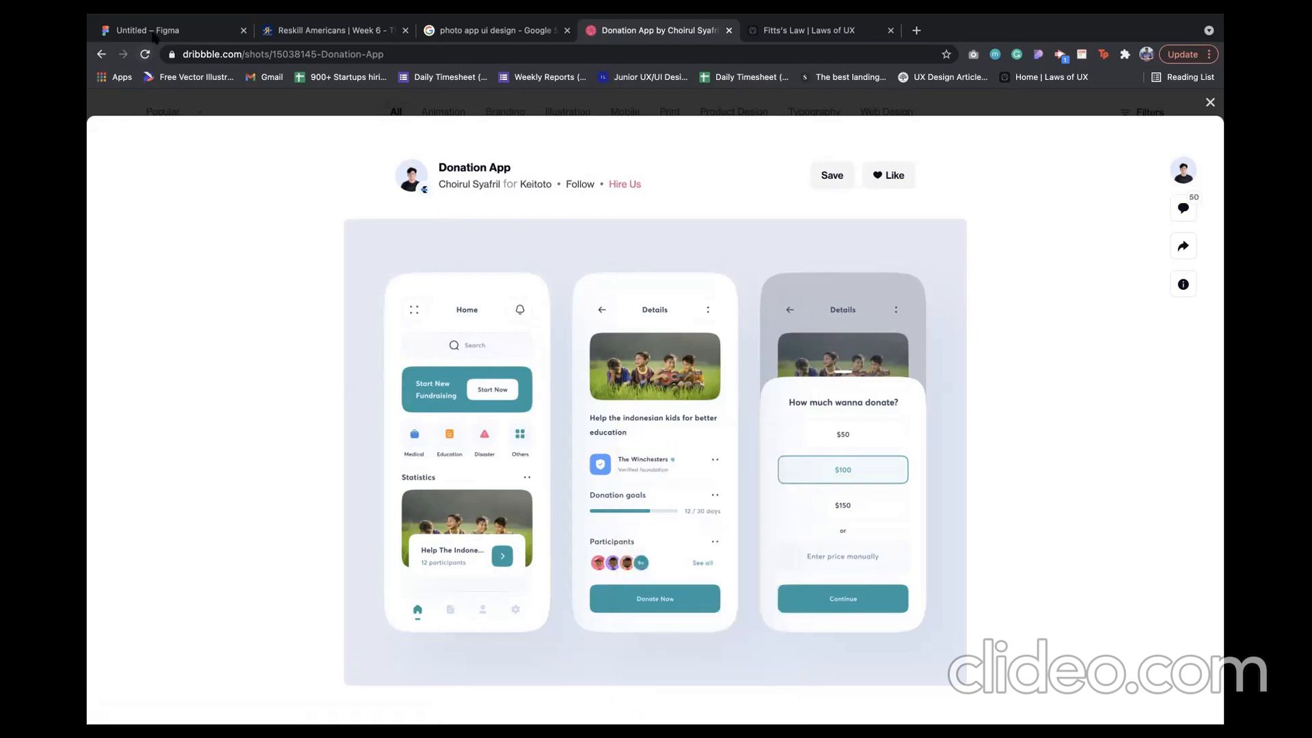
{"action": "left_click", "coordinate": [154, 32]}
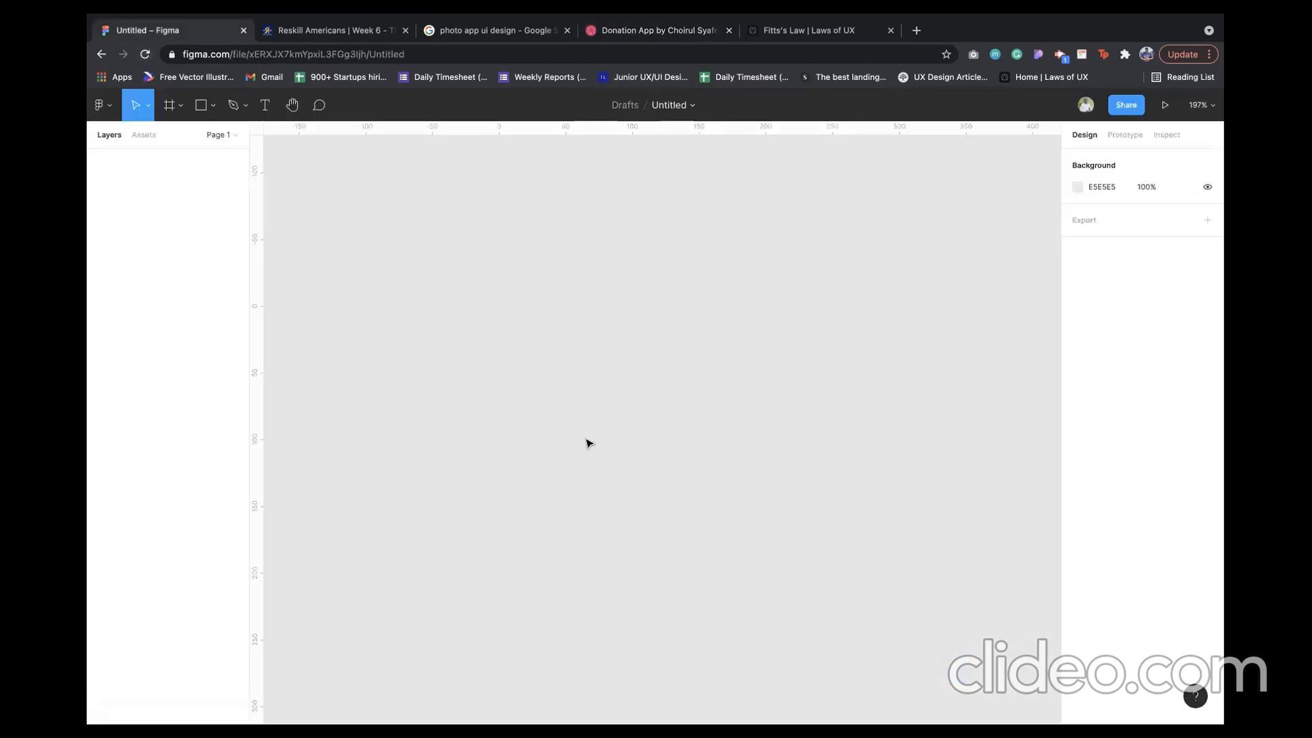
{"action": "key", "text": "ctrl+v"}
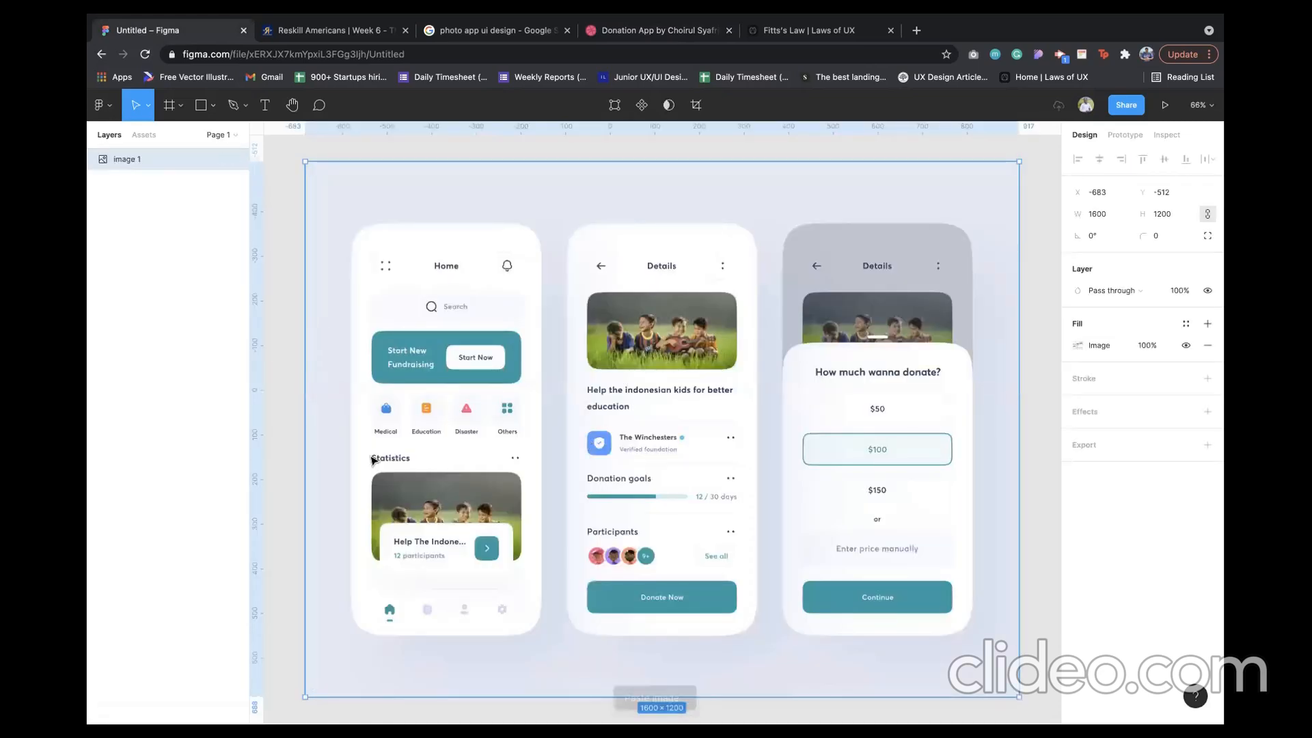
{"action": "left_click", "coordinate": [286, 472]}
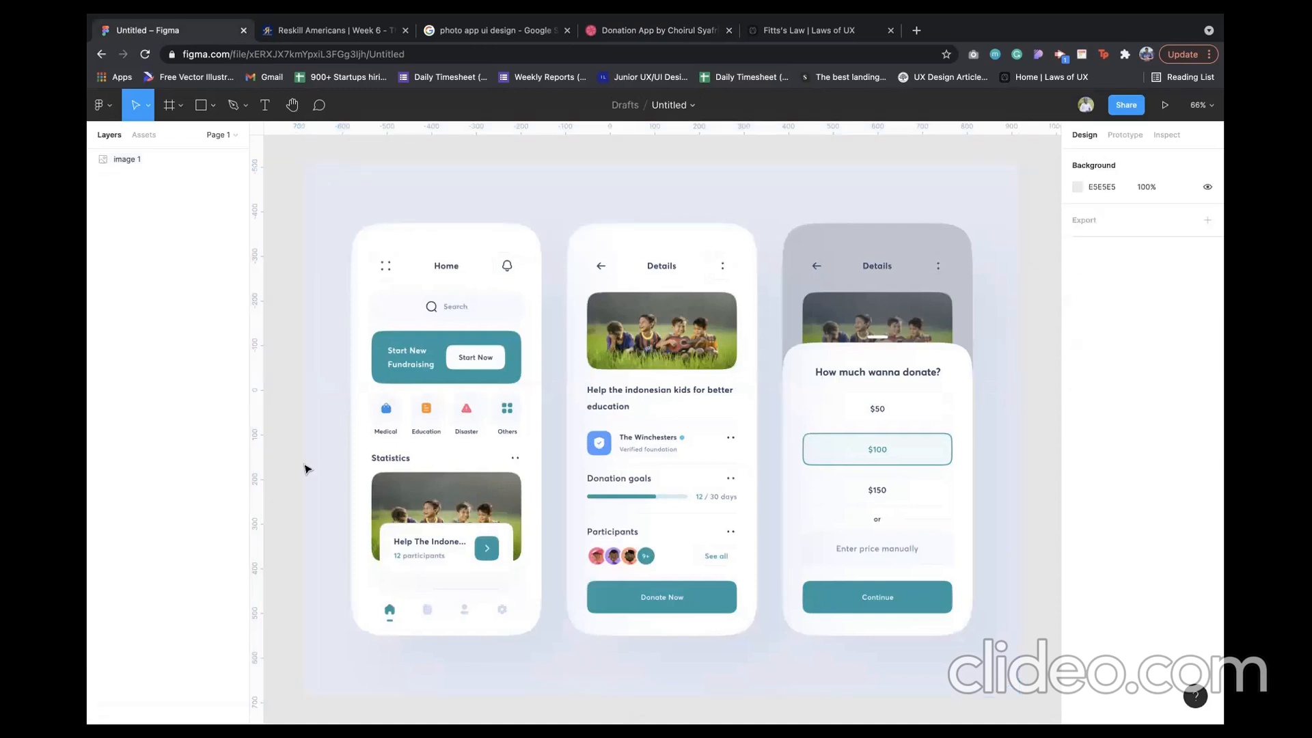
- Examine the overall layout of the pasted donation app screens at several zoom levels, focusing on the Home screen
{"action": "scroll", "coordinate": [305, 468], "scroll_direction": "left", "scroll_amount": 2}
{"action": "scroll", "coordinate": [305, 468], "scroll_direction": "down", "scroll_amount": 1}
{"action": "scroll", "coordinate": [306, 468], "scroll_direction": "left", "scroll_amount": 2}
{"action": "scroll", "coordinate": [305, 468], "scroll_direction": "down", "scroll_amount": 1}
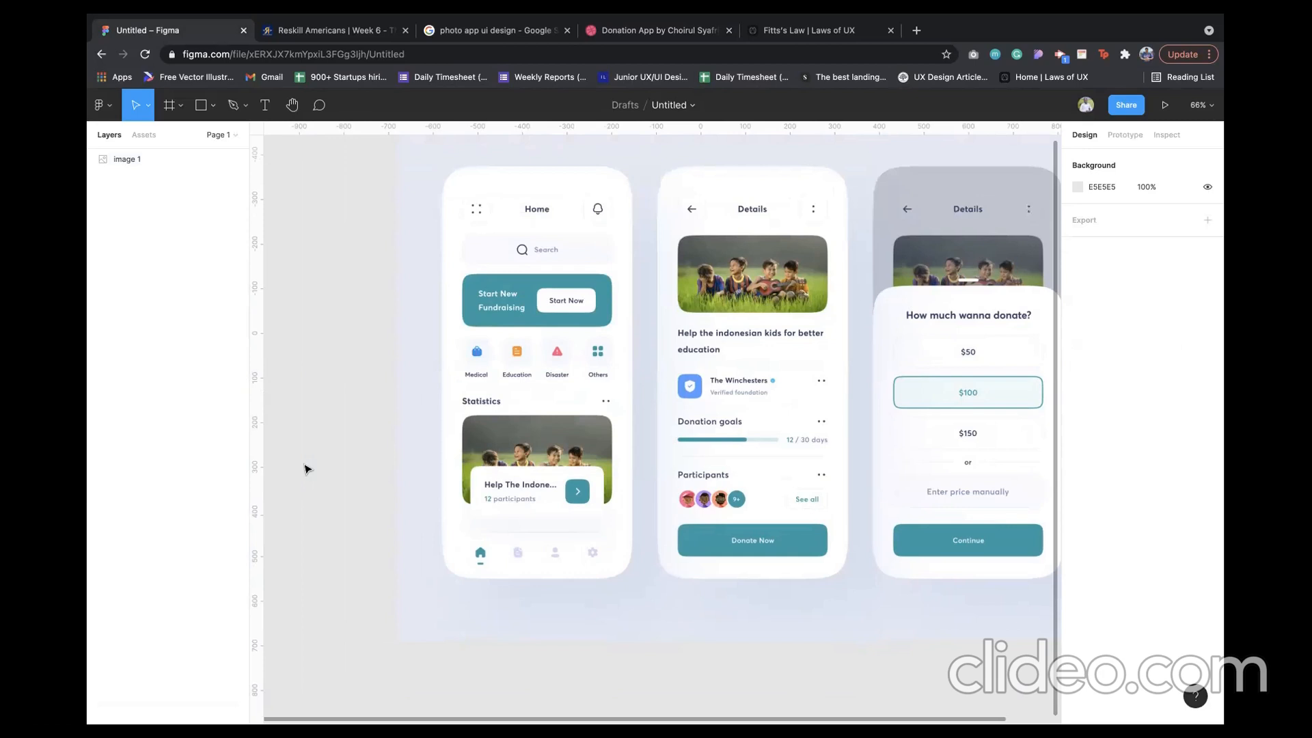
{"action": "scroll", "coordinate": [305, 469], "scroll_direction": "down", "scroll_amount": 3}
{"action": "scroll", "coordinate": [305, 466], "scroll_direction": "left", "scroll_amount": 5}
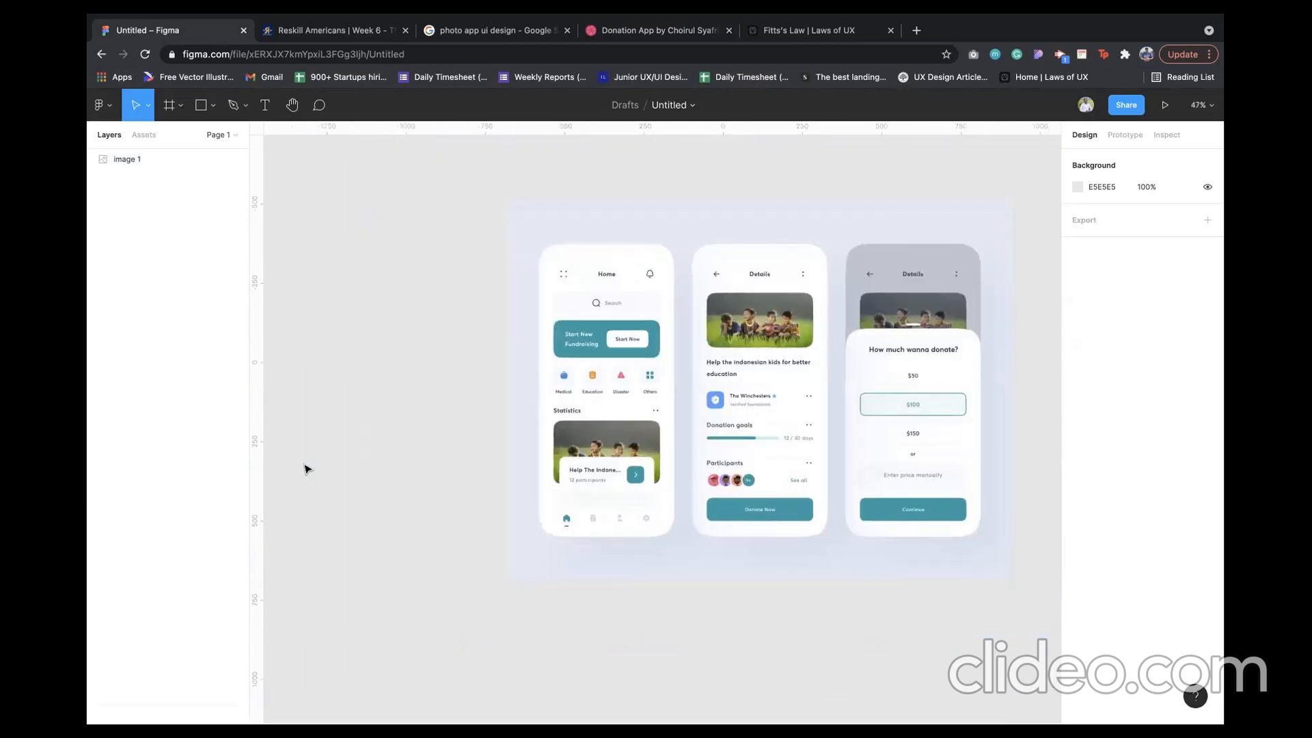
{"action": "scroll", "coordinate": [328, 369], "scroll_direction": "left", "scroll_amount": 1}
{"action": "scroll", "coordinate": [328, 368], "scroll_direction": "up", "scroll_amount": 1}
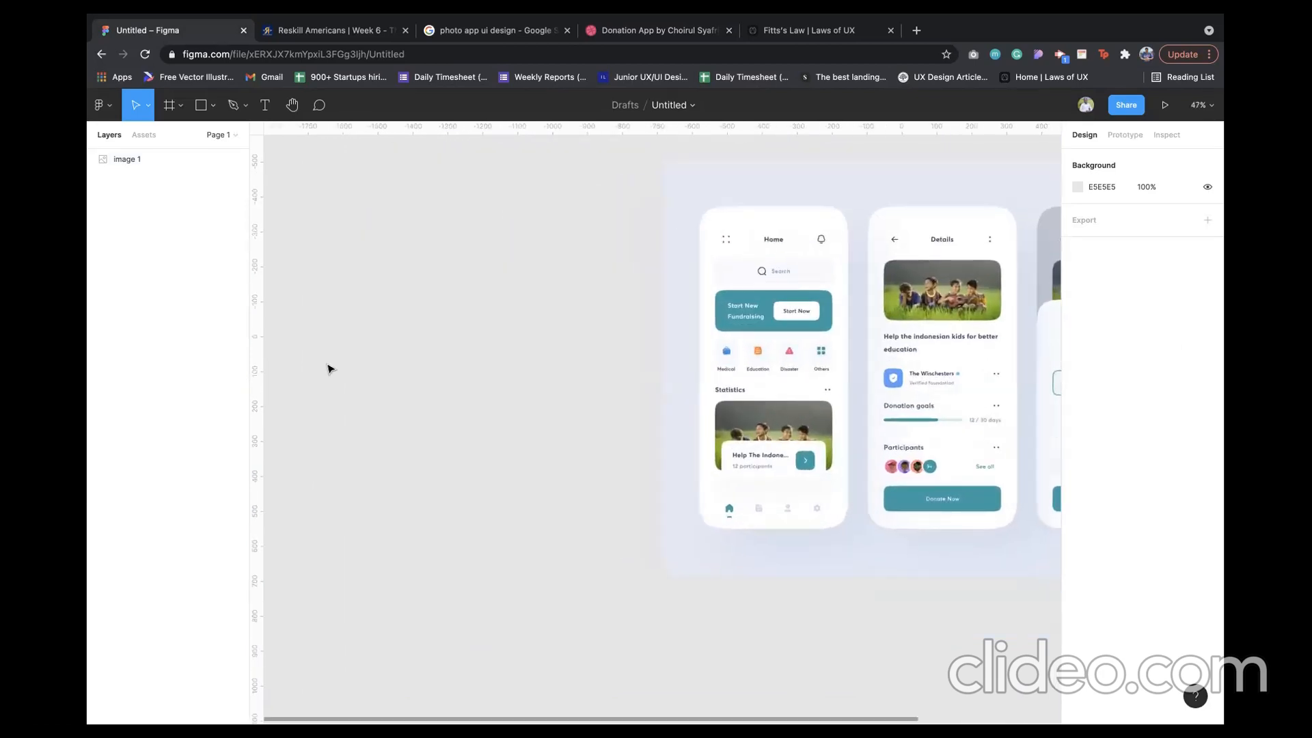
{"action": "scroll", "coordinate": [328, 369], "scroll_direction": "up", "scroll_amount": 5}
{"action": "scroll", "coordinate": [327, 369], "scroll_direction": "right", "scroll_amount": 3}
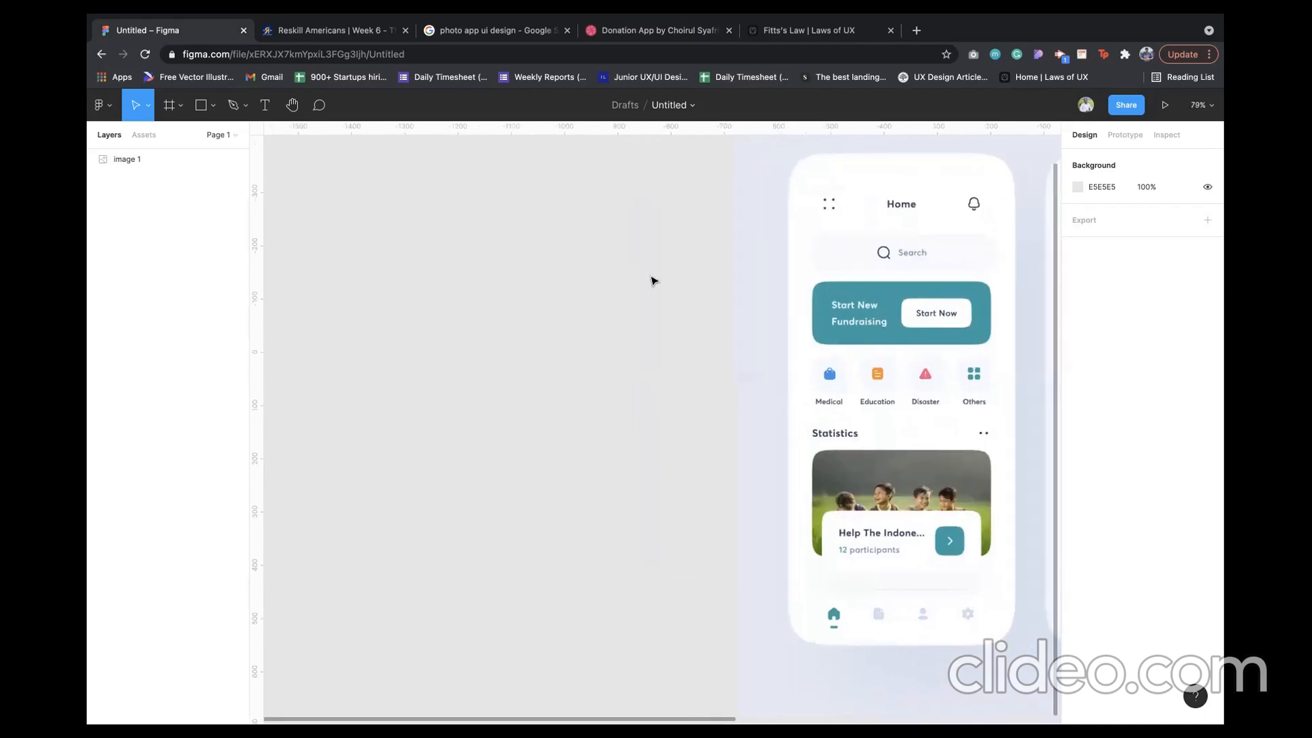
{"action": "scroll", "coordinate": [653, 280], "scroll_direction": "up", "scroll_amount": 1}
{"action": "scroll", "coordinate": [652, 280], "scroll_direction": "left", "scroll_amount": 1}
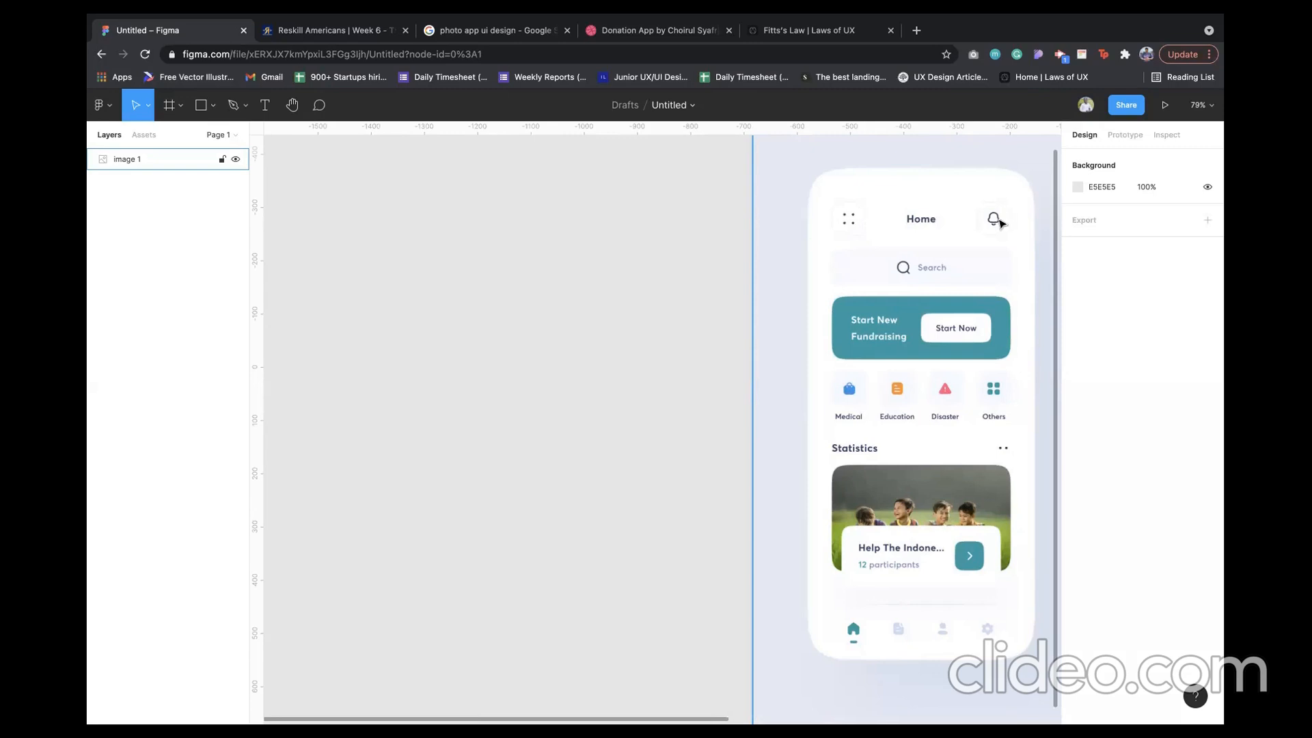
- Examine the Home screen's header icons, search bar, Start New Fundraising banner and category icons up close
{"action": "scroll", "coordinate": [1010, 216], "scroll_direction": "up", "scroll_amount": 6}
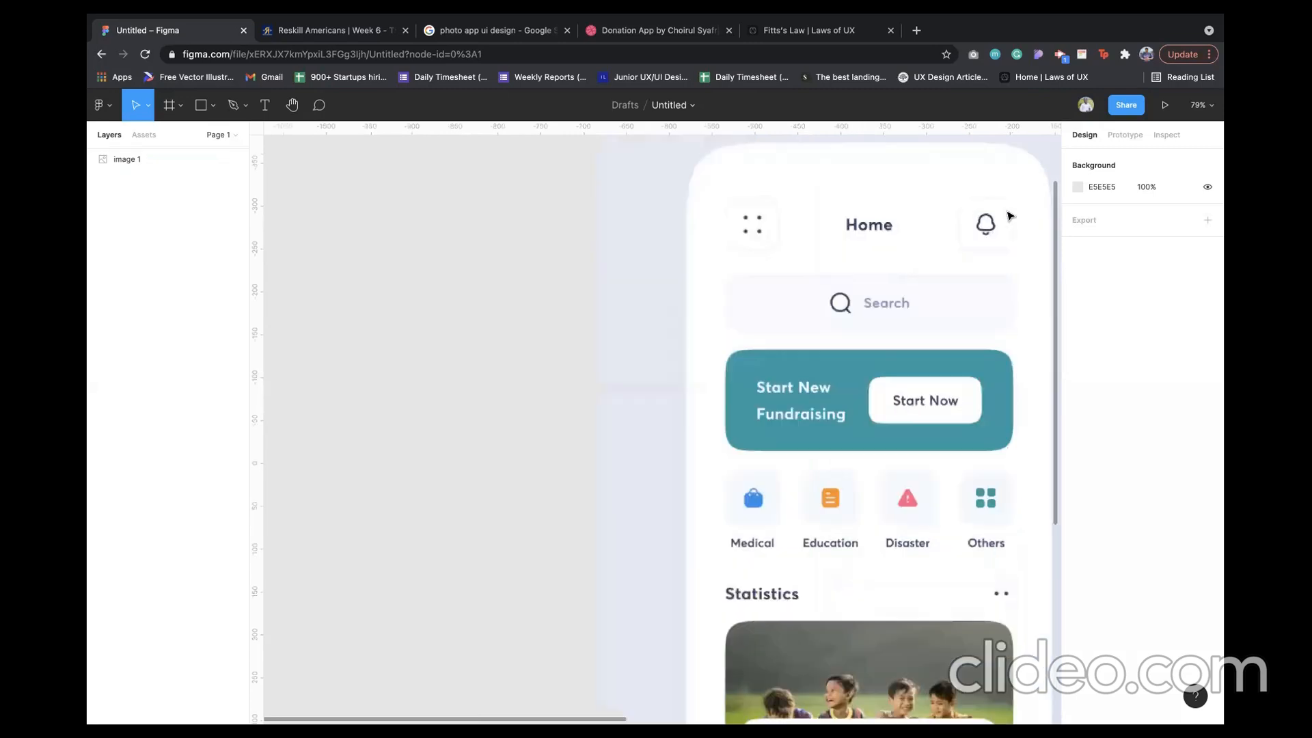
{"action": "scroll", "coordinate": [1010, 216], "scroll_direction": "down", "scroll_amount": 3}
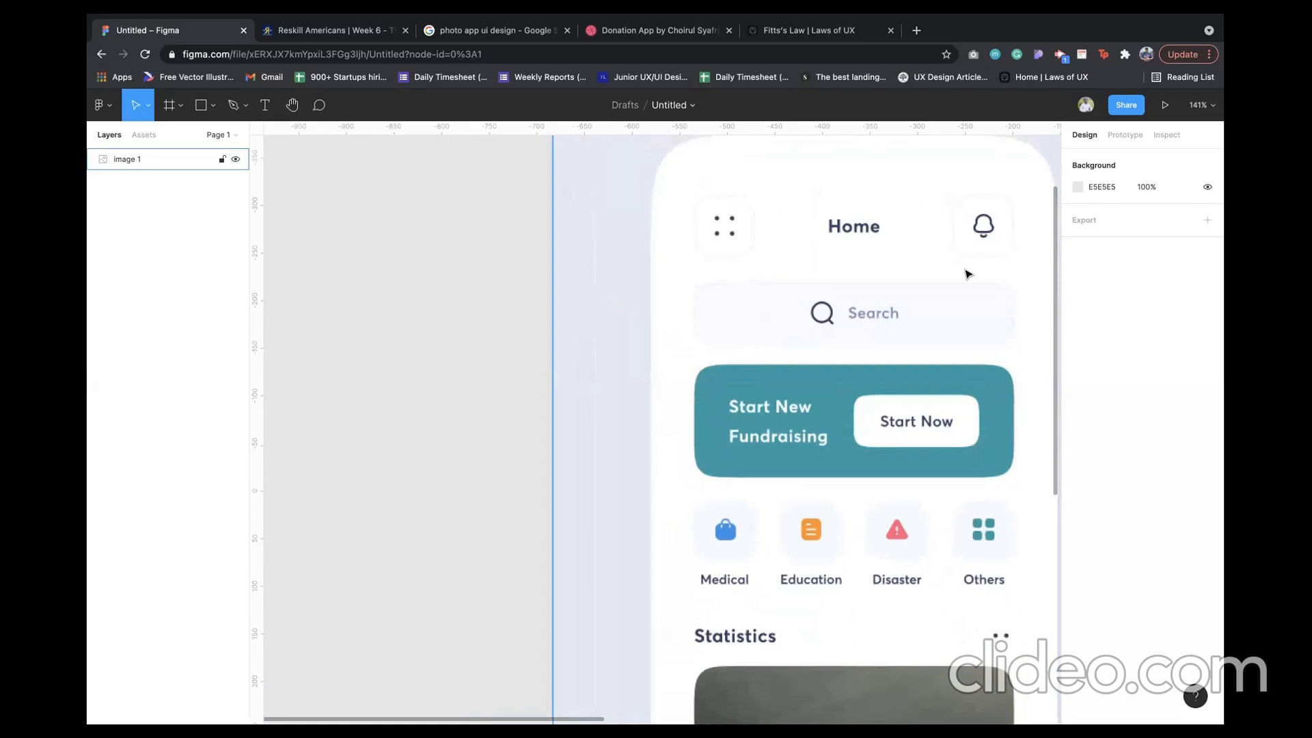
{"action": "scroll", "coordinate": [995, 514], "scroll_direction": "down", "scroll_amount": 2}
{"action": "scroll", "coordinate": [995, 514], "scroll_direction": "right", "scroll_amount": 1}
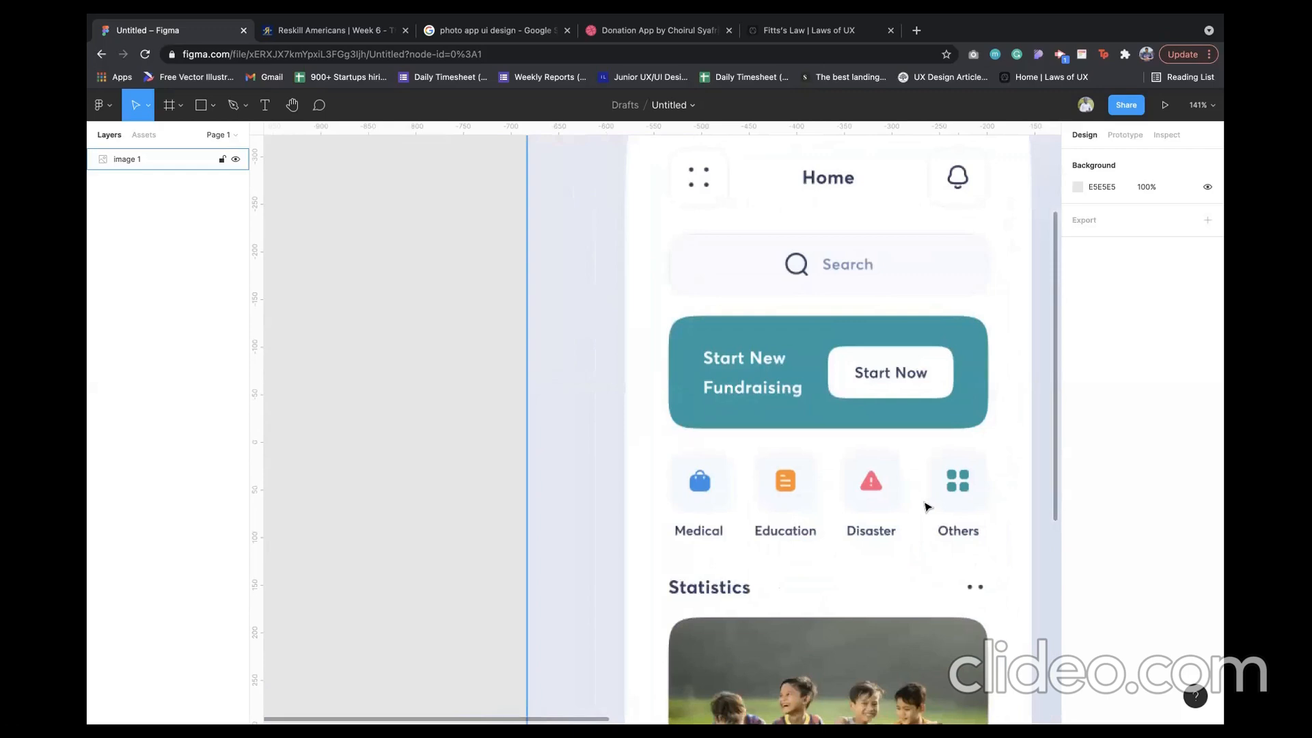
{"action": "scroll", "coordinate": [887, 531], "scroll_direction": "down", "scroll_amount": 2}
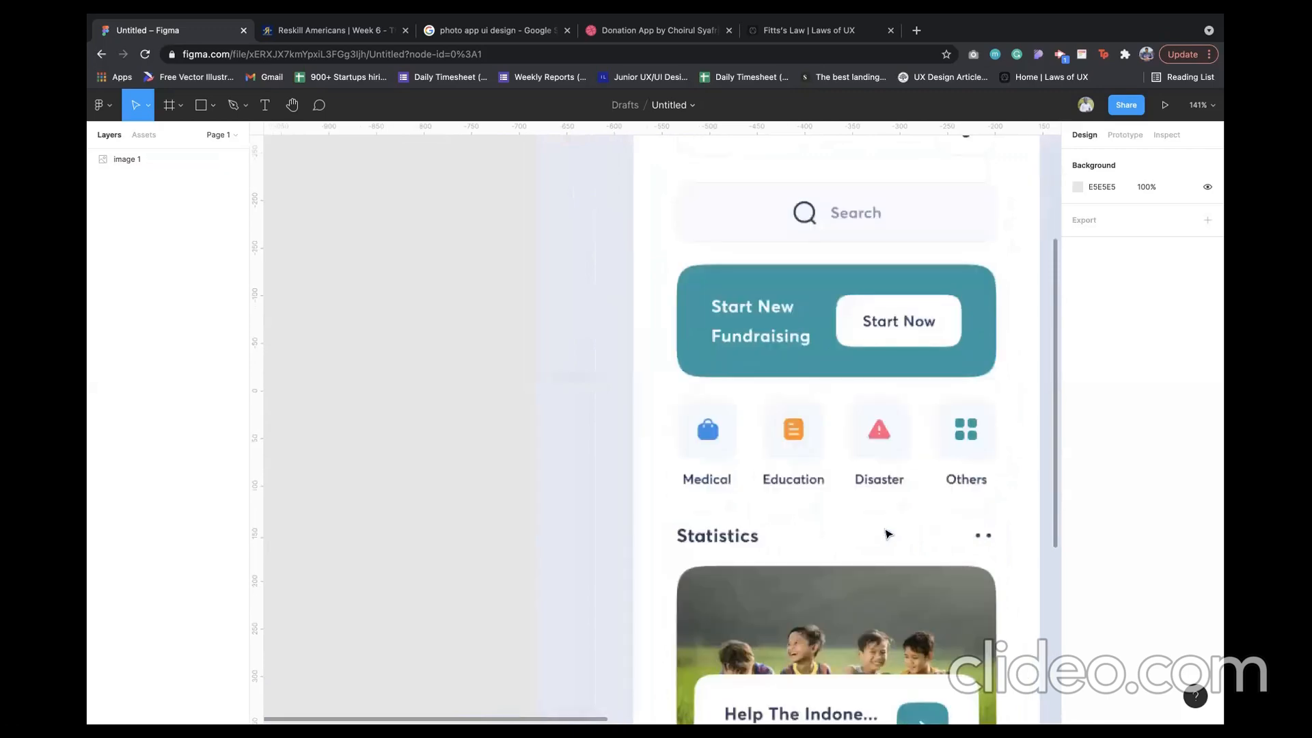
{"action": "scroll", "coordinate": [888, 534], "scroll_direction": "down", "scroll_amount": 3}
{"action": "scroll", "coordinate": [887, 533], "scroll_direction": "right", "scroll_amount": 1}
{"action": "scroll", "coordinate": [888, 533], "scroll_direction": "up", "scroll_amount": 3}
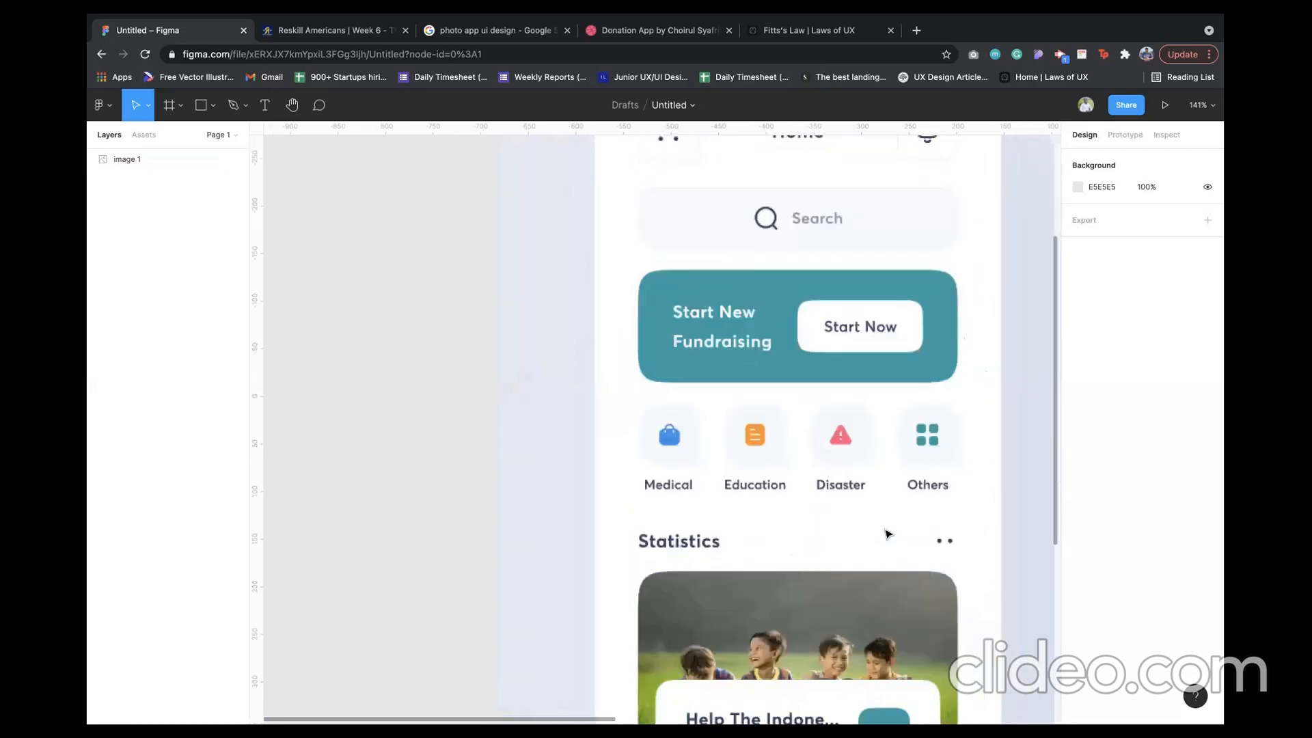
{"action": "scroll", "coordinate": [888, 534], "scroll_direction": "up", "scroll_amount": 2}
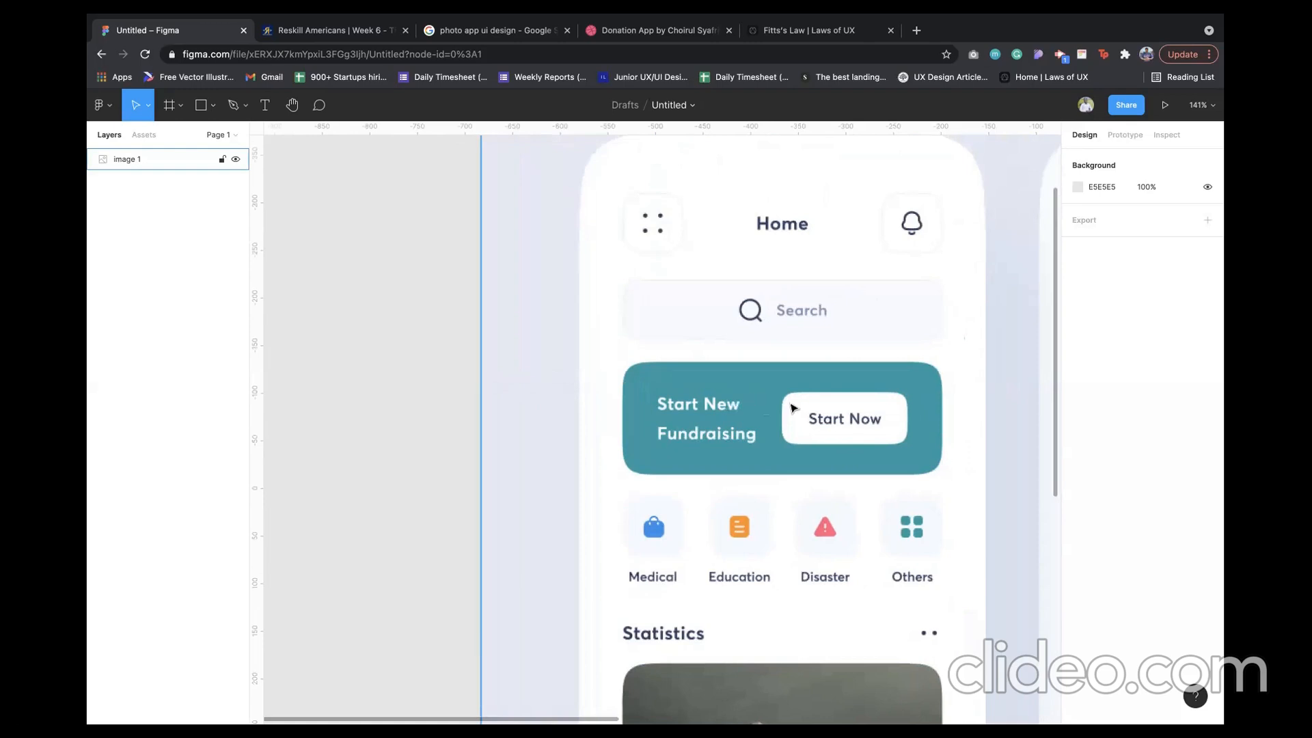
{"action": "scroll", "coordinate": [662, 433], "scroll_direction": "down", "scroll_amount": 4}
{"action": "scroll", "coordinate": [662, 434], "scroll_direction": "down", "scroll_amount": 3}
{"action": "scroll", "coordinate": [661, 433], "scroll_direction": "left", "scroll_amount": 2}
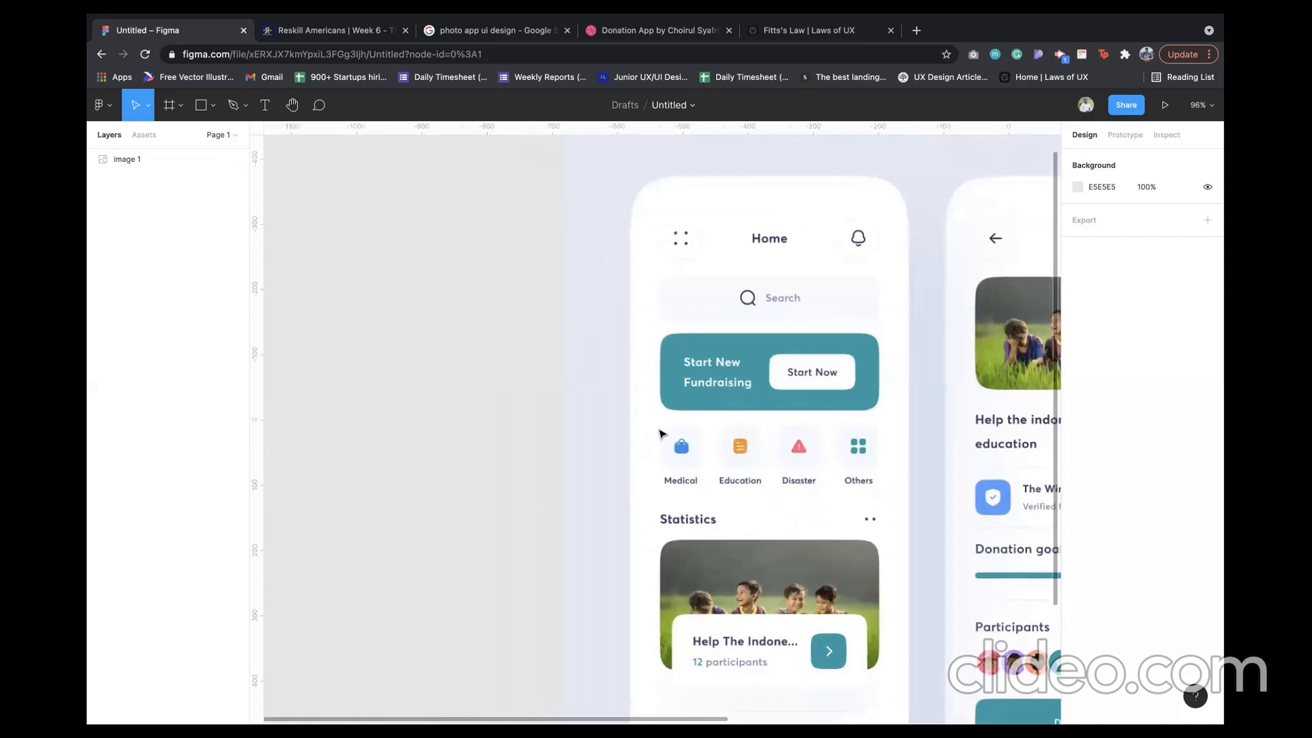
- Examine the Home screen's Statistics card and bottom navigation icons, comparing their styling with the category icons
{"action": "scroll", "coordinate": [661, 433], "scroll_direction": "down", "scroll_amount": 5}
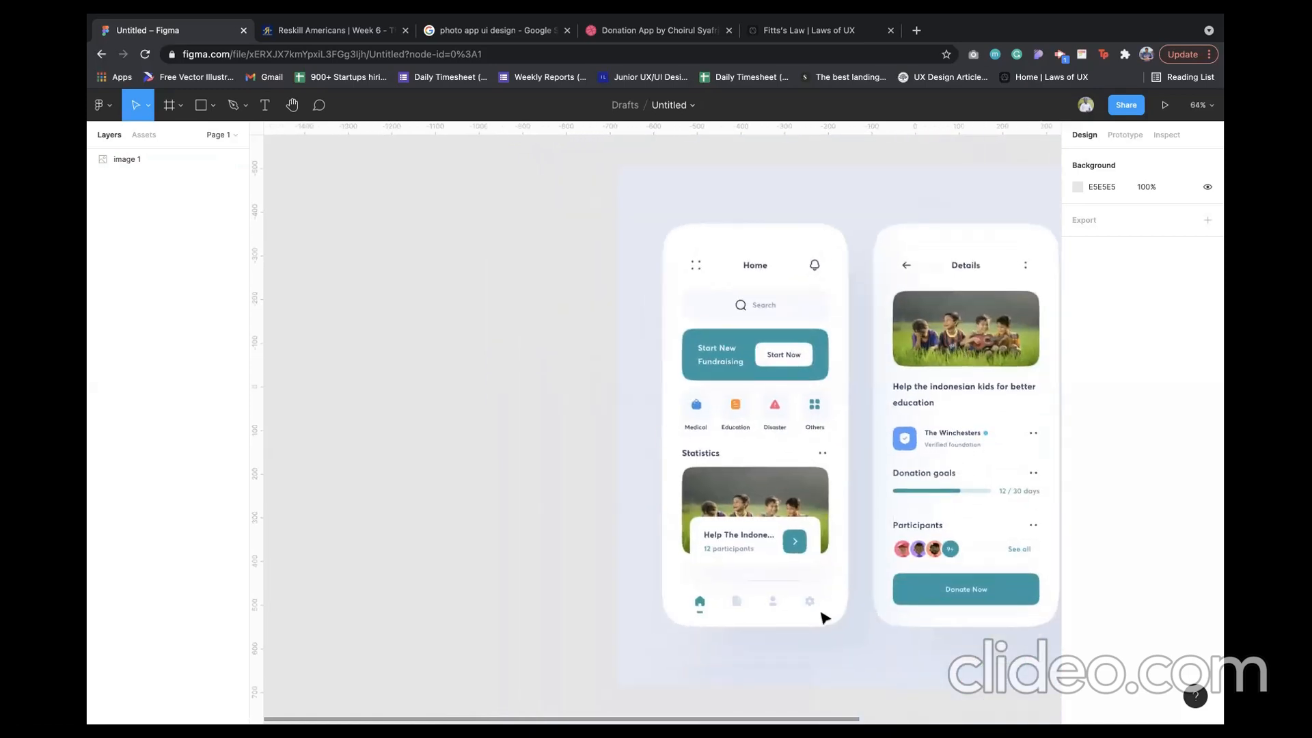
{"action": "scroll", "coordinate": [822, 615], "scroll_direction": "up", "scroll_amount": 8}
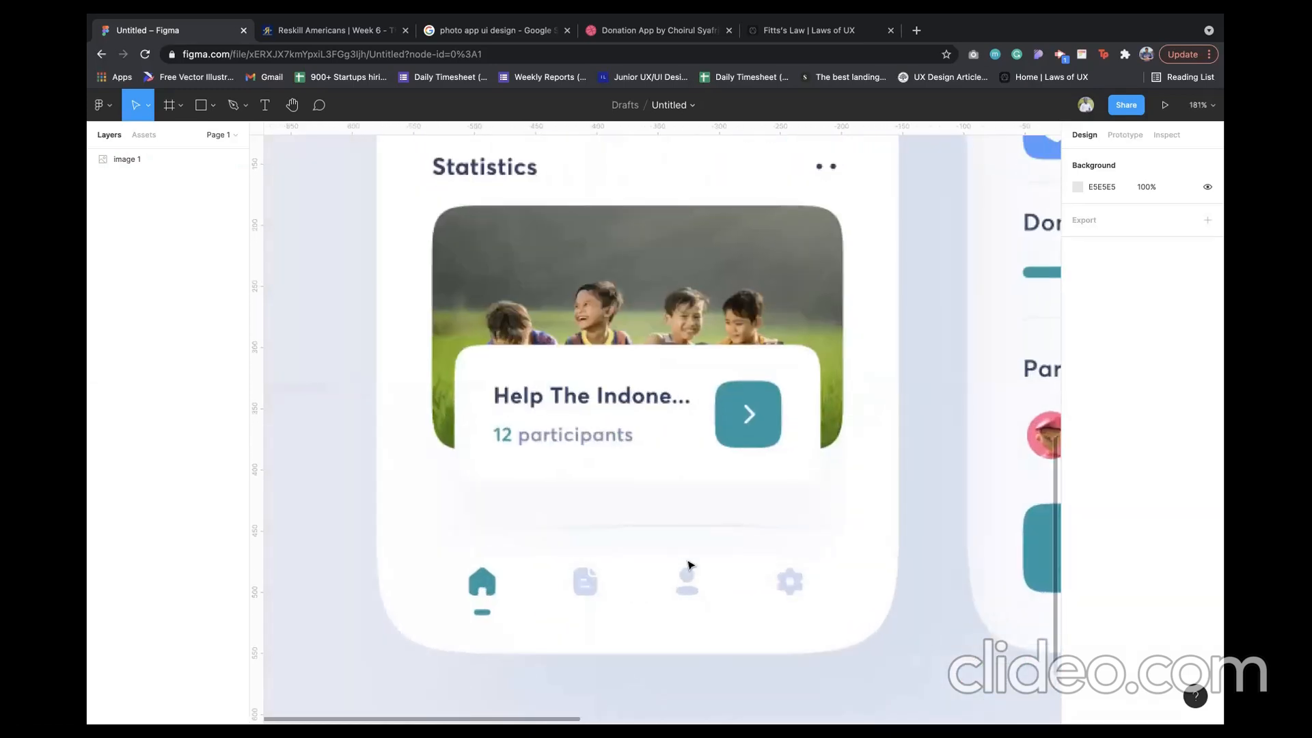
{"action": "scroll", "coordinate": [555, 562], "scroll_direction": "down", "scroll_amount": 1}
{"action": "scroll", "coordinate": [555, 562], "scroll_direction": "left", "scroll_amount": 1}
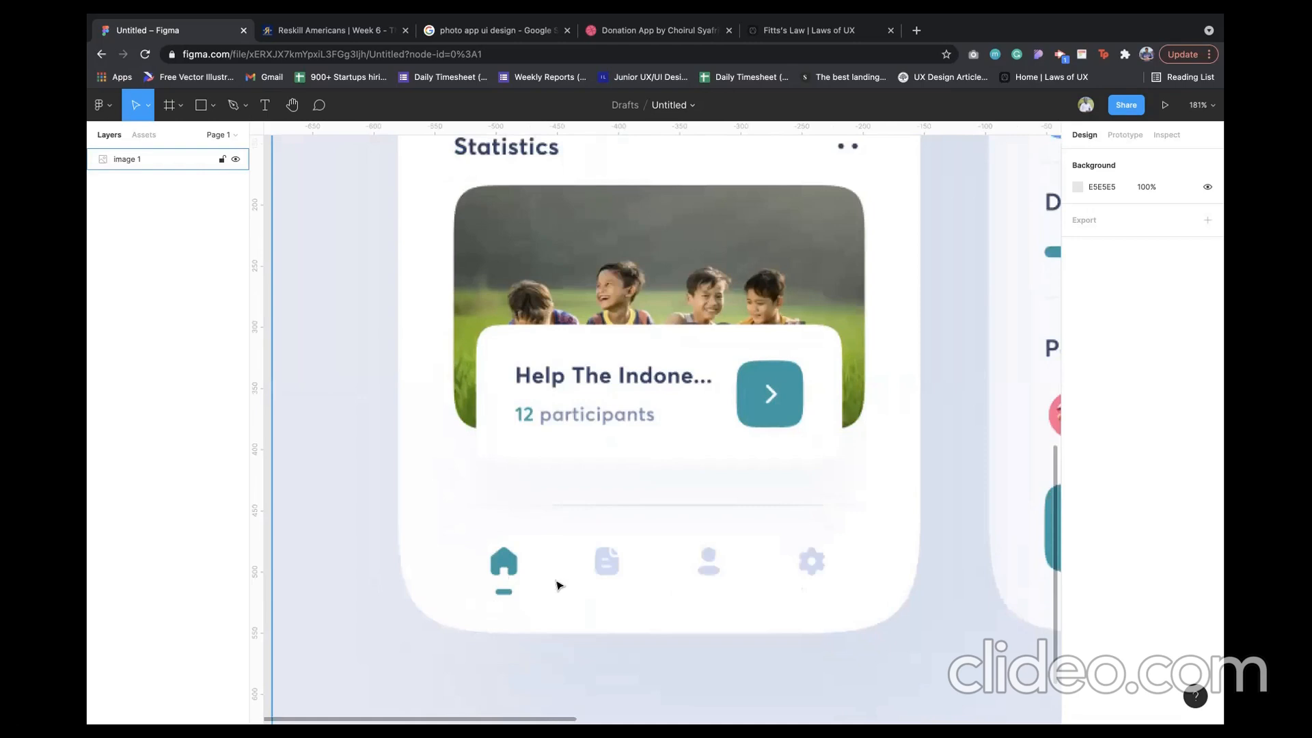
{"action": "scroll", "coordinate": [598, 577], "scroll_direction": "up", "scroll_amount": 3}
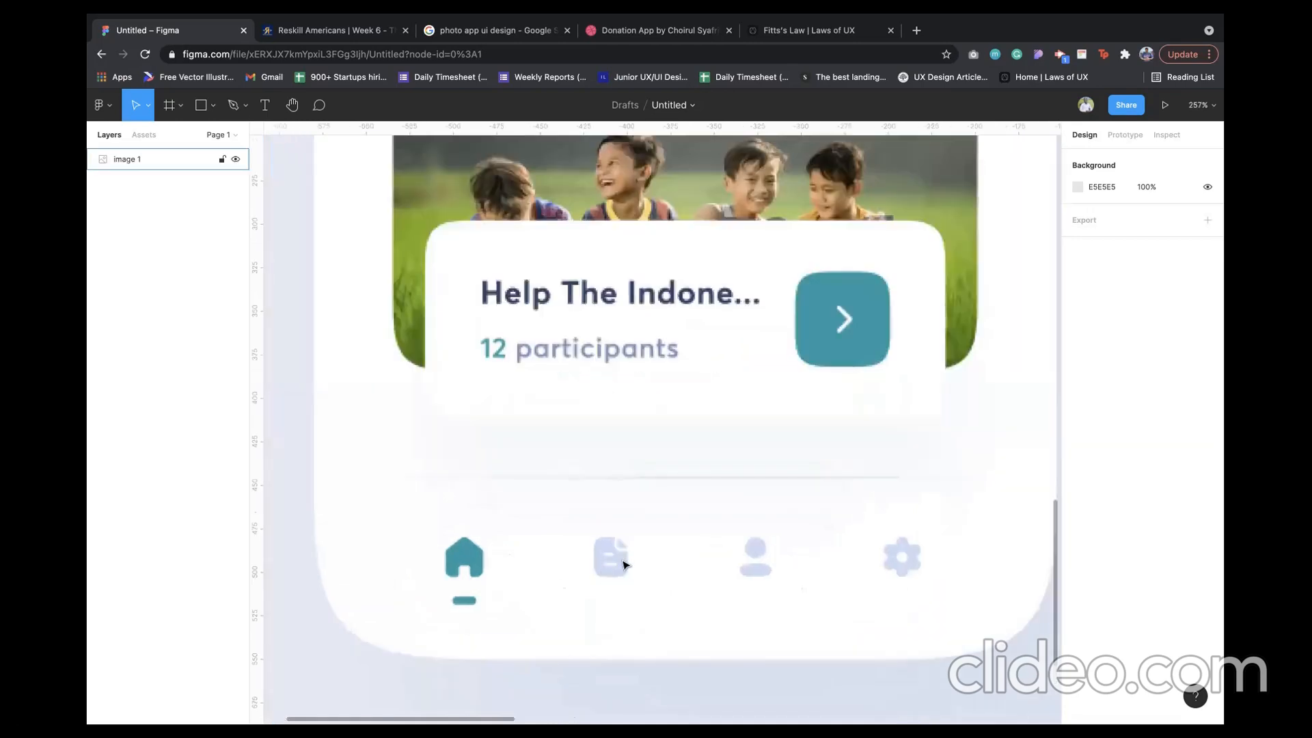
{"action": "scroll", "coordinate": [623, 564], "scroll_direction": "down", "scroll_amount": 1}
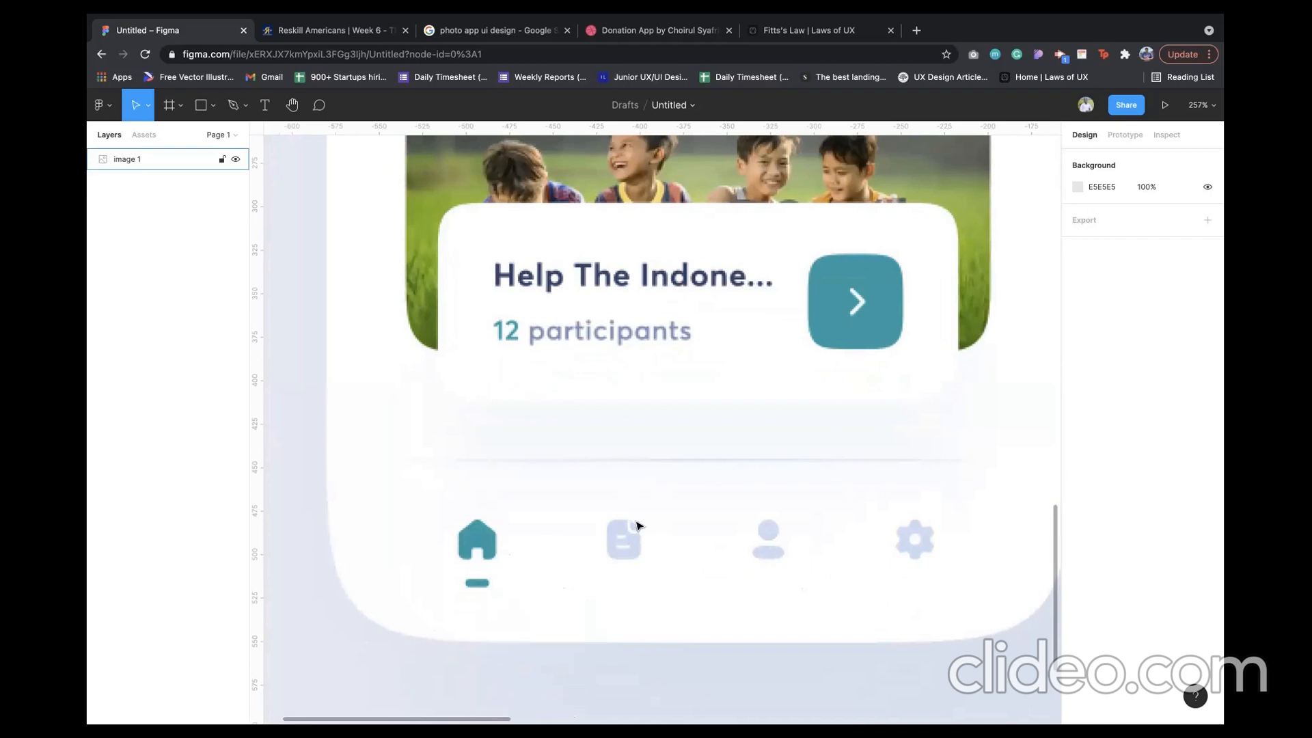
{"action": "scroll", "coordinate": [636, 526], "scroll_direction": "down", "scroll_amount": 5}
{"action": "scroll", "coordinate": [638, 525], "scroll_direction": "up", "scroll_amount": 1}
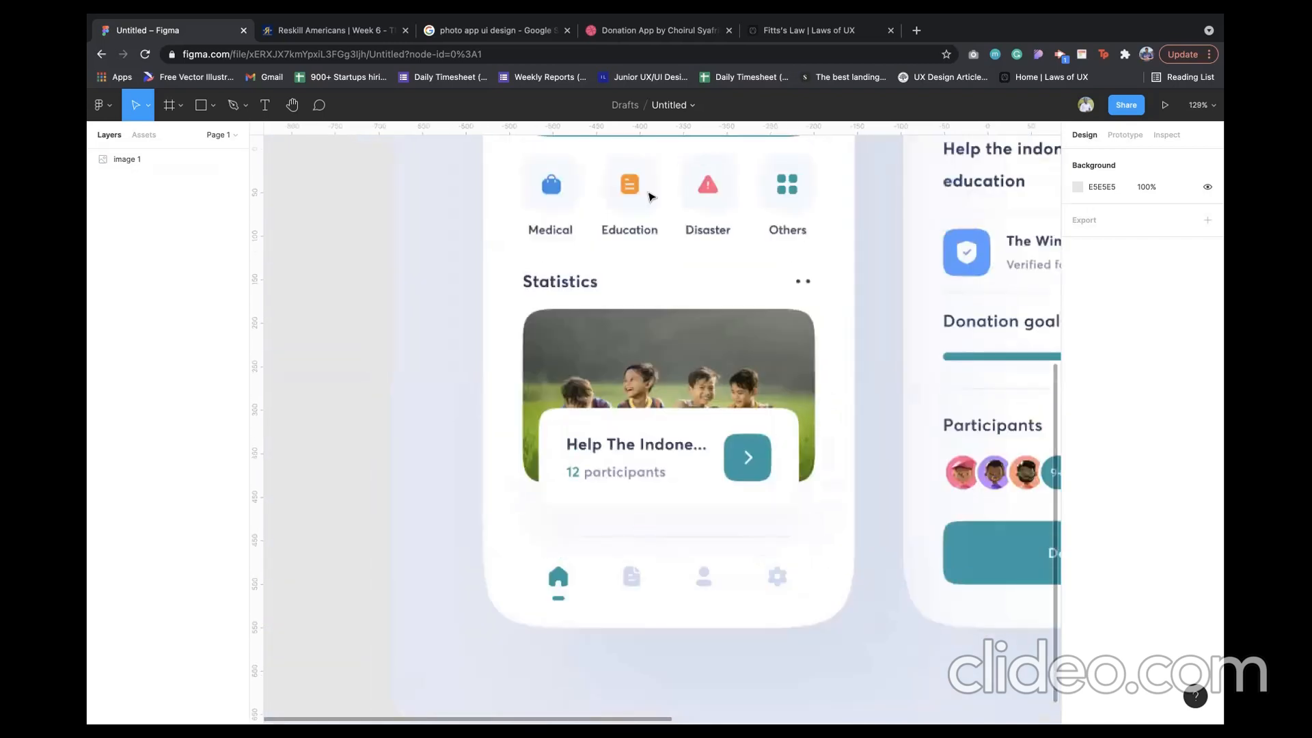
{"action": "scroll", "coordinate": [649, 198], "scroll_direction": "up", "scroll_amount": 1}
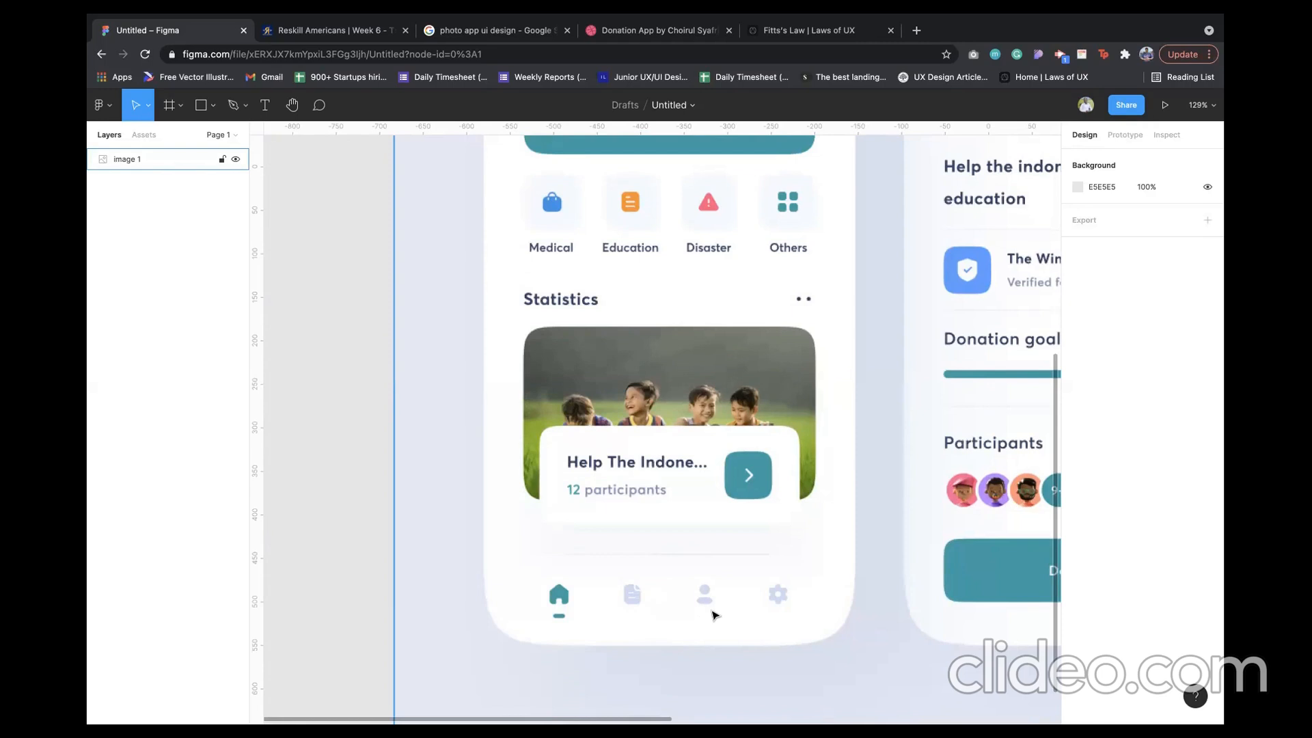
{"action": "scroll", "coordinate": [711, 615], "scroll_direction": "up", "scroll_amount": 5}
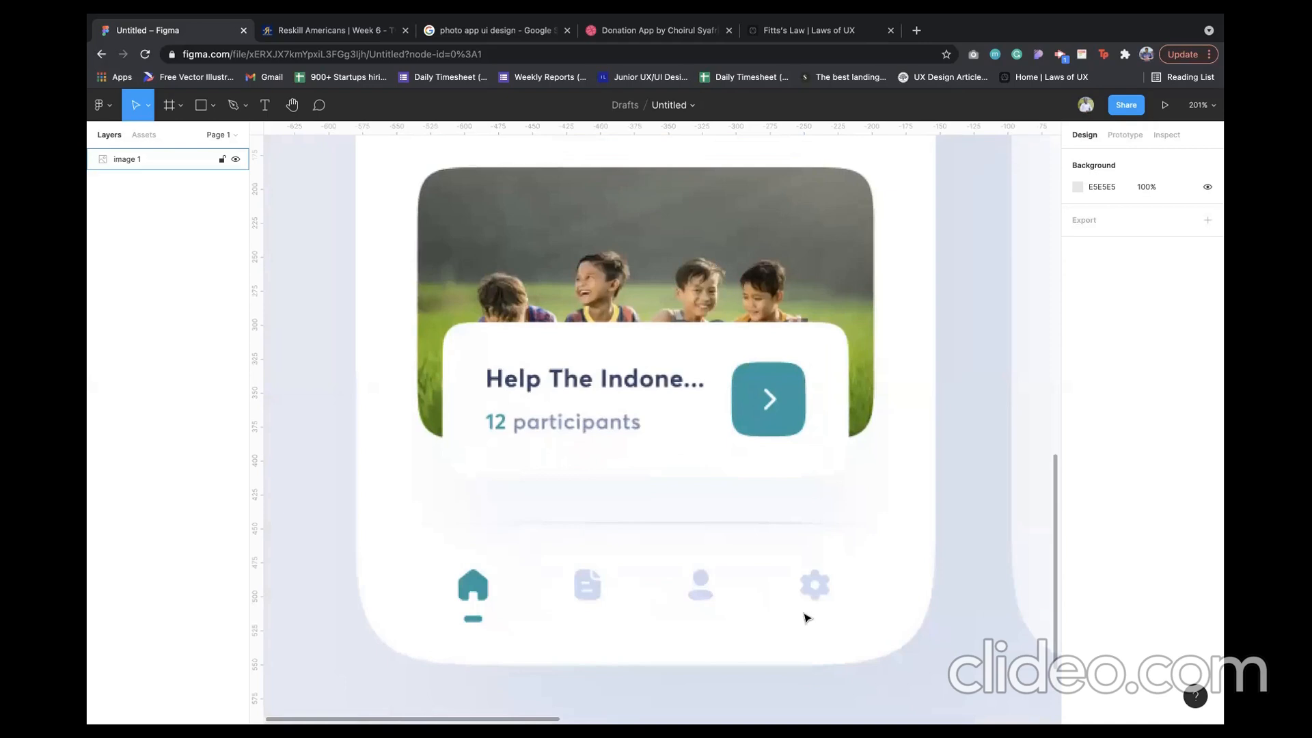
- Add an iPhone 11 Pro / X frame on the empty canvas beside the pasted donation app image
{"action": "scroll", "coordinate": [806, 618], "scroll_direction": "down", "scroll_amount": 3}
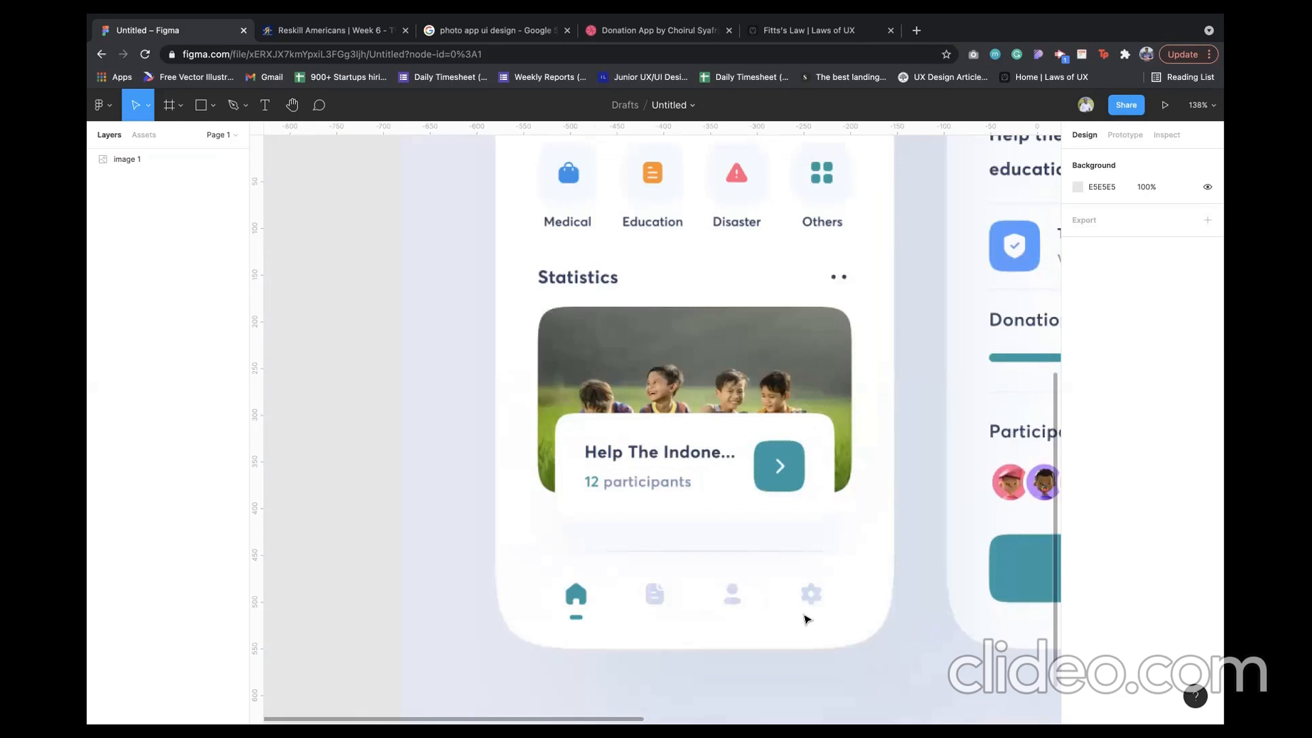
{"action": "scroll", "coordinate": [806, 619], "scroll_direction": "down", "scroll_amount": 3}
{"action": "scroll", "coordinate": [804, 619], "scroll_direction": "down", "scroll_amount": 3}
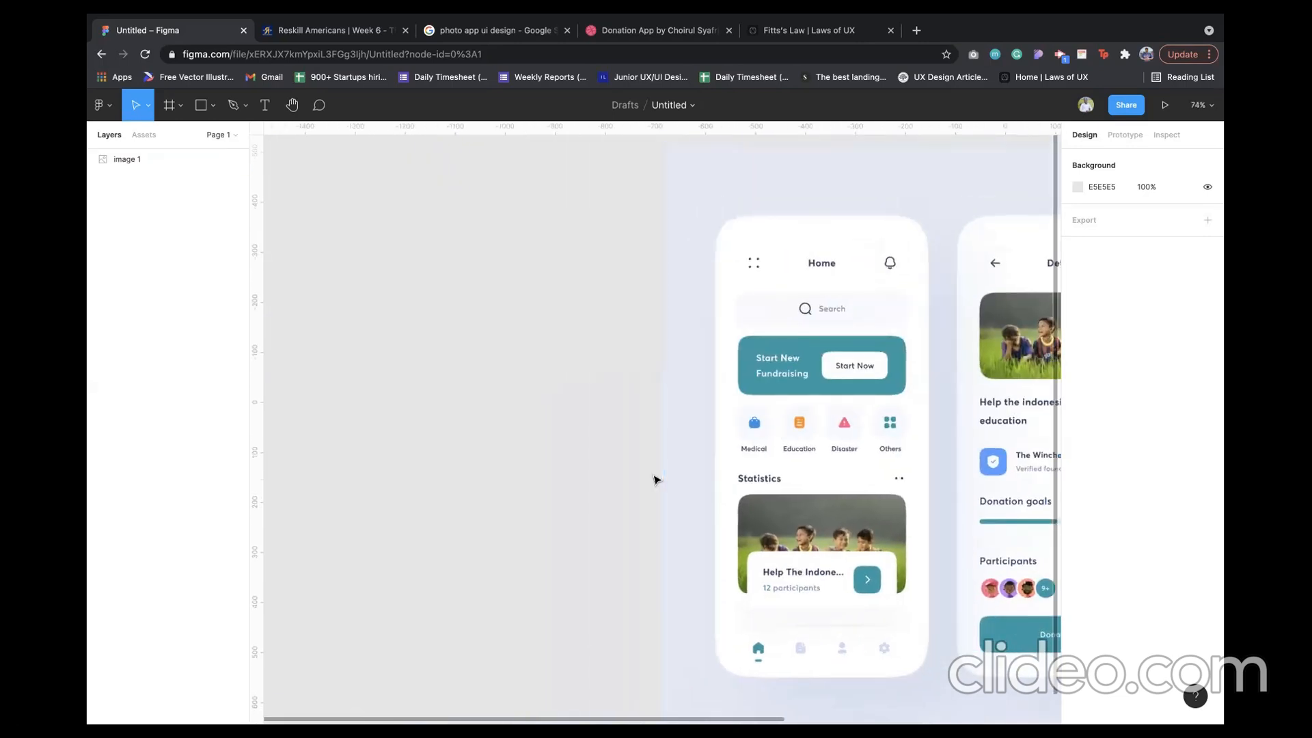
{"action": "scroll", "coordinate": [653, 478], "scroll_direction": "left", "scroll_amount": 3}
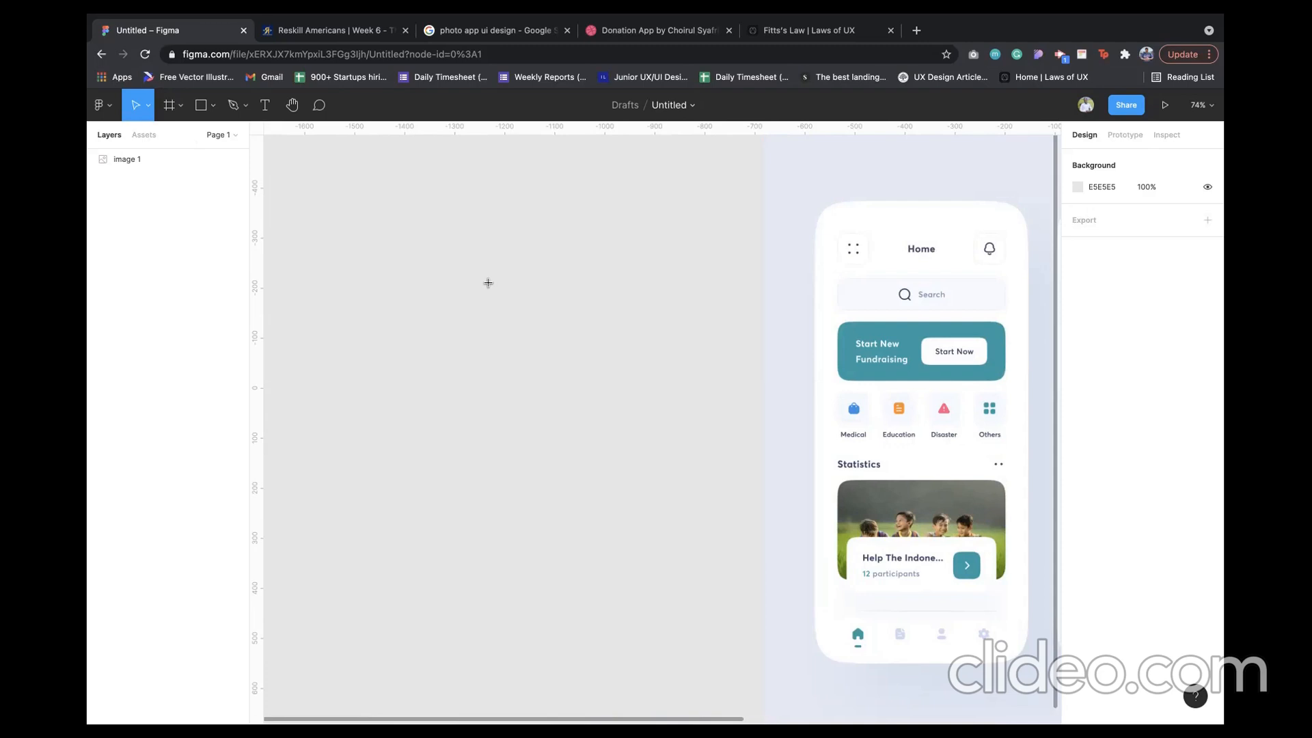
{"action": "key", "text": "f"}
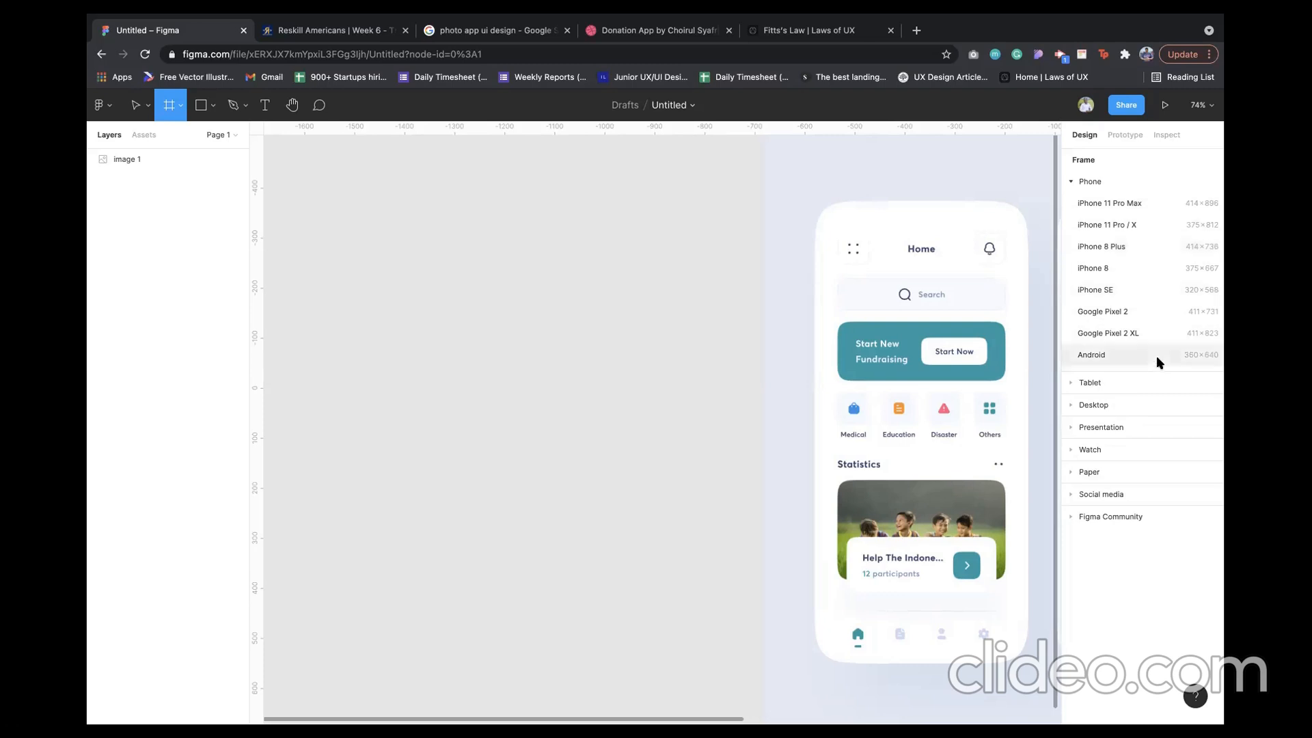
{"action": "left_click", "coordinate": [1168, 228]}
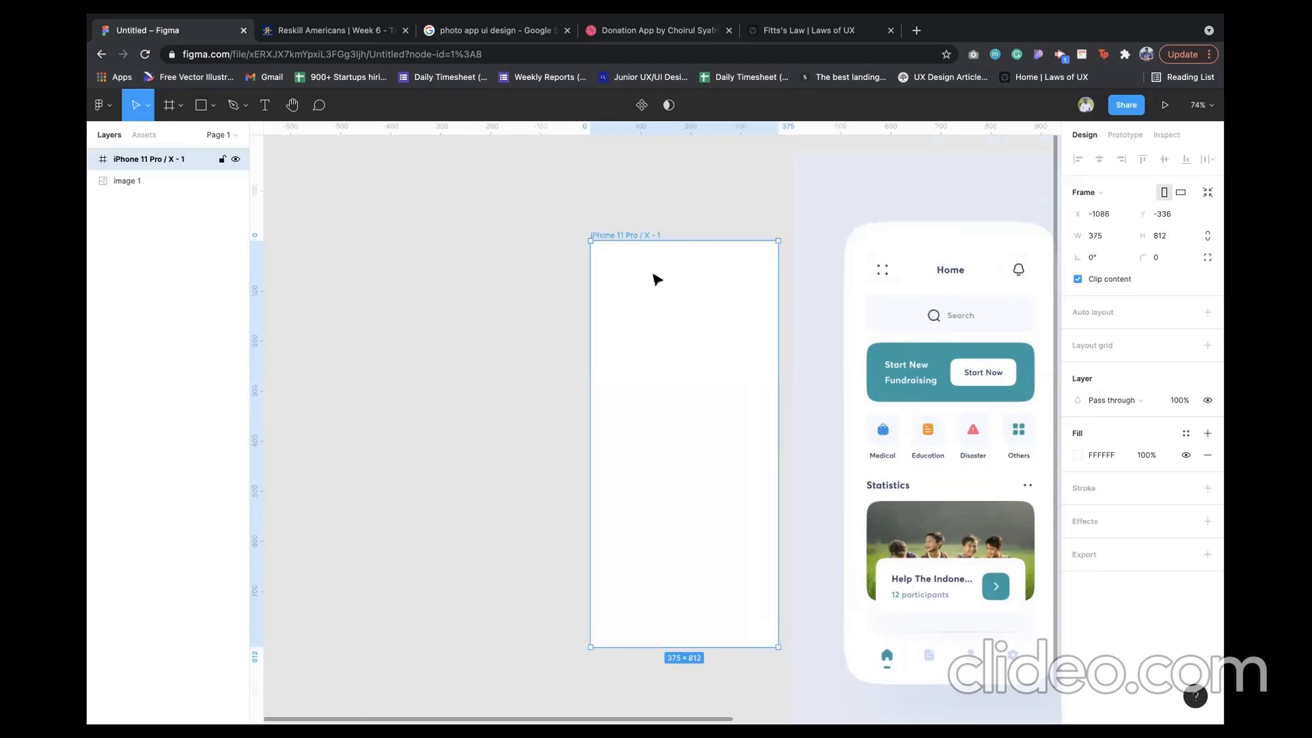
{"action": "left_click", "coordinate": [146, 112]}
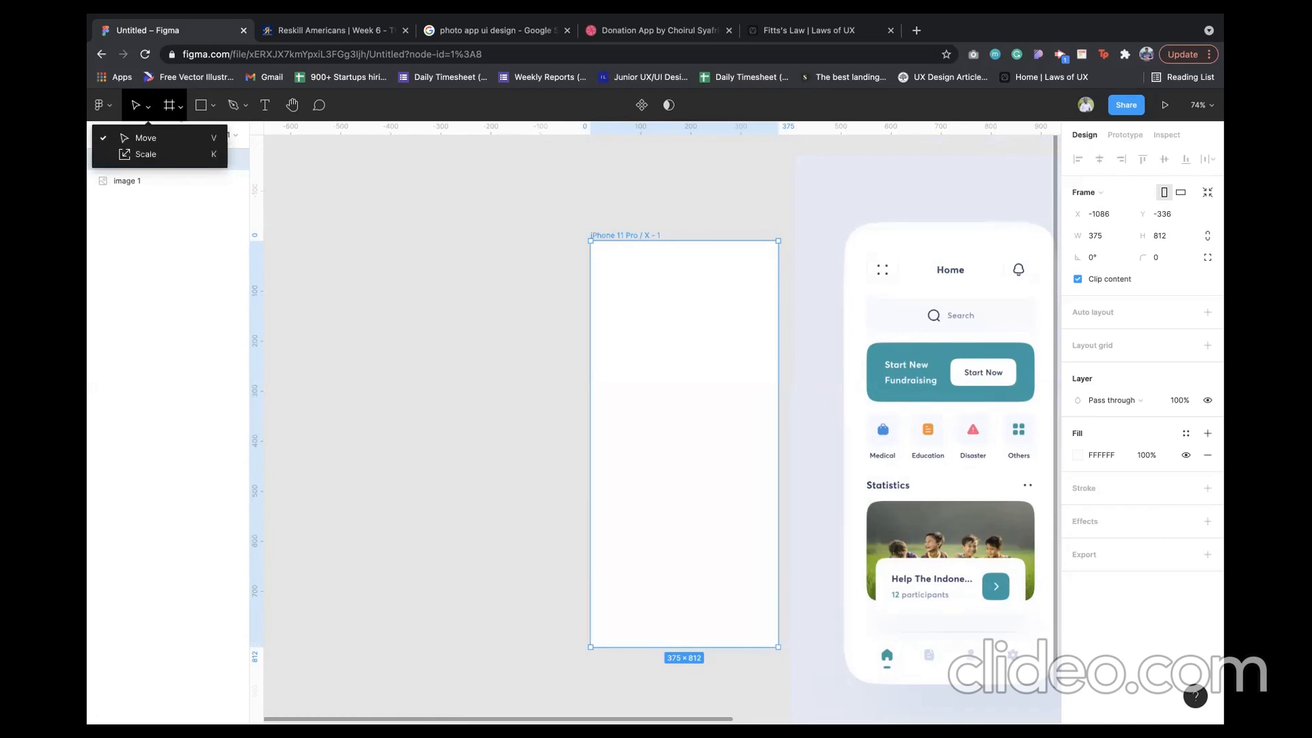
{"action": "left_click", "coordinate": [180, 107]}
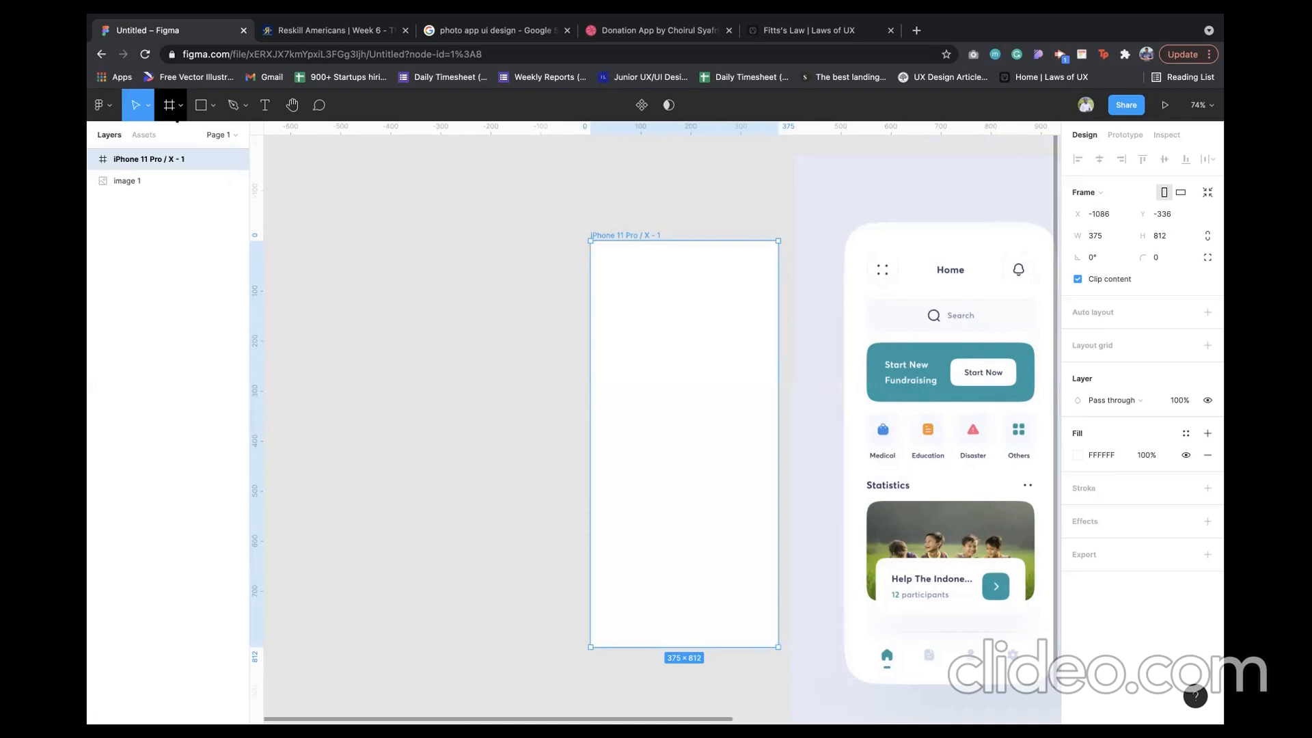
{"action": "left_click", "coordinate": [180, 107]}
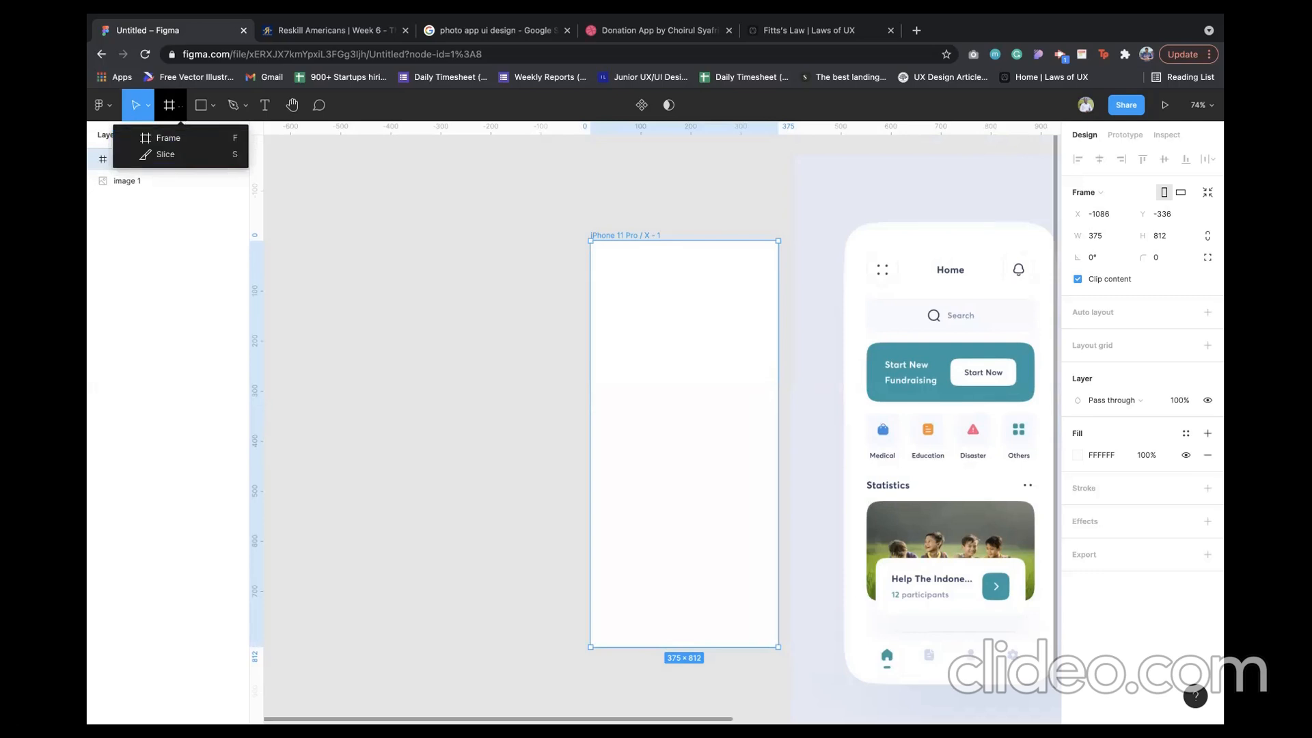
{"action": "left_click", "coordinate": [180, 106]}
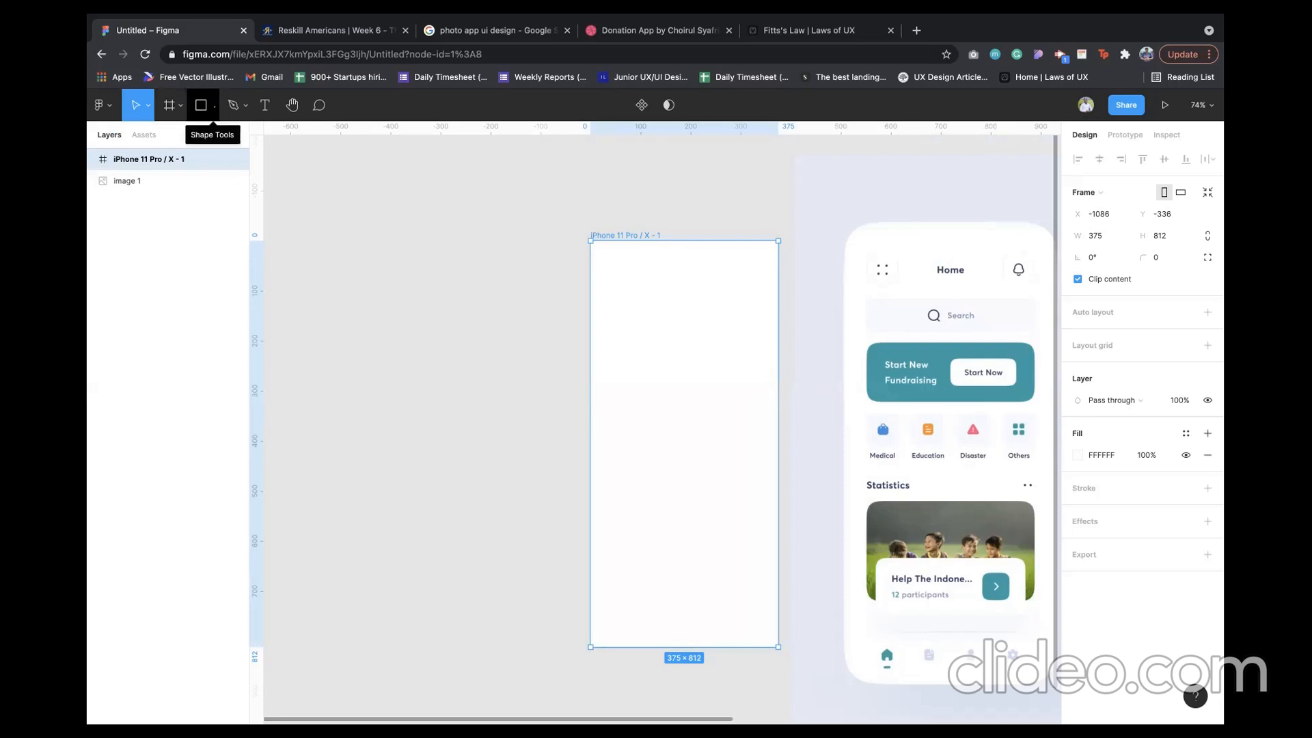
- Draw a sample line about 324 px long across the upper part of the iPhone frame and delete it
{"action": "left_click", "coordinate": [214, 106]}
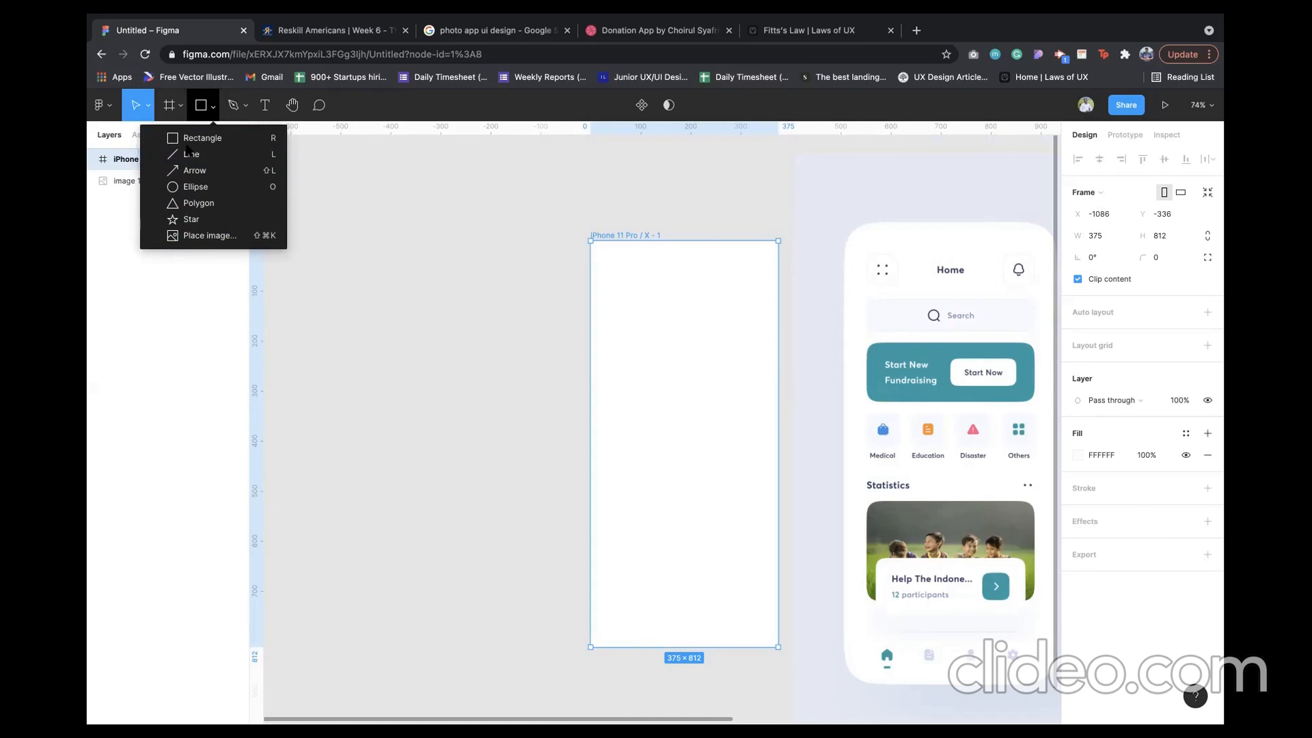
{"action": "key", "text": "l"}
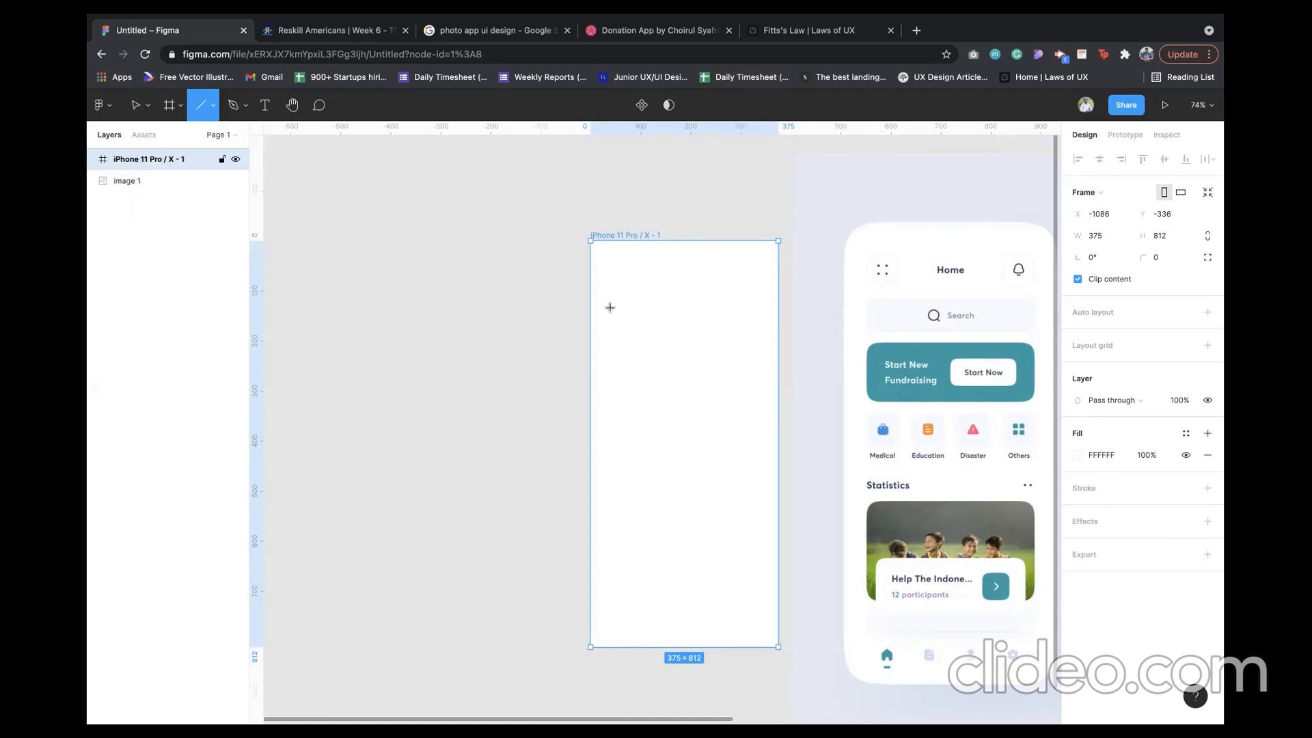
{"action": "left_click_drag", "start_coordinate": [615, 294], "coordinate": [778, 303]}
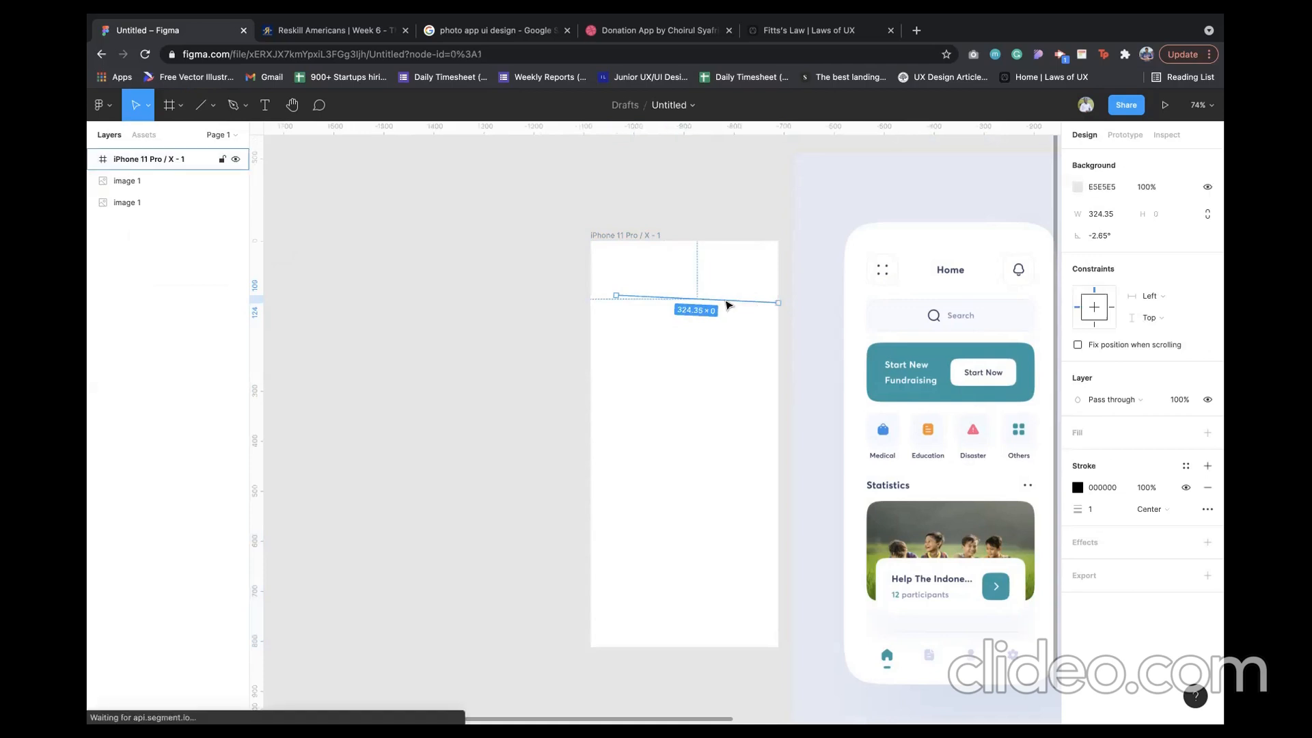
{"action": "key", "text": "Delete"}
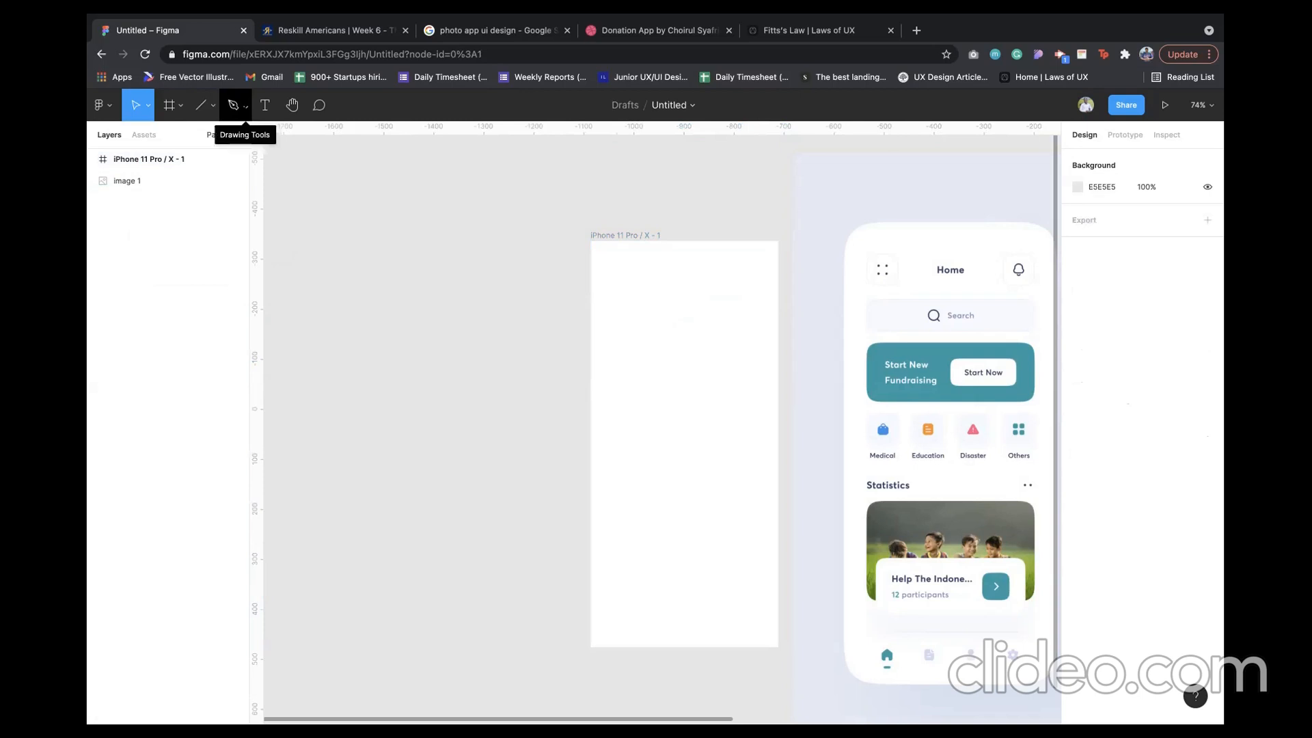
- Place the sample text "tmjhzggg" in the upper part of the iPhone frame and delete it
{"action": "left_click", "coordinate": [241, 106]}
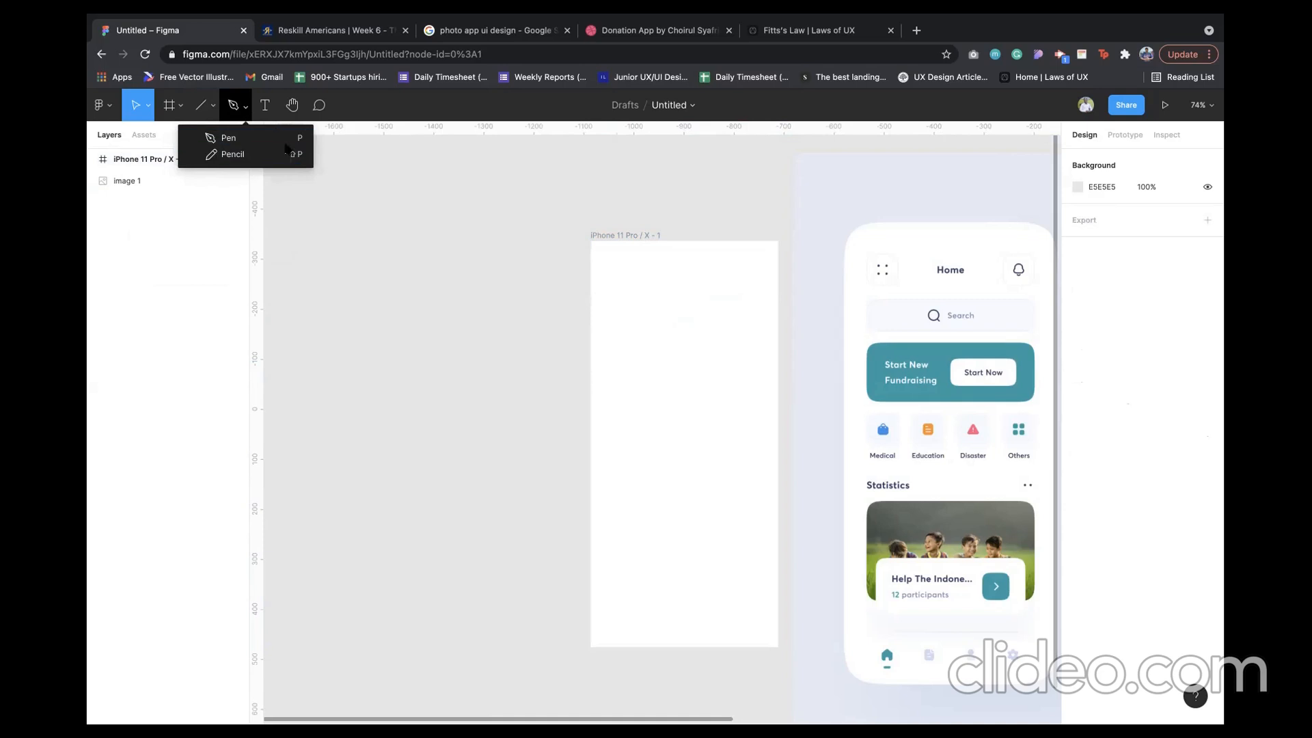
{"action": "left_click", "coordinate": [246, 106]}
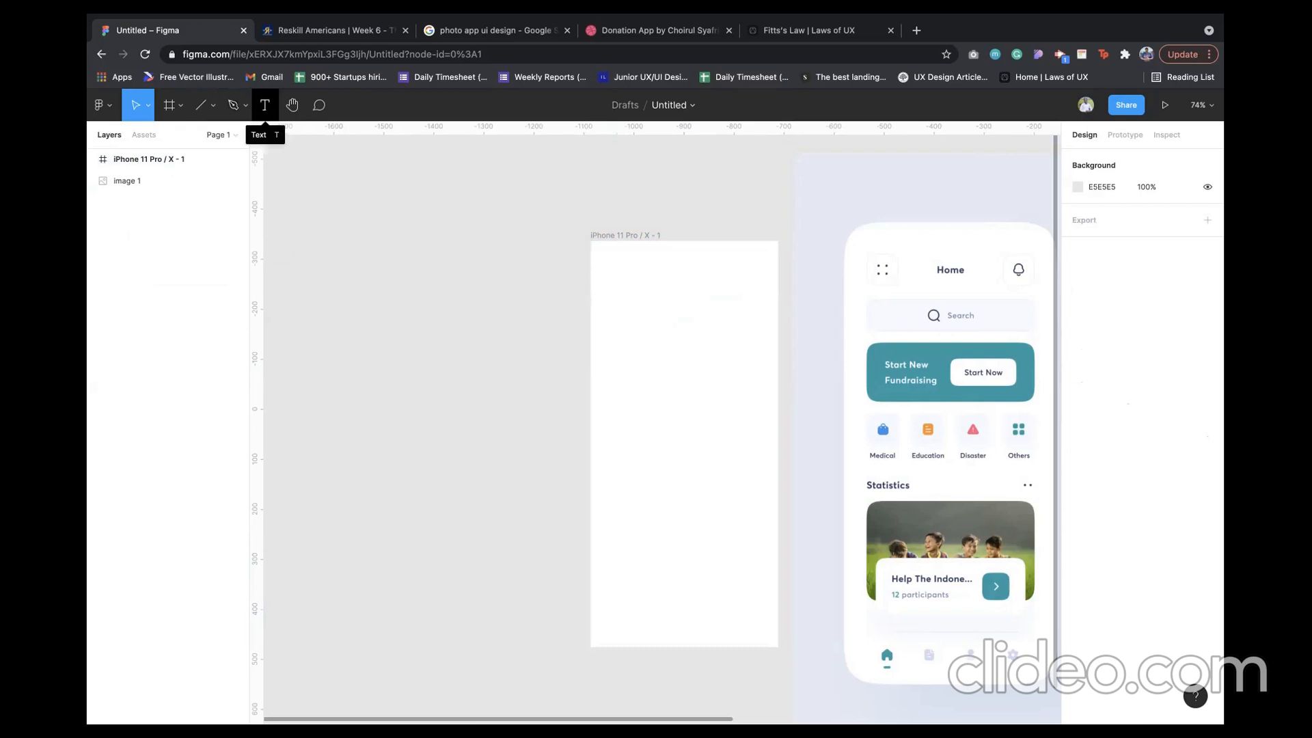
{"action": "left_click", "coordinate": [265, 104]}
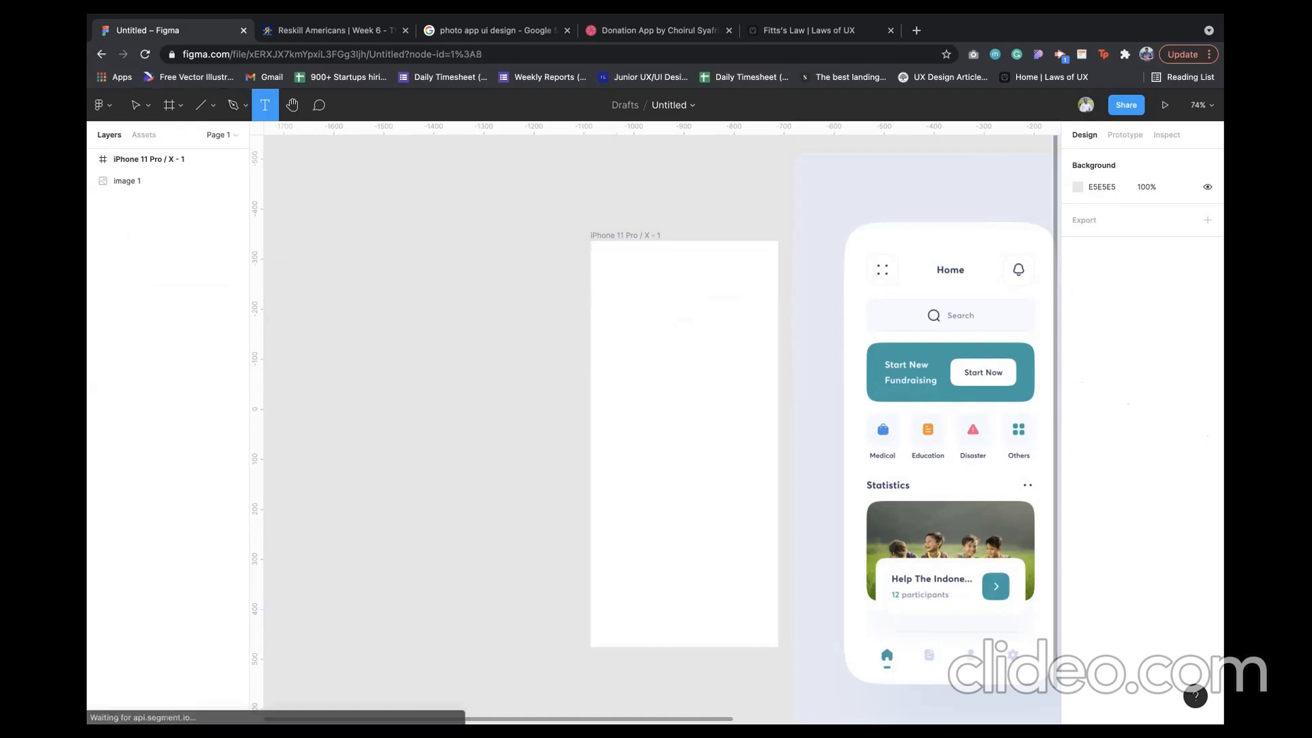
{"action": "left_click", "coordinate": [619, 302]}
{"action": "type", "text": "tmjhzggg"}
{"action": "key", "text": "Escape"}
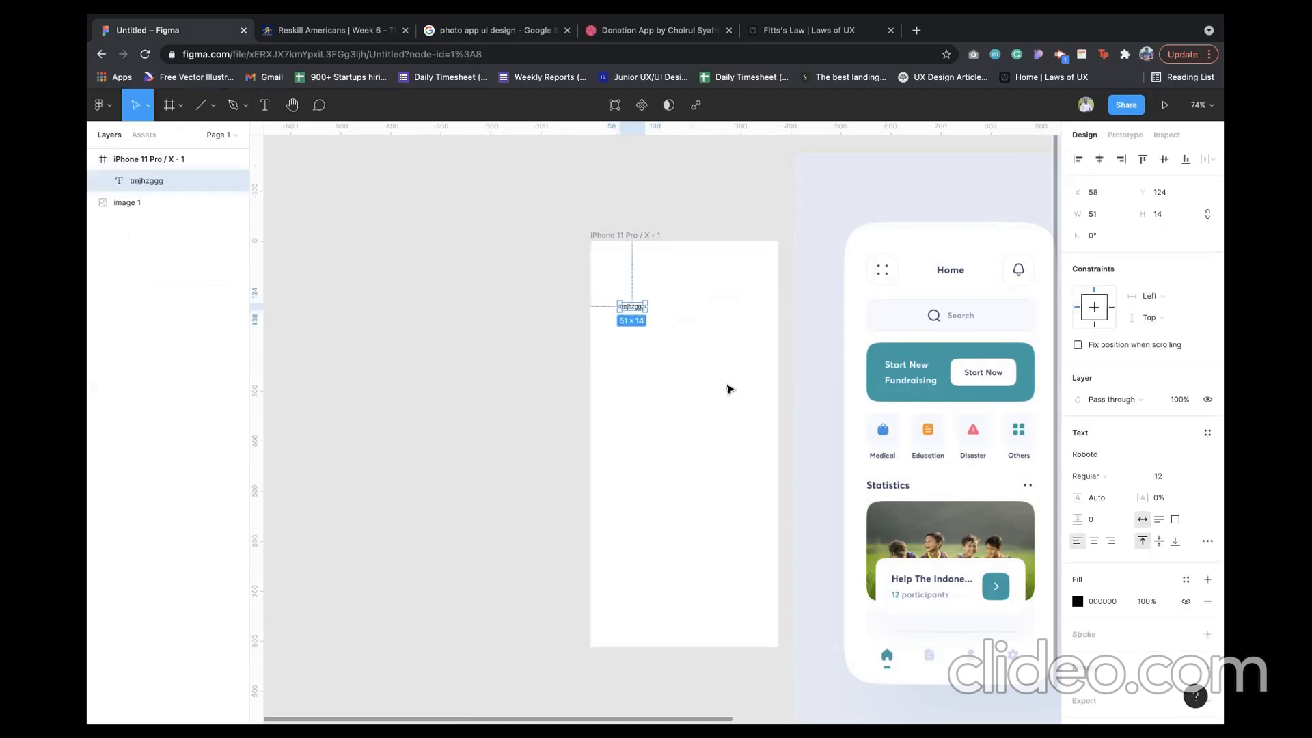
{"action": "key", "text": "Delete"}
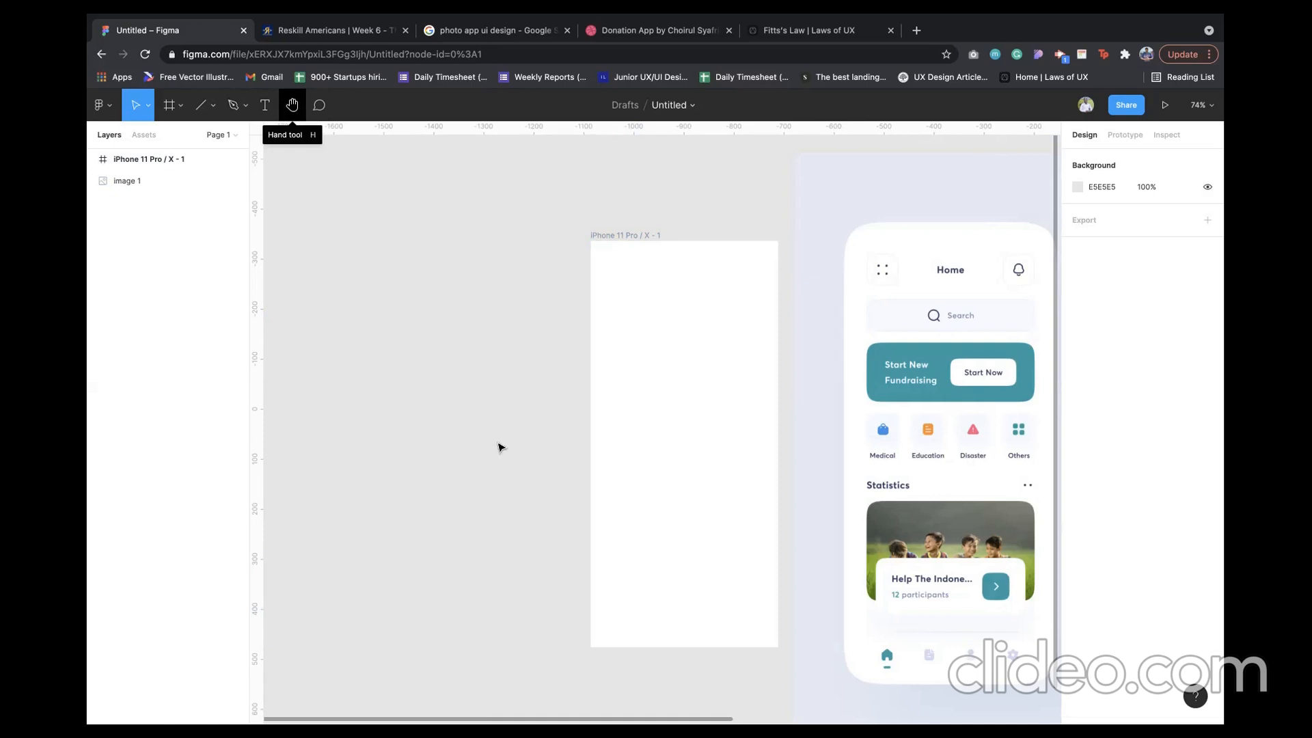
- Start a sample comment "ghzghhjf" on the iPhone frame and discard it without posting
{"action": "left_click", "coordinate": [318, 105]}
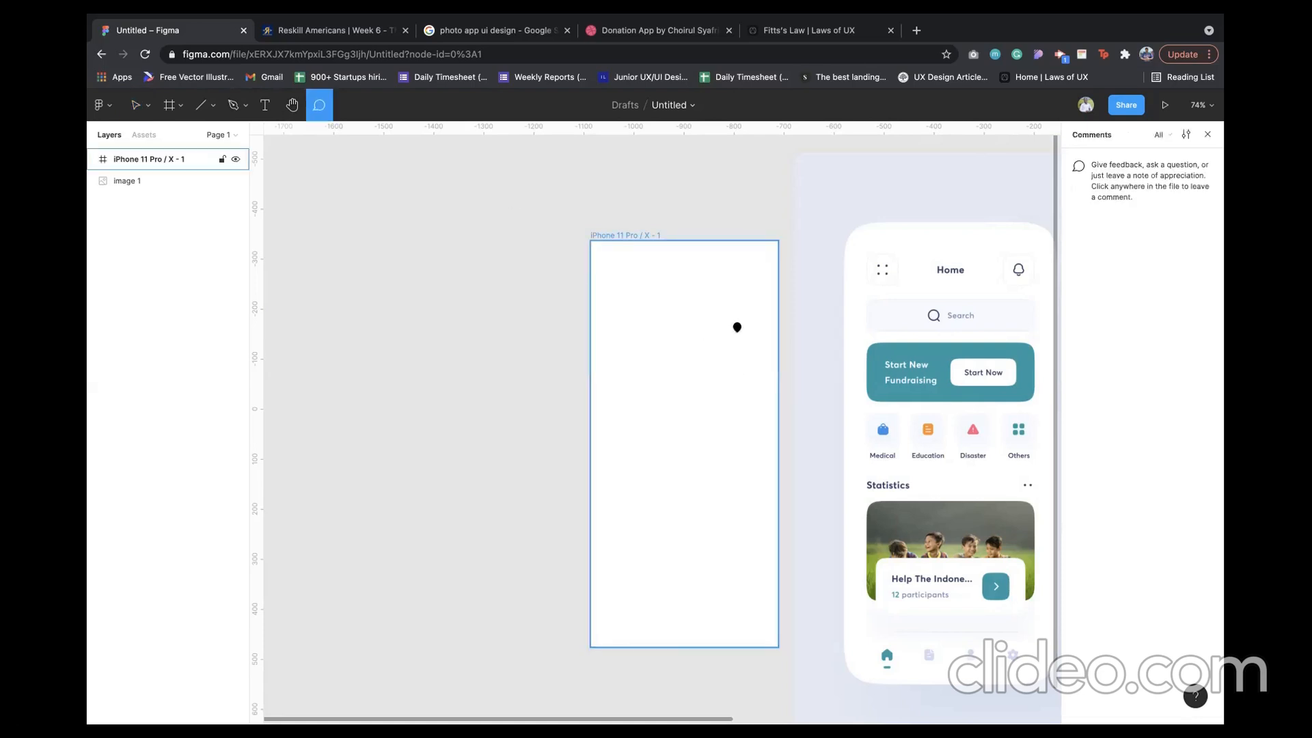
{"action": "left_click", "coordinate": [670, 353]}
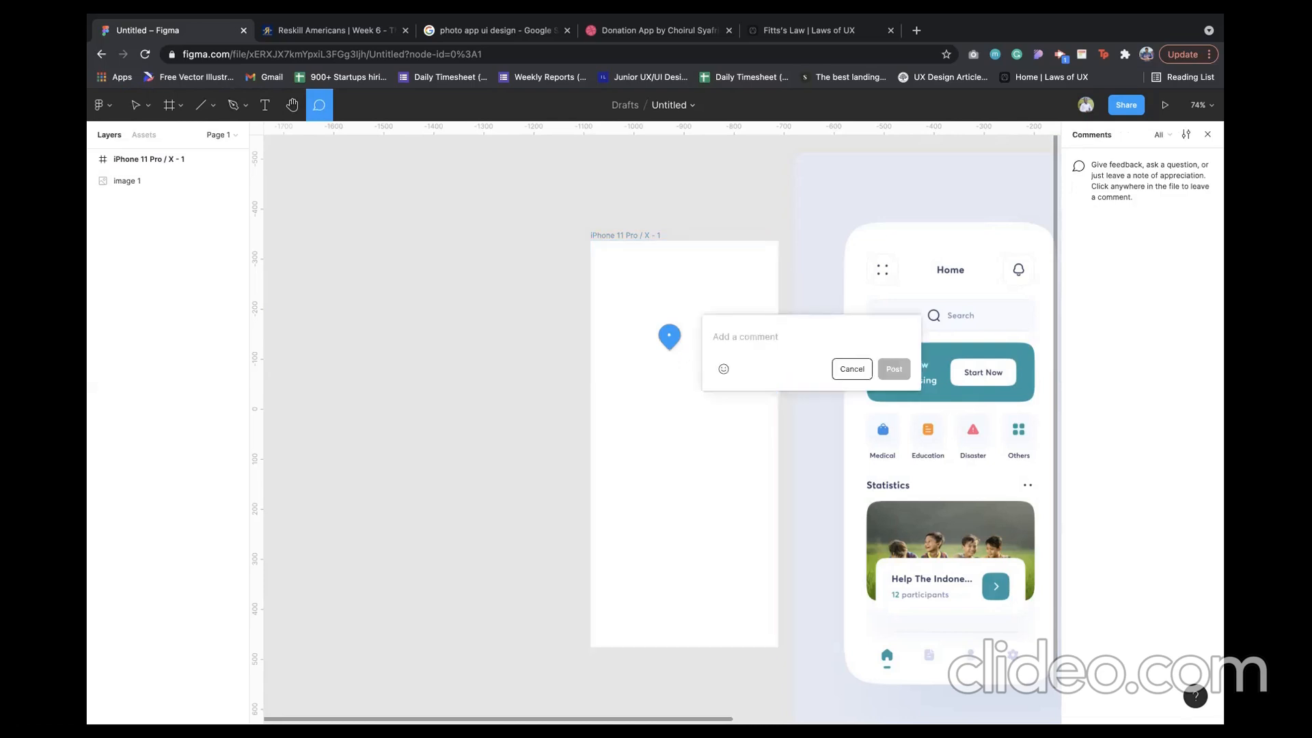
{"action": "type", "text": "ghzghhjf"}
{"action": "key", "text": "ctrl+a"}
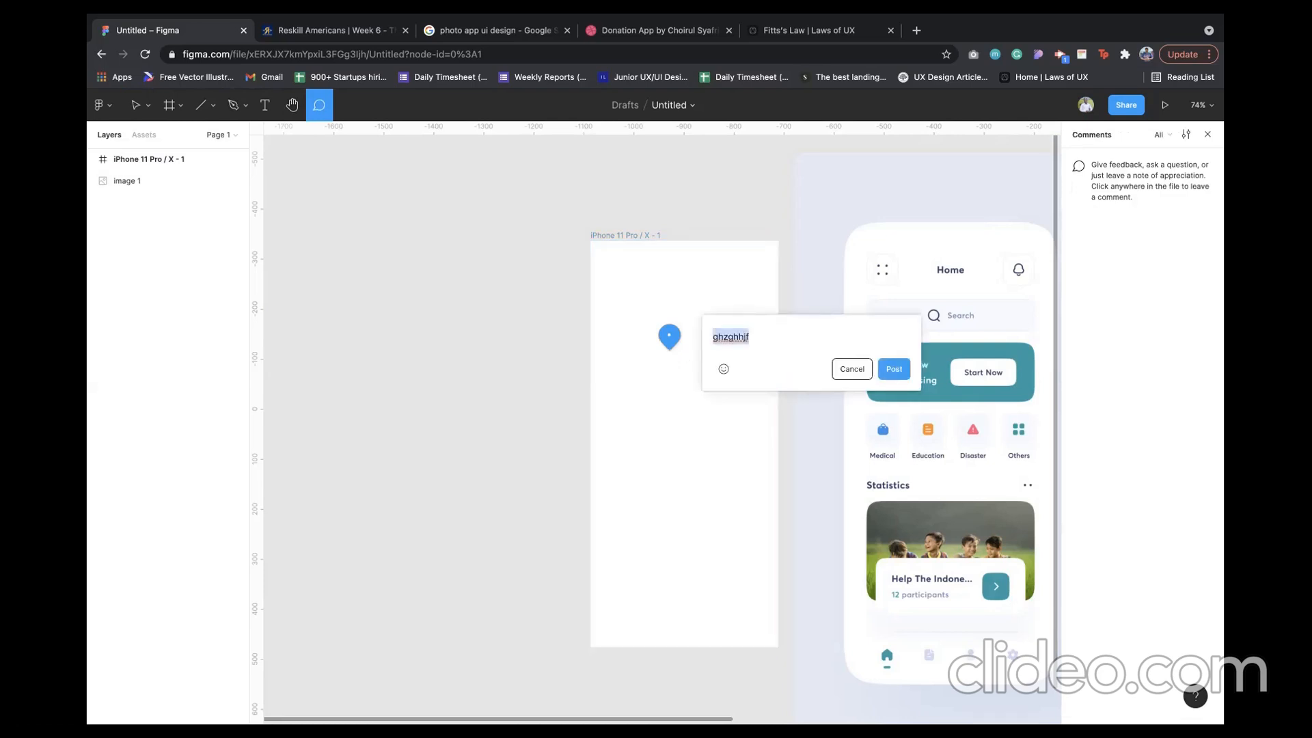
{"action": "key", "text": "BackSpace"}
{"action": "left_click", "coordinate": [854, 376]}
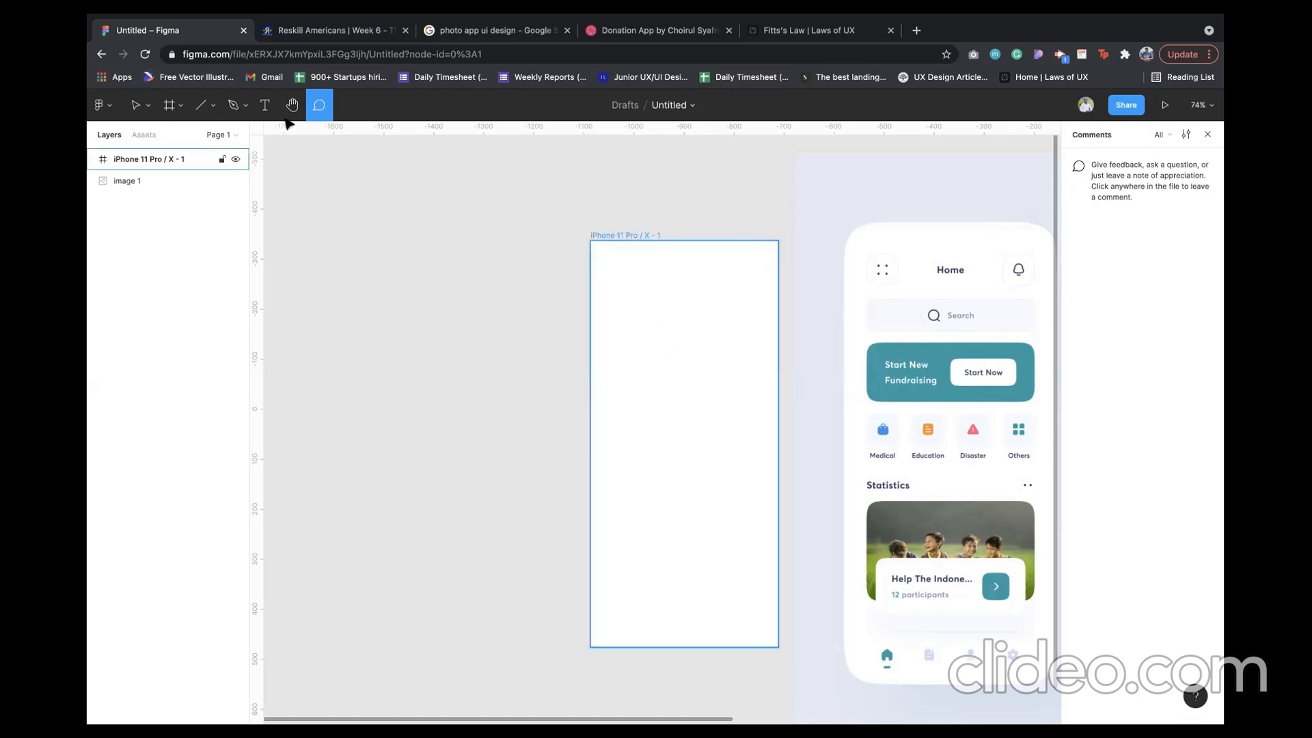
{"action": "key", "text": "Escape"}
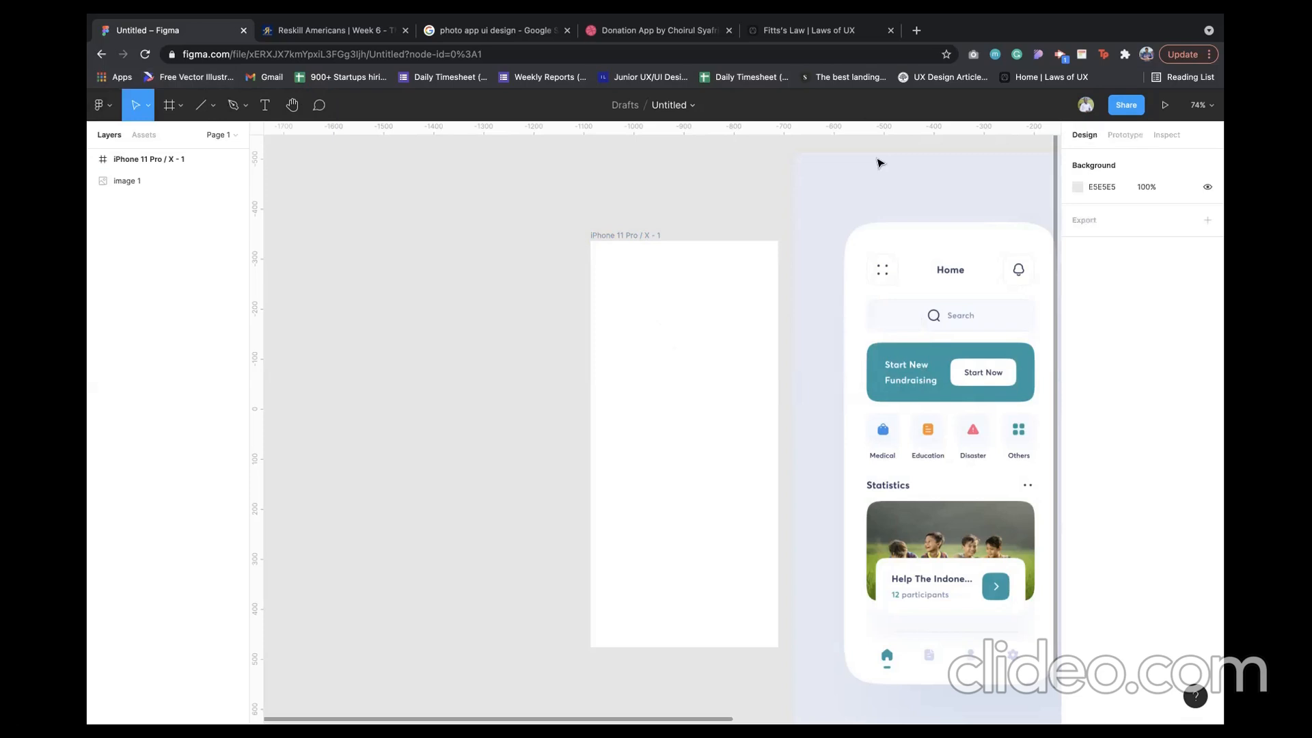
- Review the file's prototype device settings and inspect code, and check the iPhone frame's design properties
{"action": "left_click", "coordinate": [1124, 135]}
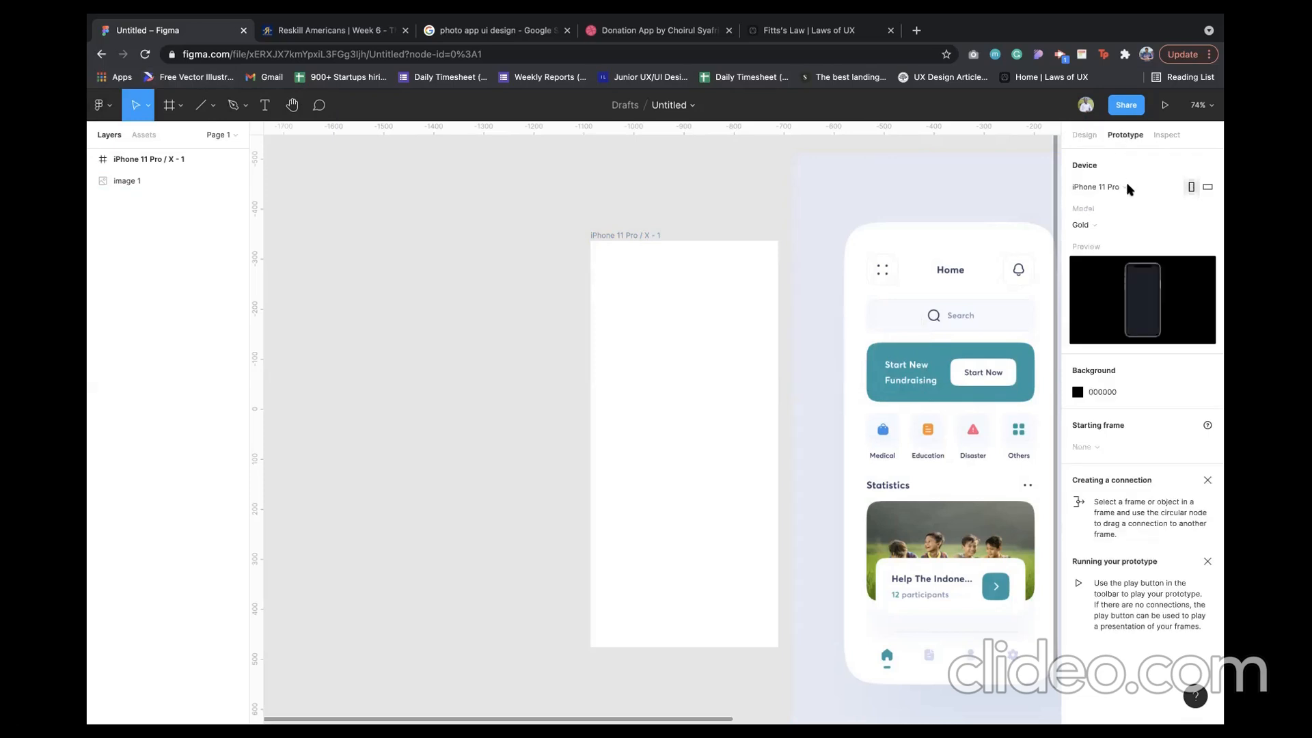
{"action": "left_click", "coordinate": [1167, 135]}
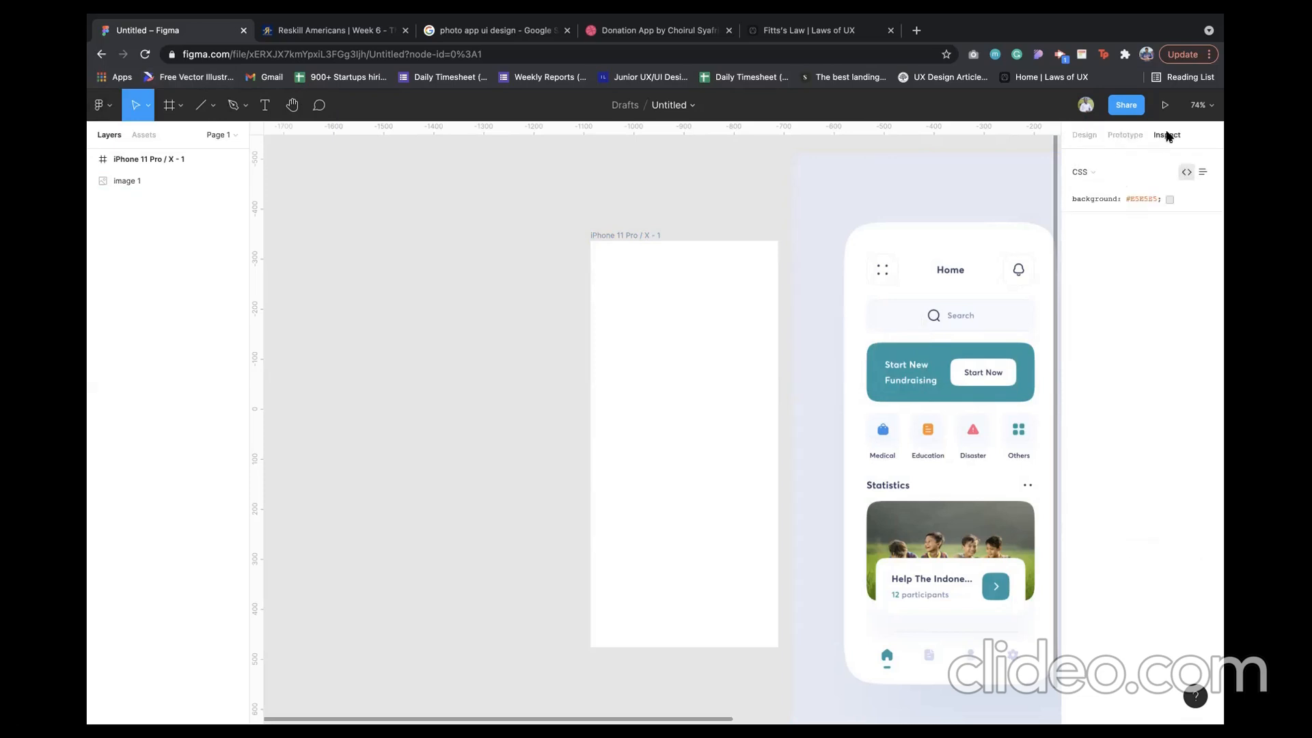
{"action": "left_click", "coordinate": [1084, 136]}
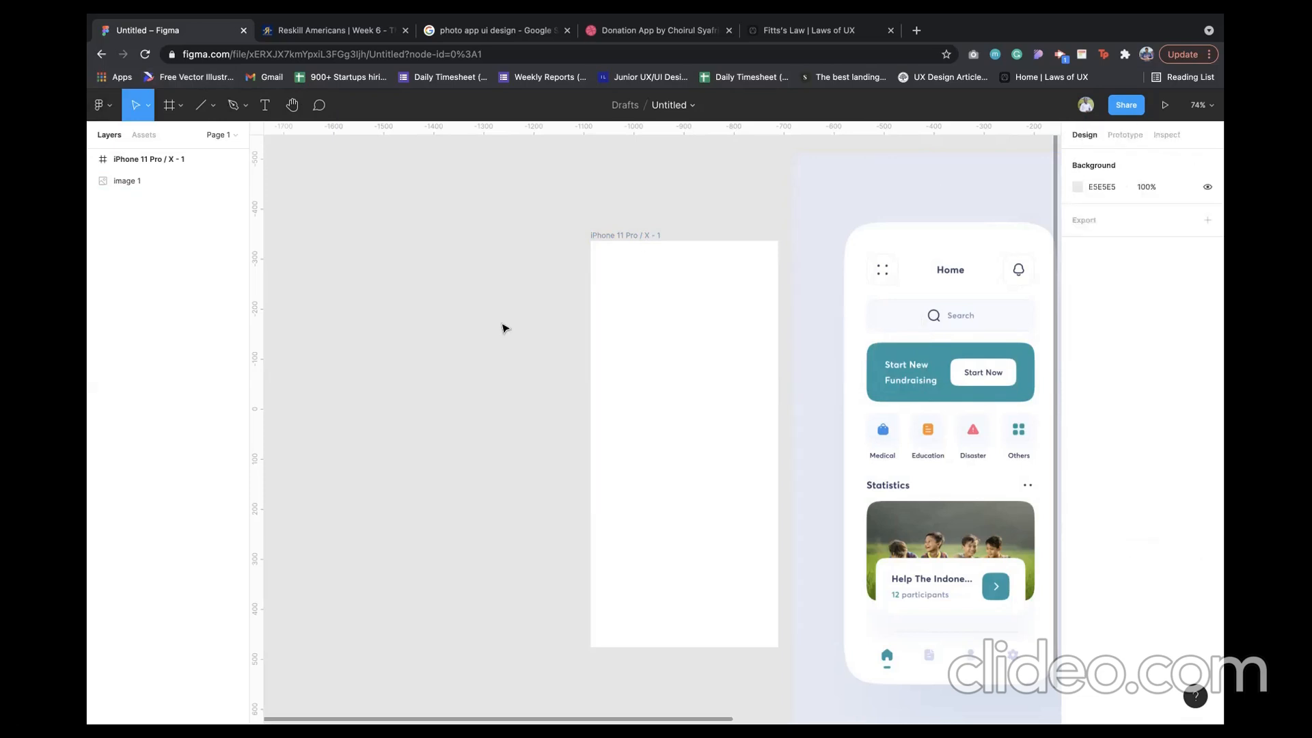
{"action": "left_click", "coordinate": [640, 239]}
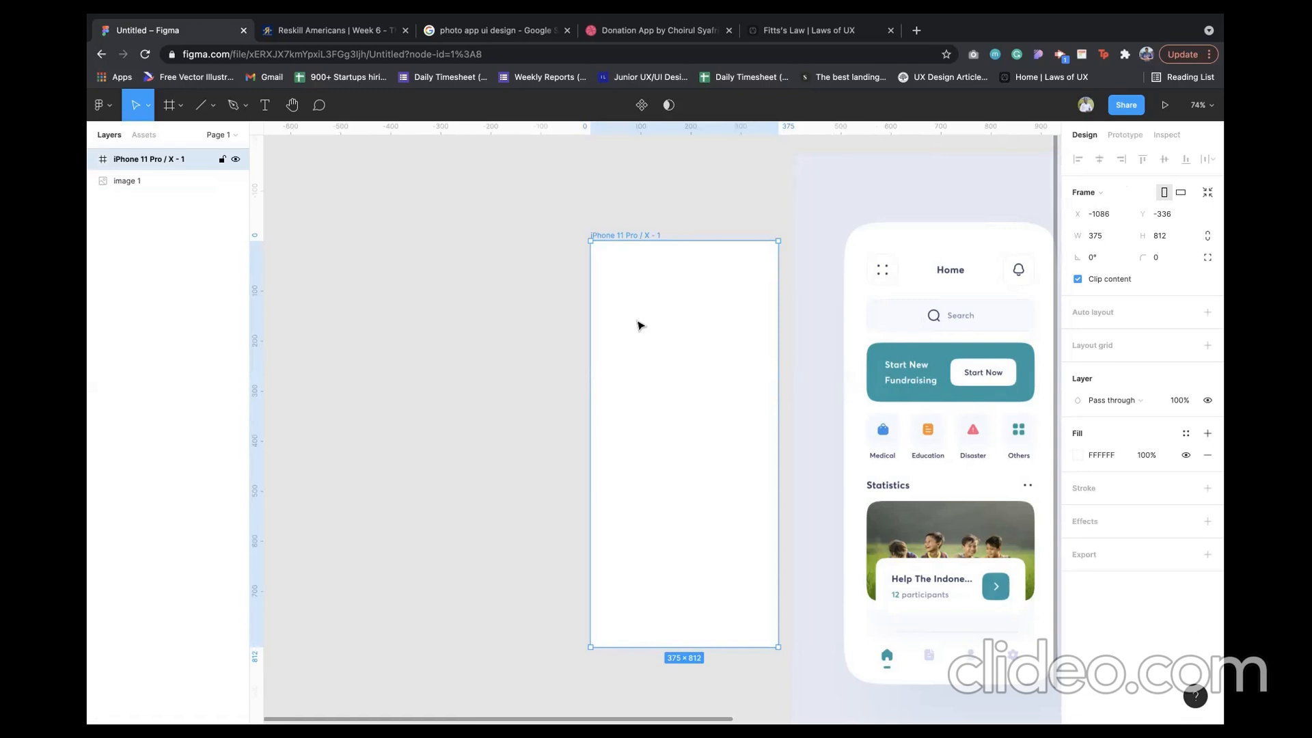
{"action": "scroll", "coordinate": [640, 325], "scroll_direction": "right", "scroll_amount": 1}
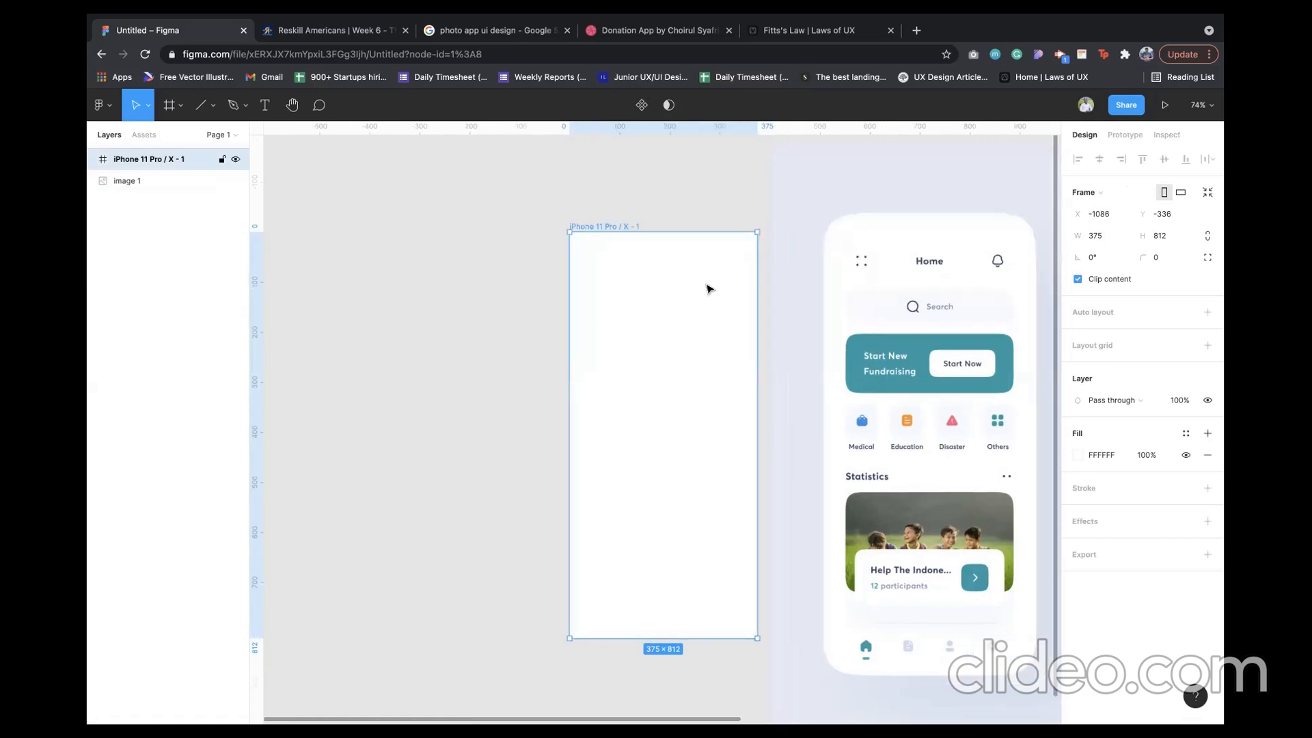
{"action": "left_click", "coordinate": [541, 328]}
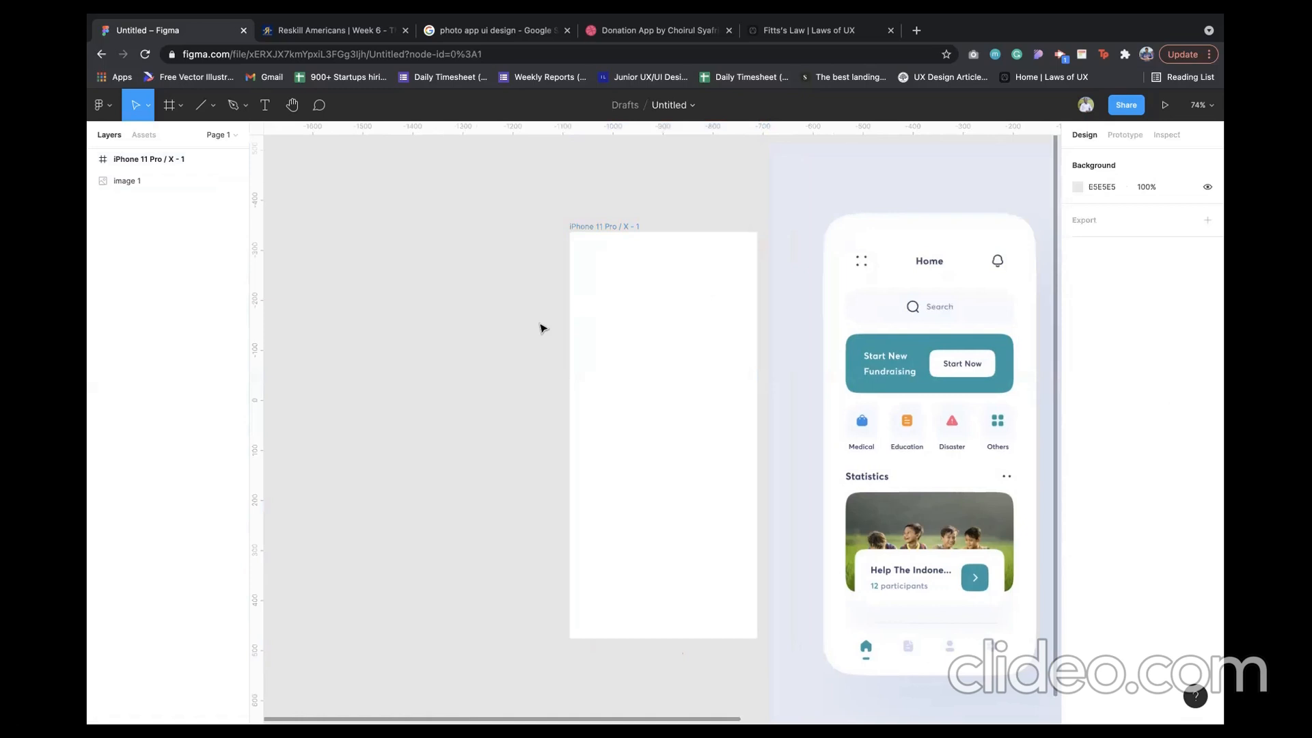
- Look through the list of installed plugins and browse the plugins in the Figma Community
{"action": "scroll", "coordinate": [541, 329], "scroll_direction": "left", "scroll_amount": 1}
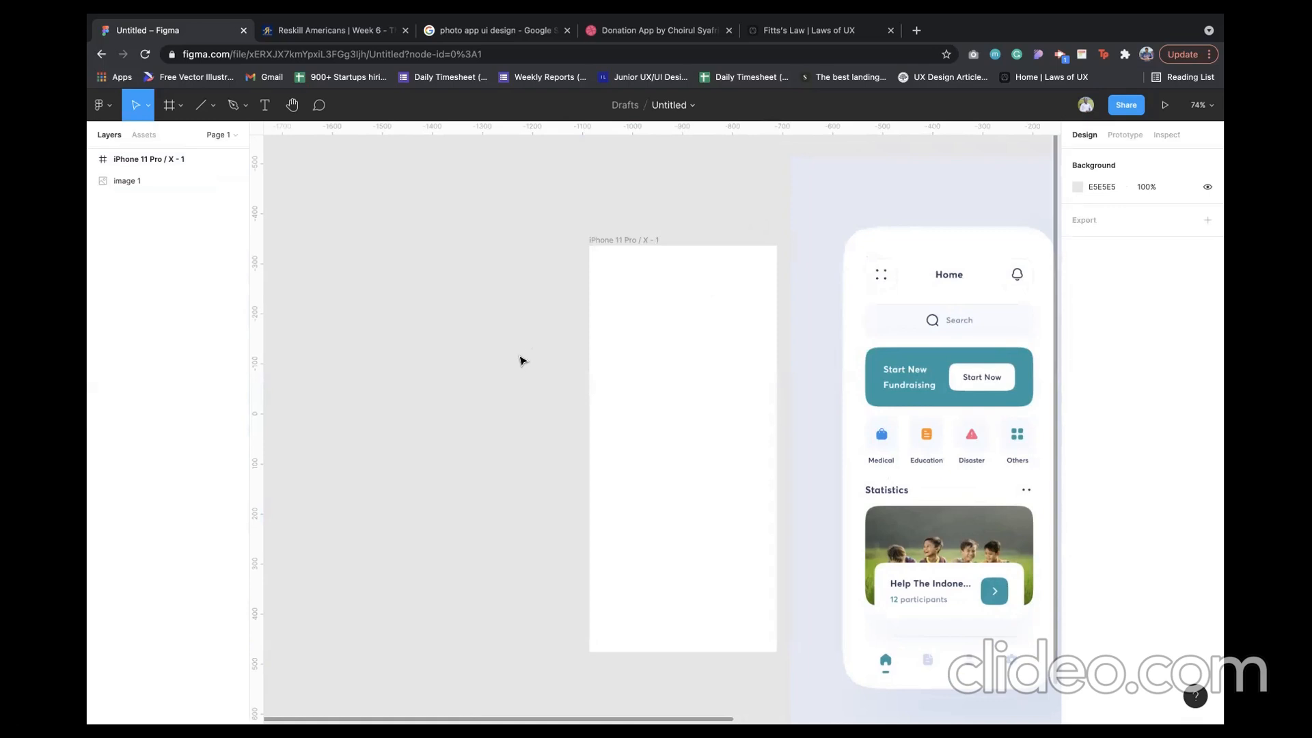
{"action": "scroll", "coordinate": [526, 380], "scroll_direction": "left", "scroll_amount": 2}
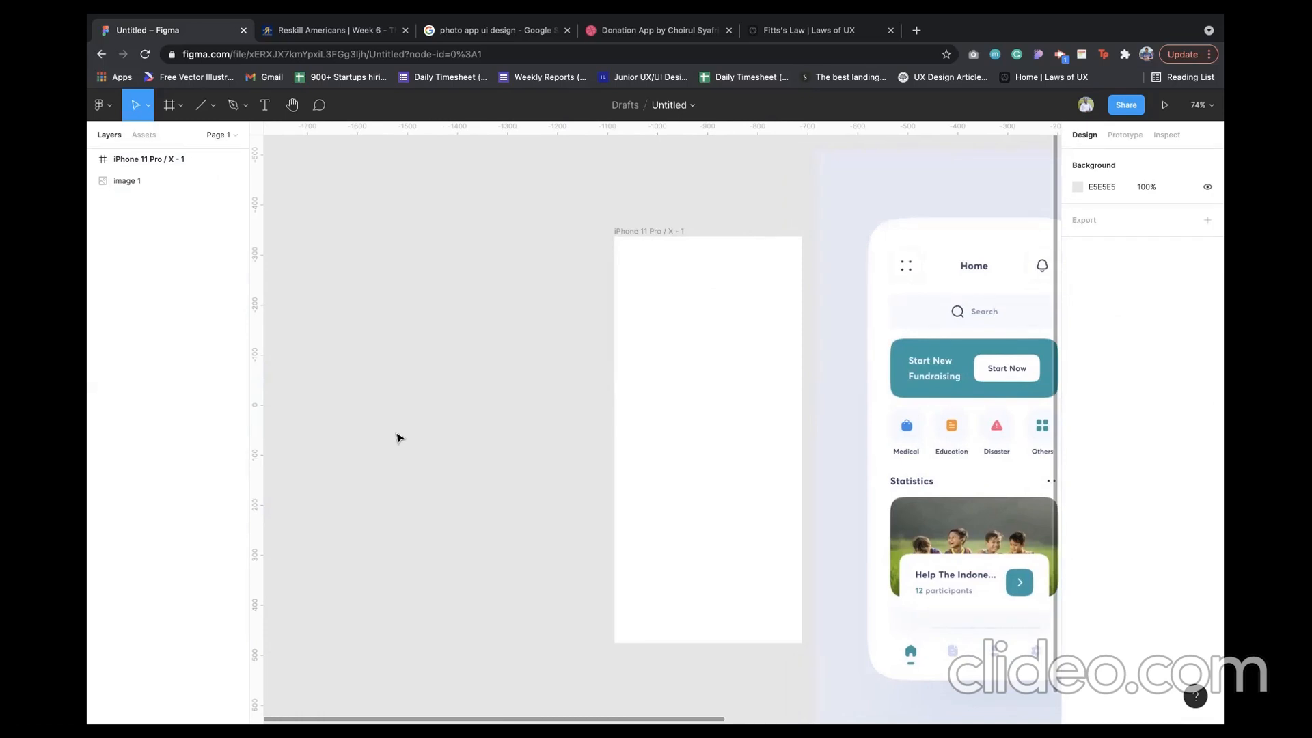
{"action": "right_click", "coordinate": [367, 409]}
{"action": "mouse_move", "coordinate": [403, 452]}
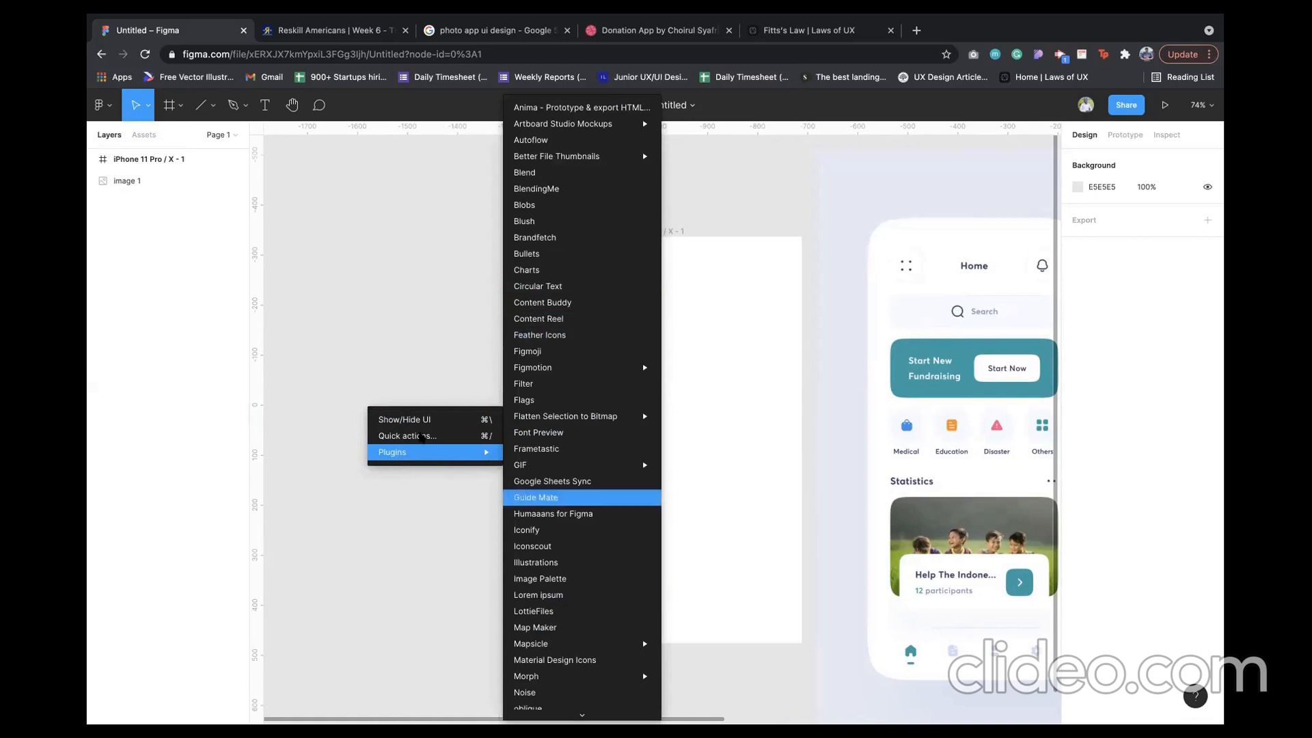
{"action": "scroll", "coordinate": [582, 623], "scroll_direction": "down", "scroll_amount": 5}
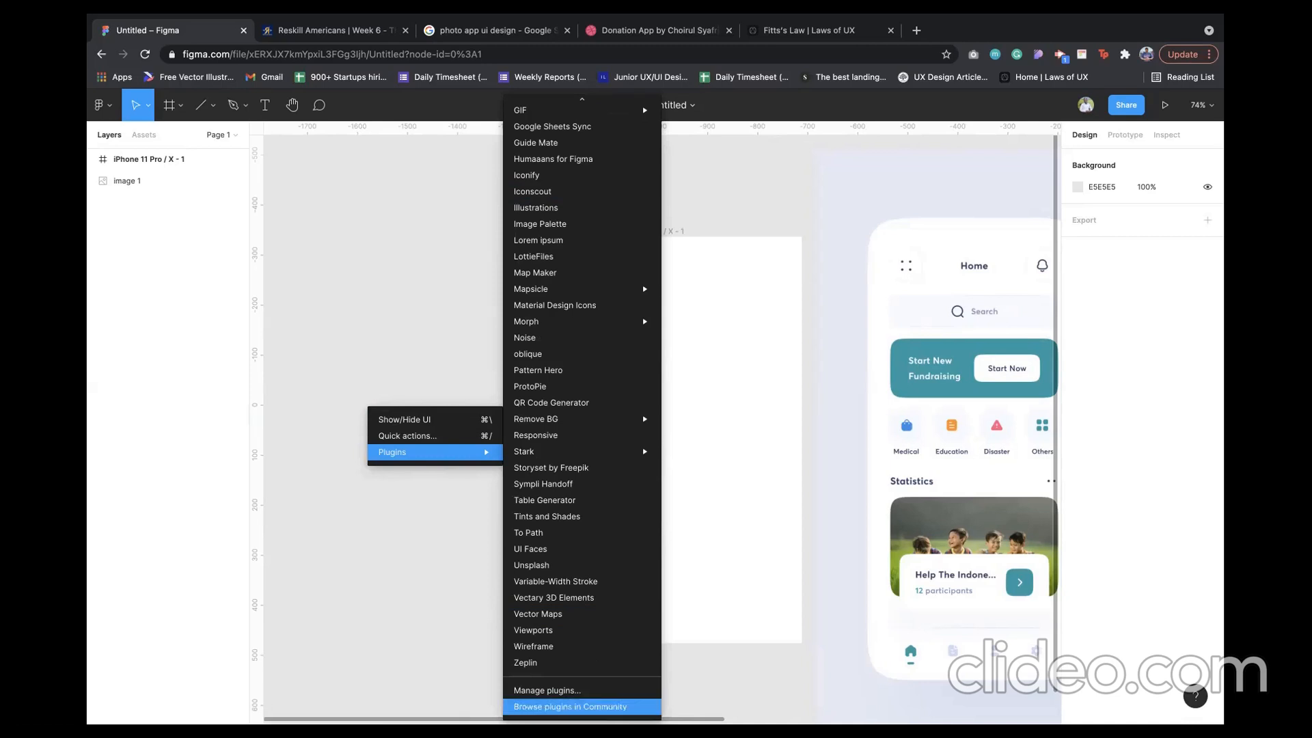
{"action": "left_click", "coordinate": [570, 706]}
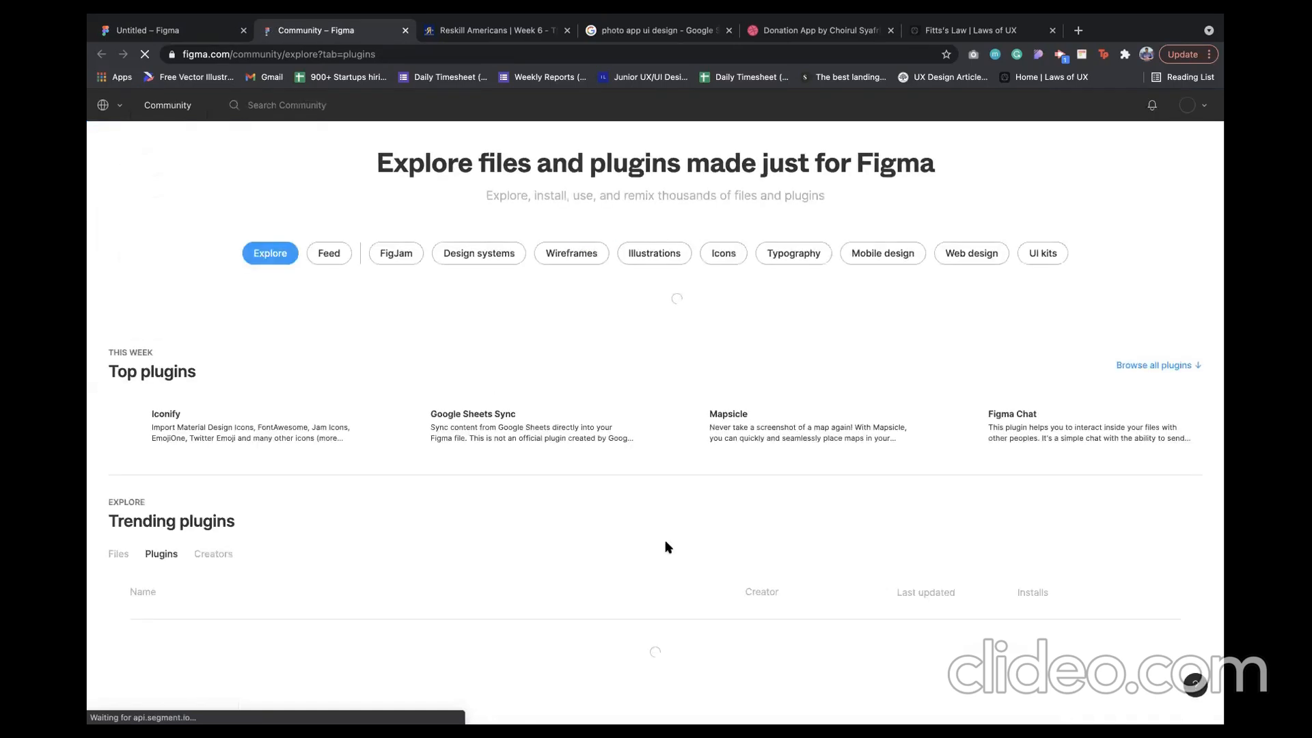
{"action": "scroll", "coordinate": [668, 547], "scroll_direction": "down", "scroll_amount": 1}
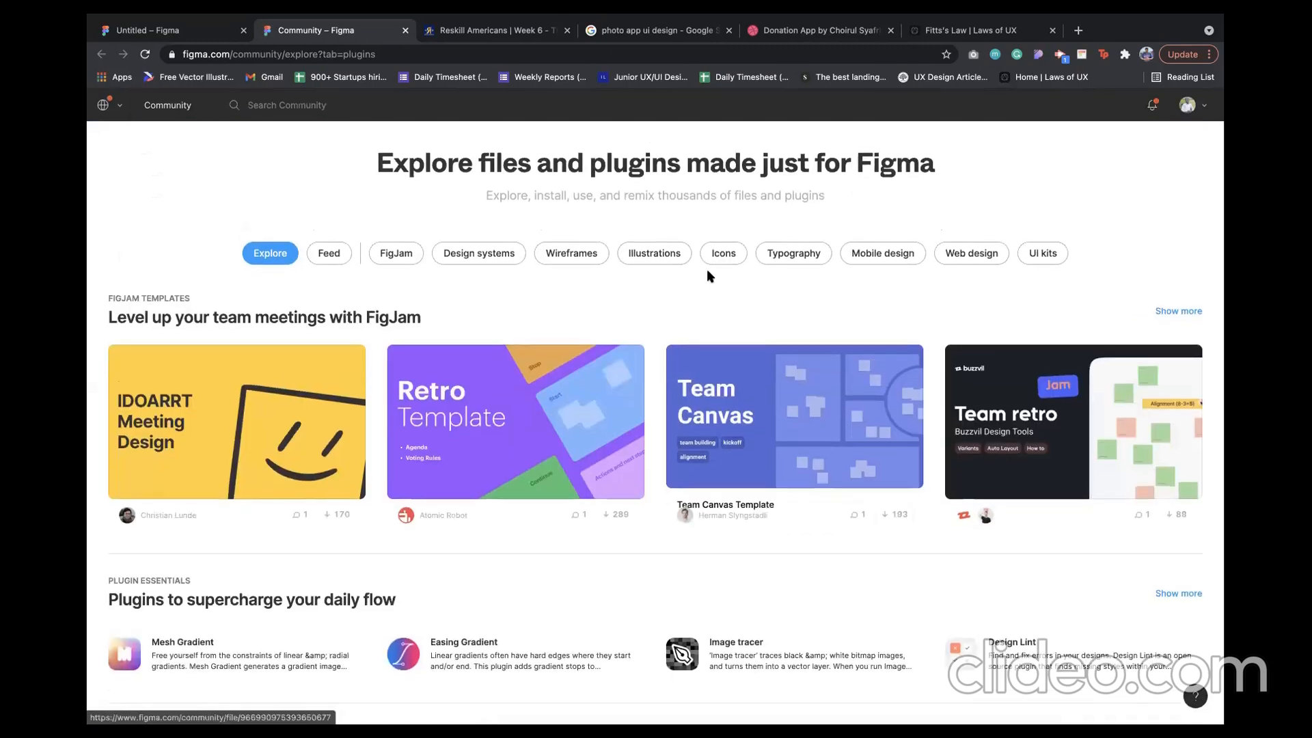
- Search the Figma Community plugins for "icon" and look through the icon plugins and their install status
{"action": "left_click", "coordinate": [309, 105]}
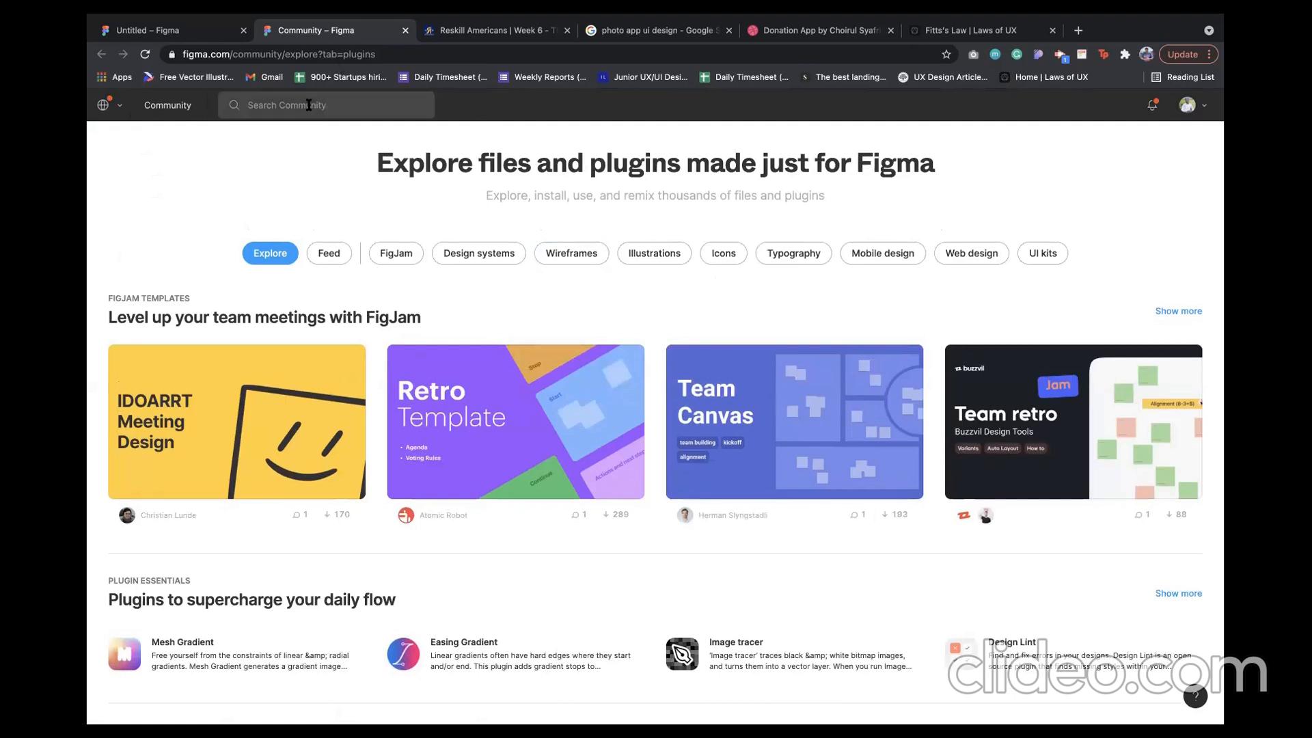
{"action": "type", "text": "icon"}
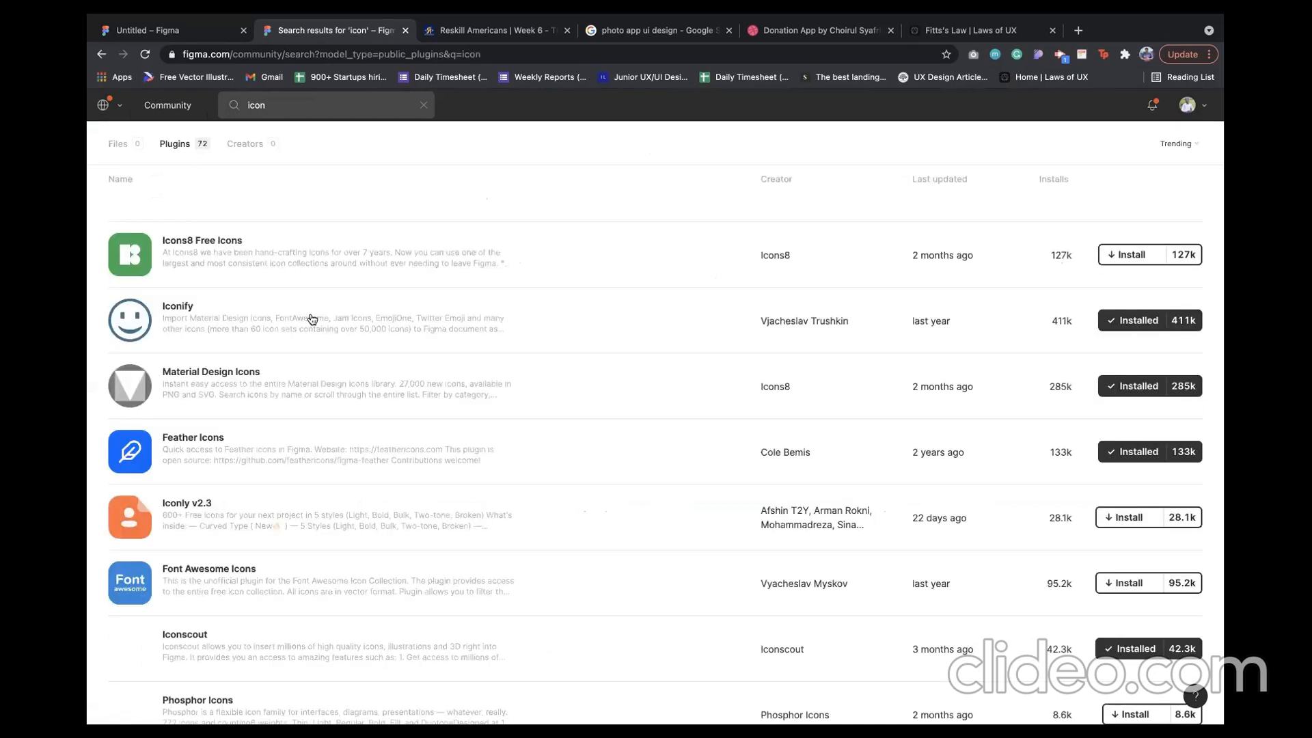
{"action": "scroll", "coordinate": [337, 474], "scroll_direction": "down", "scroll_amount": 3}
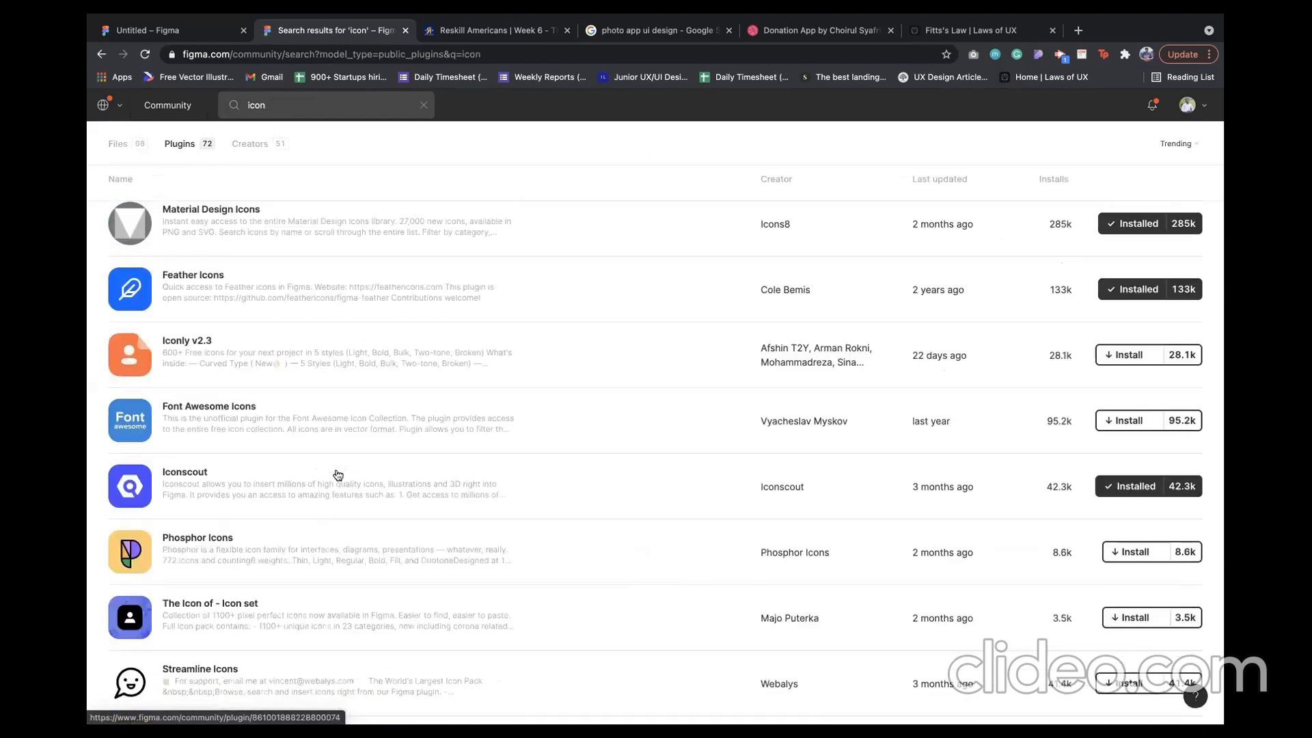
{"action": "scroll", "coordinate": [337, 474], "scroll_direction": "down", "scroll_amount": 2}
{"action": "scroll", "coordinate": [337, 471], "scroll_direction": "up", "scroll_amount": 3}
{"action": "scroll", "coordinate": [1067, 354], "scroll_direction": "up", "scroll_amount": 2}
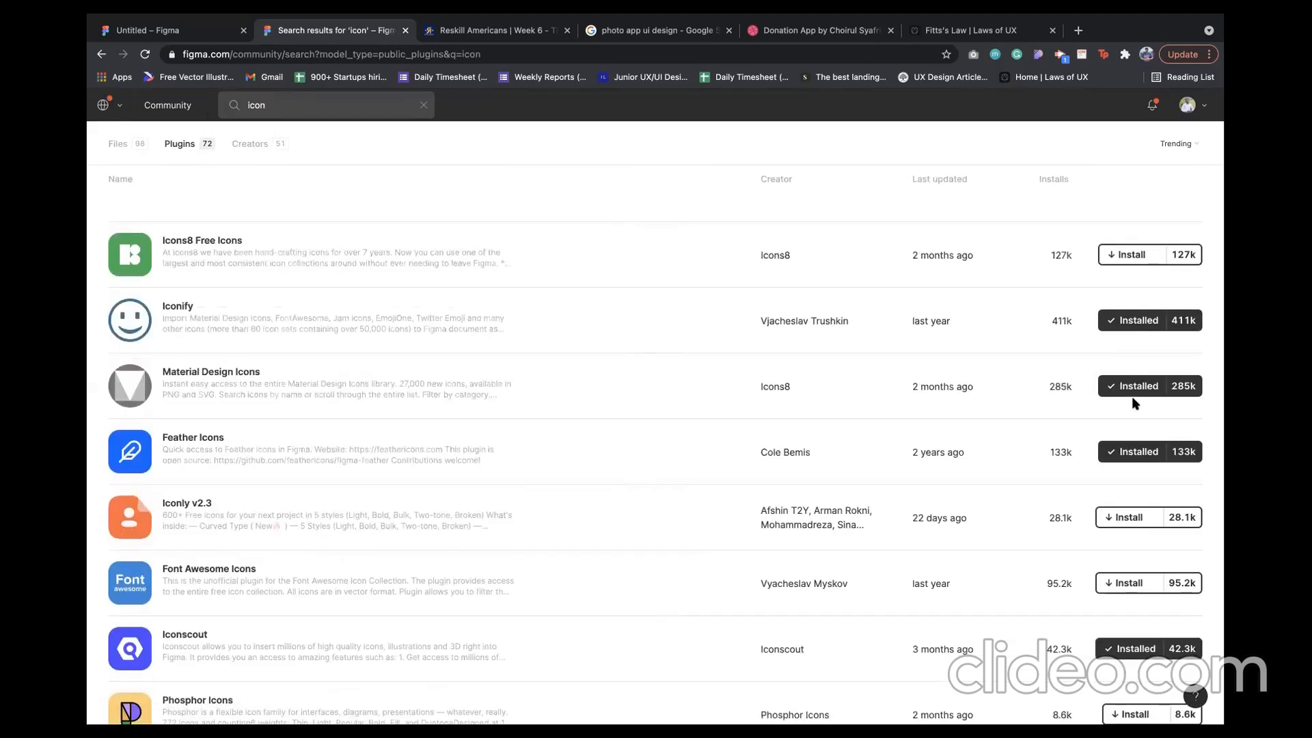
{"action": "scroll", "coordinate": [1168, 677], "scroll_direction": "down", "scroll_amount": 1}
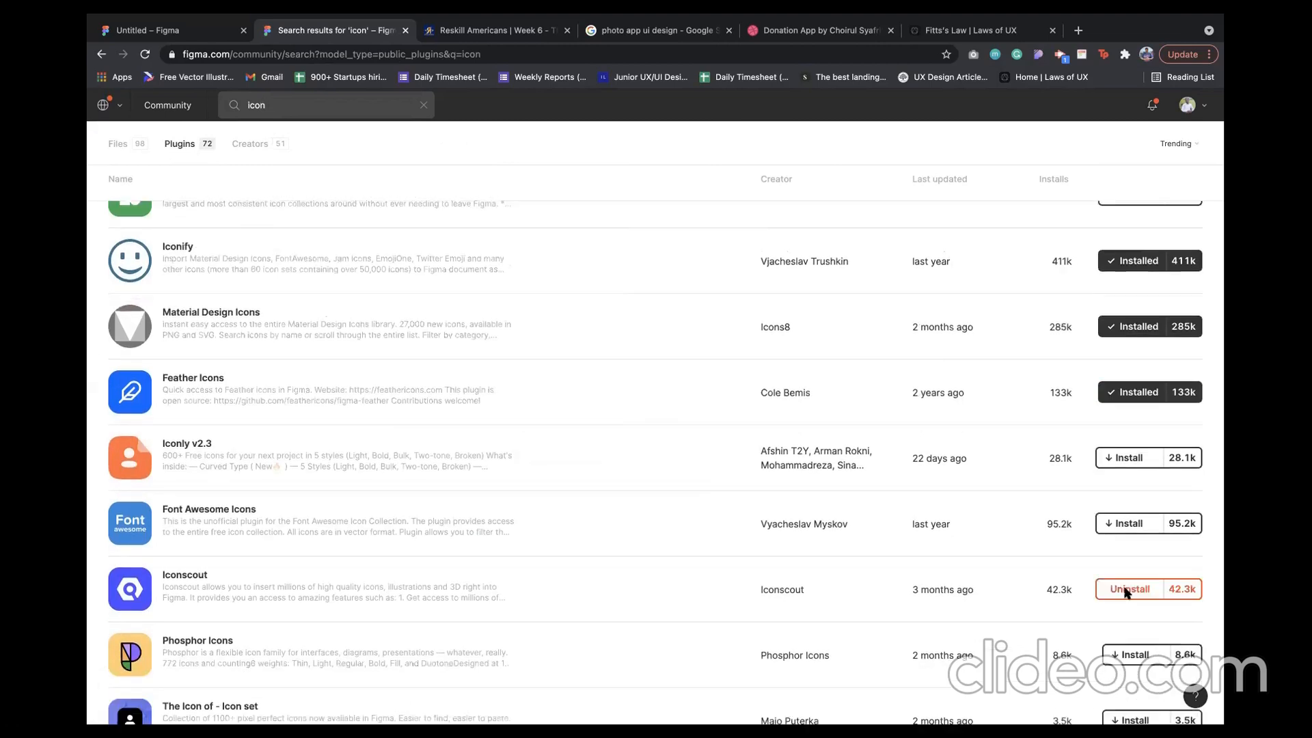
{"action": "scroll", "coordinate": [559, 523], "scroll_direction": "down", "scroll_amount": 6}
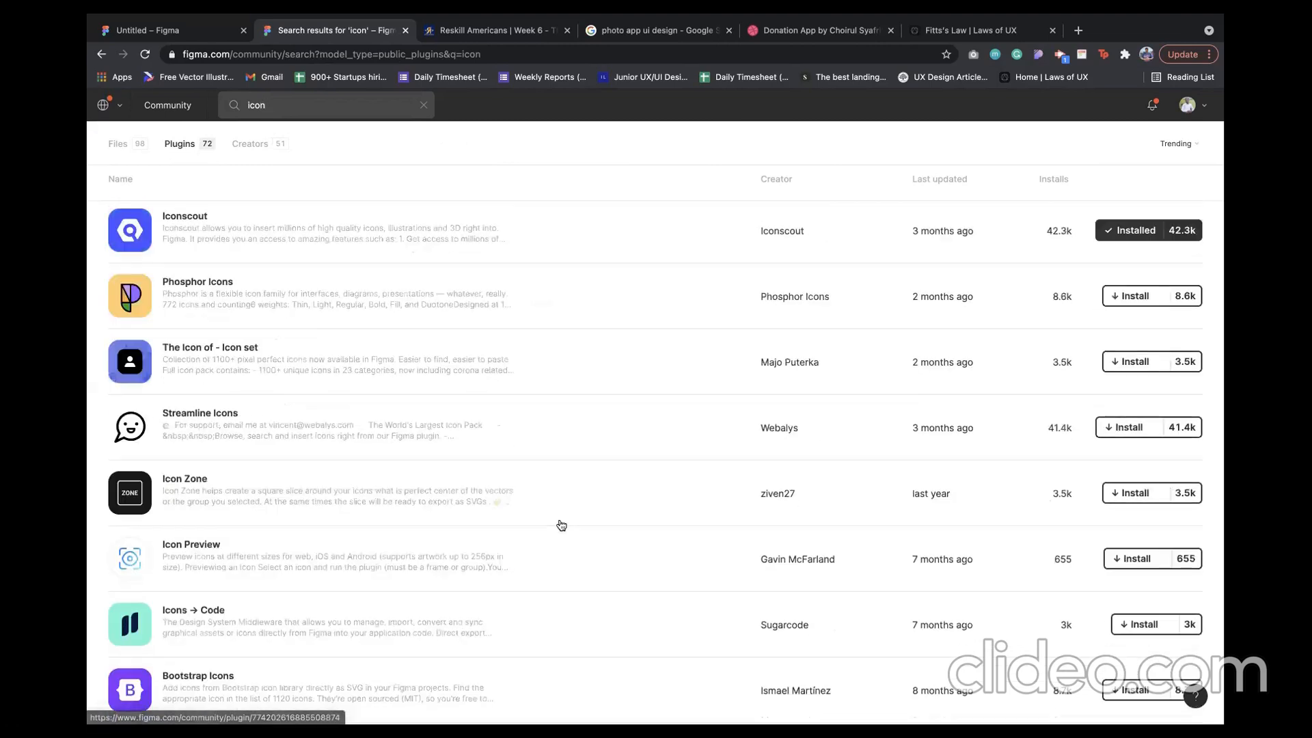
{"action": "scroll", "coordinate": [561, 525], "scroll_direction": "up", "scroll_amount": 7}
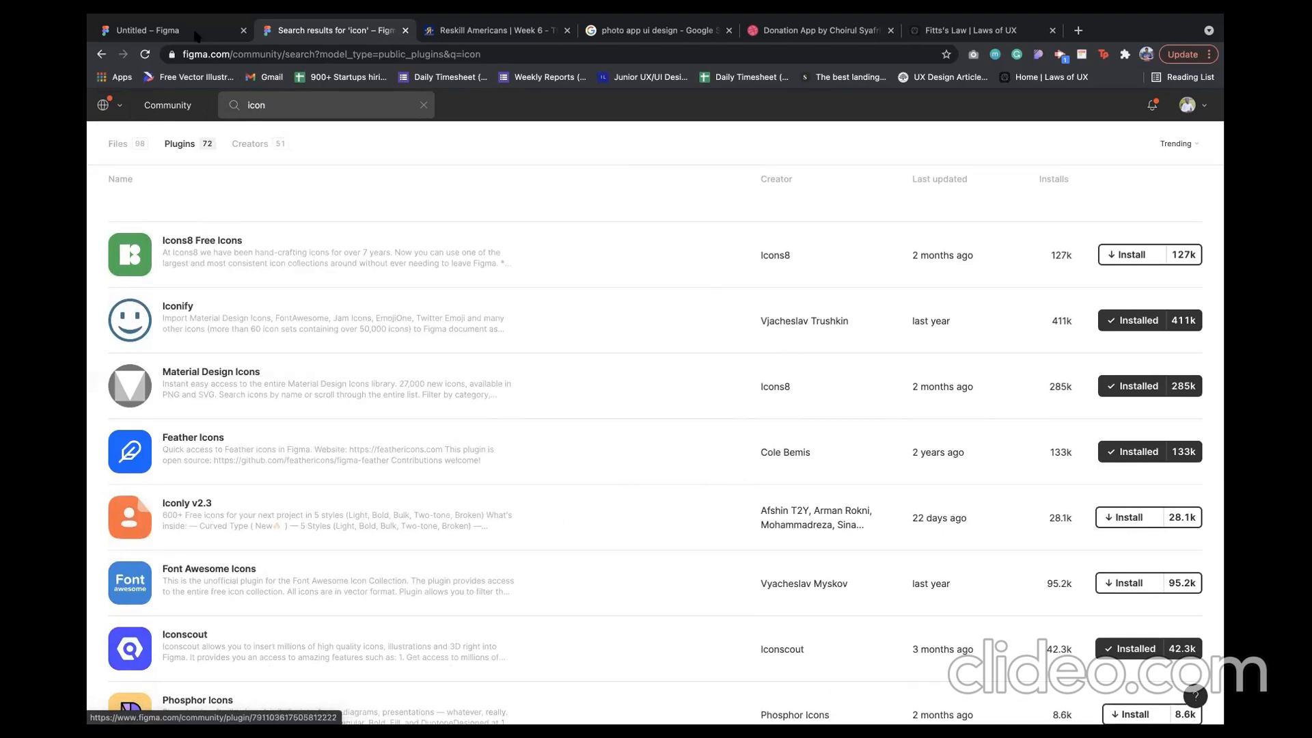
- Return to the Untitled design file and run the Iconify plugin from the installed plugins
{"action": "left_click", "coordinate": [198, 35]}
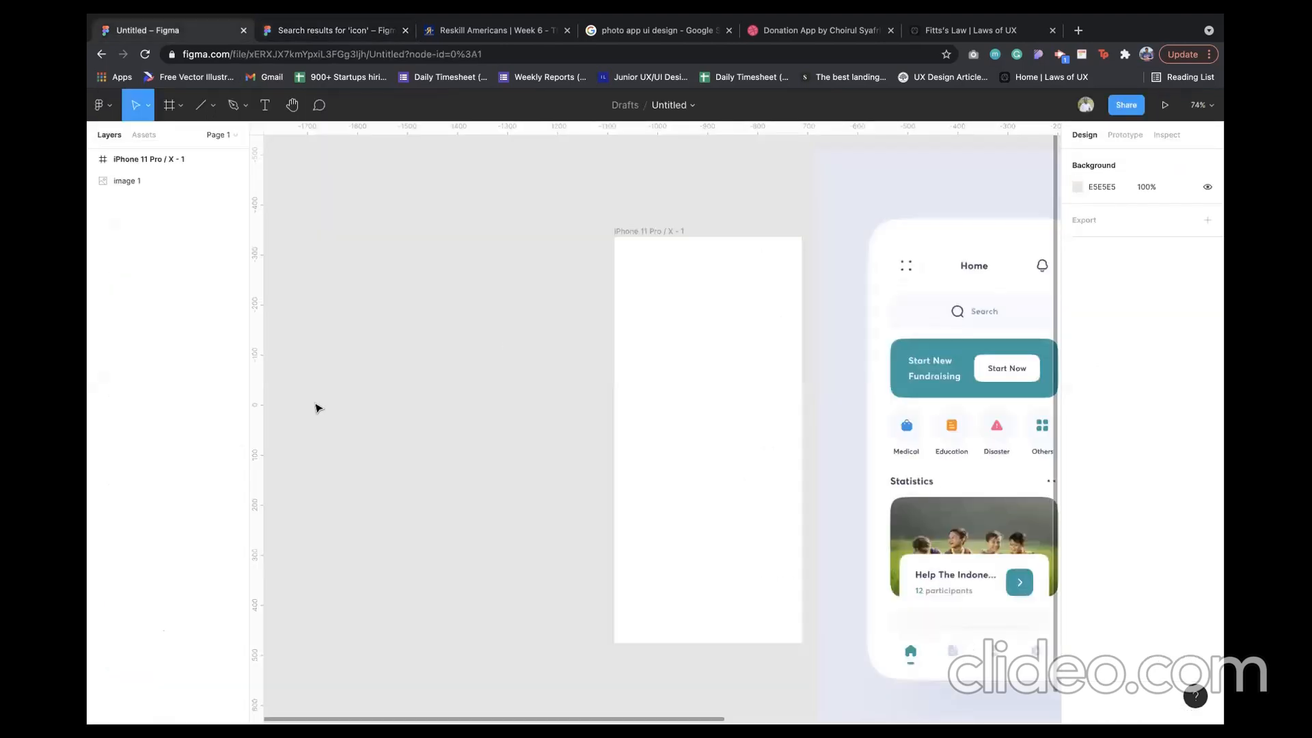
{"action": "right_click", "coordinate": [316, 403]}
{"action": "mouse_move", "coordinate": [426, 445]}
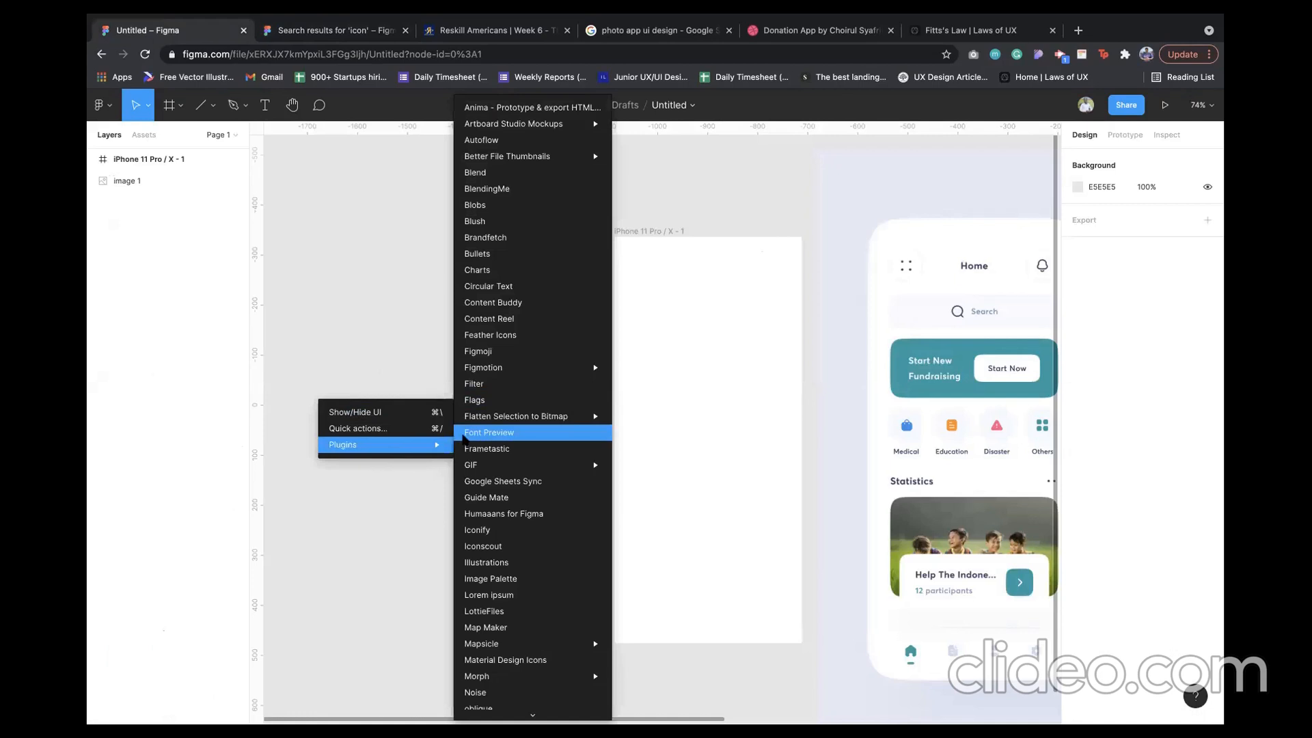
{"action": "scroll", "coordinate": [533, 697], "scroll_direction": "down", "scroll_amount": 3}
{"action": "scroll", "coordinate": [533, 697], "scroll_direction": "down", "scroll_amount": 3}
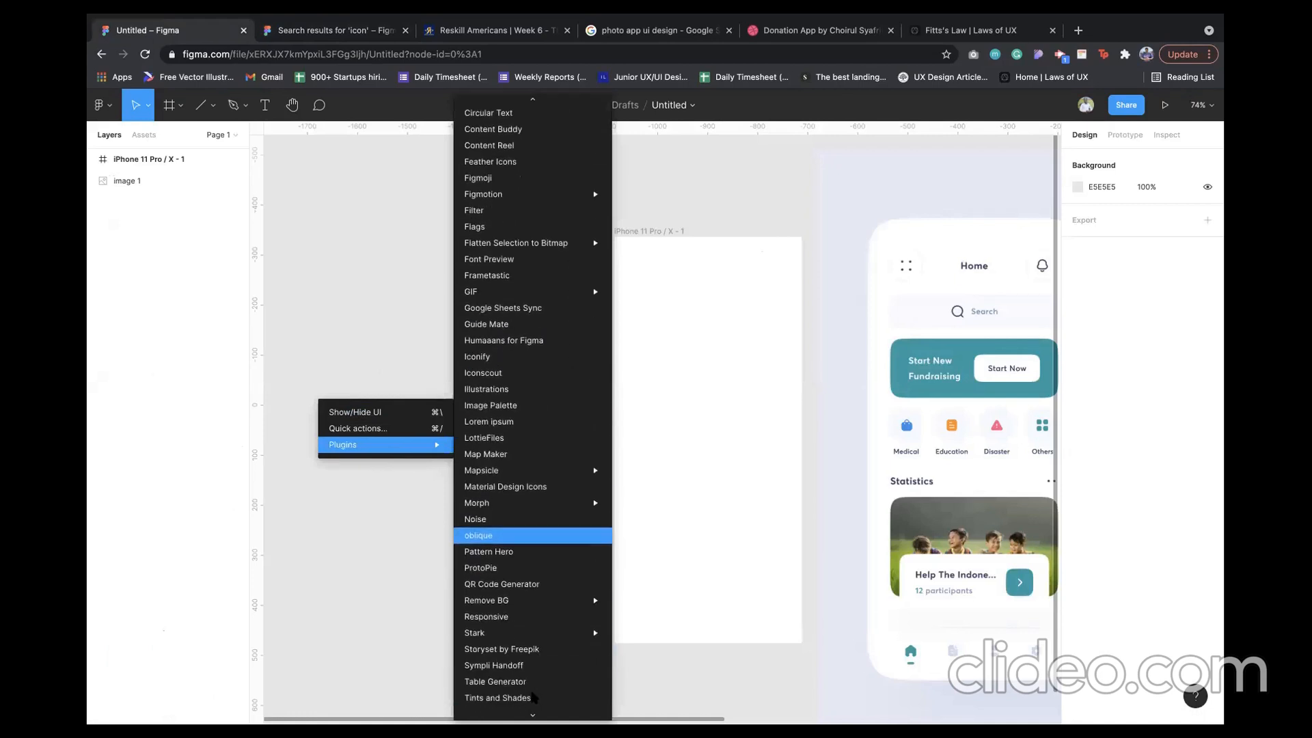
{"action": "scroll", "coordinate": [548, 588], "scroll_direction": "up", "scroll_amount": 5}
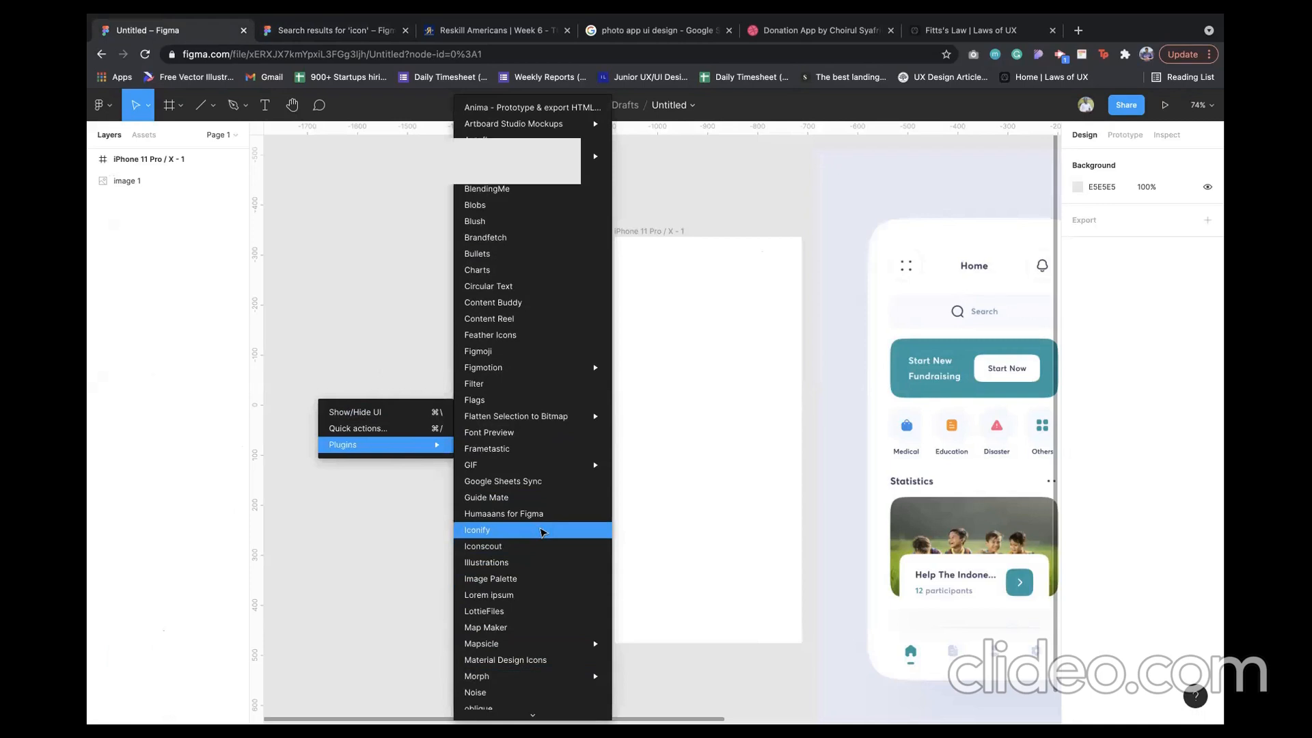
{"action": "left_click", "coordinate": [542, 530]}
{"action": "scroll", "coordinate": [668, 460], "scroll_direction": "left", "scroll_amount": 3}
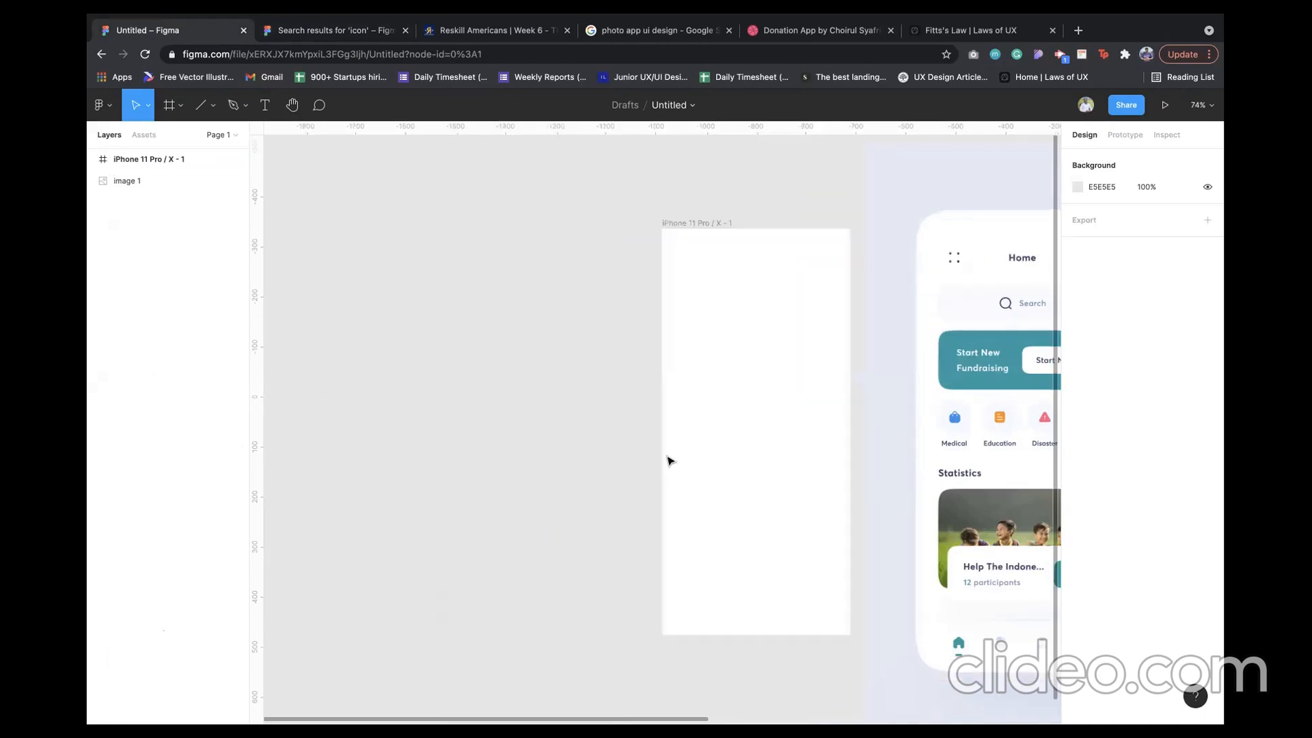
{"action": "scroll", "coordinate": [906, 354], "scroll_direction": "right", "scroll_amount": 4}
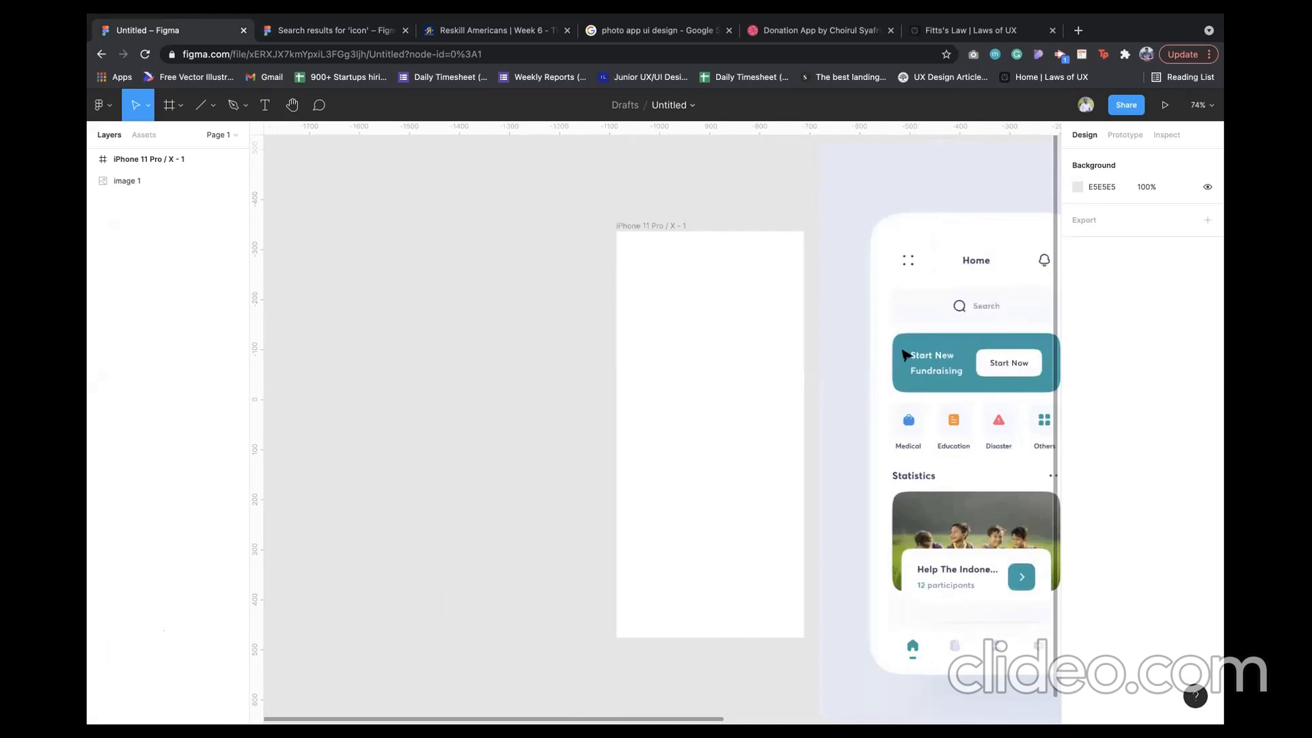
{"action": "left_click", "coordinate": [870, 267]}
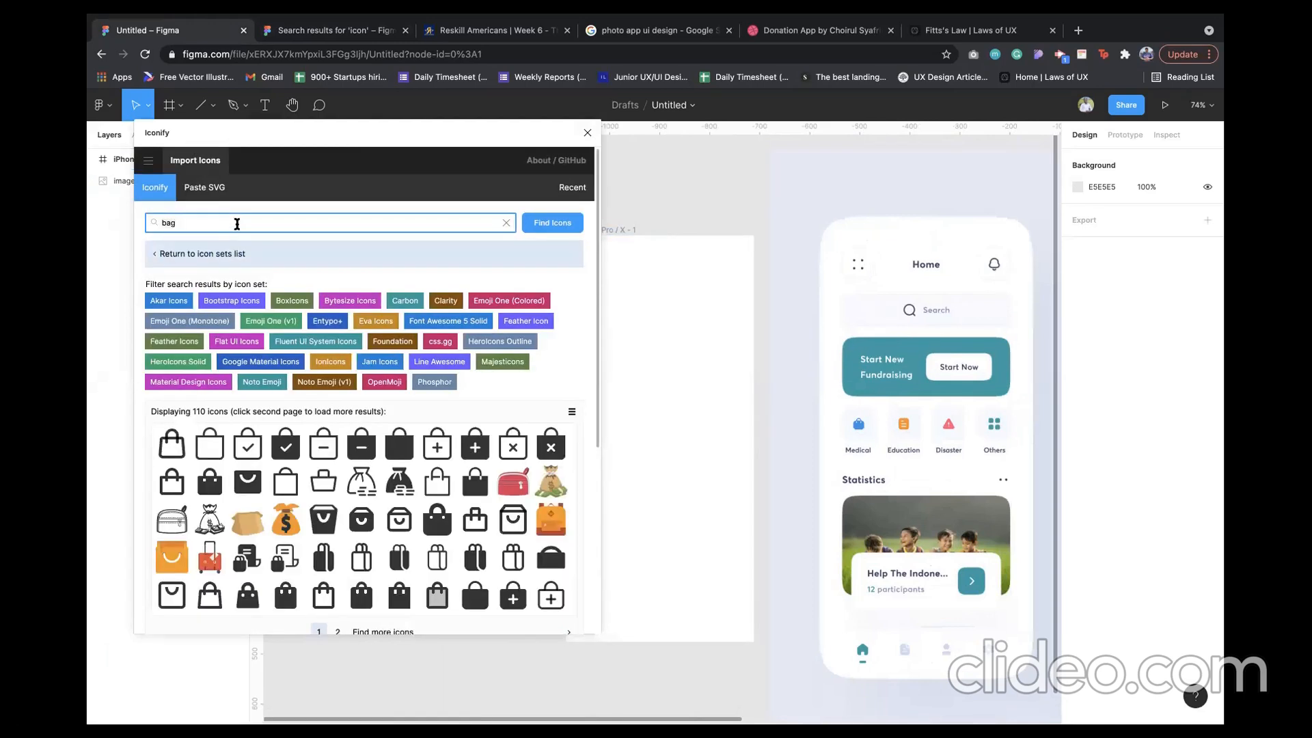
- Try to find a hamburger menu icon in Iconify by searching for "hambuger menu"
{"action": "type", "text": "ambuger menu"}
{"action": "key", "text": "Return"}
{"action": "key", "text": "BackSpace"}
{"action": "key", "text": "BackSpace"}
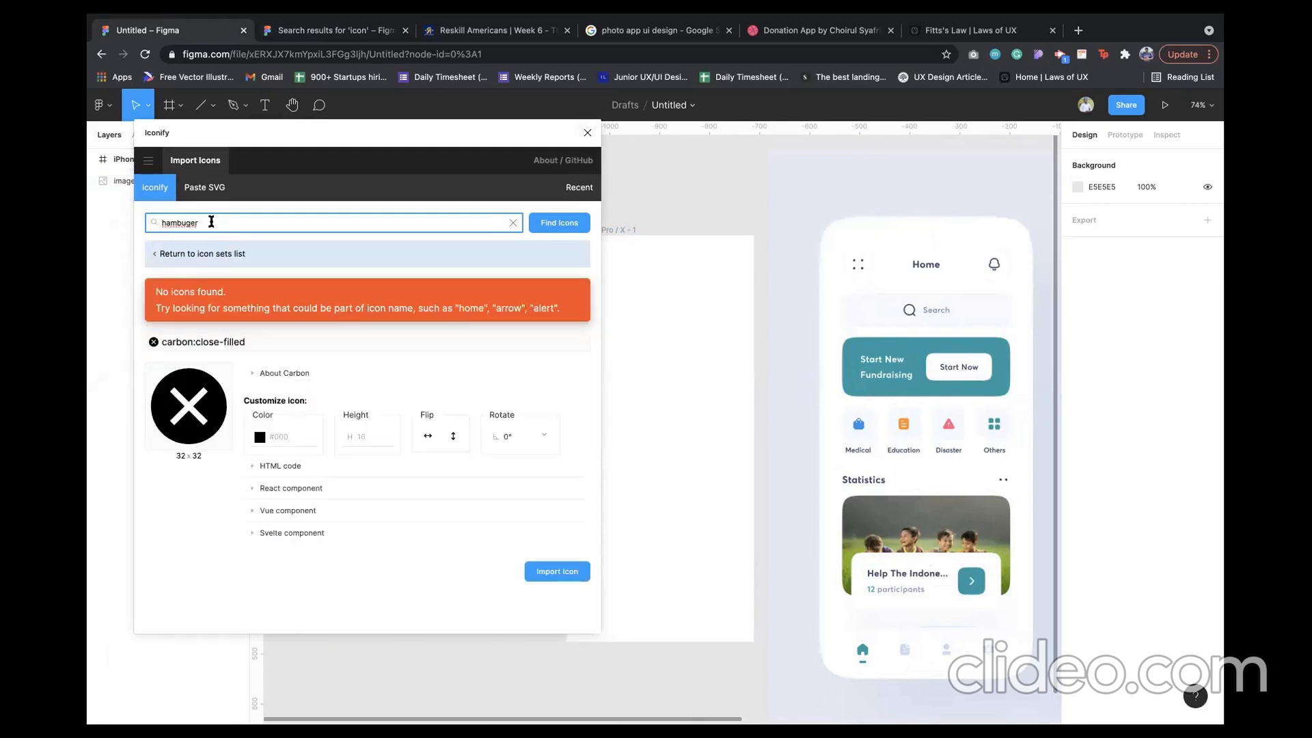
- Search Iconify for "menu" and choose the three-line eva:menu-outline icon
{"action": "key", "text": "super+a"}
{"action": "type", "text": "men"}
{"action": "key", "text": "Return"}
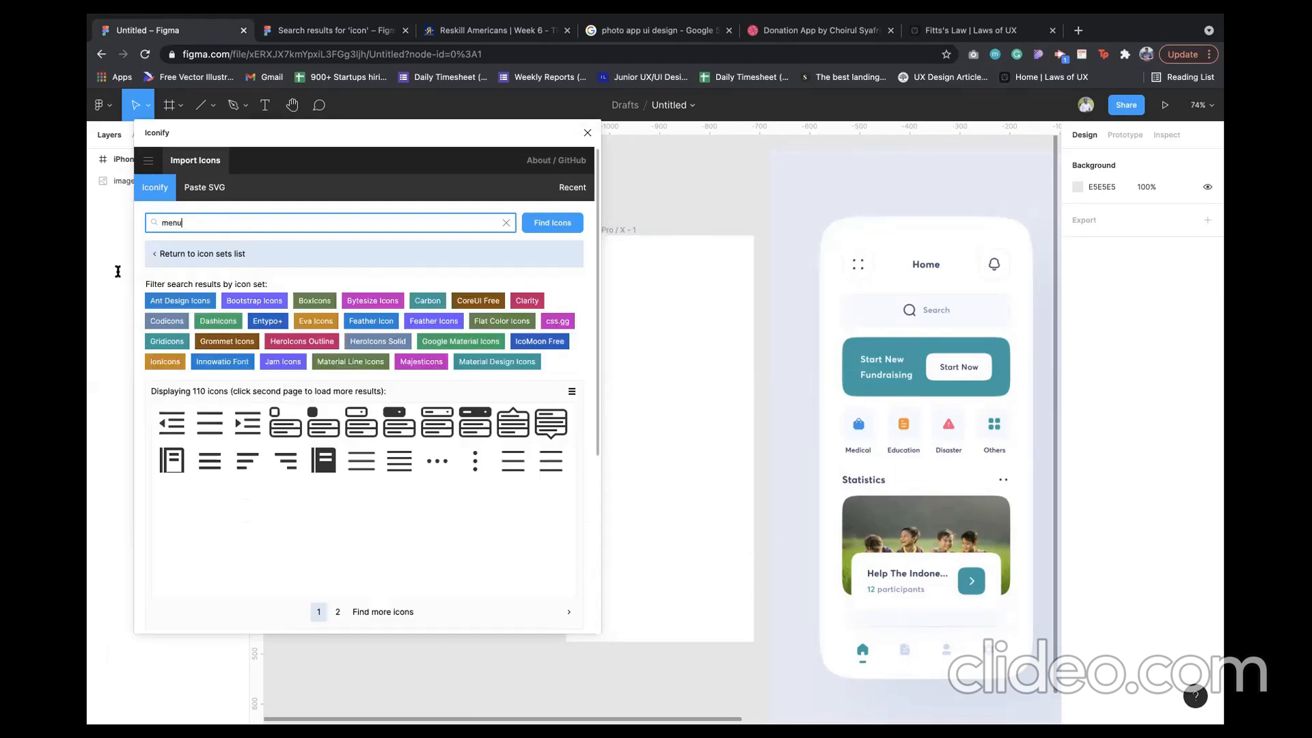
{"action": "scroll", "coordinate": [410, 513], "scroll_direction": "down", "scroll_amount": 2}
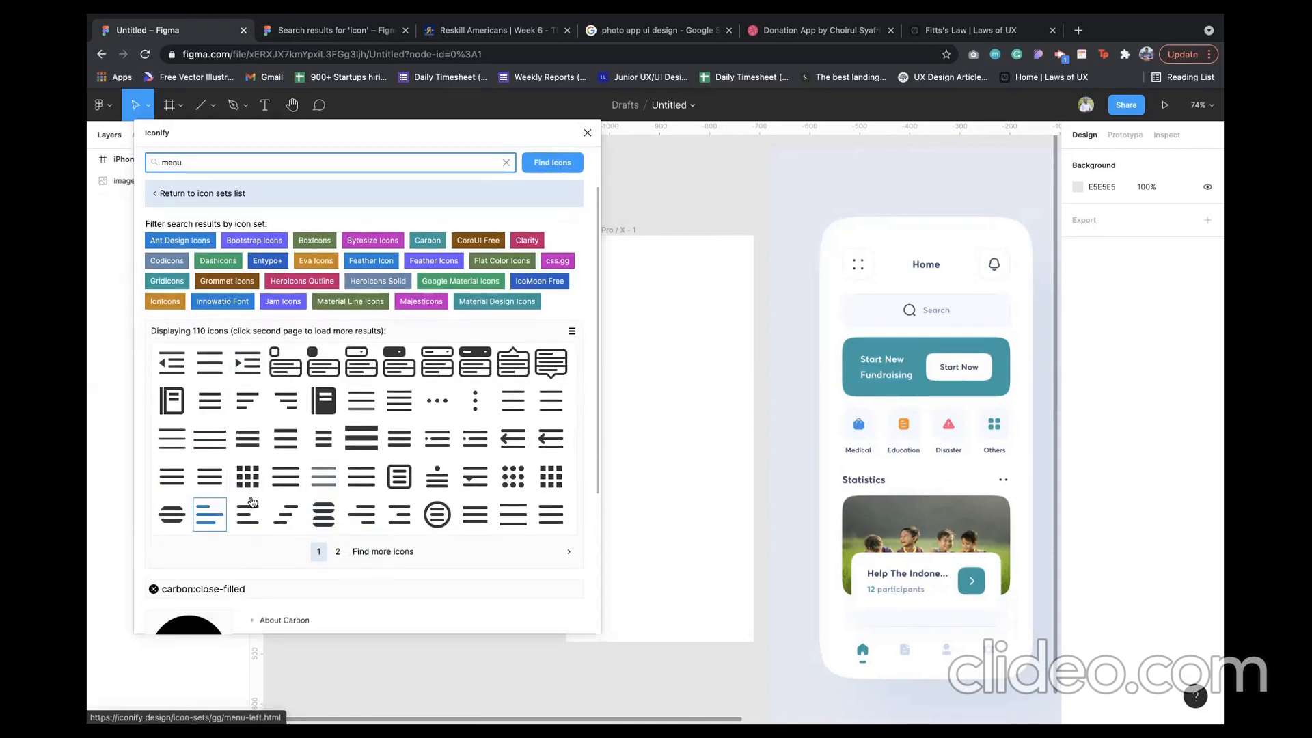
{"action": "left_click", "coordinate": [177, 526]}
{"action": "scroll", "coordinate": [256, 546], "scroll_direction": "down", "scroll_amount": 1}
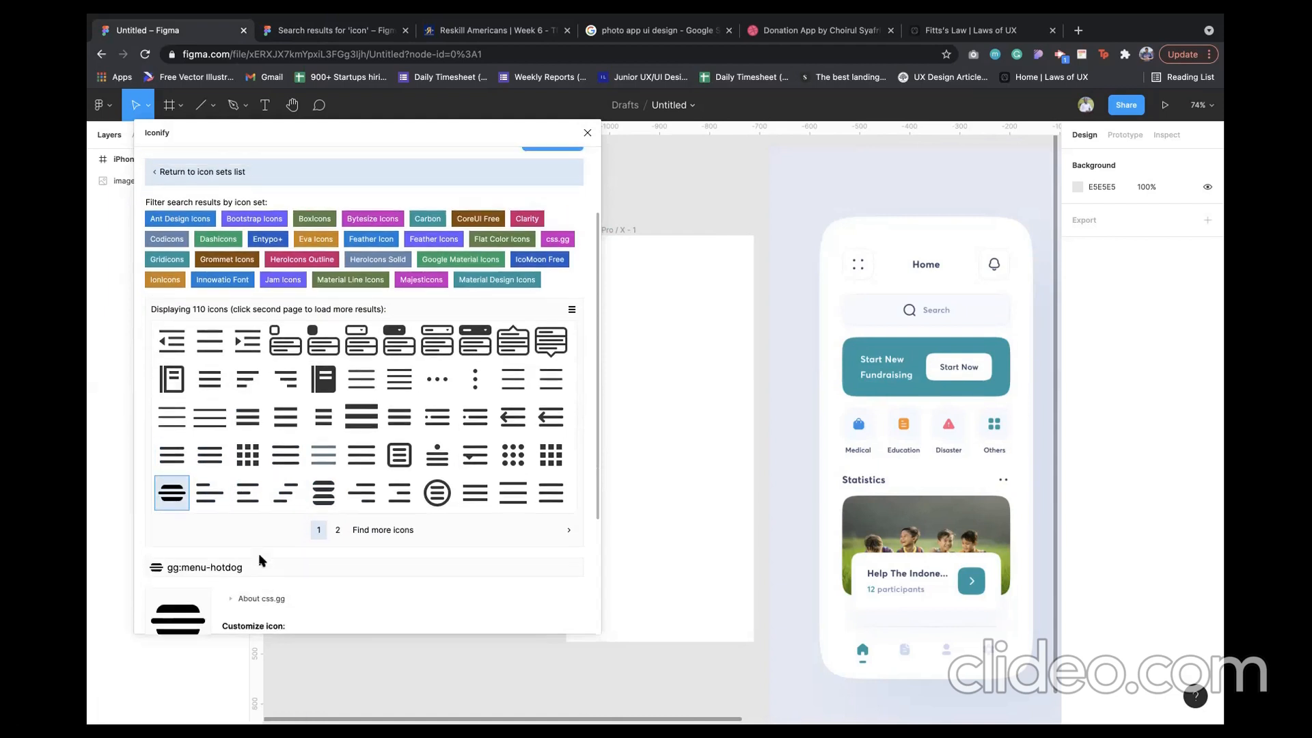
{"action": "scroll", "coordinate": [260, 557], "scroll_direction": "up", "scroll_amount": 1}
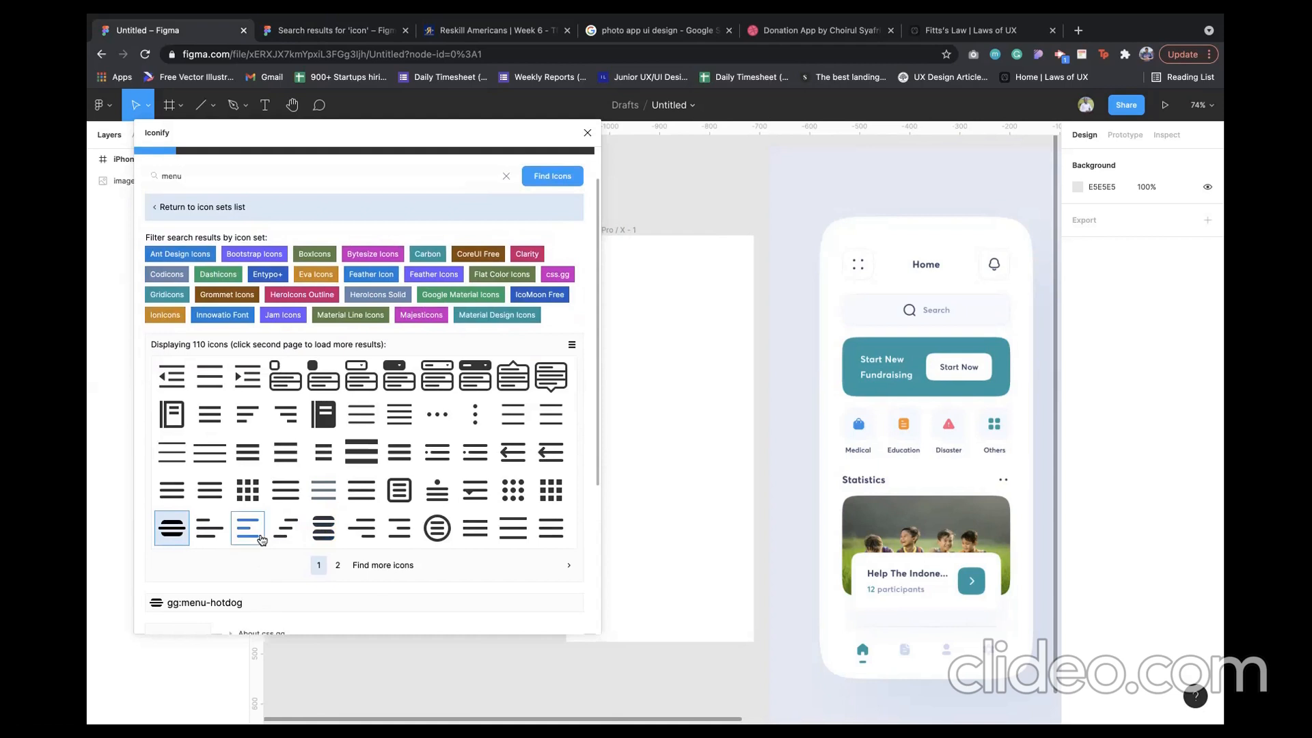
{"action": "left_click", "coordinate": [217, 502]}
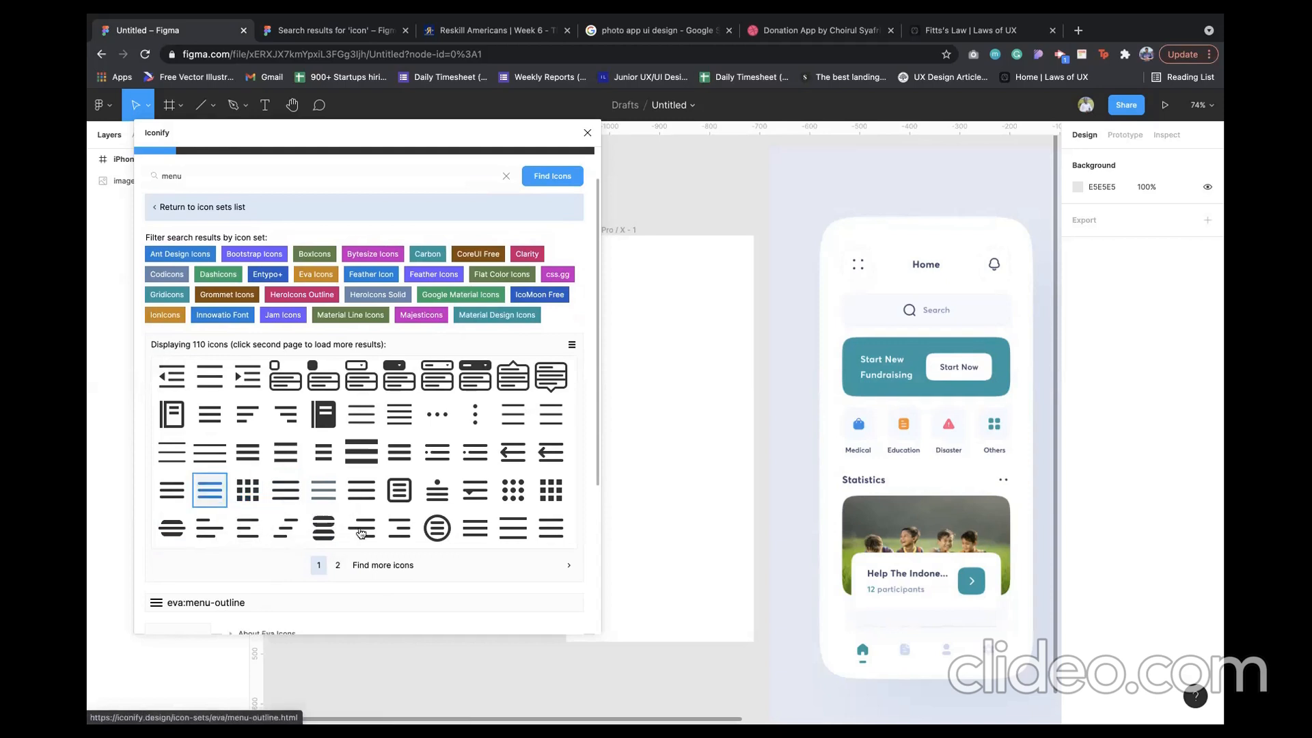
- Import the eva:menu-outline icon into the iPhone 11 Pro / X - 1 frame with Center and Middle alignment
{"action": "scroll", "coordinate": [361, 533], "scroll_direction": "down", "scroll_amount": 3}
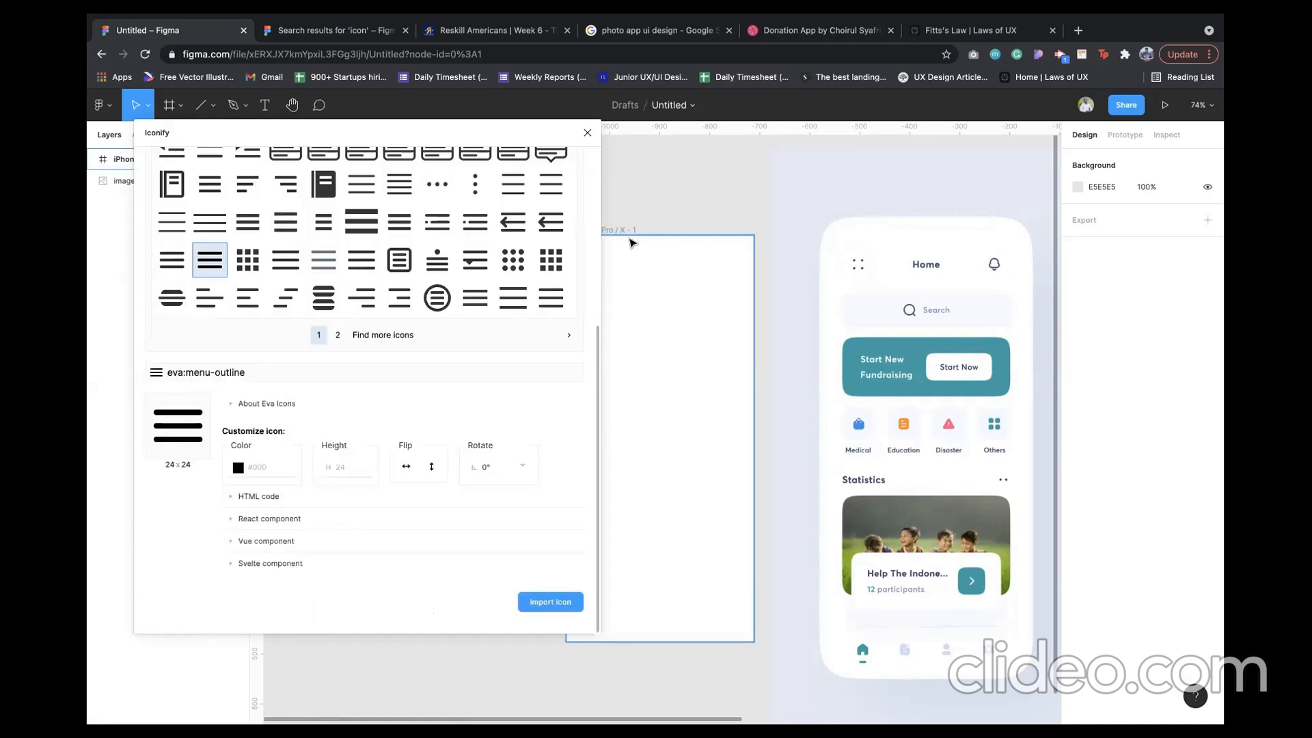
{"action": "left_click", "coordinate": [632, 243]}
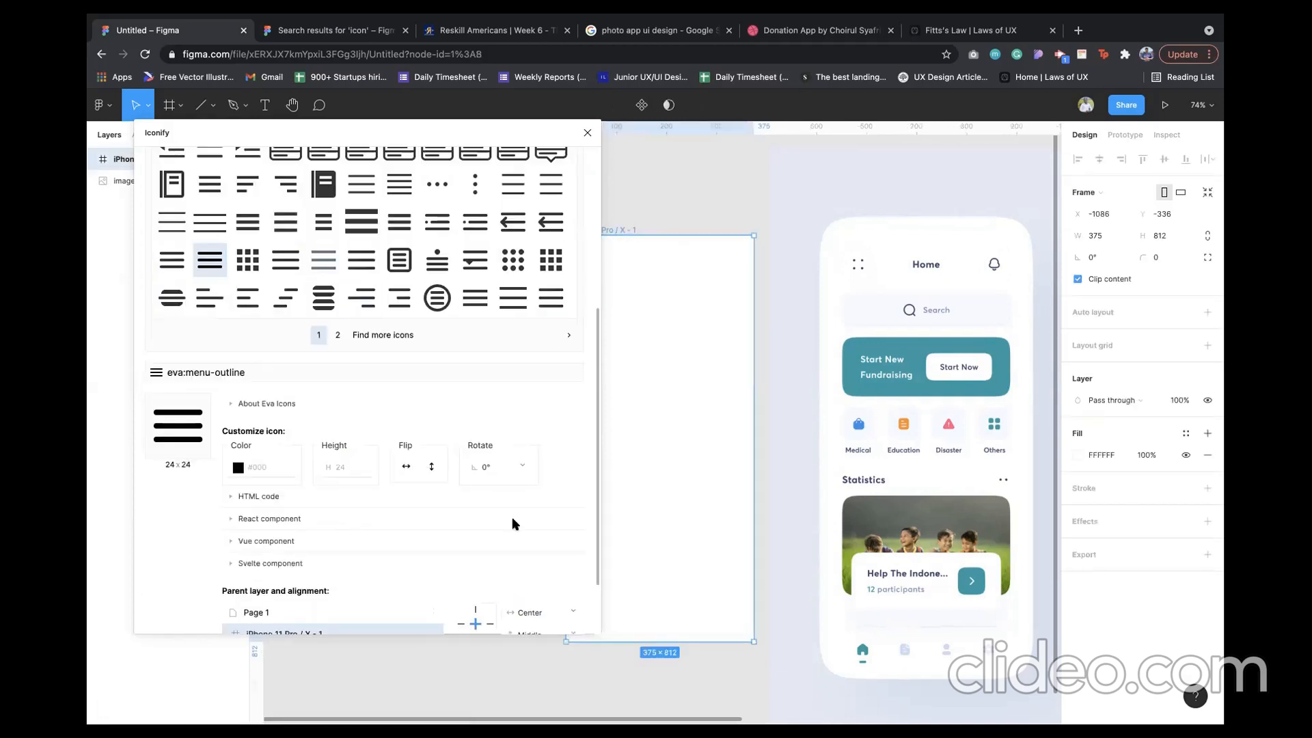
{"action": "scroll", "coordinate": [514, 523], "scroll_direction": "down", "scroll_amount": 2}
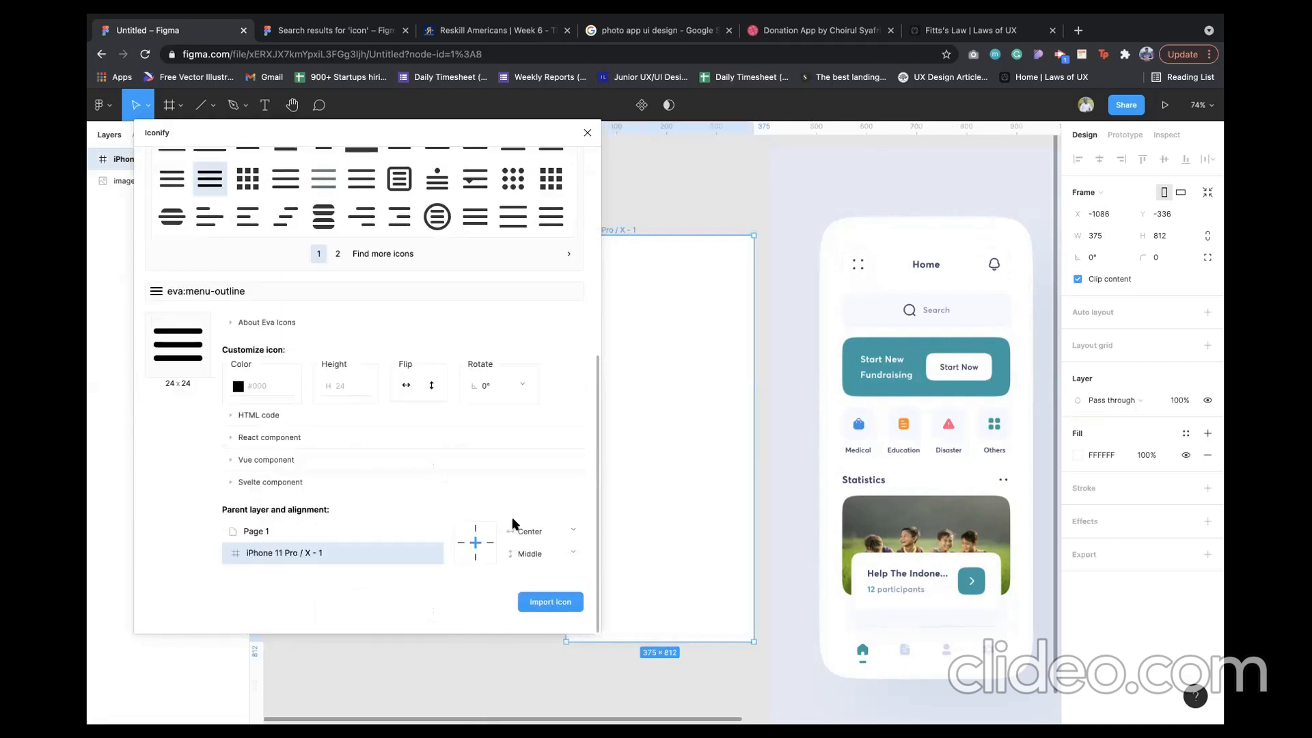
{"action": "left_click", "coordinate": [541, 601]}
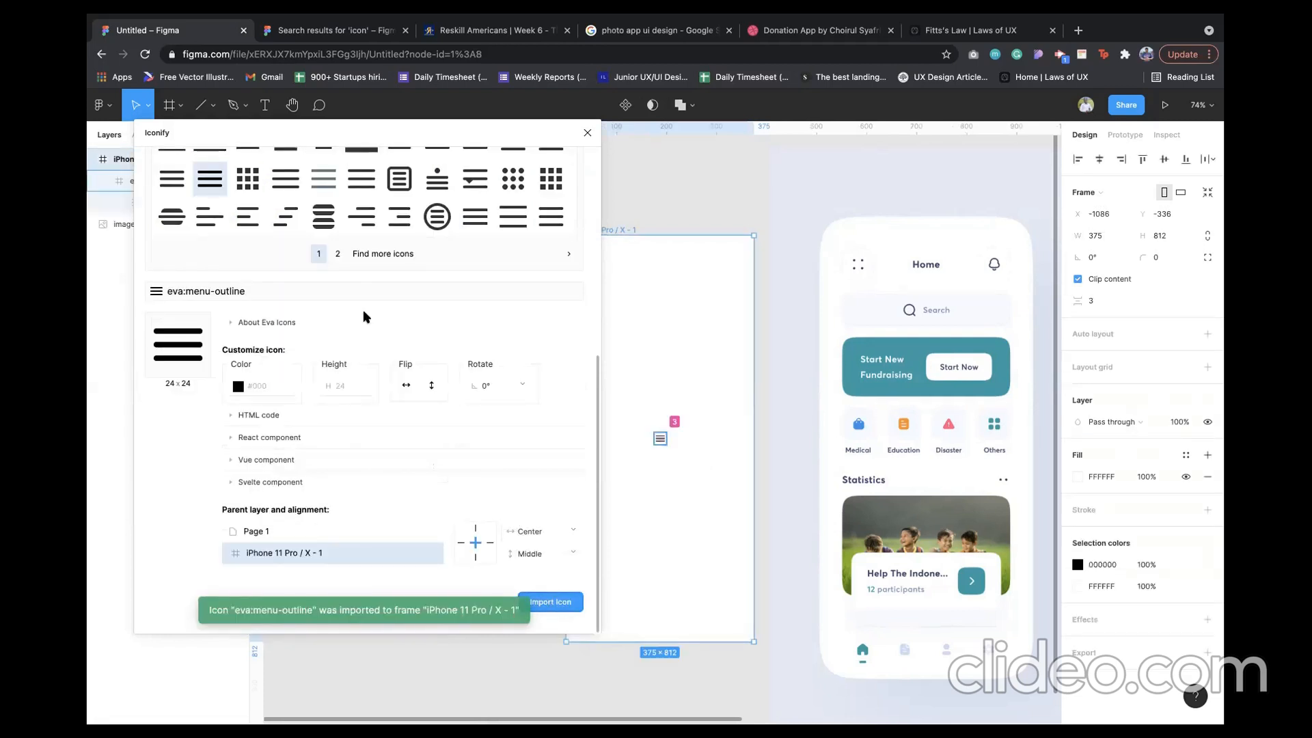
- Find the filled bell icon ri:notification-4-fill by searching for "notification" and import it into the iPhone frame
{"action": "scroll", "coordinate": [362, 310], "scroll_direction": "up", "scroll_amount": 5}
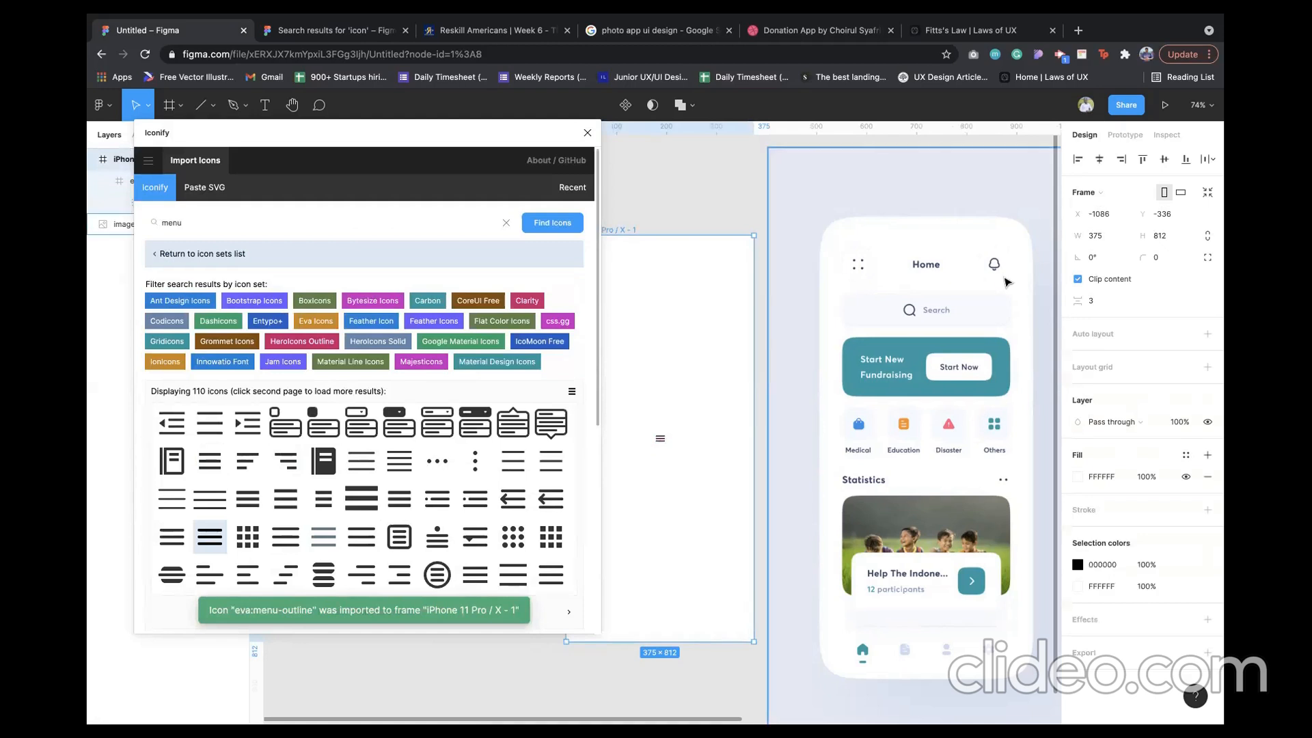
{"action": "left_click", "coordinate": [225, 225]}
{"action": "double_click", "coordinate": [225, 225]}
{"action": "type", "text": "n"}
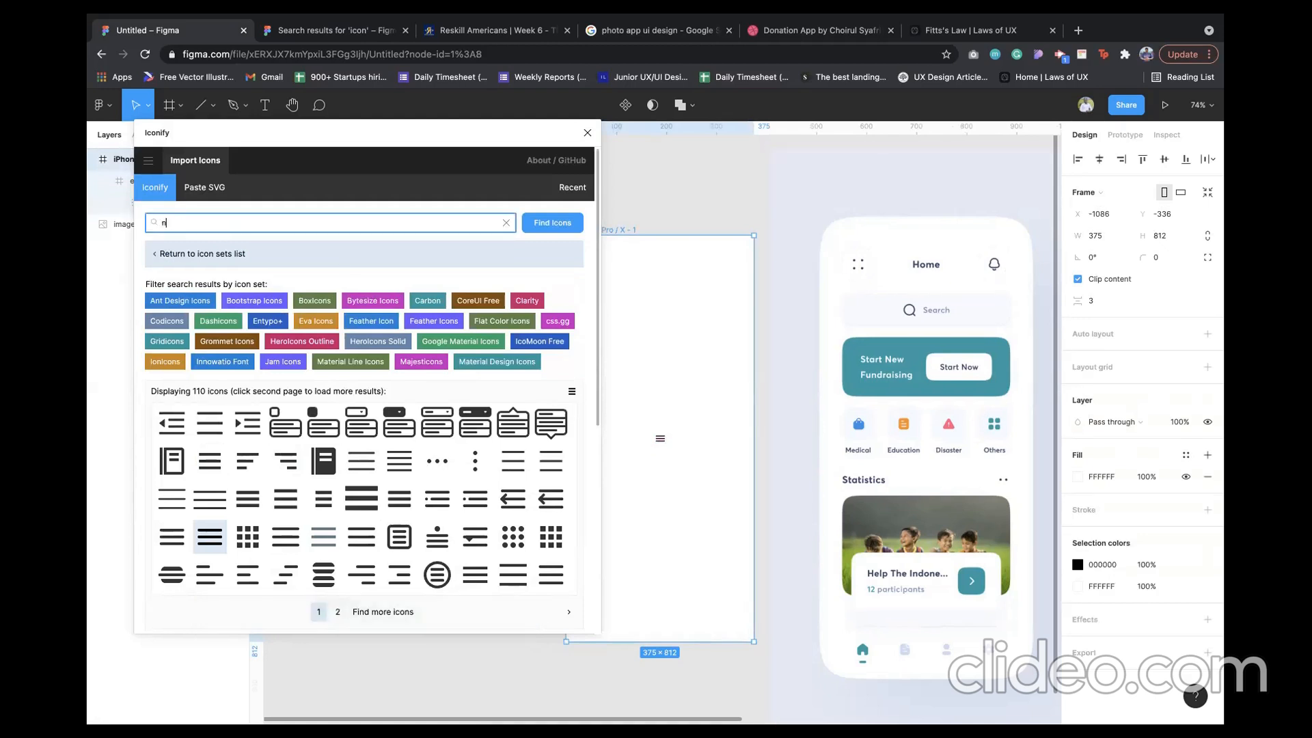
{"action": "type", "text": "otification"}
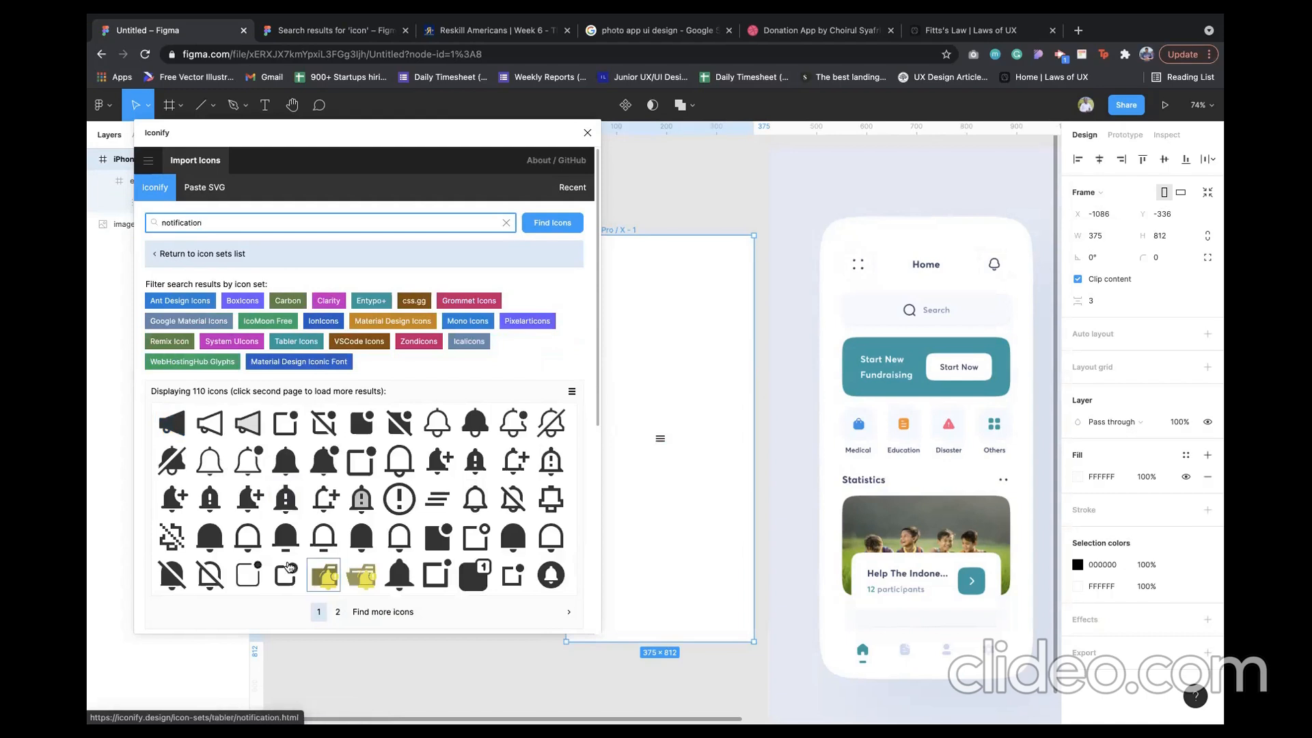
{"action": "left_click", "coordinate": [273, 572]}
{"action": "scroll", "coordinate": [273, 573], "scroll_direction": "down", "scroll_amount": 1}
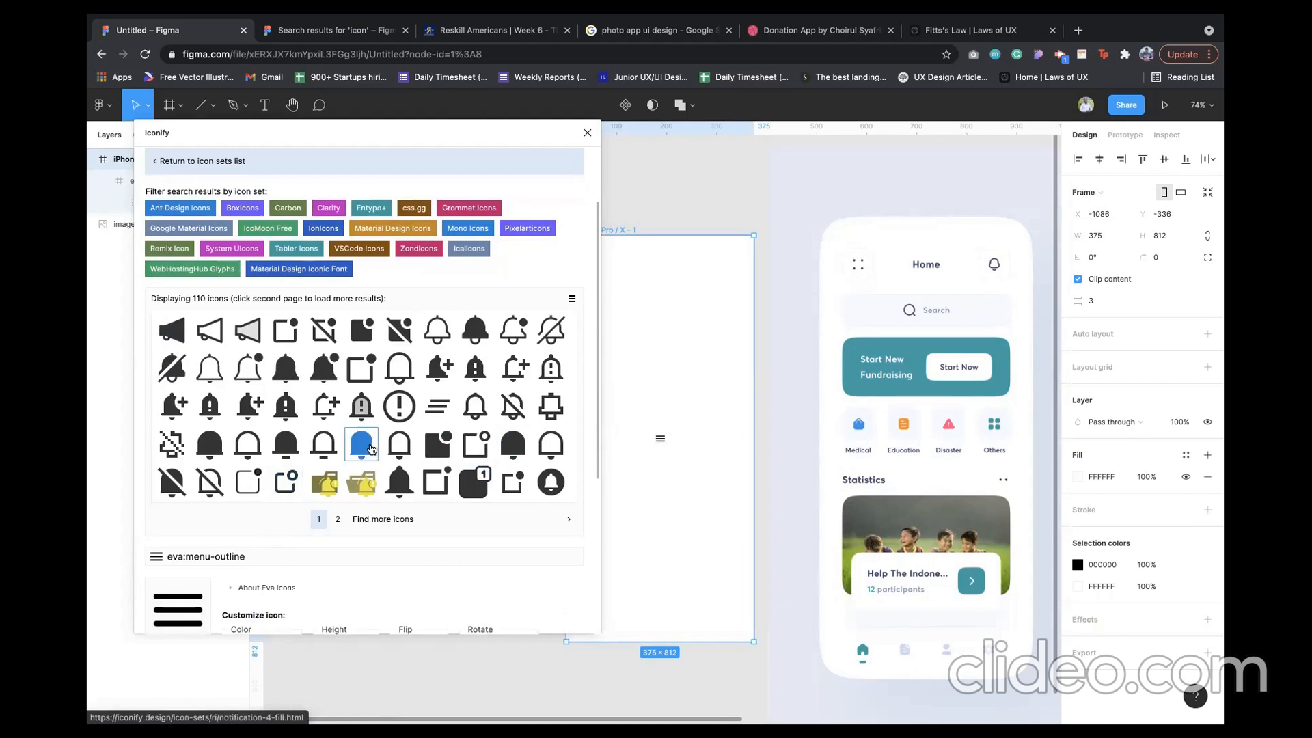
{"action": "left_click", "coordinate": [371, 448]}
{"action": "scroll", "coordinate": [403, 557], "scroll_direction": "down", "scroll_amount": 5}
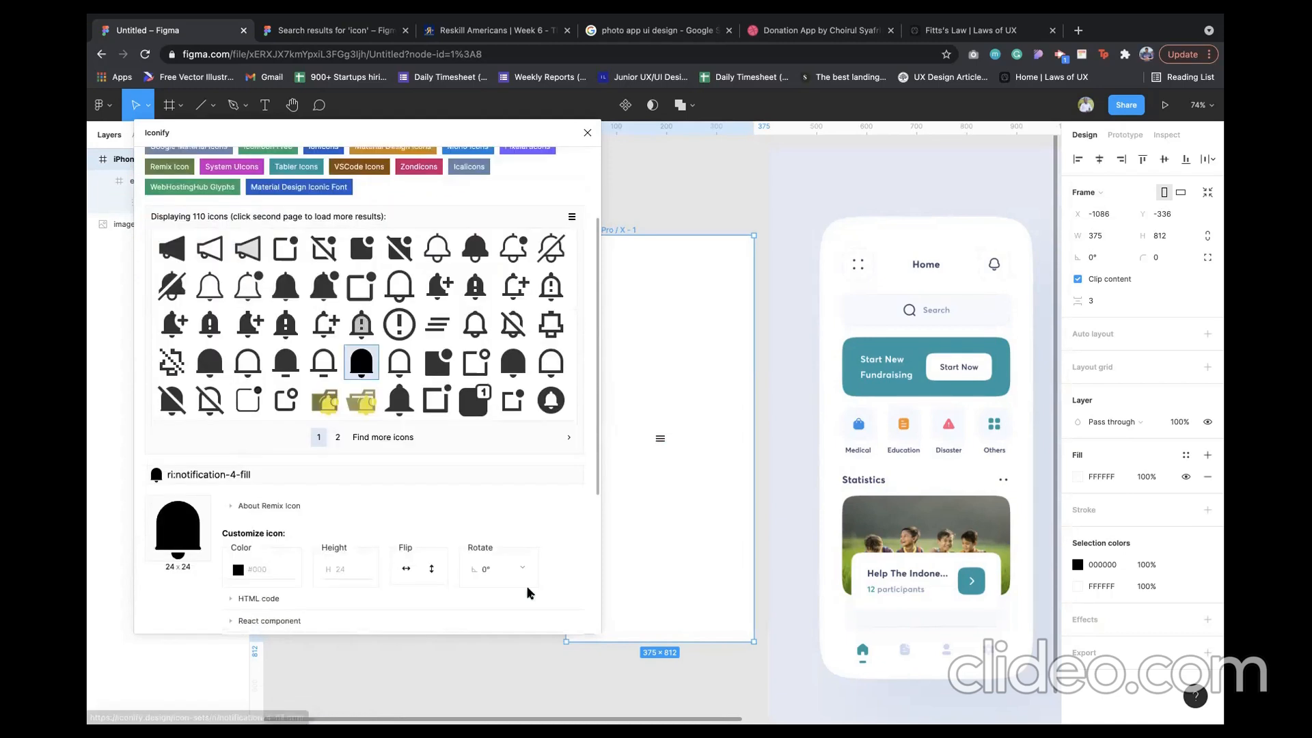
{"action": "left_click", "coordinate": [564, 601]}
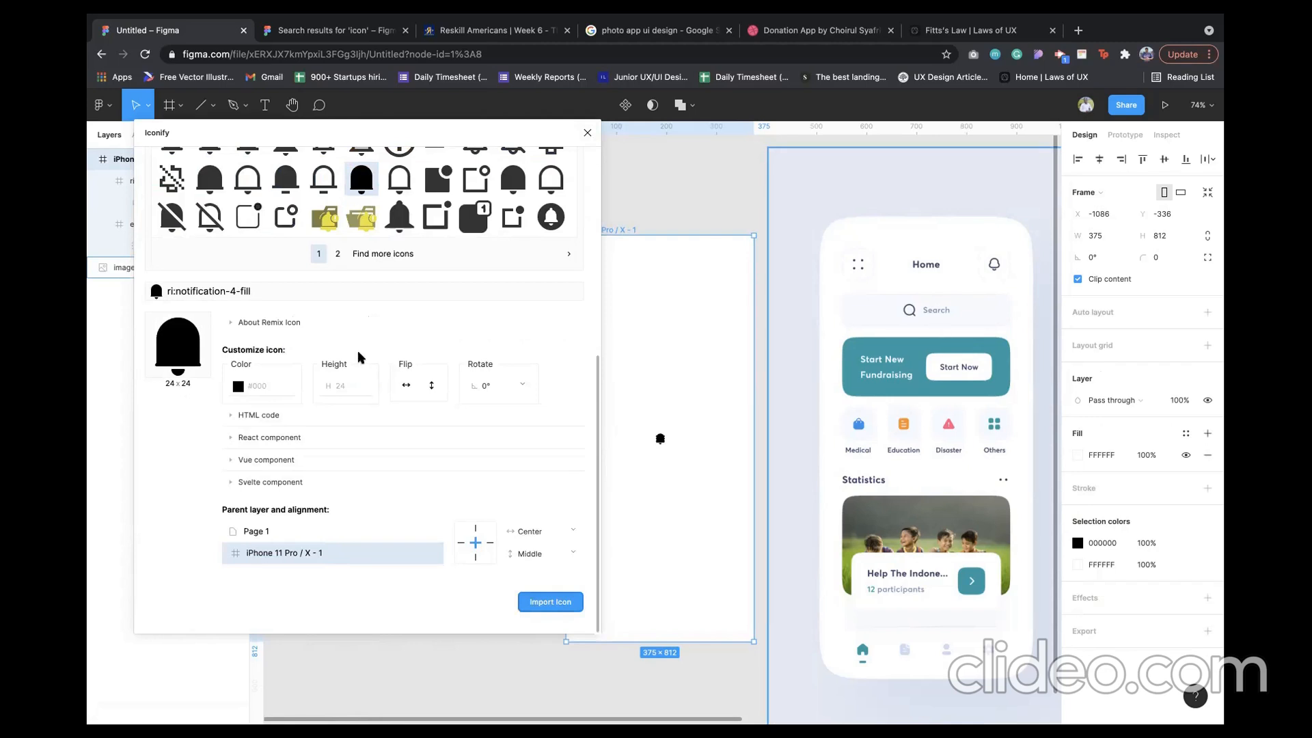
- Find the eva:search-fill icon by searching for "search", import it into the iPhone frame and close Iconify
{"action": "scroll", "coordinate": [358, 356], "scroll_direction": "up", "scroll_amount": 5}
{"action": "left_click", "coordinate": [213, 222]}
{"action": "double_click", "coordinate": [212, 222]}
{"action": "type", "text": "search"}
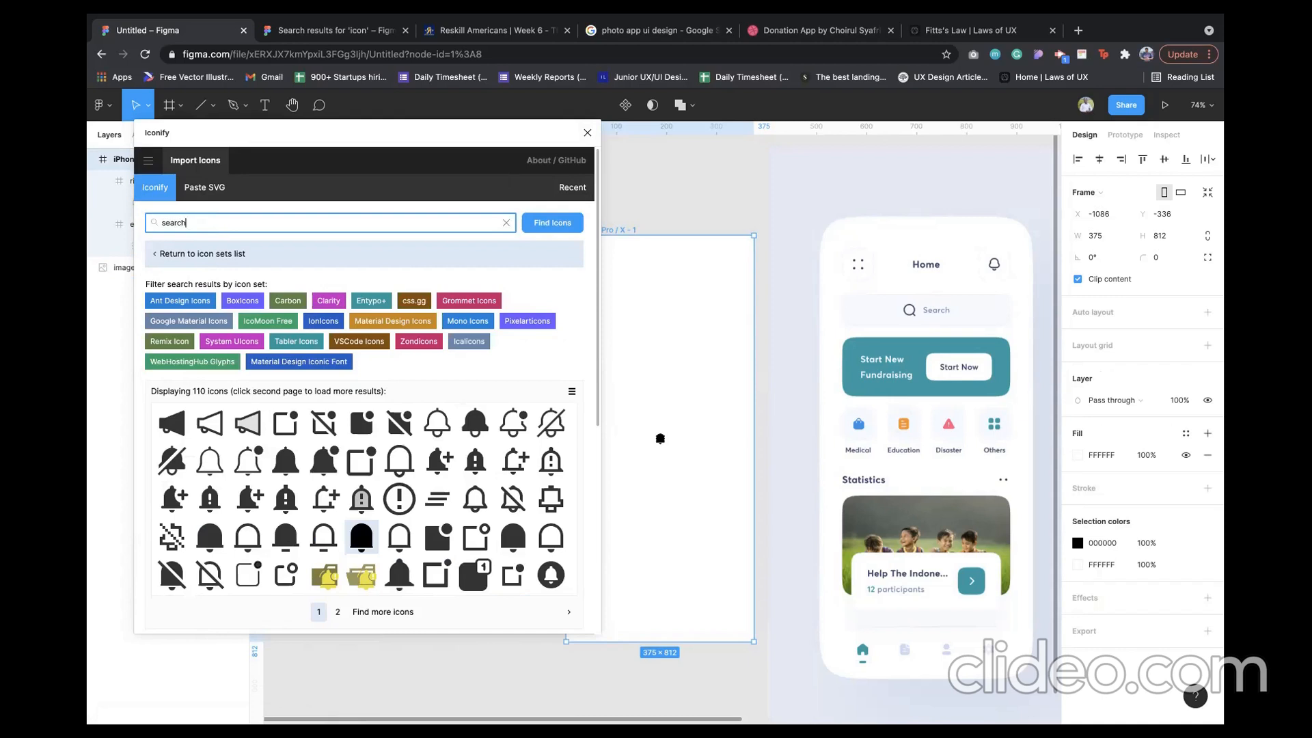
{"action": "key", "text": "Return"}
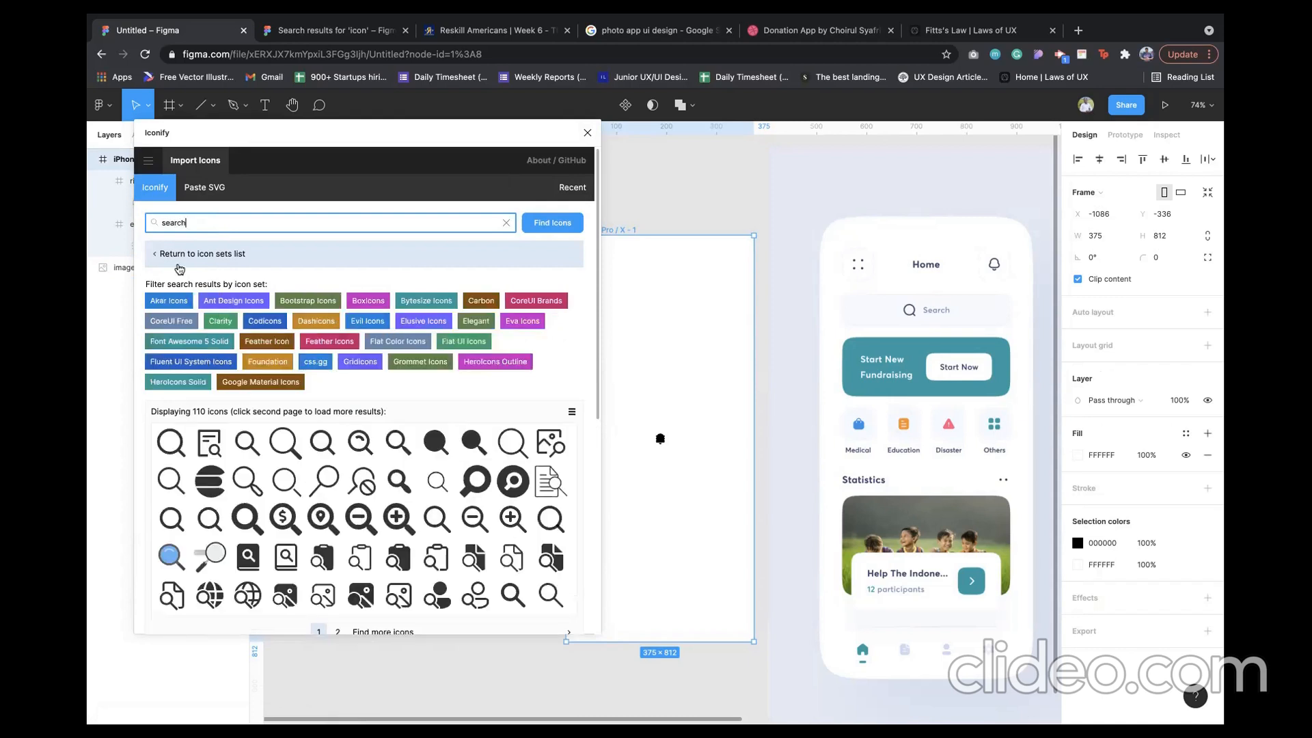
{"action": "left_click", "coordinate": [172, 520]}
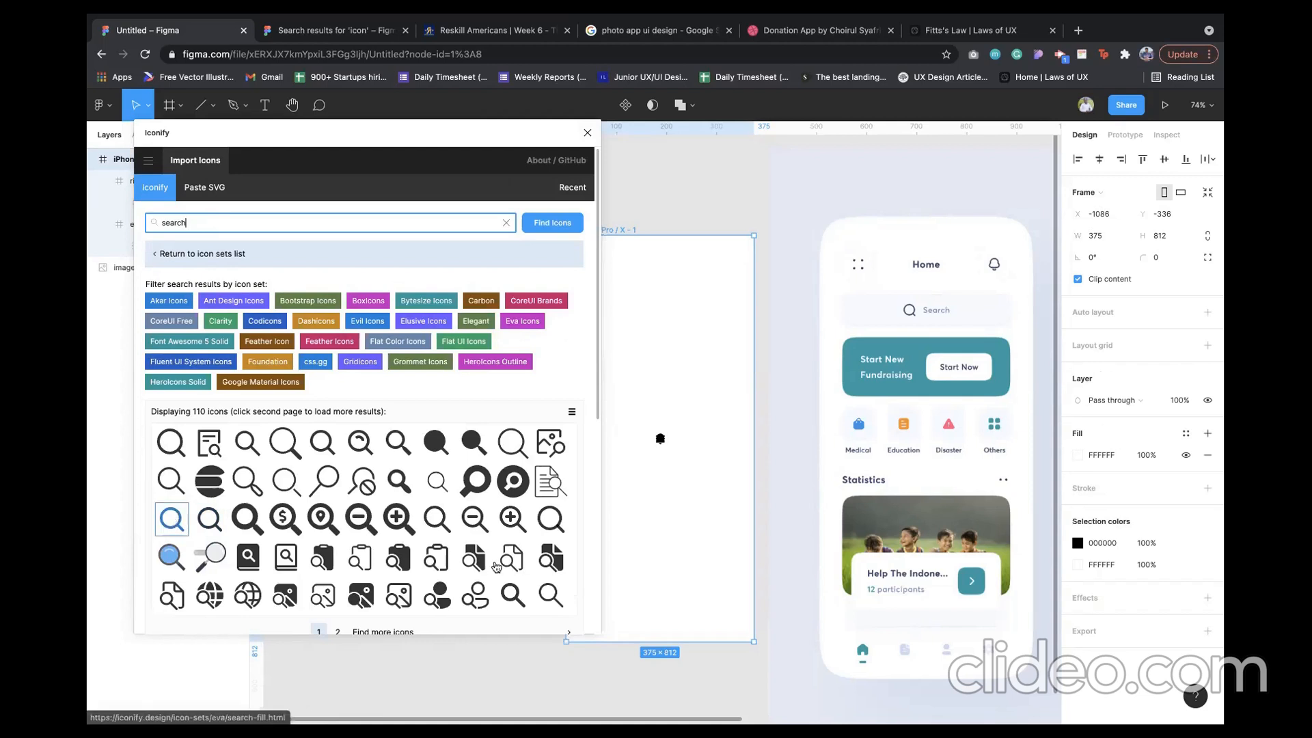
{"action": "scroll", "coordinate": [513, 567], "scroll_direction": "down", "scroll_amount": 5}
{"action": "left_click", "coordinate": [559, 603]}
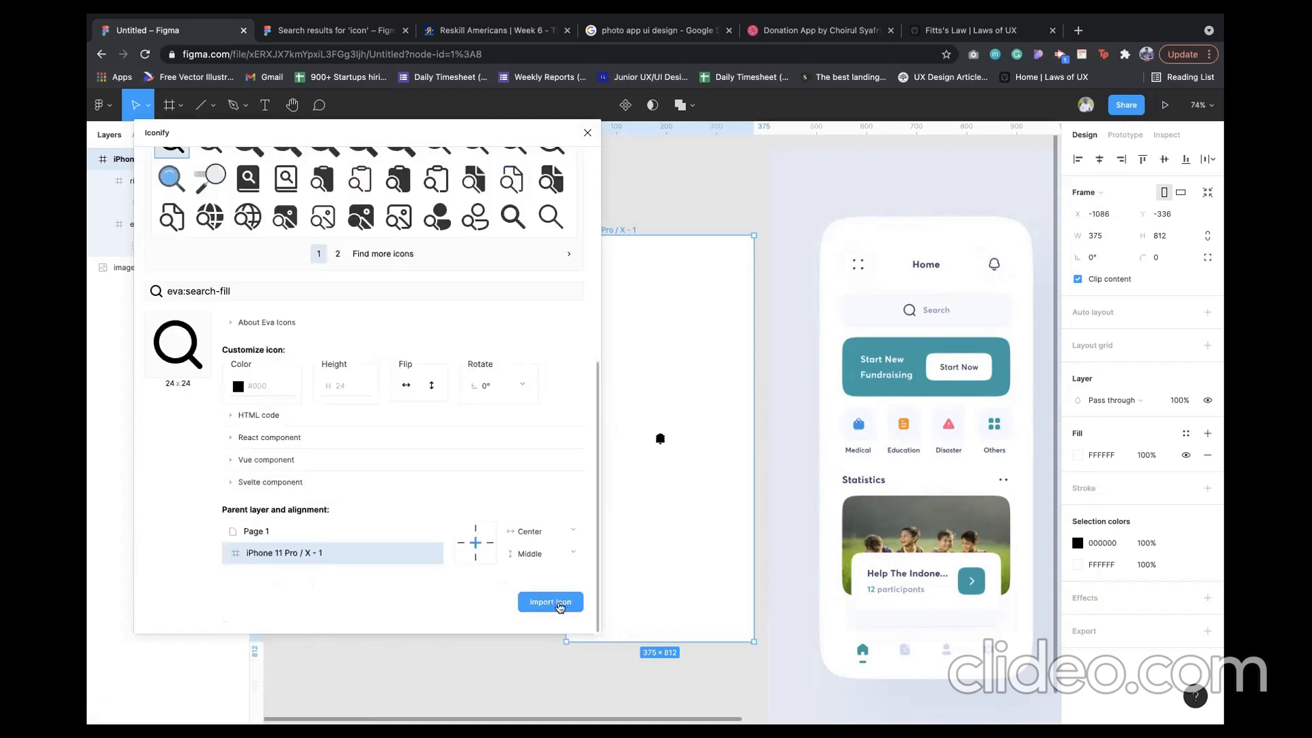
{"action": "left_click", "coordinate": [587, 132]}
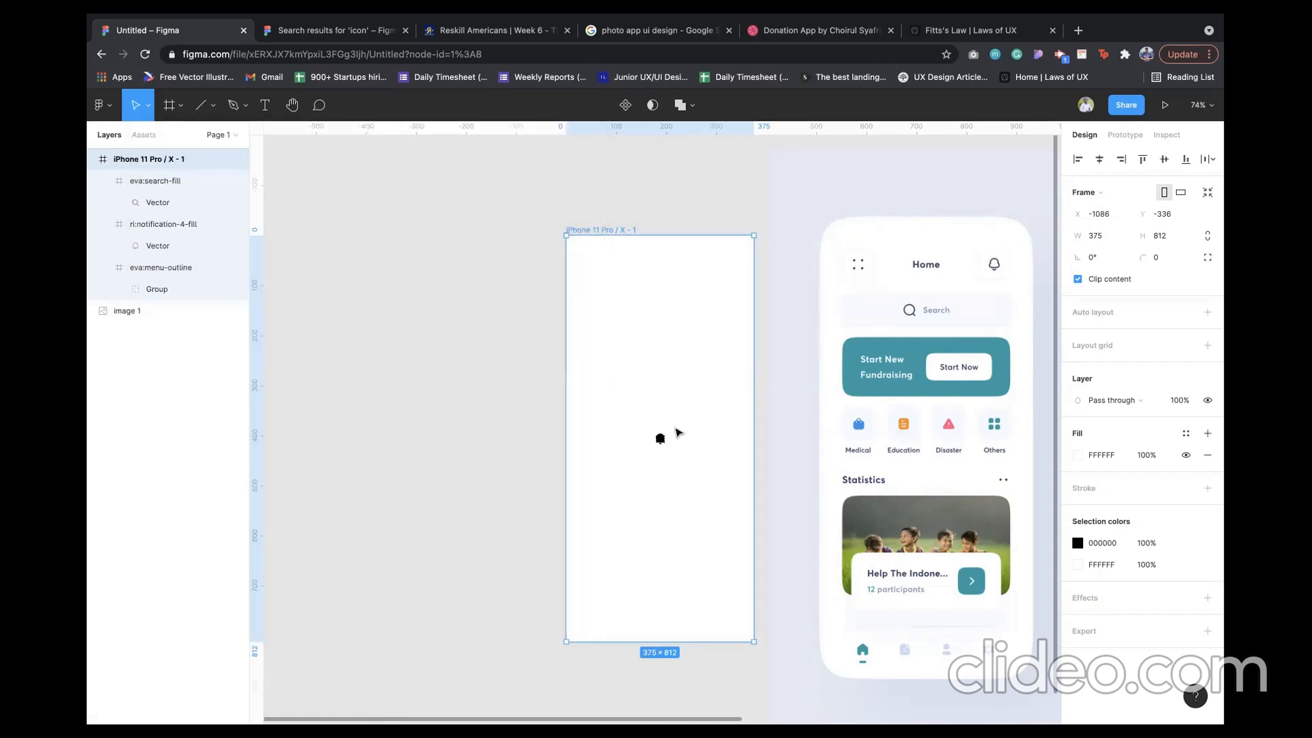
- Separate the stacked icons in the iPhone frame, moving the search icon right of the menu icon and the bell left of it
{"action": "scroll", "coordinate": [678, 432], "scroll_direction": "up", "scroll_amount": 3}
{"action": "scroll", "coordinate": [673, 448], "scroll_direction": "up", "scroll_amount": 5}
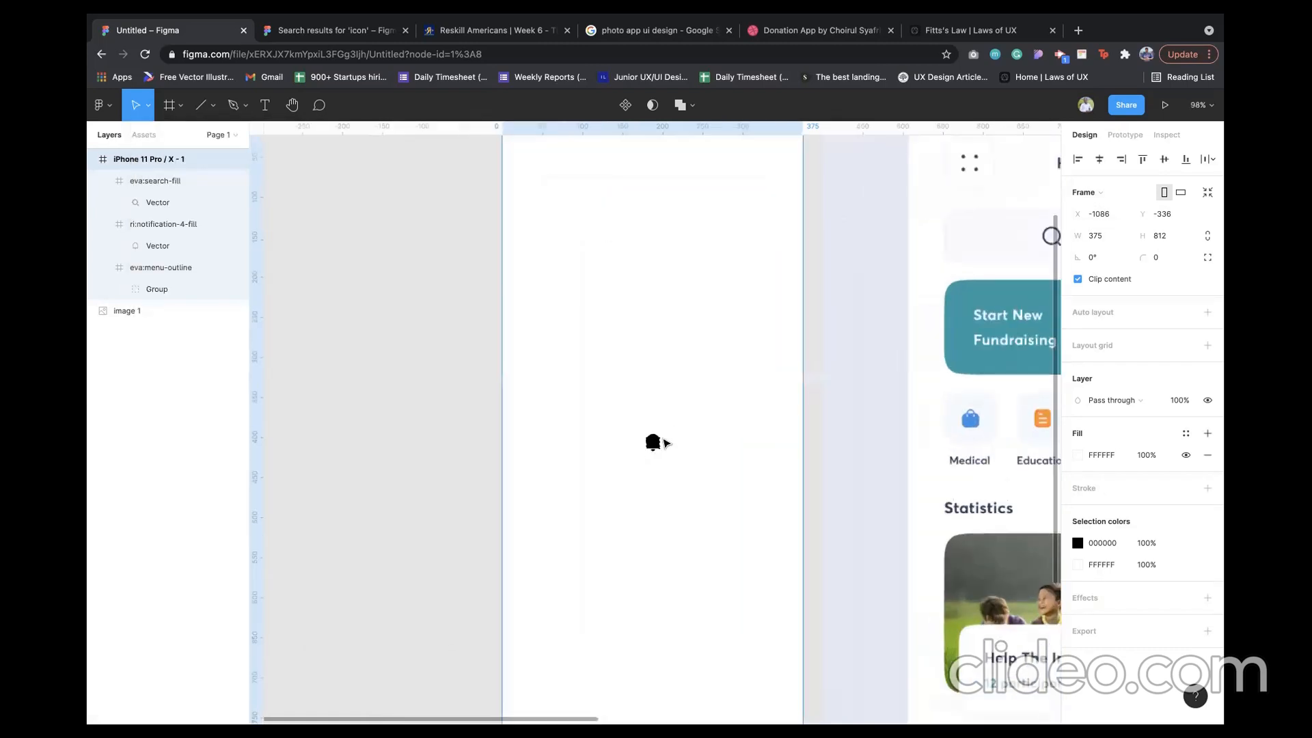
{"action": "left_click_drag", "start_coordinate": [618, 457], "coordinate": [785, 472]}
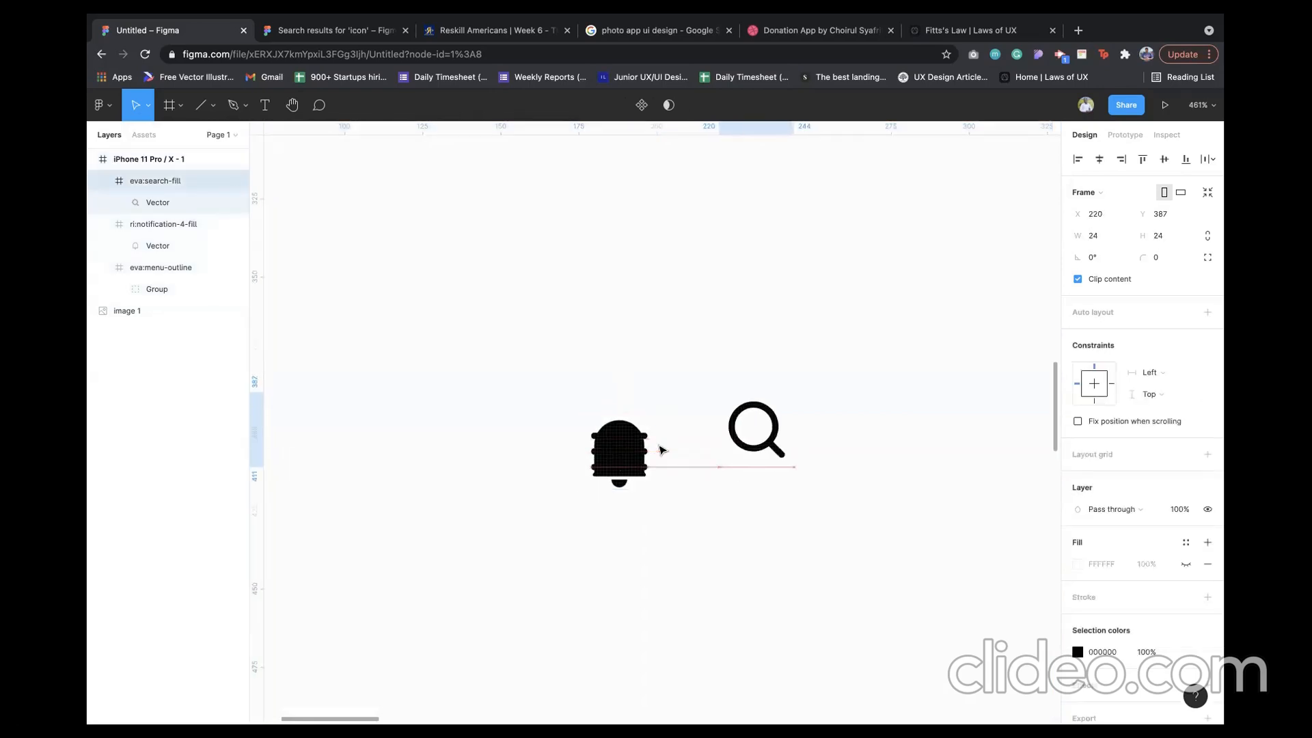
{"action": "left_click", "coordinate": [605, 456]}
{"action": "left_click_drag", "start_coordinate": [594, 454], "coordinate": [476, 441]}
{"action": "left_click", "coordinate": [627, 449]}
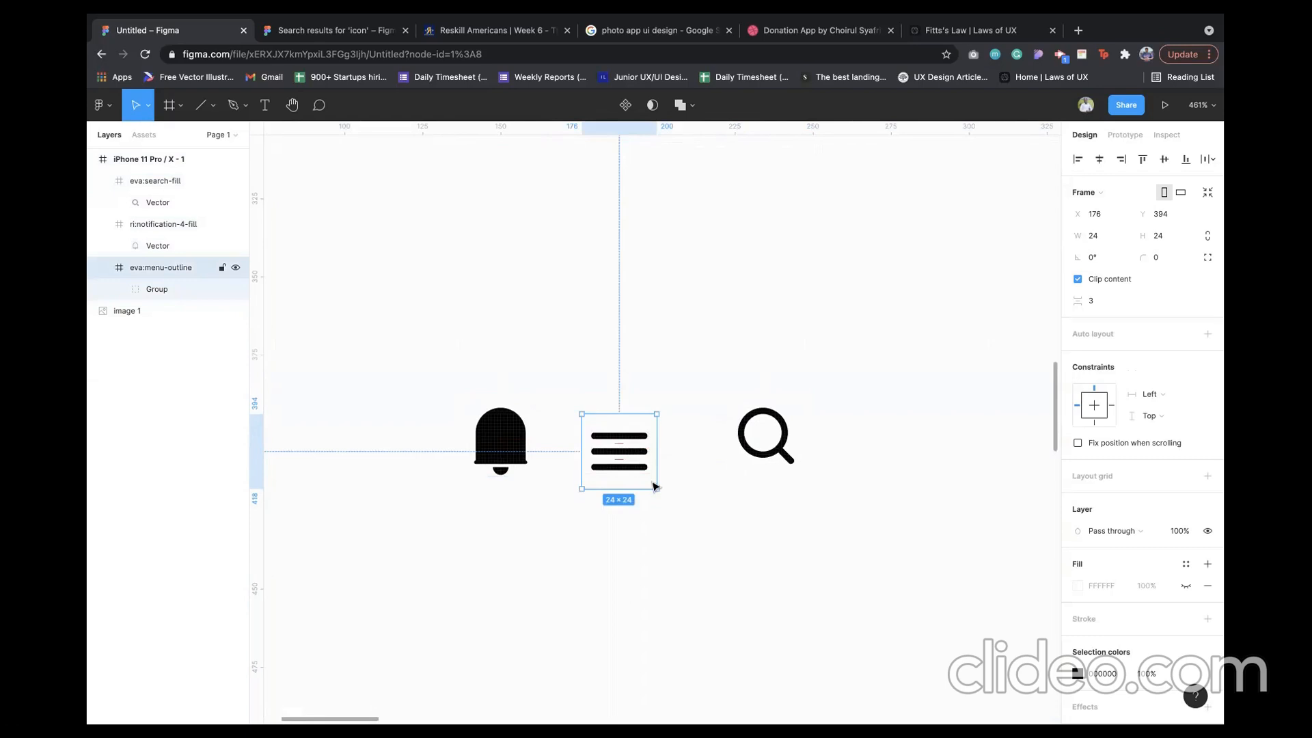
- Try stretching the search icon freely to about 131 × 63, and undo both resizes
{"action": "left_click", "coordinate": [757, 461]}
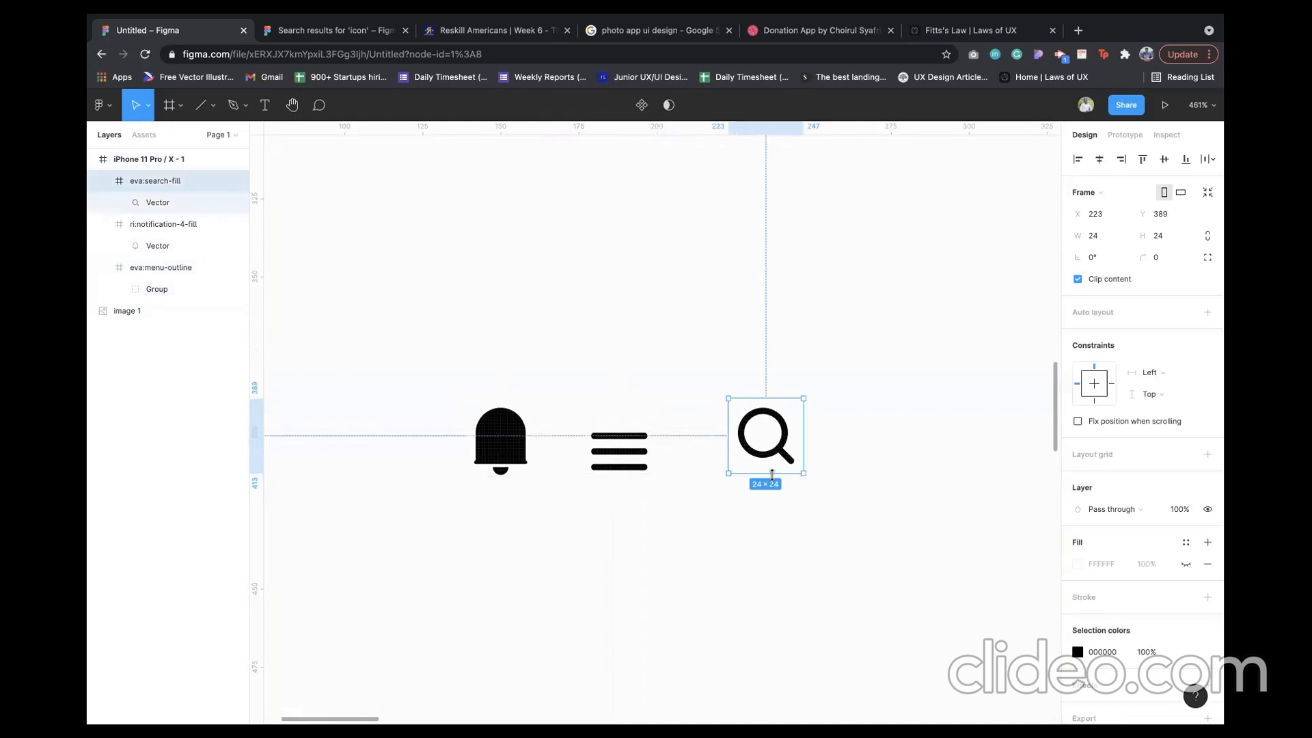
{"action": "left_click_drag", "start_coordinate": [772, 474], "coordinate": [774, 593]}
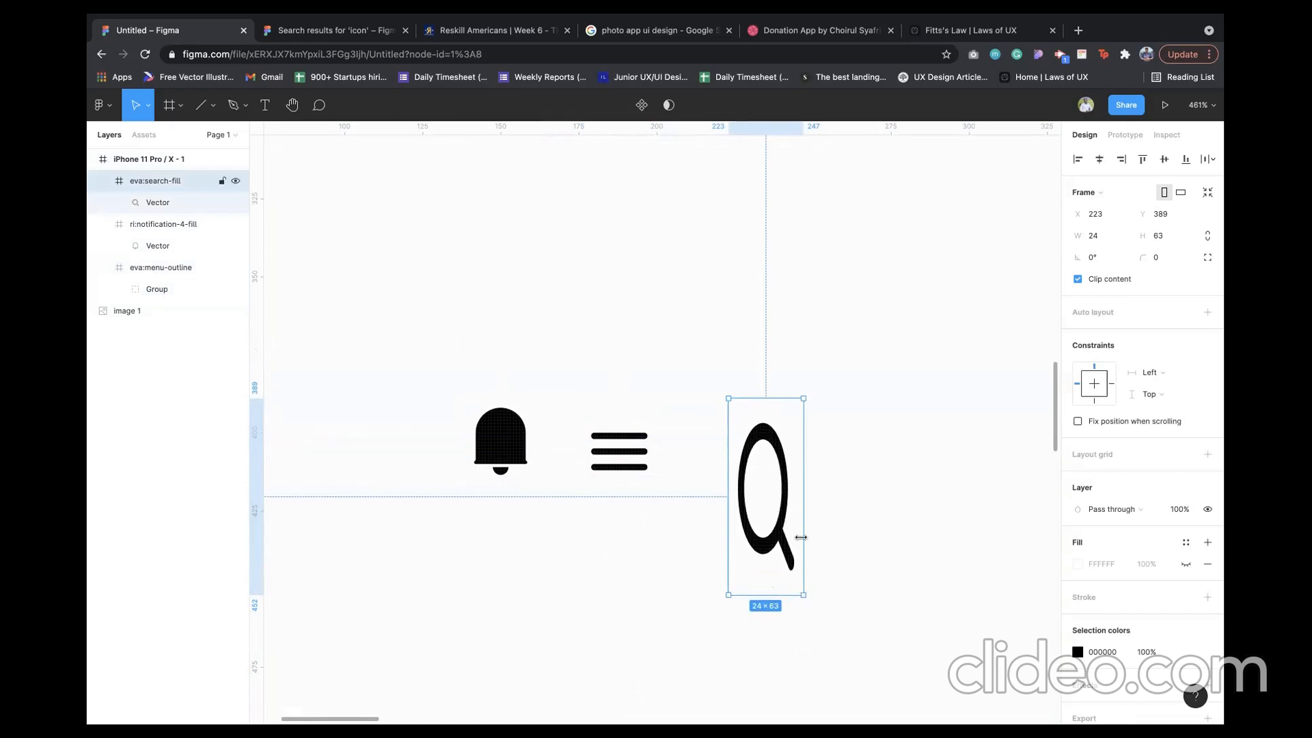
{"action": "left_click_drag", "start_coordinate": [804, 537], "coordinate": [962, 540]}
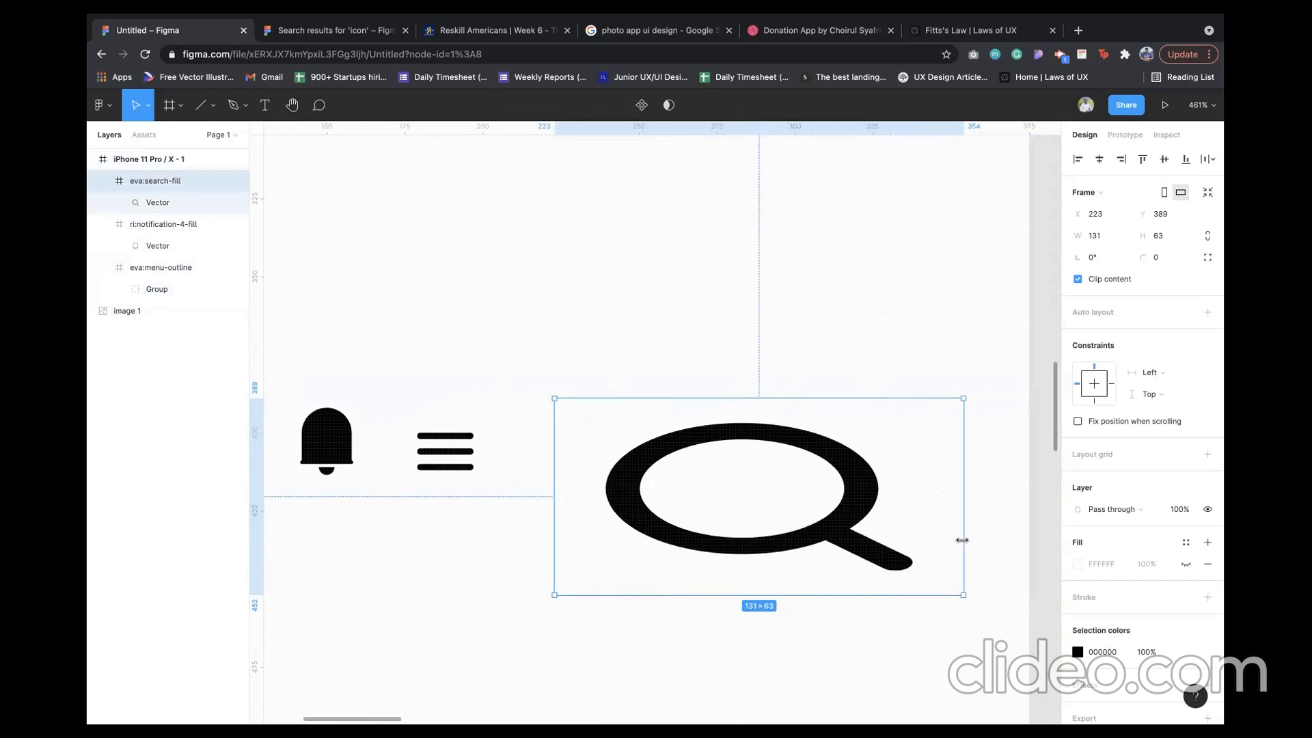
{"action": "key", "text": "super+z"}
{"action": "key", "text": "super+z"}
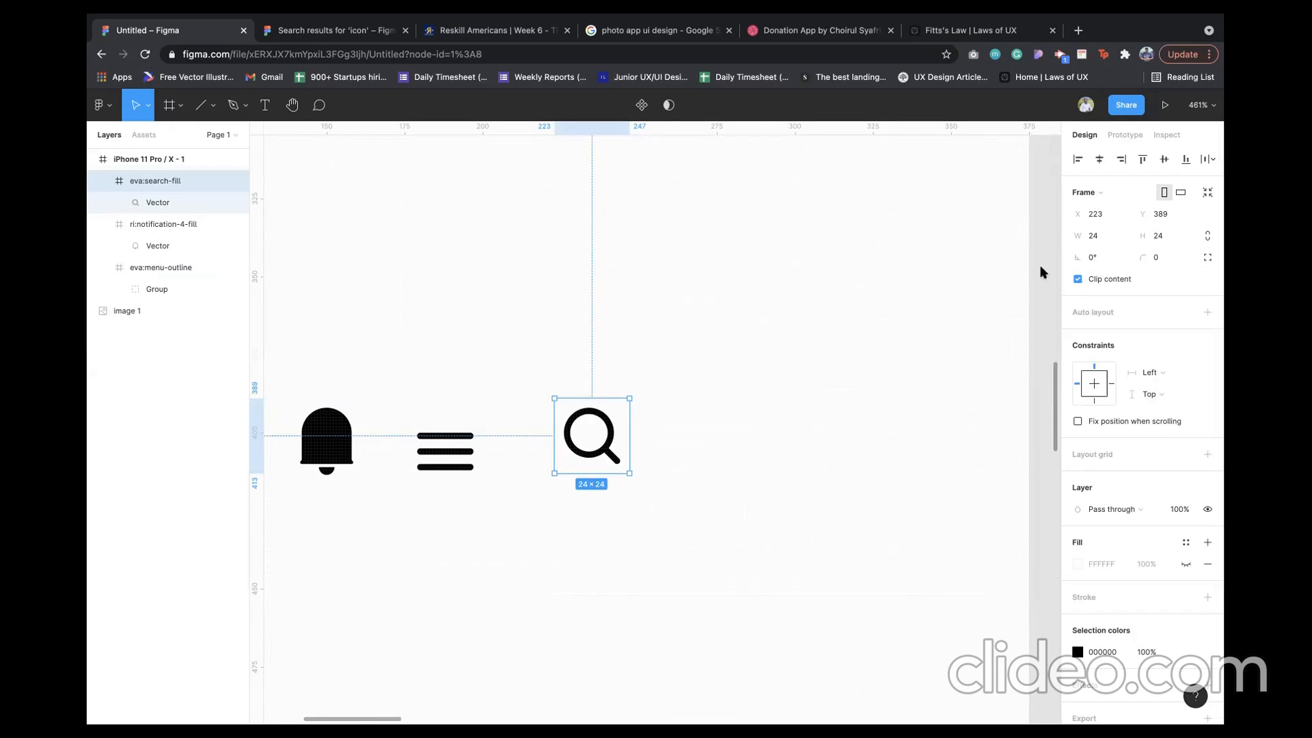
- Constrain the search icon's proportions and set its width to 30
{"action": "left_click", "coordinate": [1207, 236]}
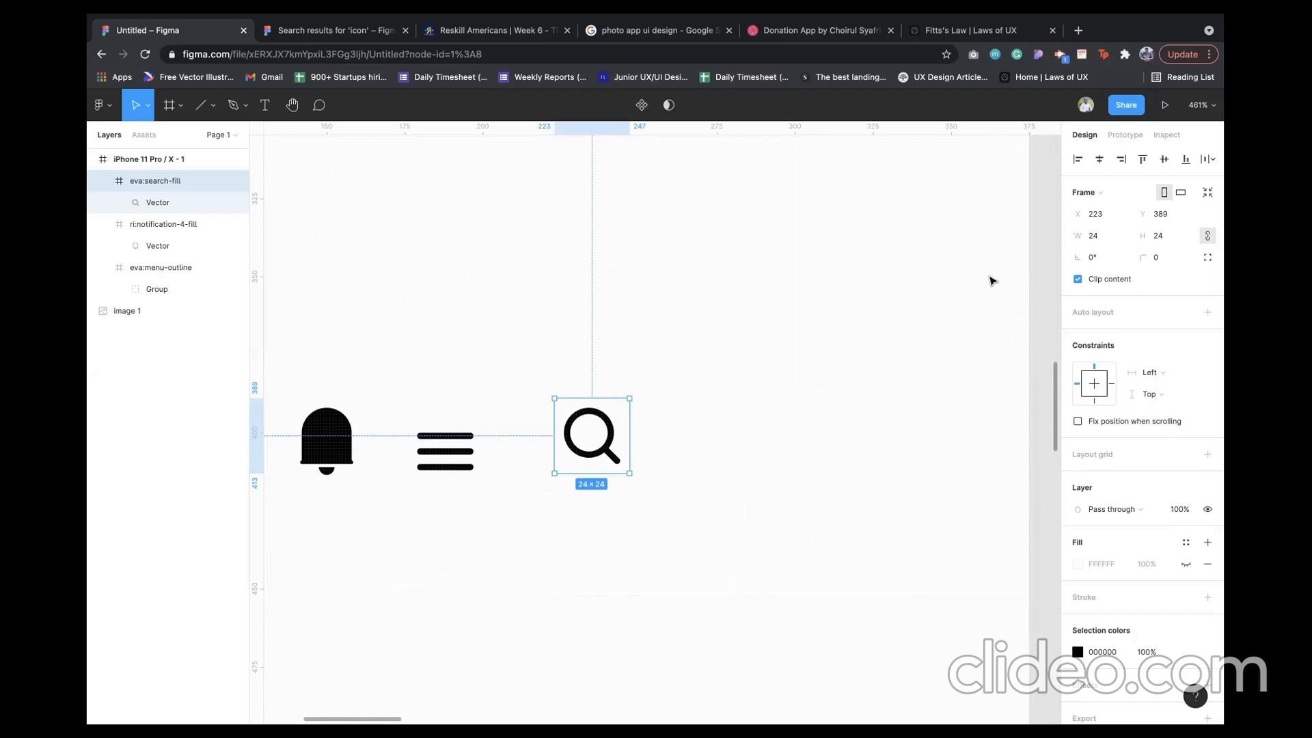
{"action": "left_click", "coordinate": [1113, 238]}
{"action": "type", "text": "30"}
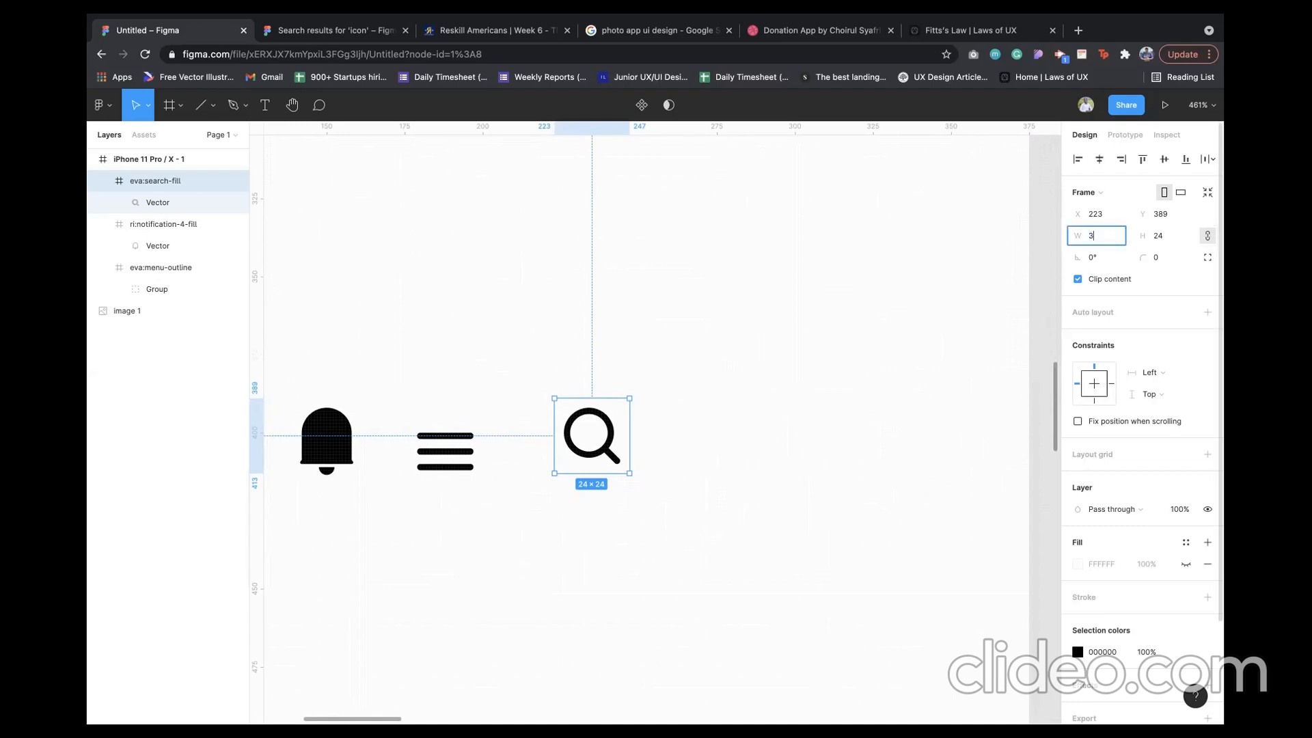
{"action": "key", "text": "Return"}
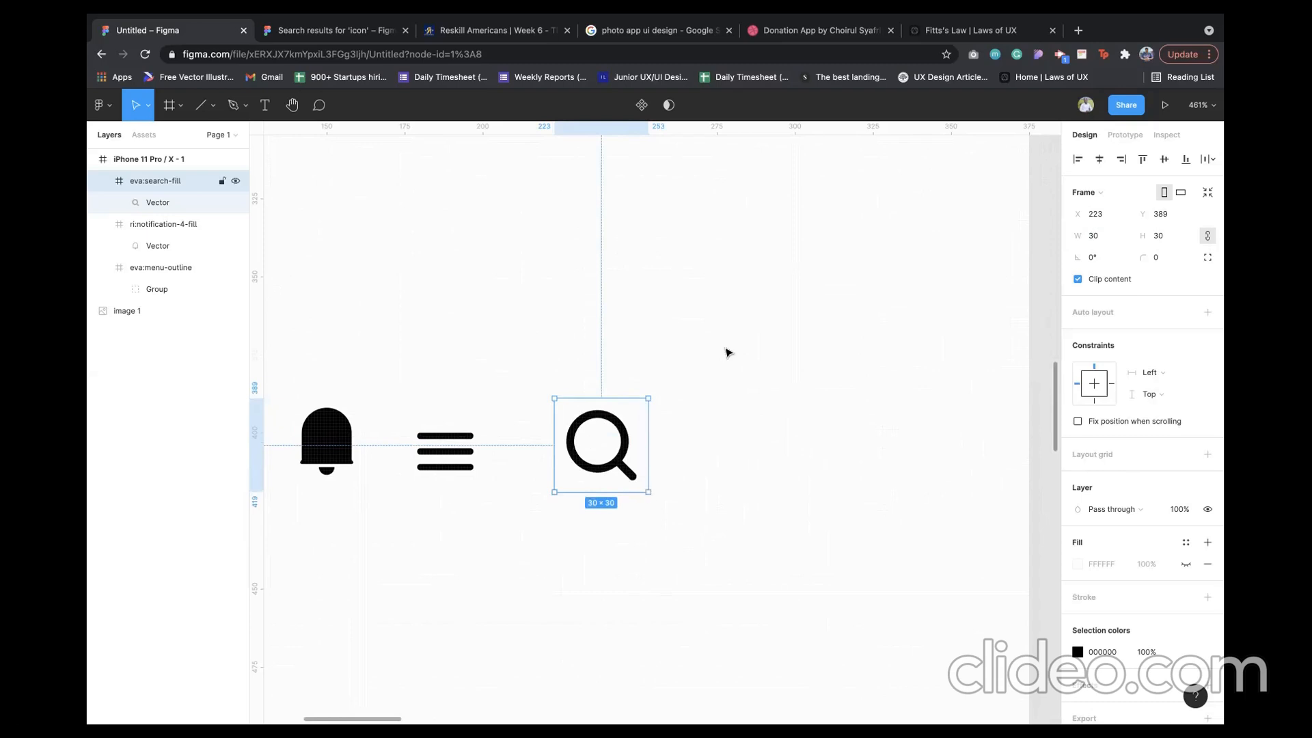
- Scale the search icon proportionally by its corner to about 39 × 39, and reduce it to about 33 × 33
{"action": "scroll", "coordinate": [725, 352], "scroll_direction": "up", "scroll_amount": 5}
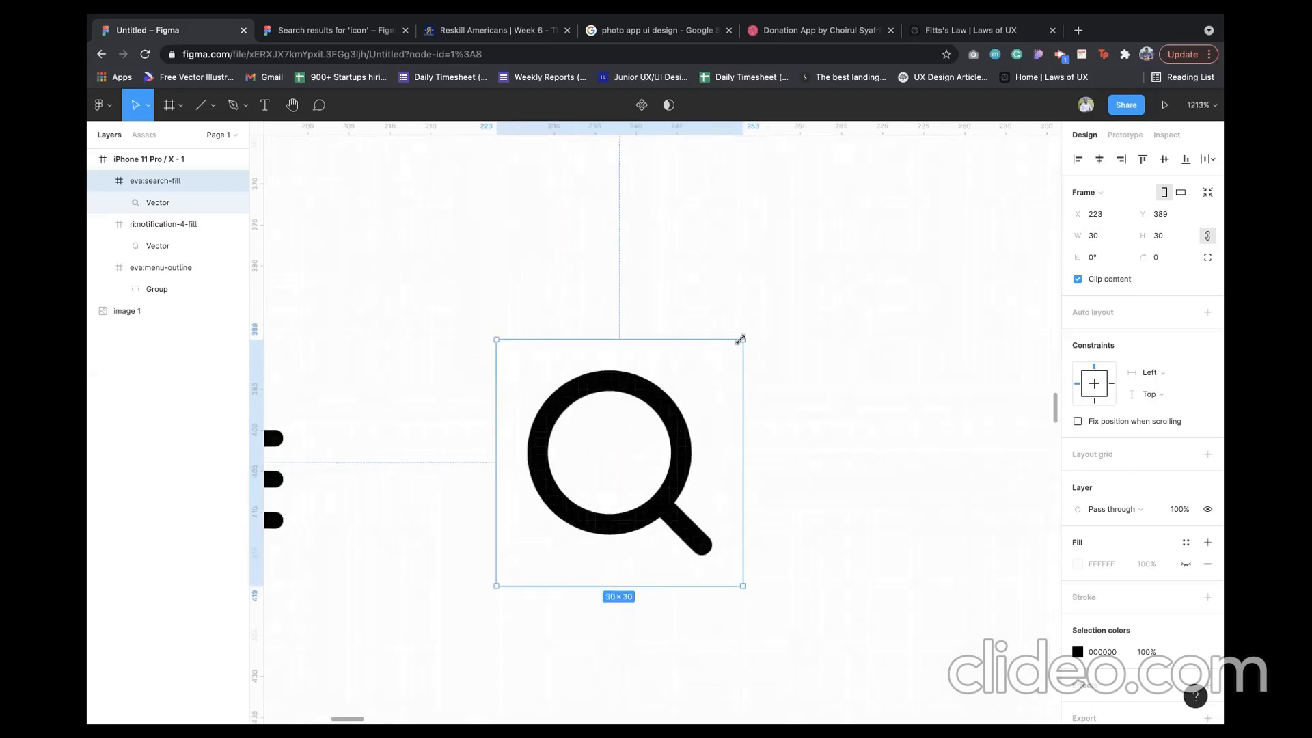
{"action": "mouse_move", "coordinate": [740, 339]}
{"action": "left_mouse_down"}
{"action": "mouse_move", "coordinate": [878, 227]}
{"action": "mouse_move", "coordinate": [735, 375]}
{"action": "mouse_move", "coordinate": [966, 153]}
{"action": "mouse_move", "coordinate": [830, 278]}
{"action": "mouse_move", "coordinate": [841, 264]}
{"action": "mouse_move", "coordinate": [740, 336]}
{"action": "mouse_move", "coordinate": [854, 249]}
{"action": "mouse_move", "coordinate": [742, 337]}
{"action": "left_mouse_up"}
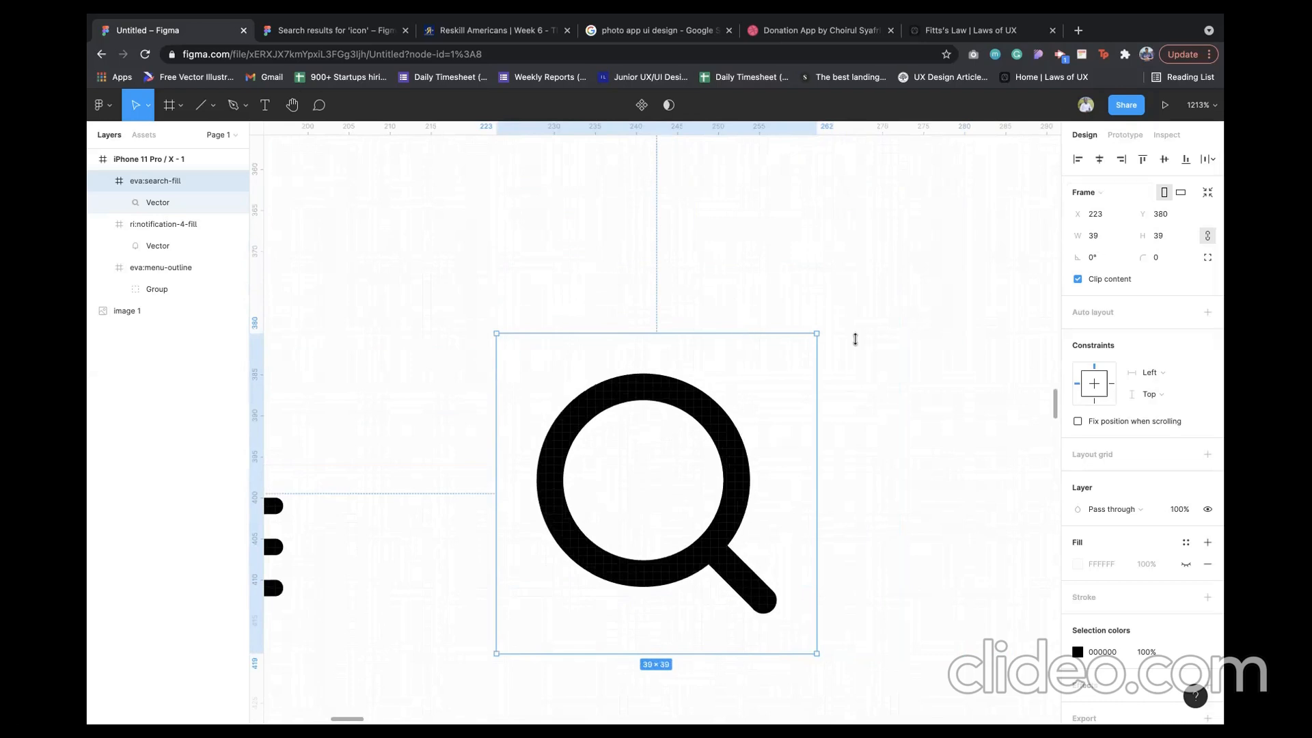
{"action": "left_click_drag", "start_coordinate": [817, 334], "coordinate": [763, 398]}
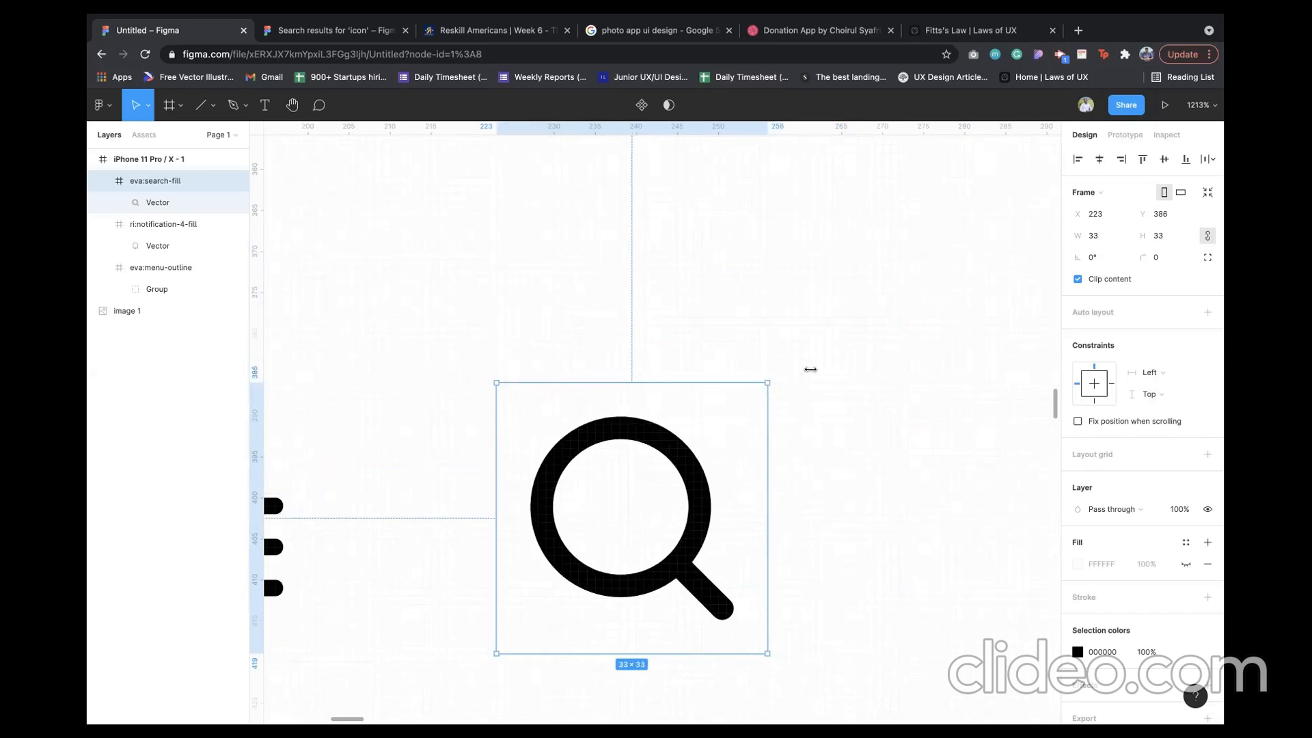
- Set the search icon's height to 24 with its proportions constrained
{"action": "left_click", "coordinate": [1168, 234]}
{"action": "type", "text": "2"}
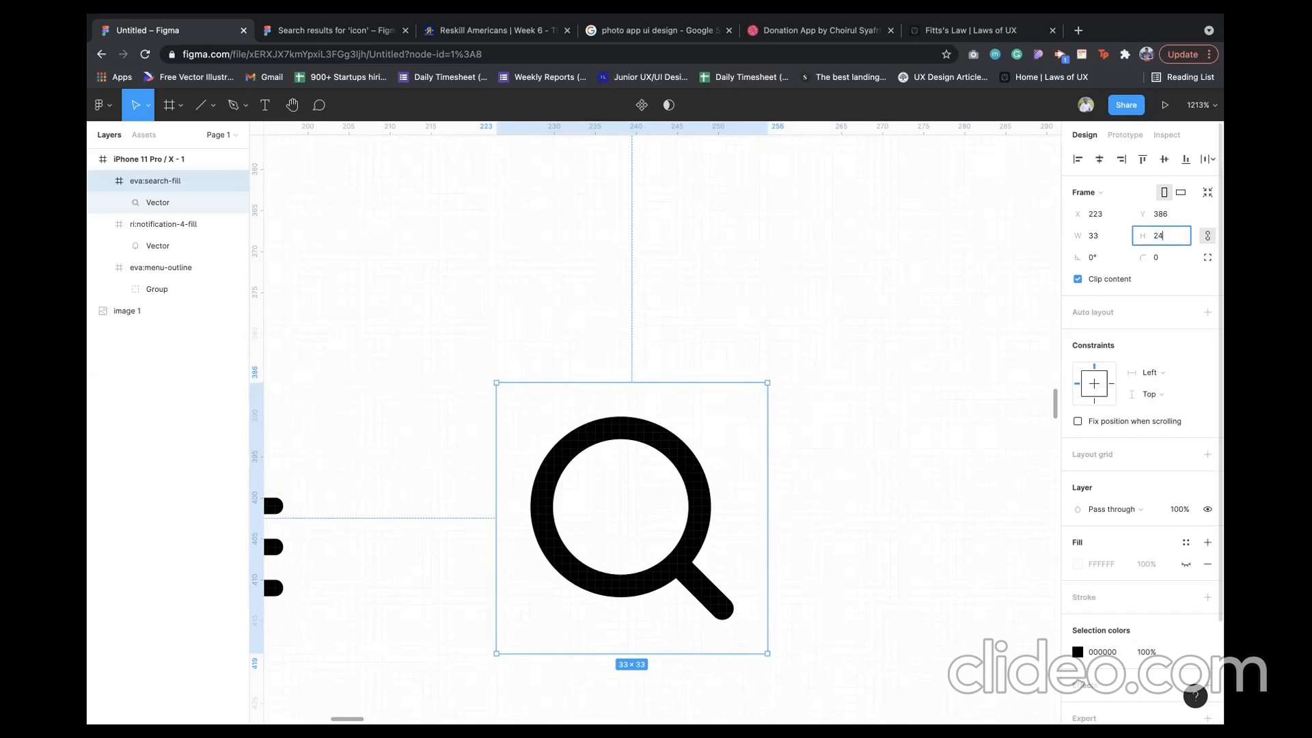
{"action": "type", "text": "4"}
{"action": "key", "text": "Return"}
- Select the bell, menu and search icons together and tidy them up into equal horizontal spacing
{"action": "scroll", "coordinate": [827, 402], "scroll_direction": "down", "scroll_amount": 5}
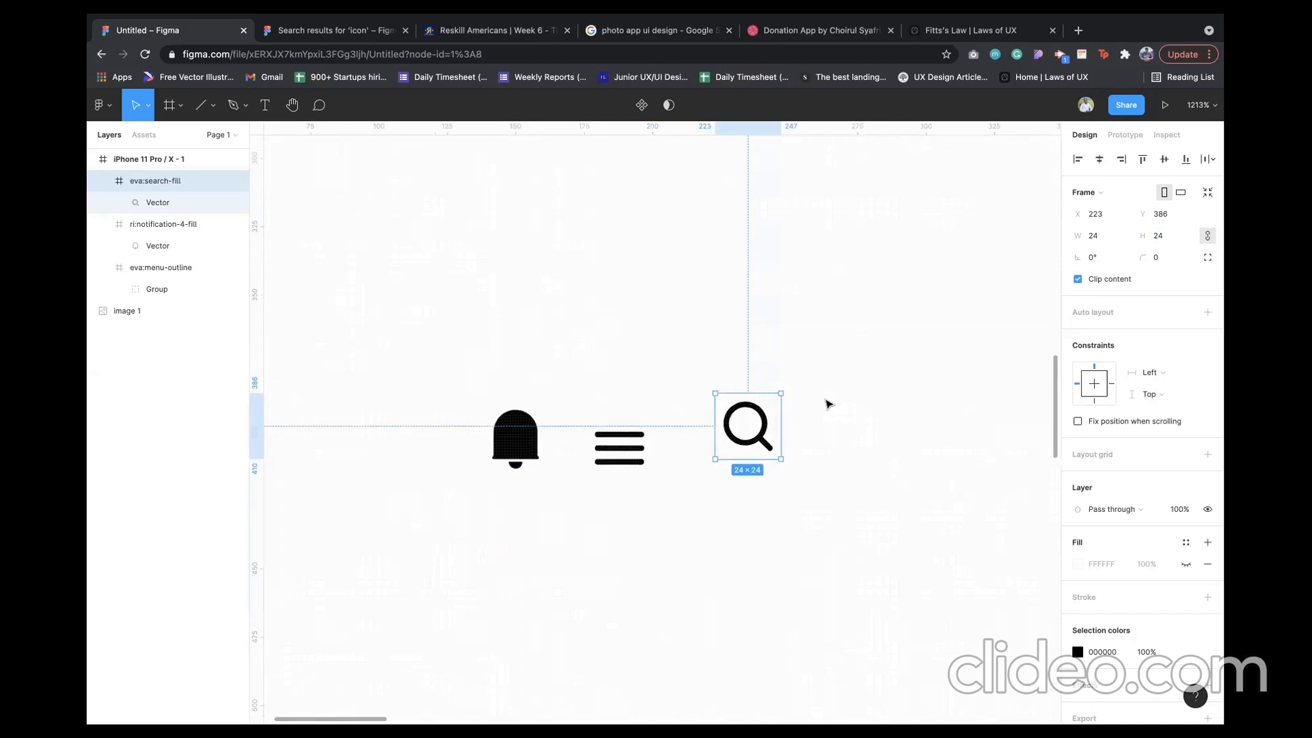
{"action": "scroll", "coordinate": [828, 403], "scroll_direction": "left", "scroll_amount": 2}
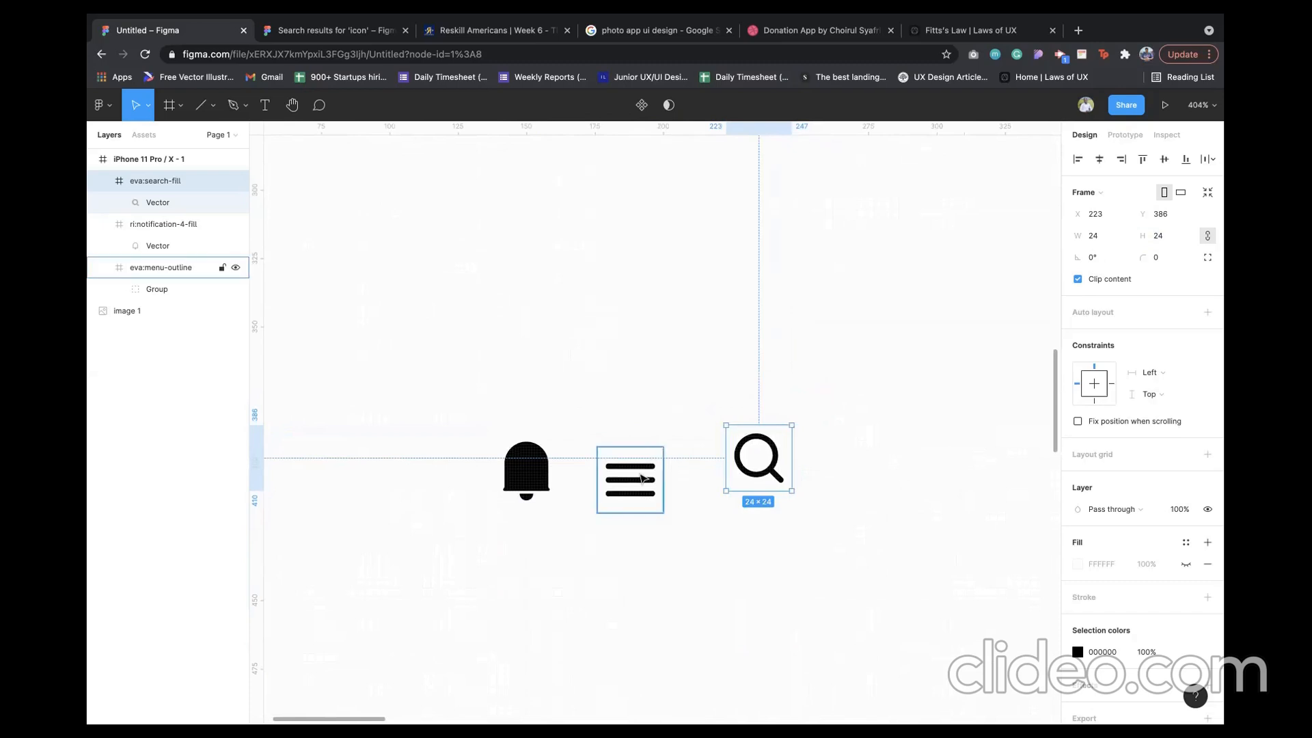
{"action": "left_click", "coordinate": [642, 478]}
{"action": "left_click", "coordinate": [538, 480], "text": "shift"}
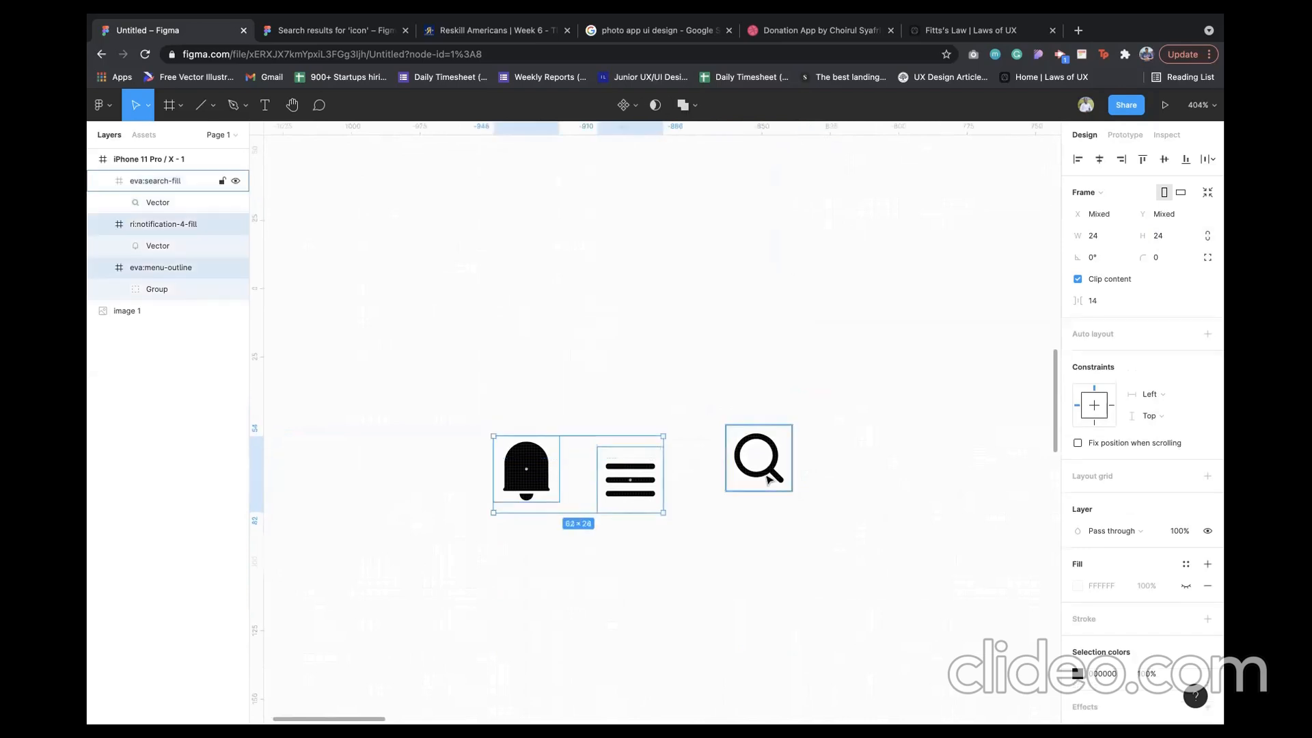
{"action": "left_click", "coordinate": [751, 482], "text": "shift"}
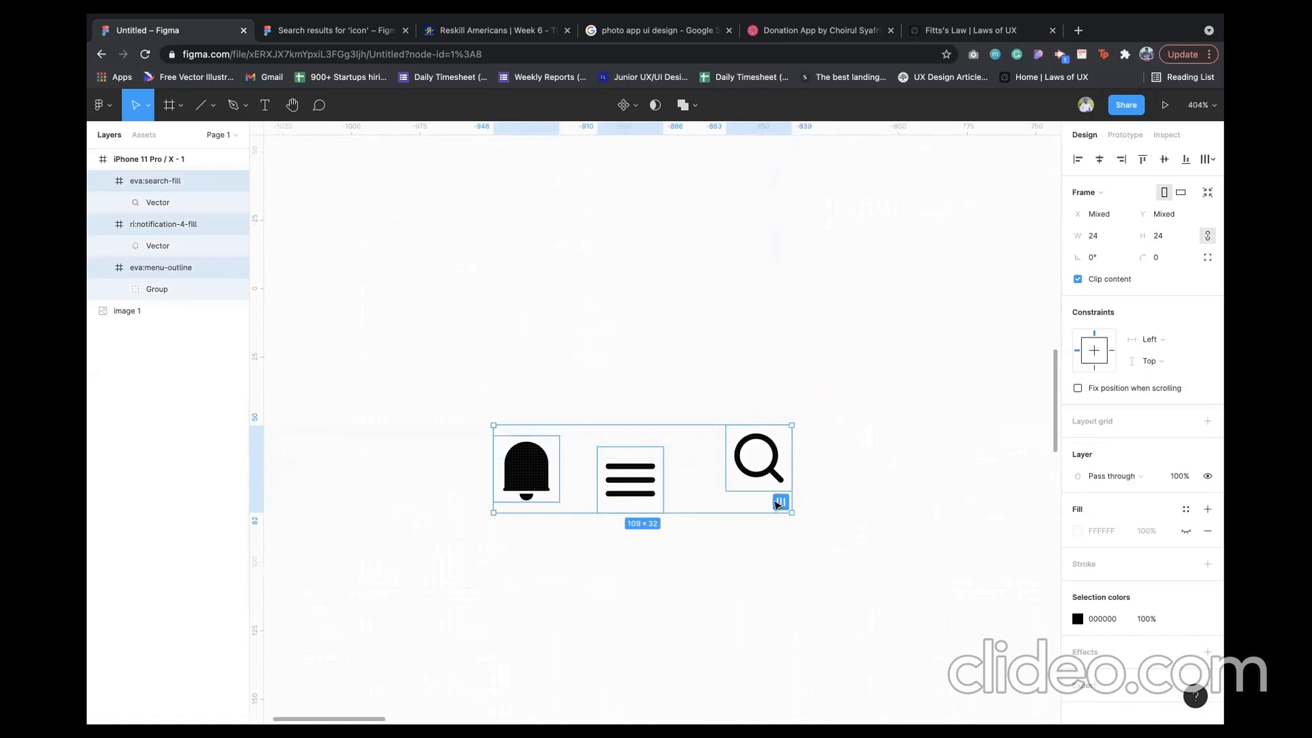
{"action": "scroll", "coordinate": [778, 504], "scroll_direction": "up", "scroll_amount": 5}
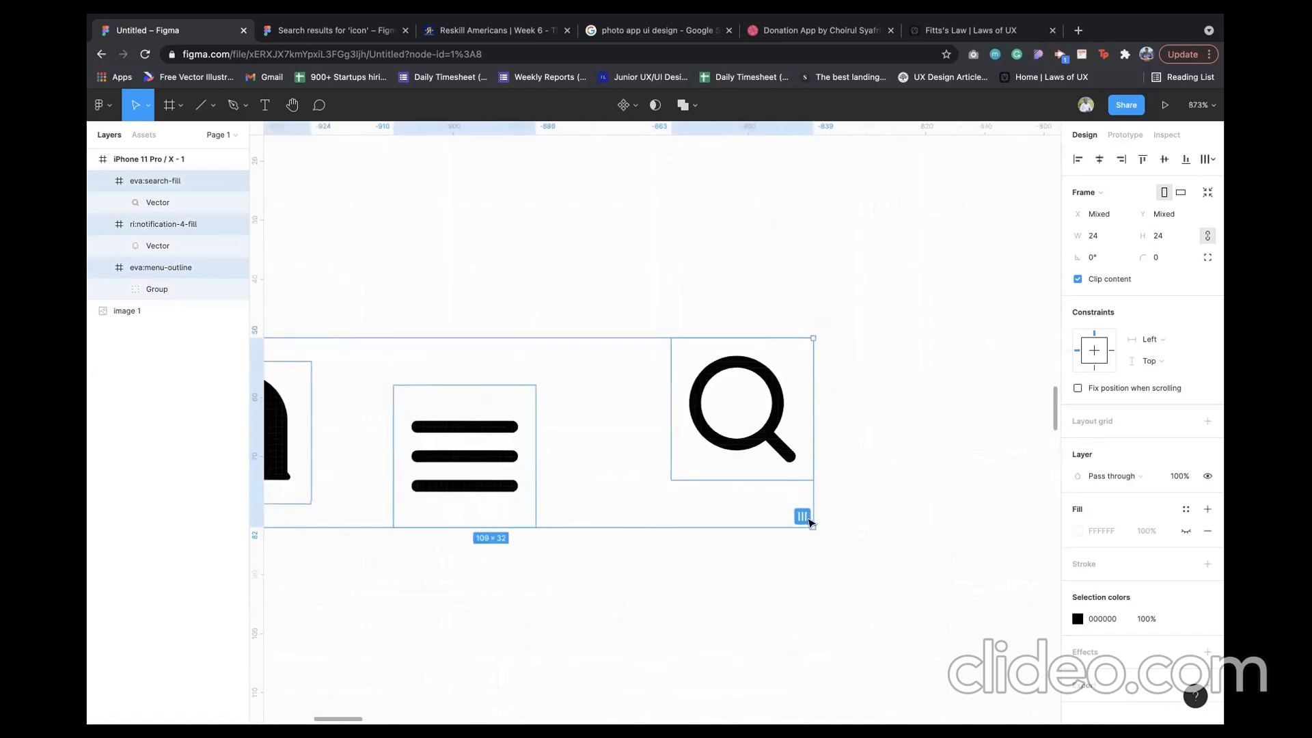
{"action": "scroll", "coordinate": [808, 523], "scroll_direction": "left", "scroll_amount": 3}
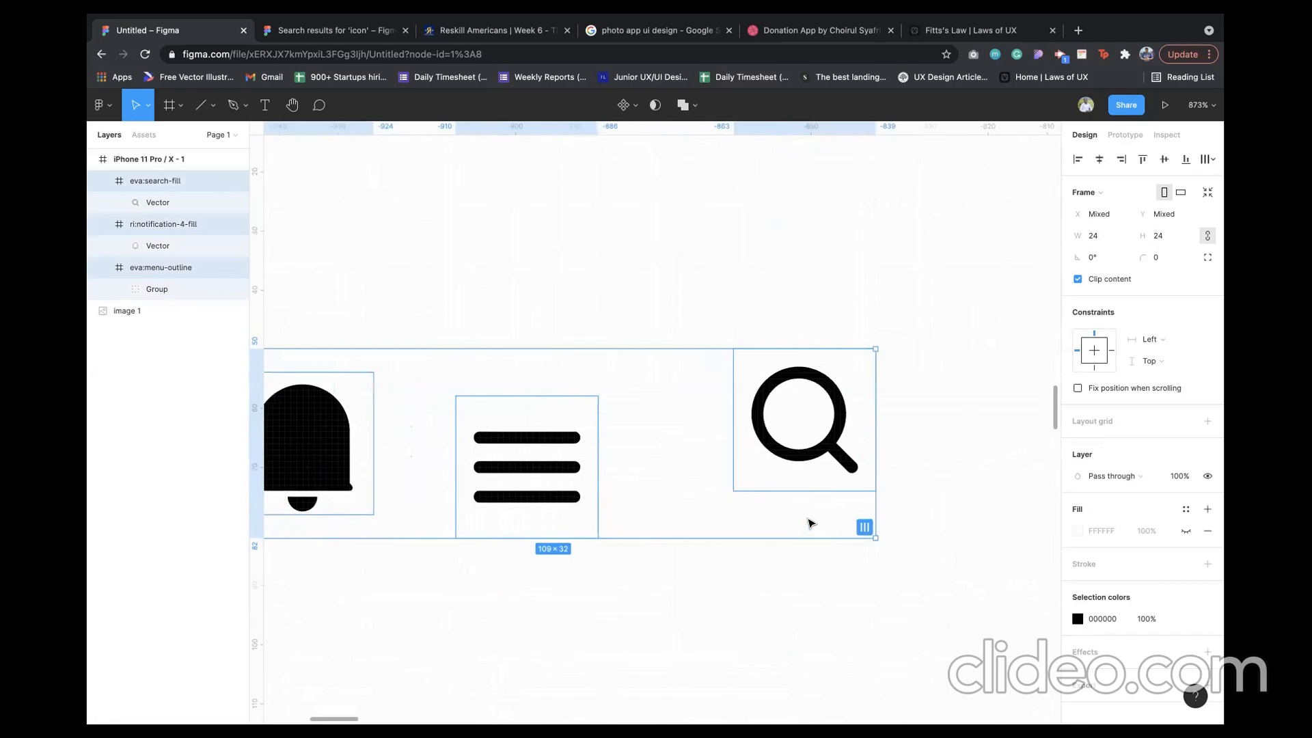
{"action": "left_click", "coordinate": [865, 526]}
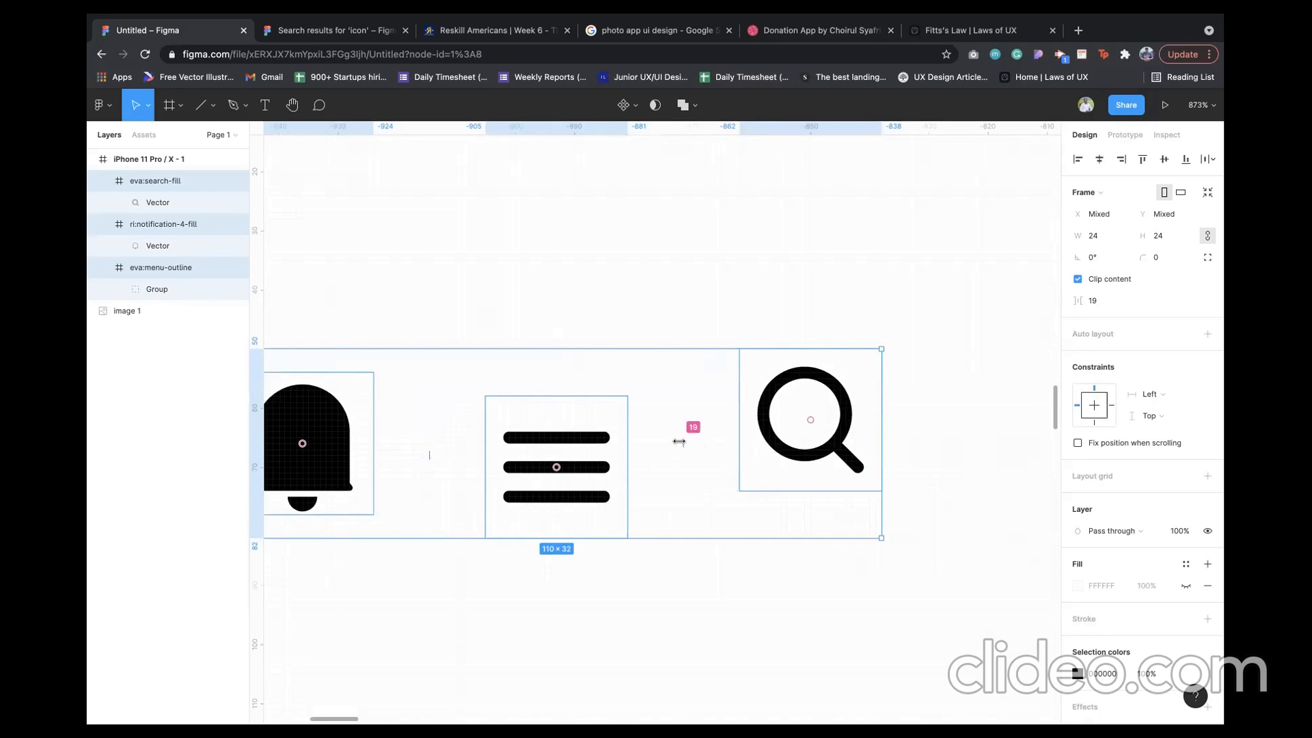
- Align the vertical centers of the selected bell, menu and search icons
{"action": "scroll", "coordinate": [679, 441], "scroll_direction": "down", "scroll_amount": 3}
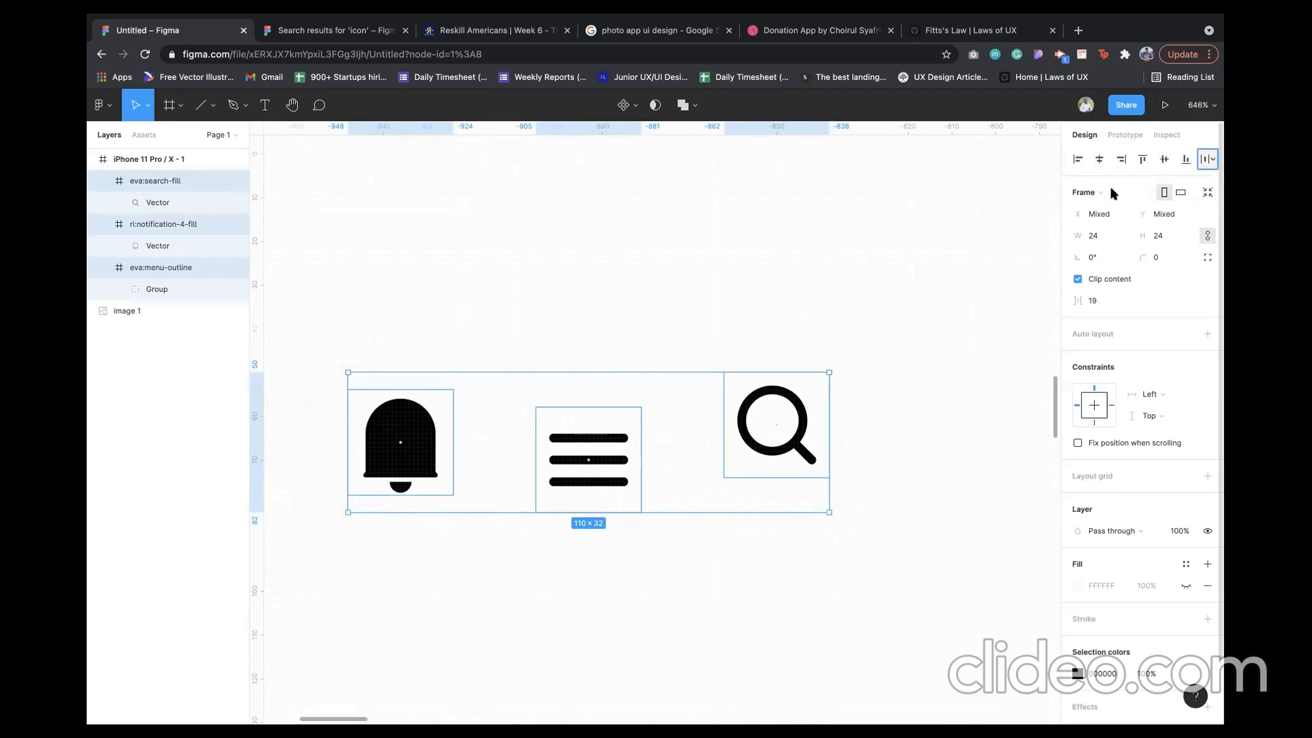
{"action": "left_click", "coordinate": [1207, 159]}
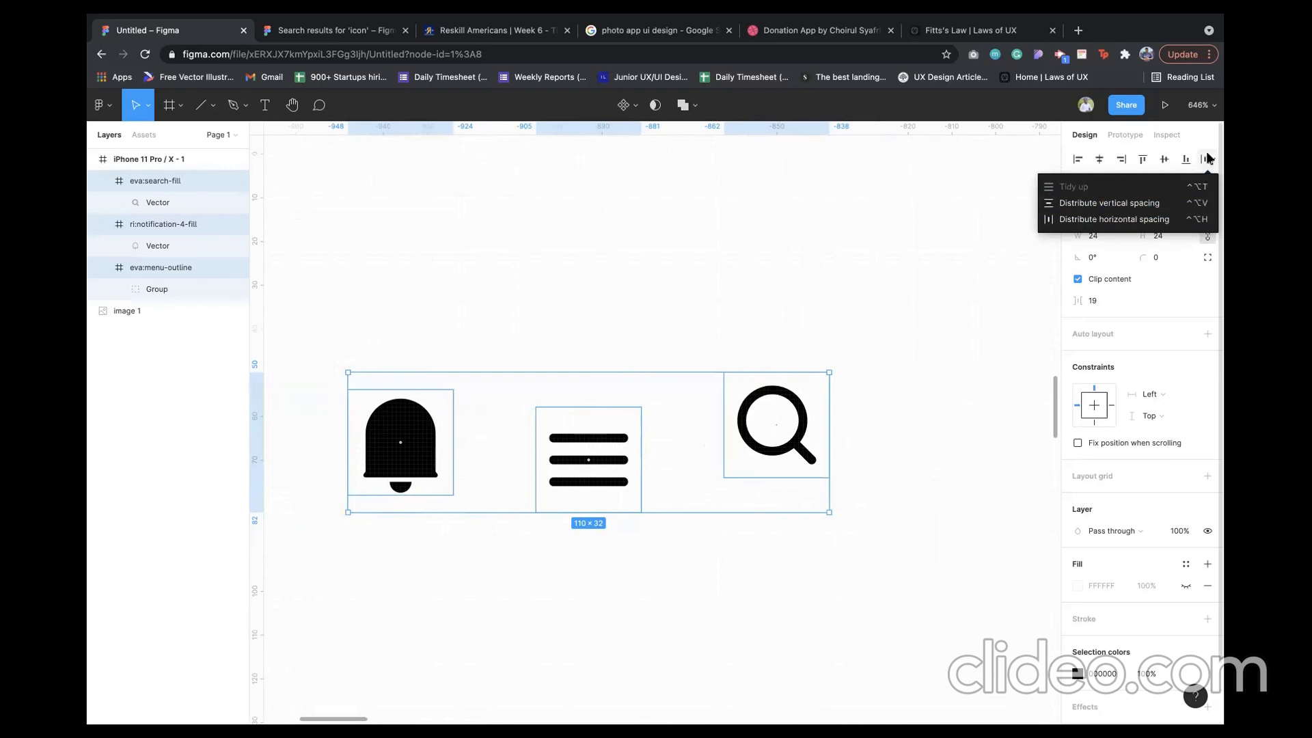
{"action": "left_click", "coordinate": [823, 278]}
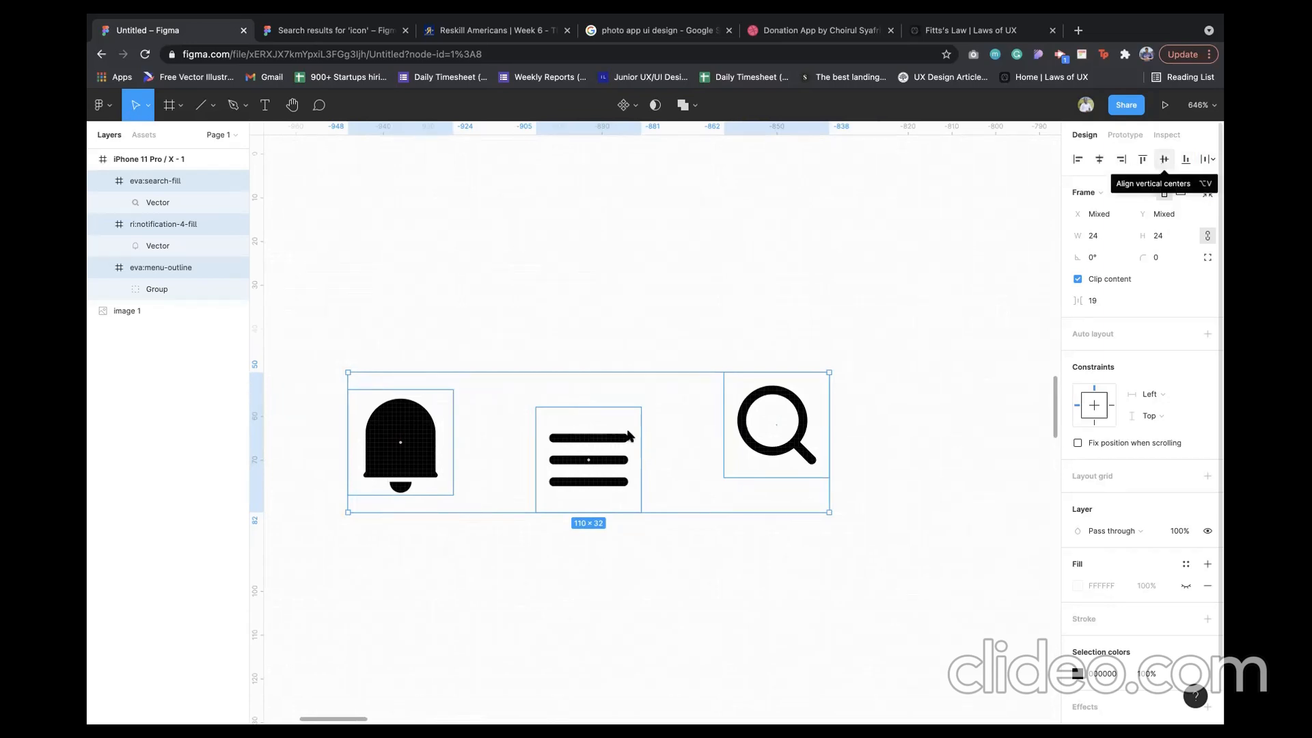
{"action": "left_click", "coordinate": [1164, 159]}
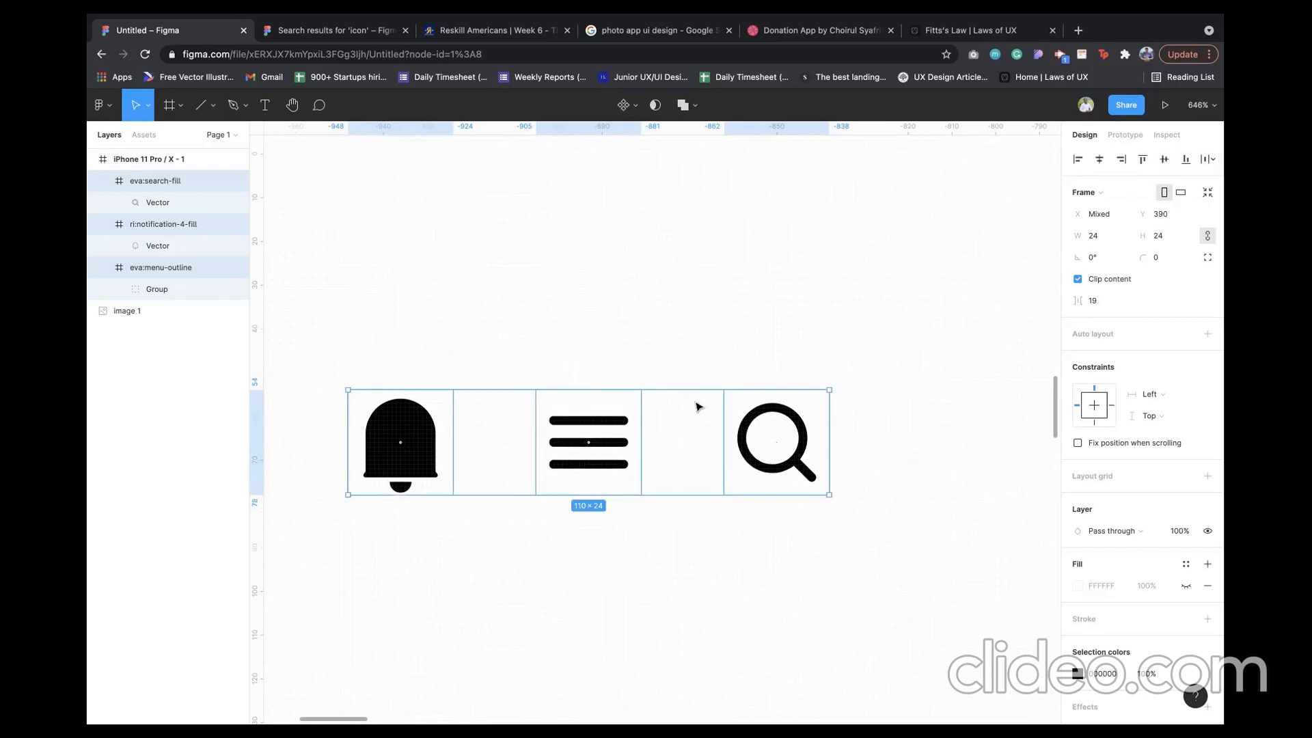
{"action": "scroll", "coordinate": [697, 407], "scroll_direction": "down", "scroll_amount": 5}
{"action": "scroll", "coordinate": [711, 392], "scroll_direction": "down", "scroll_amount": 4}
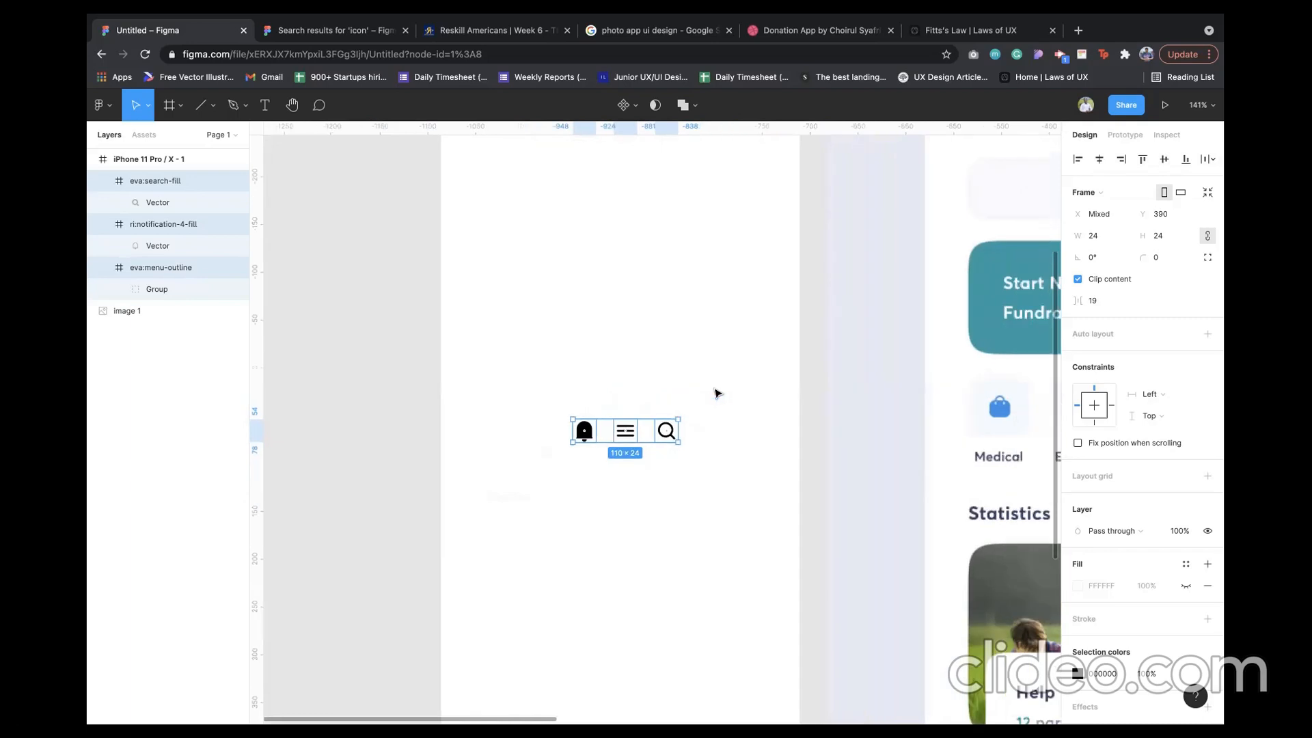
{"action": "left_click", "coordinate": [582, 416]}
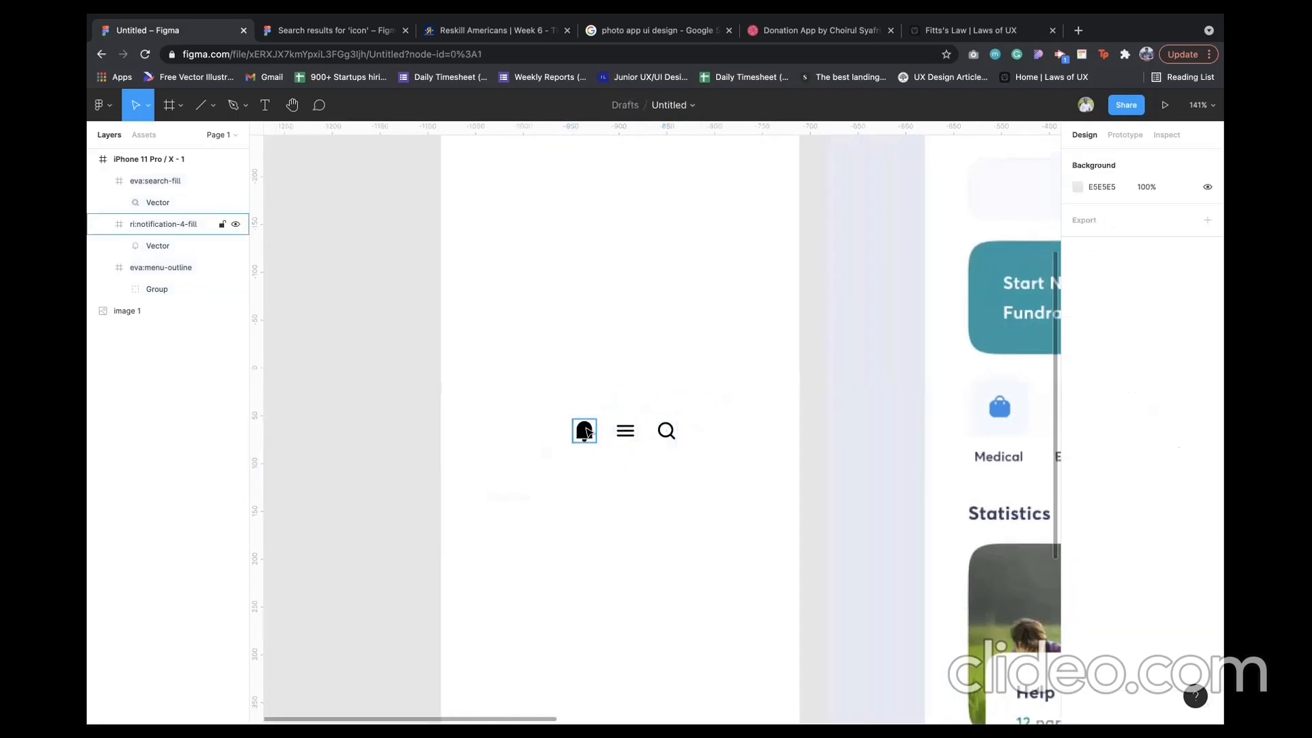
{"action": "left_click_drag", "start_coordinate": [542, 377], "coordinate": [714, 487]}
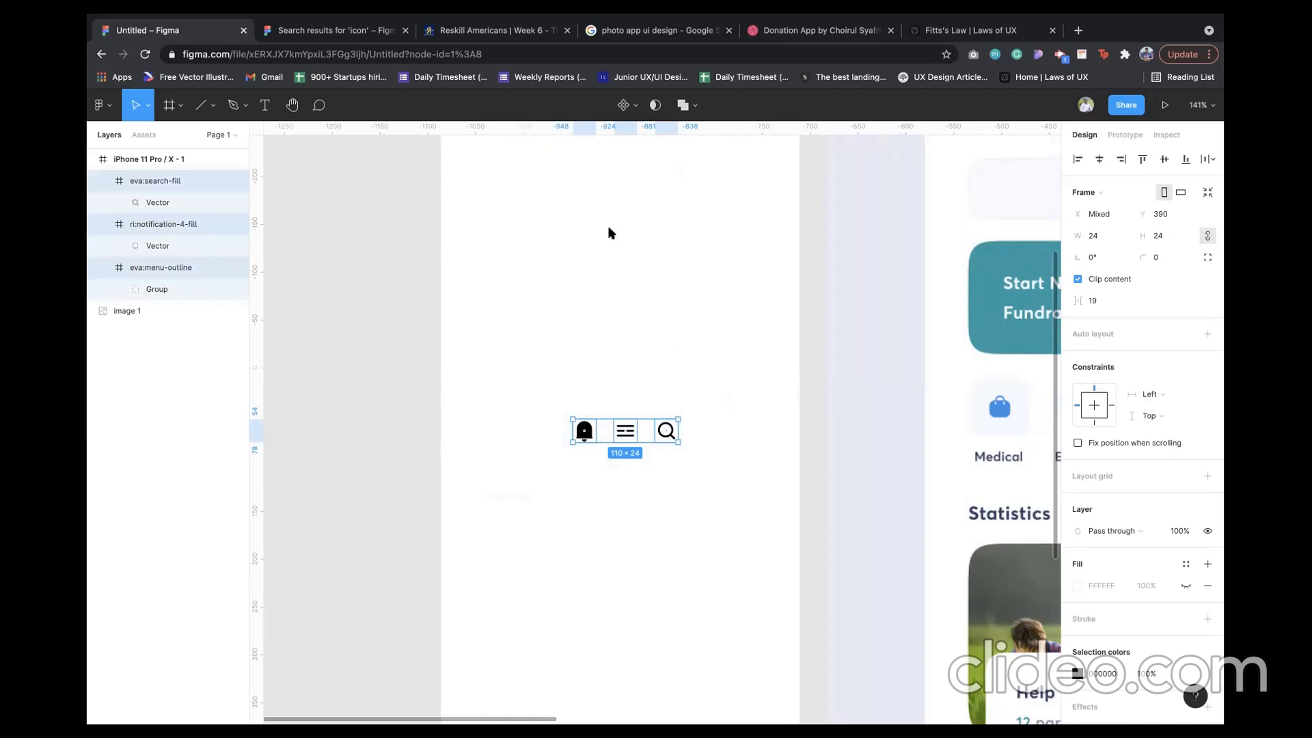
{"action": "scroll", "coordinate": [662, 369], "scroll_direction": "down", "scroll_amount": 5}
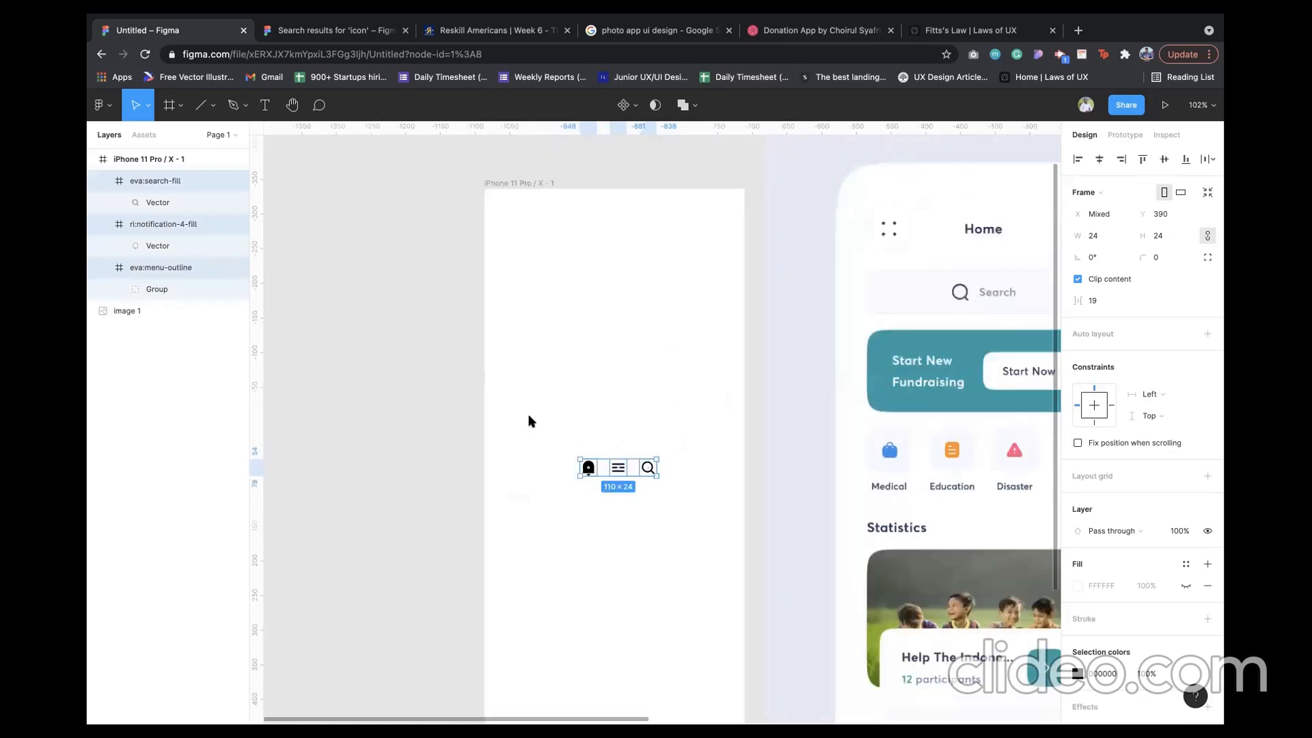
{"action": "left_click", "coordinate": [530, 419]}
- Move the menu icon to the iPhone frame's upper-left corner, at about X 36, Y 66
{"action": "scroll", "coordinate": [596, 549], "scroll_direction": "up", "scroll_amount": 2}
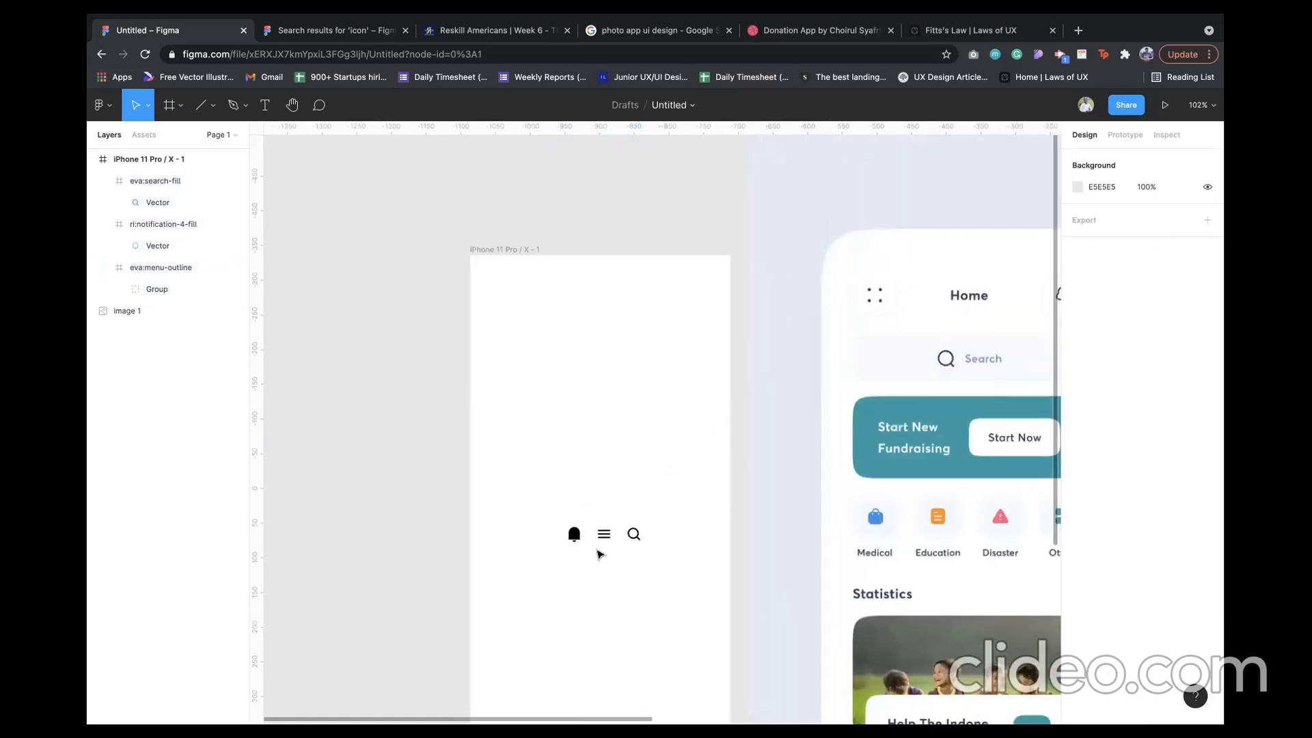
{"action": "left_click", "coordinate": [602, 533]}
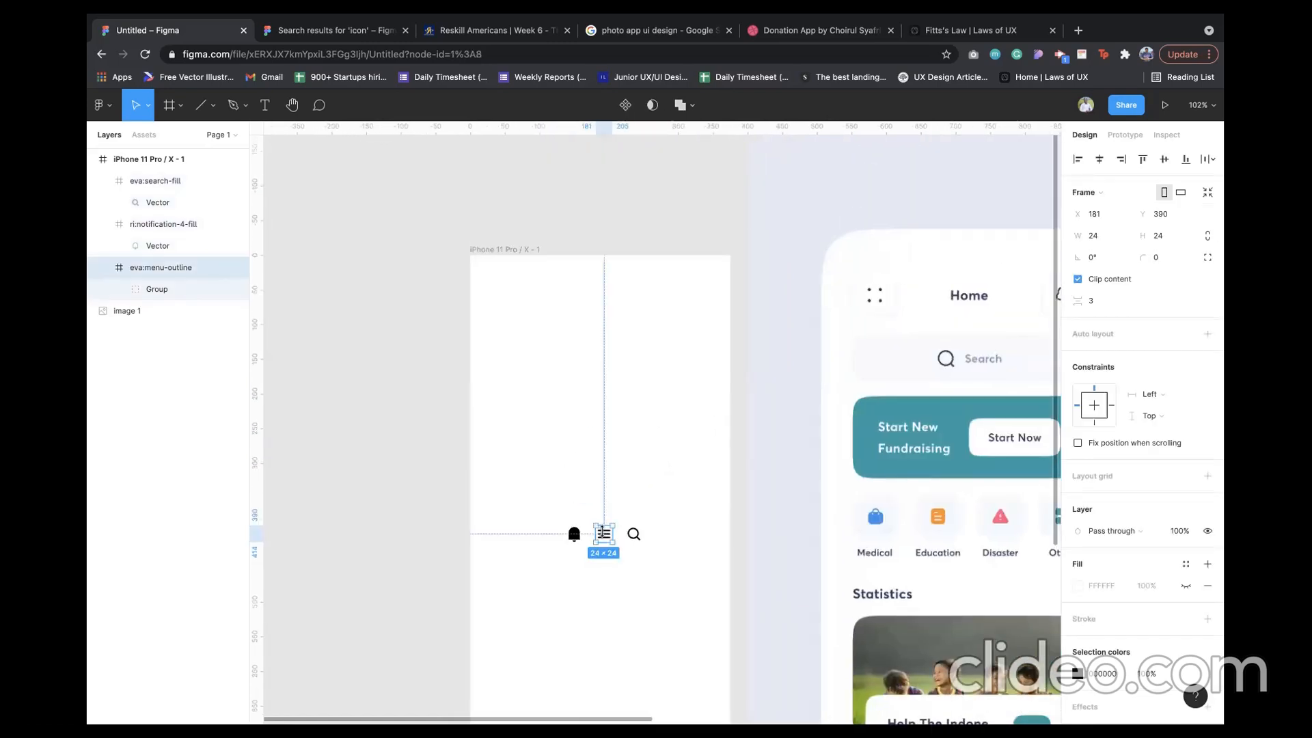
{"action": "left_click_drag", "start_coordinate": [602, 532], "coordinate": [503, 309]}
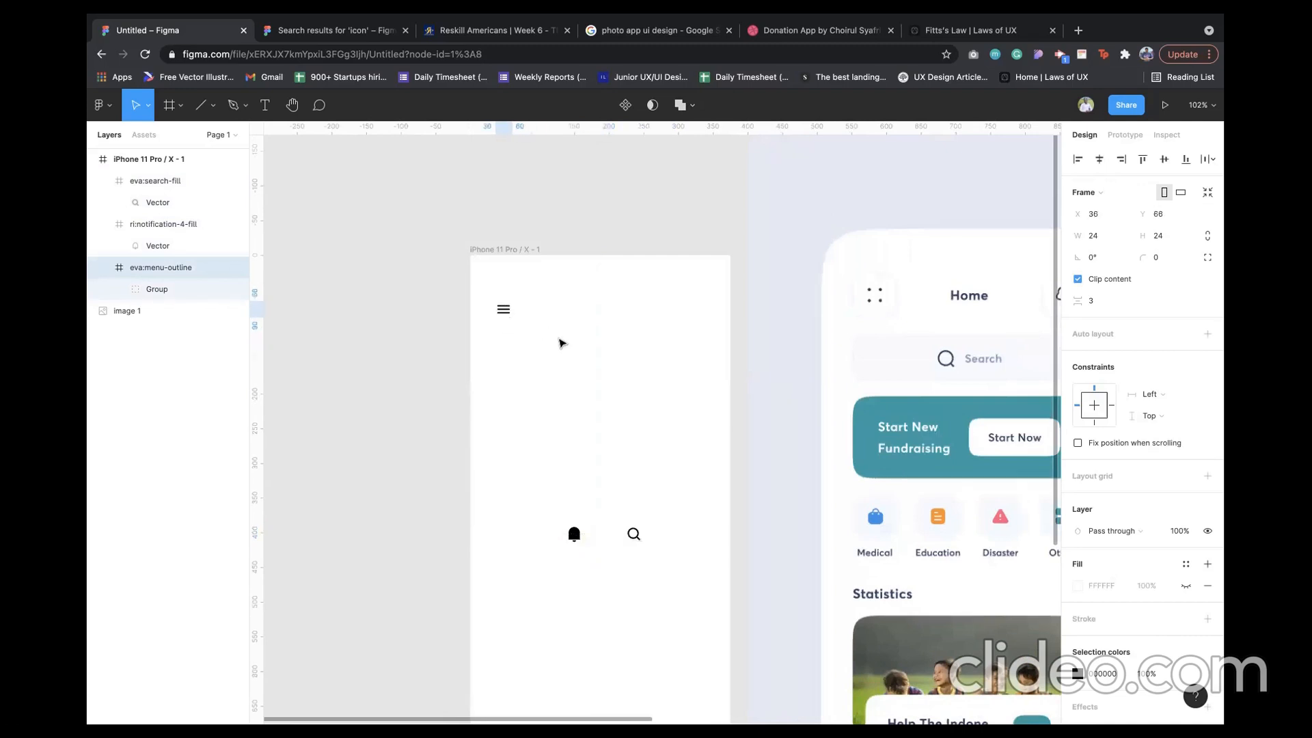
- Sample the reference design's white screen background as the iPhone frame's fill colour
{"action": "scroll", "coordinate": [561, 343], "scroll_direction": "right", "scroll_amount": 2}
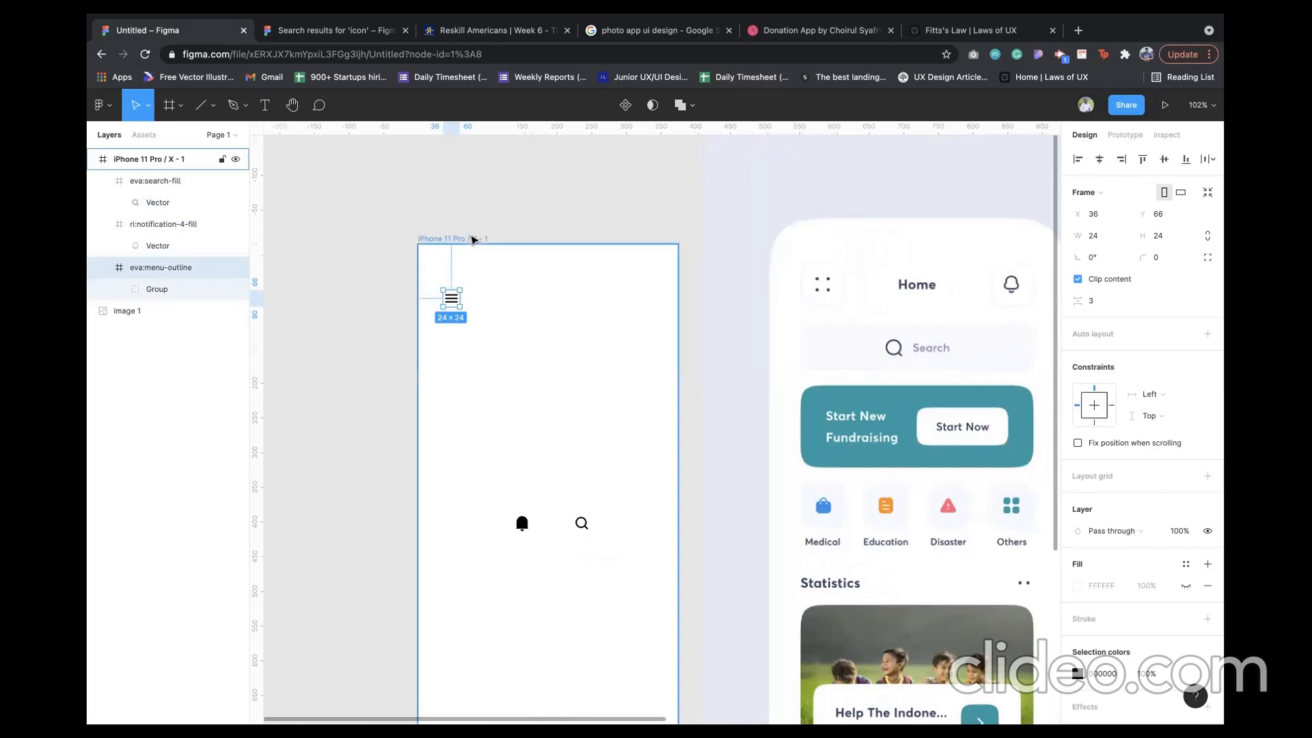
{"action": "left_click", "coordinate": [519, 228]}
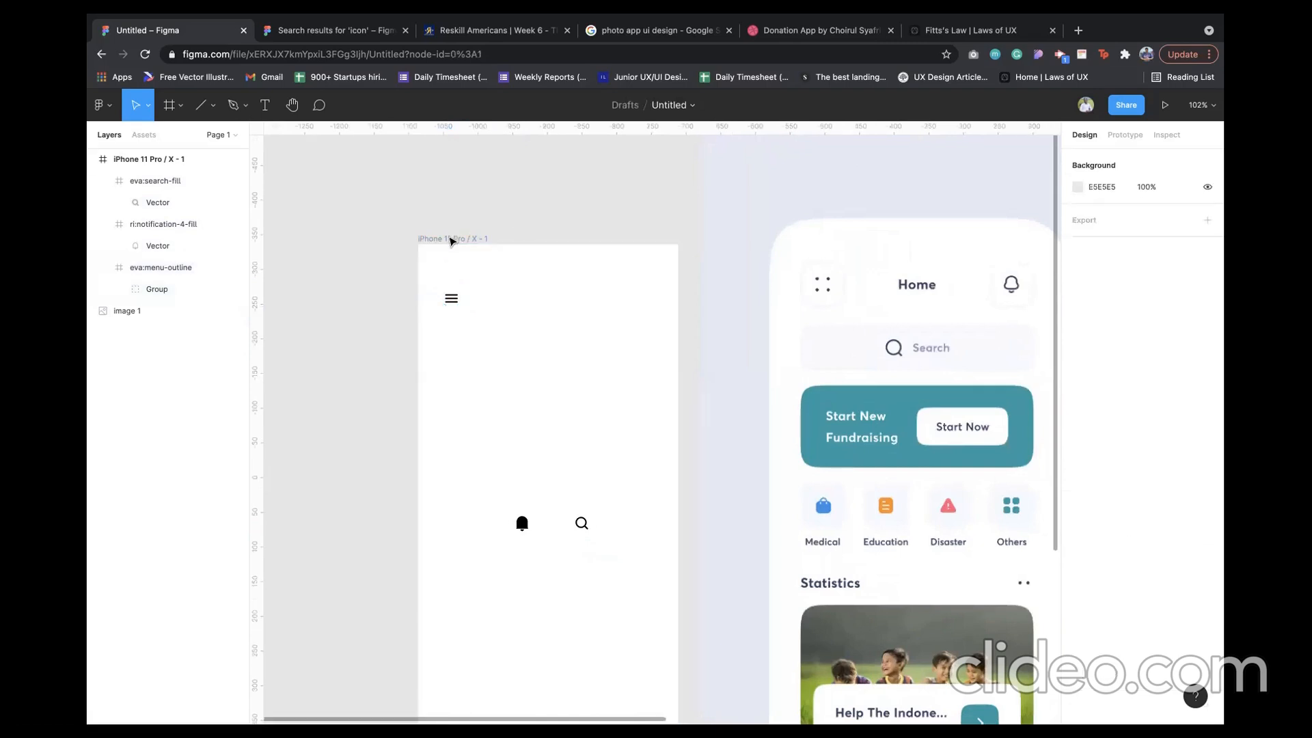
{"action": "left_click", "coordinate": [451, 241]}
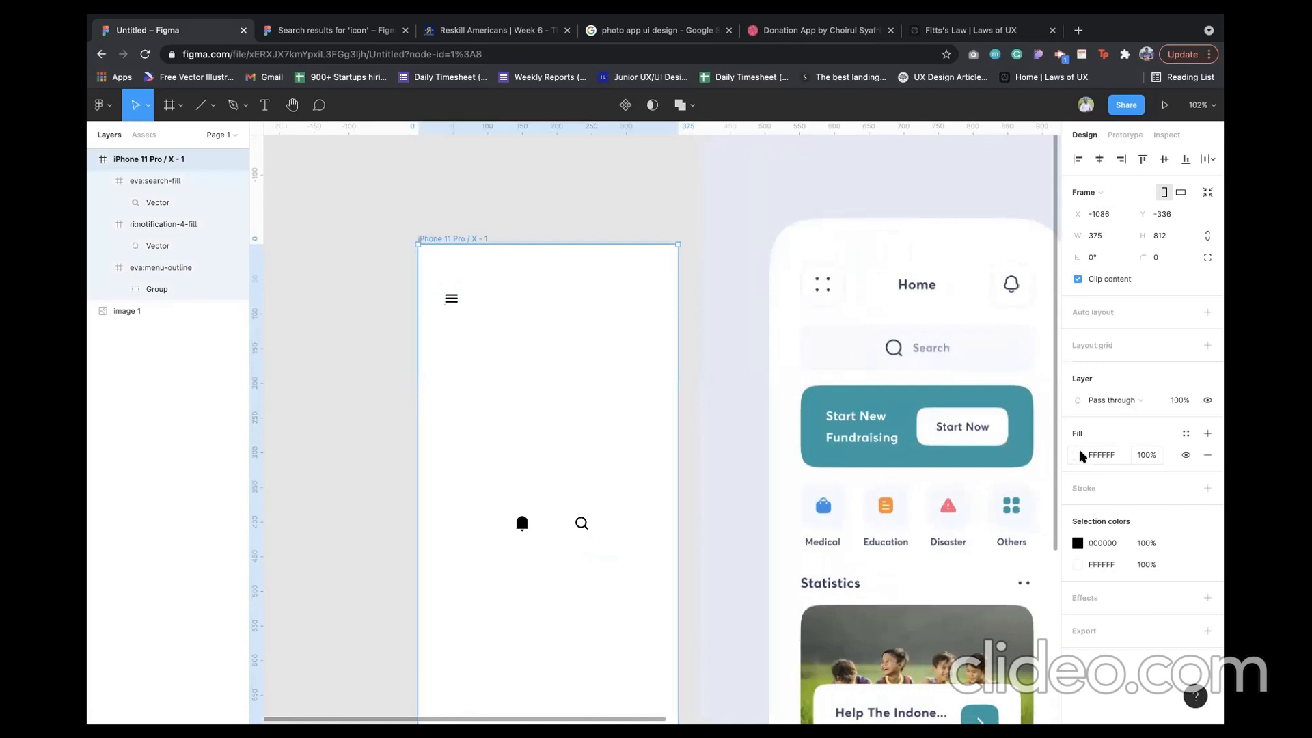
{"action": "left_click", "coordinate": [1077, 455]}
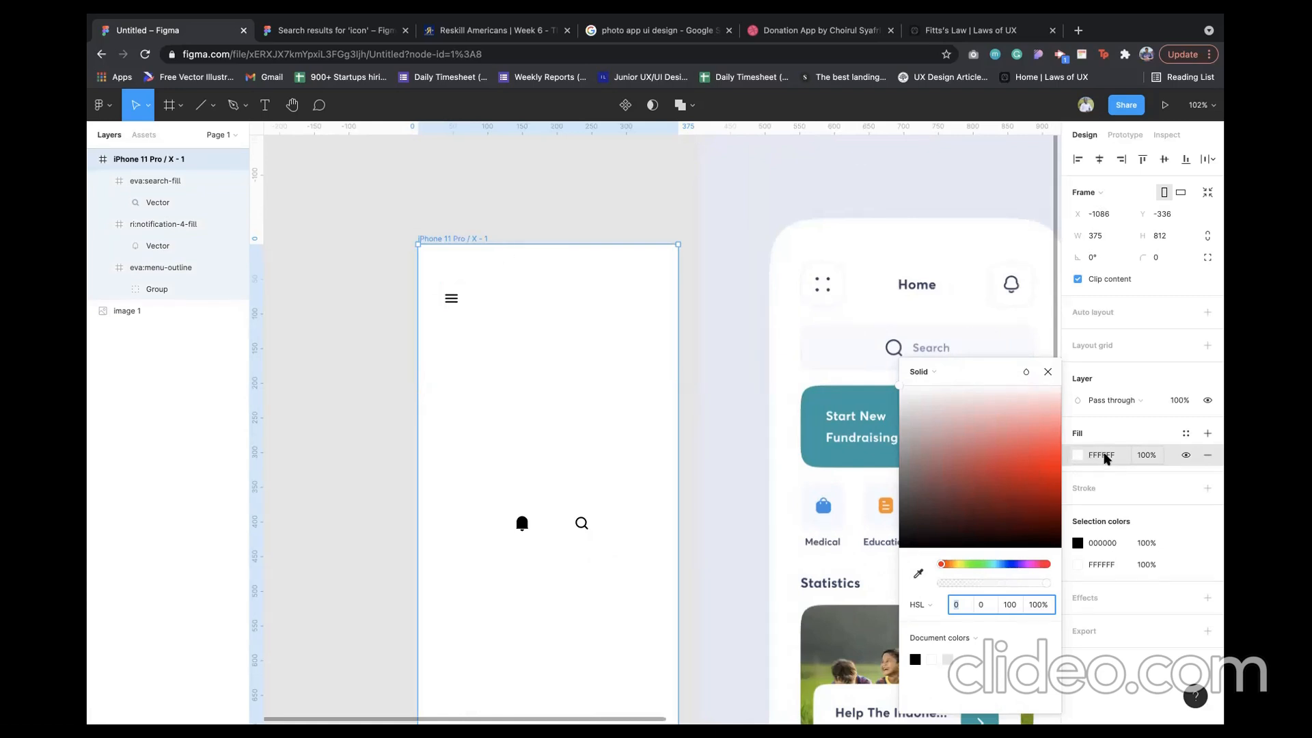
{"action": "left_click", "coordinate": [919, 576]}
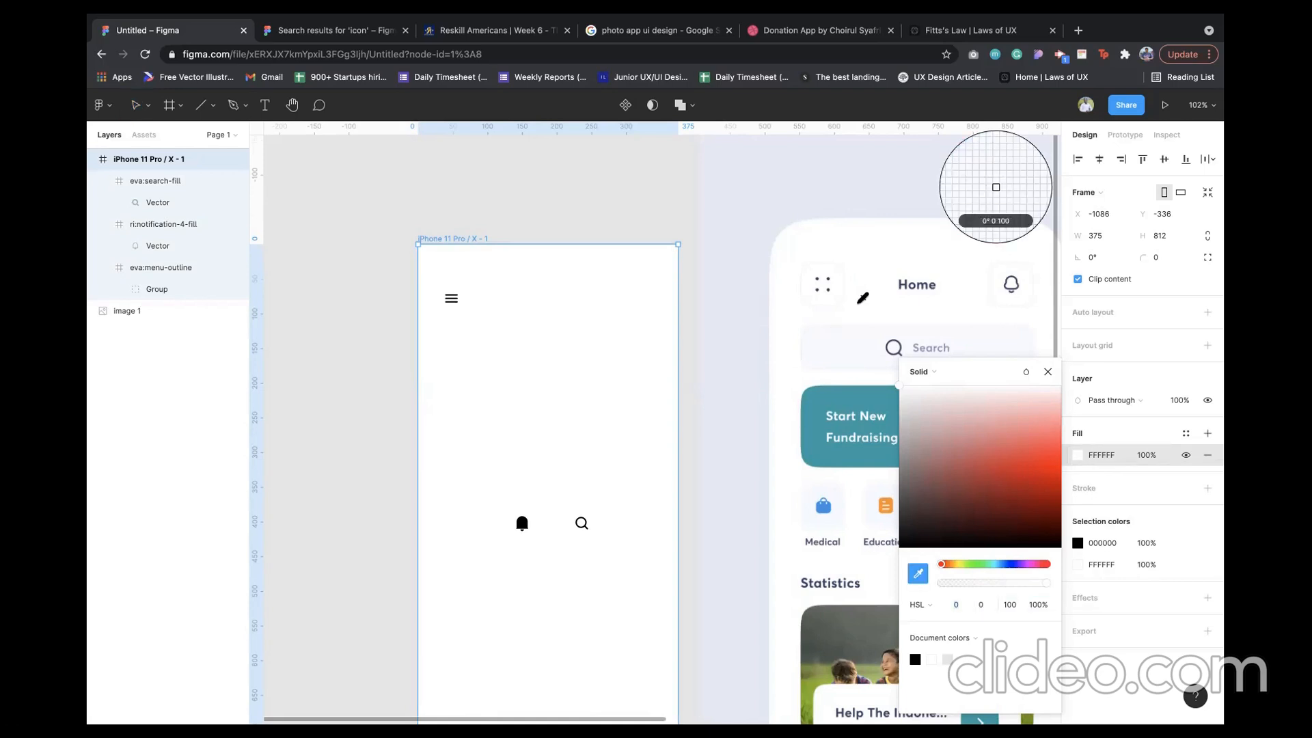
{"action": "left_click", "coordinate": [860, 304]}
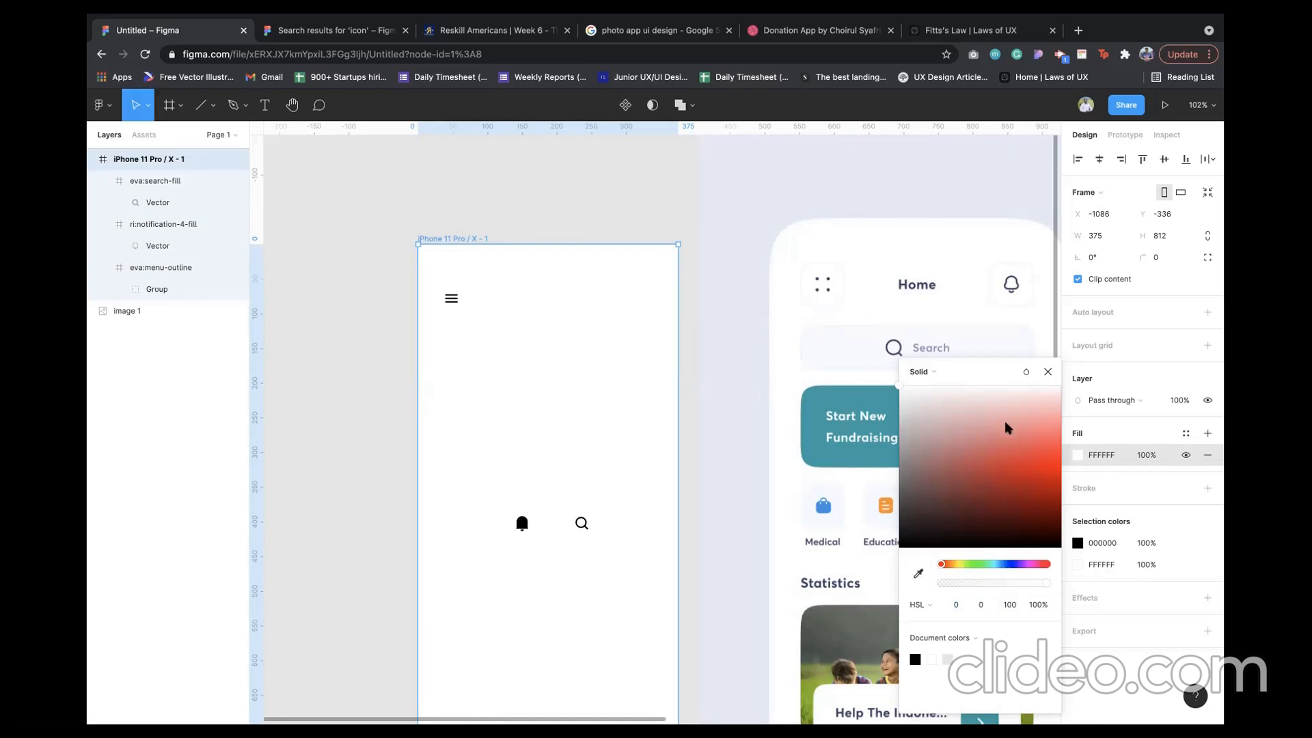
{"action": "left_click", "coordinate": [1047, 372]}
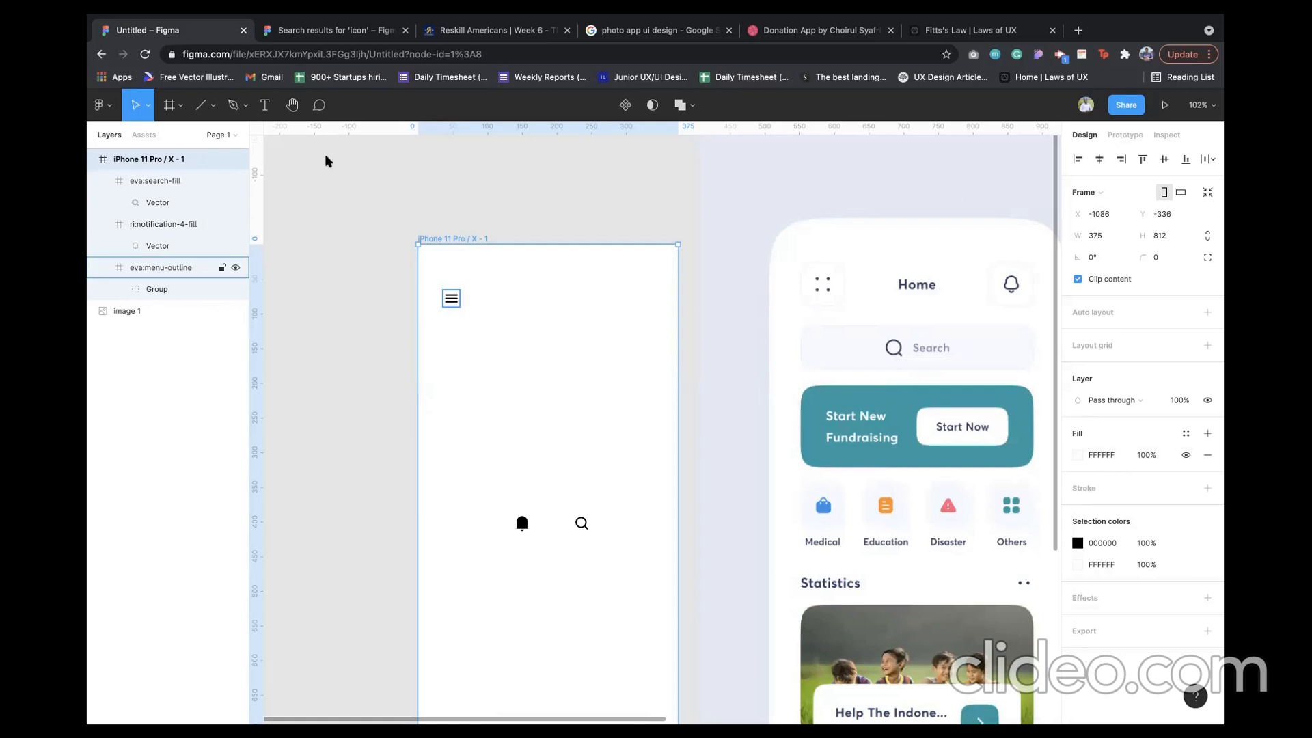
- Draw a square about 65 × 65 beside the menu icon in the iPhone frame
{"action": "left_click", "coordinate": [213, 105]}
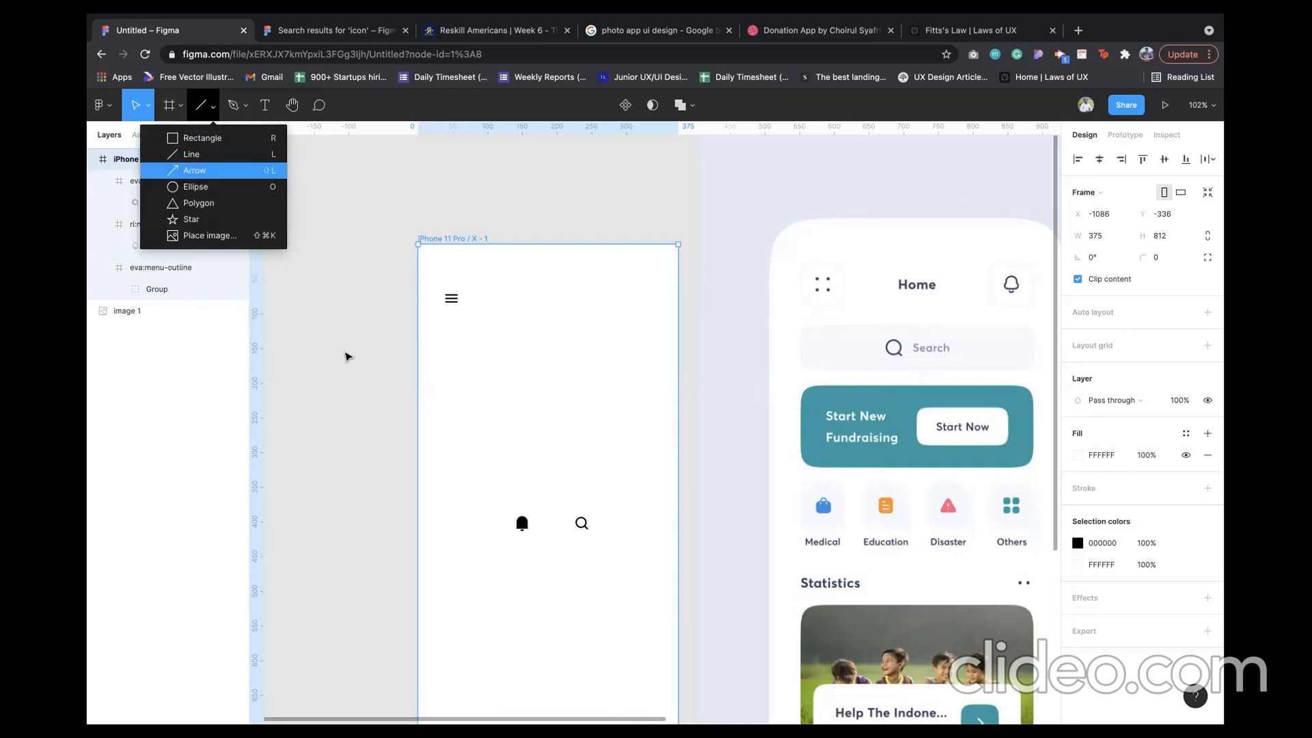
{"action": "left_click", "coordinate": [481, 327]}
{"action": "key", "text": "r"}
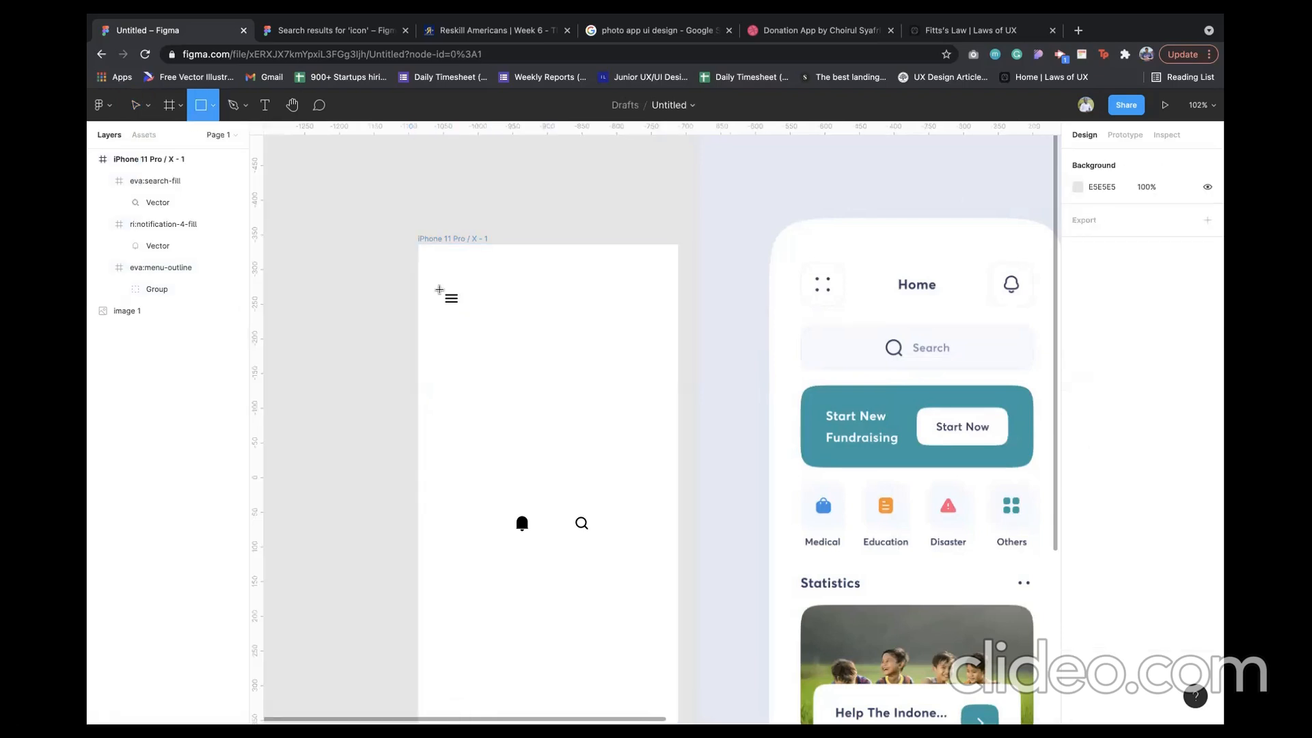
{"action": "left_click_drag", "start_coordinate": [483, 291], "coordinate": [520, 328]}
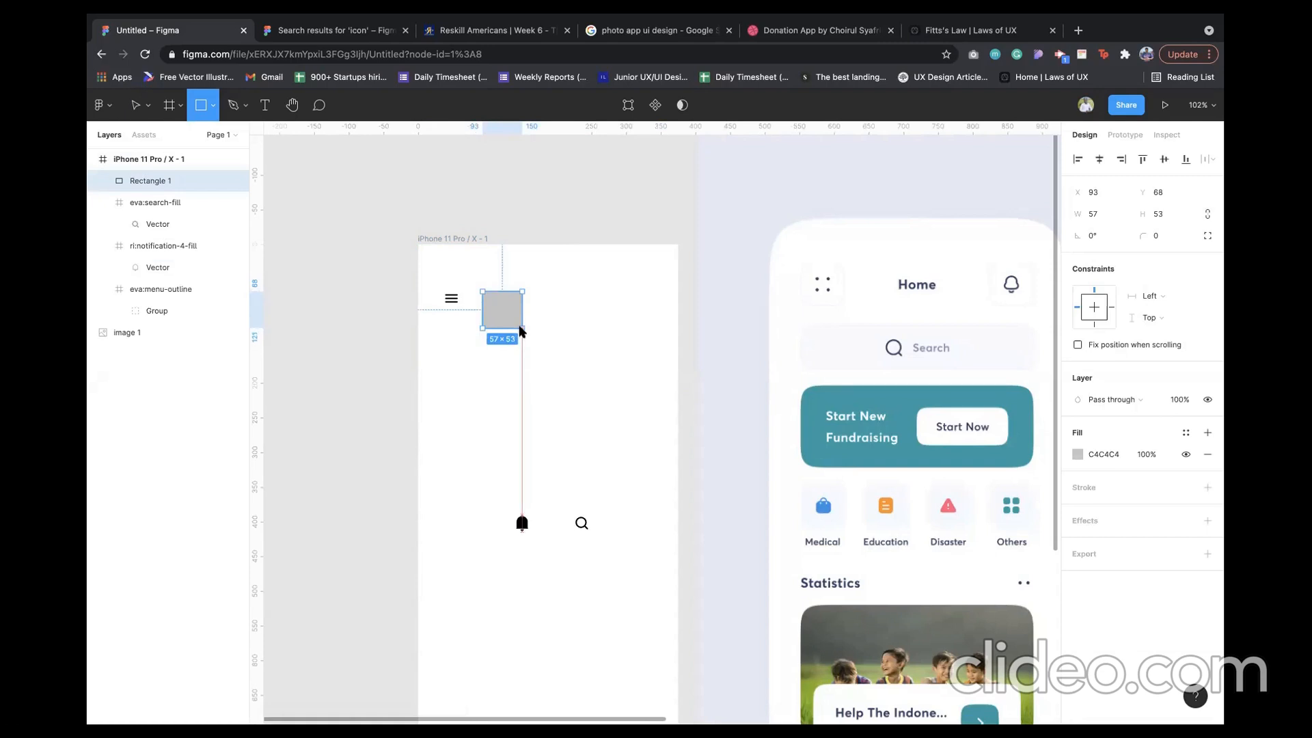
{"action": "key", "text": "shift"}
{"action": "key", "text": "shift"}
{"action": "key", "text": "shift"}
{"action": "key", "text": "shift"}
{"action": "left_click_drag", "start_coordinate": [519, 332], "coordinate": [526, 338]}
- Constrain the square's proportions and set its height to 64
{"action": "left_click", "coordinate": [1170, 218]}
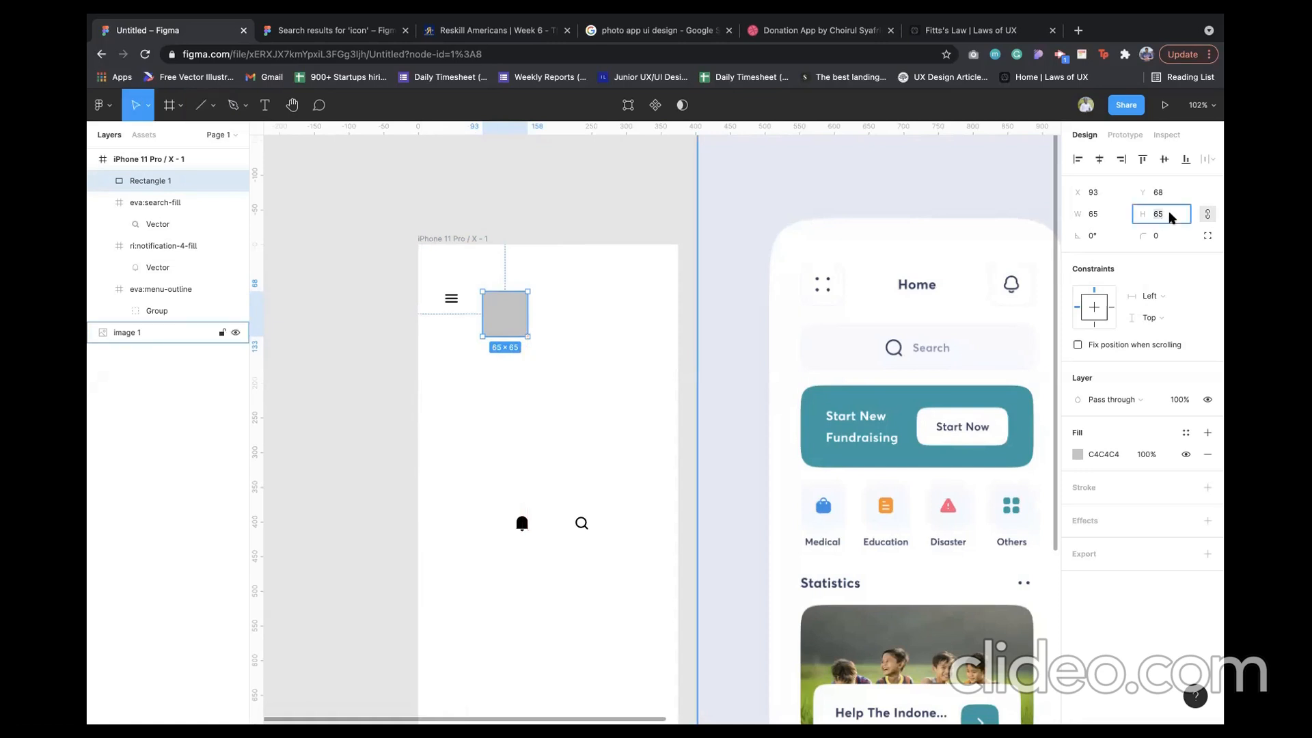
{"action": "type", "text": "6"}
{"action": "key", "text": "Return"}
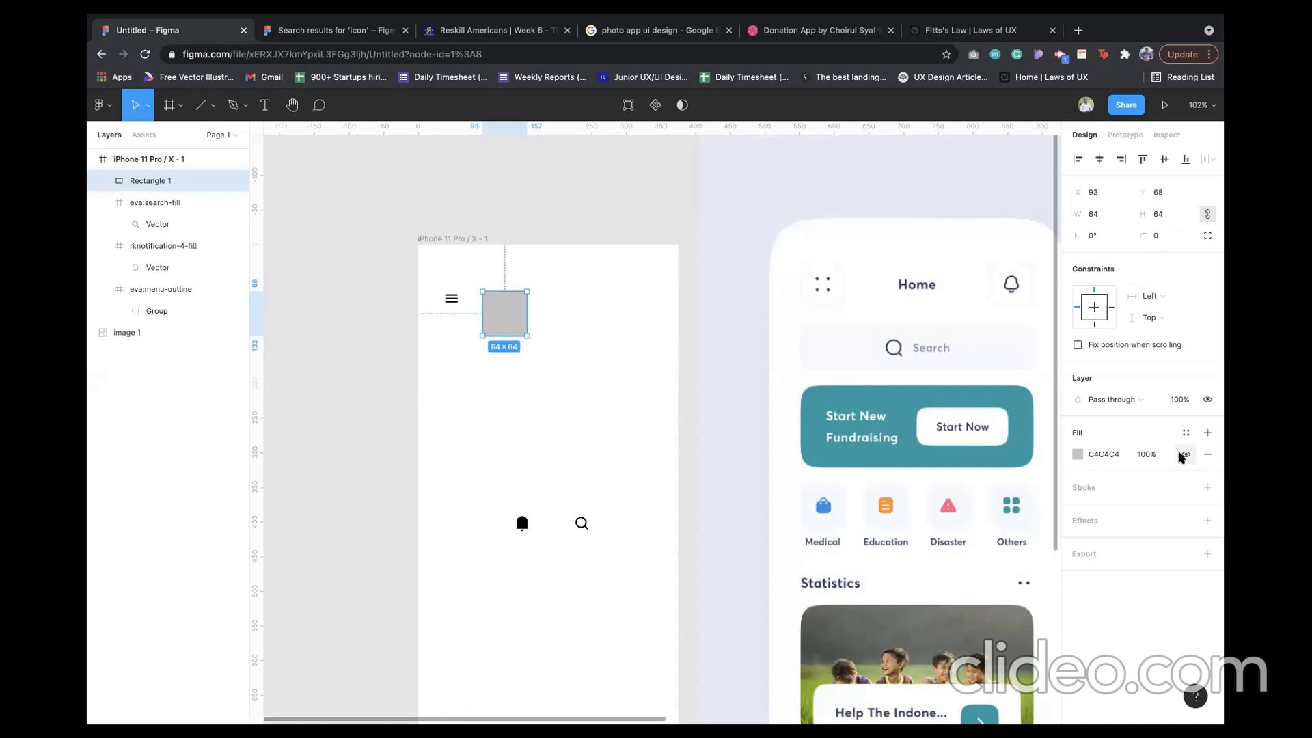
- Set the square's fill colour to FFFFFF
{"action": "left_click", "coordinate": [1103, 454]}
{"action": "type", "text": "FFFFFF"}
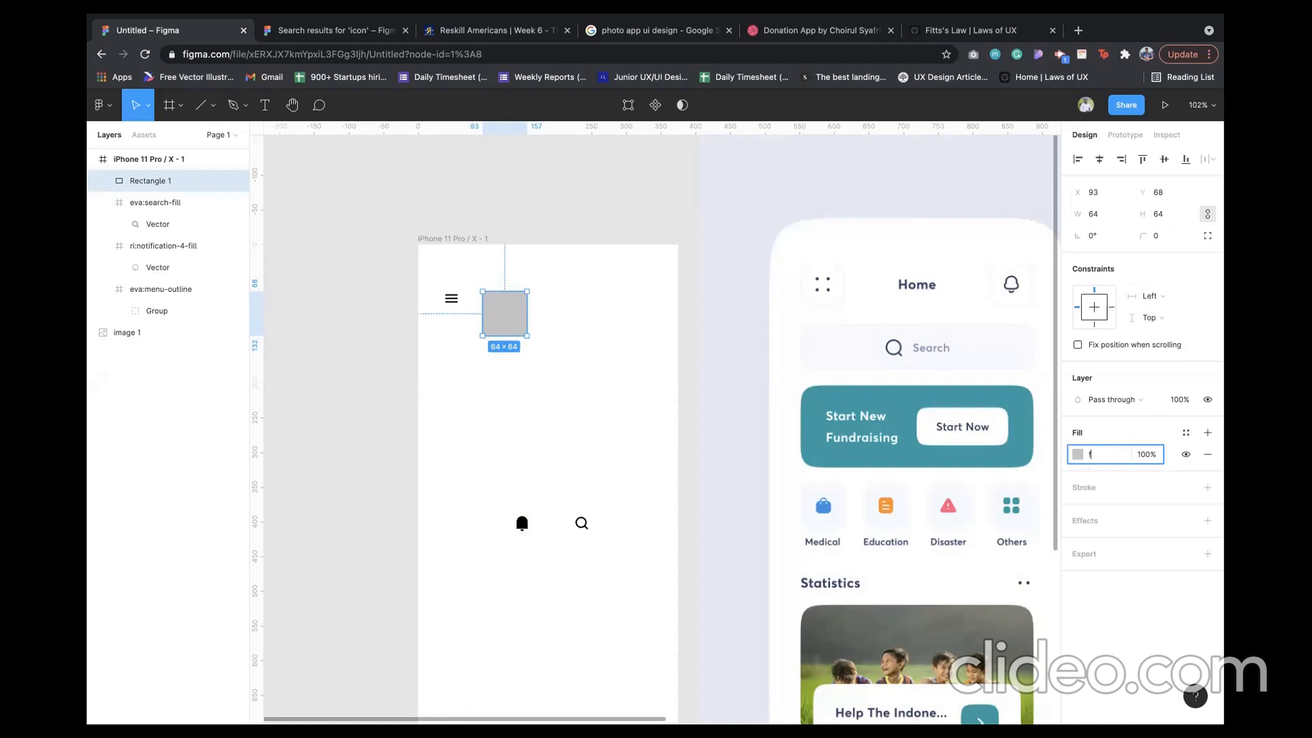
{"action": "key", "text": "Return"}
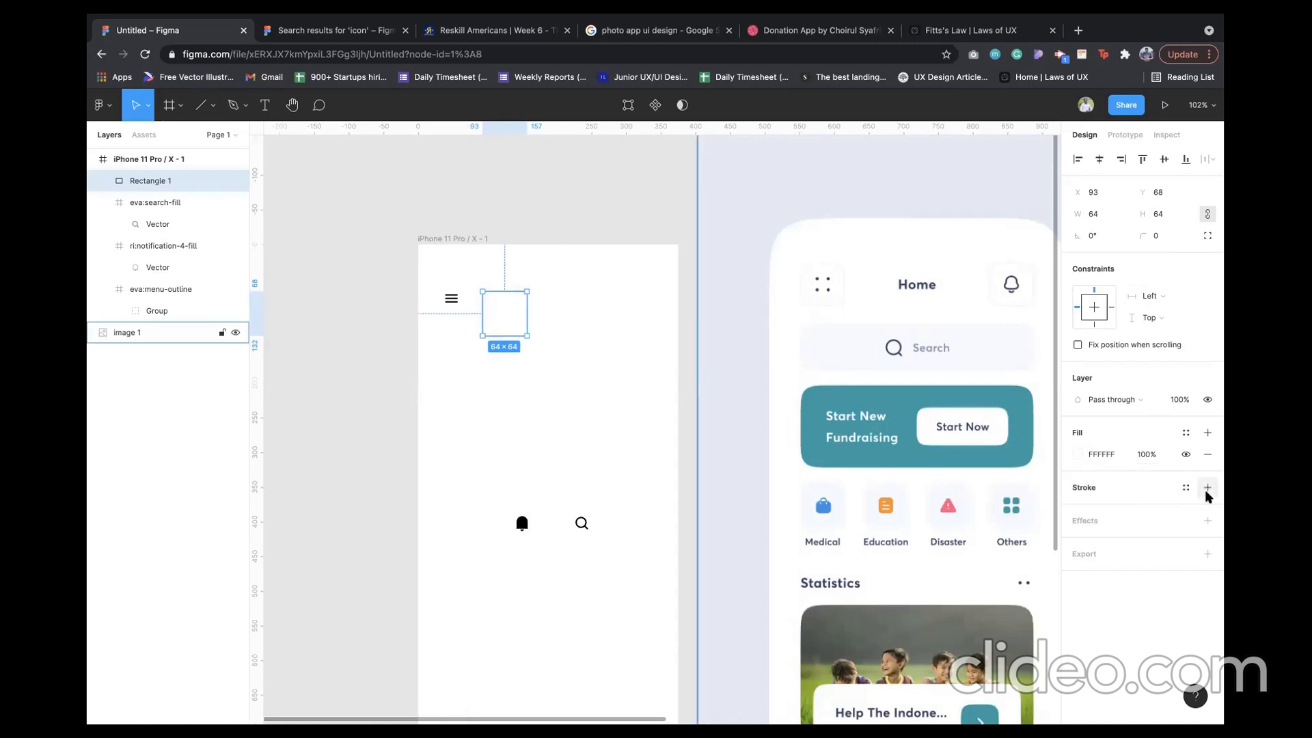
- Add a stroke to the square and change its colour to the light grey E9E9E9
{"action": "left_click", "coordinate": [1207, 489]}
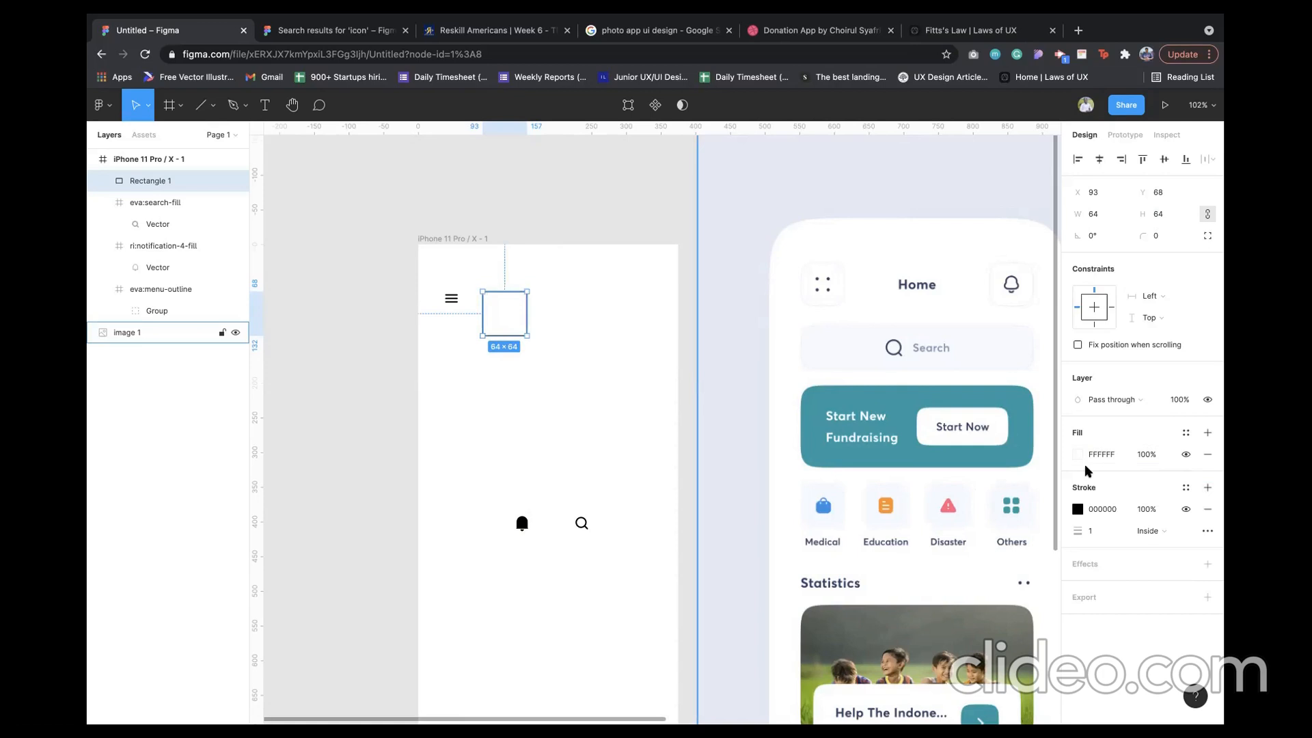
{"action": "left_click", "coordinate": [1078, 510]}
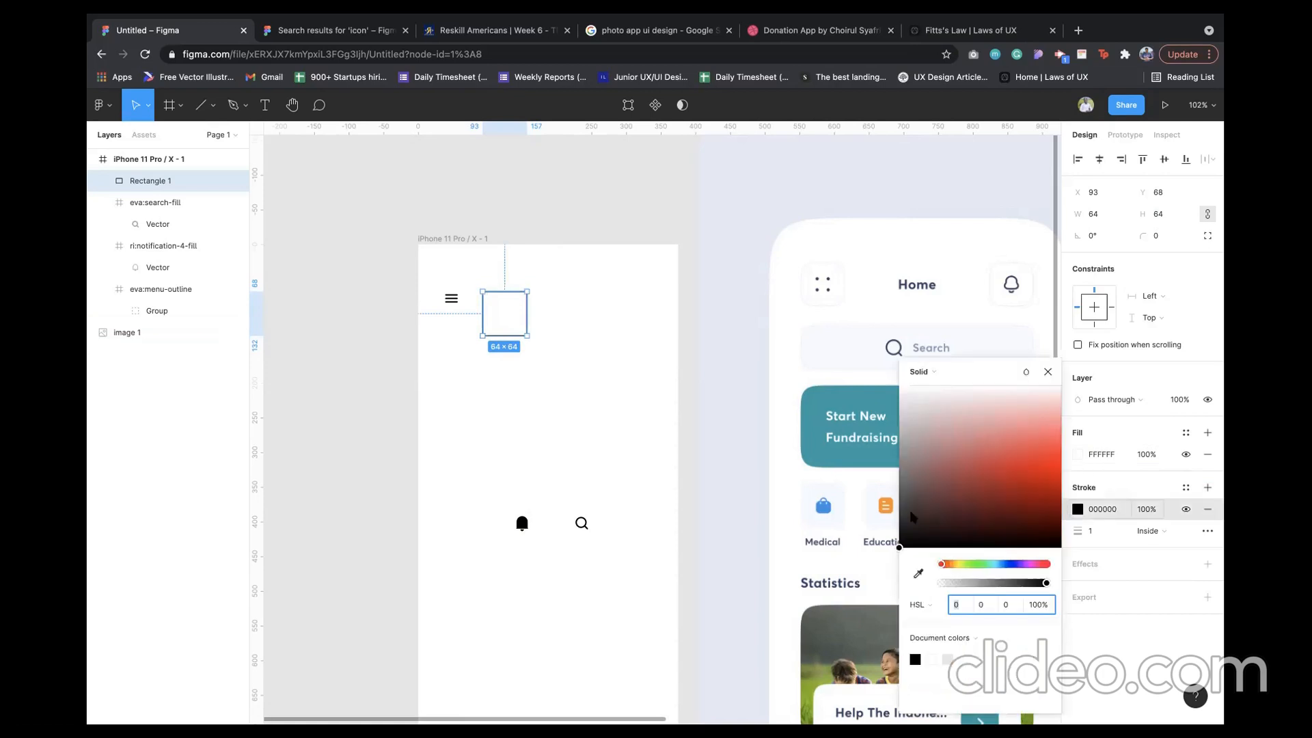
{"action": "left_click_drag", "start_coordinate": [914, 517], "coordinate": [842, 406]}
{"action": "left_click", "coordinate": [1048, 372]}
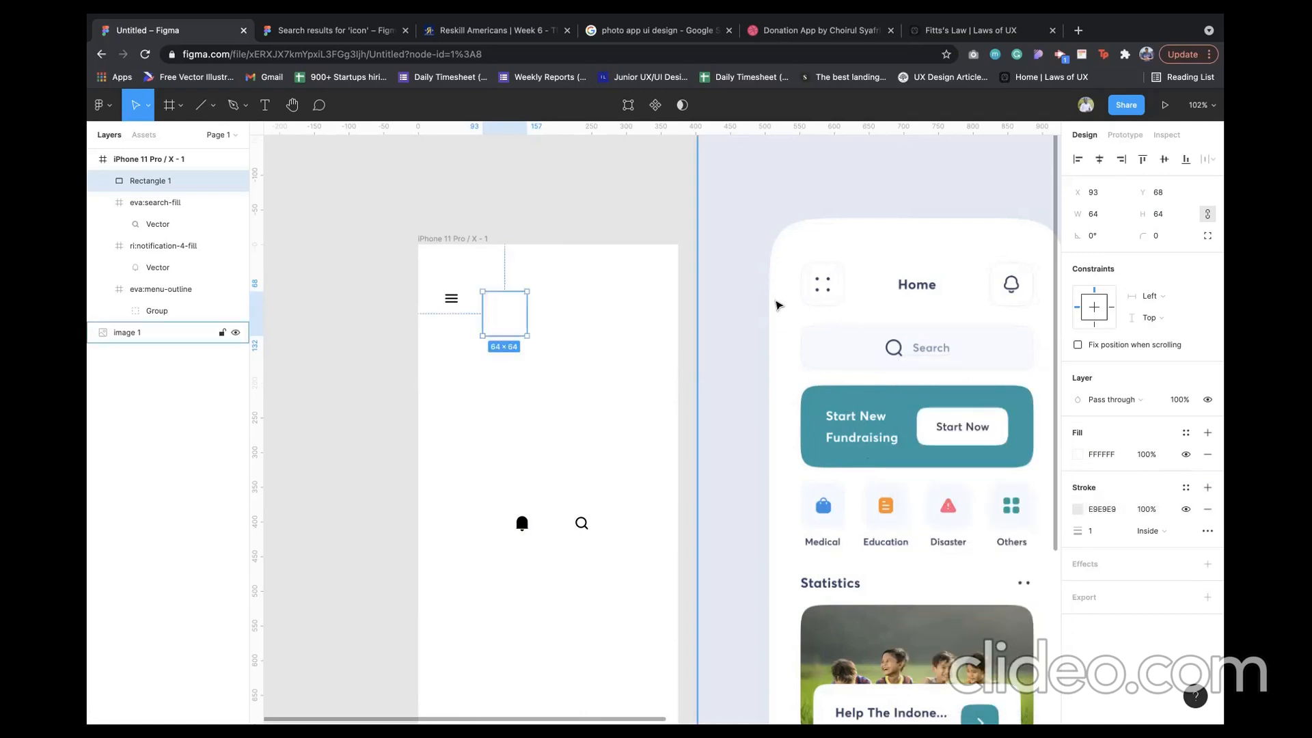
{"action": "key", "text": "Escape"}
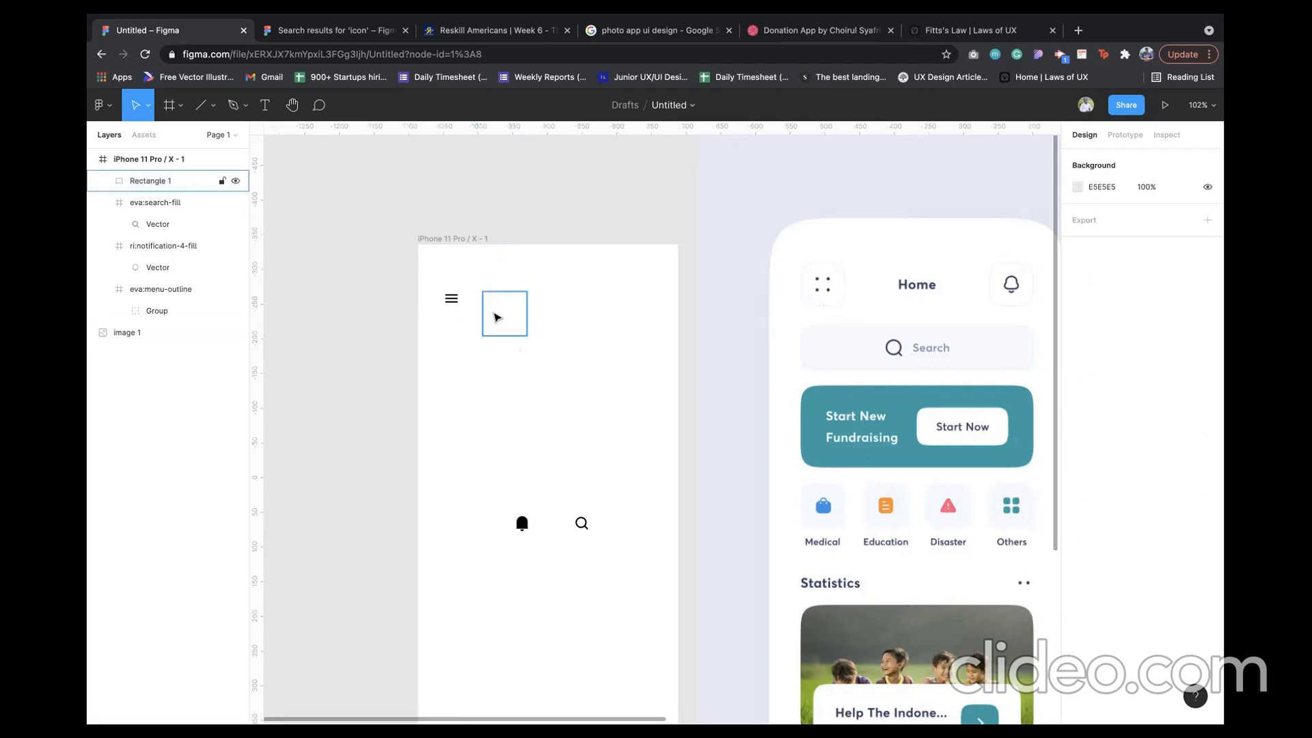
- Set the square's corner radius to 20
{"action": "left_click", "coordinate": [496, 317]}
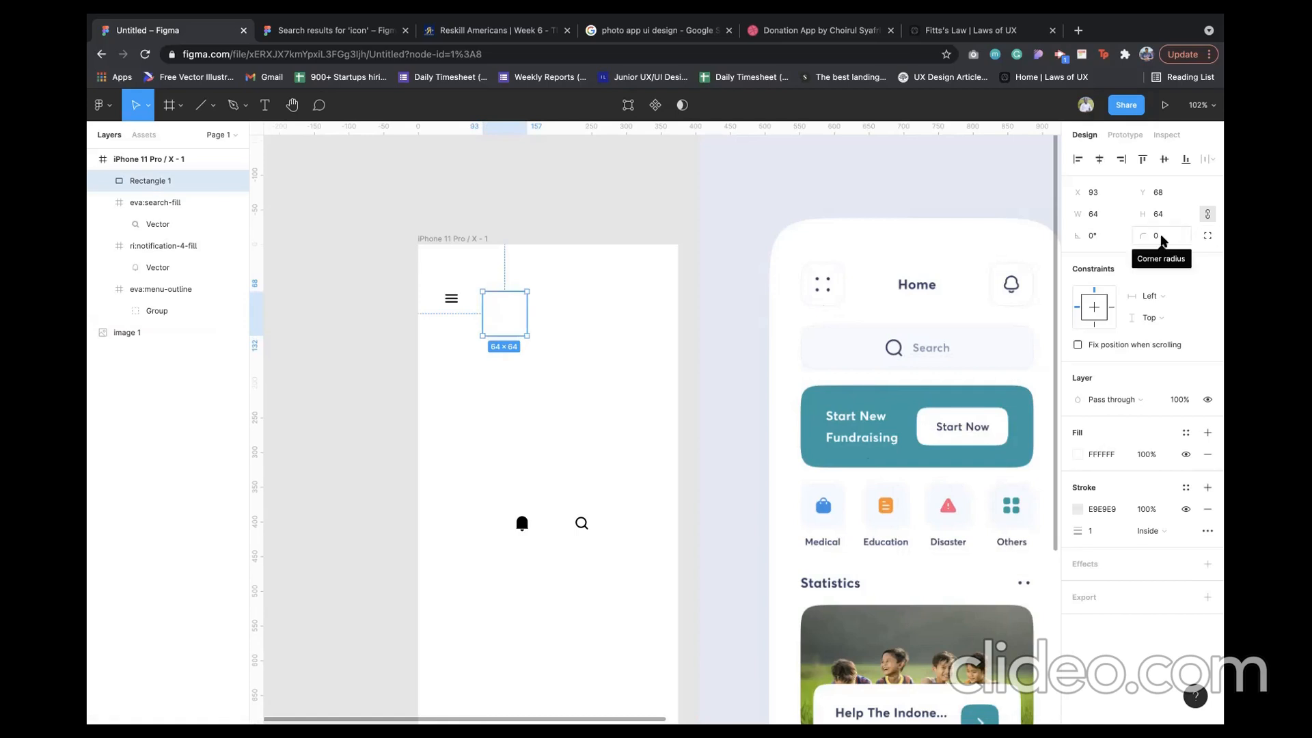
{"action": "left_click", "coordinate": [1162, 239]}
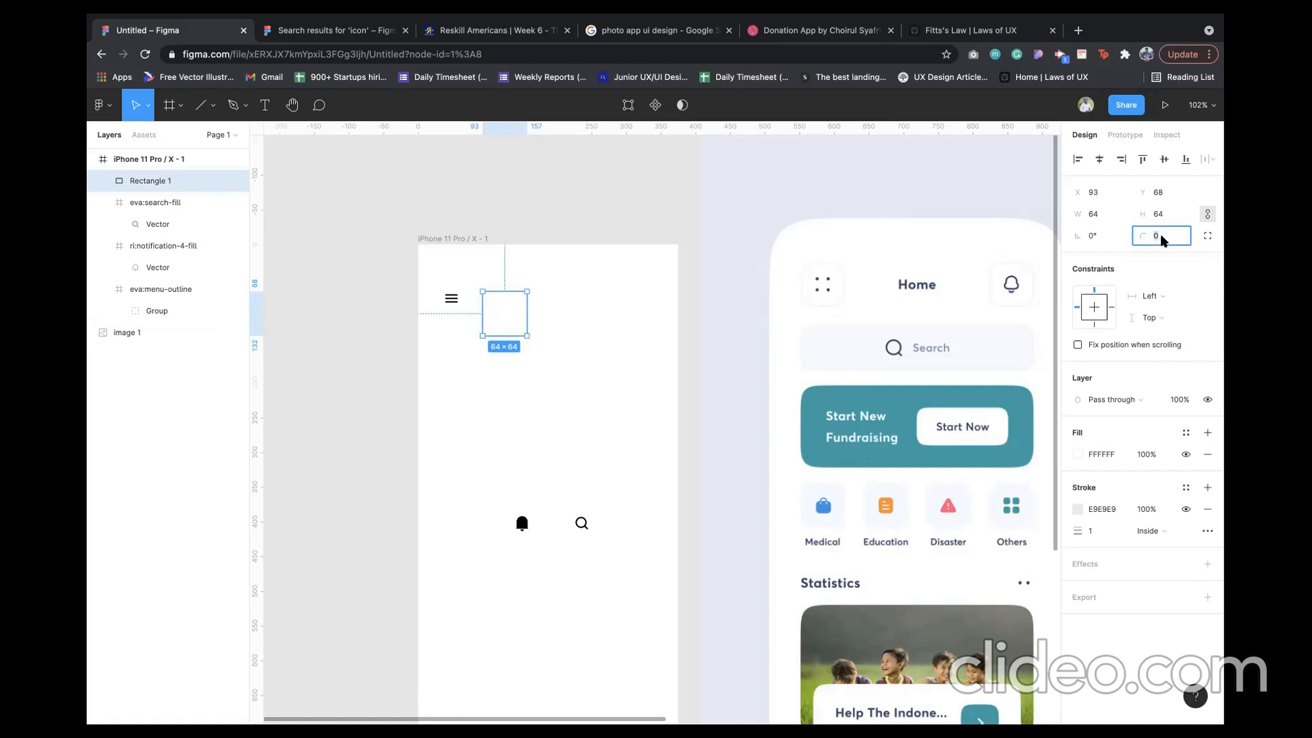
{"action": "type", "text": "20"}
{"action": "key", "text": "Return"}
- Set the constrained square's height to 48 and its corner radius to 10
{"action": "left_click", "coordinate": [1169, 219]}
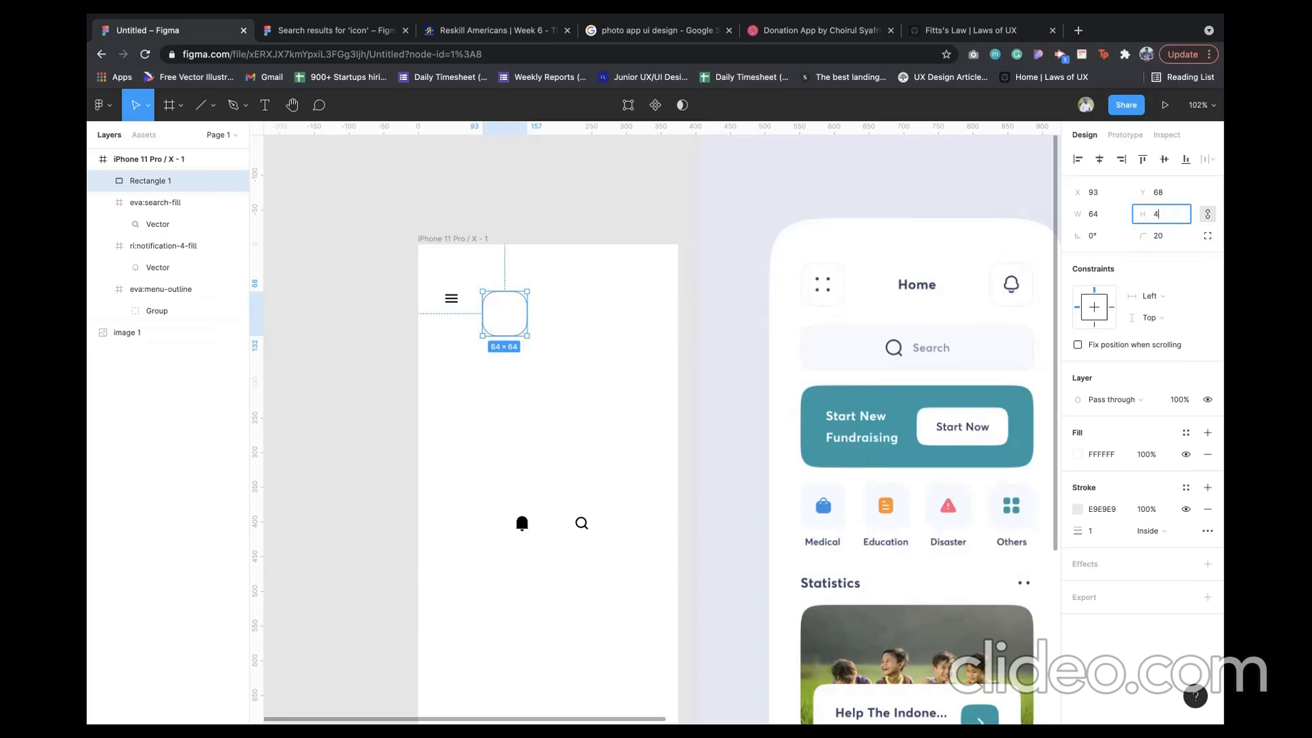
{"action": "key", "text": "Return"}
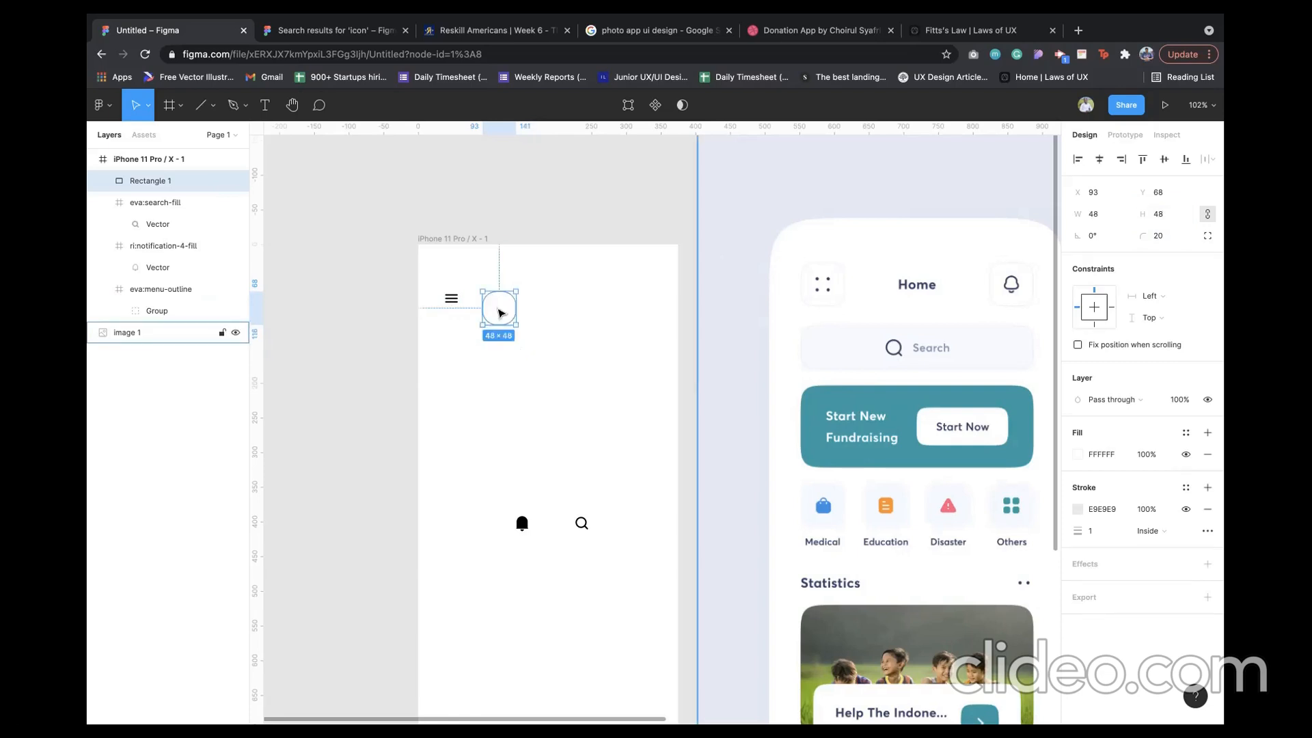
{"action": "left_click", "coordinate": [1157, 236]}
{"action": "type", "text": "10"}
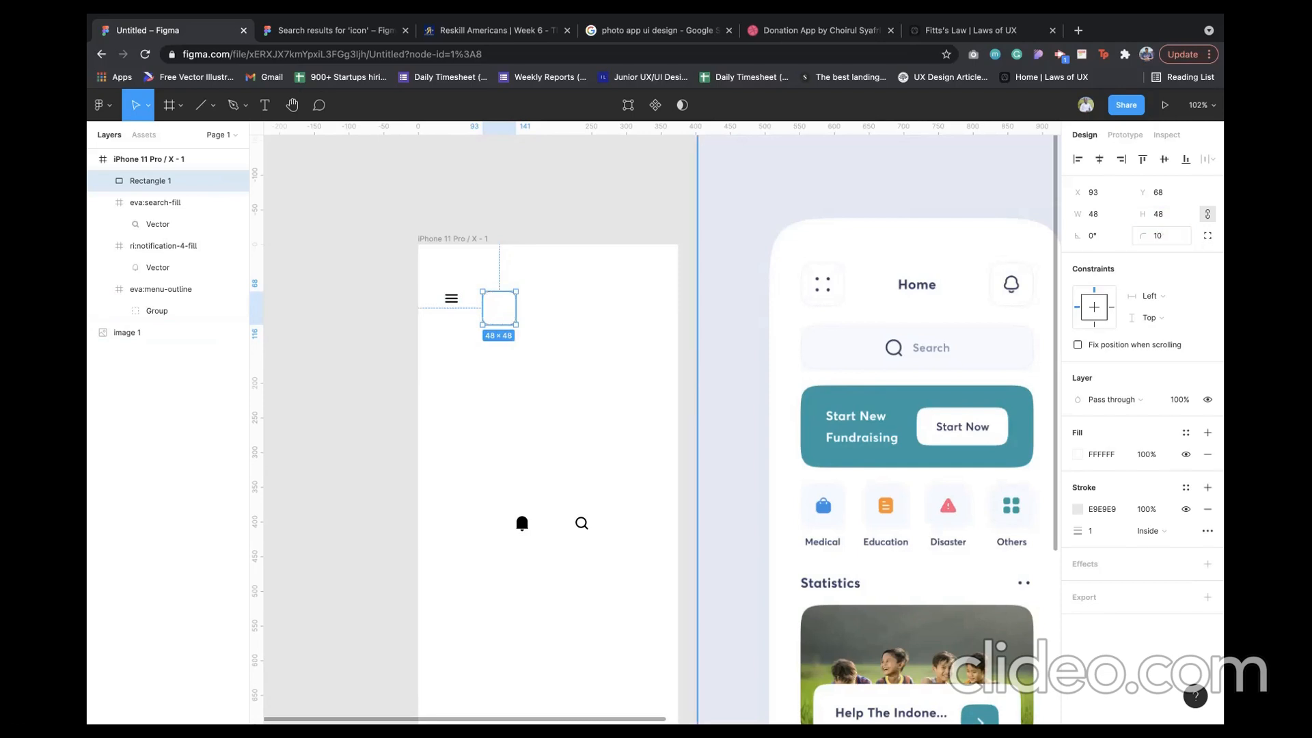
{"action": "left_click", "coordinate": [563, 317]}
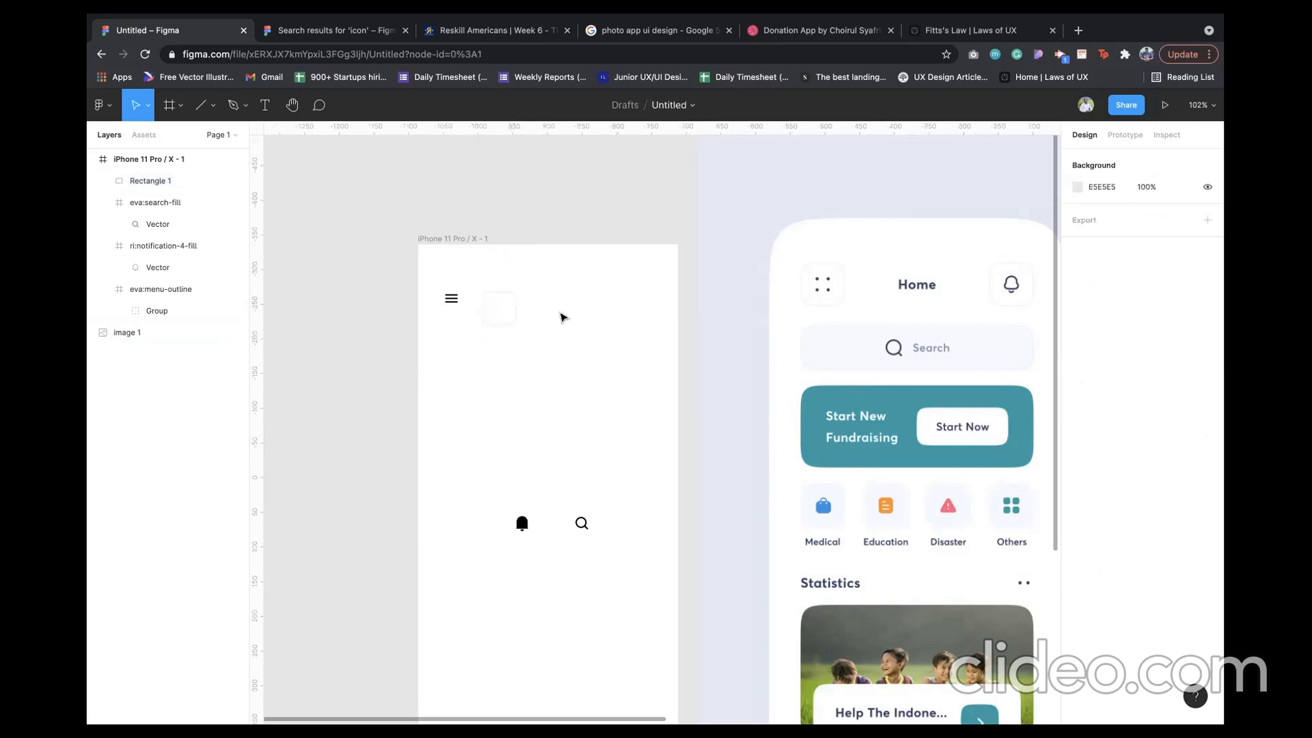
- Move the menu icon onto the rounded square and align both on their horizontal and vertical centers
{"action": "left_click", "coordinate": [450, 297]}
{"action": "mouse_move", "coordinate": [395, 301]}
{"action": "left_mouse_down"}
{"action": "mouse_move", "coordinate": [511, 318]}
{"action": "mouse_move", "coordinate": [499, 310]}
{"action": "left_mouse_up"}
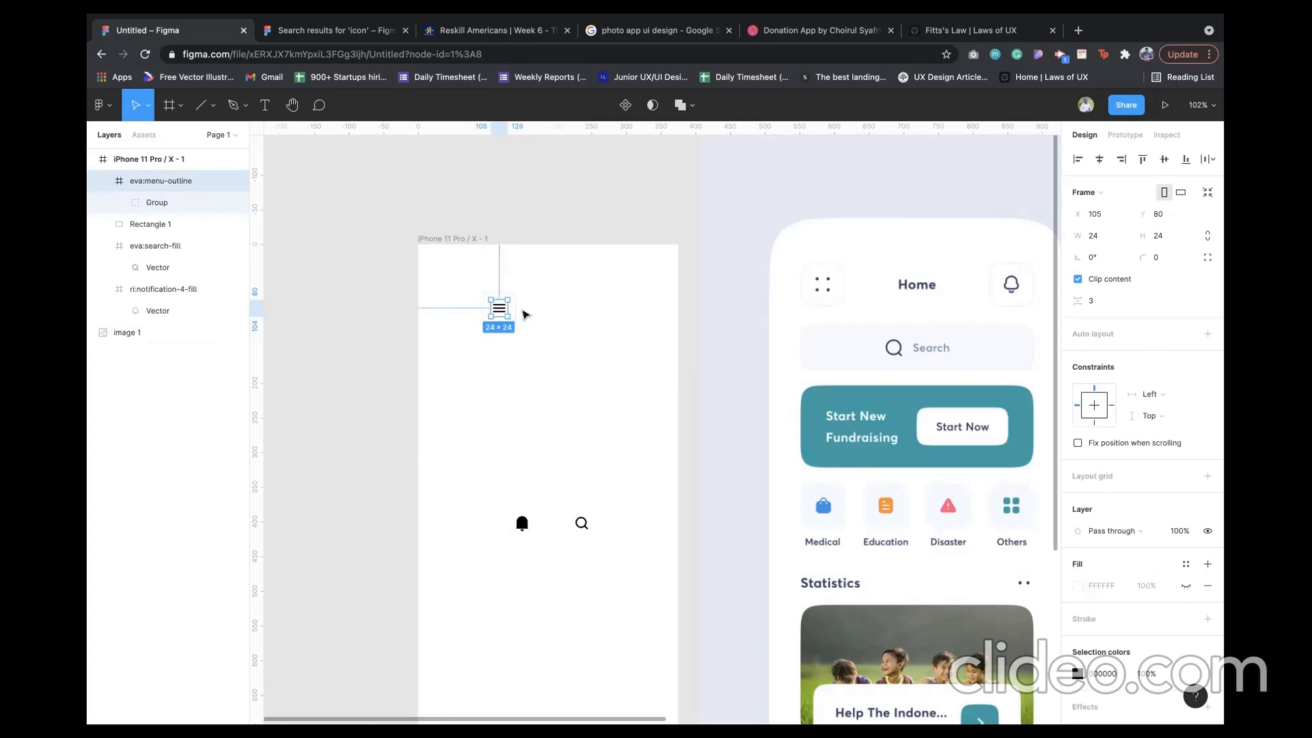
{"action": "left_click", "coordinate": [524, 312]}
{"action": "left_click_drag", "start_coordinate": [572, 304], "coordinate": [466, 321]}
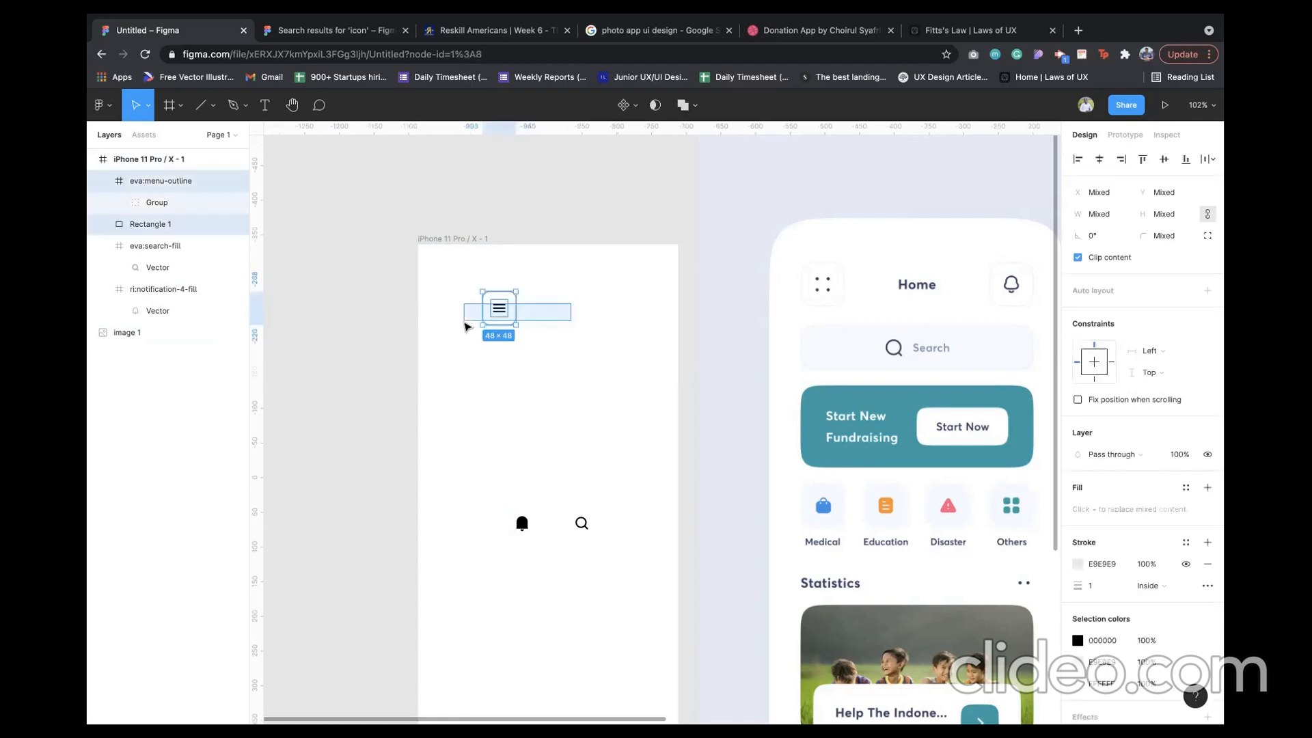
{"action": "left_click", "coordinate": [1099, 162]}
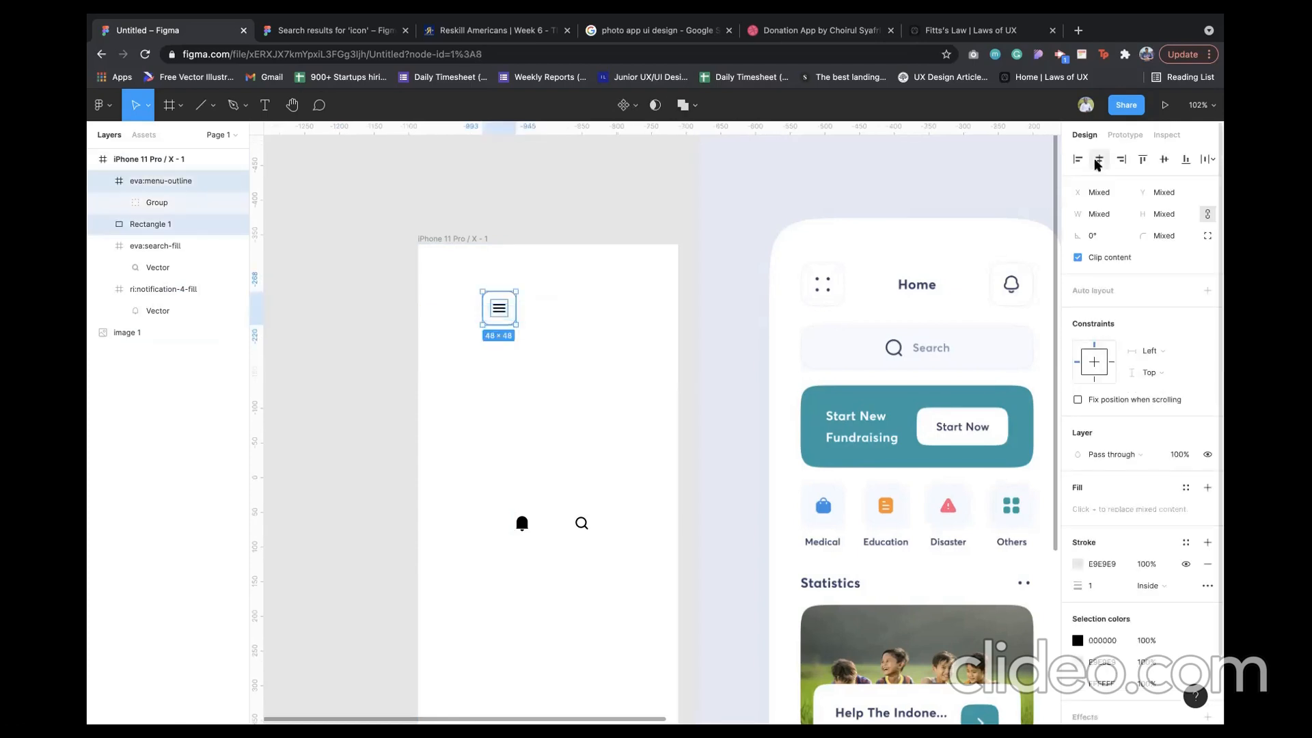
{"action": "left_click", "coordinate": [1162, 160]}
- Measure the spacing between the menu icon and each edge of the rounded square
{"action": "scroll", "coordinate": [492, 308], "scroll_direction": "up", "scroll_amount": 10}
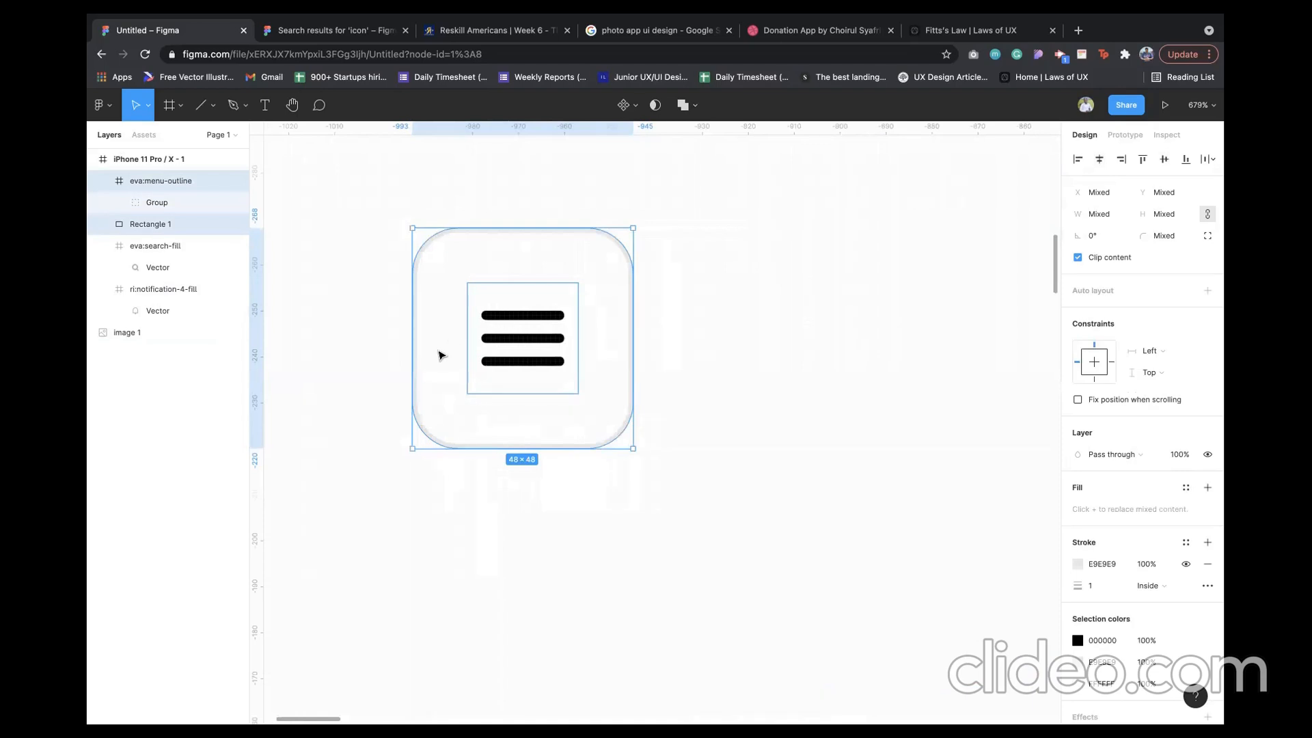
{"action": "left_click", "coordinate": [509, 355]}
{"action": "key", "text": "alt"}
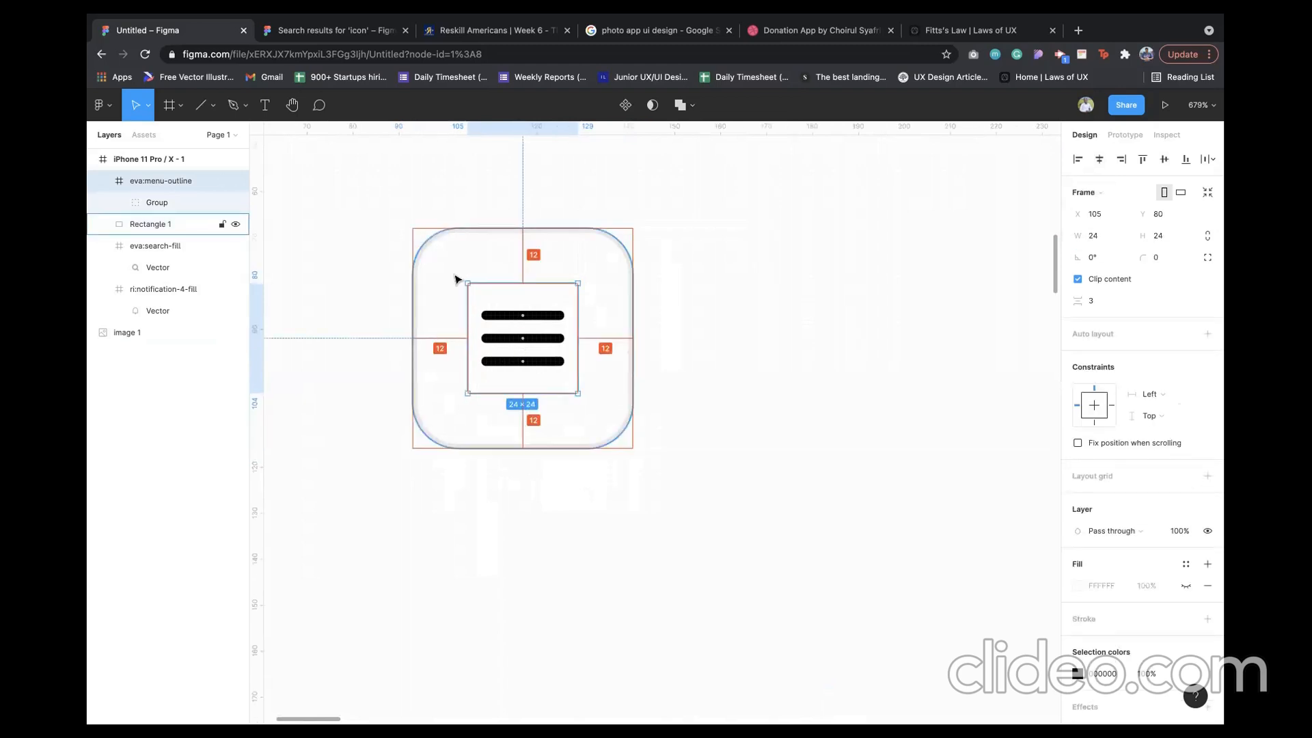
{"action": "scroll", "coordinate": [456, 280], "scroll_direction": "up", "scroll_amount": 5}
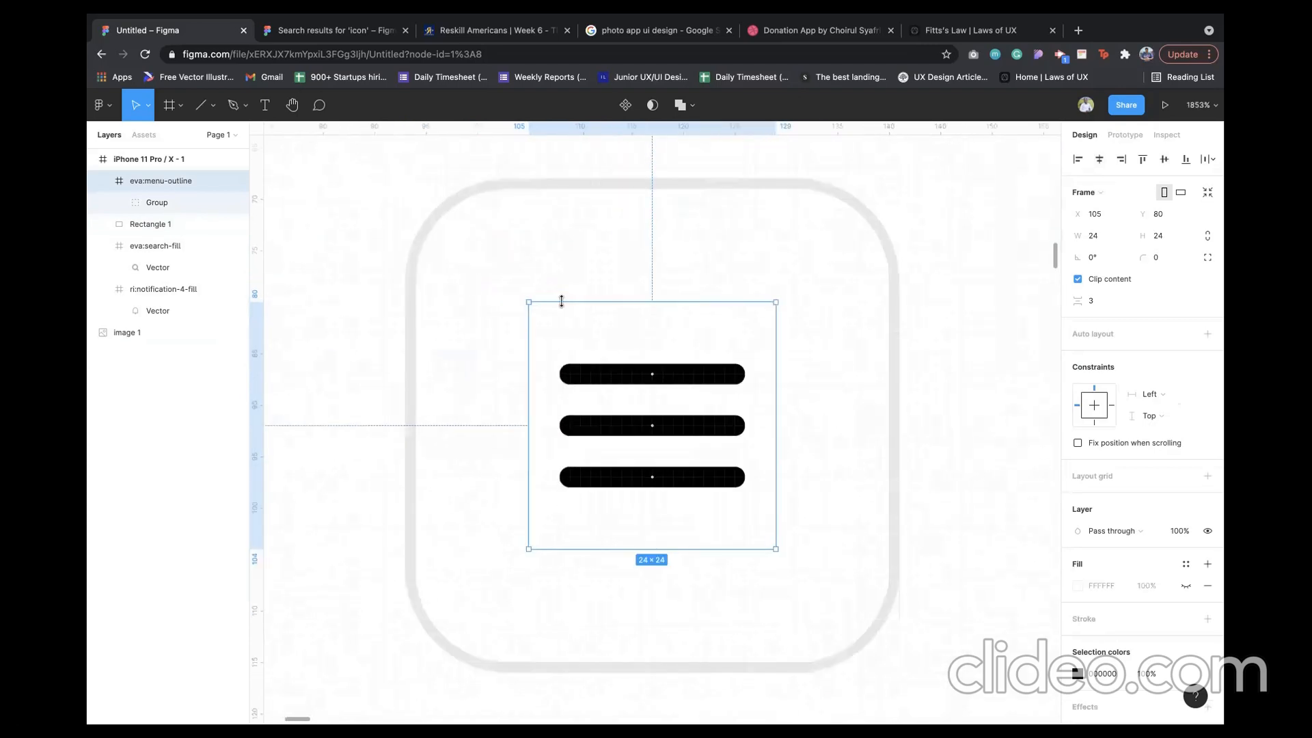
{"action": "scroll", "coordinate": [561, 301], "scroll_direction": "down", "scroll_amount": 2}
{"action": "key", "text": "alt"}
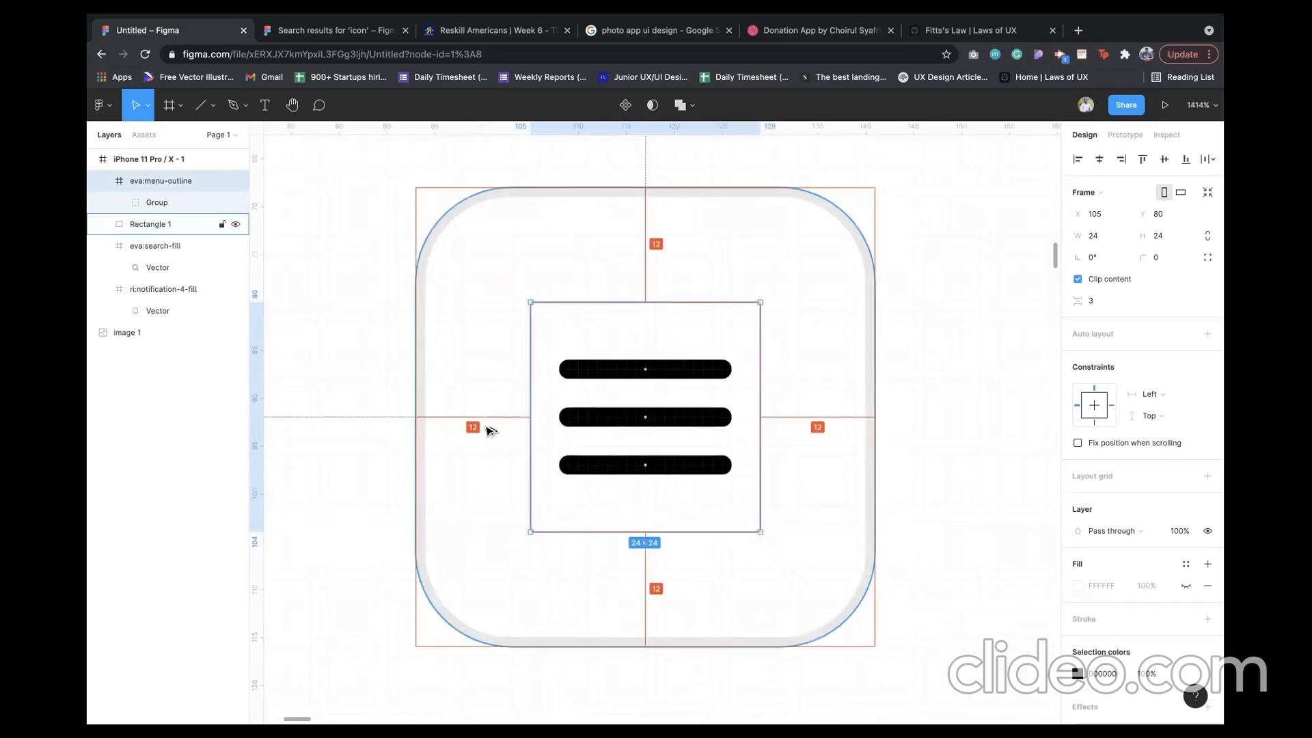
{"action": "key", "text": "alt"}
{"action": "scroll", "coordinate": [684, 558], "scroll_direction": "down", "scroll_amount": 6}
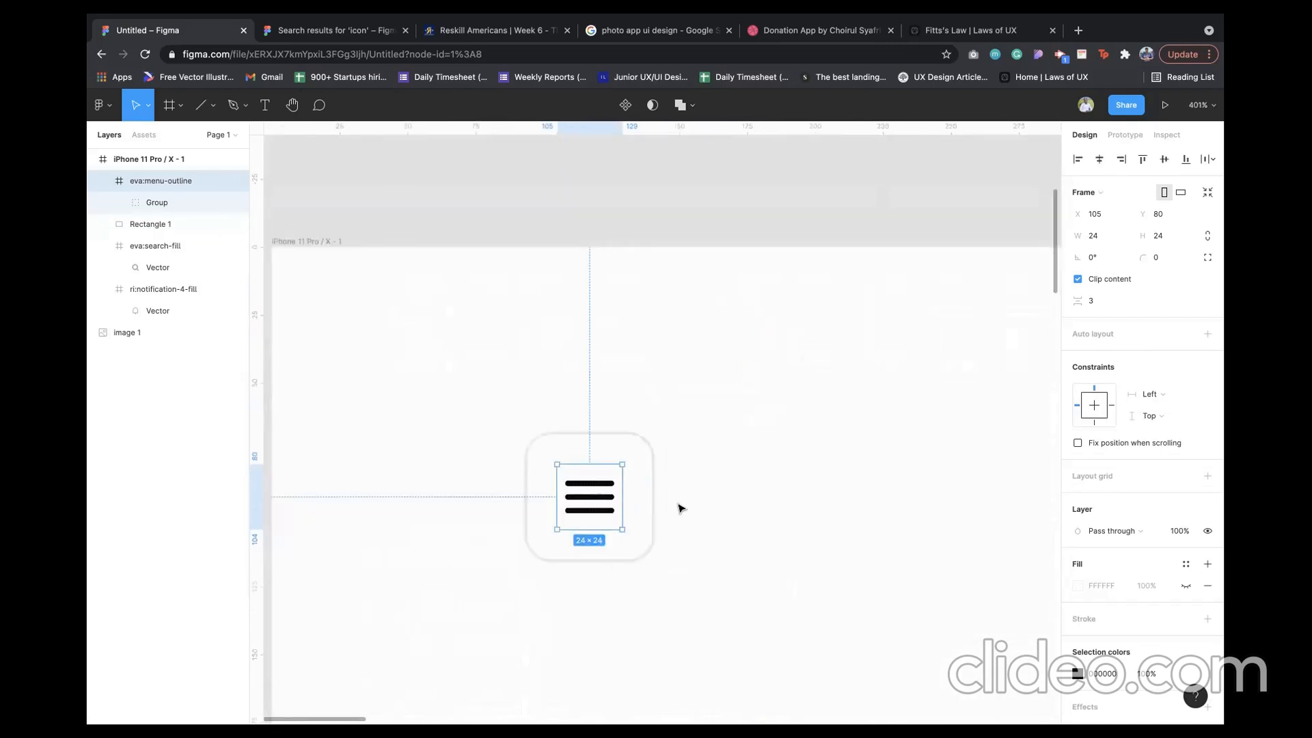
- Select the menu icon together with its rounded square and group them
{"action": "scroll", "coordinate": [659, 495], "scroll_direction": "down", "scroll_amount": 3}
{"action": "left_click", "coordinate": [659, 494], "text": "shift"}
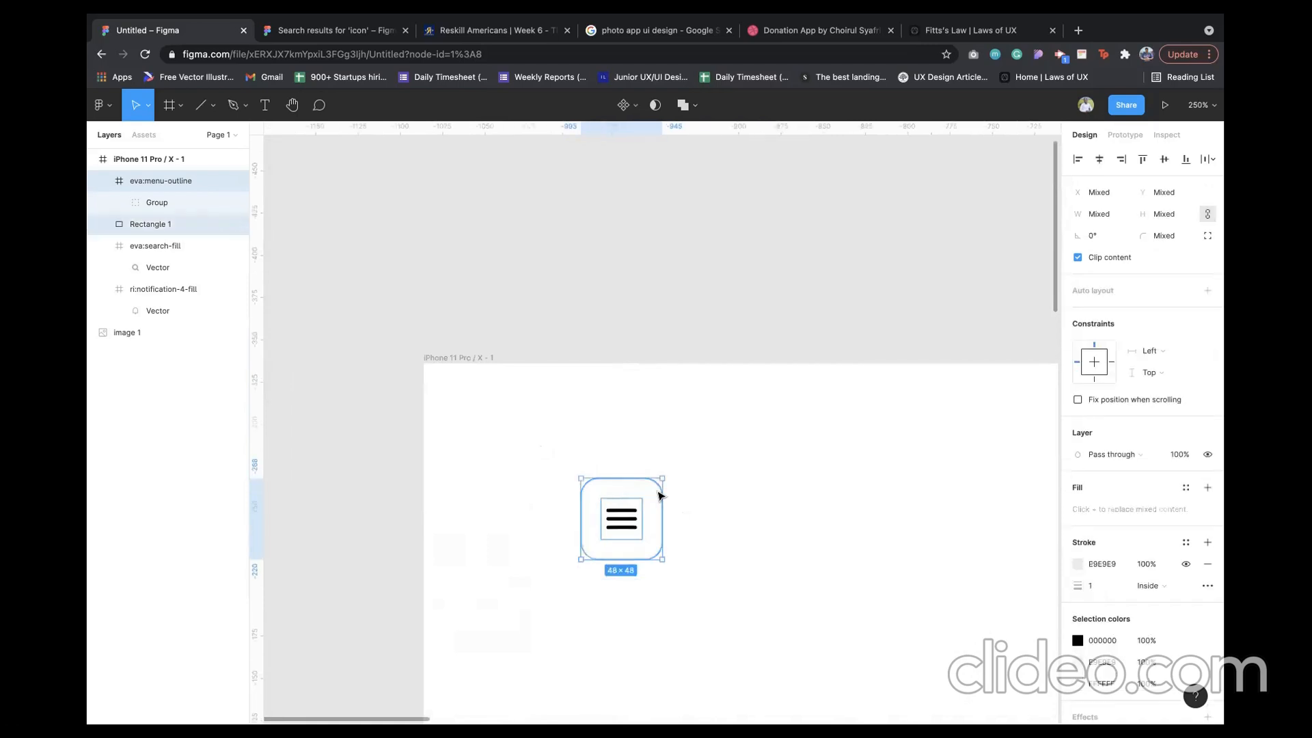
{"action": "key", "text": "ctrl+g"}
- Rename the grouped menu button as "Menu Ikcon" and collapse the search and notification icon layers
{"action": "scroll", "coordinate": [560, 437], "scroll_direction": "down", "scroll_amount": 3}
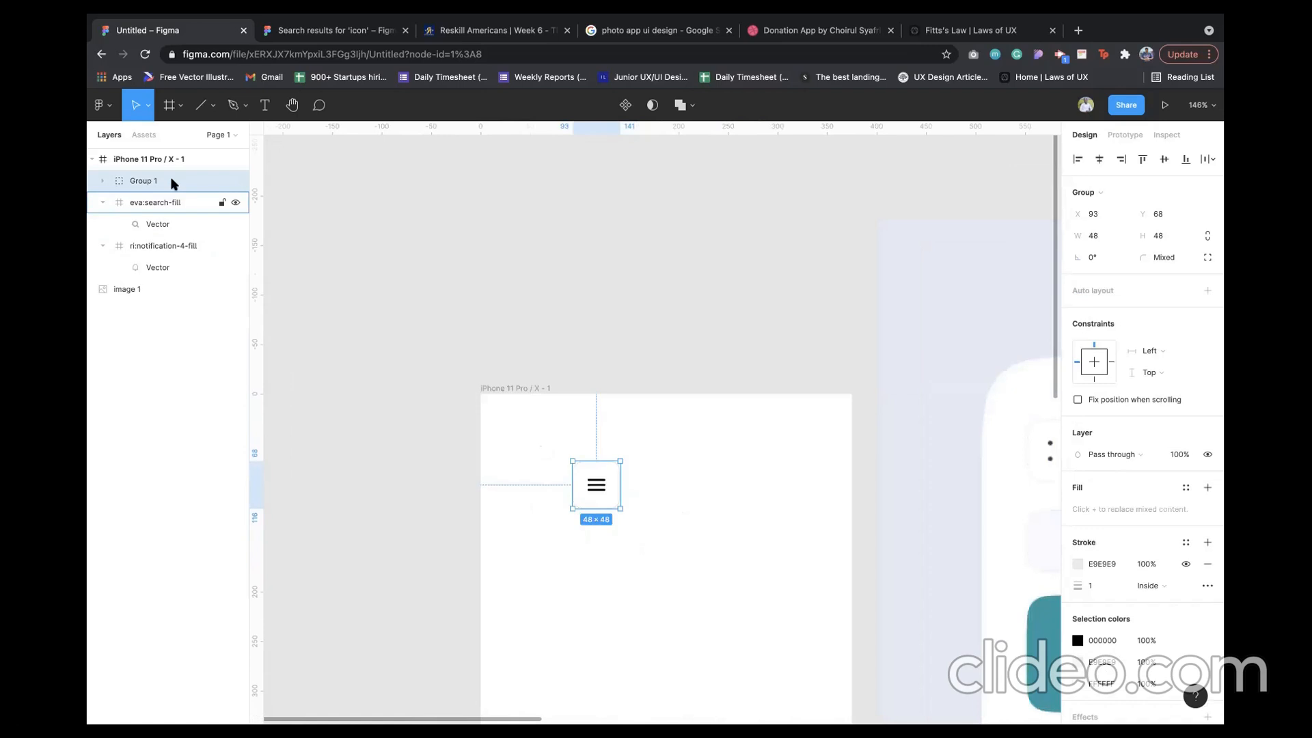
{"action": "double_click", "coordinate": [144, 181]}
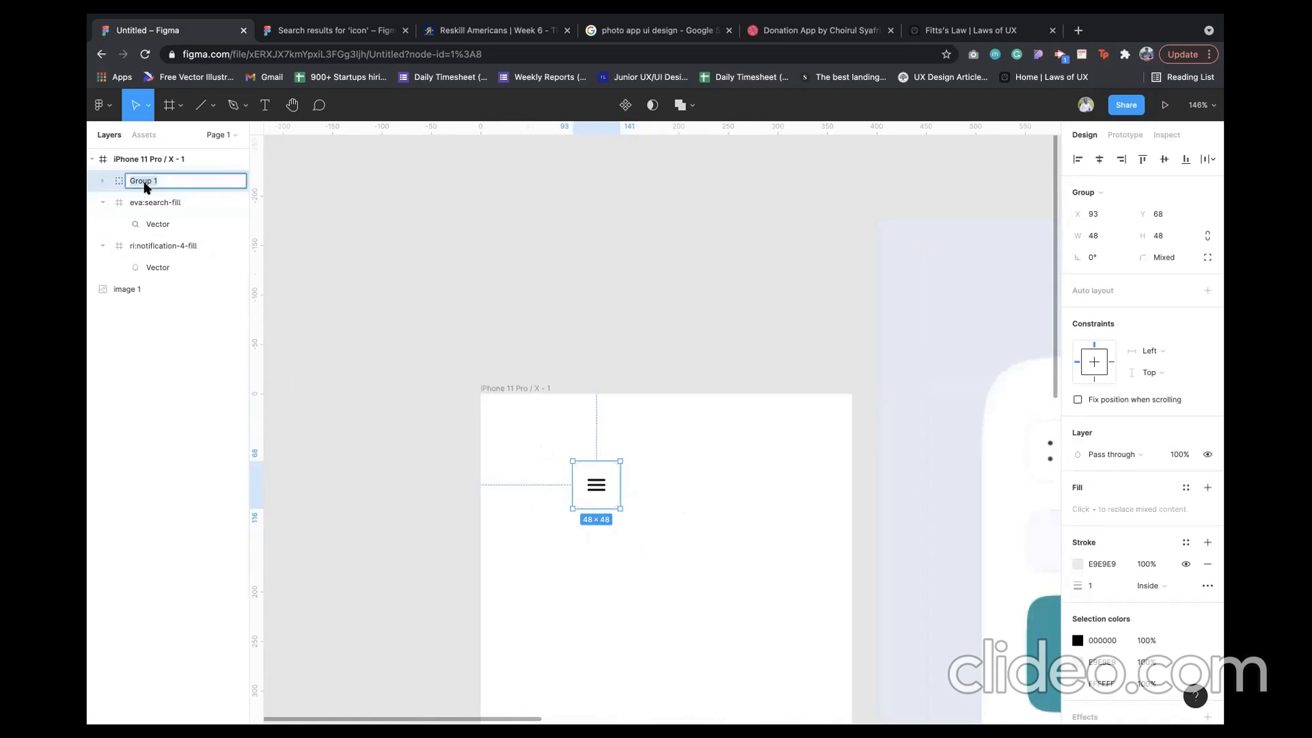
{"action": "type", "text": "Menu Ikcon"}
{"action": "key", "text": "Return"}
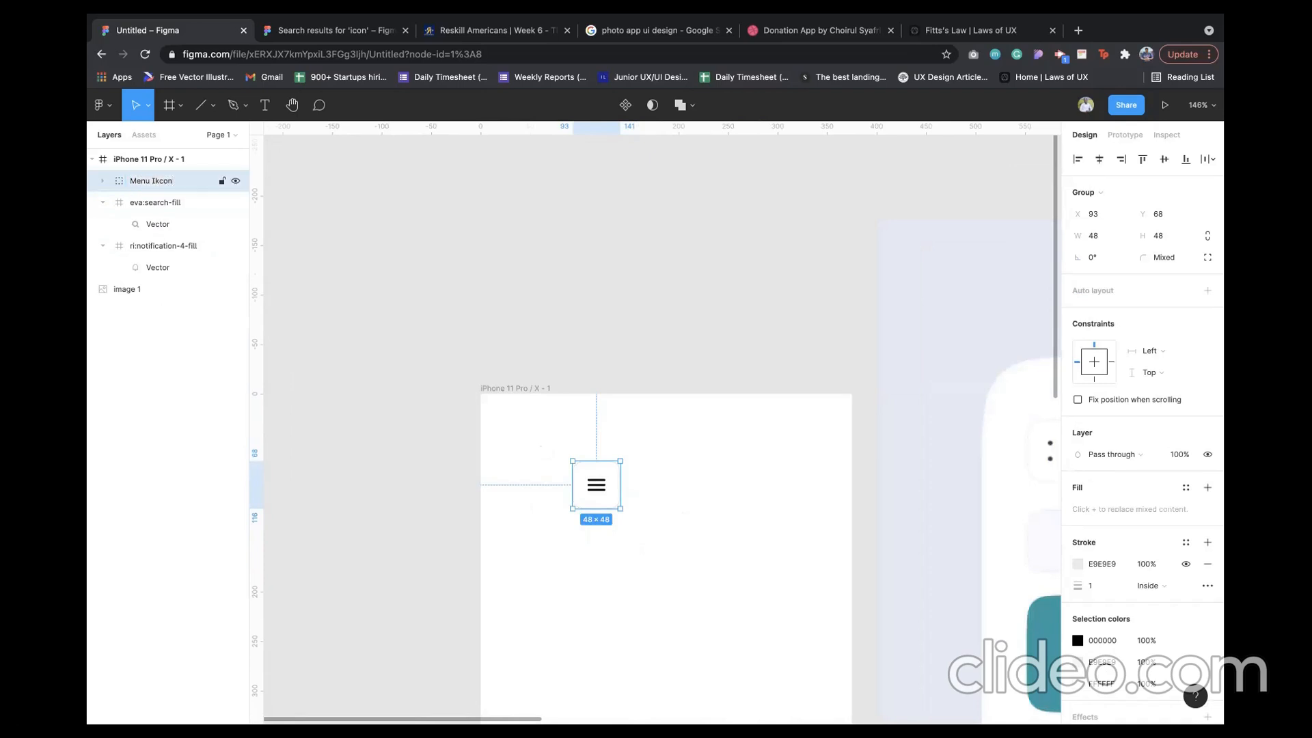
{"action": "left_click", "coordinate": [103, 202]}
{"action": "left_click", "coordinate": [102, 222]}
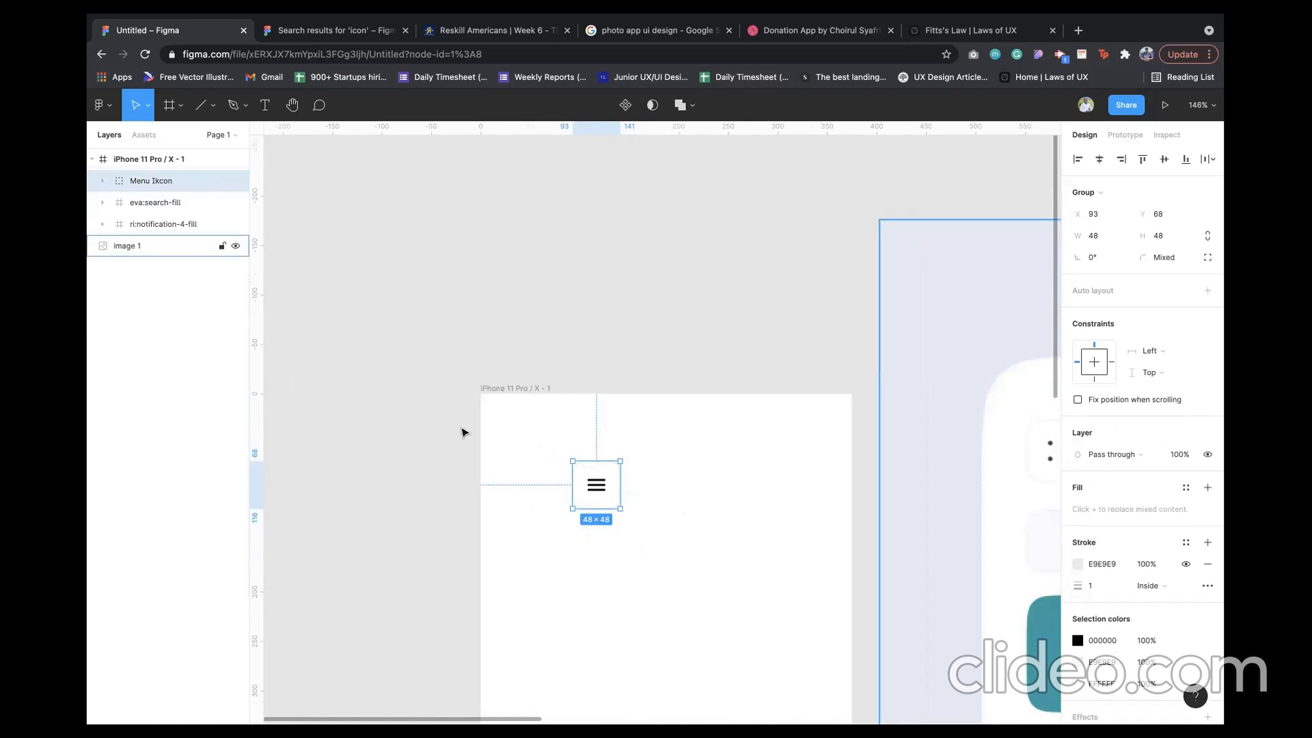
- Move the menu button near the iPhone frame's upper-left corner and place a duplicate level with it at X 282, Y 57
{"action": "scroll", "coordinate": [463, 430], "scroll_direction": "down", "scroll_amount": 5}
{"action": "left_click_drag", "start_coordinate": [528, 405], "coordinate": [645, 408]}
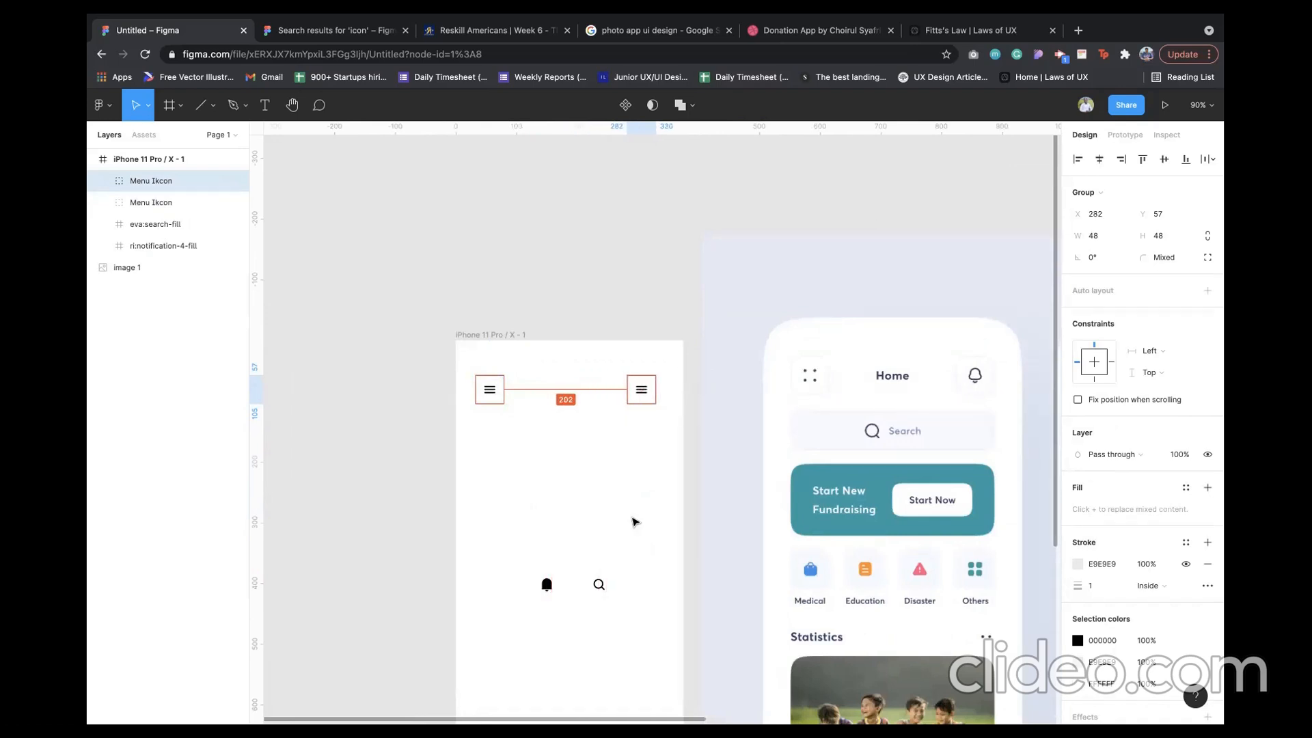
{"action": "scroll", "coordinate": [546, 586], "scroll_direction": "up", "scroll_amount": 5}
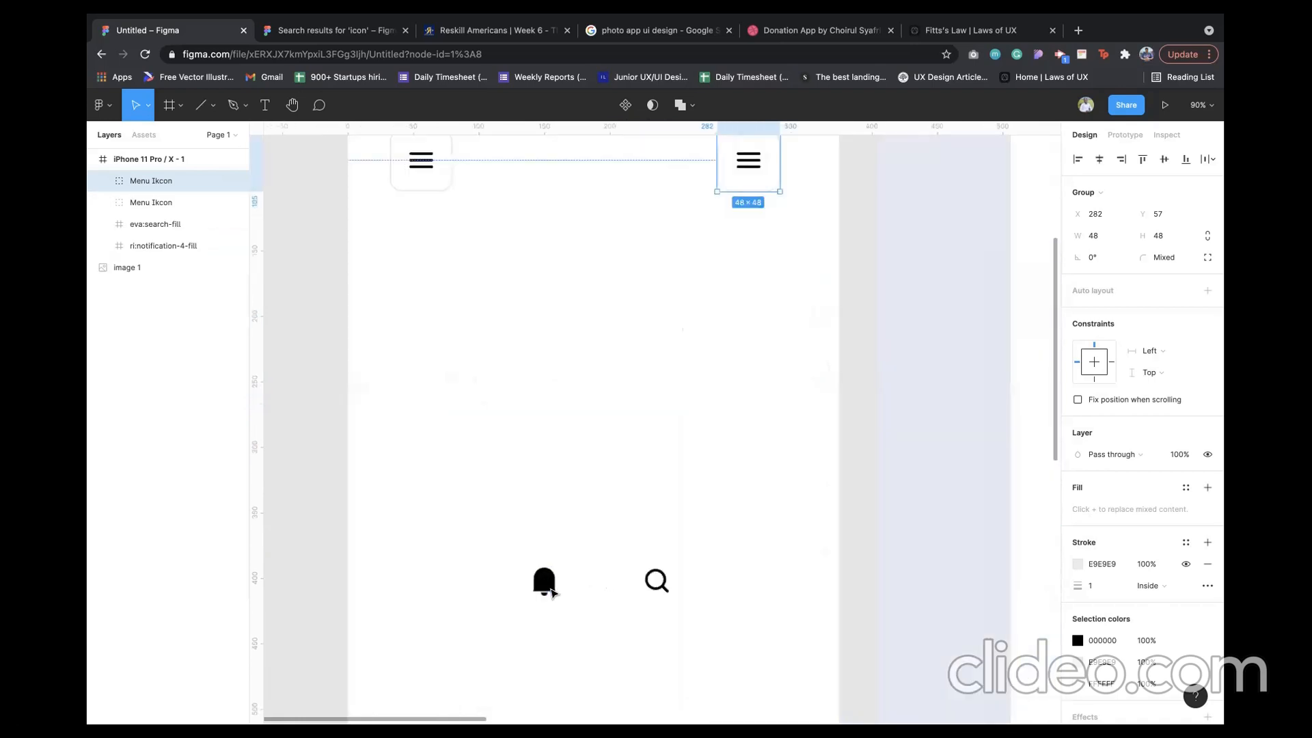
{"action": "scroll", "coordinate": [552, 592], "scroll_direction": "up", "scroll_amount": 2}
{"action": "scroll", "coordinate": [552, 590], "scroll_direction": "down", "scroll_amount": 5}
- Ungroup the duplicated menu button and delete its menu icon, keeping the rounded square
{"action": "left_click", "coordinate": [545, 584]}
{"action": "left_click", "coordinate": [671, 331]}
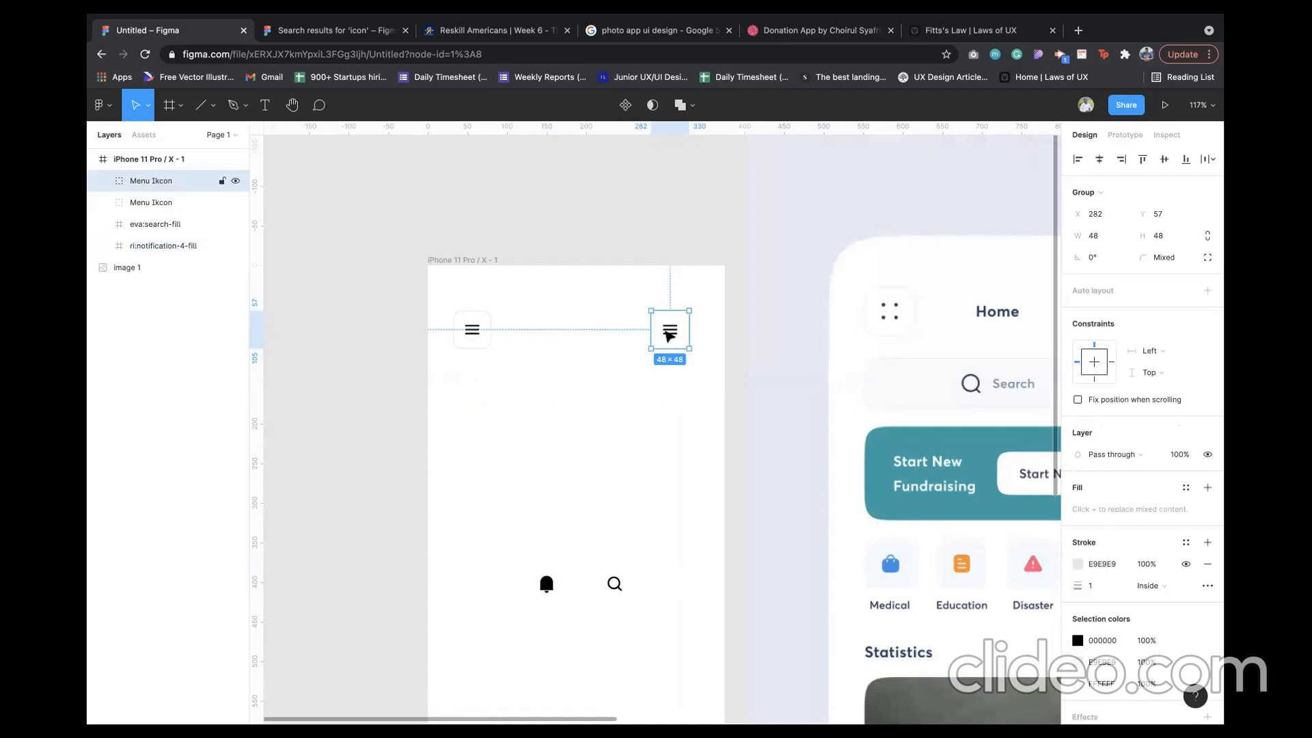
{"action": "right_click", "coordinate": [668, 332]}
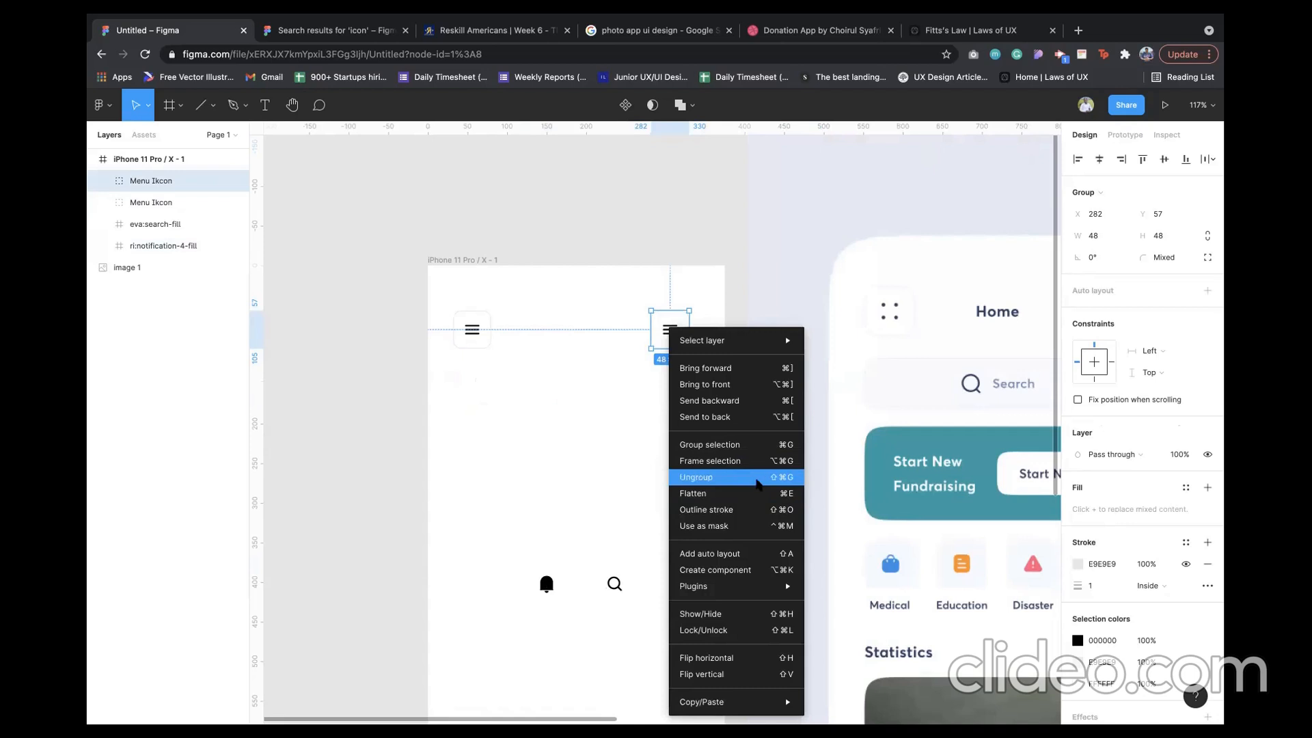
{"action": "left_click", "coordinate": [761, 486]}
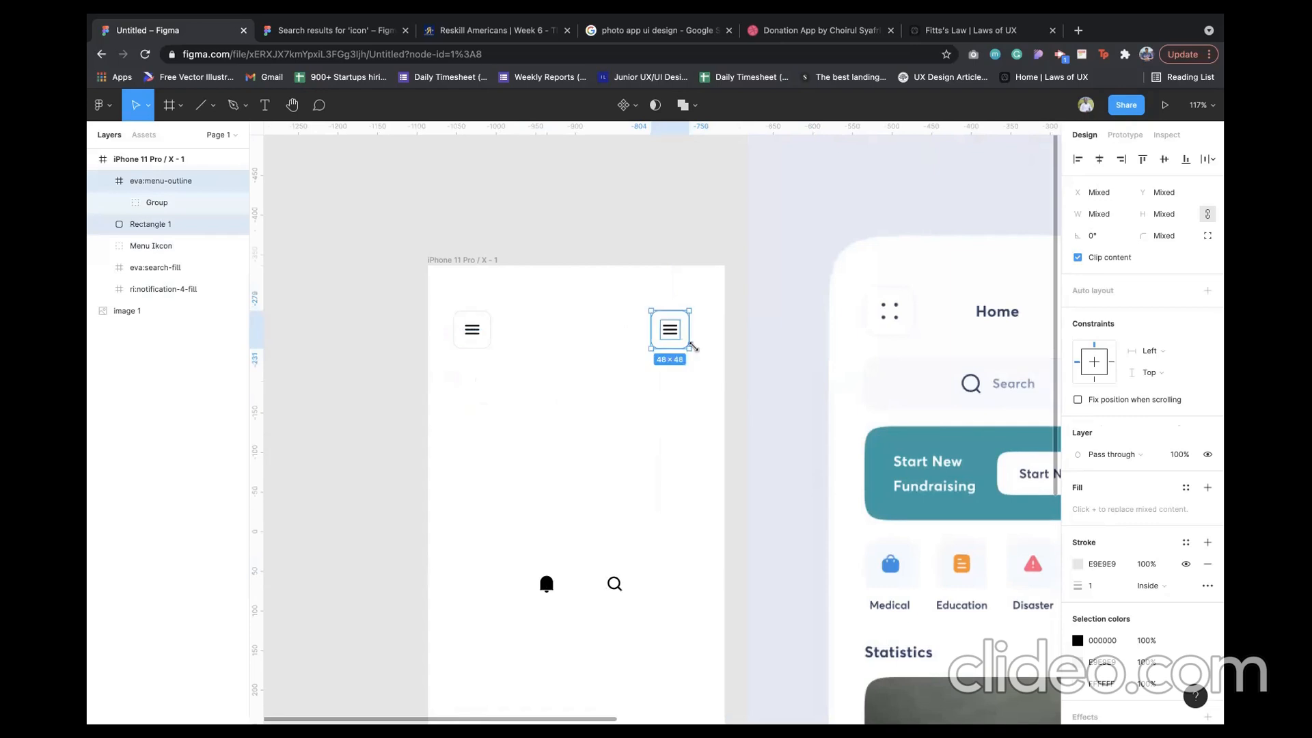
{"action": "left_click", "coordinate": [669, 334]}
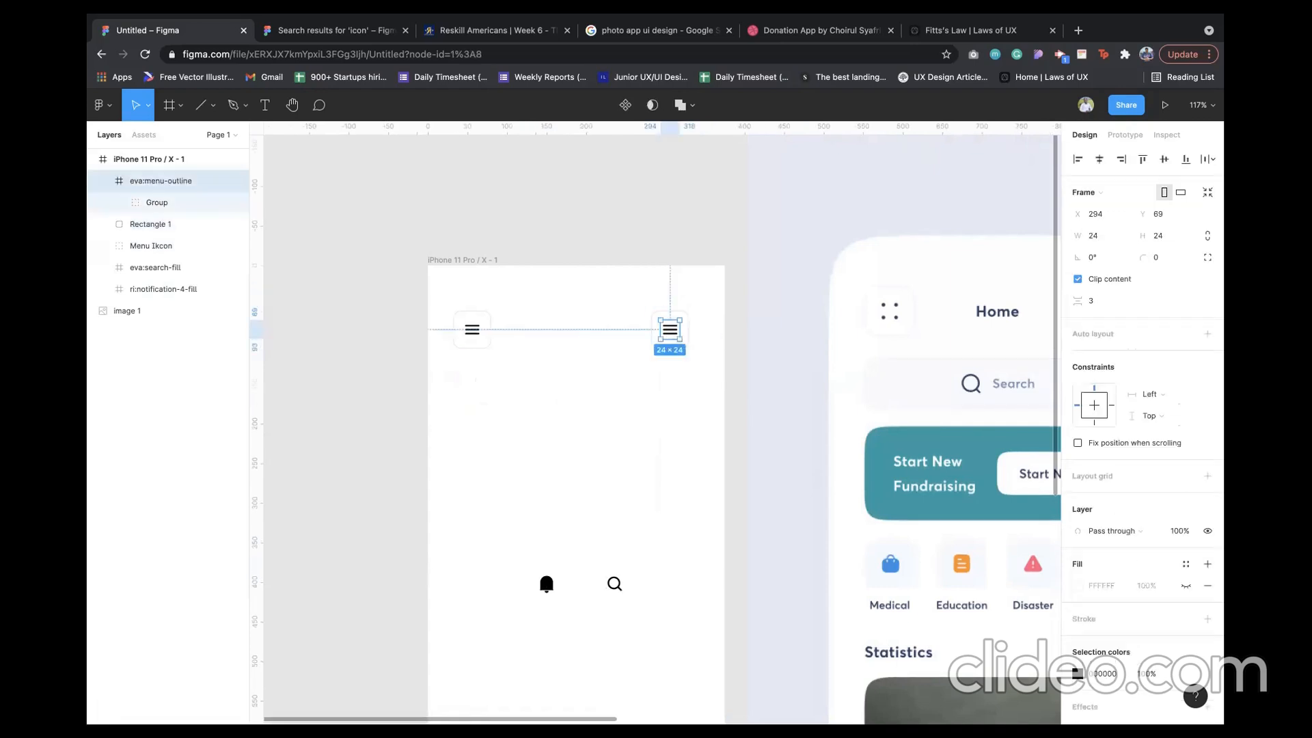
{"action": "key", "text": "Delete"}
- Move the notification bell onto the empty rounded square and align both on their horizontal and vertical centers
{"action": "left_click", "coordinate": [546, 584]}
{"action": "left_click_drag", "start_coordinate": [546, 583], "coordinate": [670, 335]}
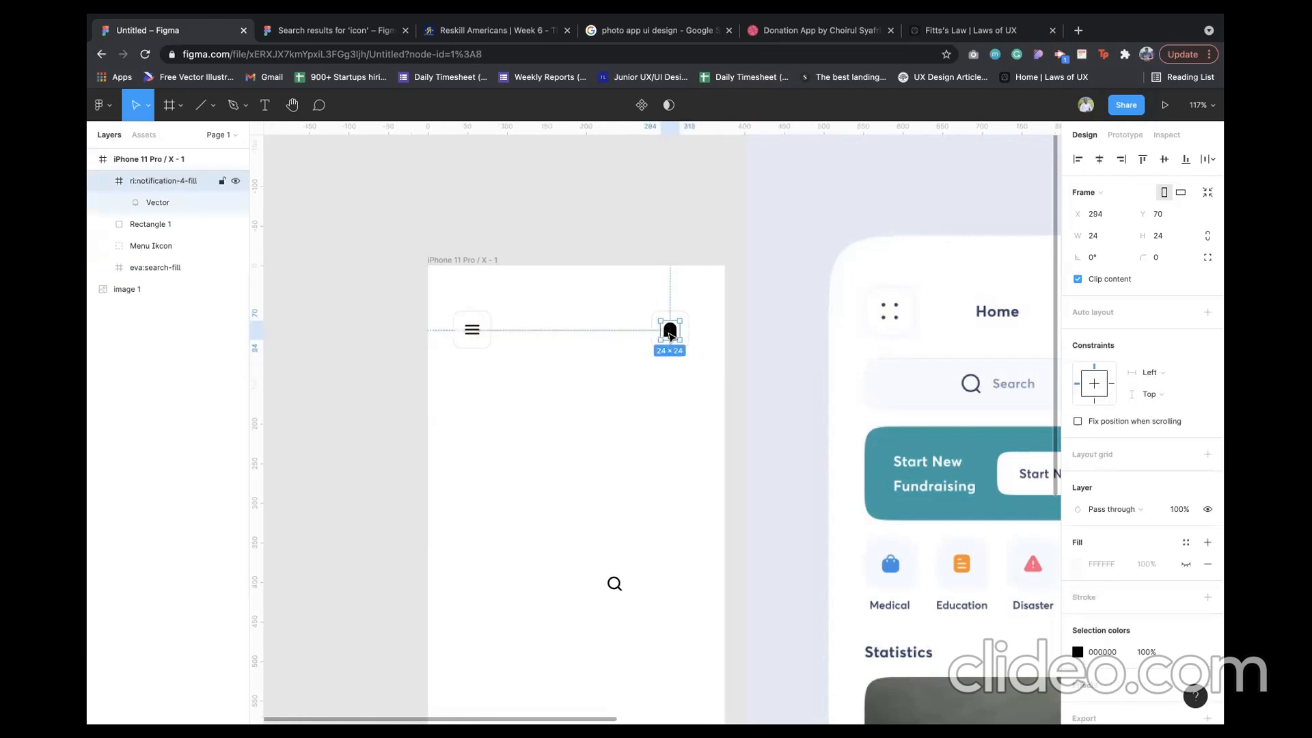
{"action": "right_click", "coordinate": [670, 334]}
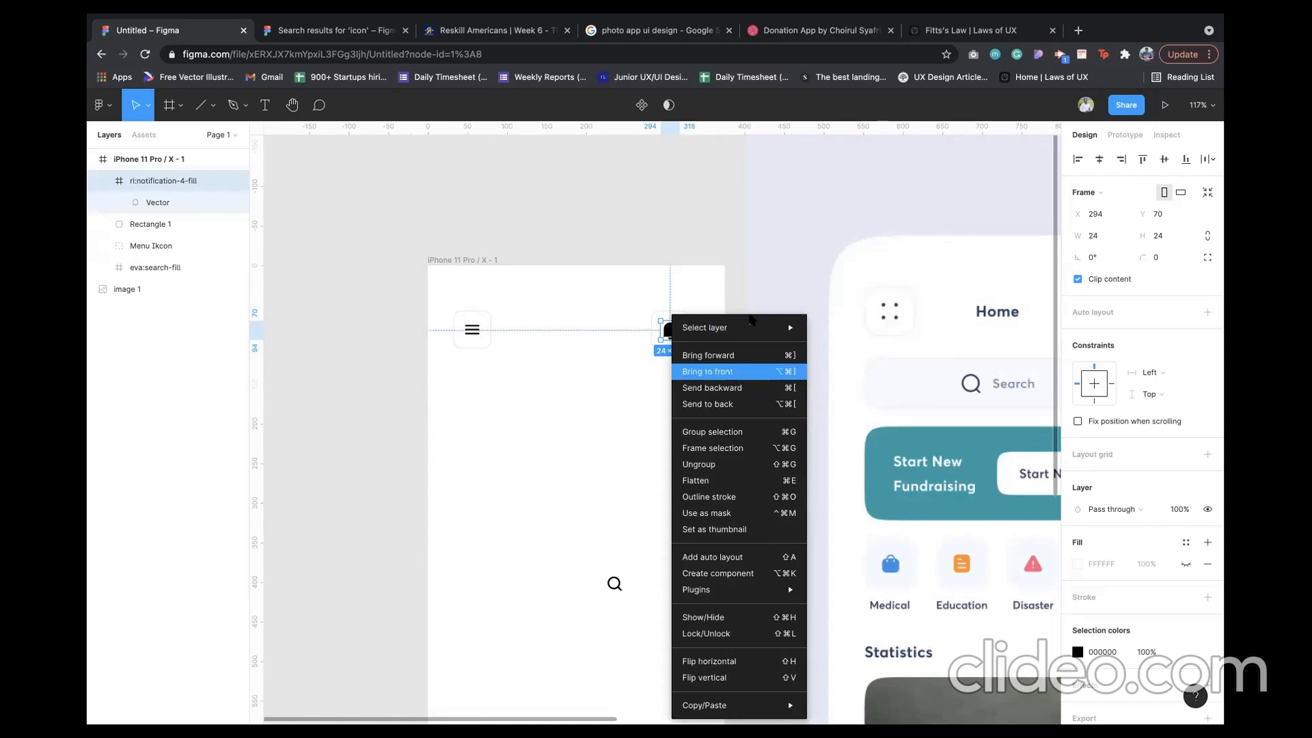
{"action": "left_click", "coordinate": [762, 298]}
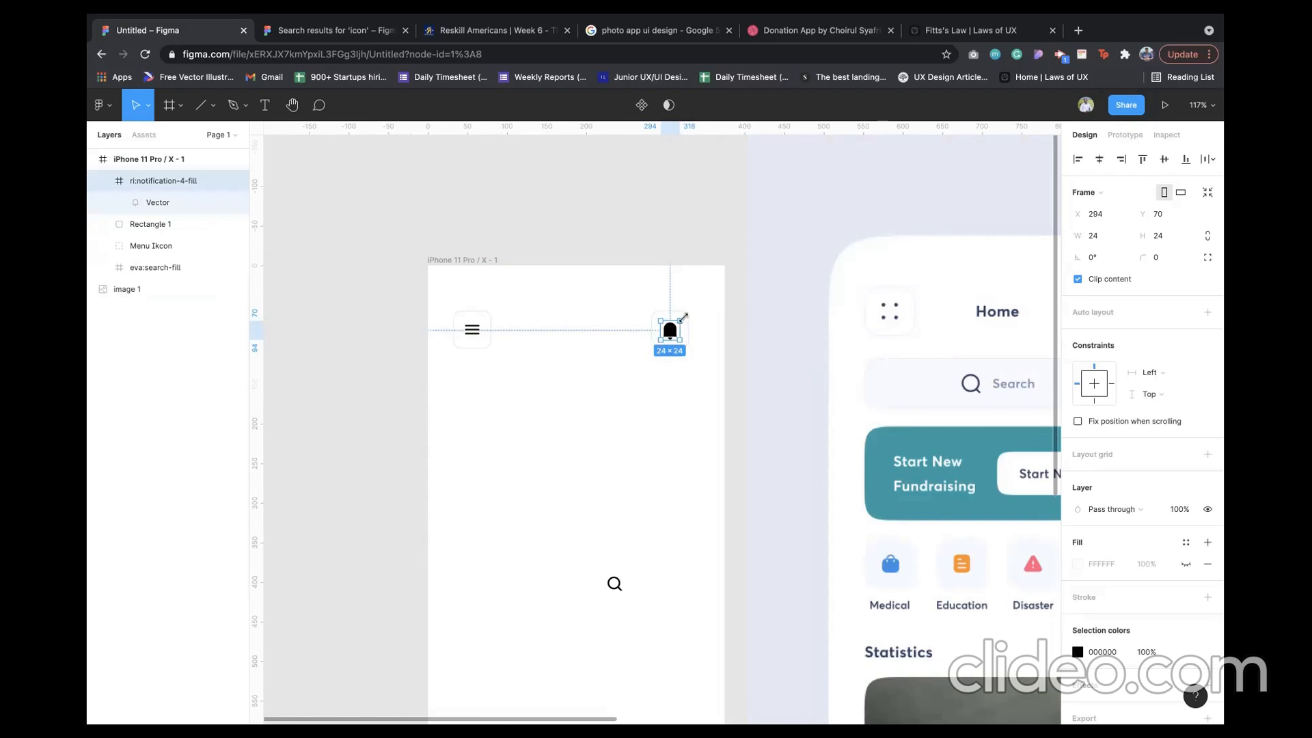
{"action": "left_click_drag", "start_coordinate": [617, 312], "coordinate": [696, 367]}
{"action": "left_click", "coordinate": [1099, 159]}
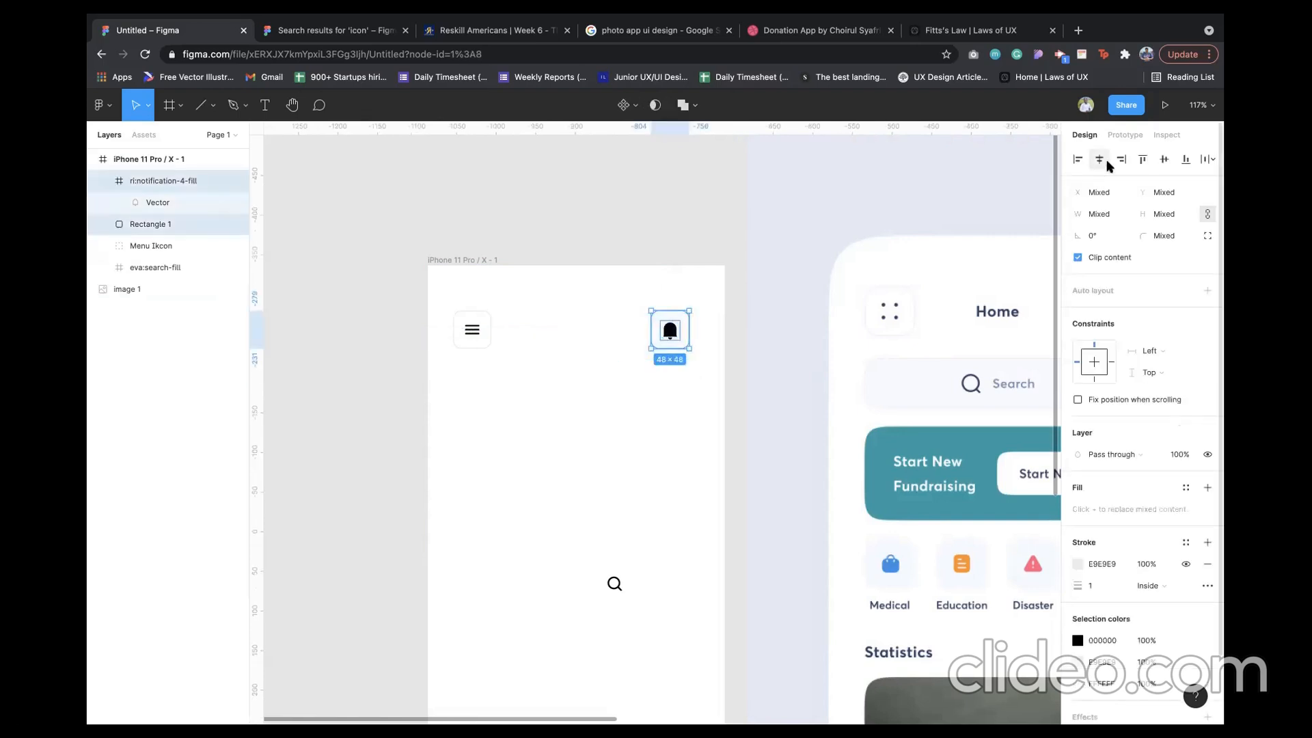
{"action": "left_click", "coordinate": [1164, 159]}
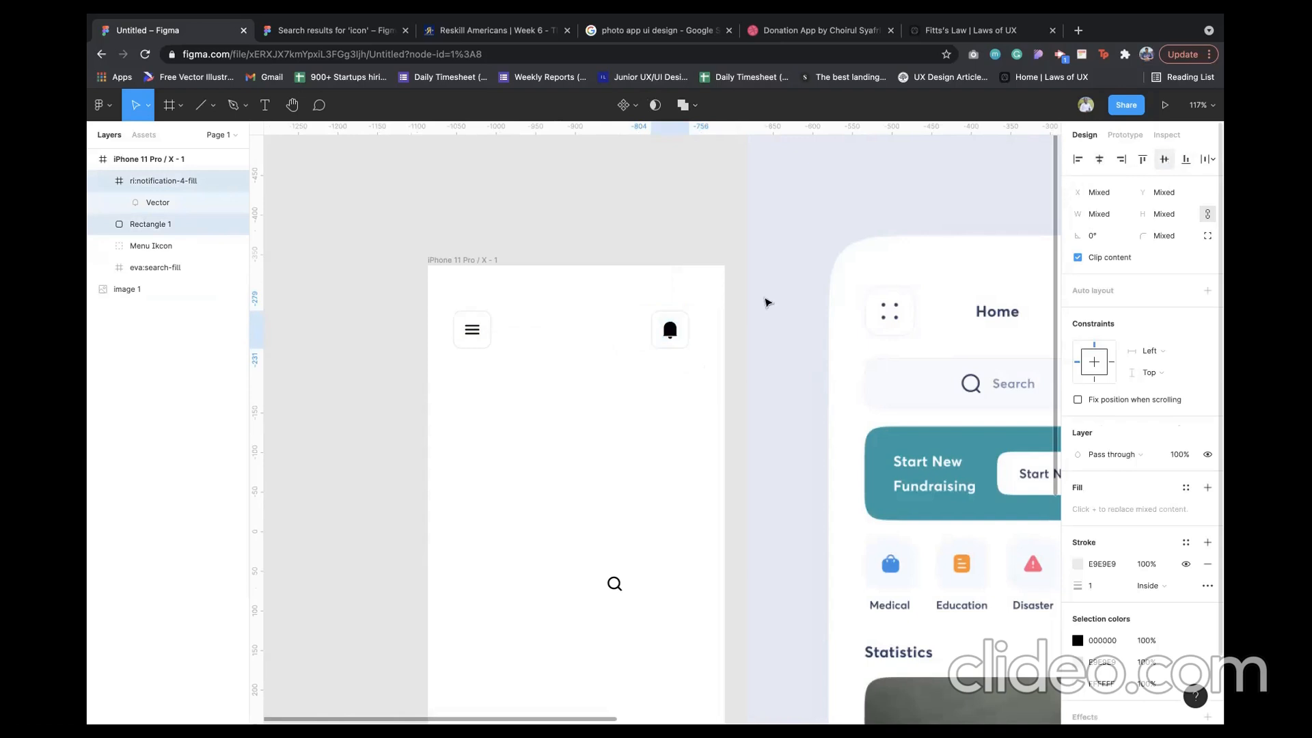
- Measure the spacing between the bell icon and each edge of its rounded square
{"action": "scroll", "coordinate": [664, 319], "scroll_direction": "up", "scroll_amount": 10}
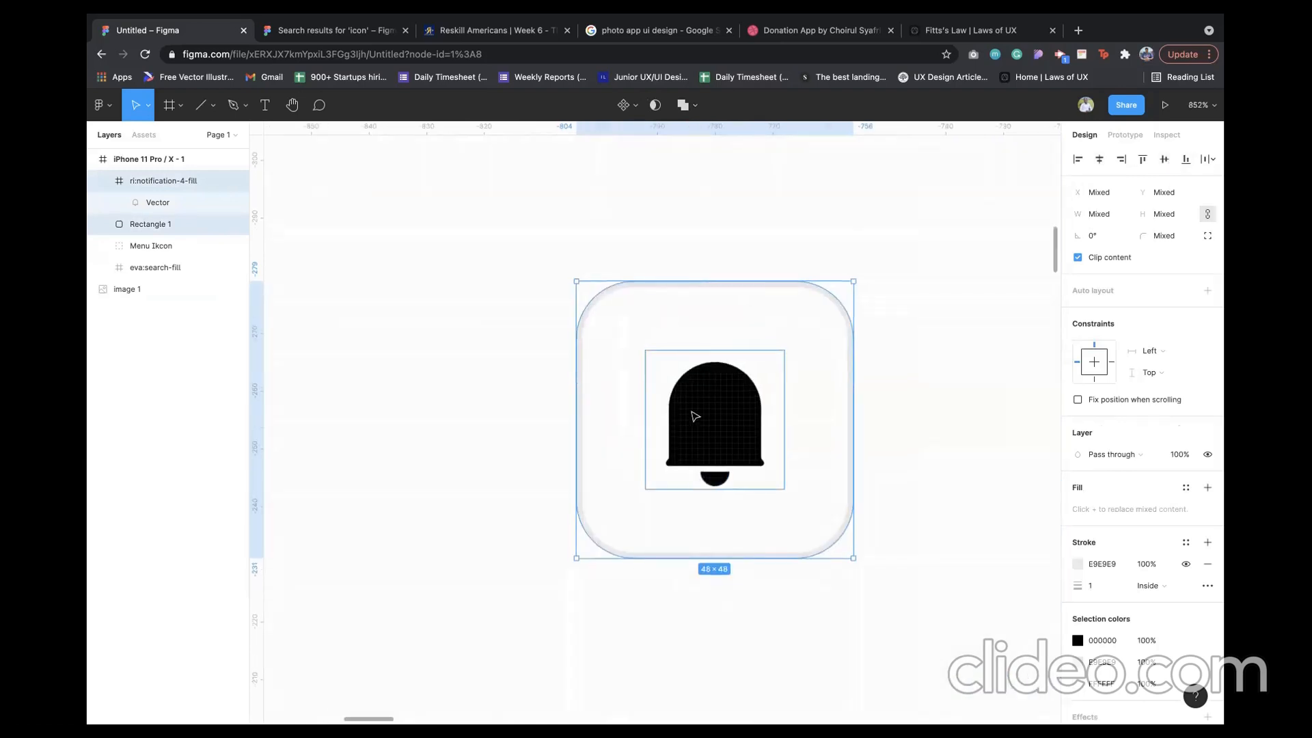
{"action": "left_click", "coordinate": [703, 404]}
{"action": "key", "text": "alt"}
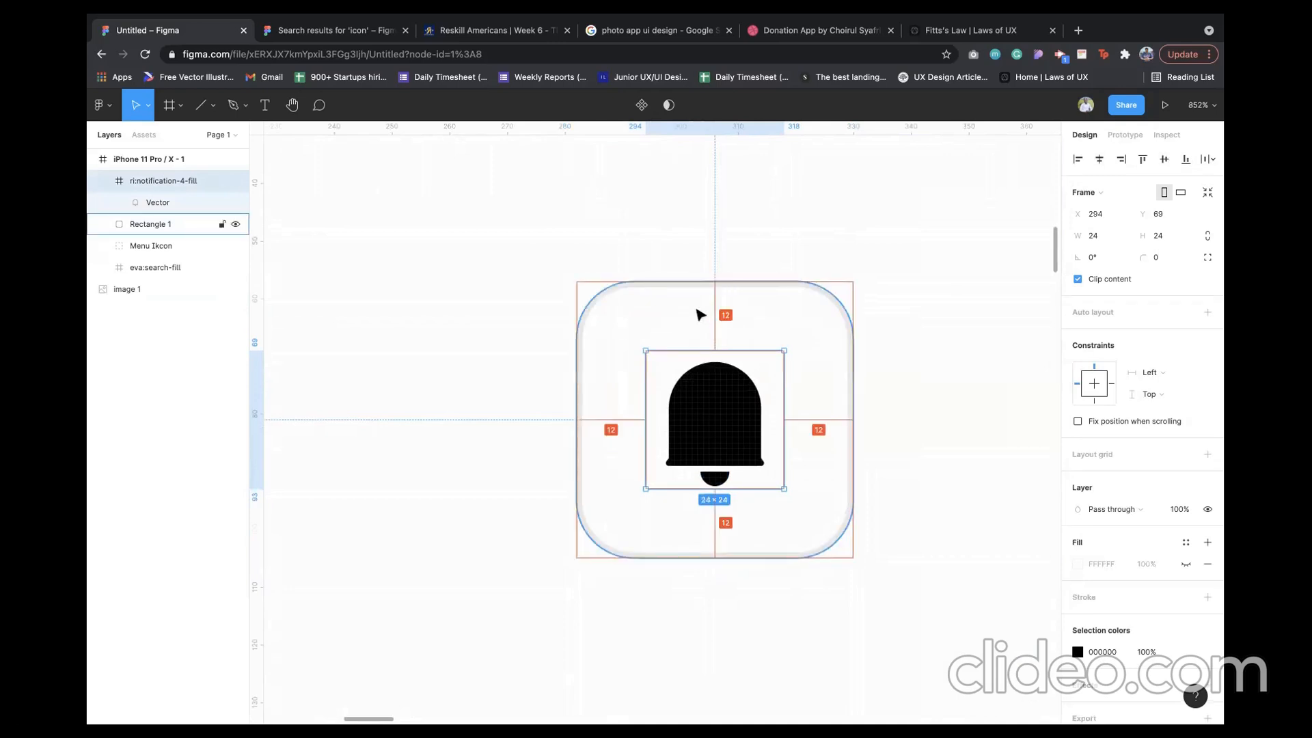
- Select the bell icon together with its rounded square and group them
{"action": "scroll", "coordinate": [726, 300], "scroll_direction": "down", "scroll_amount": 5}
{"action": "left_click", "coordinate": [723, 301], "text": "shift"}
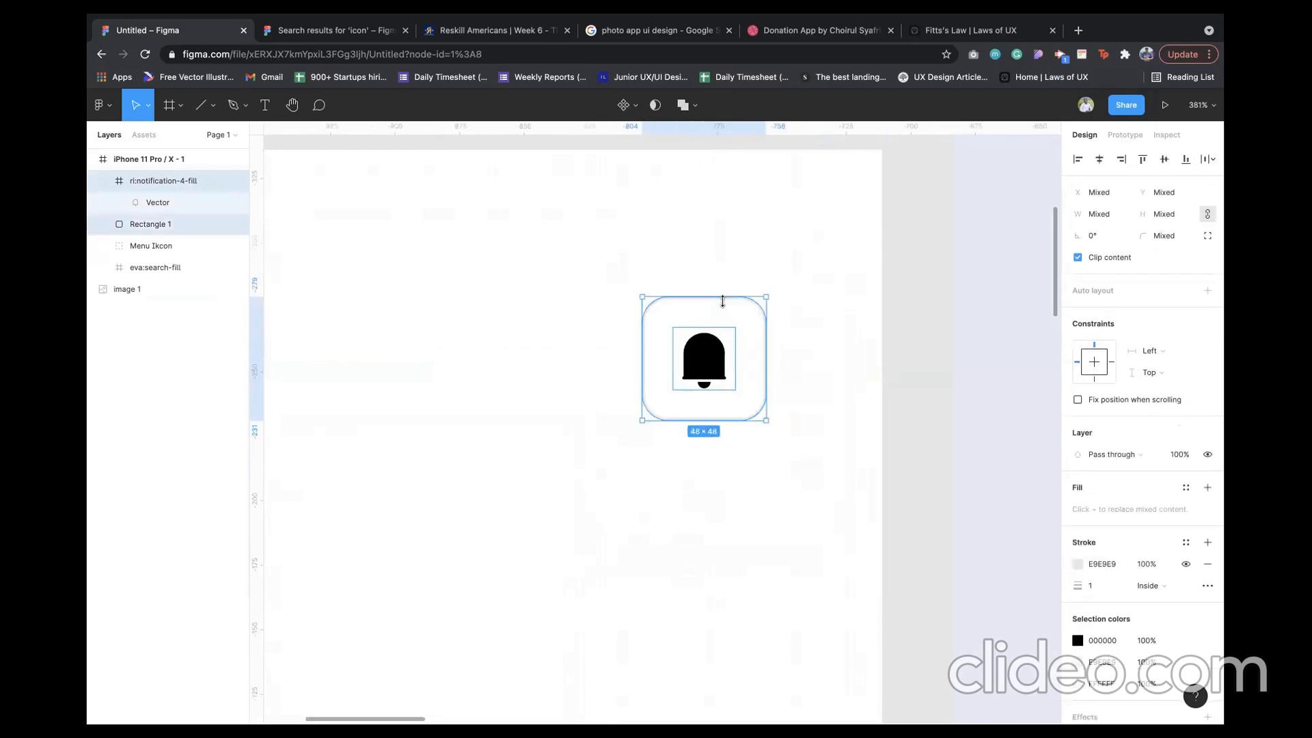
{"action": "key", "text": "super+g"}
{"action": "scroll", "coordinate": [723, 301], "scroll_direction": "down", "scroll_amount": 5}
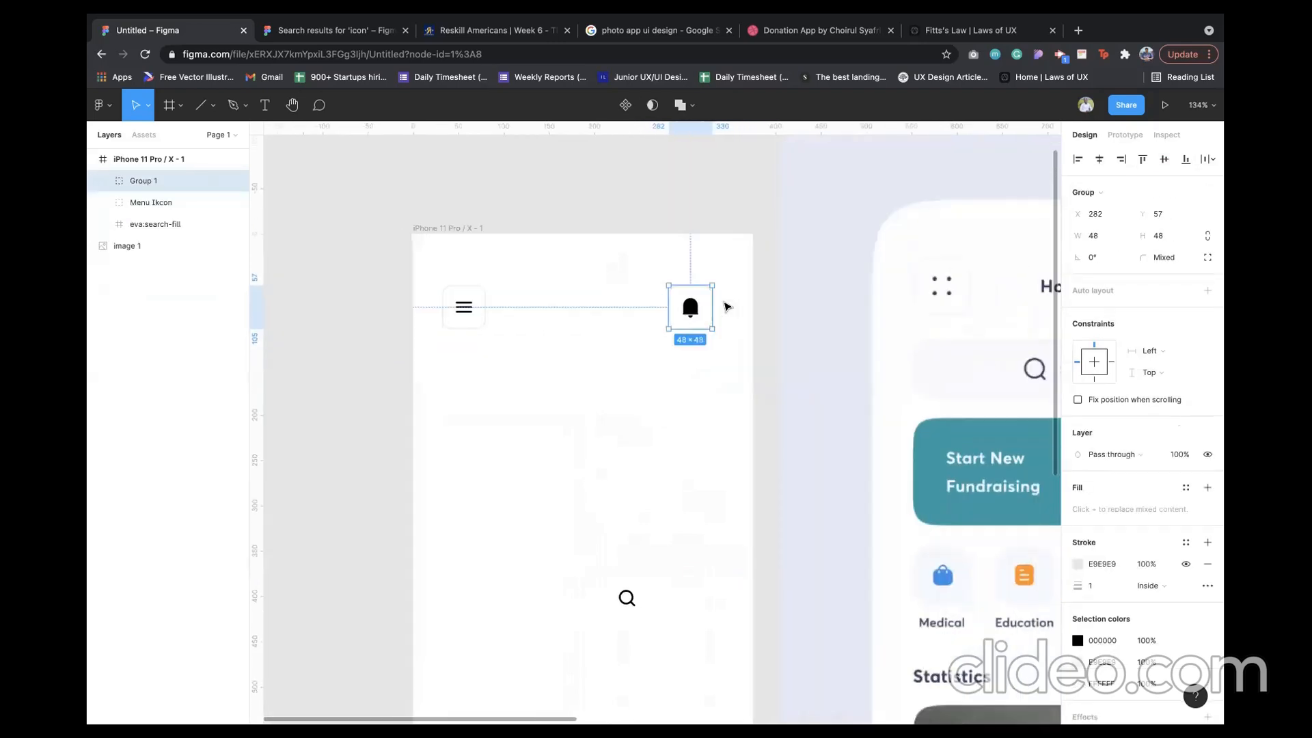
{"action": "scroll", "coordinate": [623, 341], "scroll_direction": "down", "scroll_amount": 3}
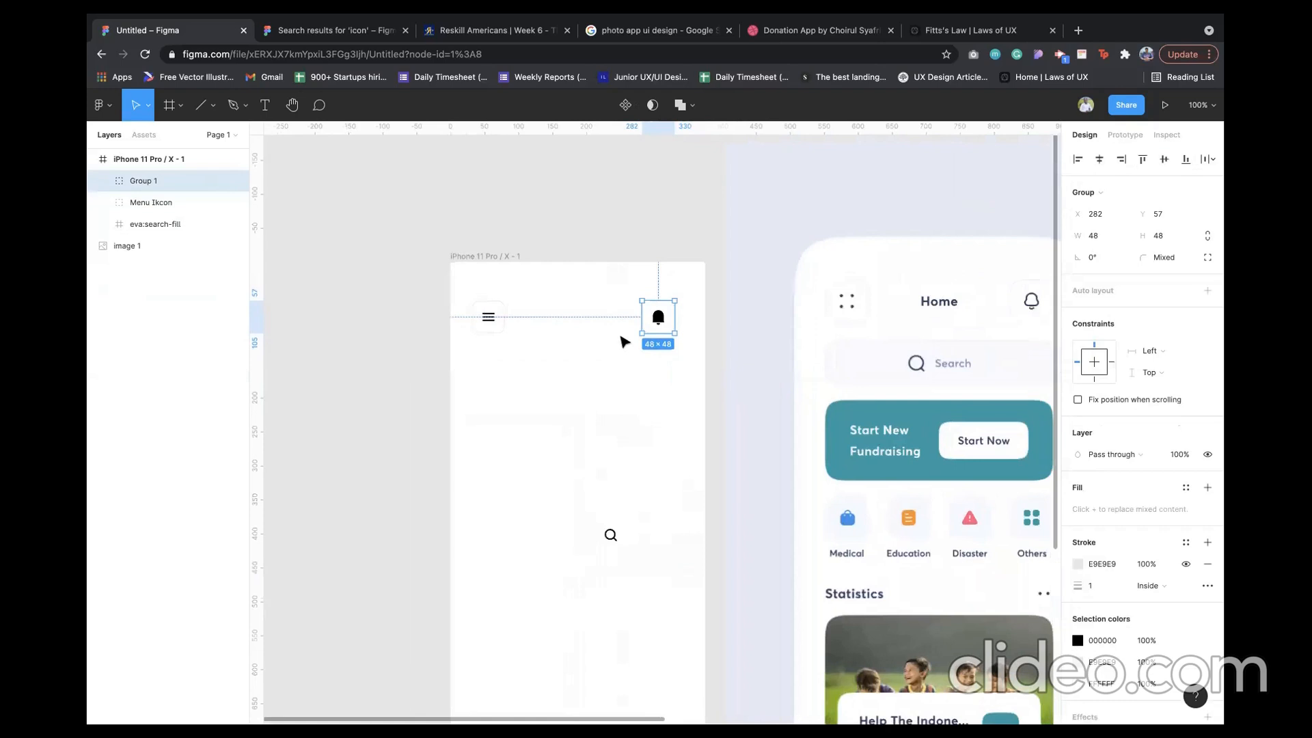
- Add the text "Home" between the menu and bell buttons in the iPhone frame
{"action": "left_click", "coordinate": [577, 361]}
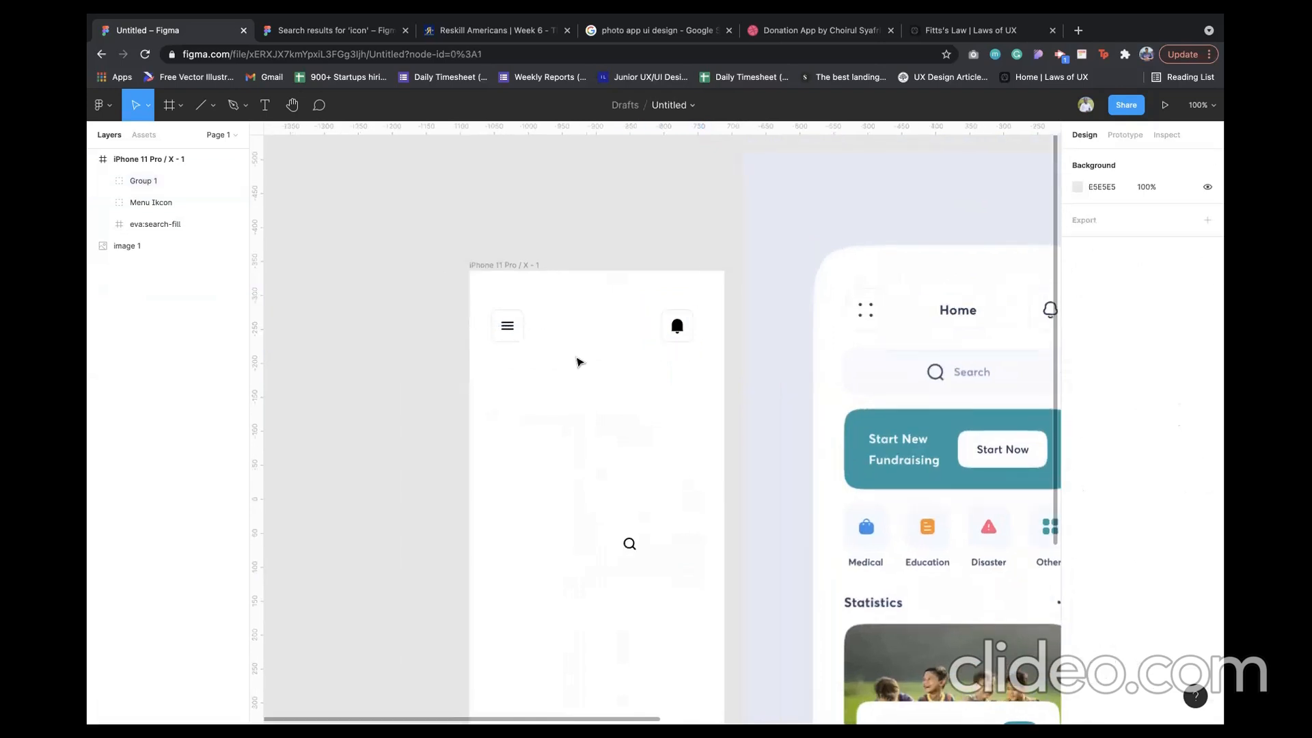
{"action": "key", "text": "t"}
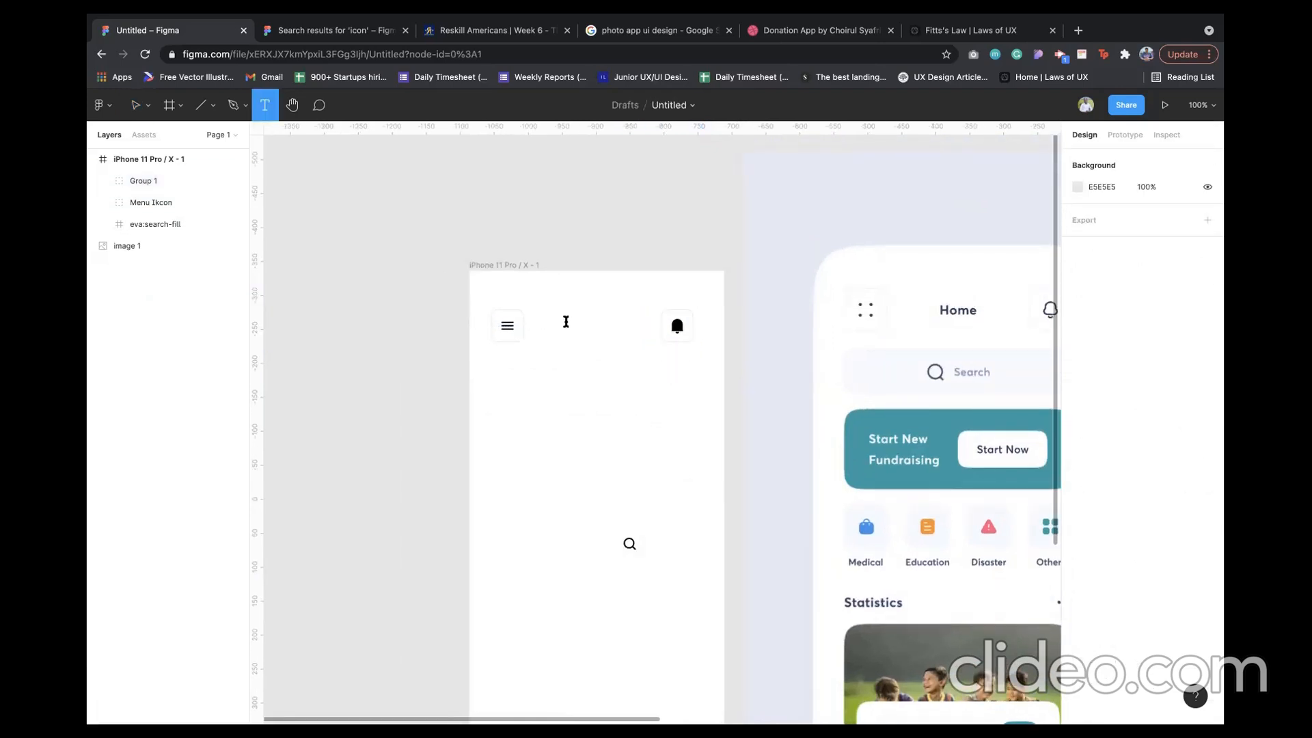
{"action": "left_click", "coordinate": [565, 321]}
{"action": "type", "text": "Home"}
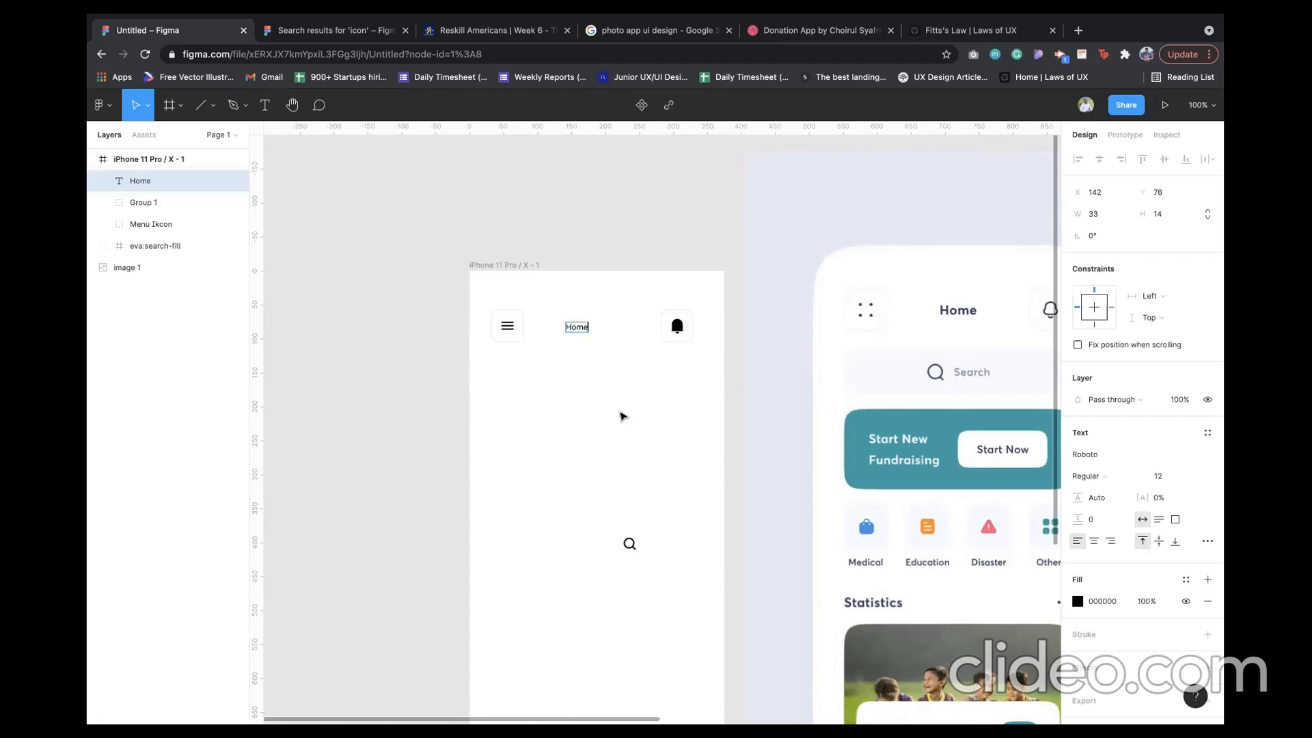
{"action": "key", "text": "Escape"}
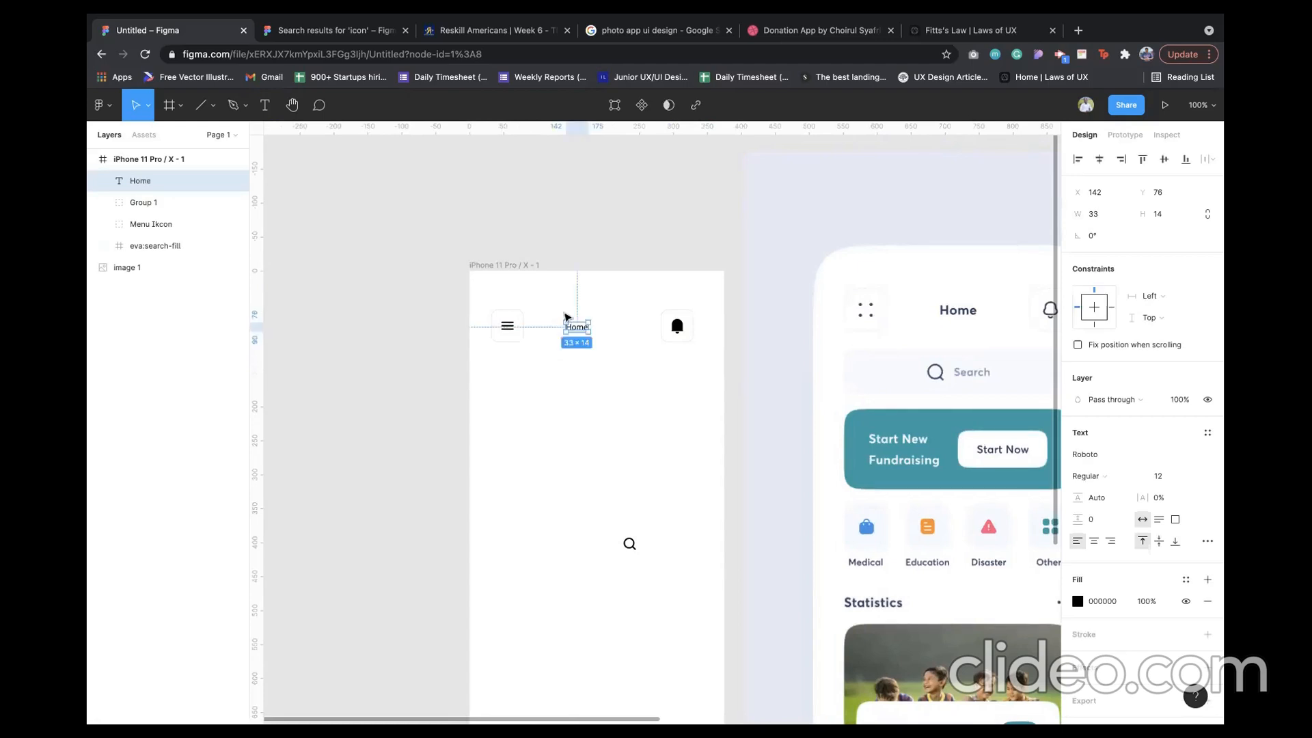
- Set the "Home" text to size 16 and Bold, and center it horizontally in the frame
{"action": "left_click", "coordinate": [1170, 476]}
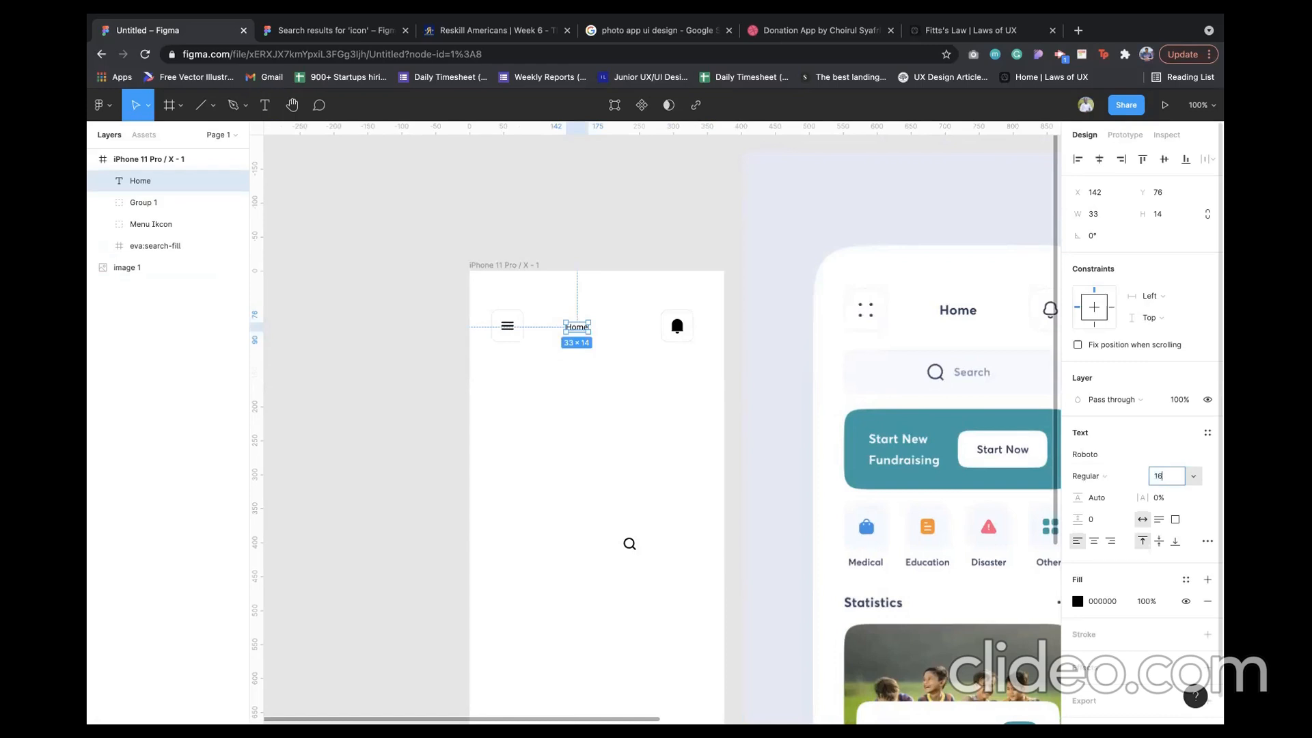
{"action": "key", "text": "Return"}
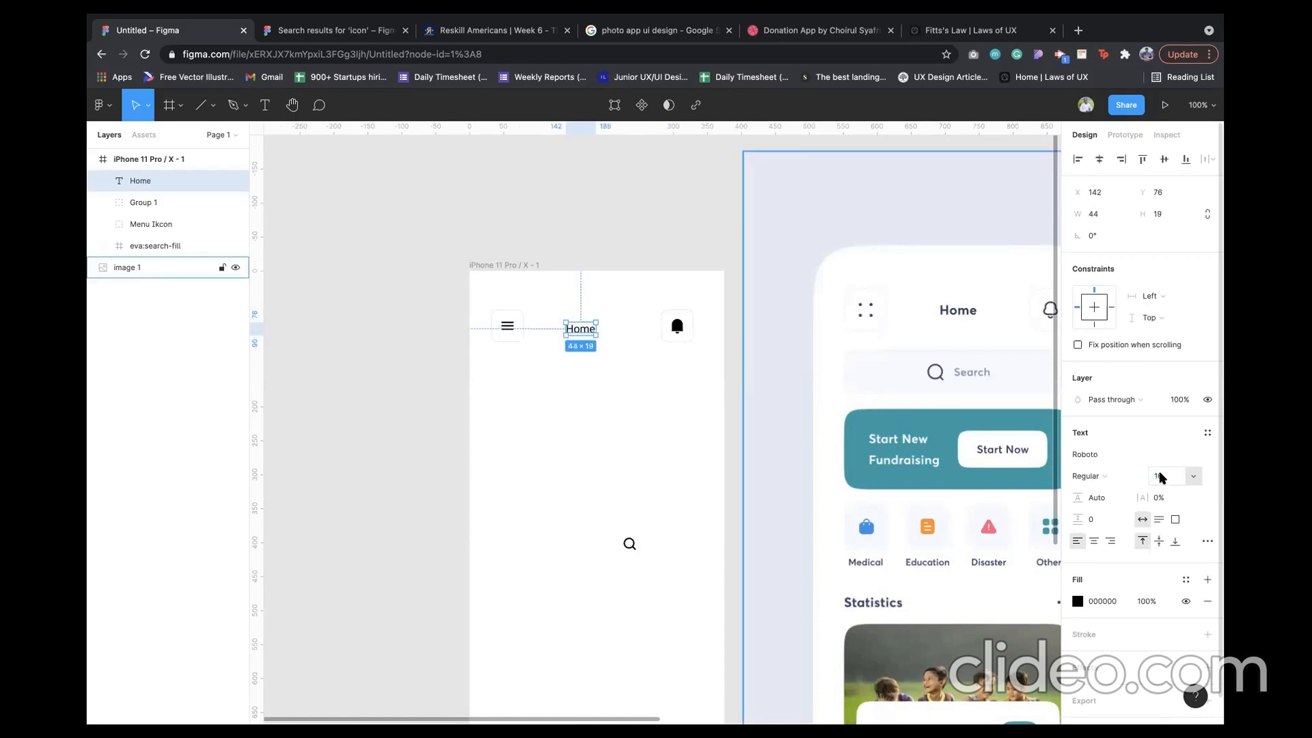
{"action": "left_click", "coordinate": [1109, 478]}
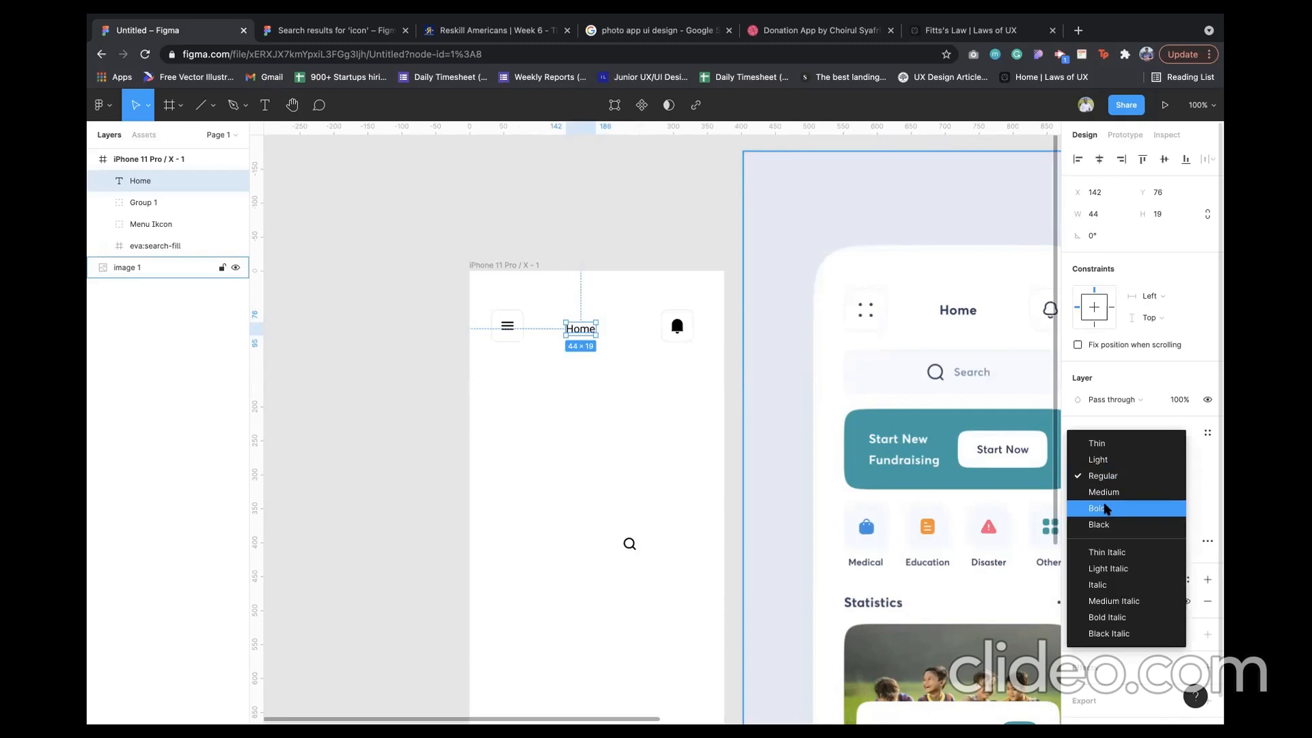
{"action": "left_click", "coordinate": [1105, 508]}
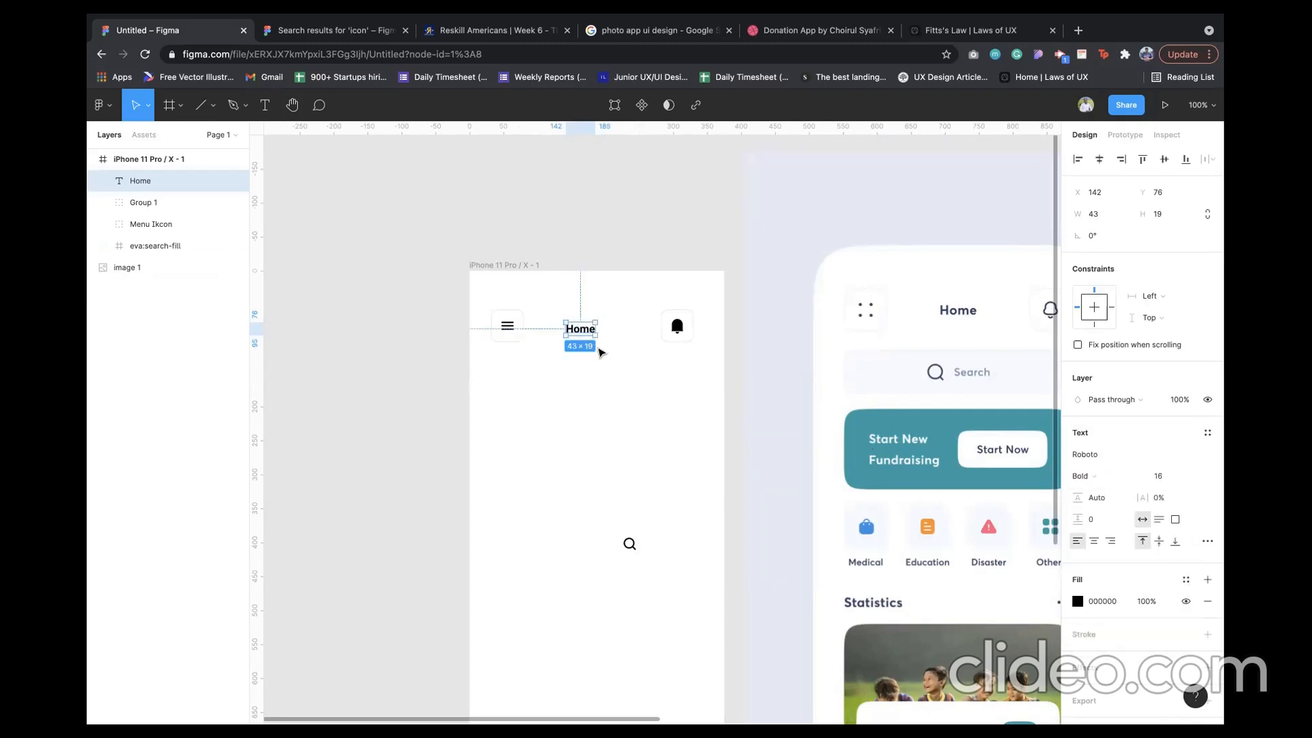
{"action": "left_click", "coordinate": [1102, 161]}
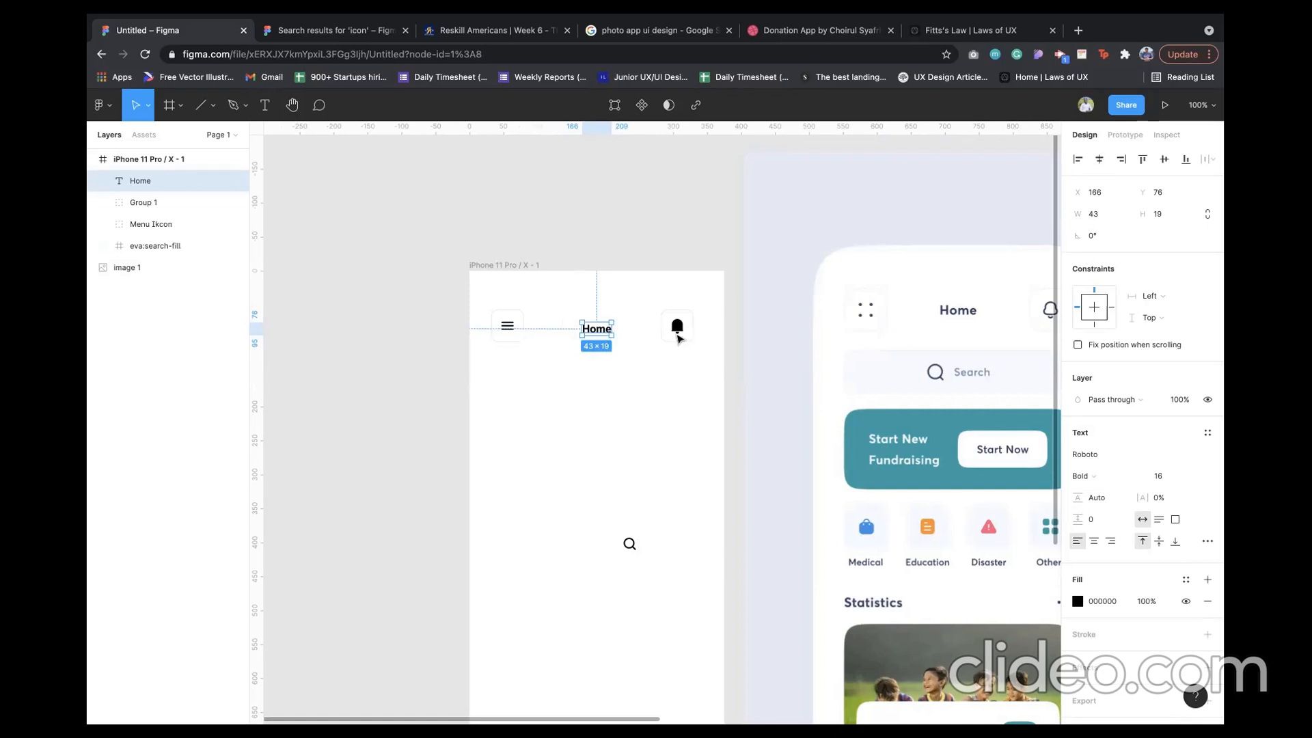
- Shift the bell button to X 290 and align the menu button, "Home" text and bell button on their vertical centers
{"action": "left_click", "coordinate": [677, 328]}
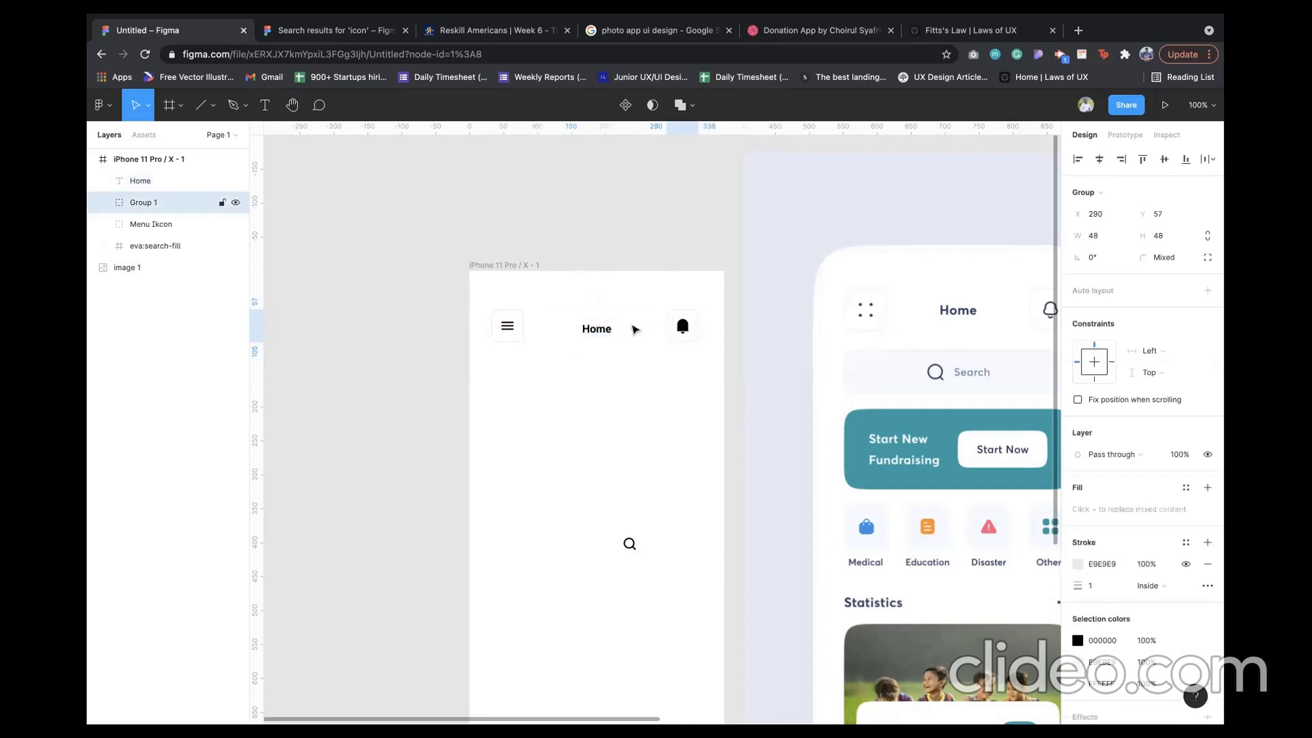
{"action": "left_click", "coordinate": [521, 331], "text": "shift"}
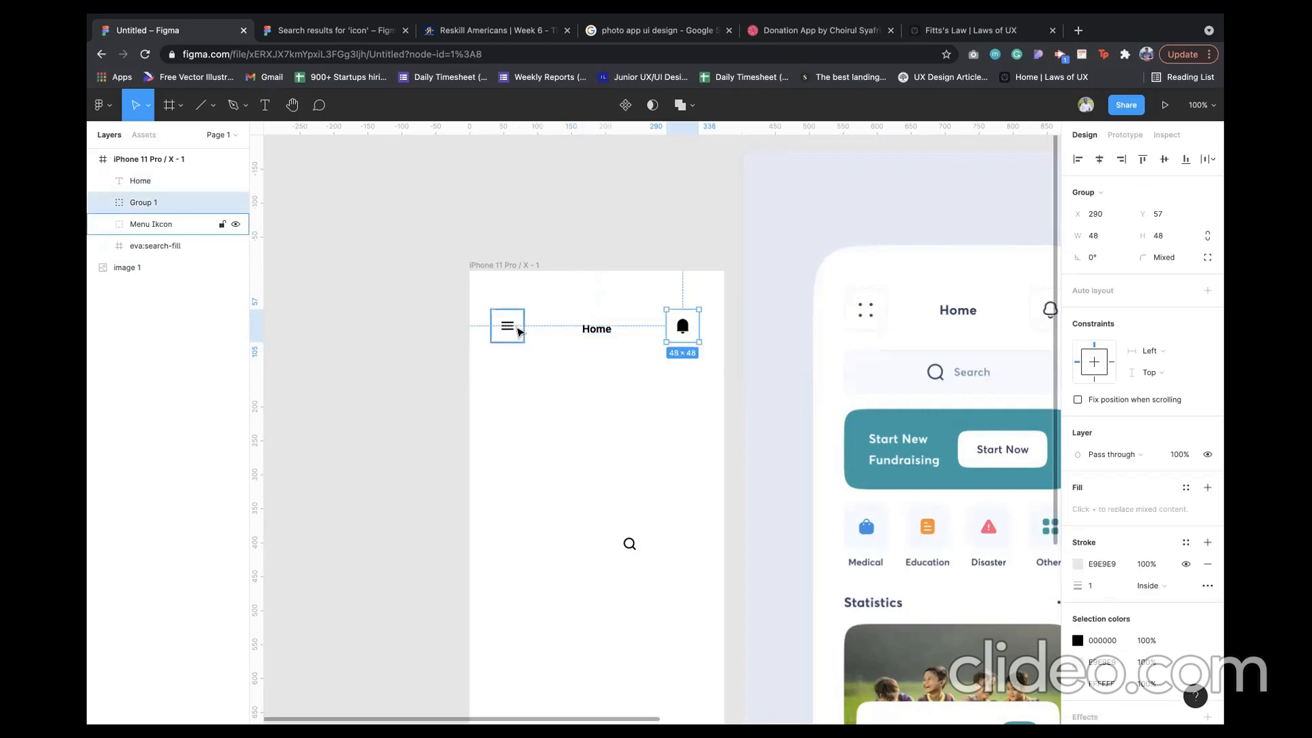
{"action": "left_click", "coordinate": [591, 339], "text": "shift"}
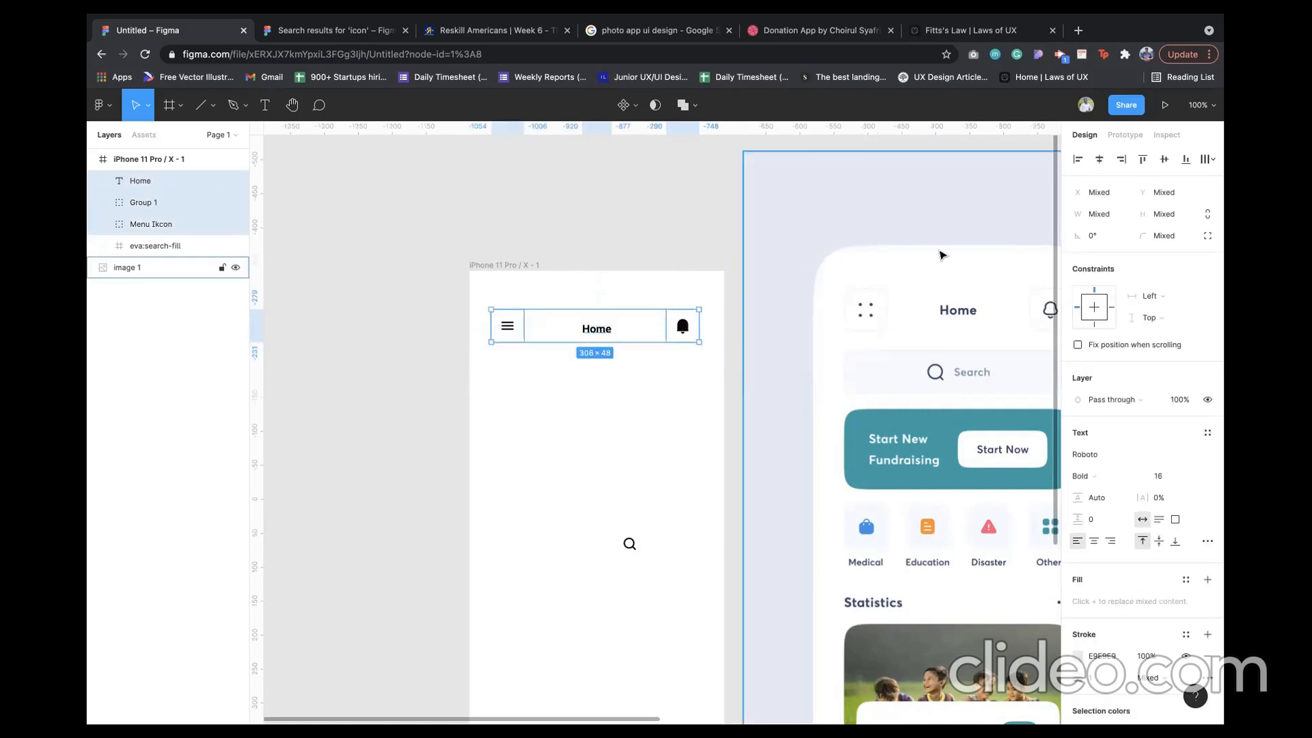
{"action": "left_click", "coordinate": [1164, 161]}
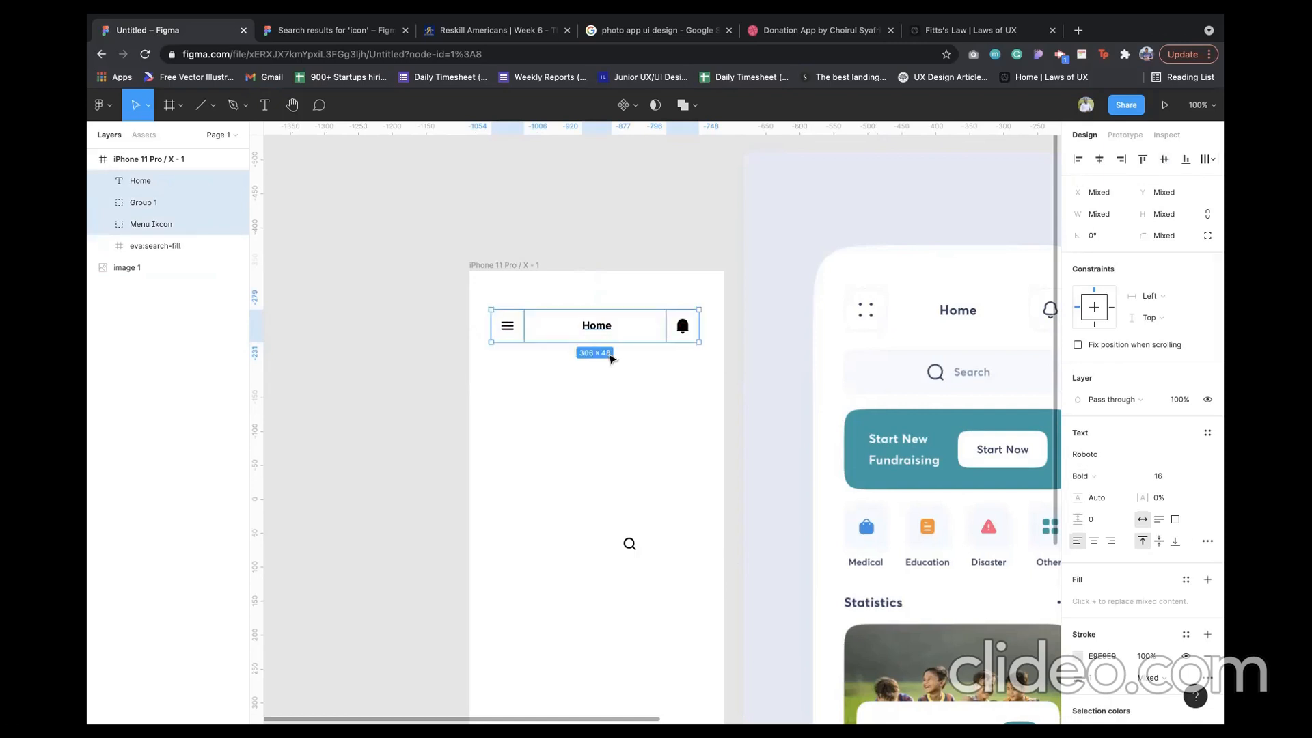
{"action": "left_click", "coordinate": [527, 410]}
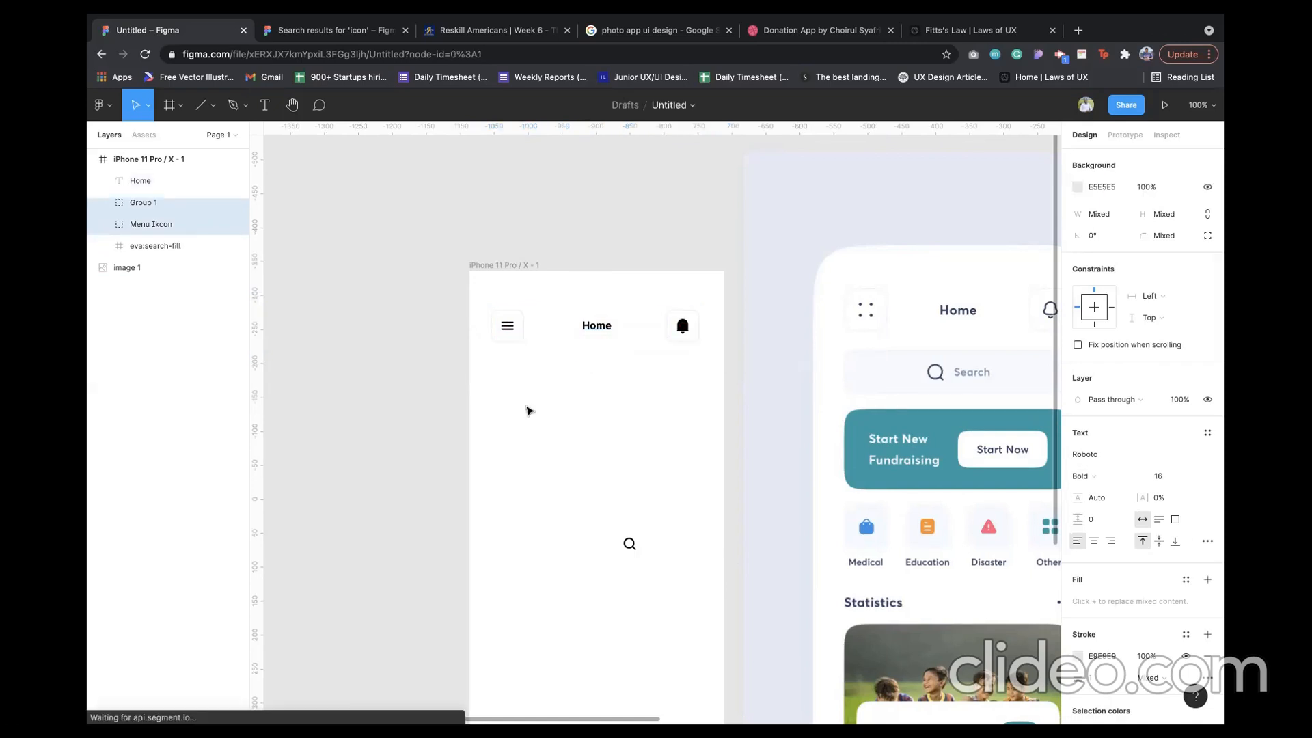
{"action": "scroll", "coordinate": [527, 409], "scroll_direction": "right", "scroll_amount": 1}
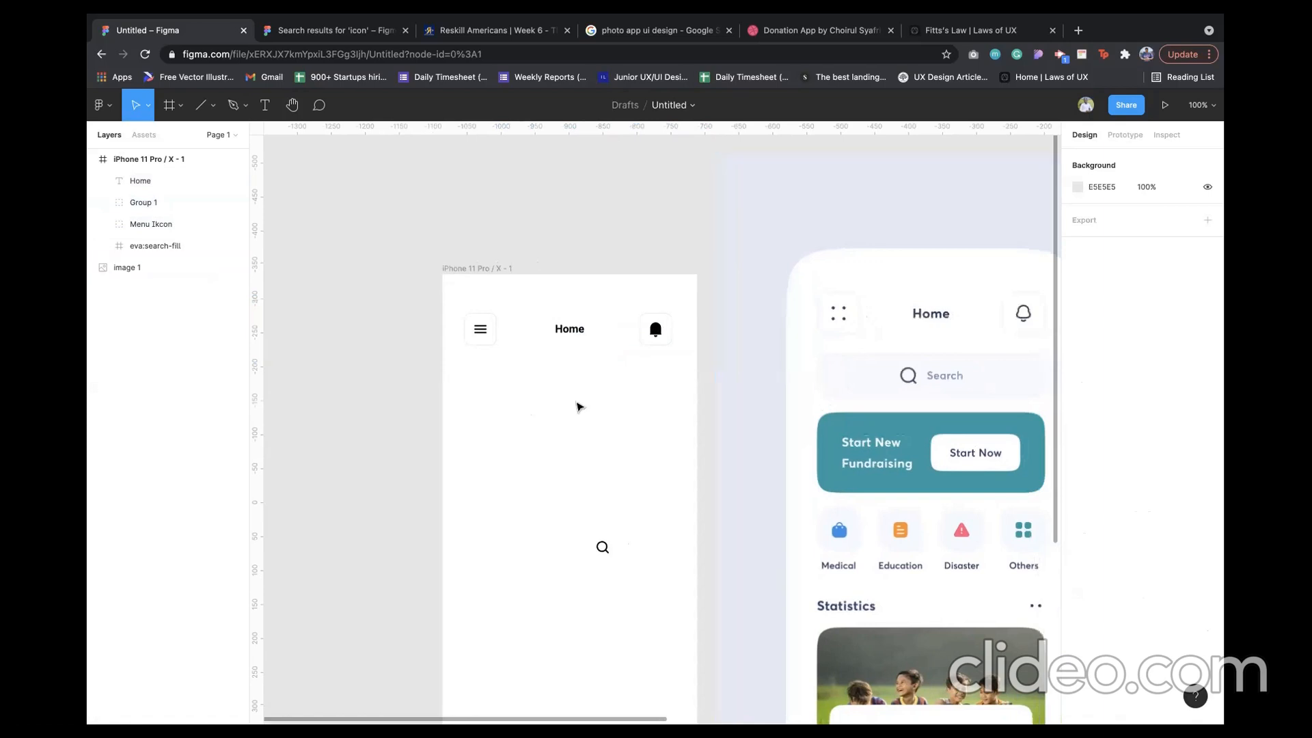
- Draw a 306 × 56 rectangle below the header at X 32, Y 140 in the iPhone frame
{"action": "key", "text": "r"}
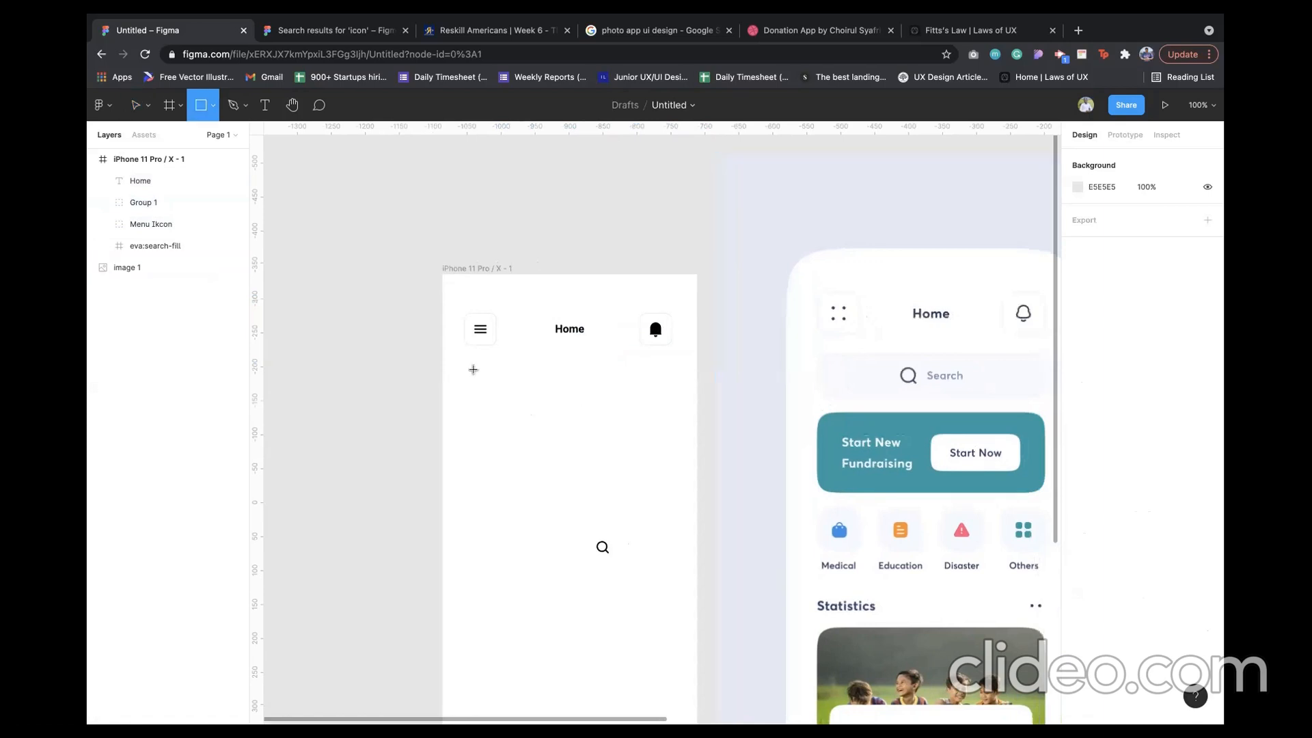
{"action": "left_click_drag", "start_coordinate": [473, 369], "coordinate": [672, 413]}
{"action": "key", "text": "v"}
{"action": "left_click_drag", "start_coordinate": [459, 385], "coordinate": [452, 385]}
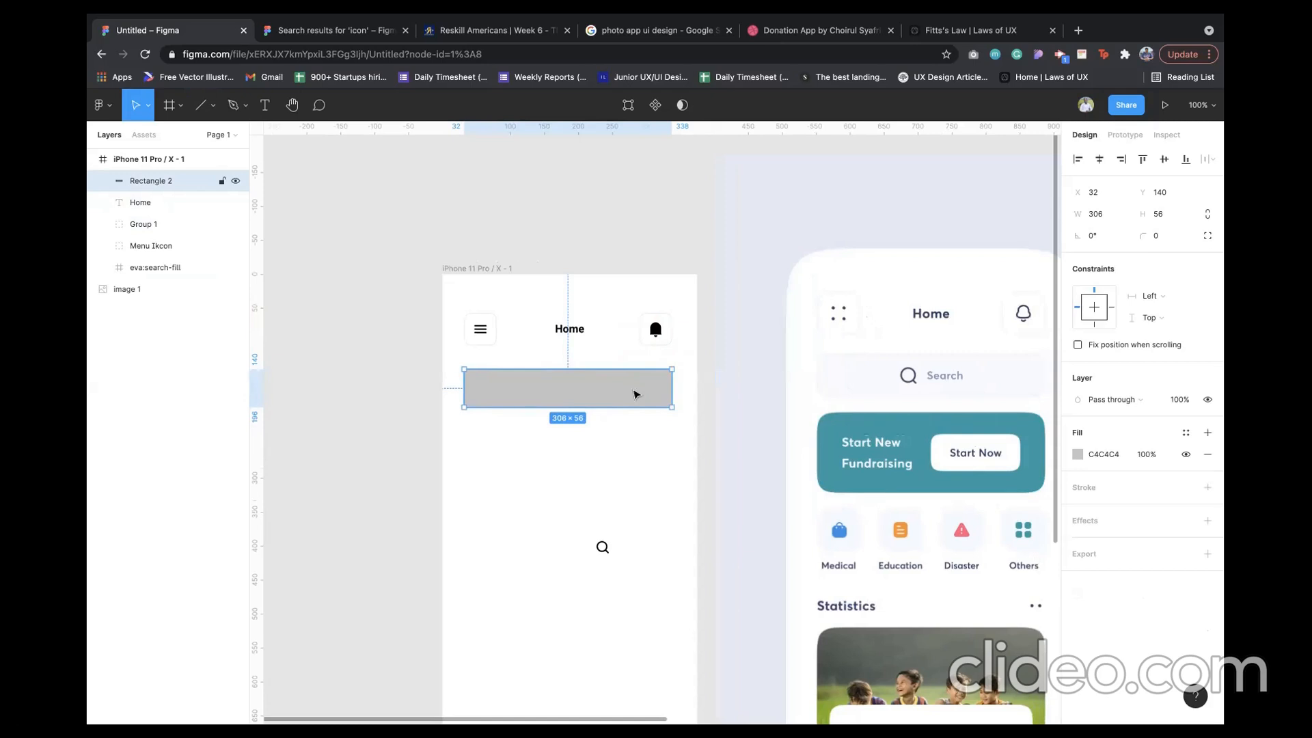
- Fill the rectangle with F7FAFF sampled from the reference search bar and set its corner radius to 10
{"action": "key", "text": "i"}
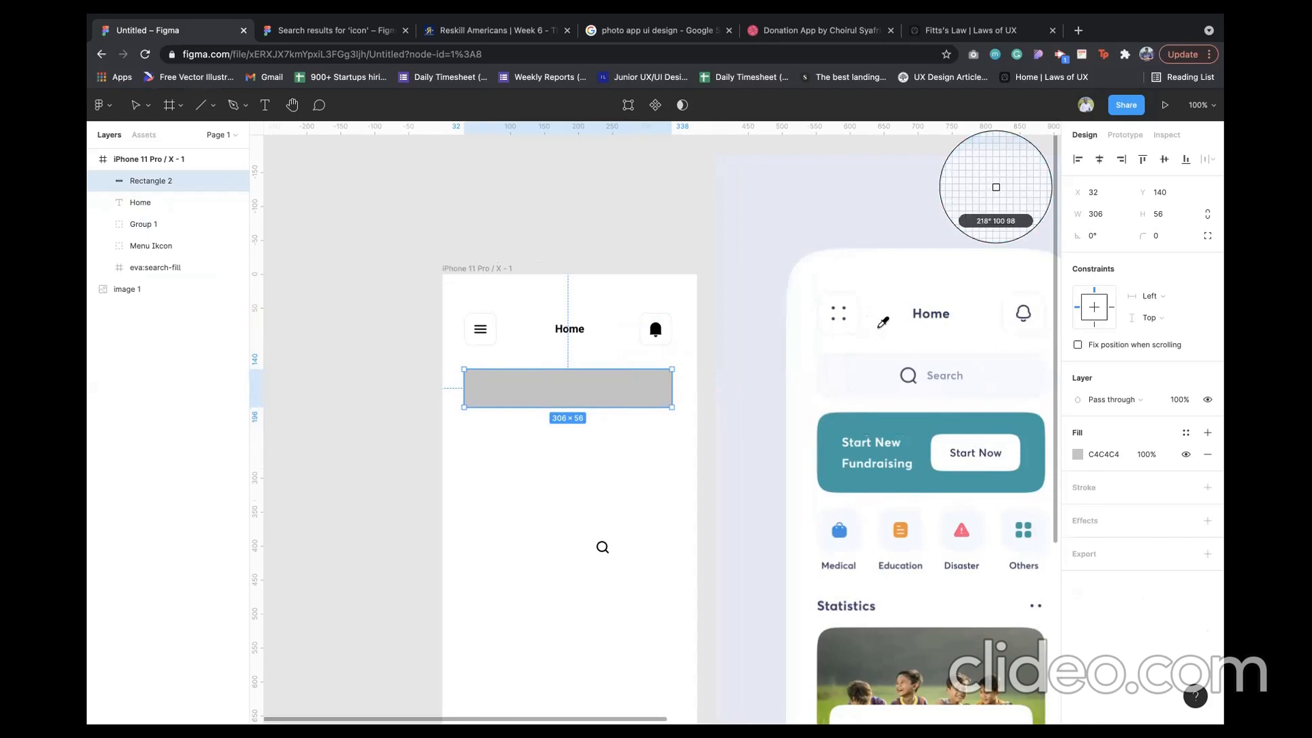
{"action": "left_click", "coordinate": [851, 386]}
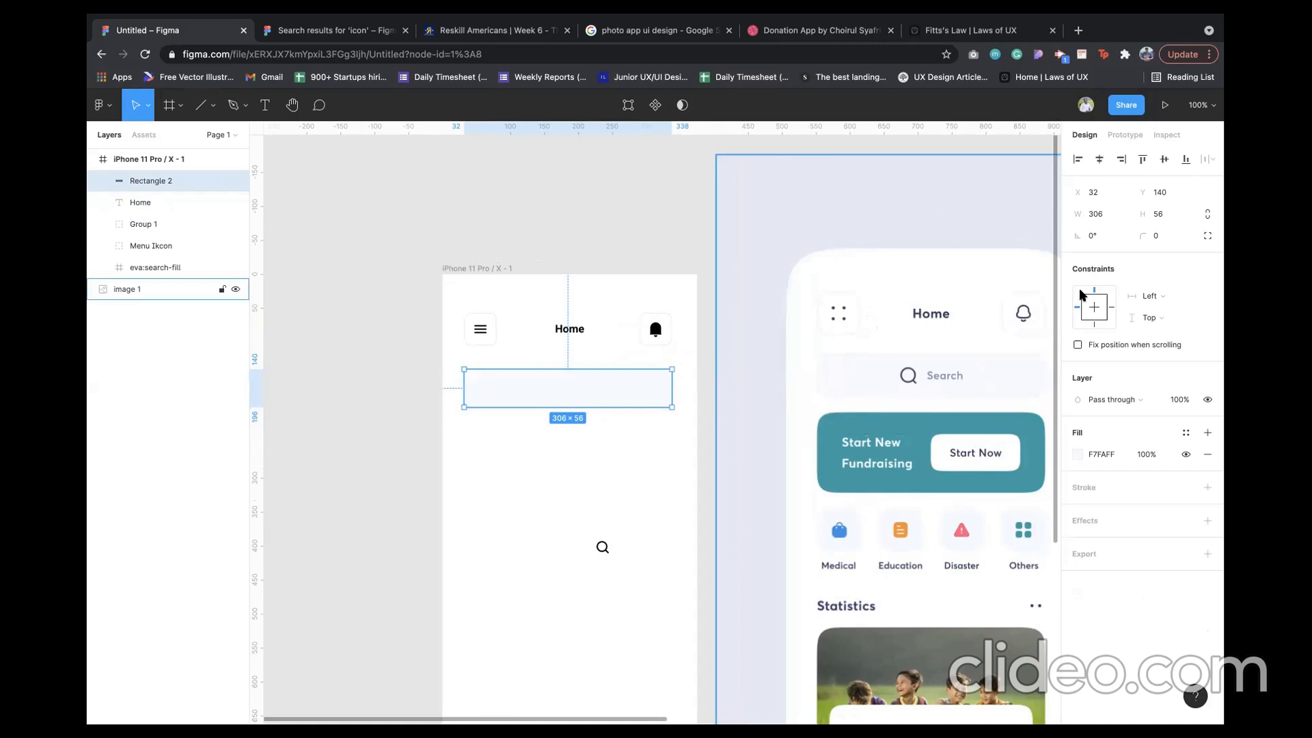
{"action": "left_click", "coordinate": [1165, 238]}
{"action": "type", "text": "10"}
{"action": "key", "text": "Return"}
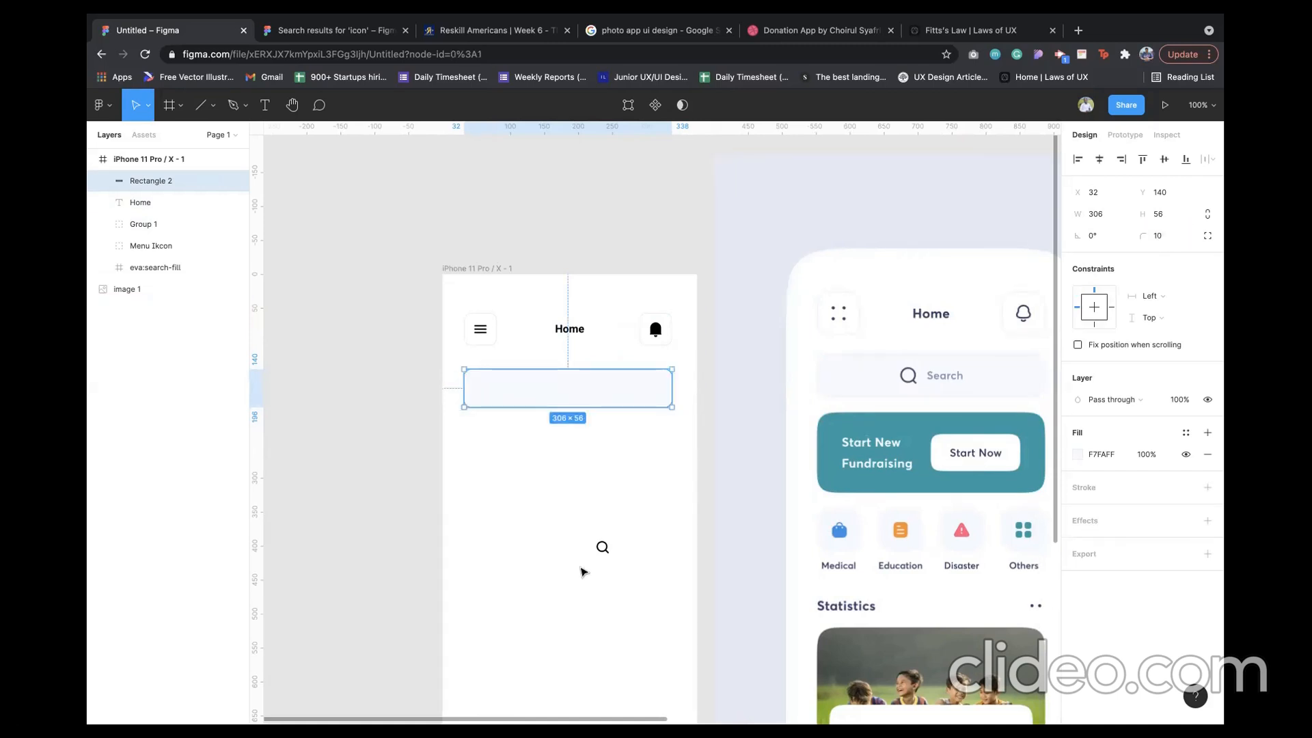
{"action": "left_click", "coordinate": [582, 571]}
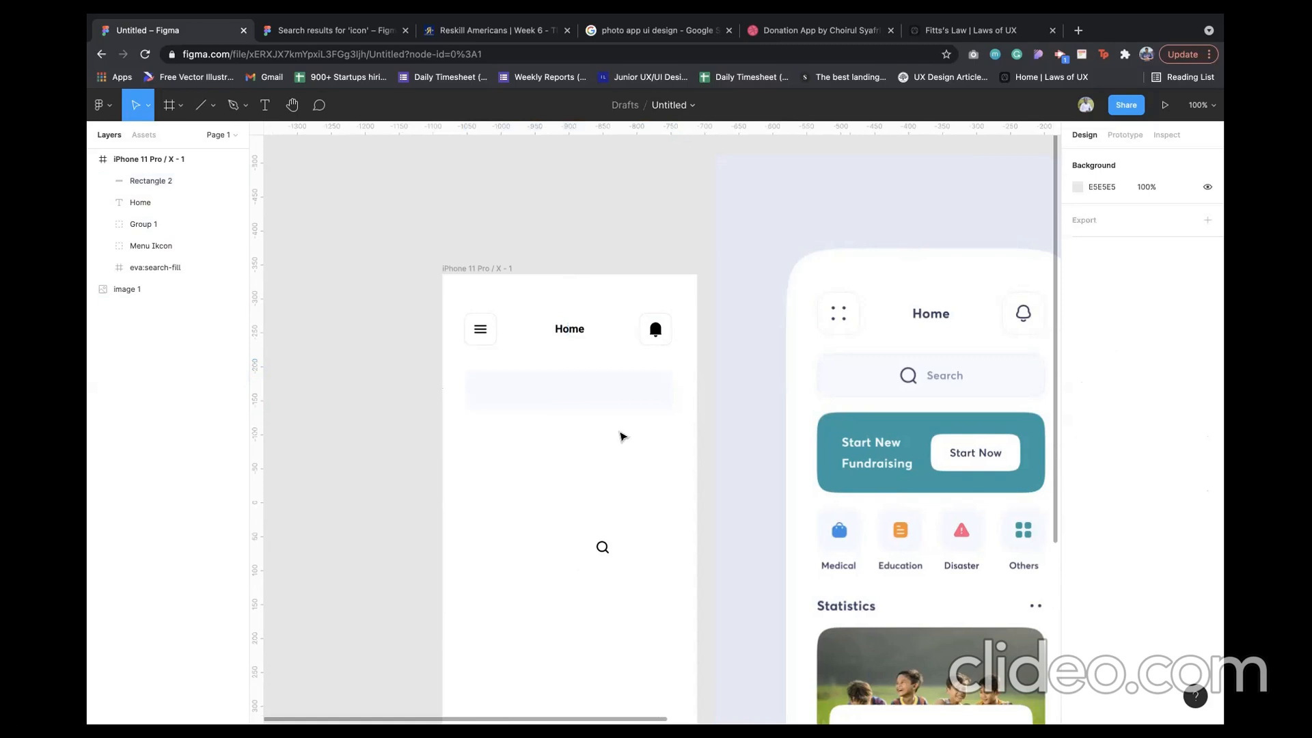
- Check the menu button's stroke colour and give the search bar rectangle a 1 px inside stroke of E9E9E9
{"action": "left_click", "coordinate": [903, 378]}
{"action": "scroll", "coordinate": [898, 383], "scroll_direction": "up", "scroll_amount": 5}
{"action": "left_click", "coordinate": [648, 343]}
{"action": "scroll", "coordinate": [703, 305], "scroll_direction": "down", "scroll_amount": 5}
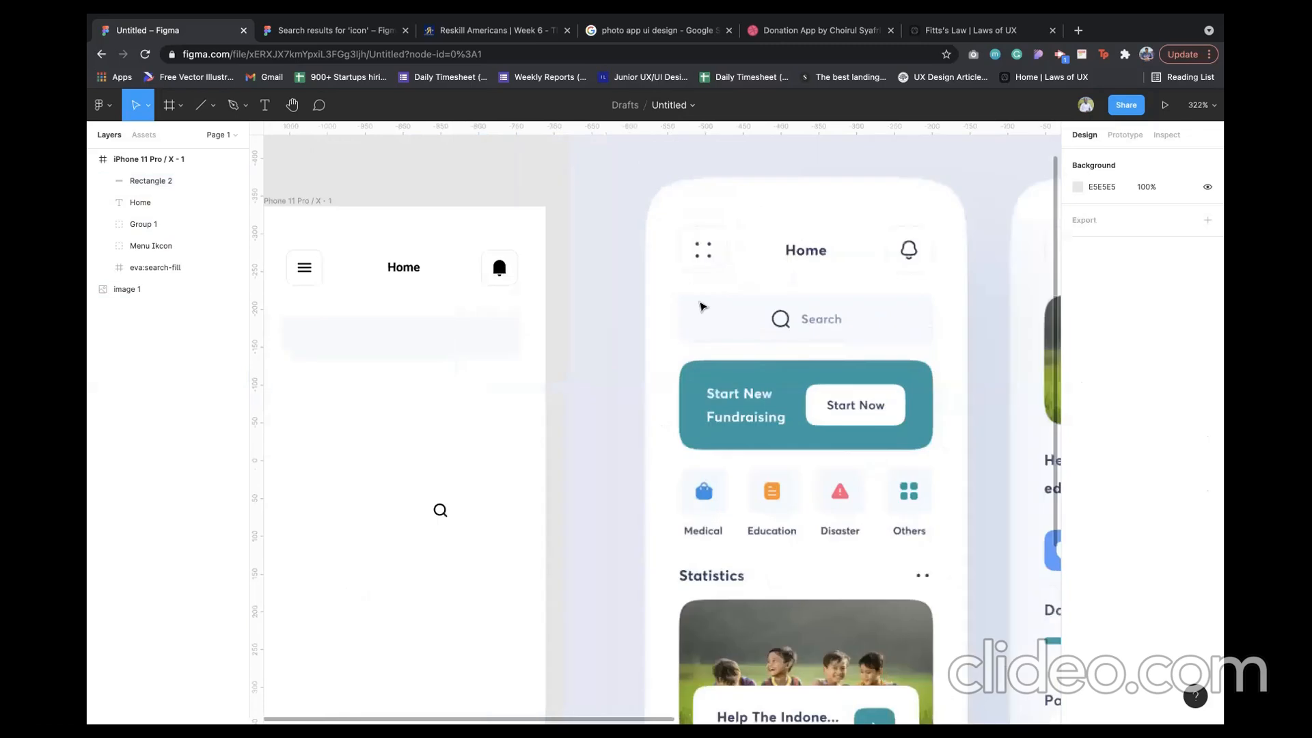
{"action": "scroll", "coordinate": [703, 305], "scroll_direction": "down", "scroll_amount": 5}
{"action": "scroll", "coordinate": [605, 346], "scroll_direction": "up", "scroll_amount": 5}
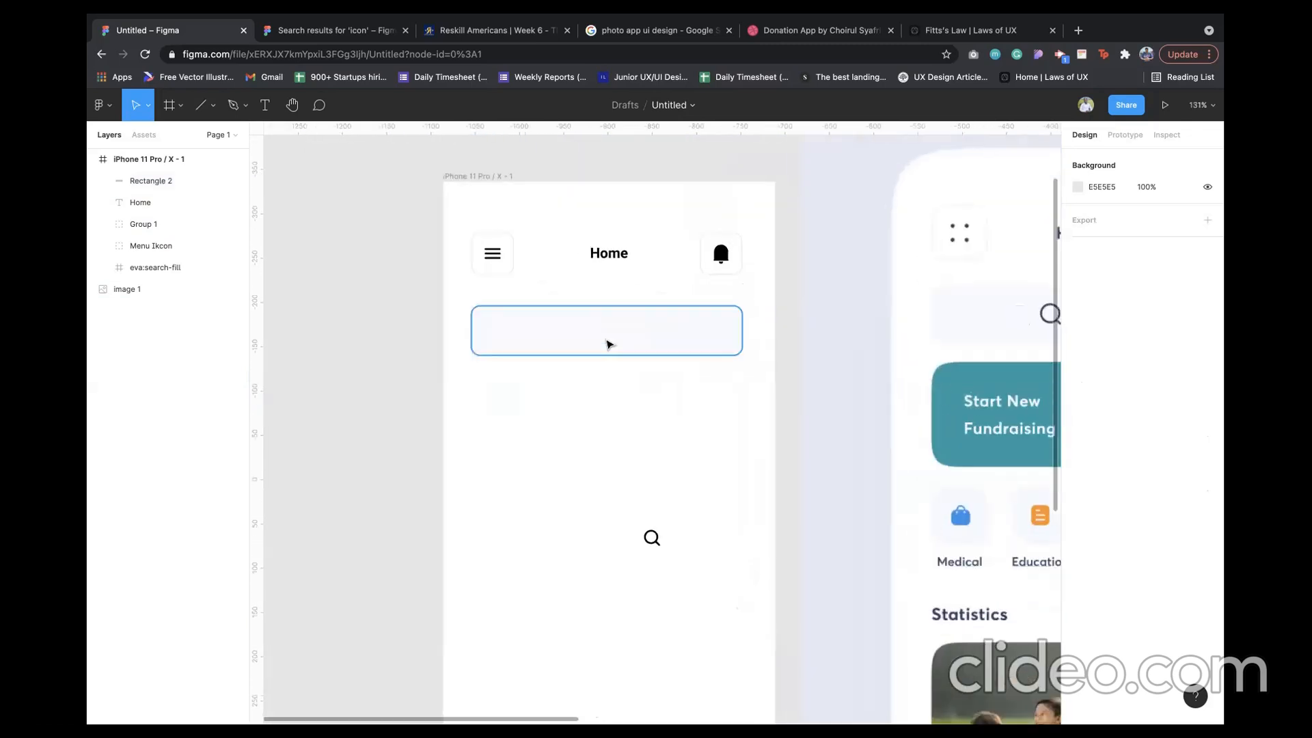
{"action": "left_click", "coordinate": [594, 321]}
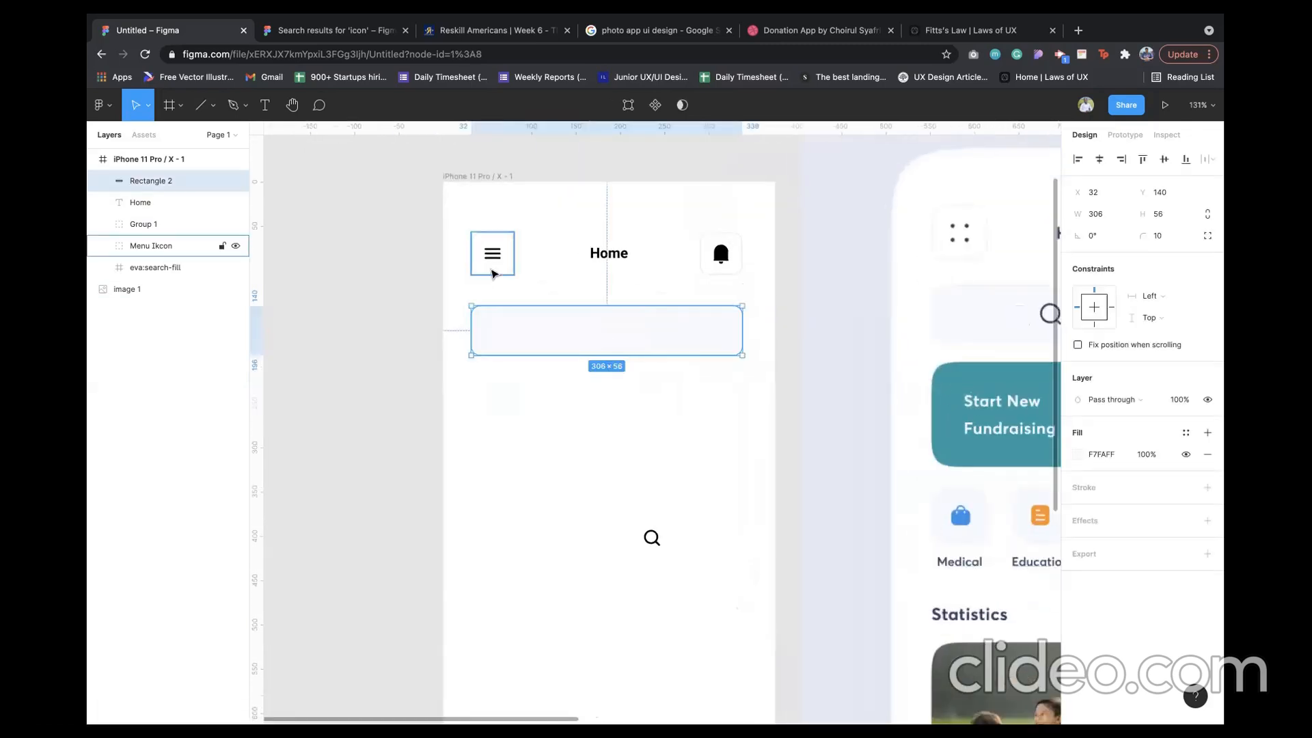
{"action": "left_click", "coordinate": [493, 273]}
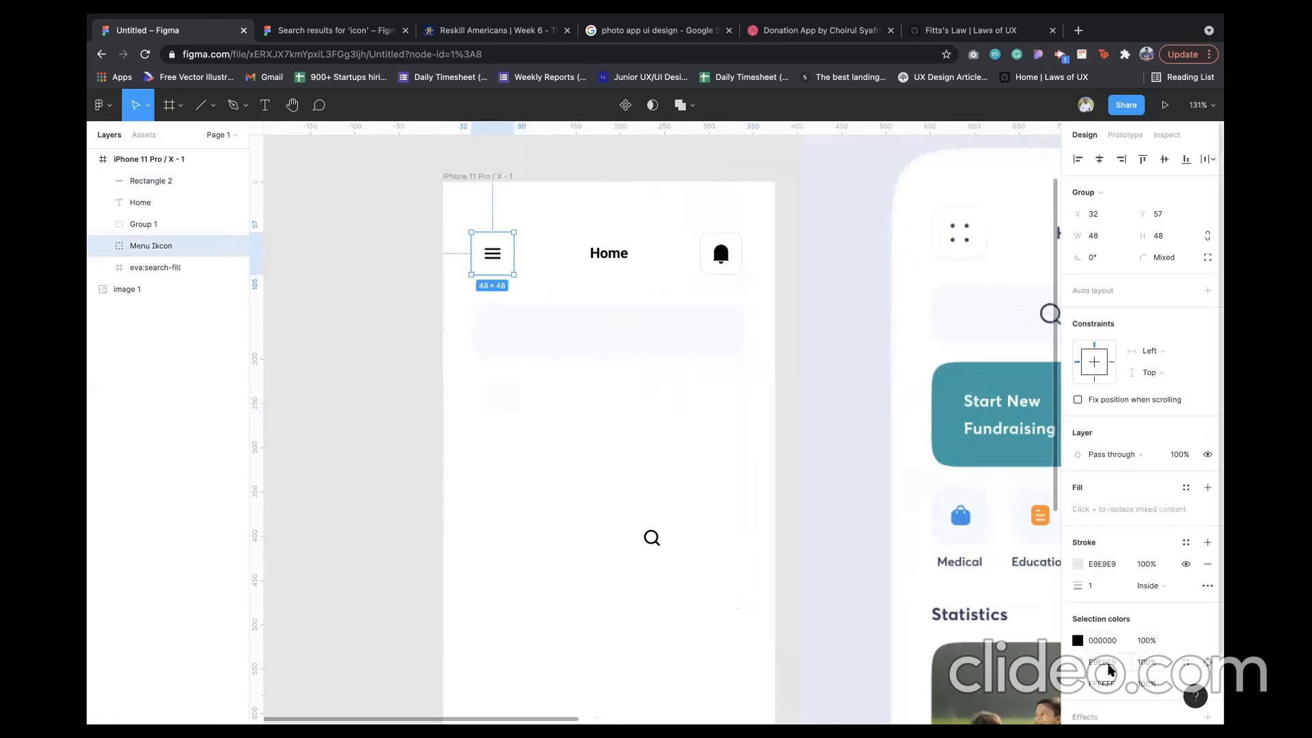
{"action": "left_click", "coordinate": [624, 330]}
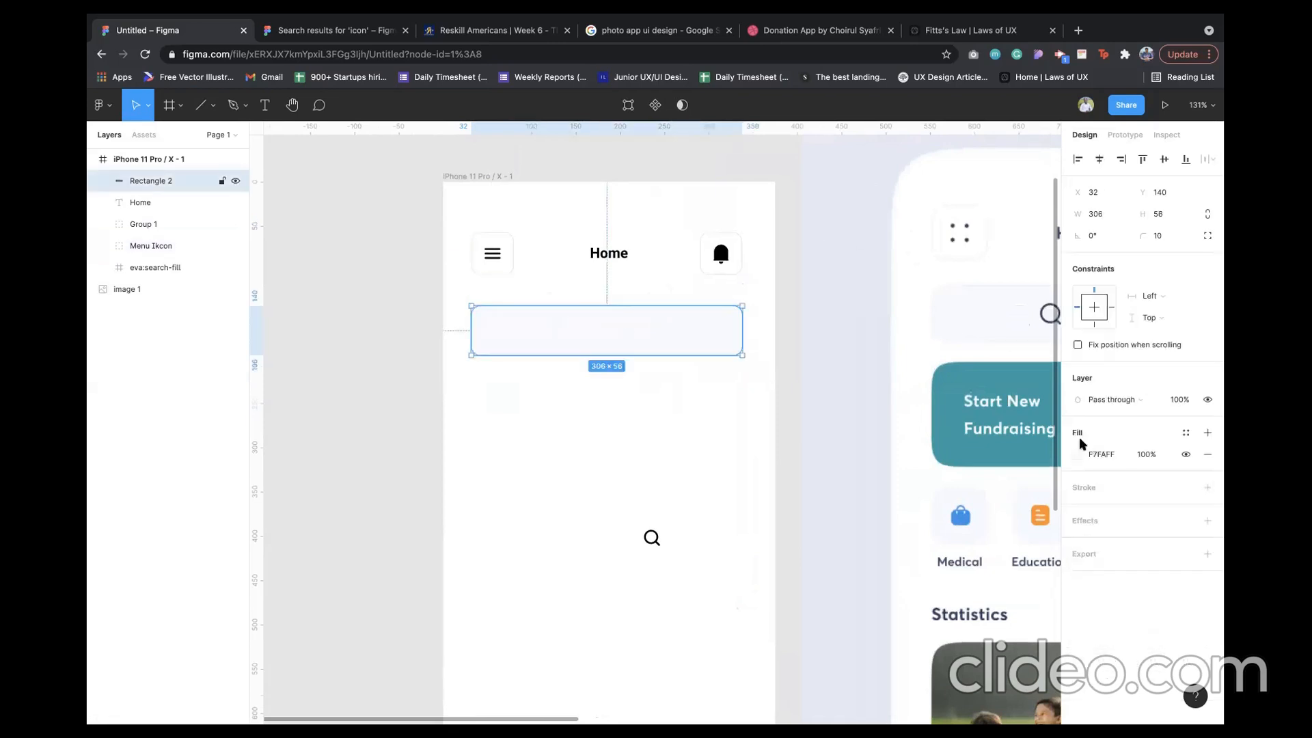
{"action": "left_click", "coordinate": [1206, 487]}
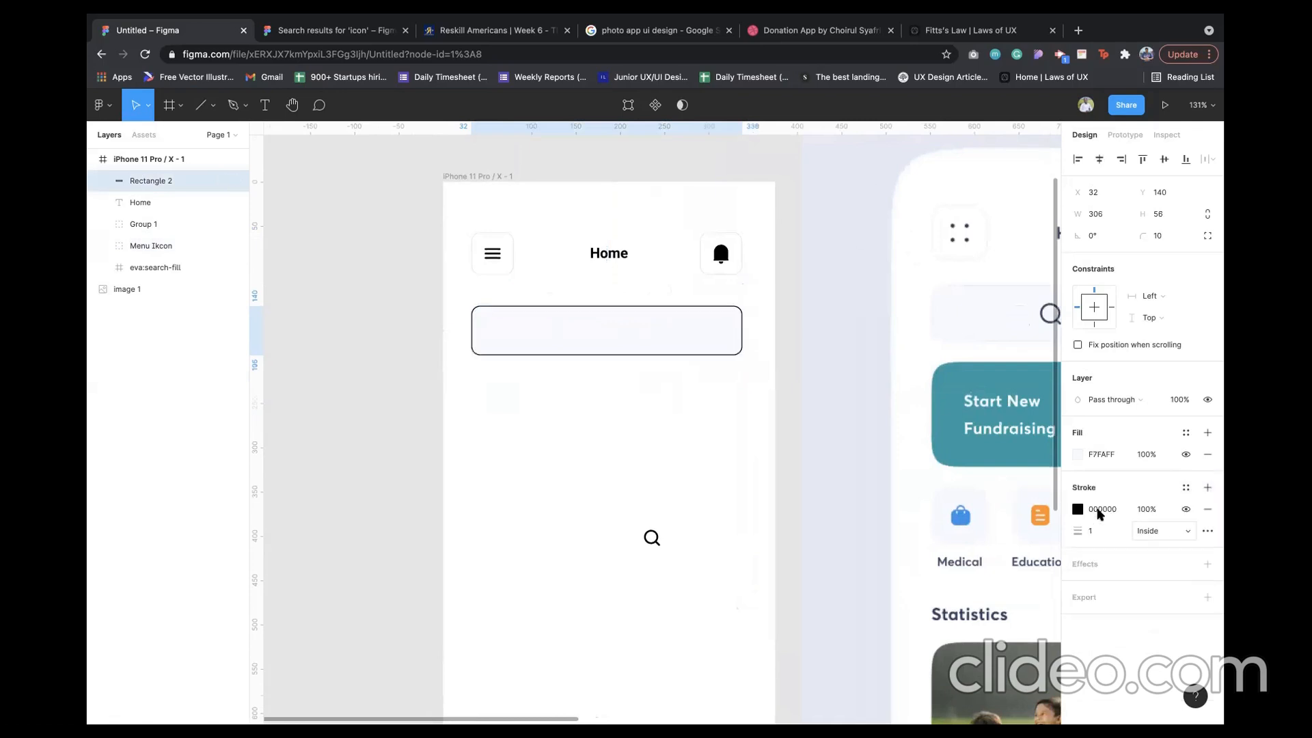
{"action": "left_click", "coordinate": [1095, 510]}
{"action": "type", "text": "e"}
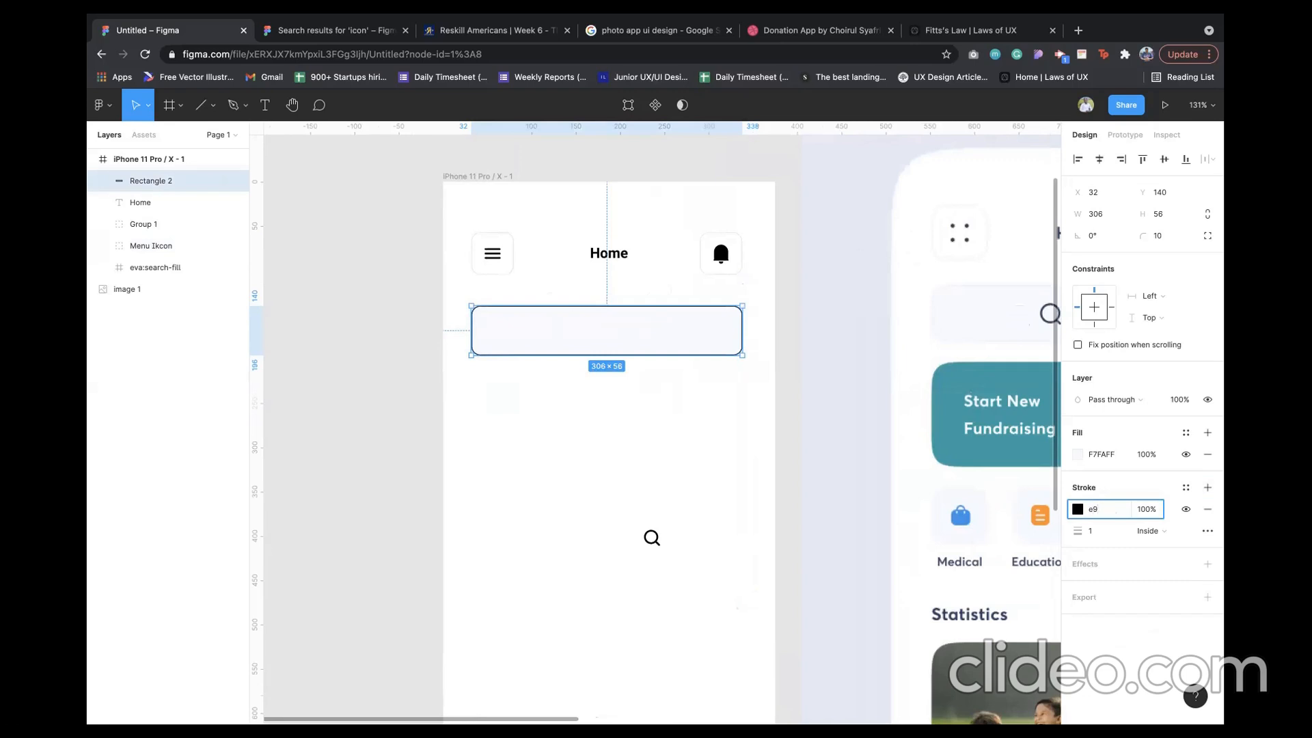
{"action": "type", "text": "9"}
{"action": "key", "text": "Return"}
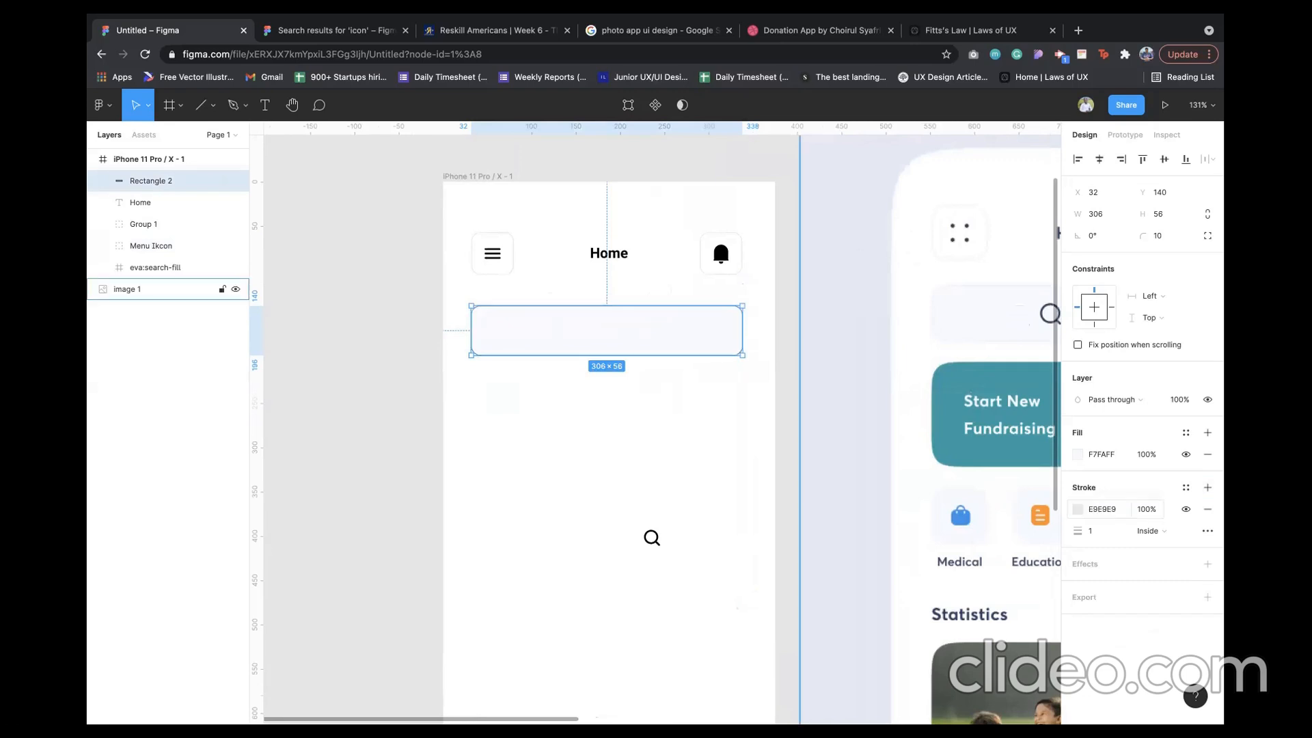
{"action": "left_click", "coordinate": [661, 430]}
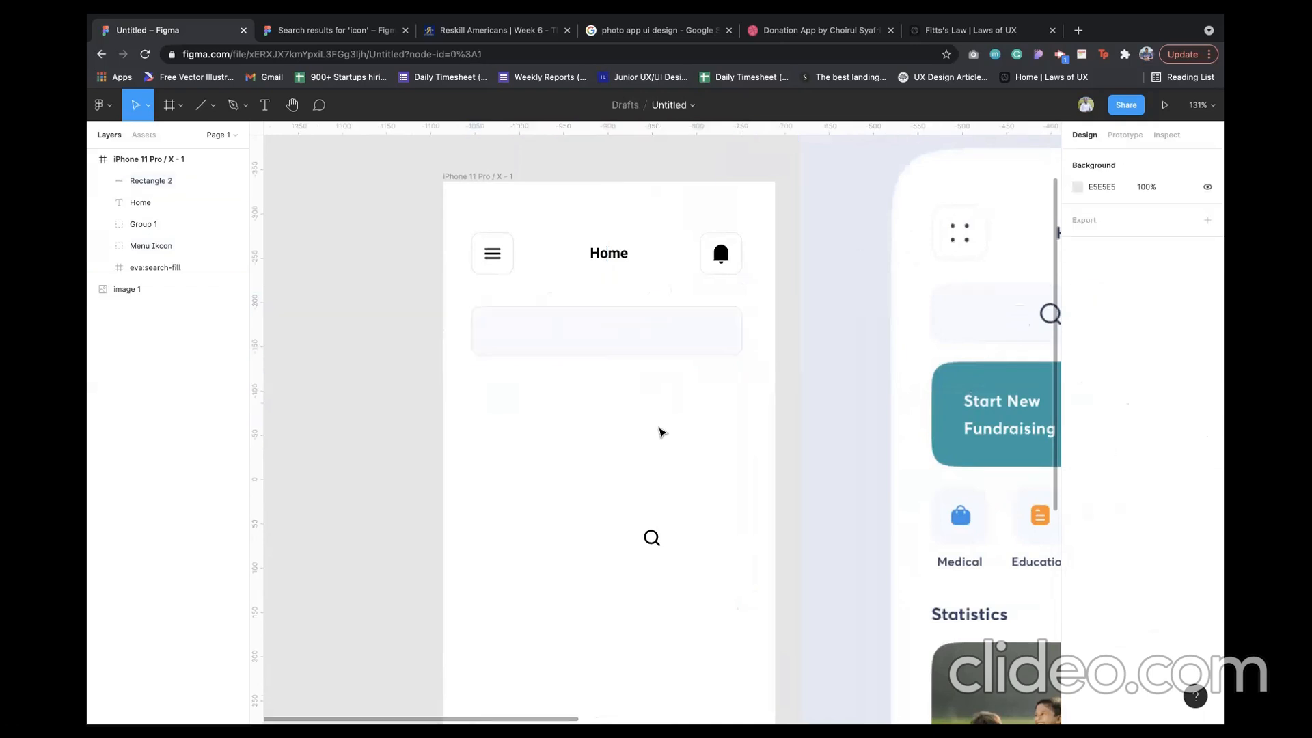
- Move the search icon onto the search bar at X 120, Y 156 and bring it to the front
{"action": "scroll", "coordinate": [661, 431], "scroll_direction": "down", "scroll_amount": 3}
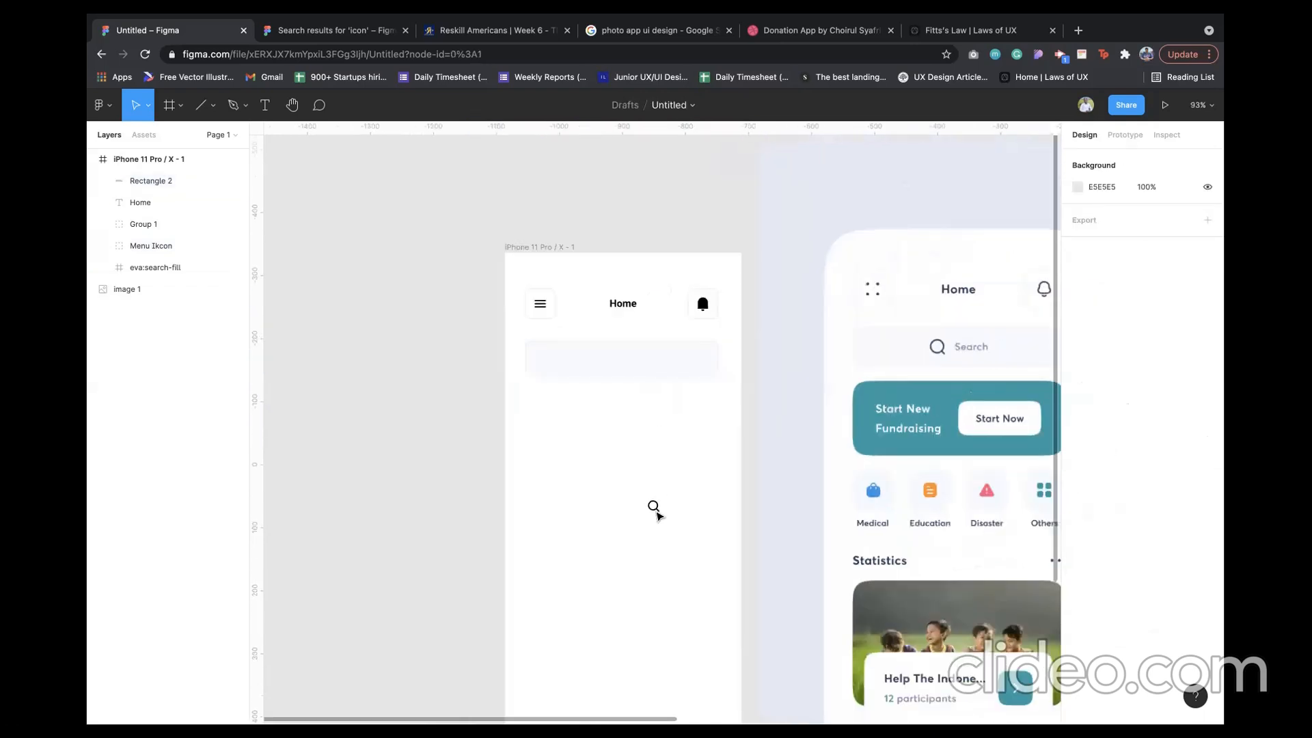
{"action": "left_click_drag", "start_coordinate": [654, 508], "coordinate": [589, 362]}
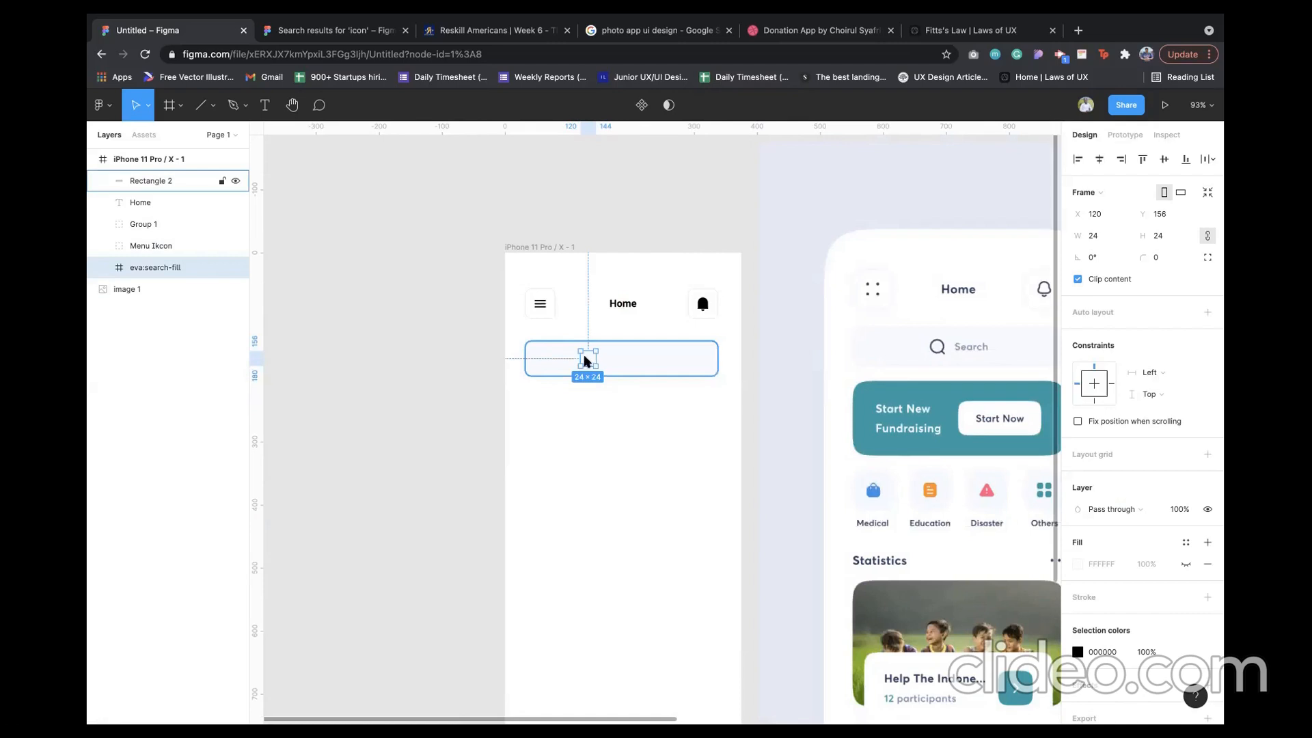
{"action": "right_click", "coordinate": [588, 362]}
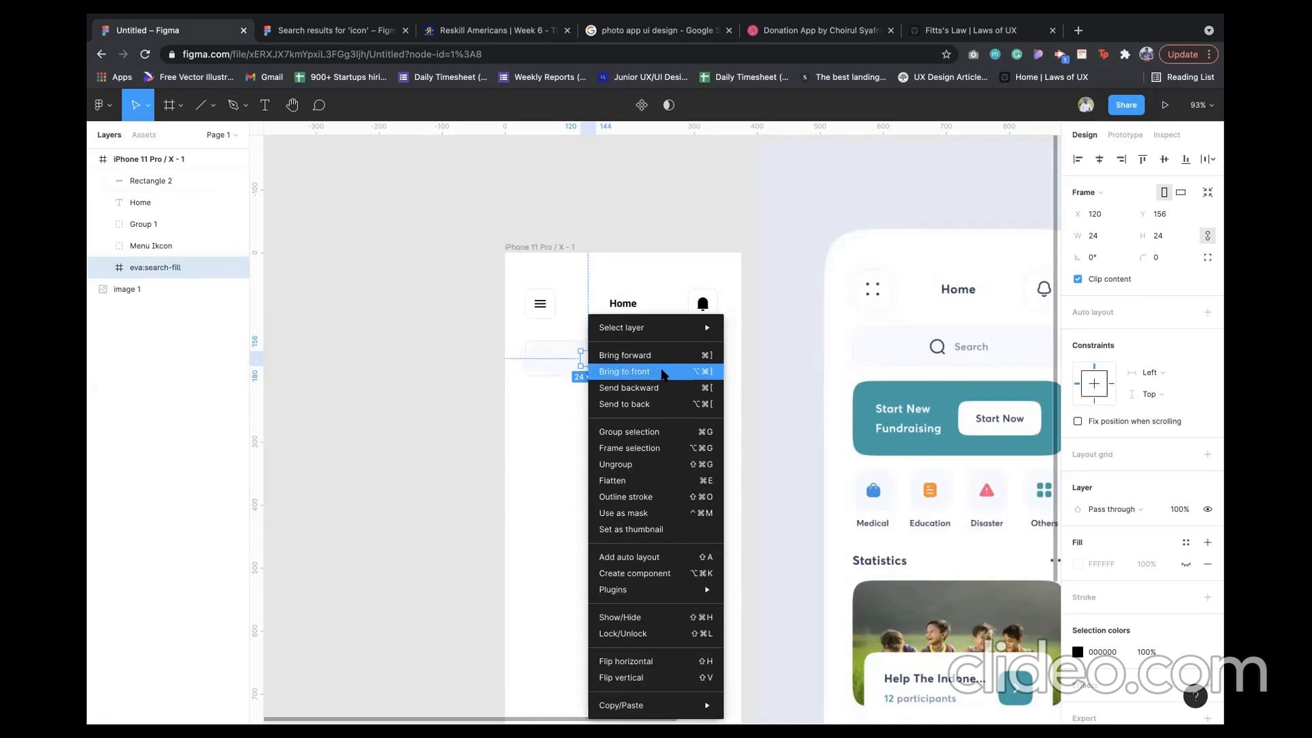
{"action": "left_click", "coordinate": [662, 375]}
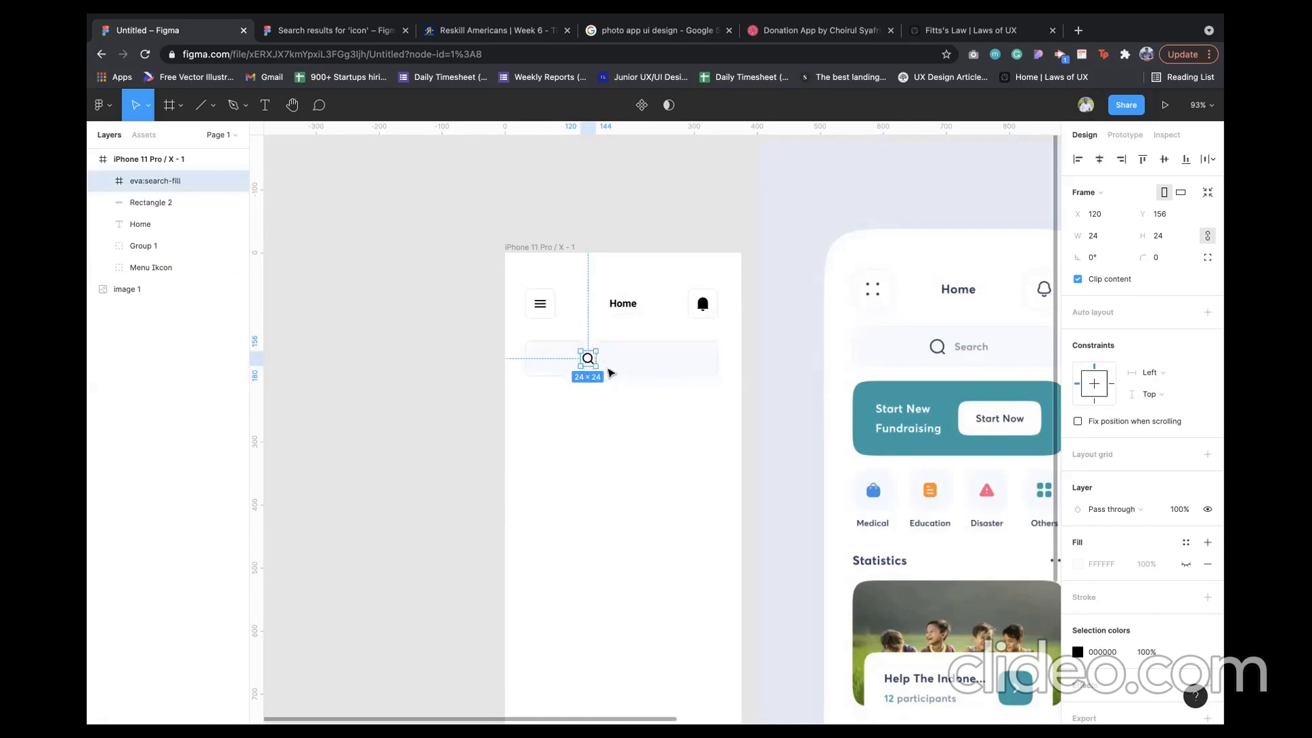
- Add the text "Search" beside the search icon inside the search bar
{"action": "key", "text": "t"}
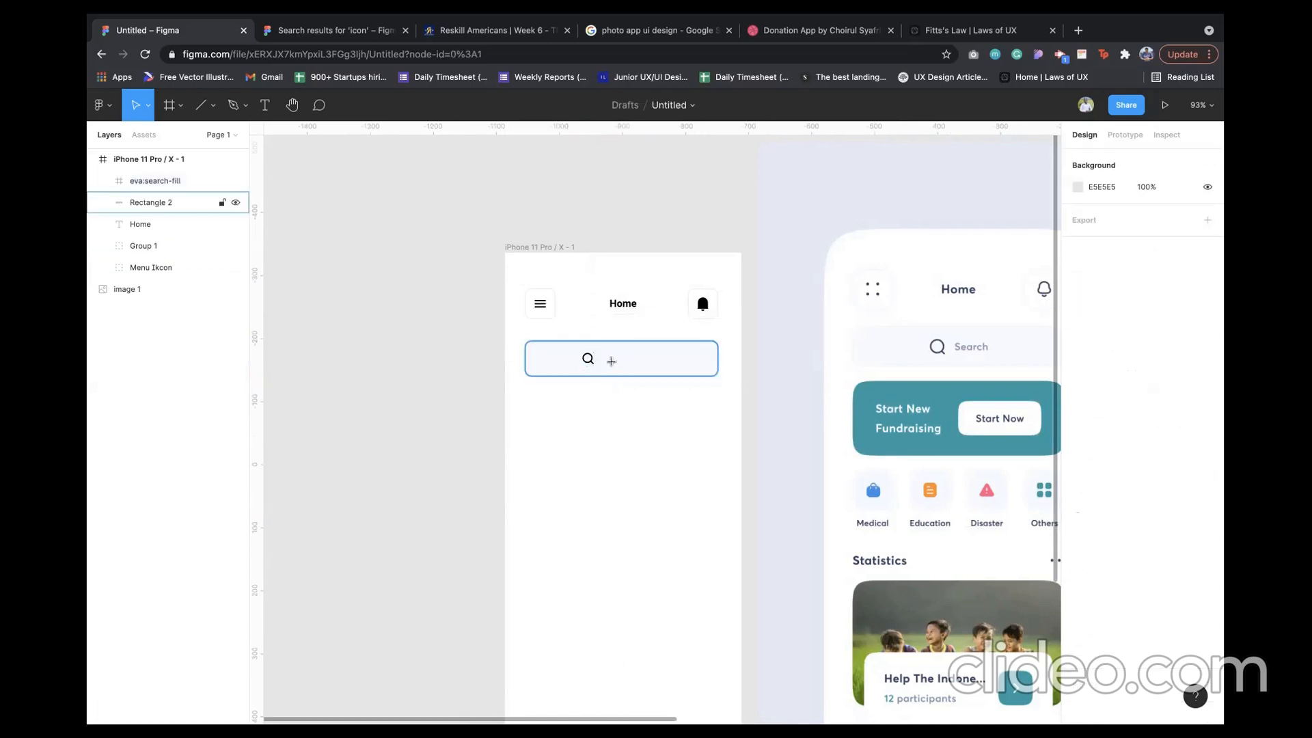
{"action": "left_click", "coordinate": [604, 357]}
{"action": "type", "text": "Search"}
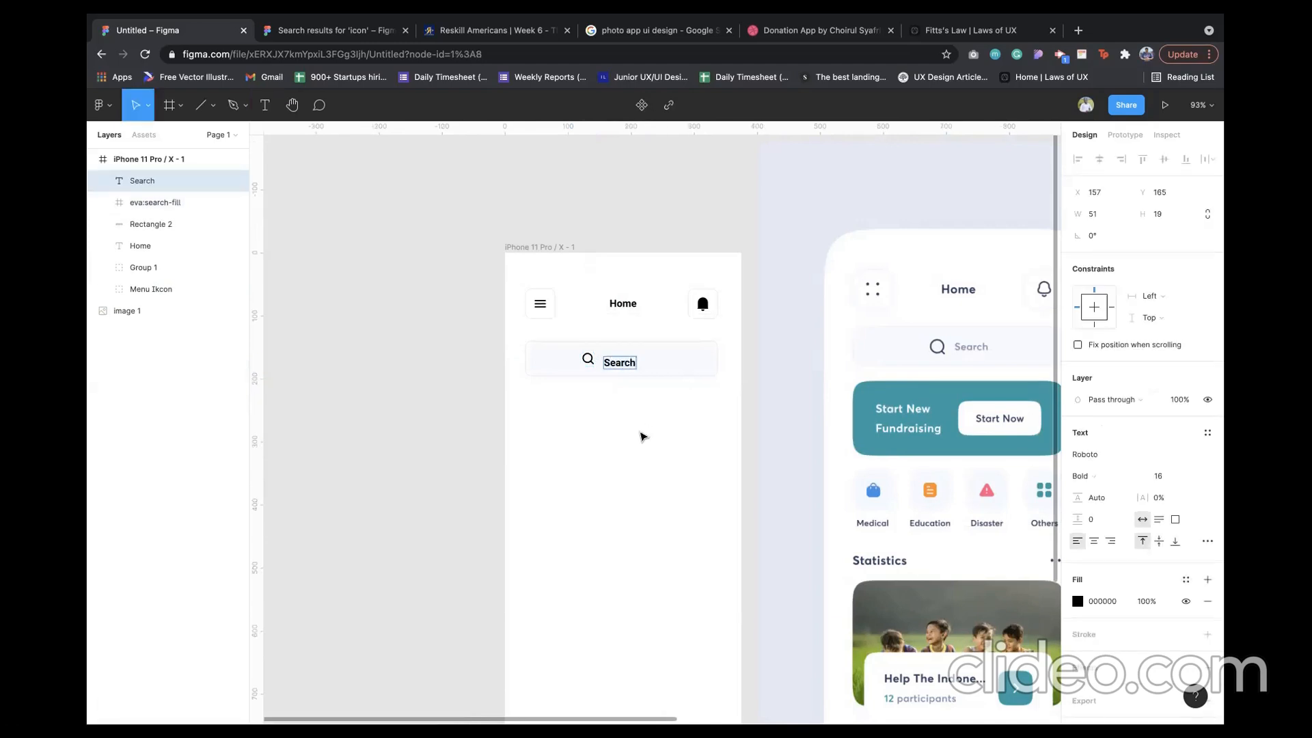
{"action": "key", "text": "Escape"}
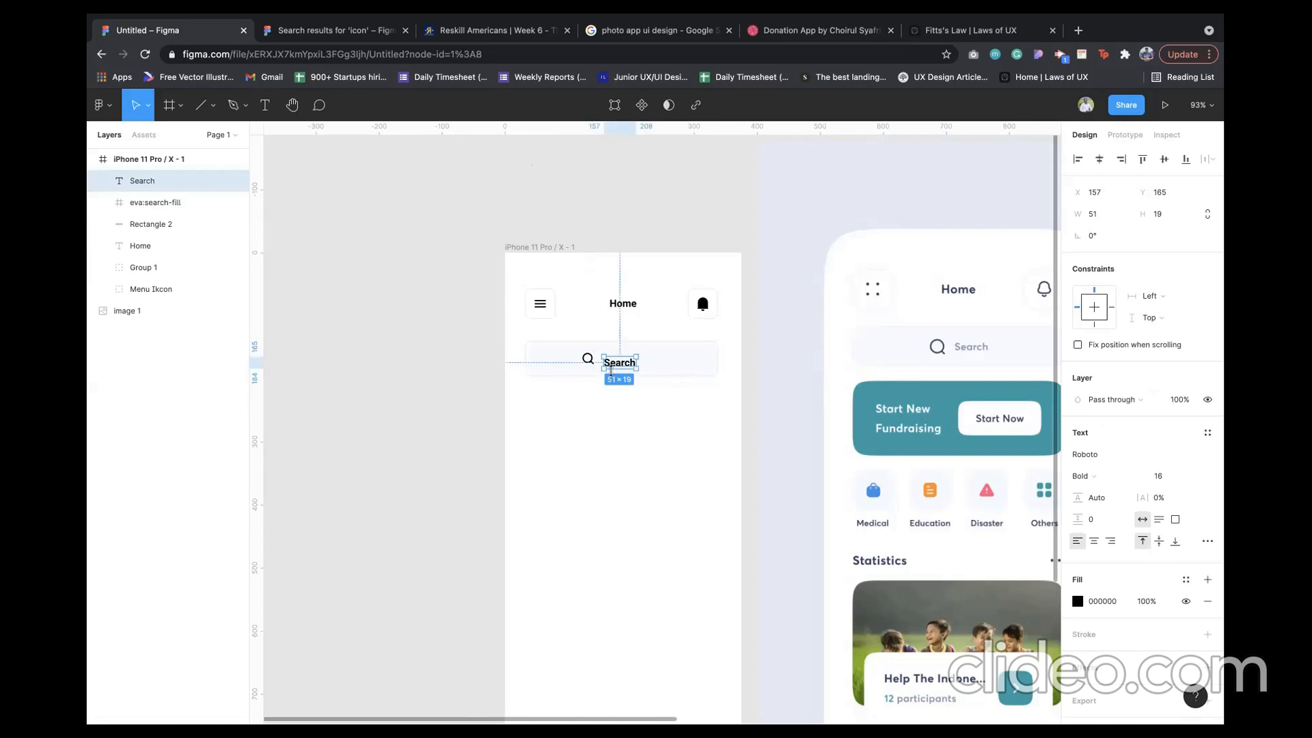
- Set the "Search" text to Regular weight and its fill to the grey 878787
{"action": "left_click", "coordinate": [1115, 480]}
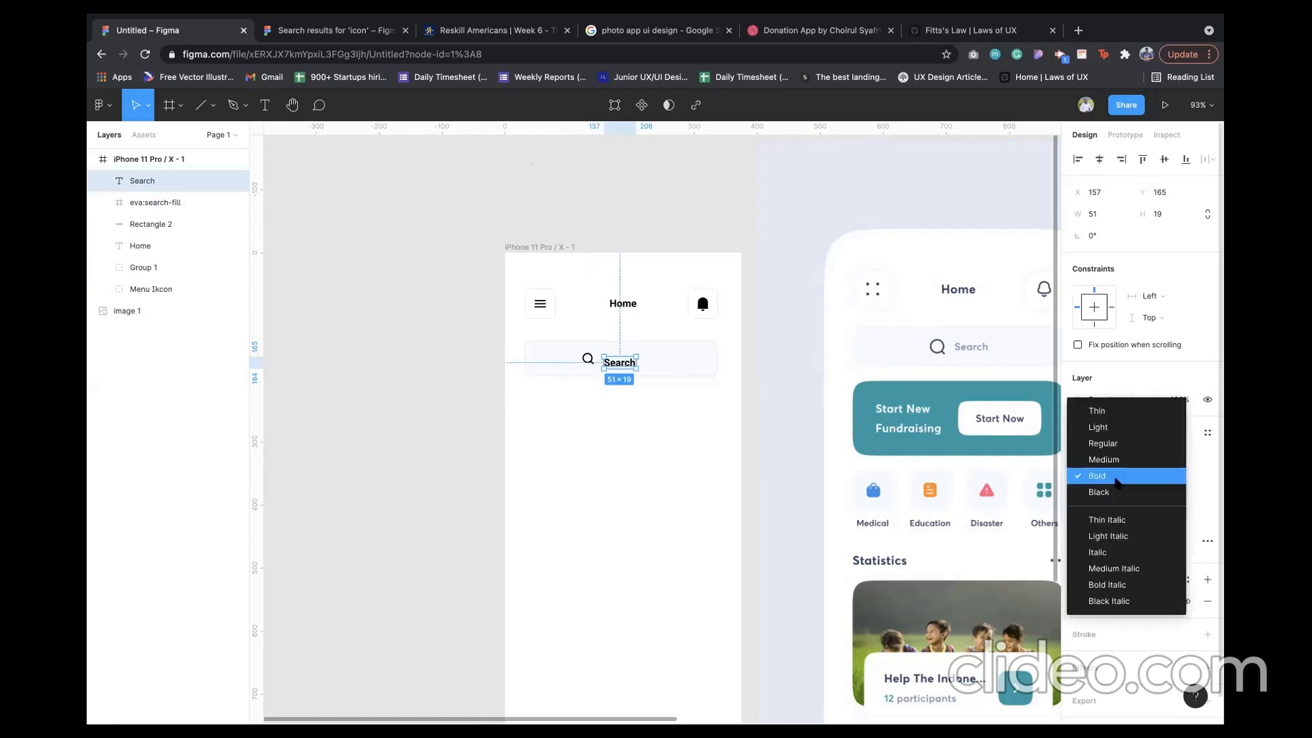
{"action": "left_click", "coordinate": [1115, 444]}
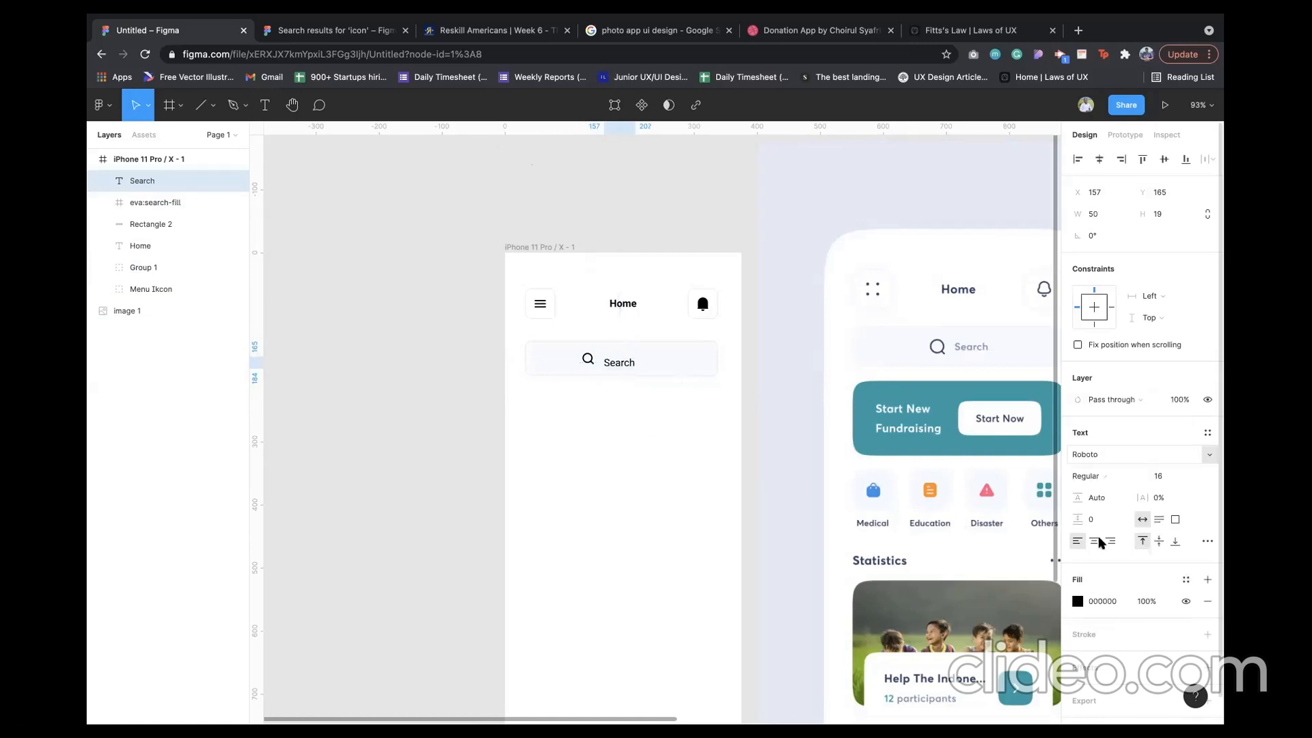
{"action": "left_click", "coordinate": [1077, 601]}
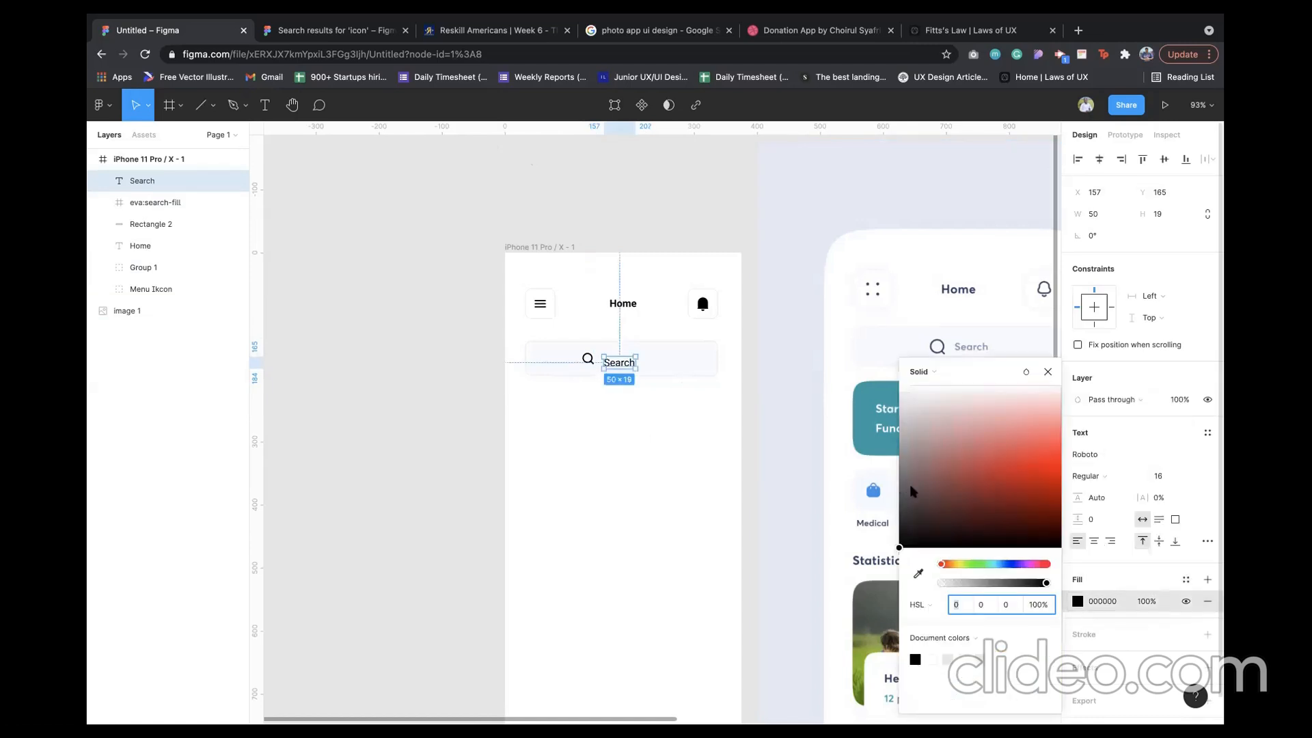
{"action": "left_click_drag", "start_coordinate": [900, 486], "coordinate": [880, 470]}
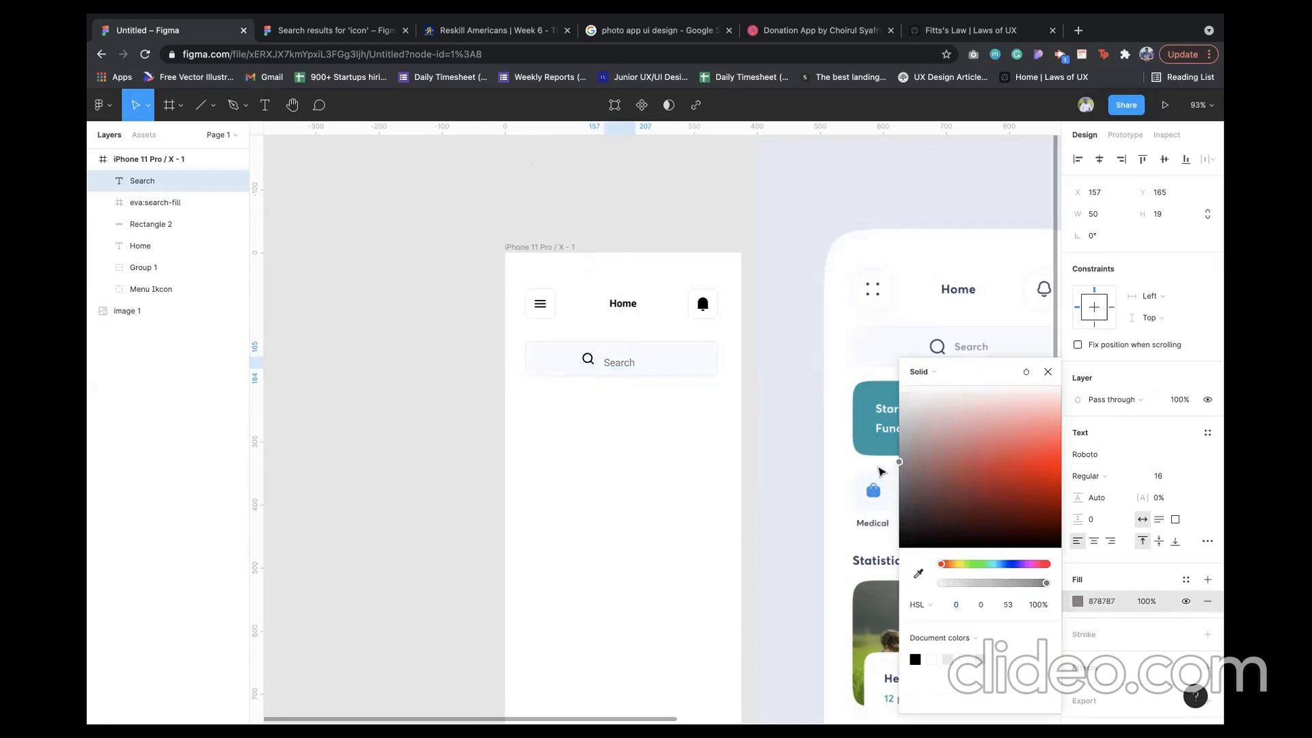
{"action": "key", "text": "Escape"}
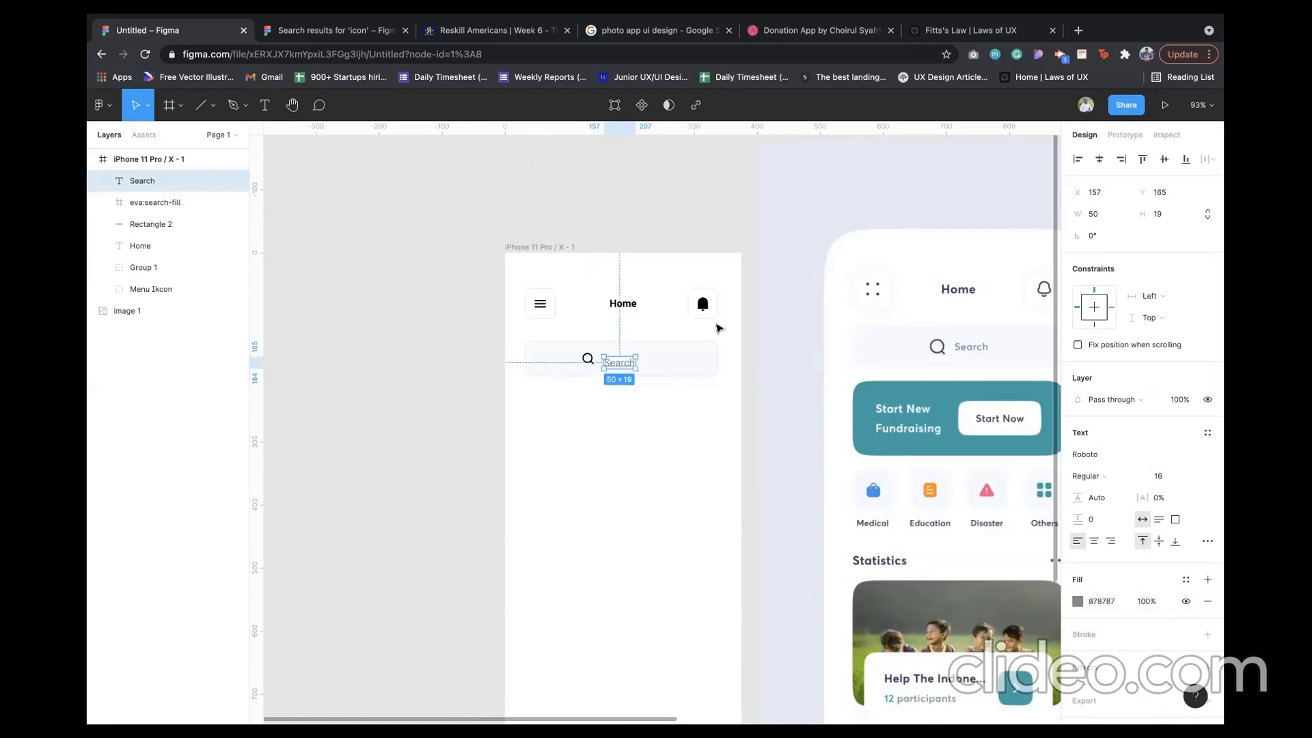
- Select the "Search" text, the search icon and the search bar rectangle and align their vertical centers
{"action": "left_click", "coordinate": [597, 353], "text": "shift"}
{"action": "left_click", "coordinate": [589, 358], "text": "shift"}
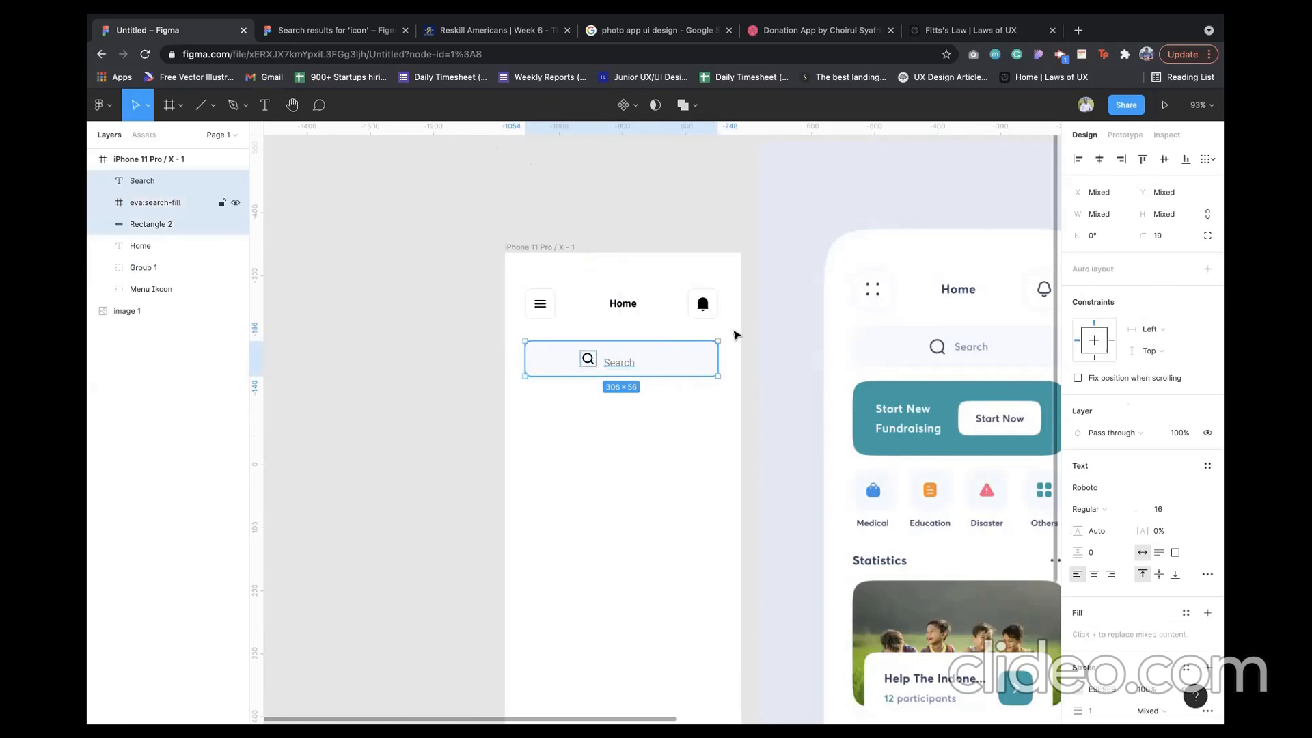
{"action": "left_click", "coordinate": [1164, 159]}
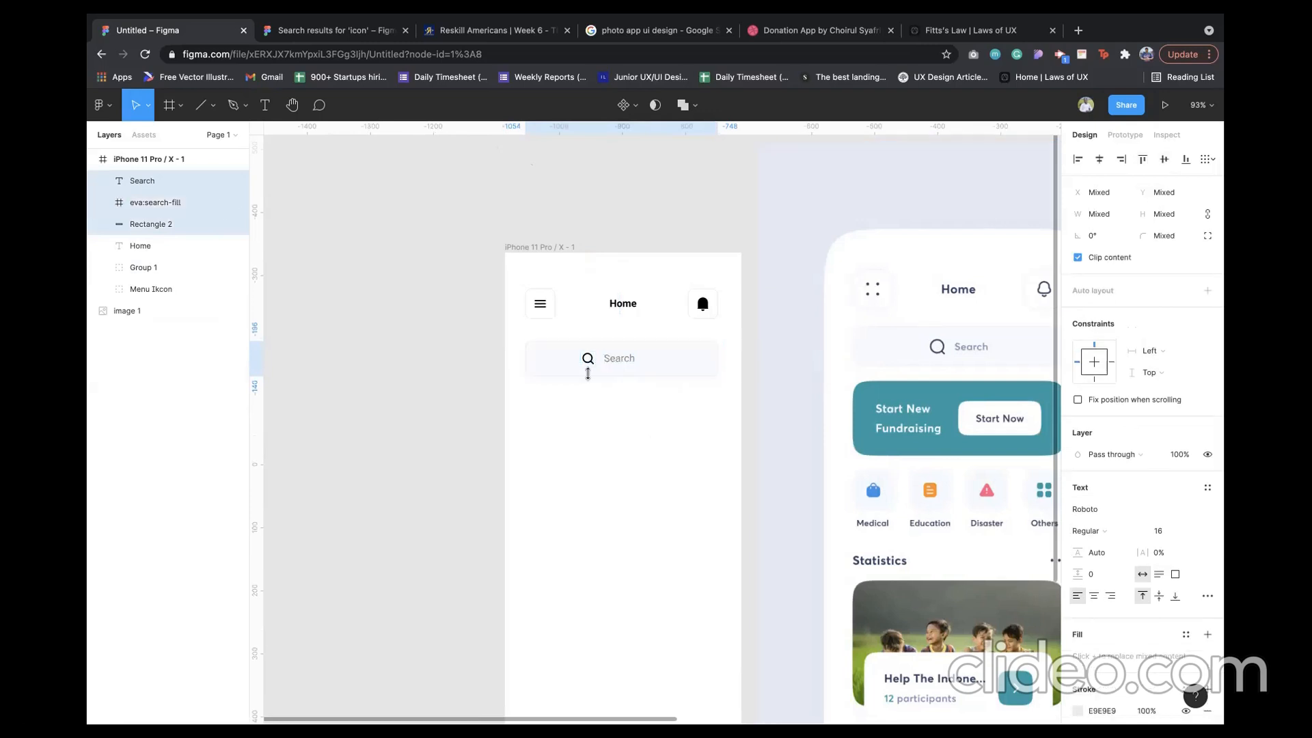
- Group the search icon with the "Search" text and center the group horizontally on the search bar rectangle
{"action": "left_click", "coordinate": [675, 364], "text": "shift"}
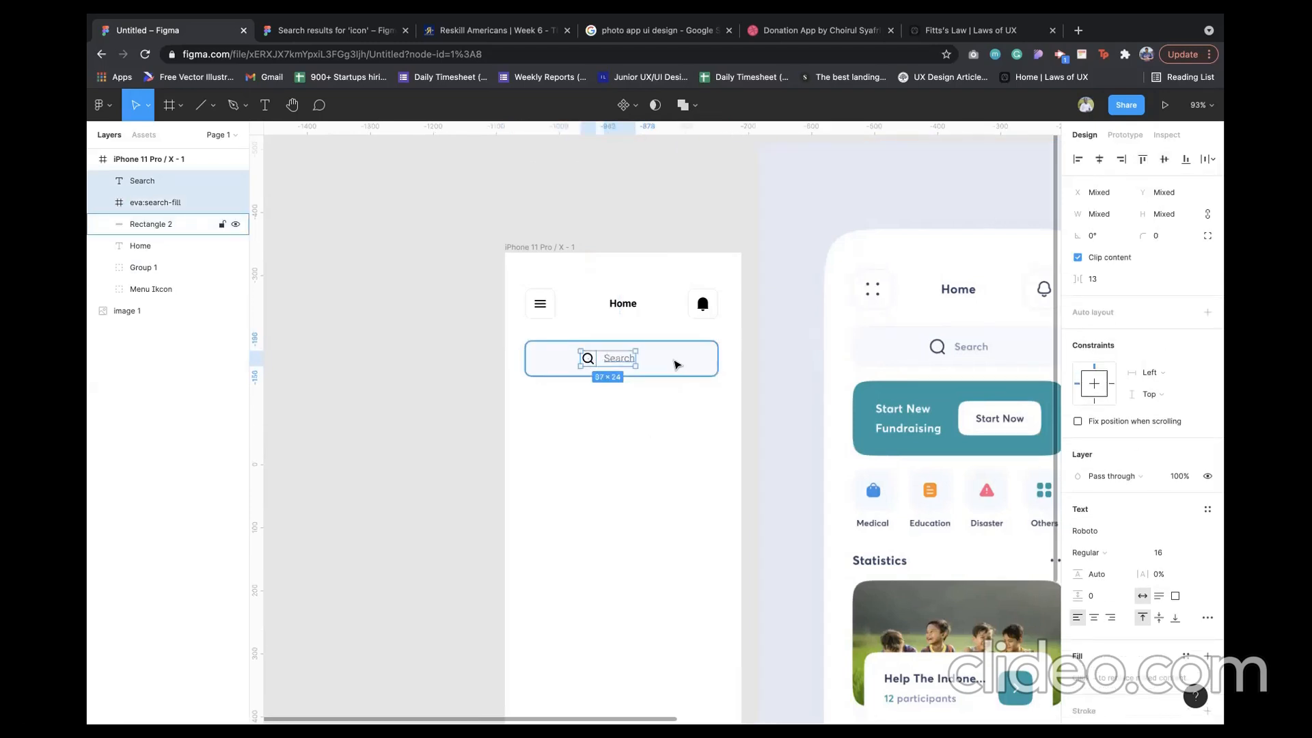
{"action": "key", "text": "shift+a"}
{"action": "key", "text": "ctrl+z"}
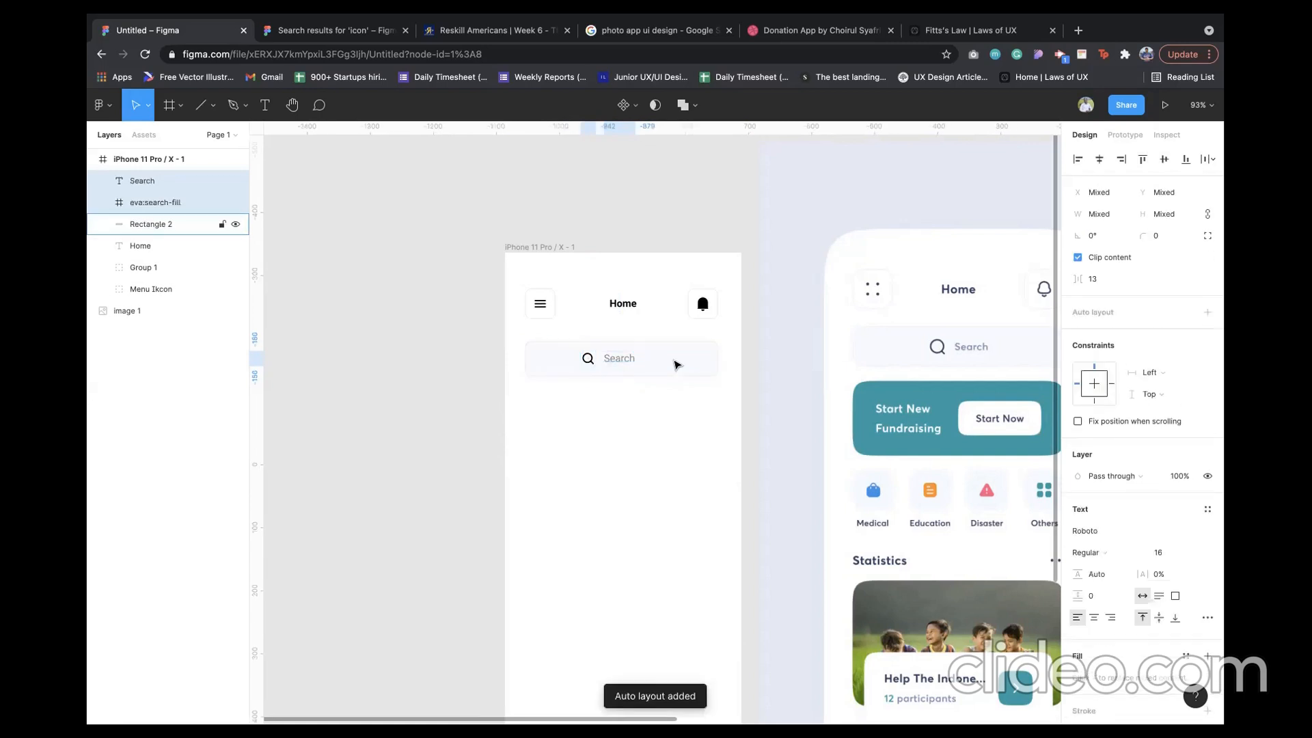
{"action": "key", "text": "ctrl+g"}
{"action": "left_click", "coordinate": [704, 368], "text": "shift"}
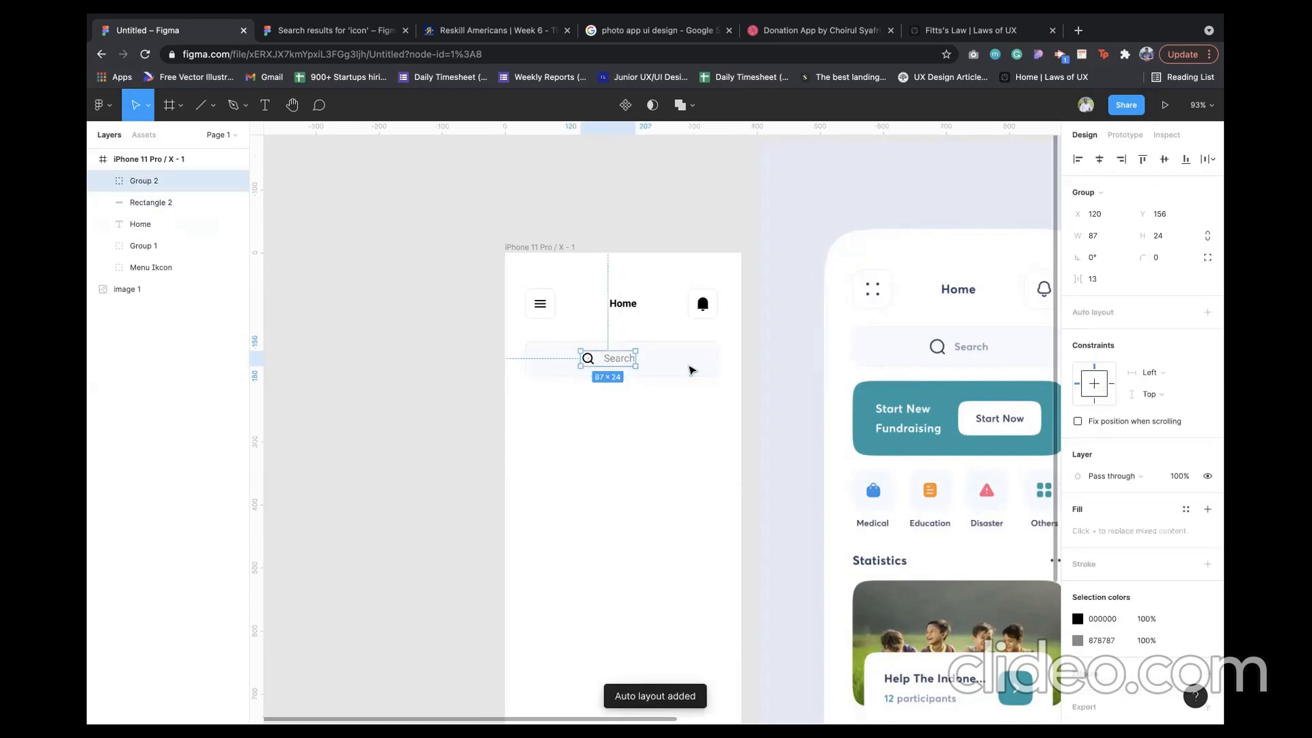
{"action": "left_click", "coordinate": [1099, 159]}
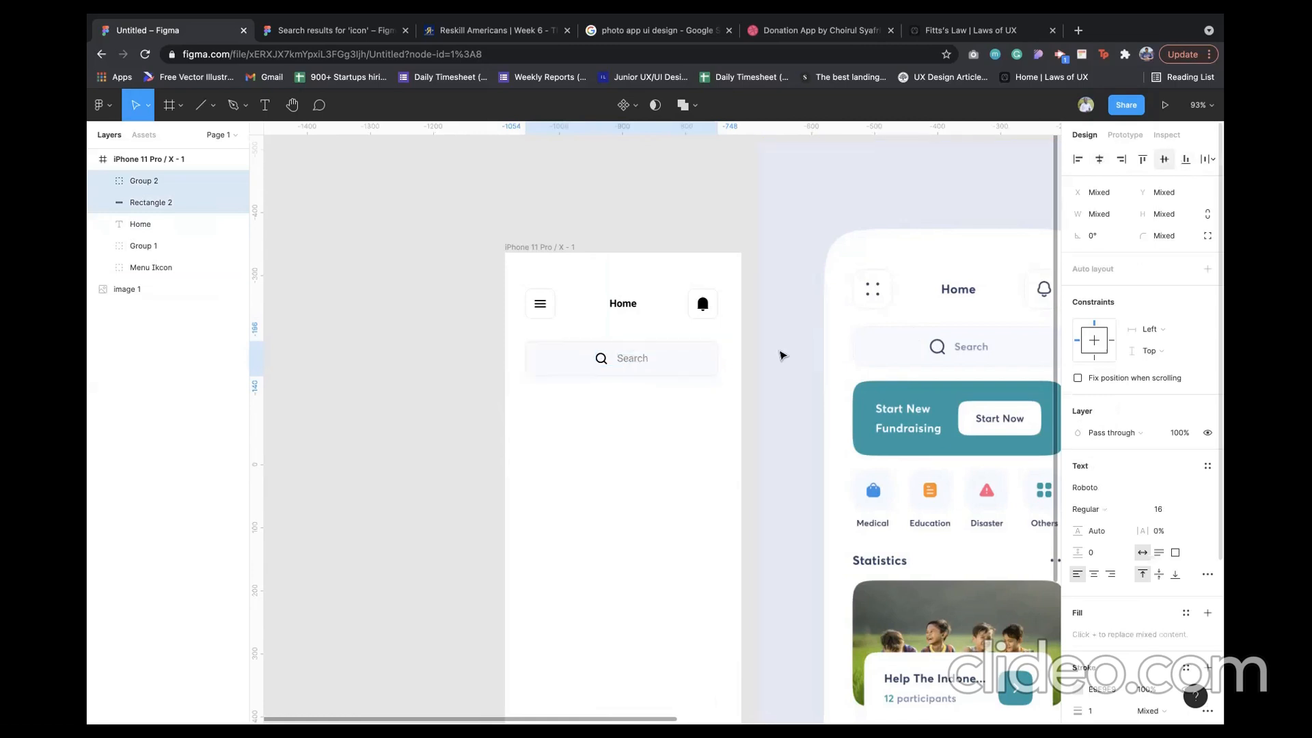
- Group the search icon and label together with the search bar's background rectangle
{"action": "left_click", "coordinate": [615, 430]}
{"action": "scroll", "coordinate": [615, 431], "scroll_direction": "down", "scroll_amount": 3}
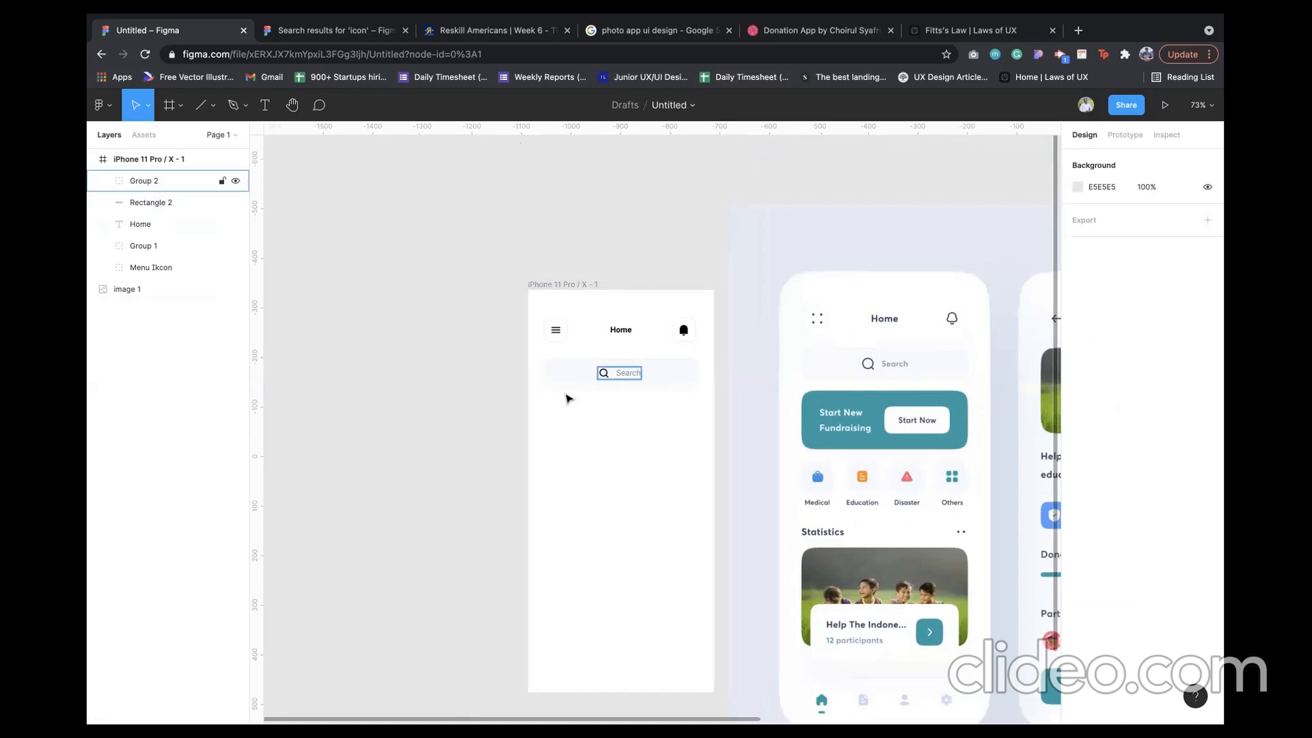
{"action": "left_click", "coordinate": [617, 377]}
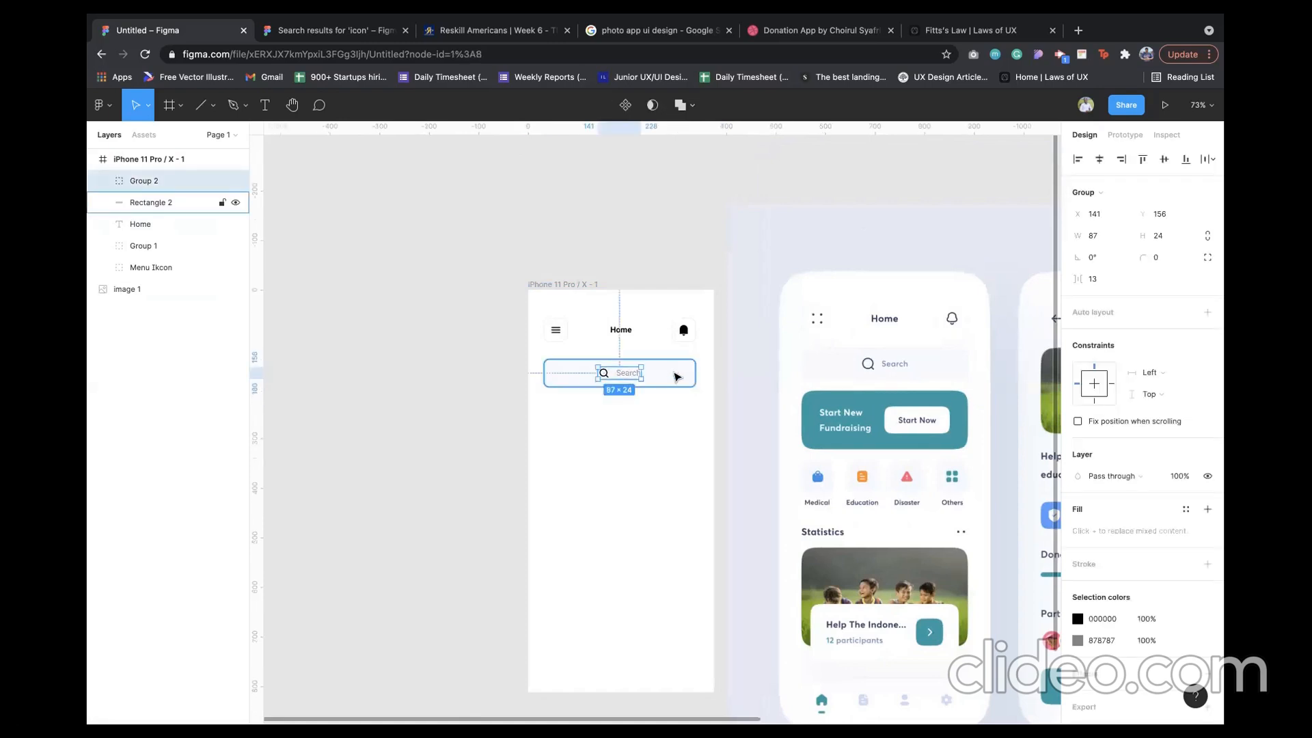
{"action": "left_click", "coordinate": [677, 376], "text": "shift"}
{"action": "key", "text": "super+g"}
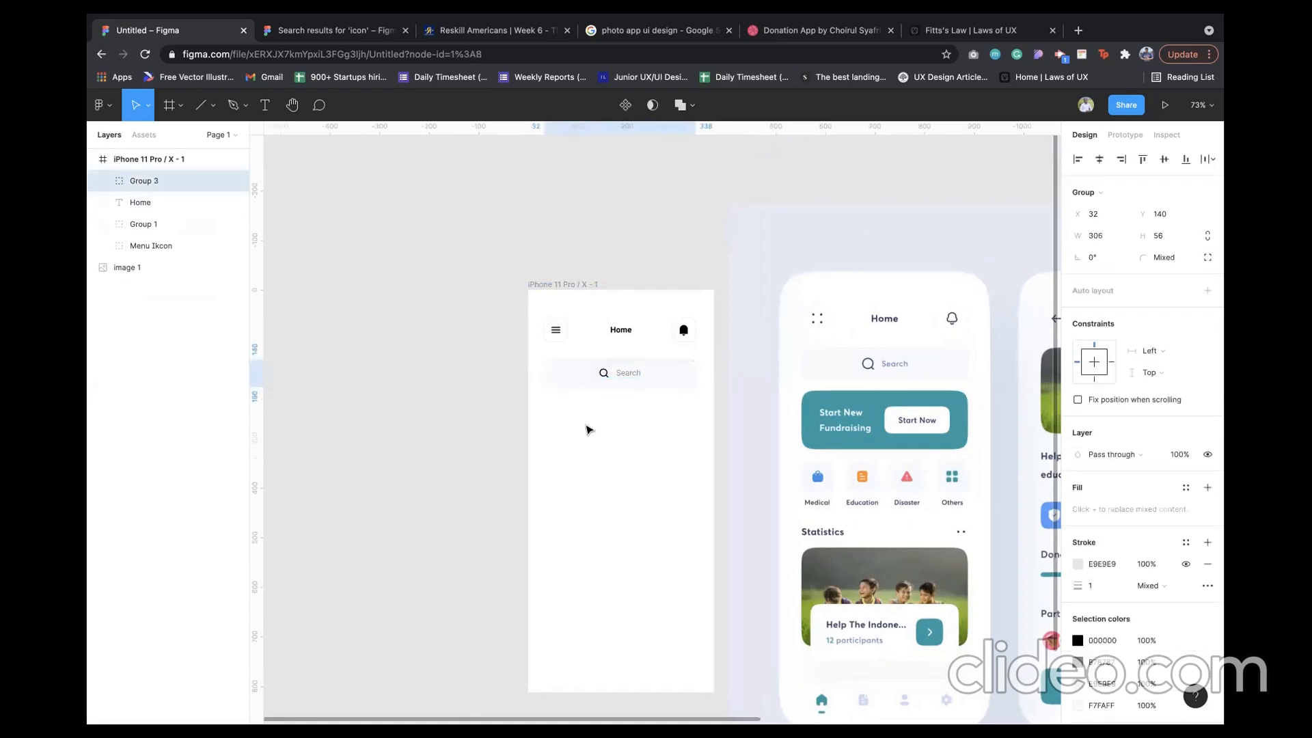
{"action": "left_click", "coordinate": [589, 430]}
- Draw a rectangle about 306 by 111 below the search bar, matching the bar's width
{"action": "scroll", "coordinate": [589, 430], "scroll_direction": "down", "scroll_amount": 1}
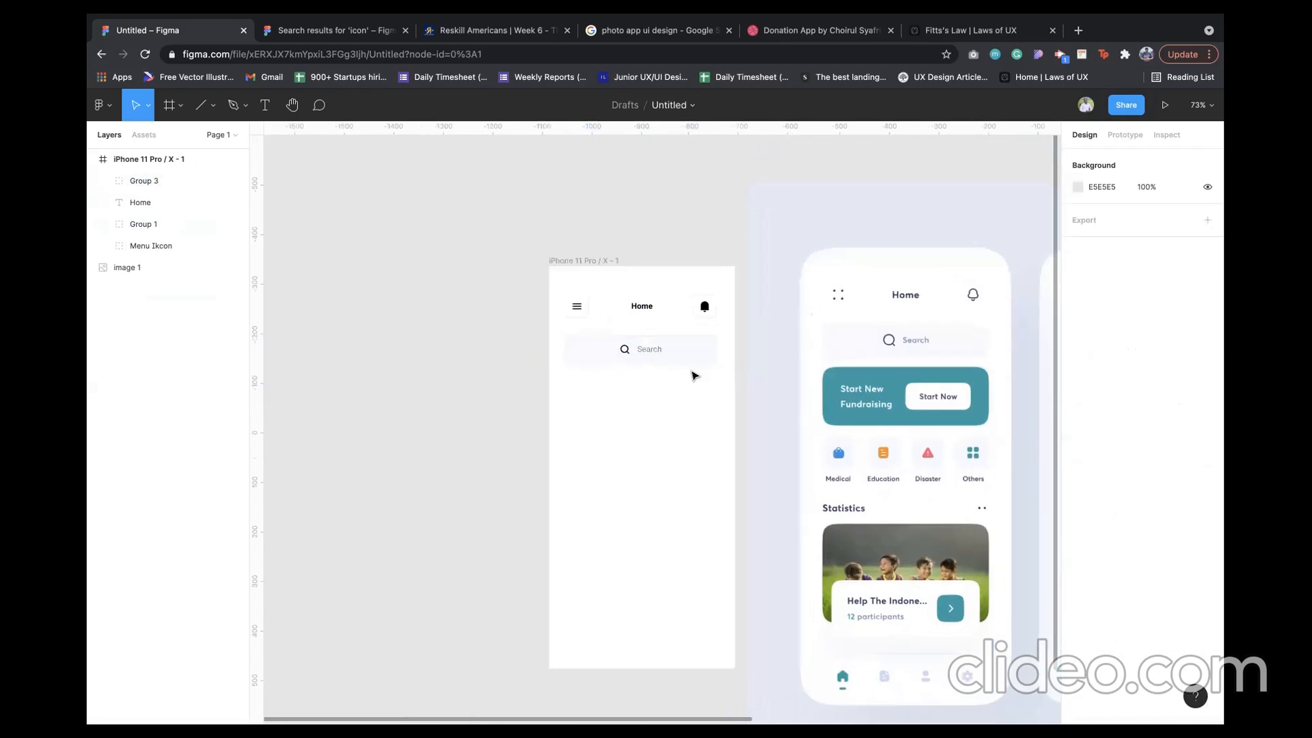
{"action": "scroll", "coordinate": [694, 376], "scroll_direction": "up", "scroll_amount": 1}
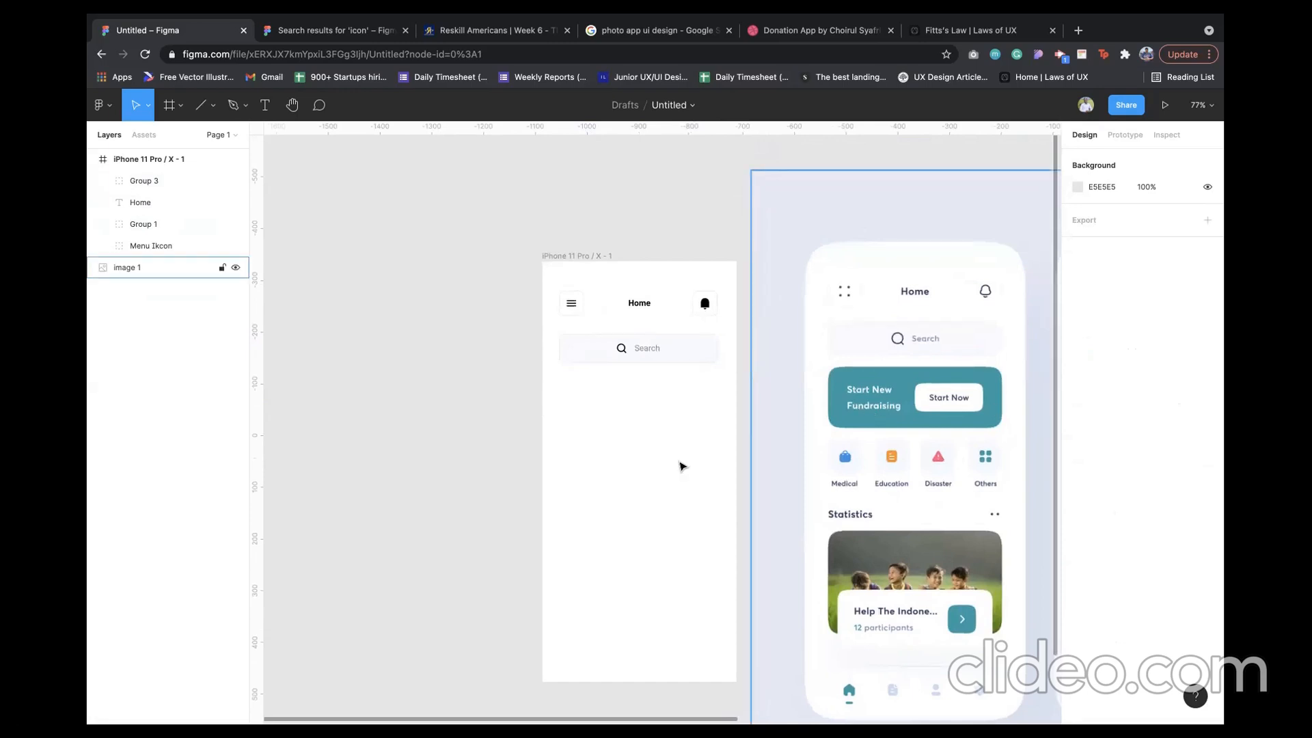
{"action": "key", "text": "r"}
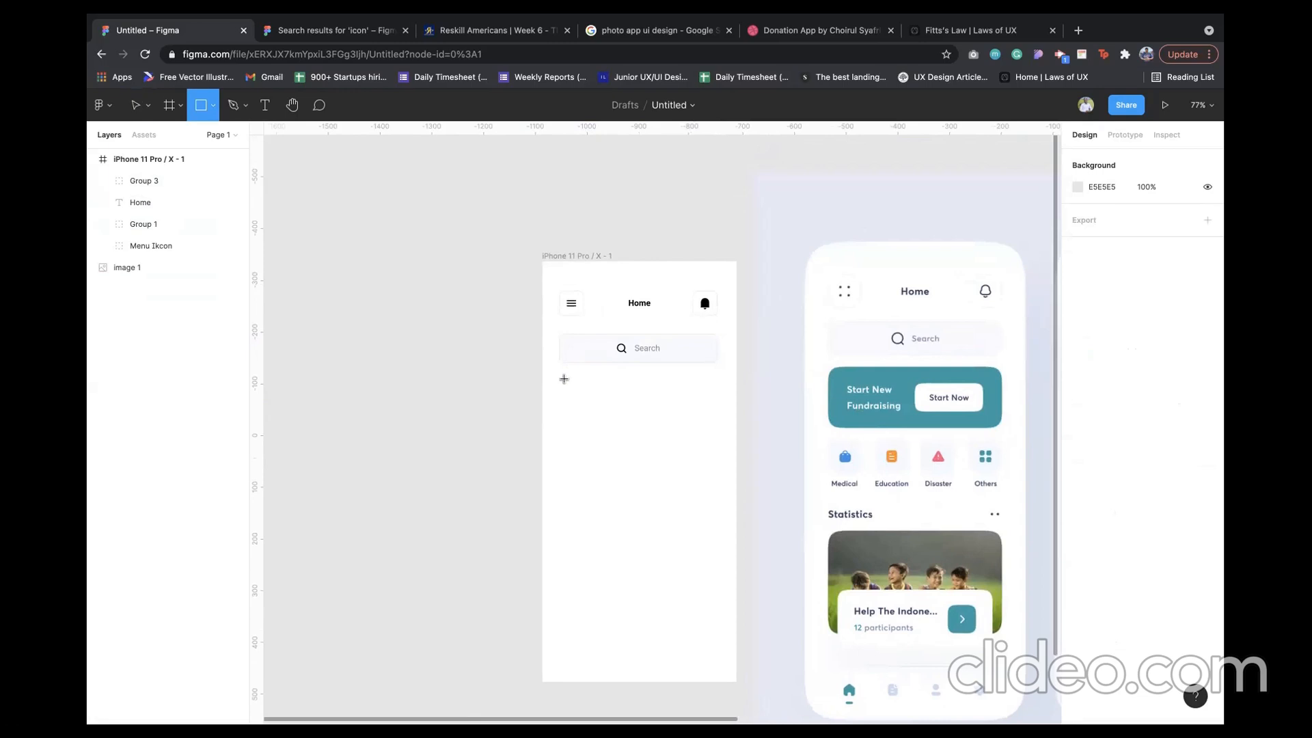
{"action": "left_click_drag", "start_coordinate": [563, 379], "coordinate": [718, 415]}
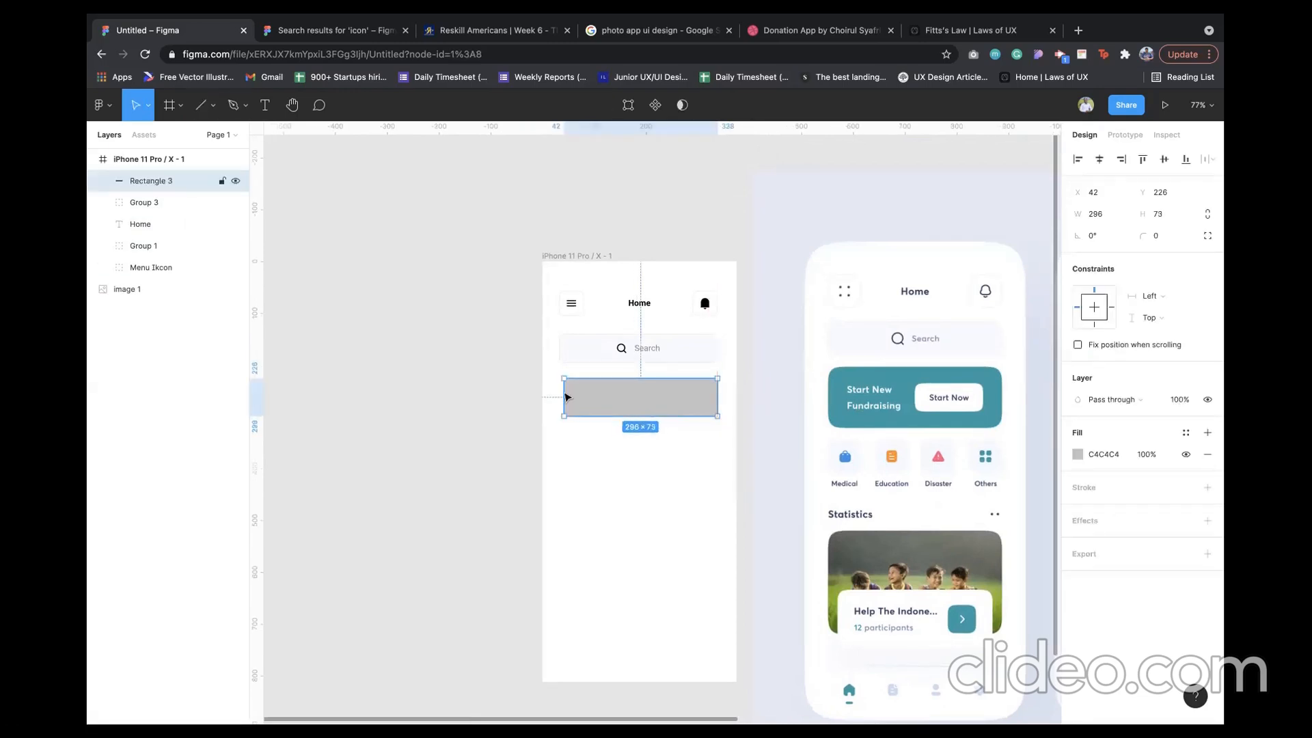
{"action": "left_click_drag", "start_coordinate": [560, 391], "coordinate": [556, 391]}
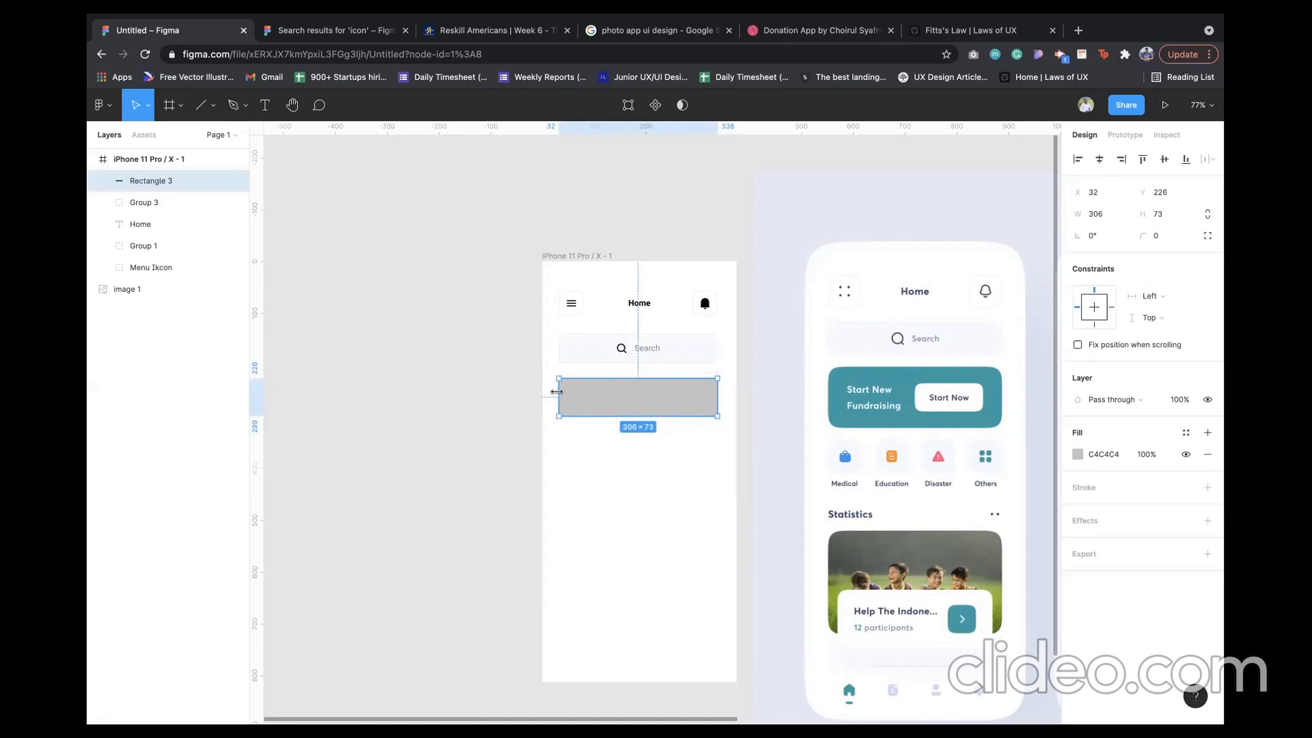
{"action": "left_click_drag", "start_coordinate": [599, 416], "coordinate": [606, 436]}
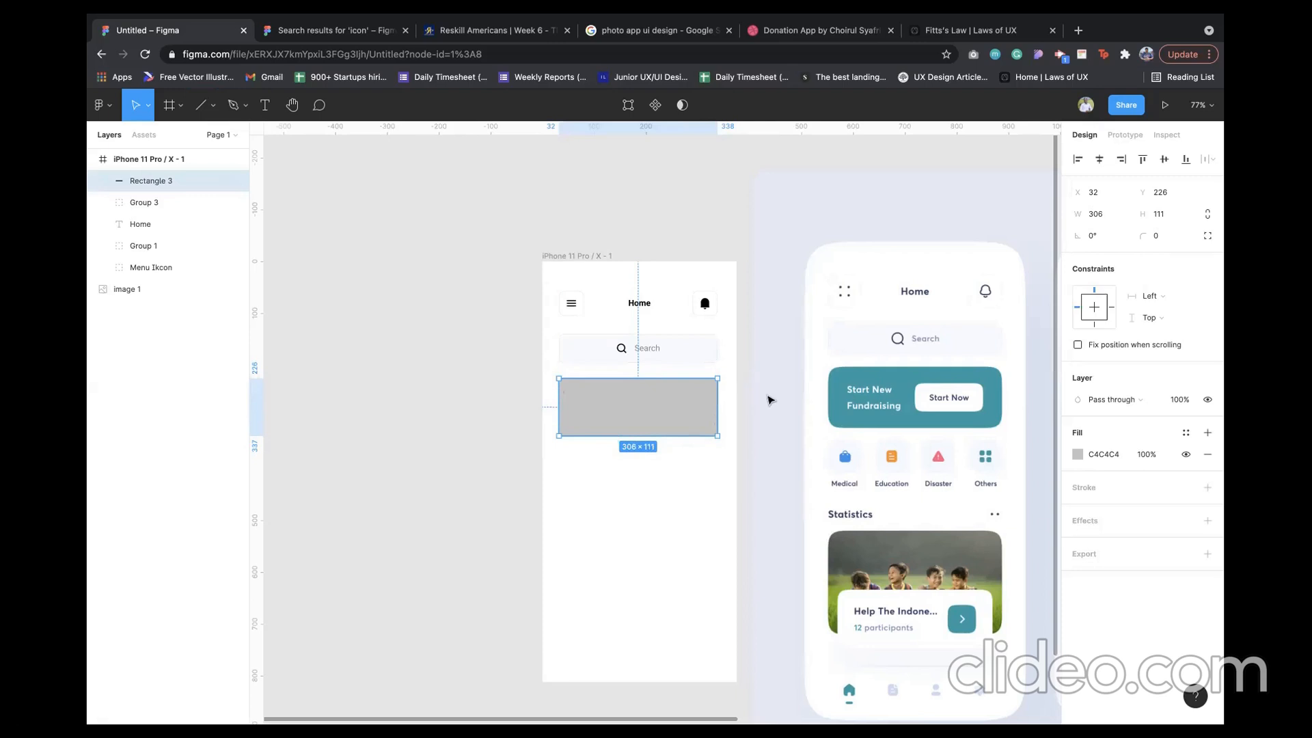
- Fill the new rectangle with the teal sampled from the fundraising banner in the reference image
{"action": "left_click", "coordinate": [1165, 237]}
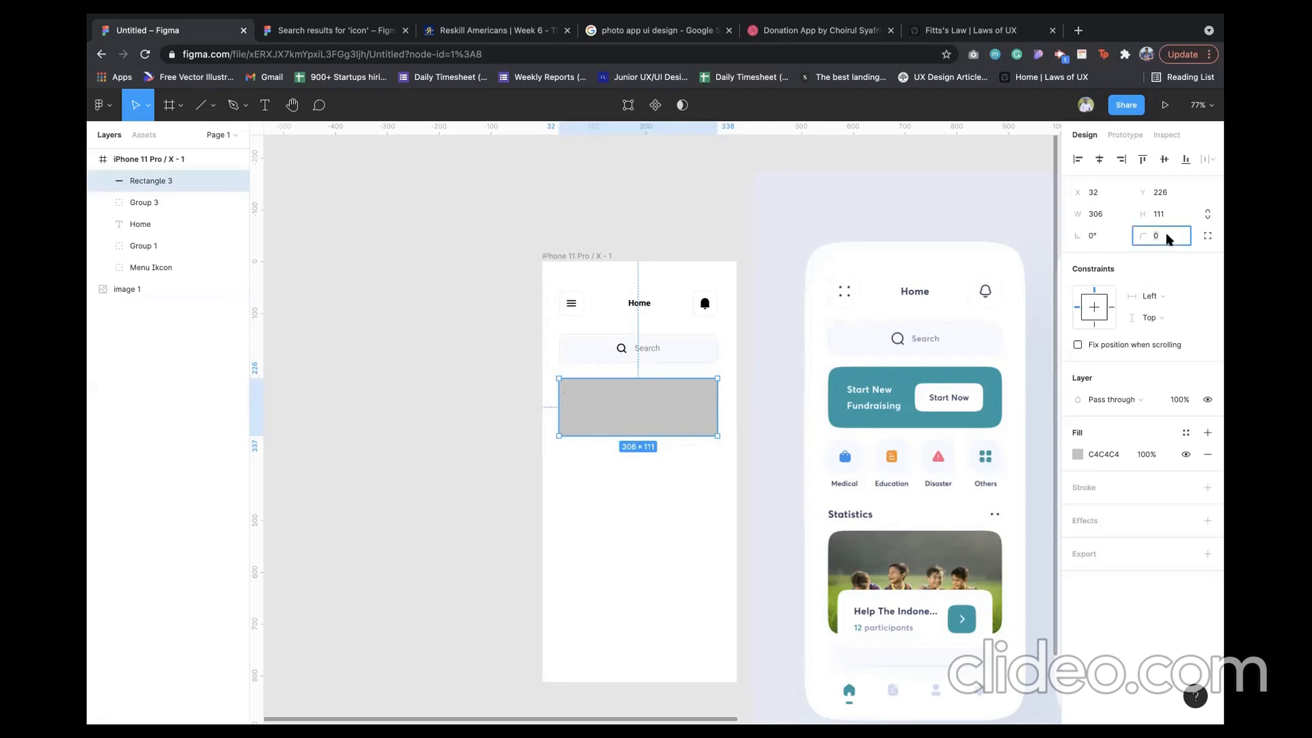
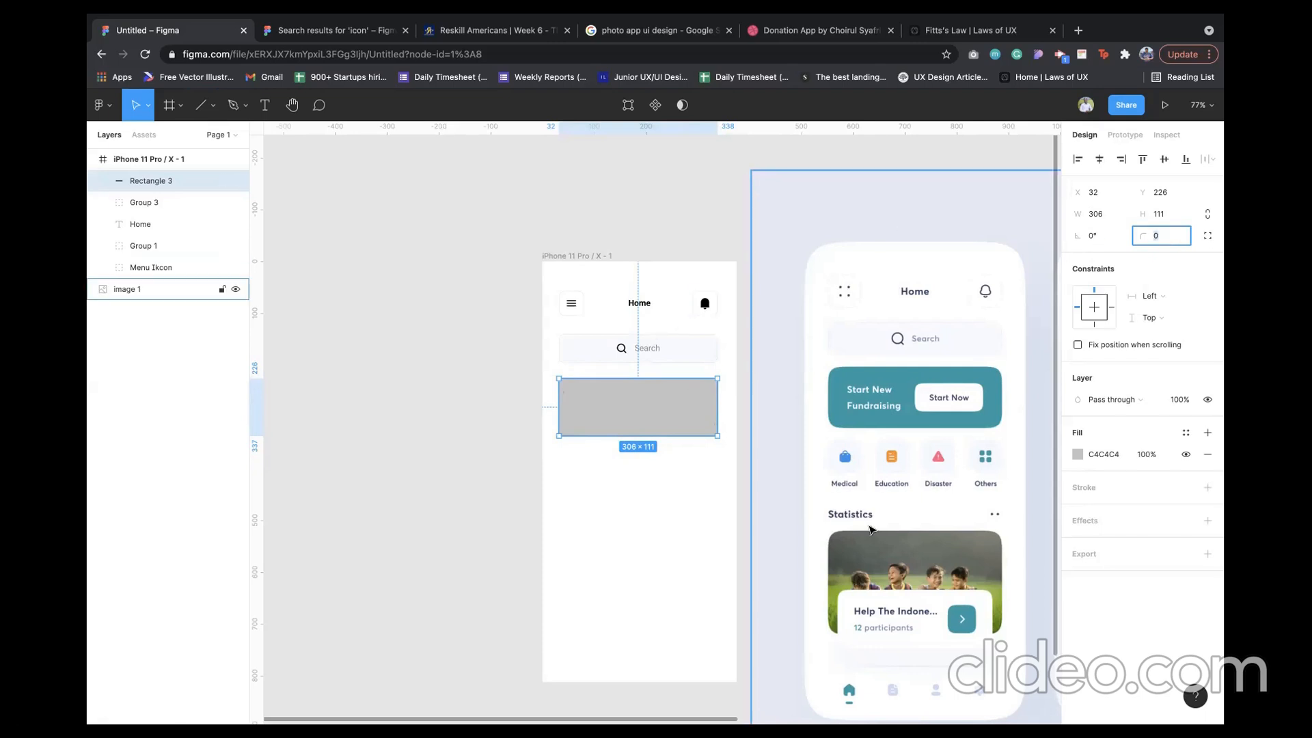
{"action": "type", "text": "1"}
{"action": "left_click", "coordinate": [677, 425]}
{"action": "key", "text": "i"}
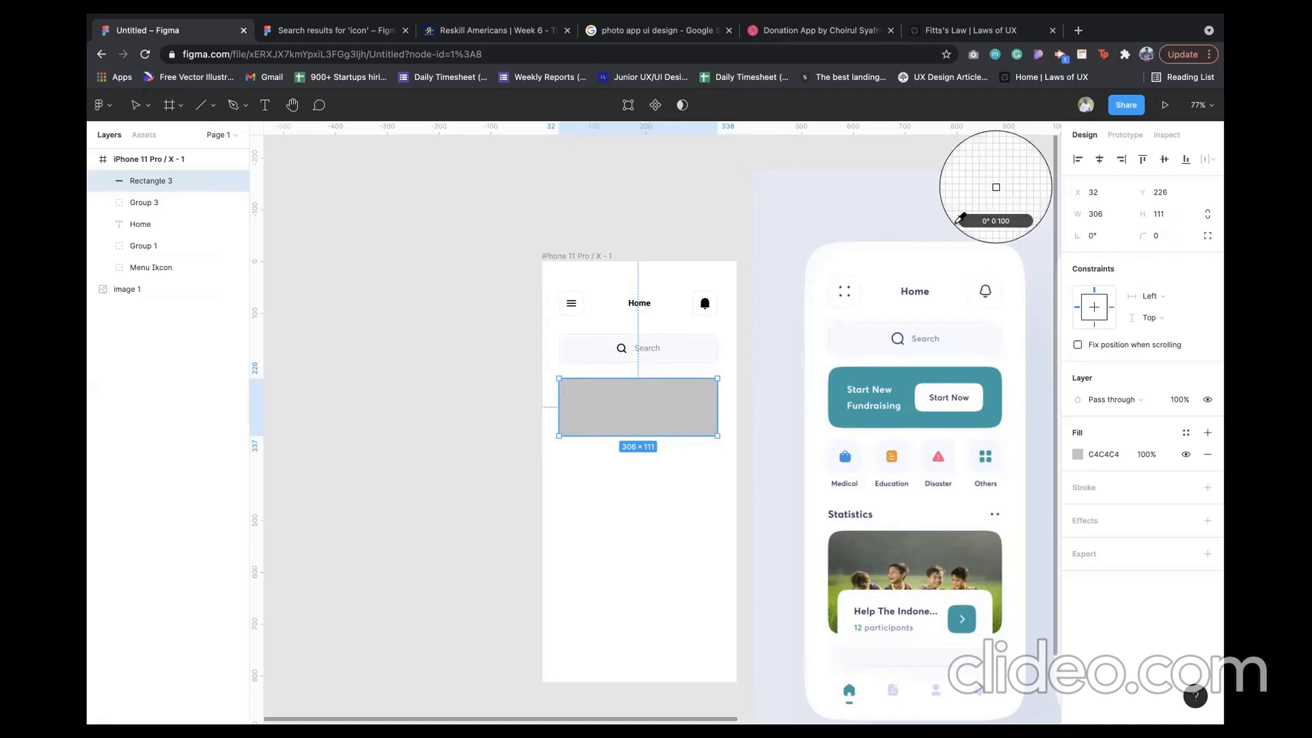
{"action": "left_click", "coordinate": [906, 384]}
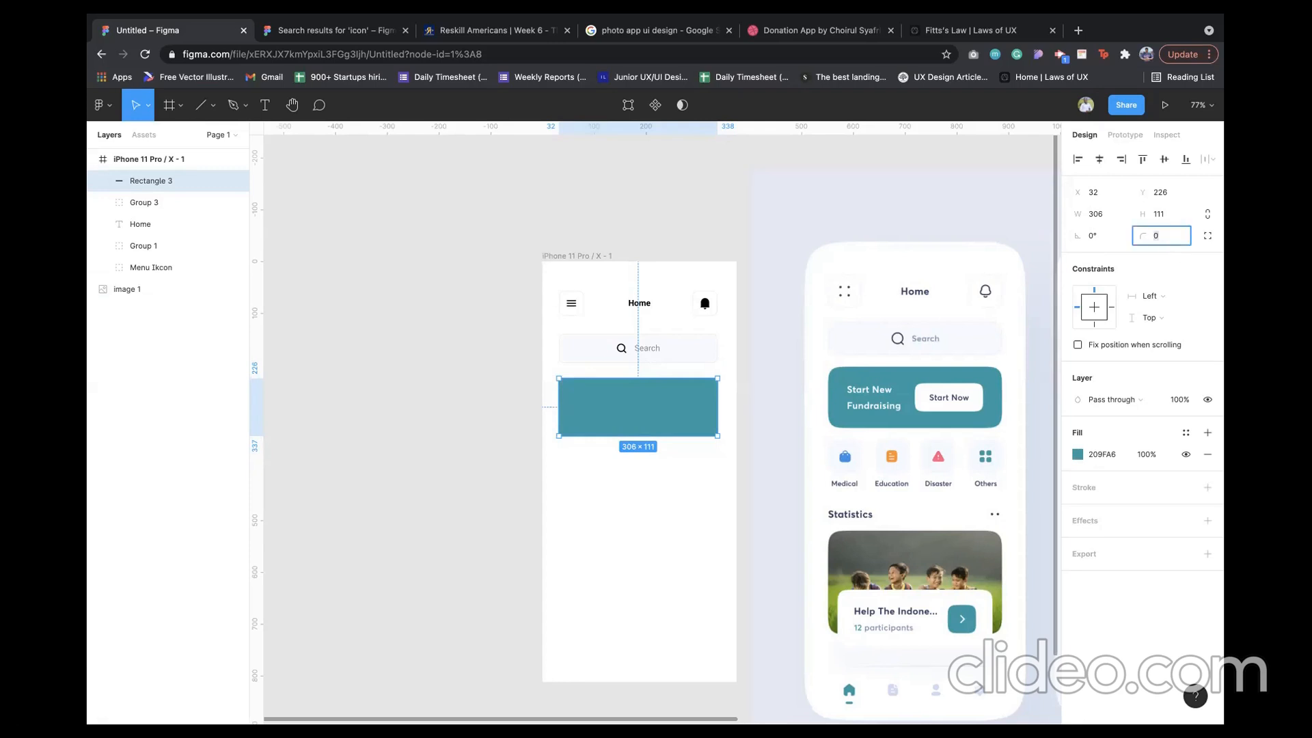
- Set the teal rectangle's corner radius to 20
{"action": "type", "text": "0"}
{"action": "left_click", "coordinate": [710, 504]}
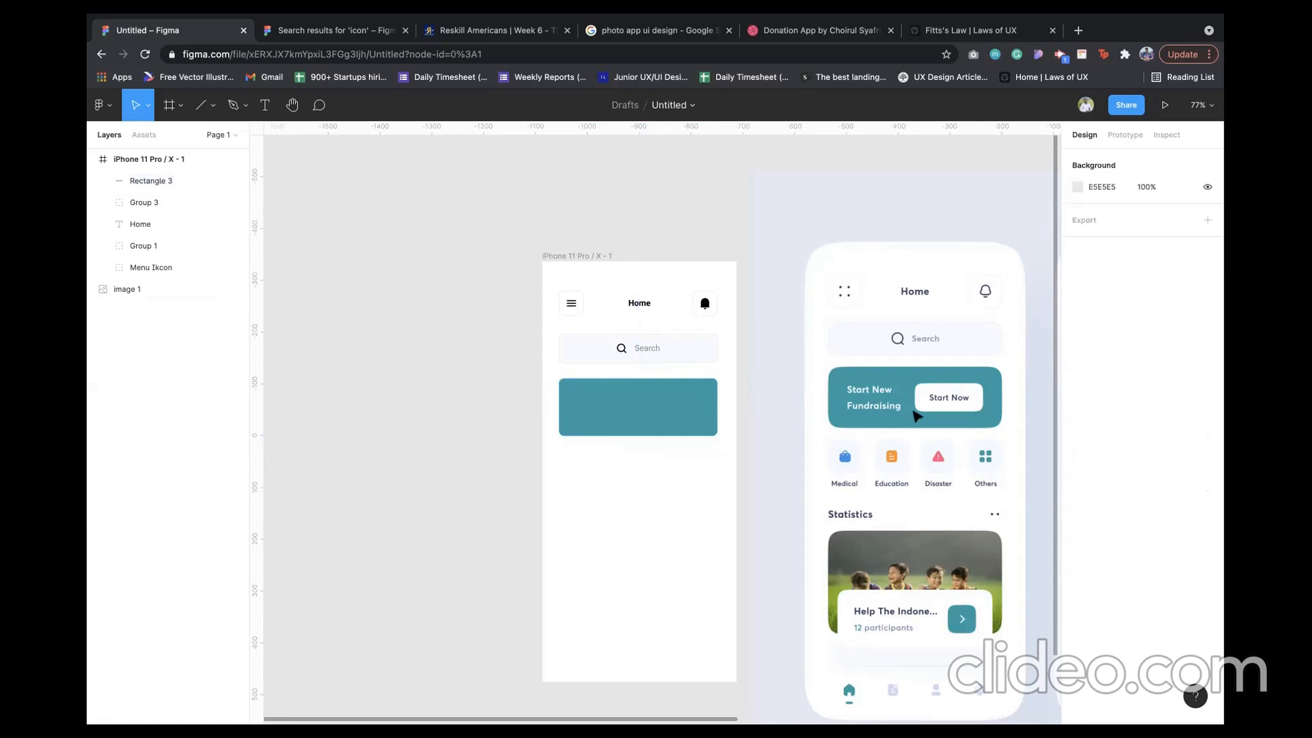
{"action": "left_click", "coordinate": [614, 412]}
{"action": "left_click", "coordinate": [1177, 238]}
{"action": "type", "text": "20"}
{"action": "key", "text": "Return"}
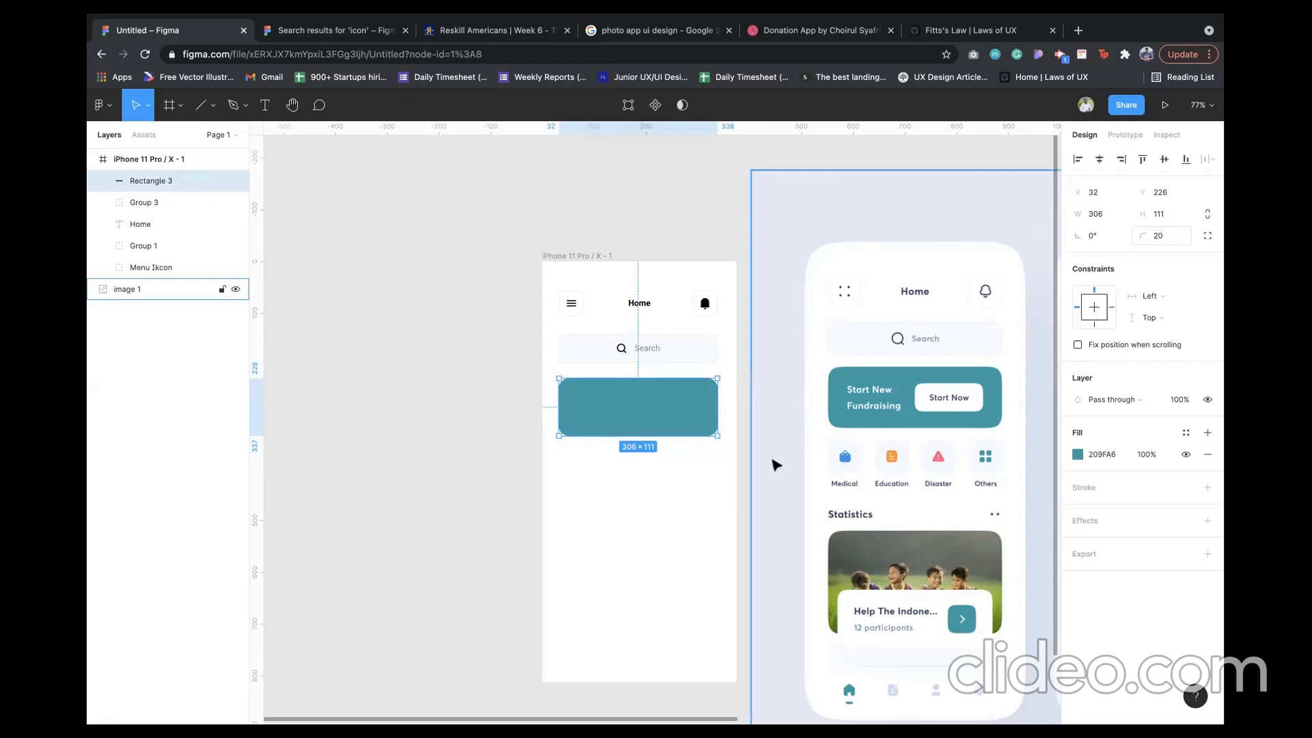
{"action": "left_click", "coordinate": [626, 442]}
- Add the text "Start New Donation" in the upper-left part of the teal banner
{"action": "scroll", "coordinate": [626, 442], "scroll_direction": "left", "scroll_amount": 1}
{"action": "scroll", "coordinate": [627, 441], "scroll_direction": "up", "scroll_amount": 1}
{"action": "scroll", "coordinate": [626, 442], "scroll_direction": "up", "scroll_amount": 2}
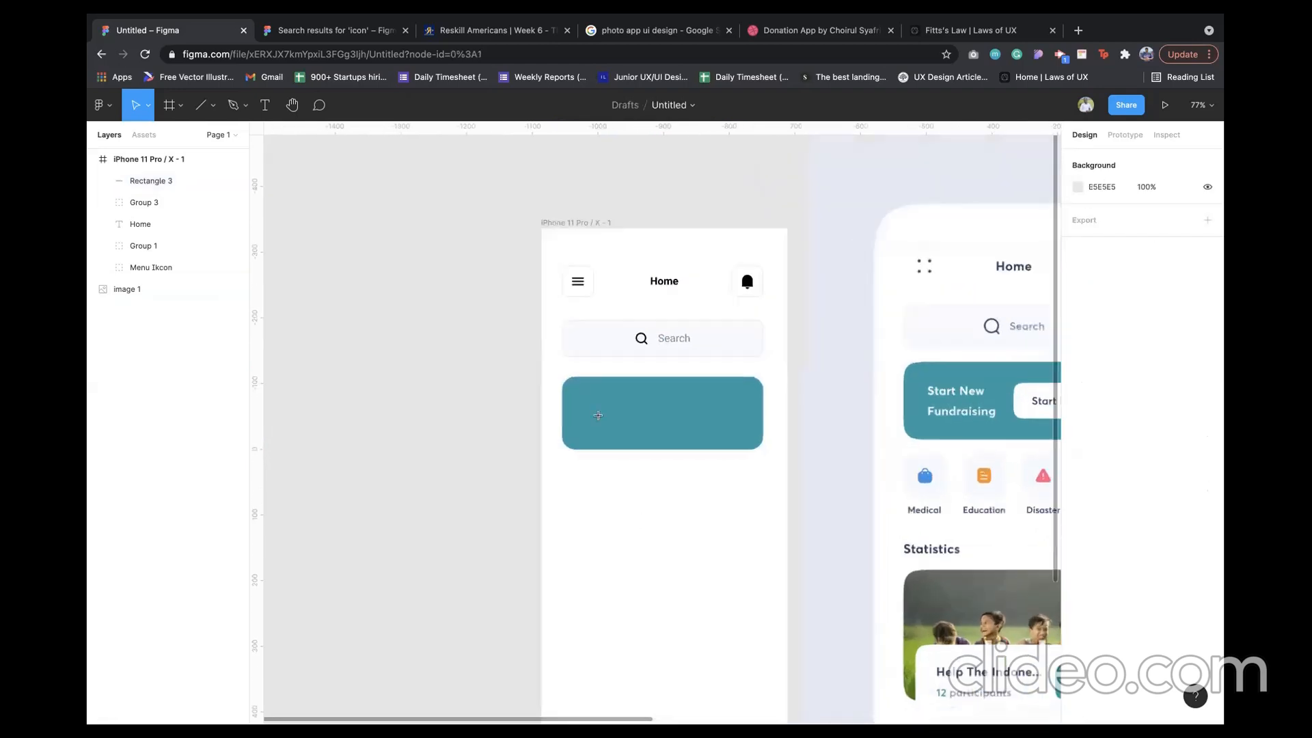
{"action": "key", "text": "t"}
{"action": "left_click", "coordinate": [693, 414]}
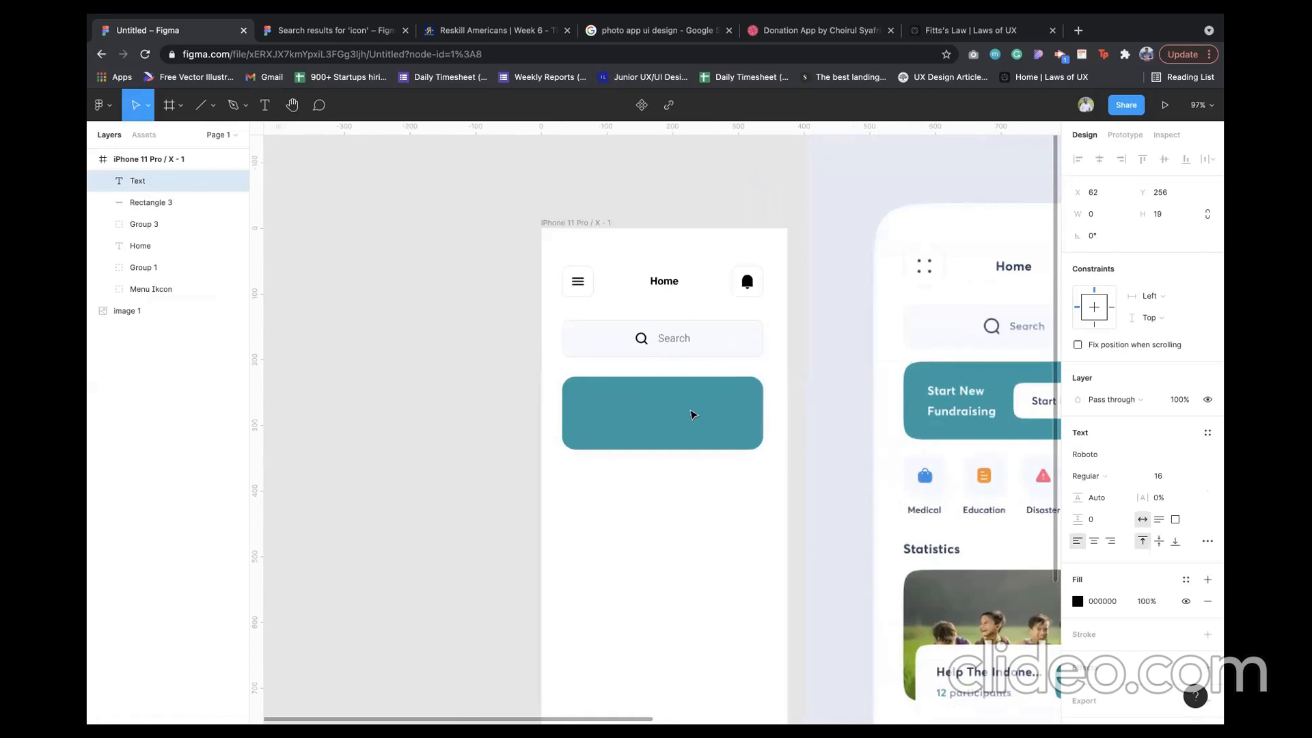
{"action": "type", "text": "Start New Donation"}
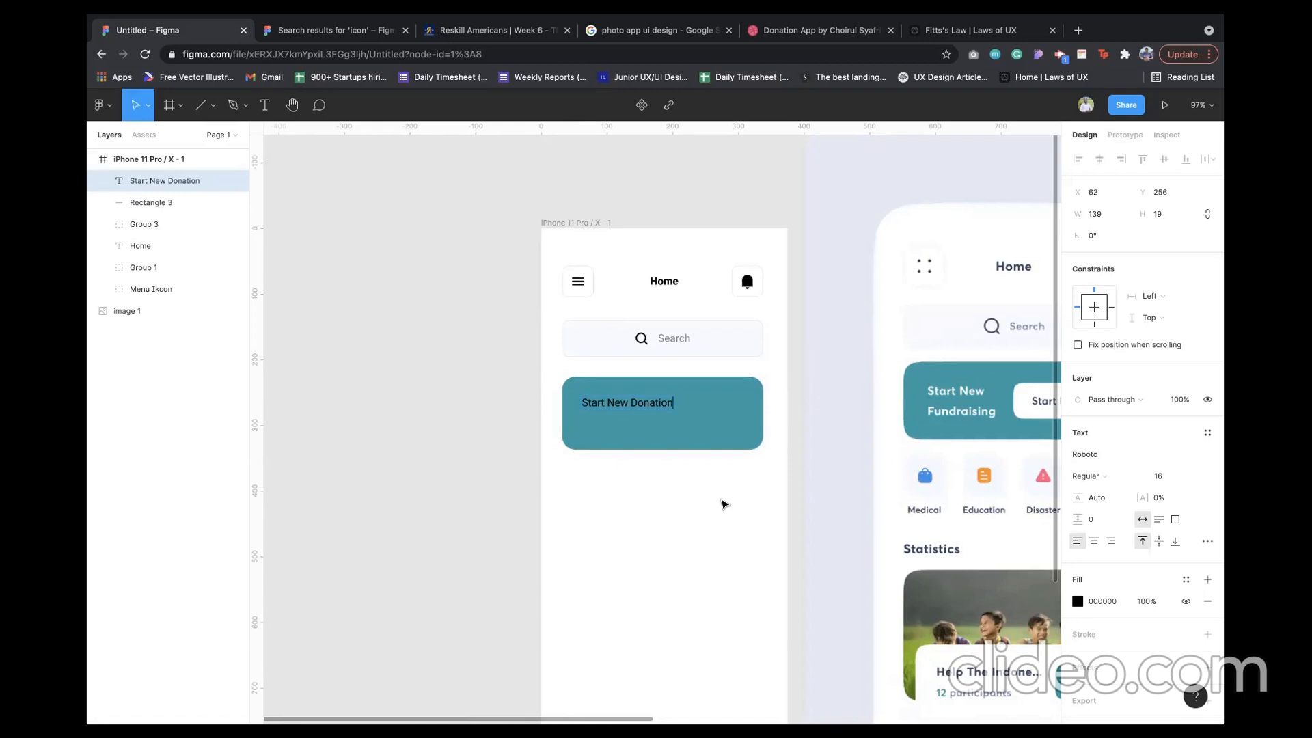
{"action": "key", "text": "Escape"}
- Color the banner text white (FFFFFF) and narrow its text box to about 72 wide so it wraps onto two lines
{"action": "scroll", "coordinate": [646, 401], "scroll_direction": "up", "scroll_amount": 5}
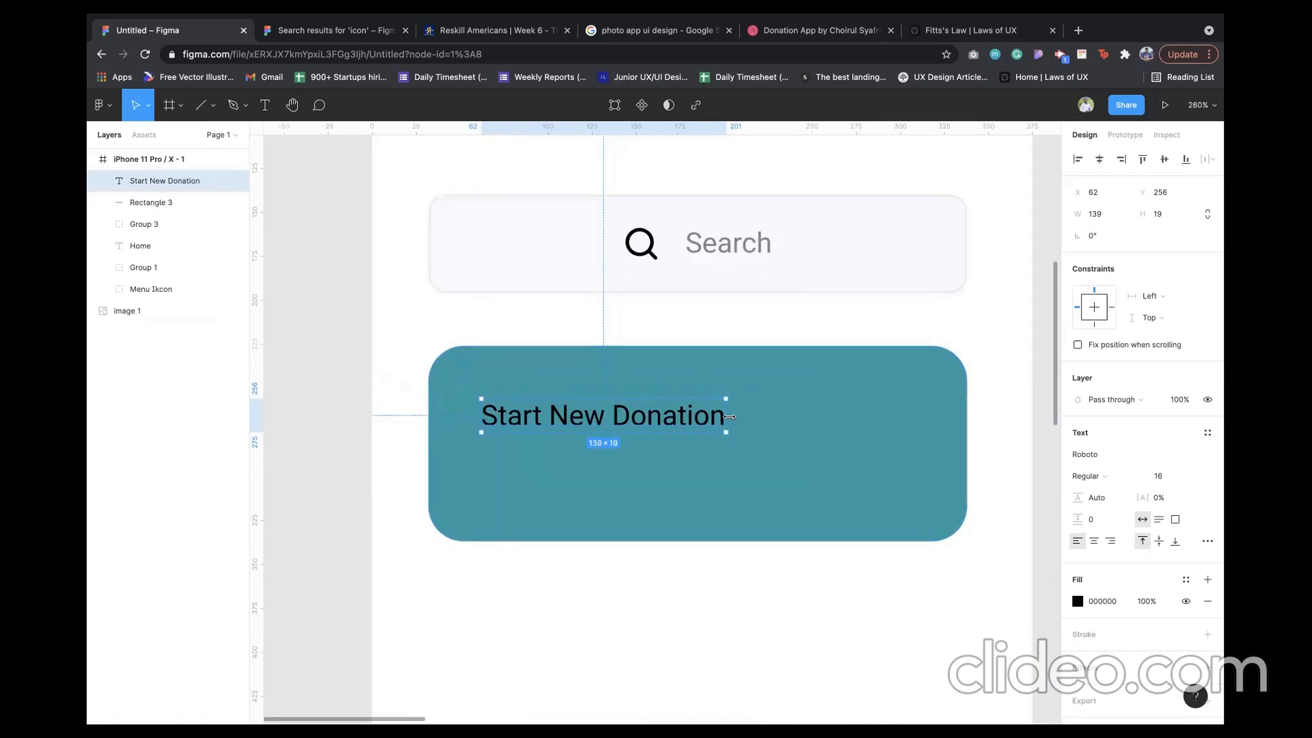
{"action": "scroll", "coordinate": [729, 416], "scroll_direction": "down", "scroll_amount": 2}
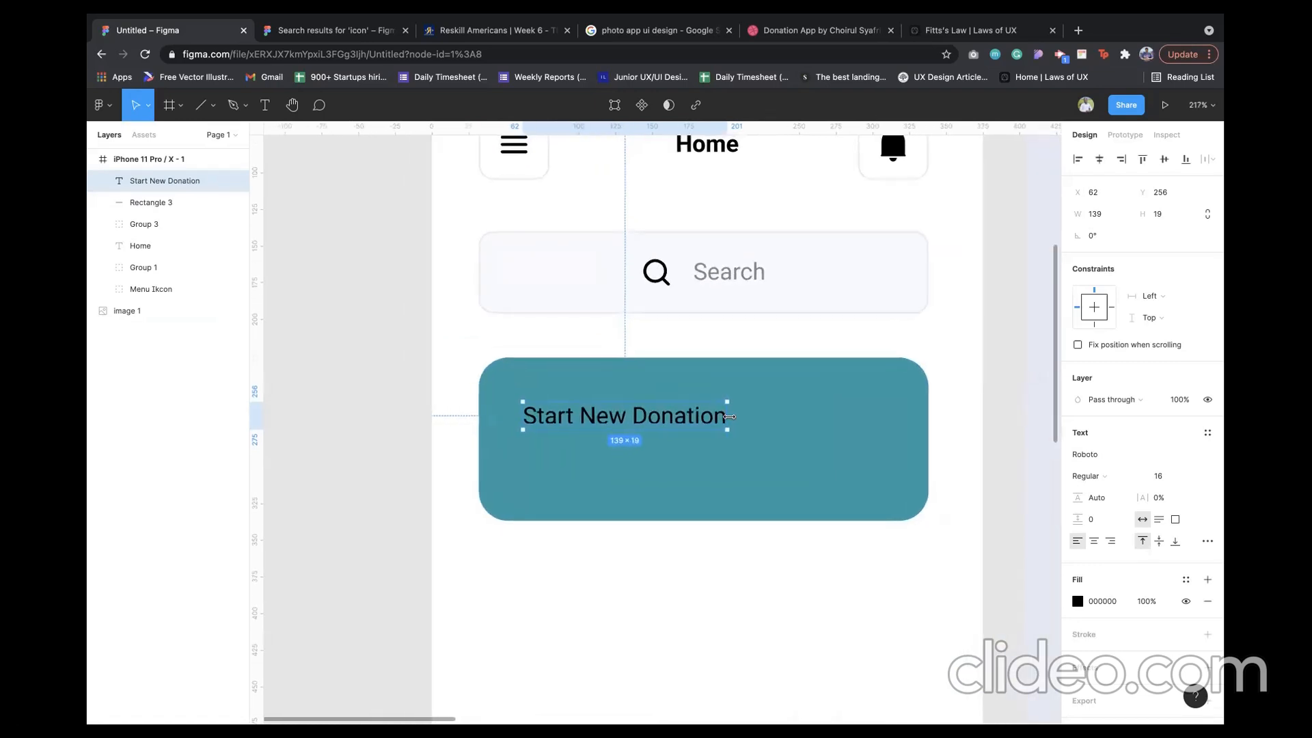
{"action": "scroll", "coordinate": [777, 425], "scroll_direction": "down", "scroll_amount": 1}
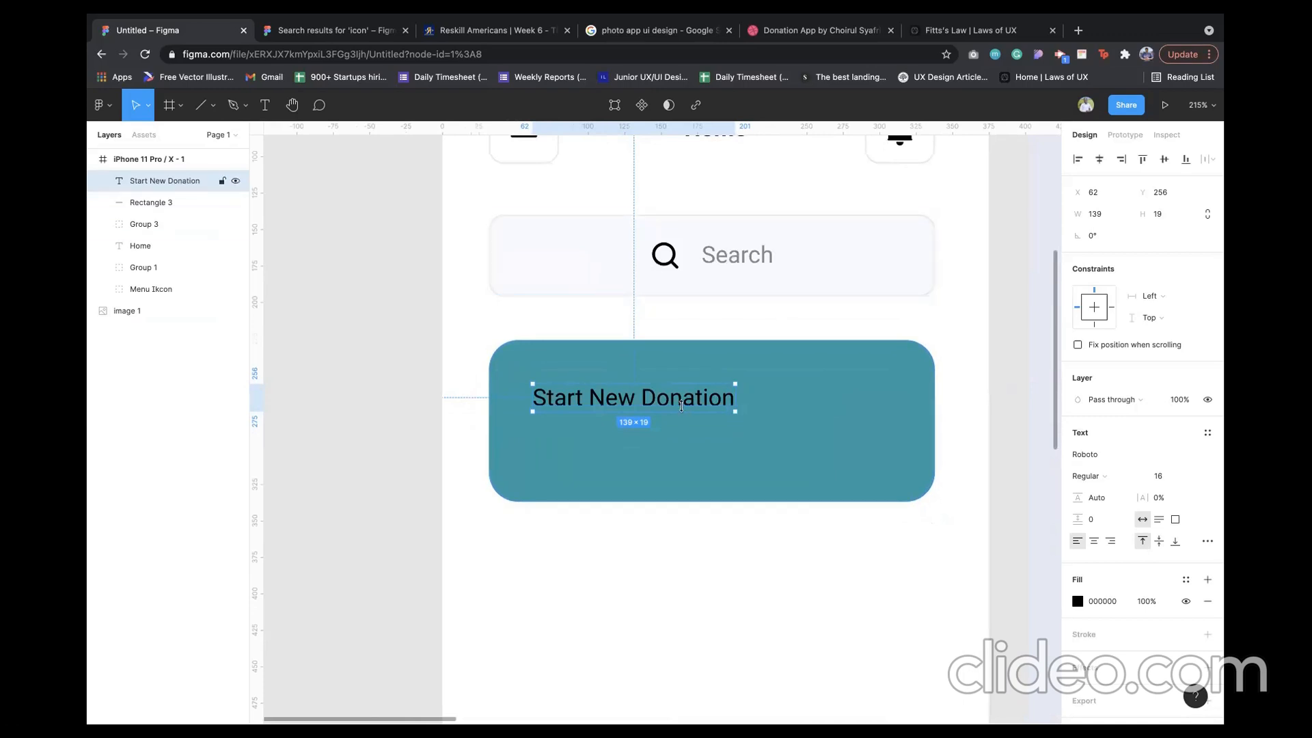
{"action": "left_click", "coordinate": [1113, 601]}
{"action": "type", "text": "f"}
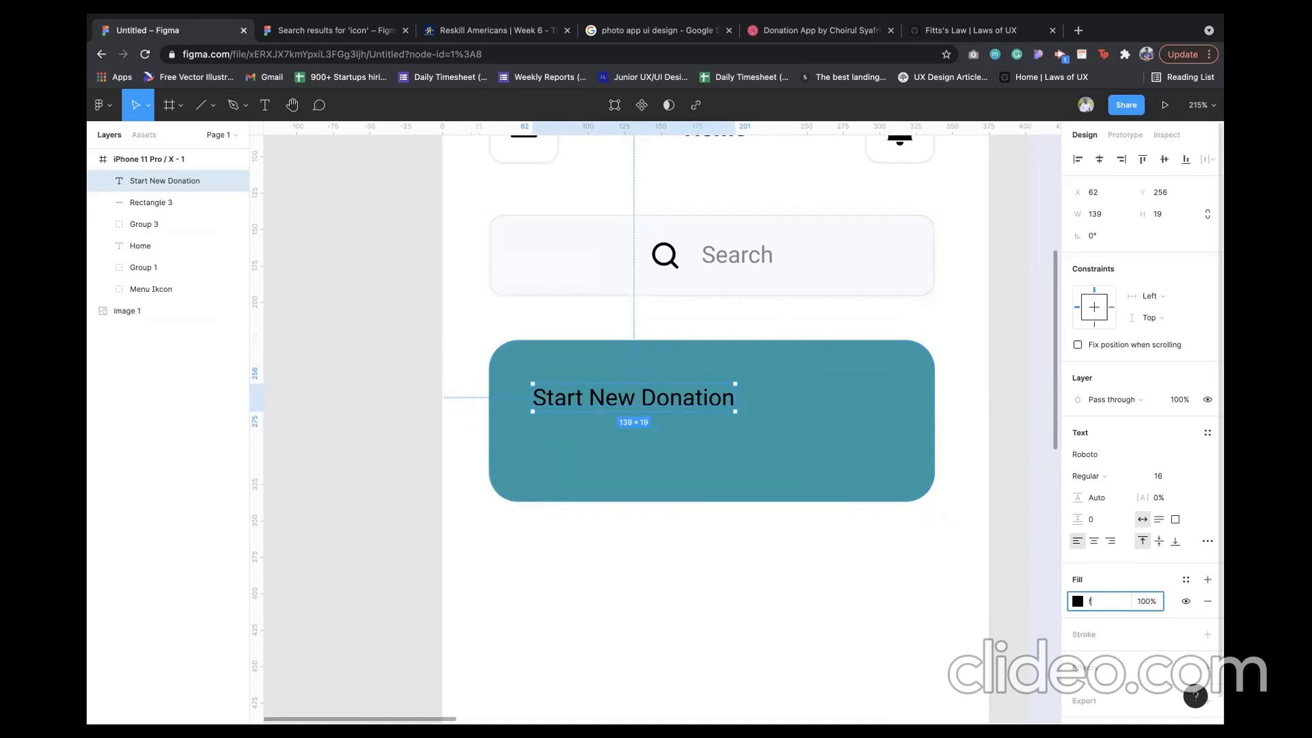
{"action": "key", "text": "Return"}
{"action": "left_click_drag", "start_coordinate": [680, 406], "coordinate": [634, 414]}
- Compare the donation banner with the fundraising banner in the reference design
{"action": "scroll", "coordinate": [599, 406], "scroll_direction": "up", "scroll_amount": 2}
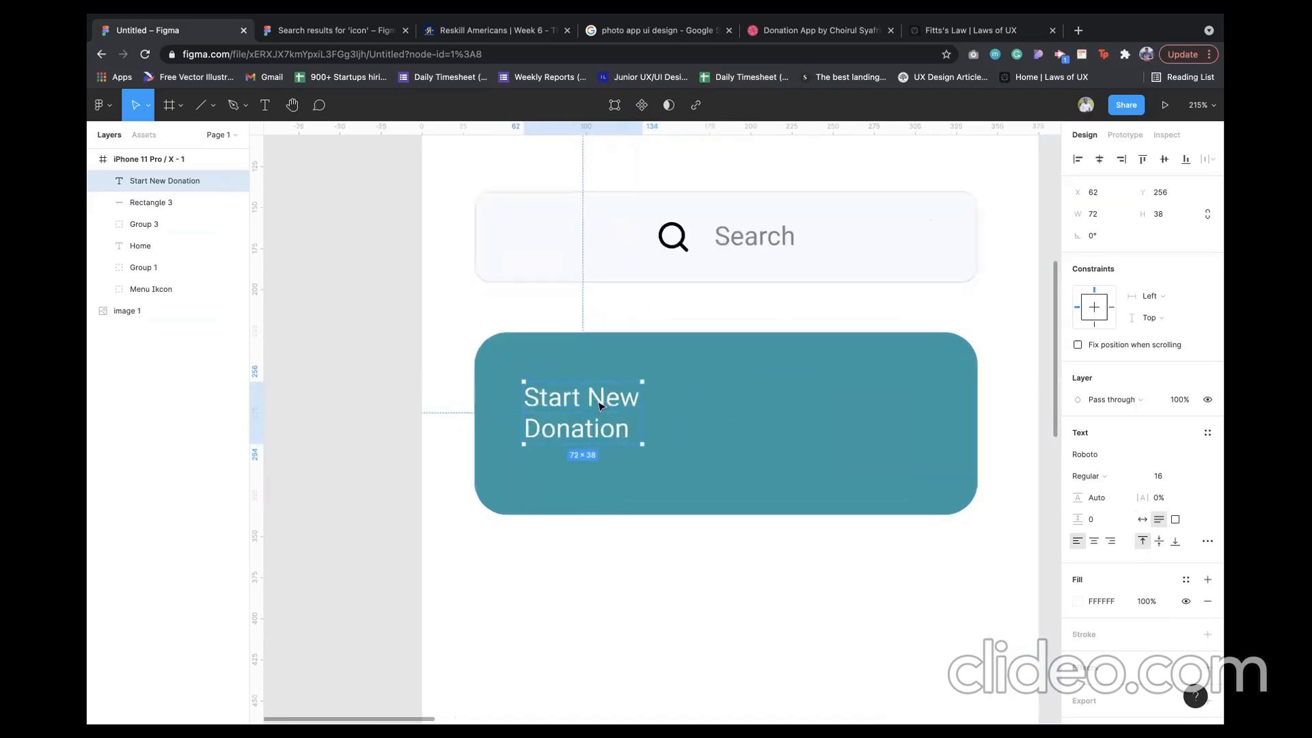
{"action": "scroll", "coordinate": [599, 405], "scroll_direction": "up", "scroll_amount": 2}
{"action": "scroll", "coordinate": [650, 424], "scroll_direction": "down", "scroll_amount": 1}
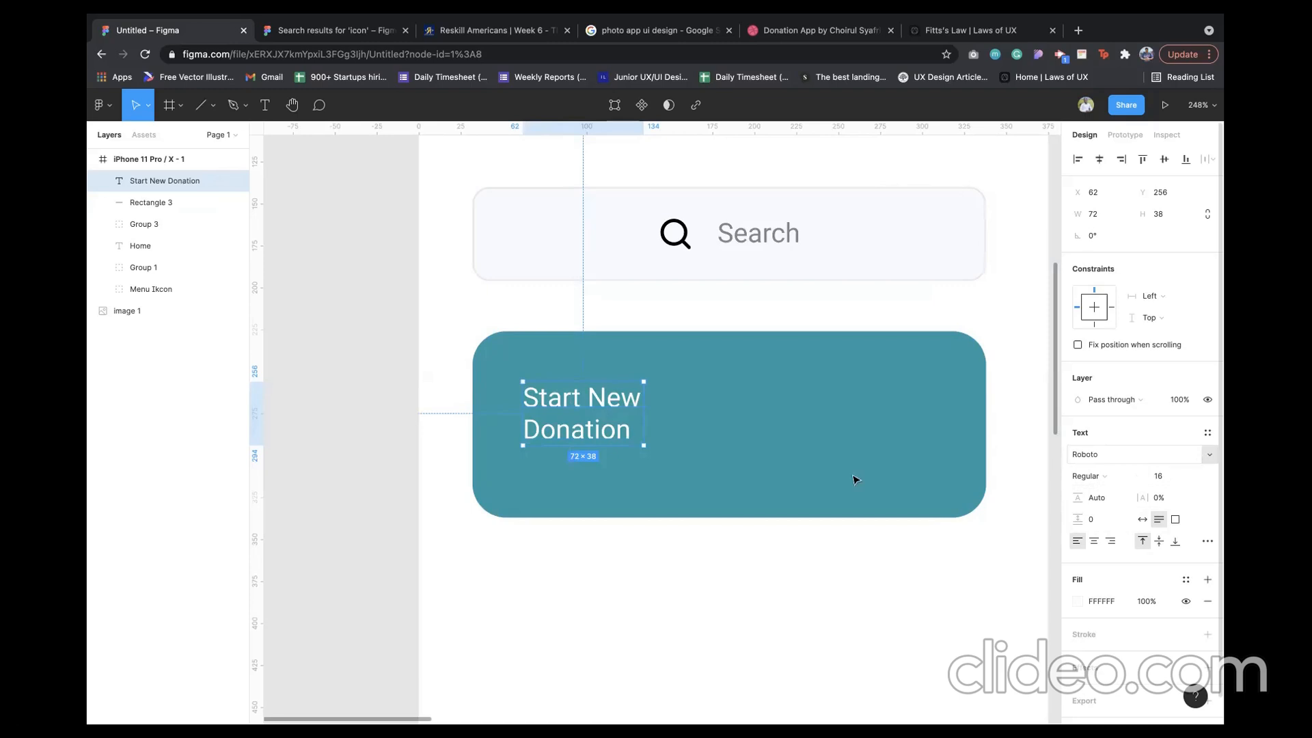
{"action": "scroll", "coordinate": [669, 523], "scroll_direction": "down", "scroll_amount": 5}
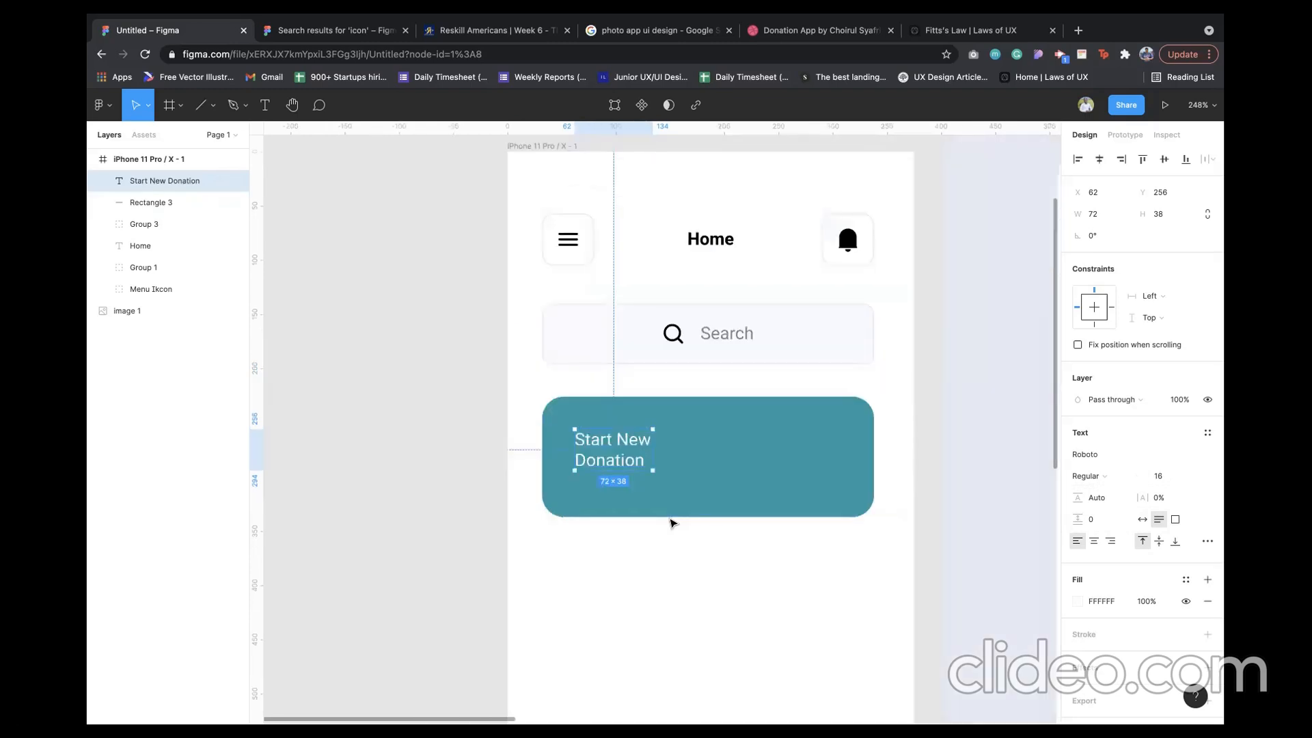
{"action": "scroll", "coordinate": [670, 522], "scroll_direction": "down", "scroll_amount": 2}
{"action": "scroll", "coordinate": [670, 522], "scroll_direction": "right", "scroll_amount": 6}
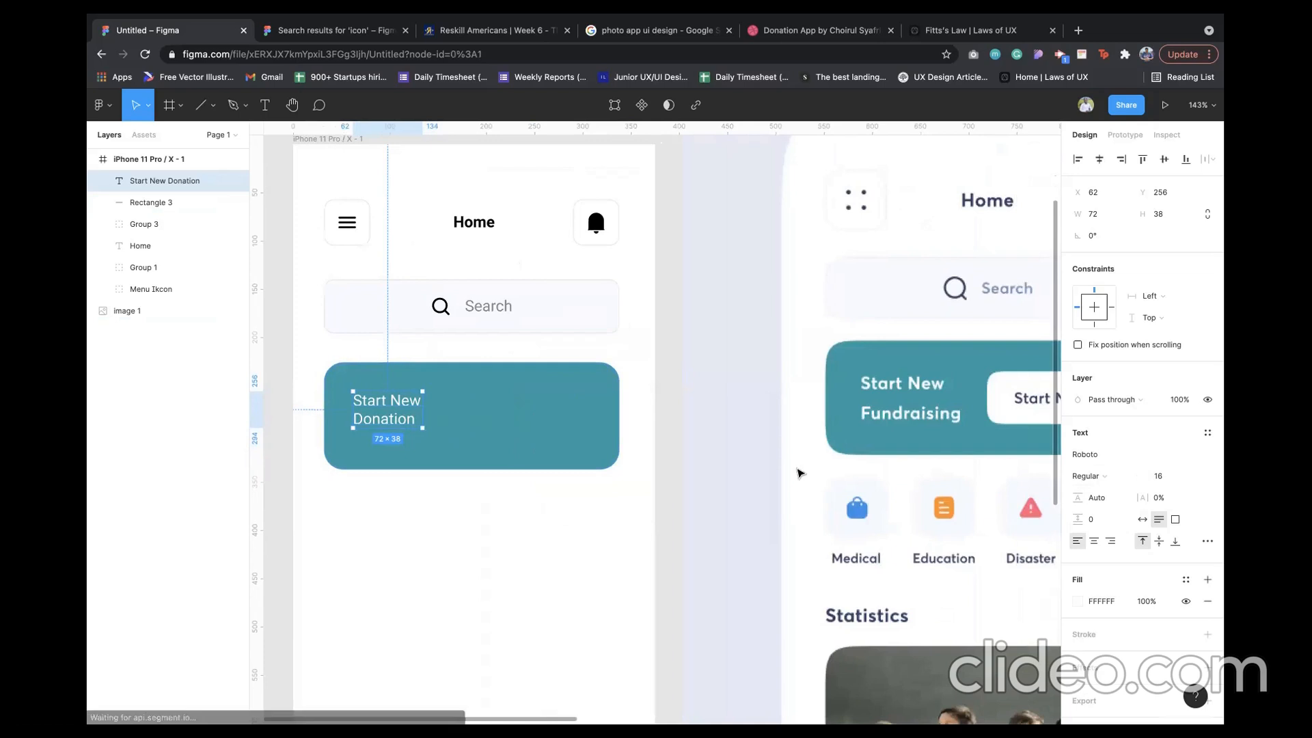
{"action": "key", "text": "Escape"}
{"action": "scroll", "coordinate": [800, 474], "scroll_direction": "right", "scroll_amount": 1}
{"action": "scroll", "coordinate": [800, 473], "scroll_direction": "left", "scroll_amount": 2}
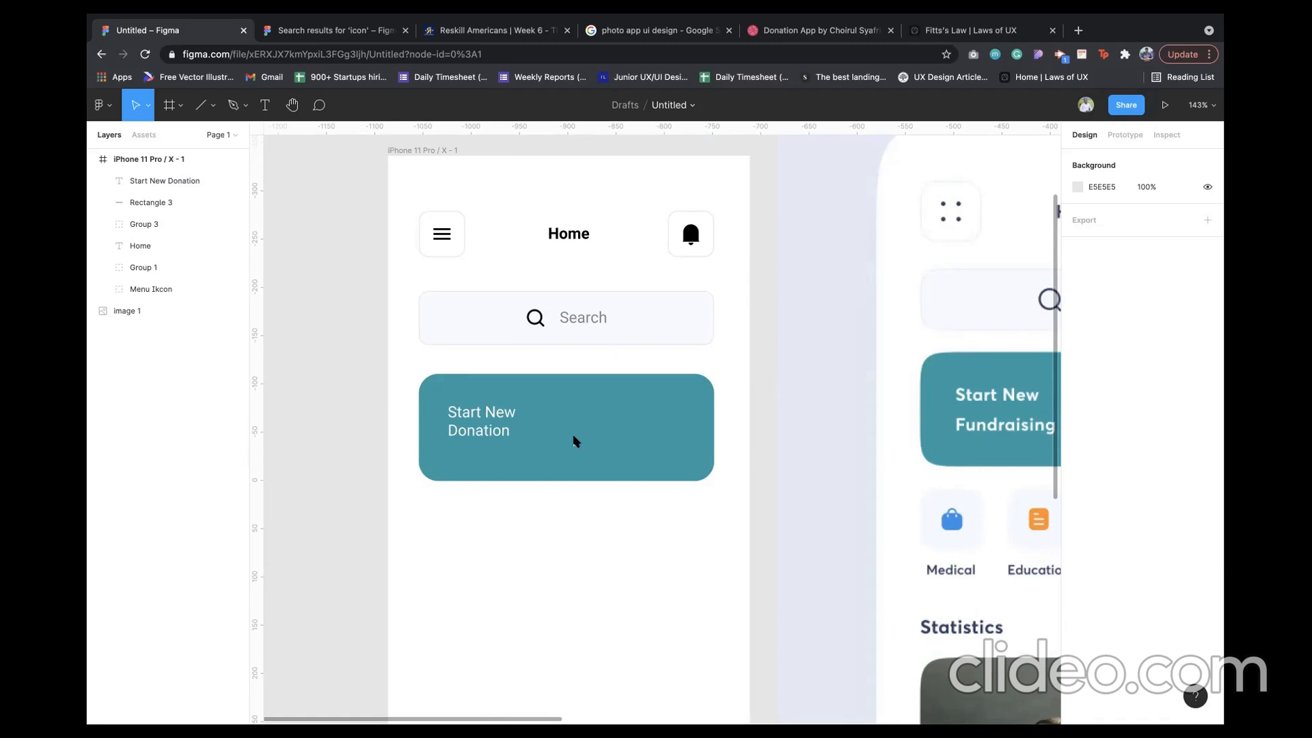
{"action": "scroll", "coordinate": [574, 441], "scroll_direction": "right", "scroll_amount": 3}
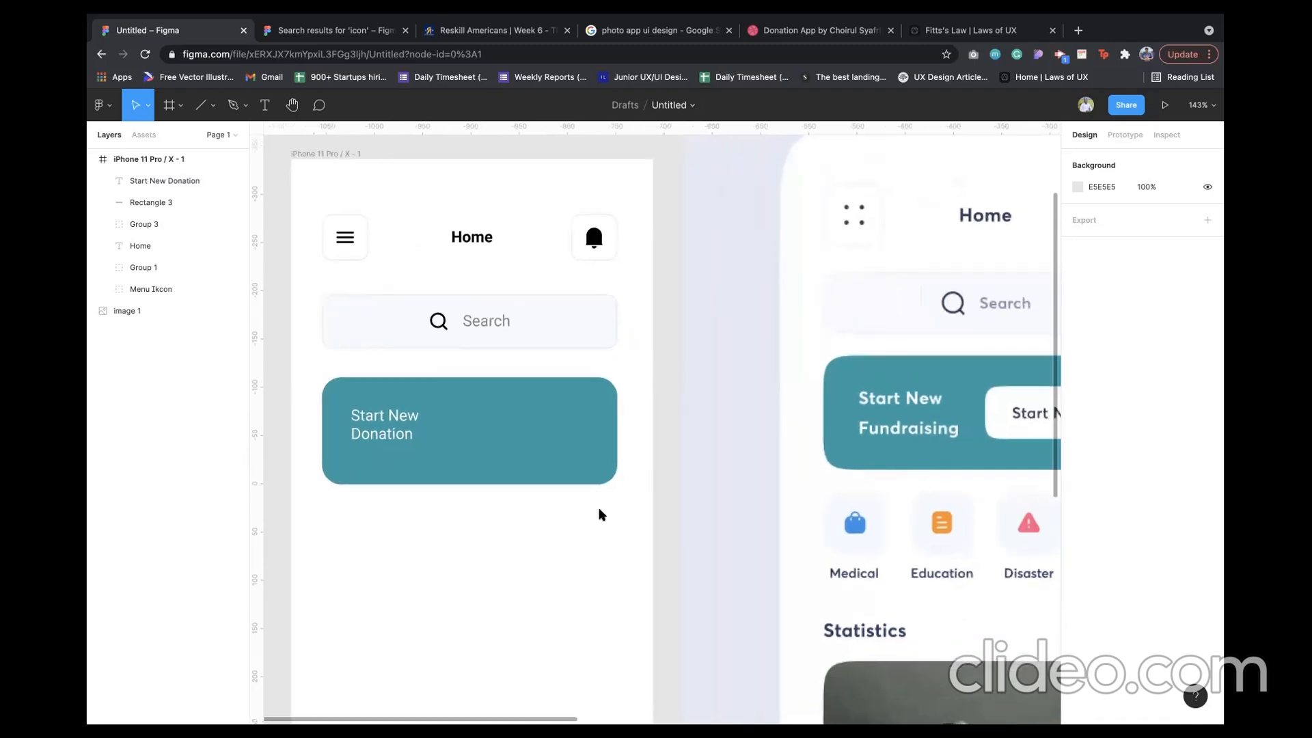
- Draw a button rectangle about 110 by 48 in the right half of the teal banner
{"action": "left_click", "coordinate": [510, 450]}
{"action": "key", "text": "r"}
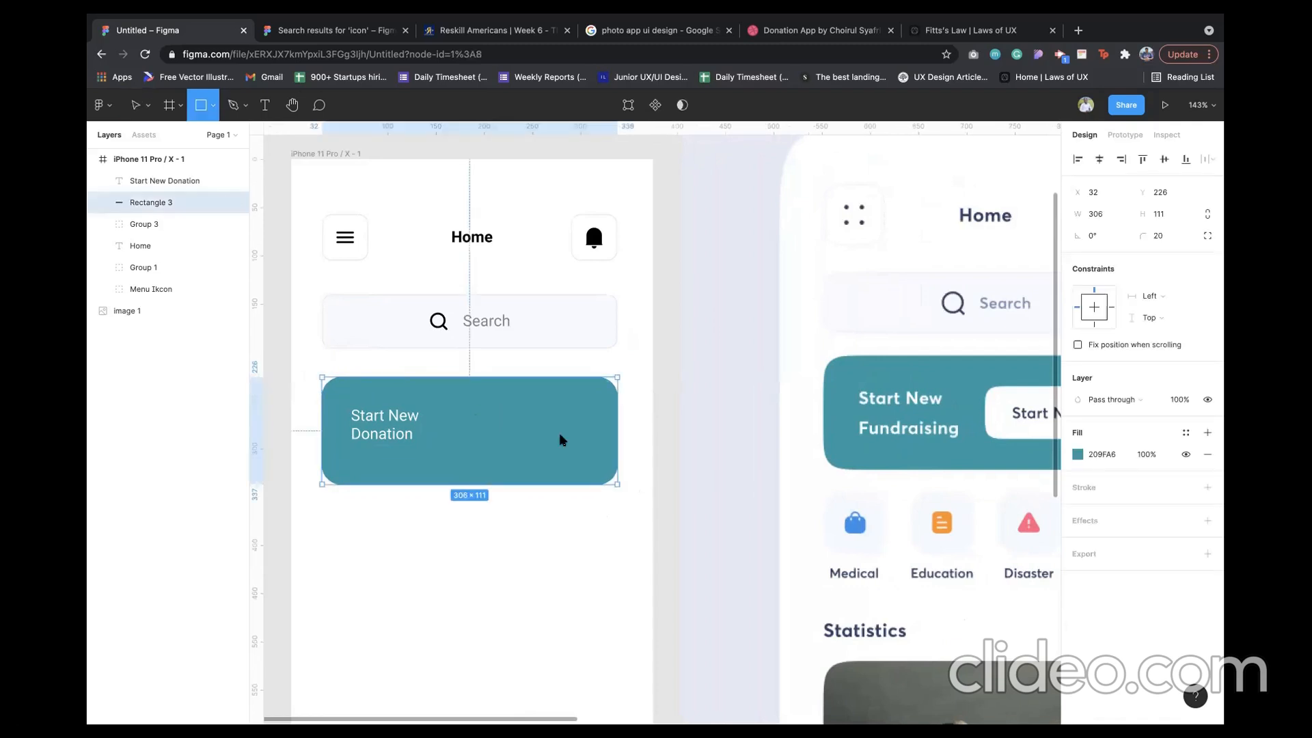
{"action": "left_click_drag", "start_coordinate": [479, 413], "coordinate": [586, 462]}
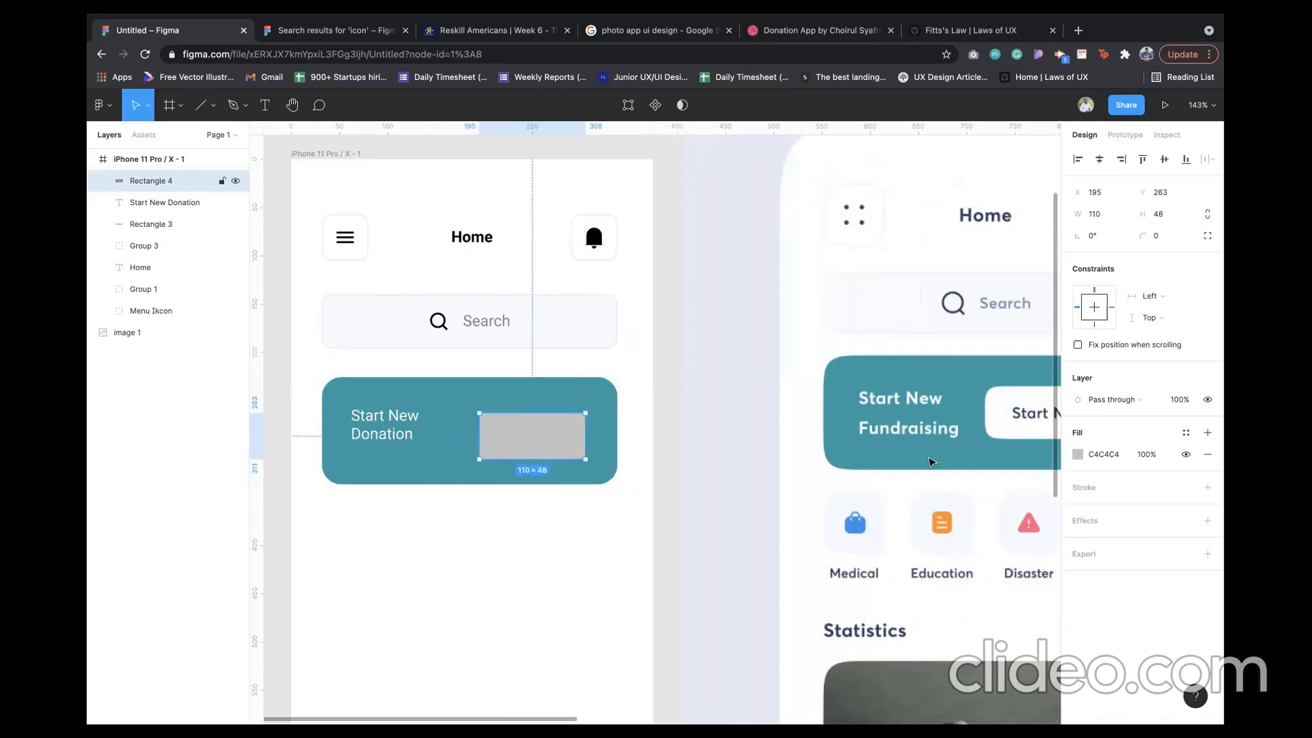
- Set the button rectangle's fill to FFFFFF and its corner radius to 10
{"action": "left_click", "coordinate": [1108, 451]}
{"action": "type", "text": "FFFFFF"}
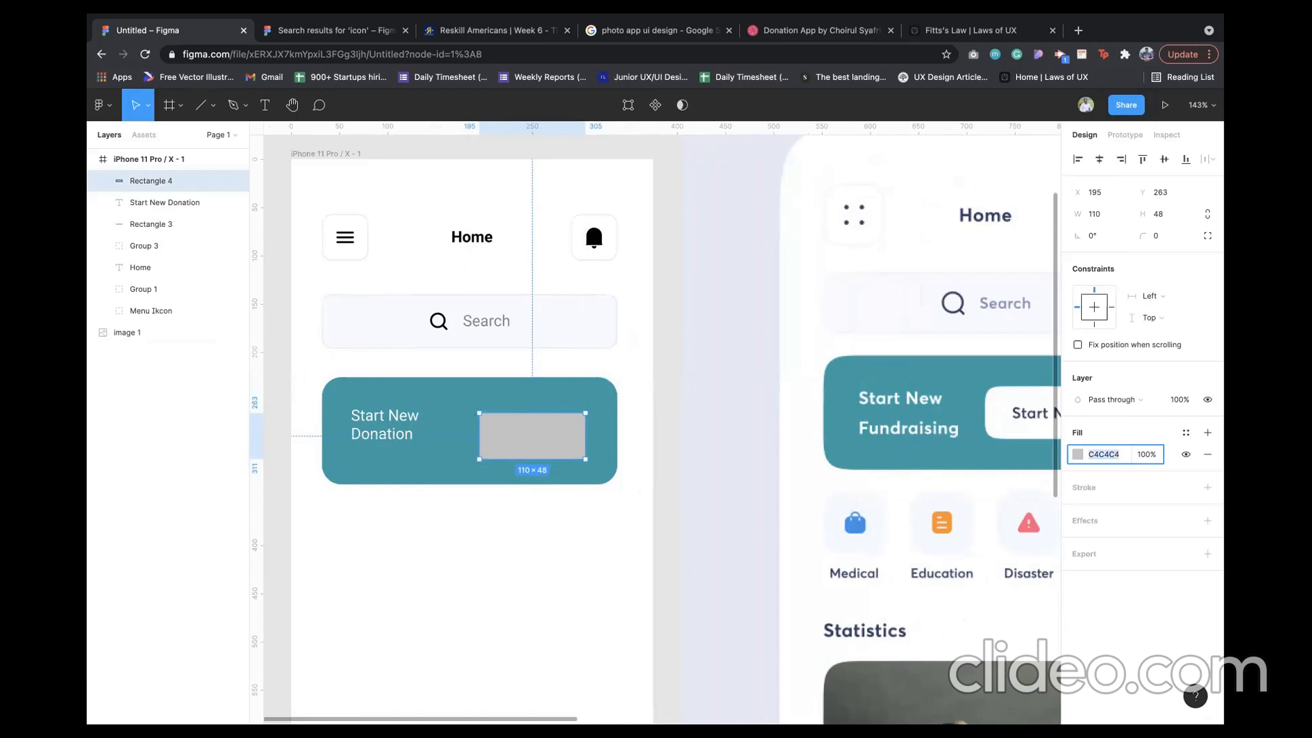
{"action": "key", "text": "Return"}
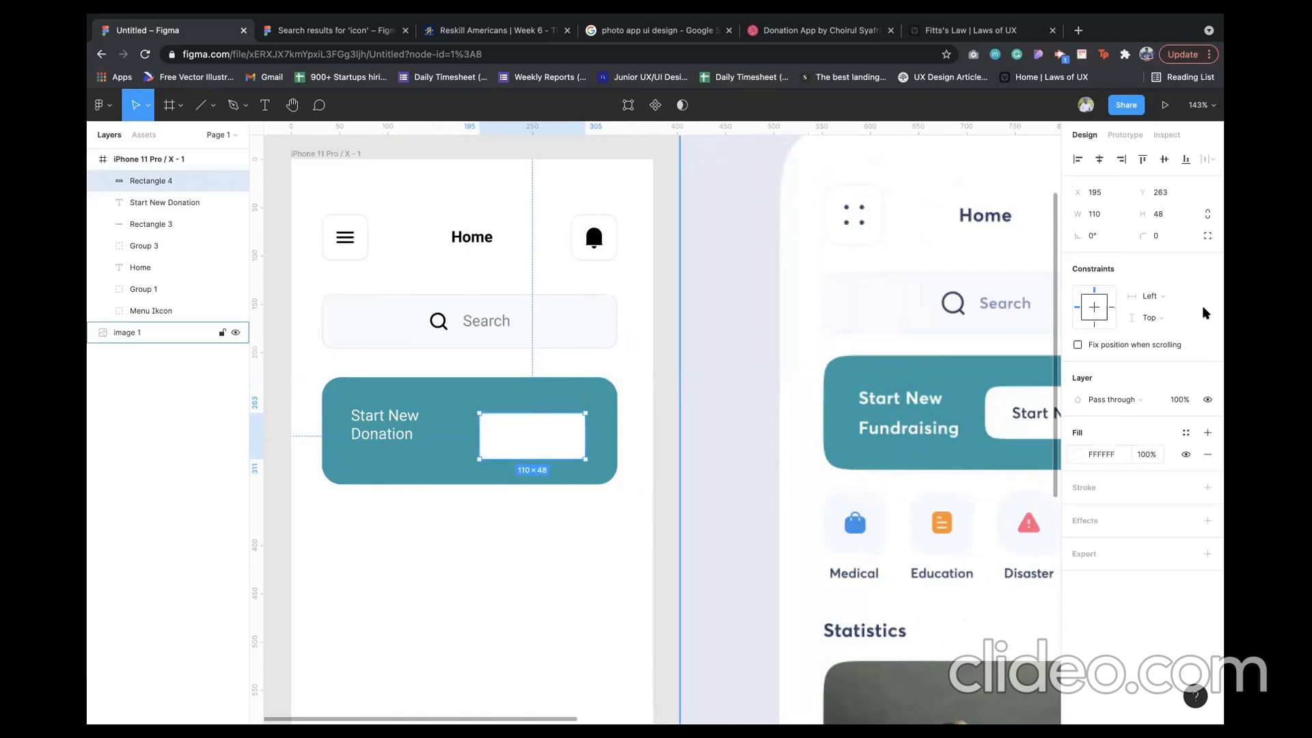
{"action": "left_click", "coordinate": [1178, 238]}
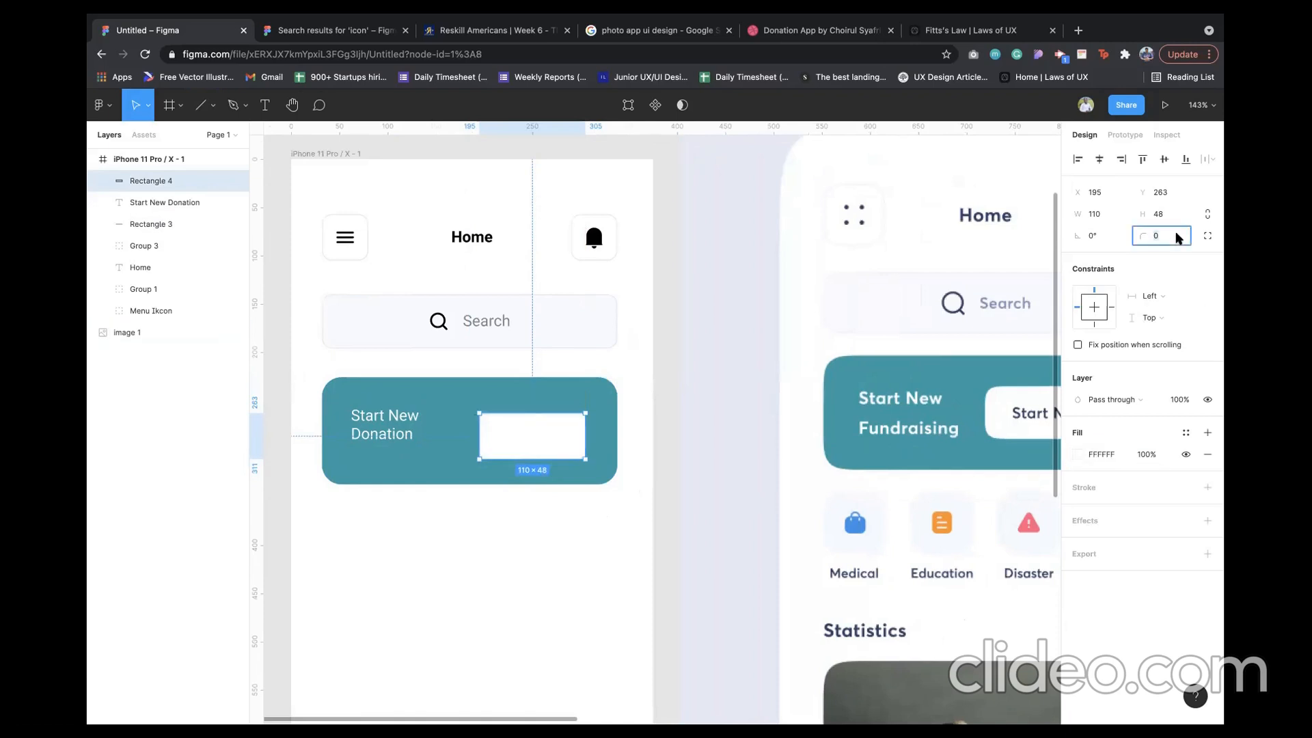
{"action": "type", "text": "10"}
{"action": "key", "text": "Return"}
- Add the text "Start Now" on the white button
{"action": "key", "text": "t"}
{"action": "left_click", "coordinate": [494, 431]}
{"action": "type", "text": "Start "}
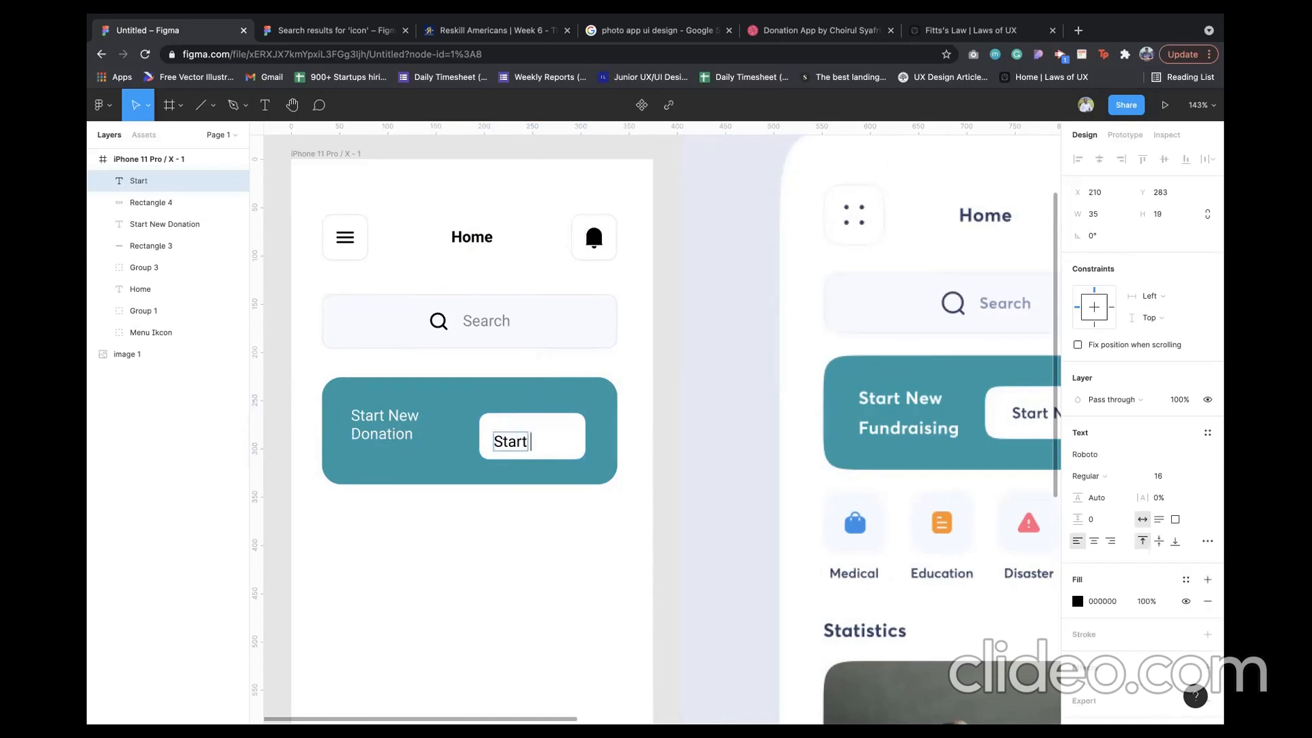
{"action": "type", "text": "Now"}
{"action": "key", "text": "Escape"}
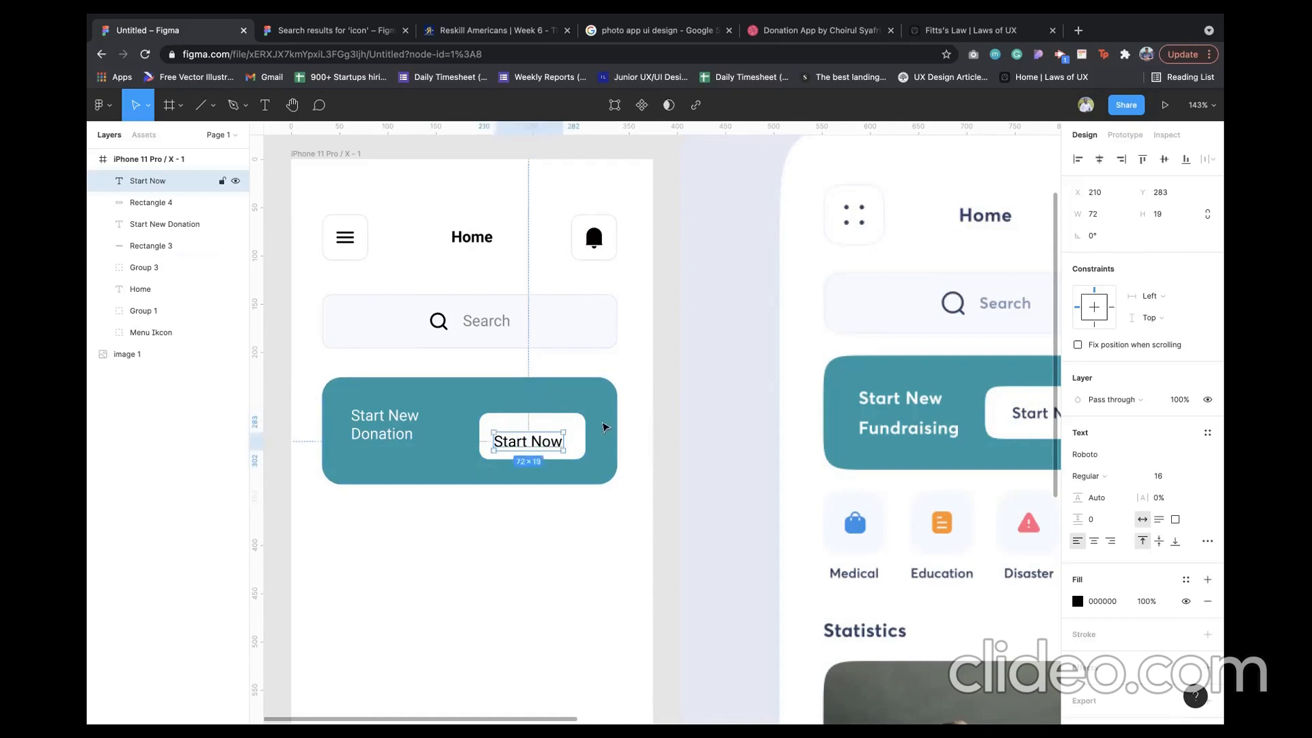
- Set the "Start Now" button text to font size 14 and Medium weight
{"action": "left_click", "coordinate": [1159, 477]}
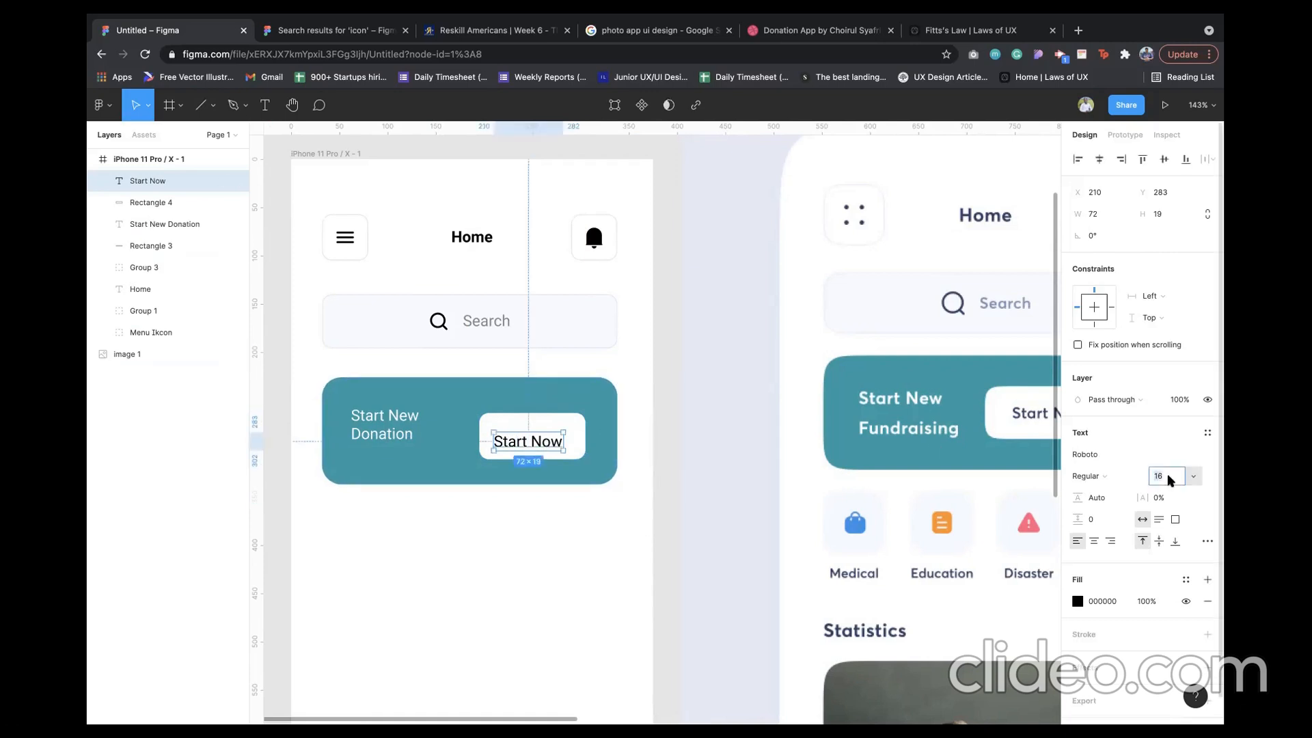
{"action": "type", "text": "14"}
{"action": "key", "text": "Return"}
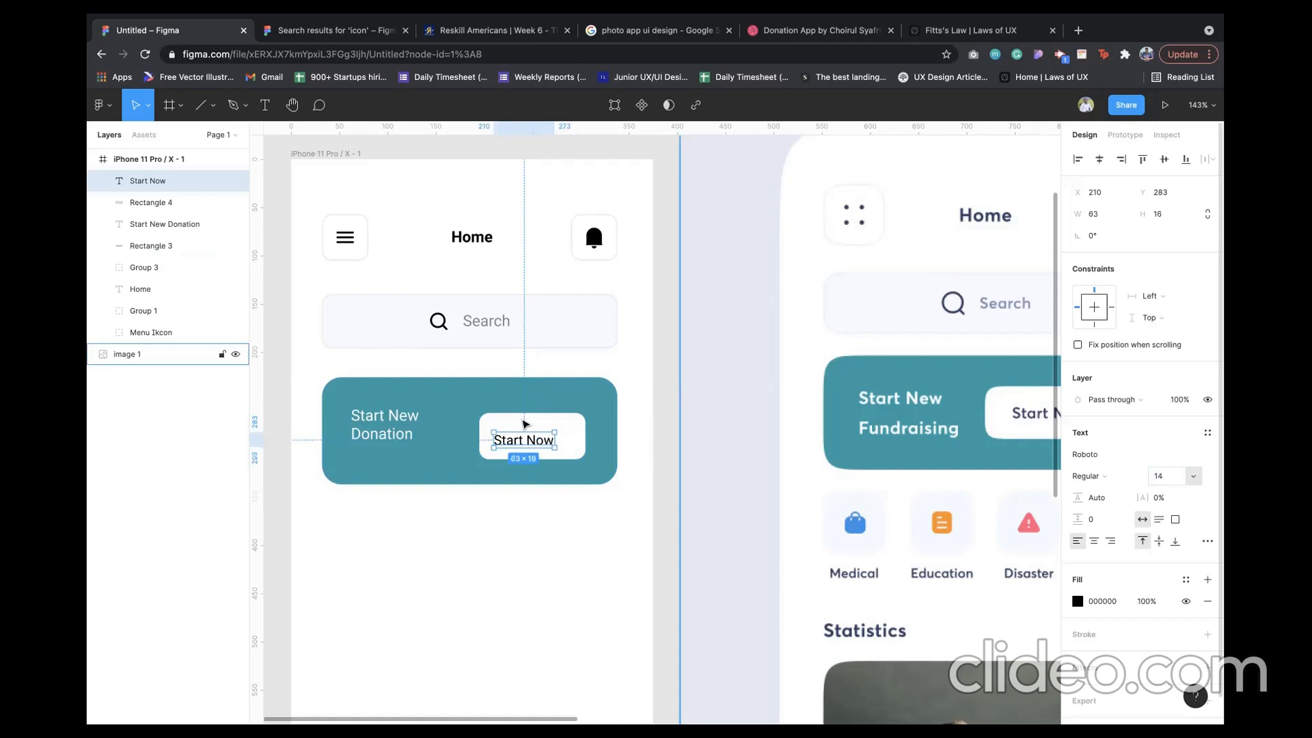
{"action": "left_click", "coordinate": [1117, 478]}
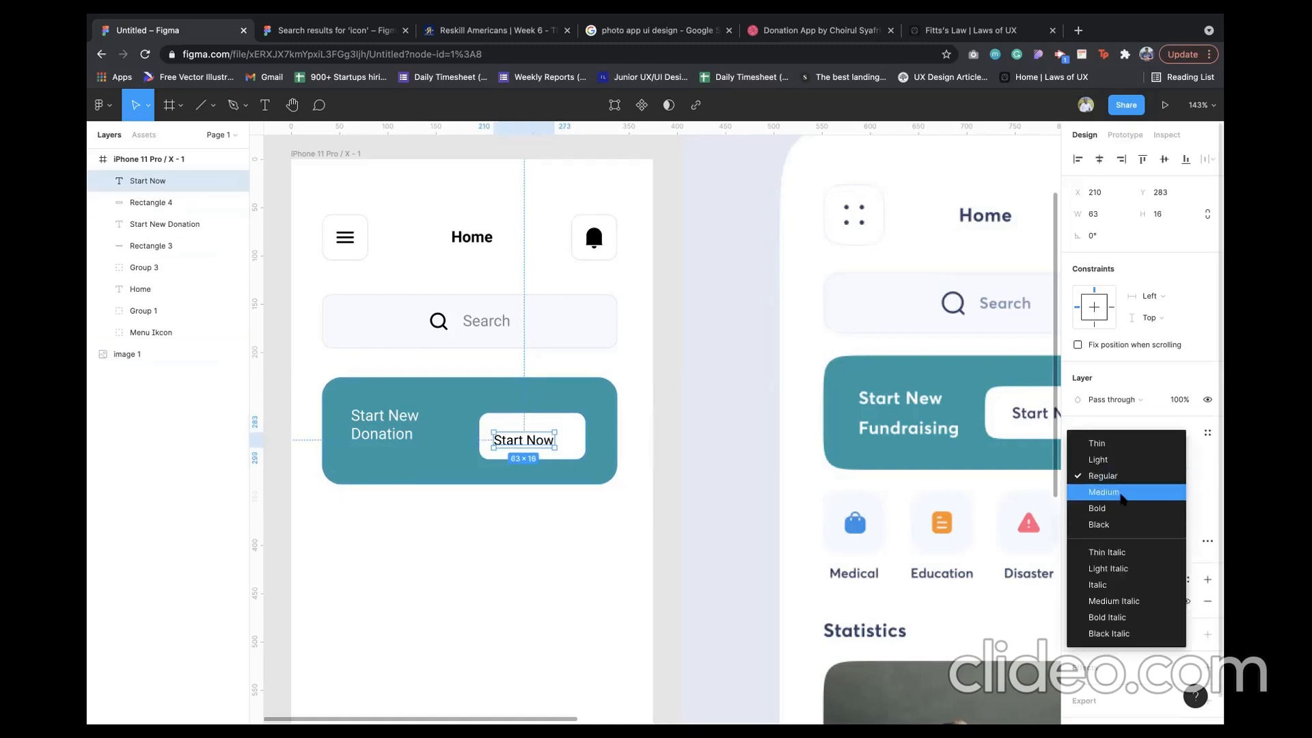
{"action": "left_click", "coordinate": [1120, 492]}
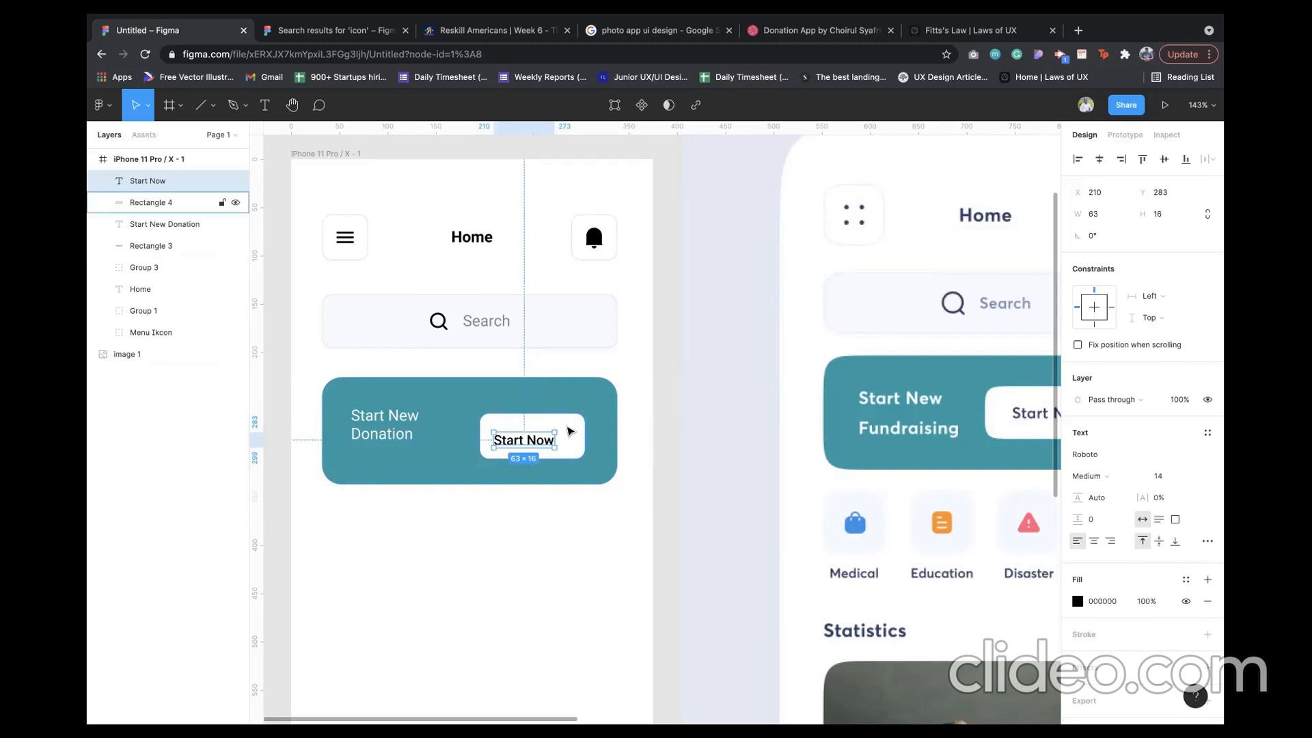
- Centre the "Start Now" text horizontally and vertically on its white button rectangle
{"action": "left_click", "coordinate": [572, 429], "text": "shift"}
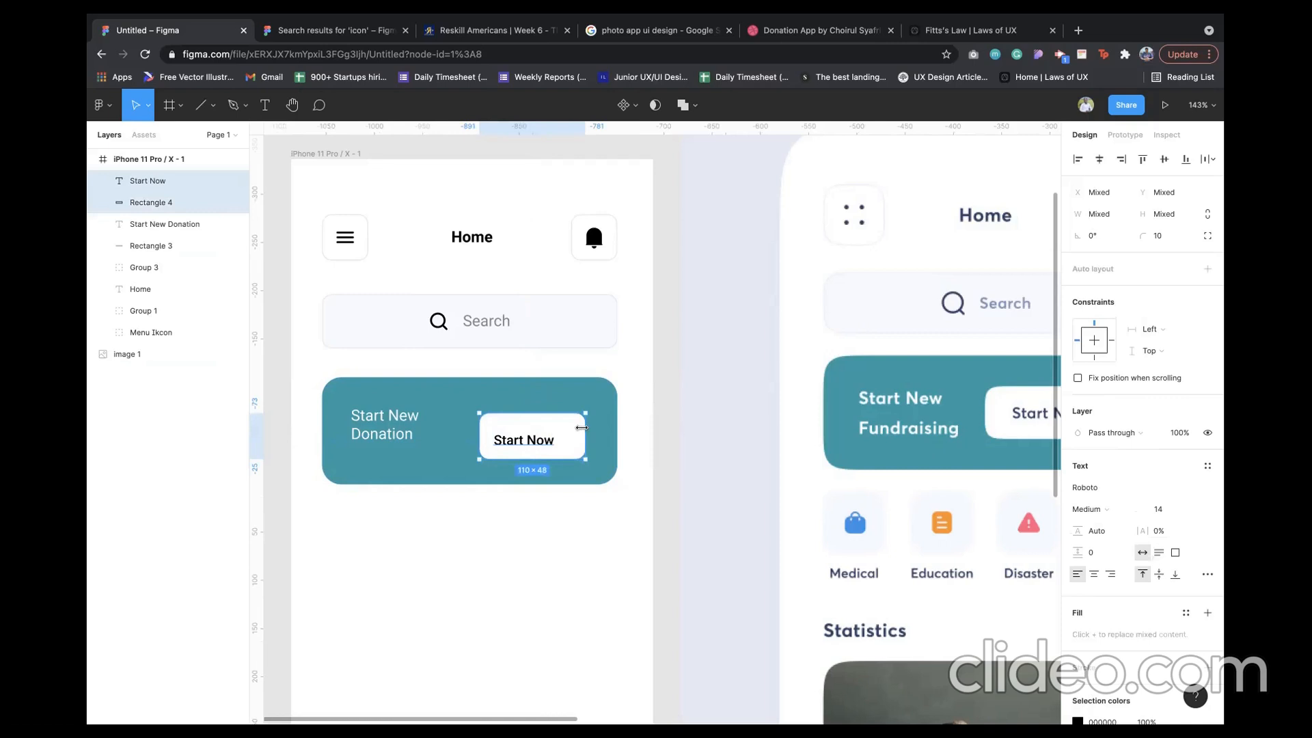
{"action": "left_click", "coordinate": [1099, 162]}
{"action": "left_click", "coordinate": [1165, 161]}
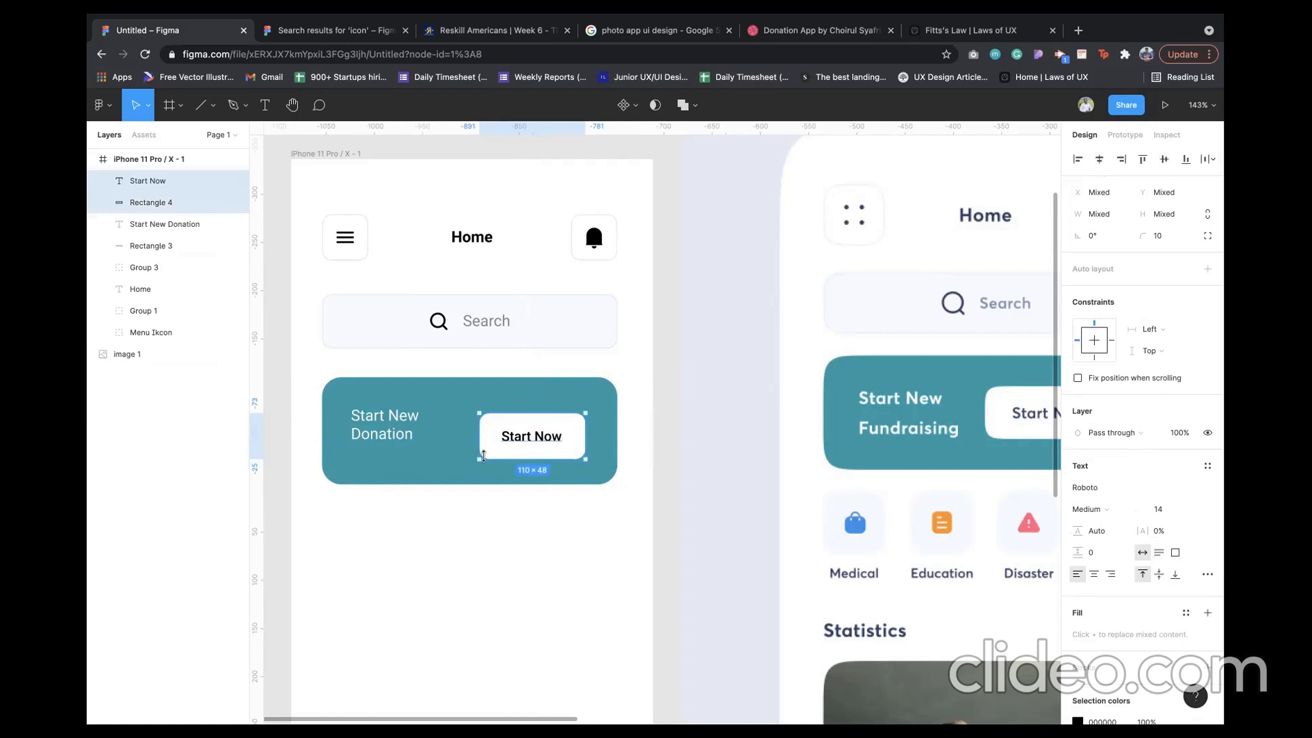
- Group the "Start Now" text with its white rectangle and rename the group Start Button
{"action": "scroll", "coordinate": [487, 460], "scroll_direction": "left", "scroll_amount": 1}
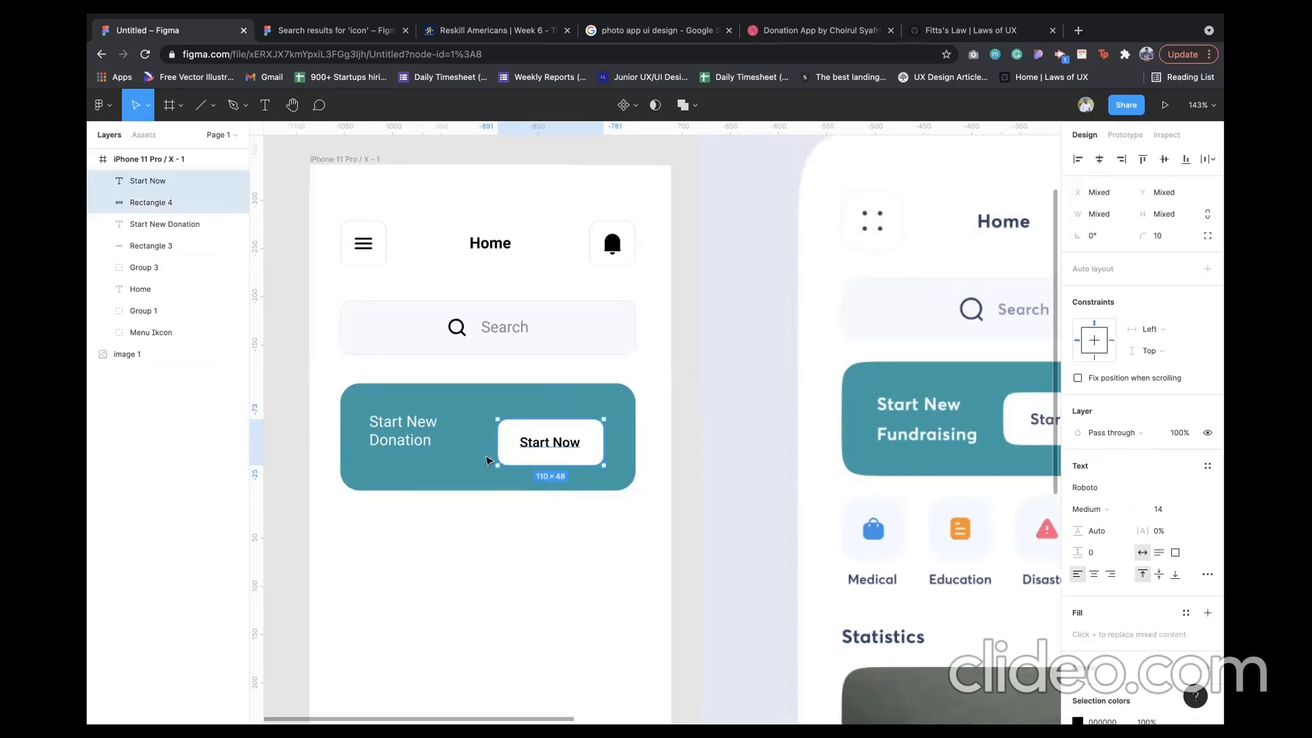
{"action": "scroll", "coordinate": [487, 461], "scroll_direction": "left", "scroll_amount": 2}
{"action": "scroll", "coordinate": [487, 461], "scroll_direction": "down", "scroll_amount": 1}
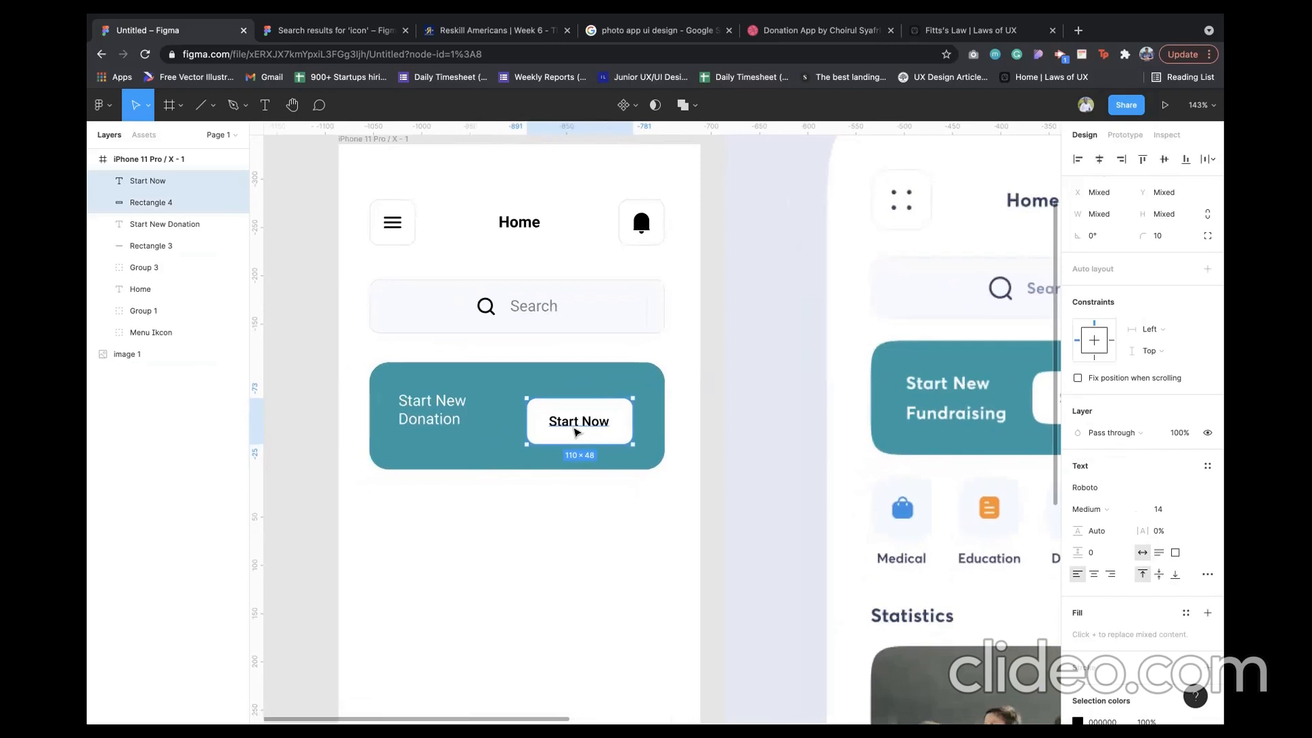
{"action": "right_click", "coordinate": [576, 431]}
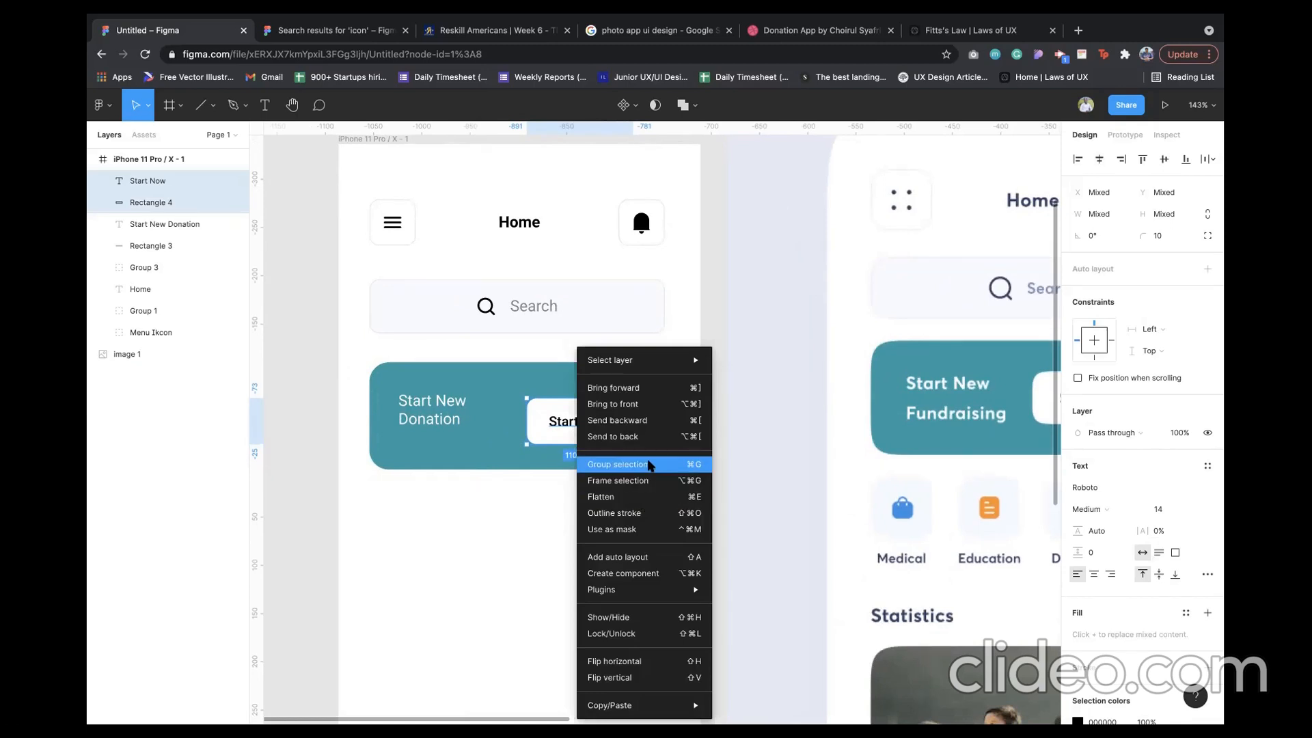
{"action": "left_click", "coordinate": [592, 459]}
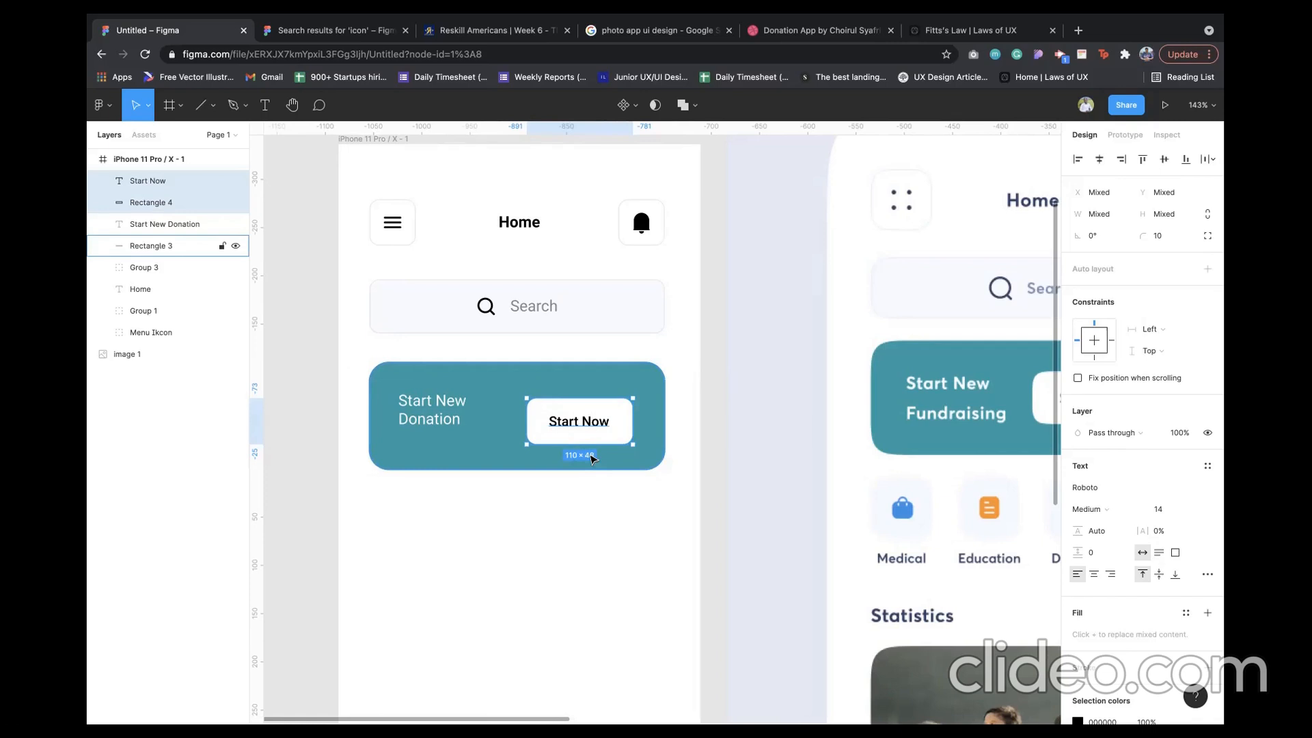
{"action": "key", "text": "ctrl+g"}
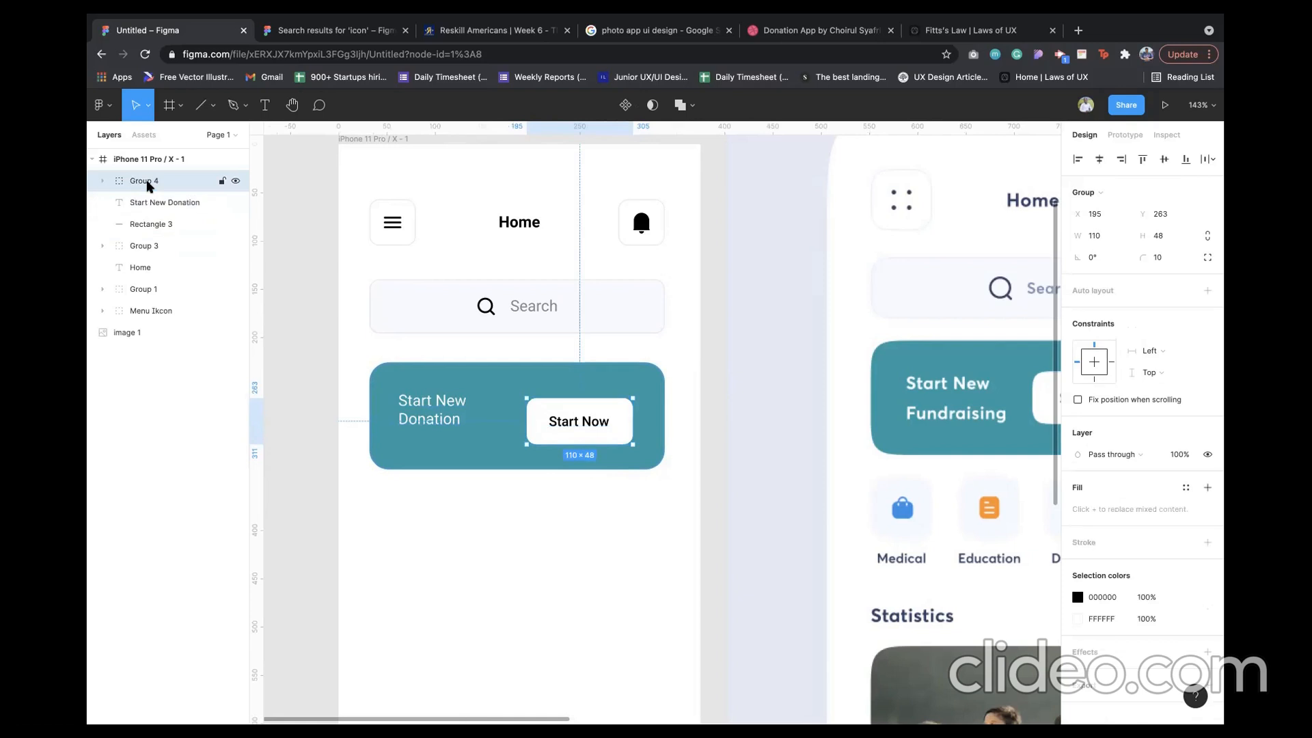
{"action": "double_click", "coordinate": [147, 185]}
{"action": "type", "text": "St"}
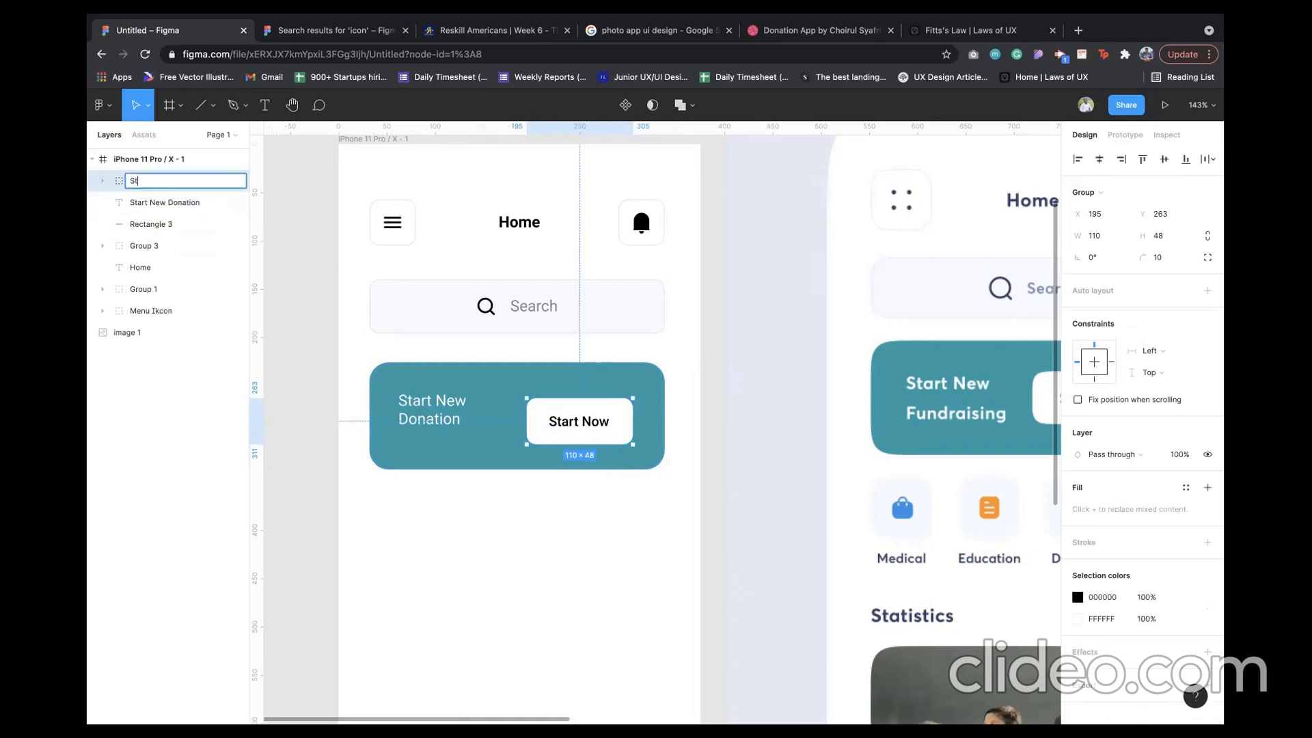
{"action": "type", "text": "art Button"}
{"action": "key", "text": "Return"}
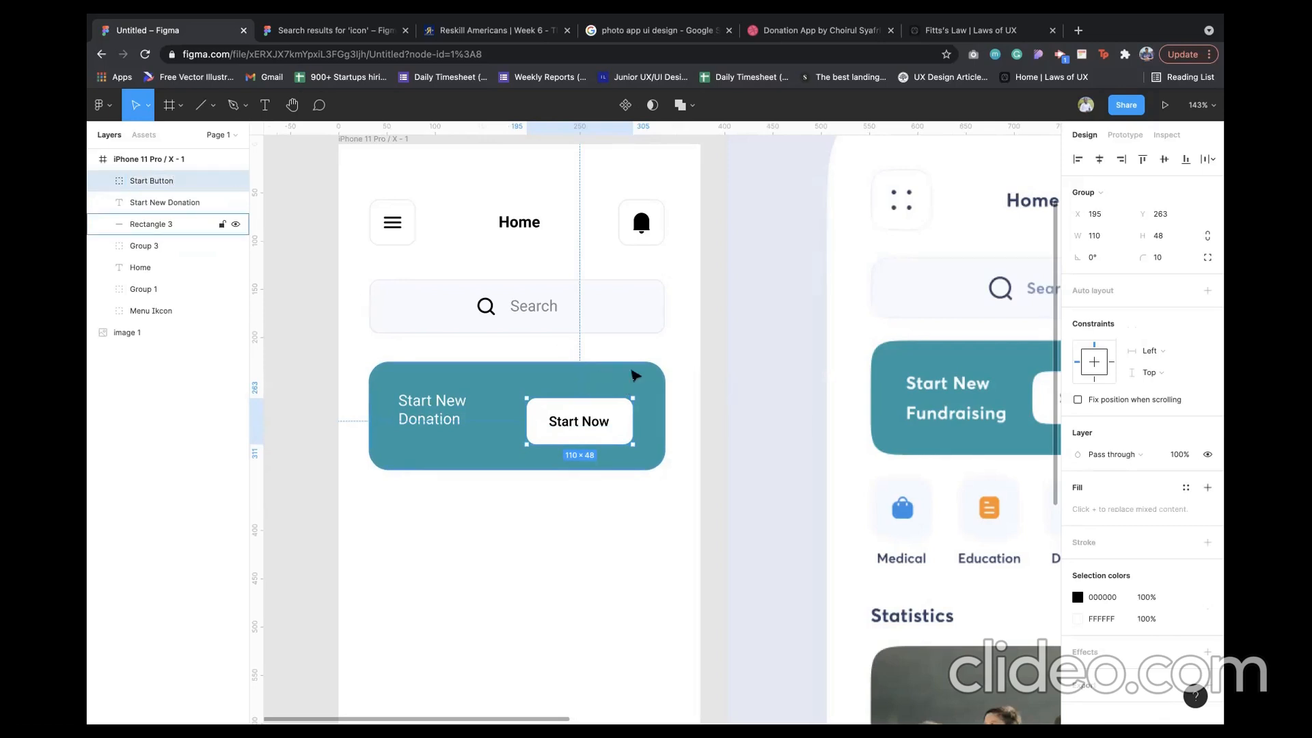
- Align the Start Button group and the "Start New Donation" text to the vertical centre of the teal banner
{"action": "left_click", "coordinate": [635, 376], "text": "shift"}
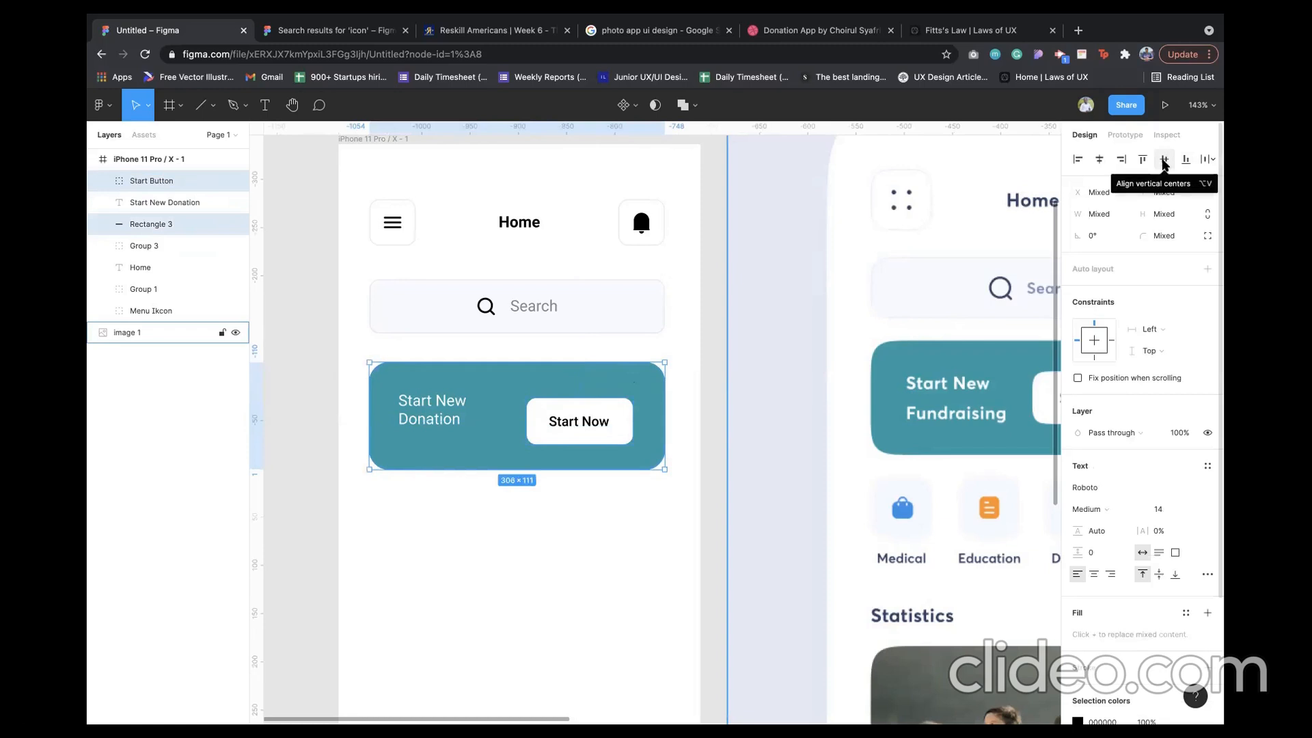
{"action": "left_click", "coordinate": [1164, 162]}
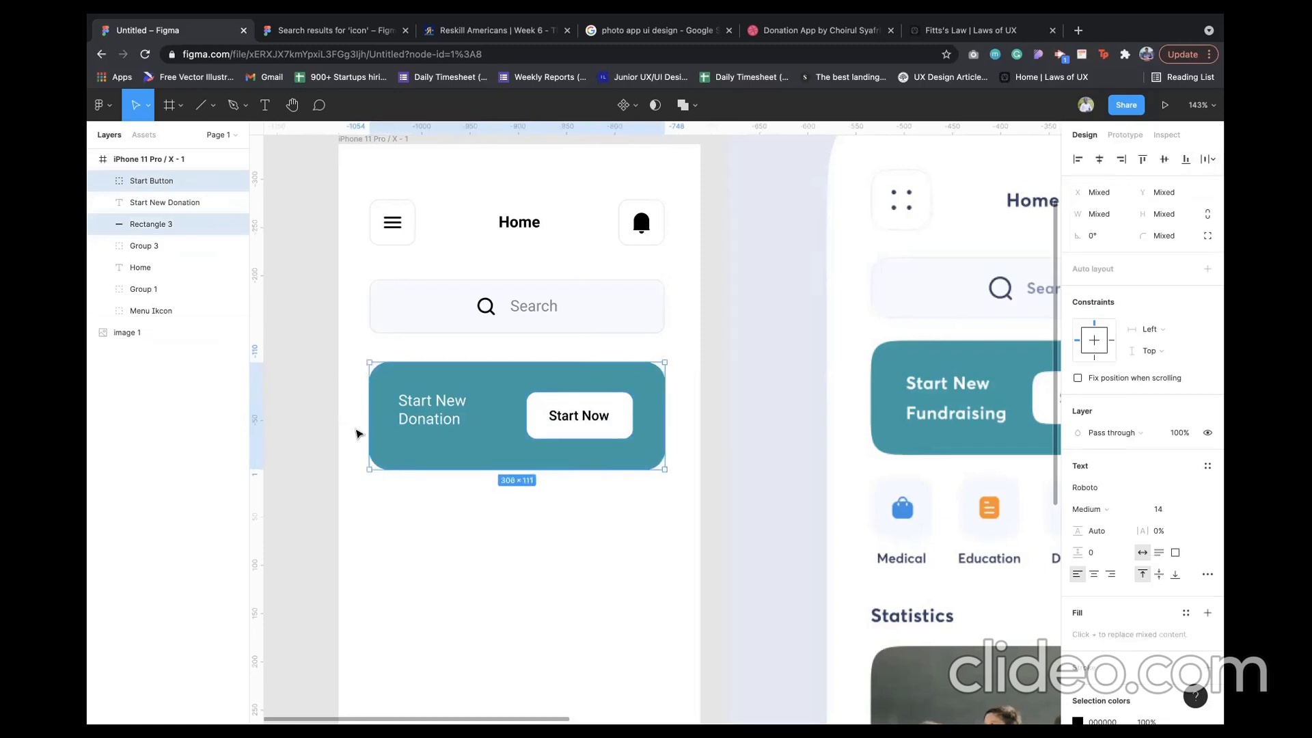
{"action": "left_click", "coordinate": [434, 417], "text": "shift"}
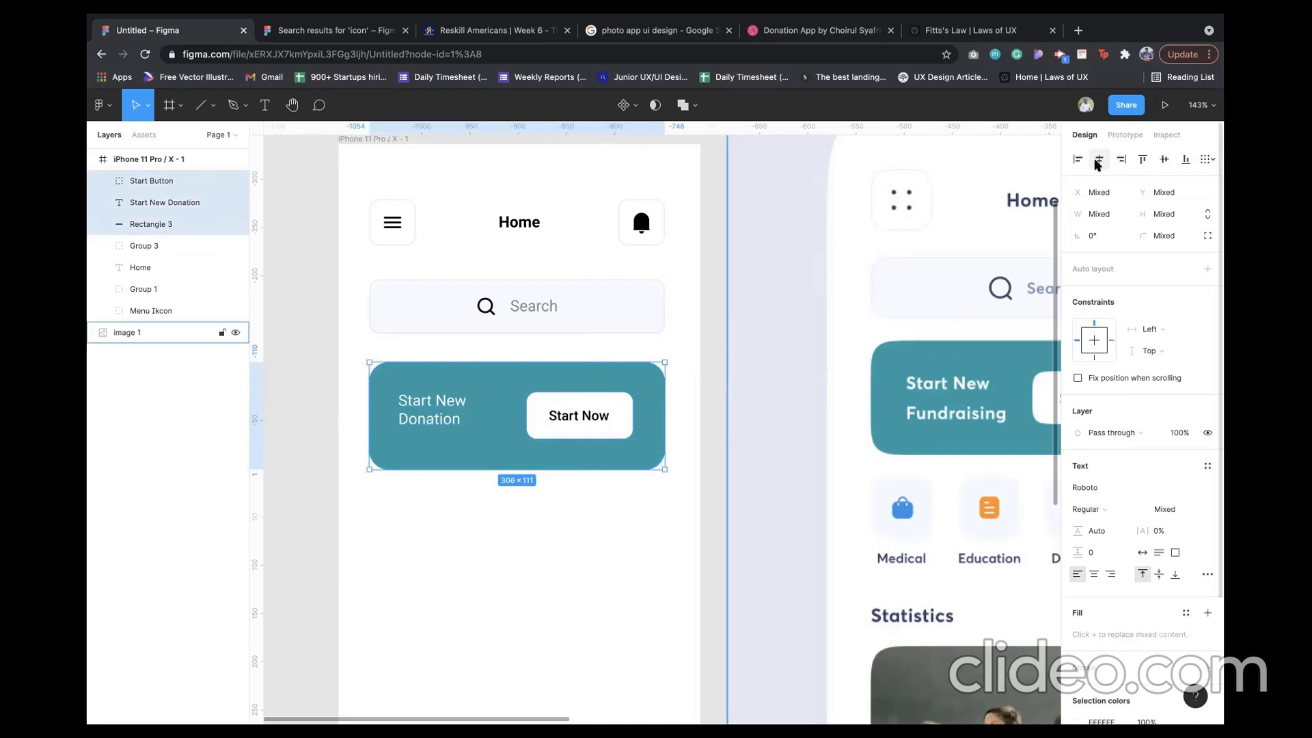
{"action": "left_click", "coordinate": [1097, 161]}
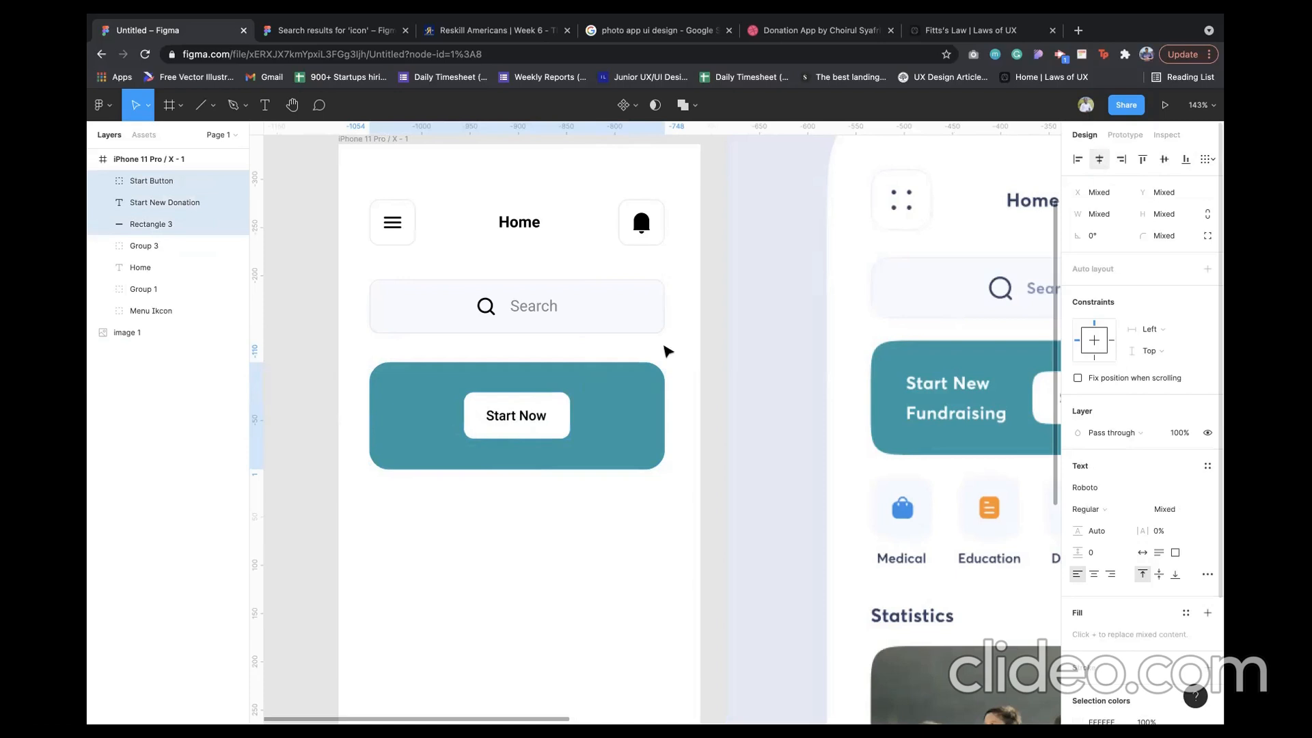
{"action": "key", "text": "ctrl+z"}
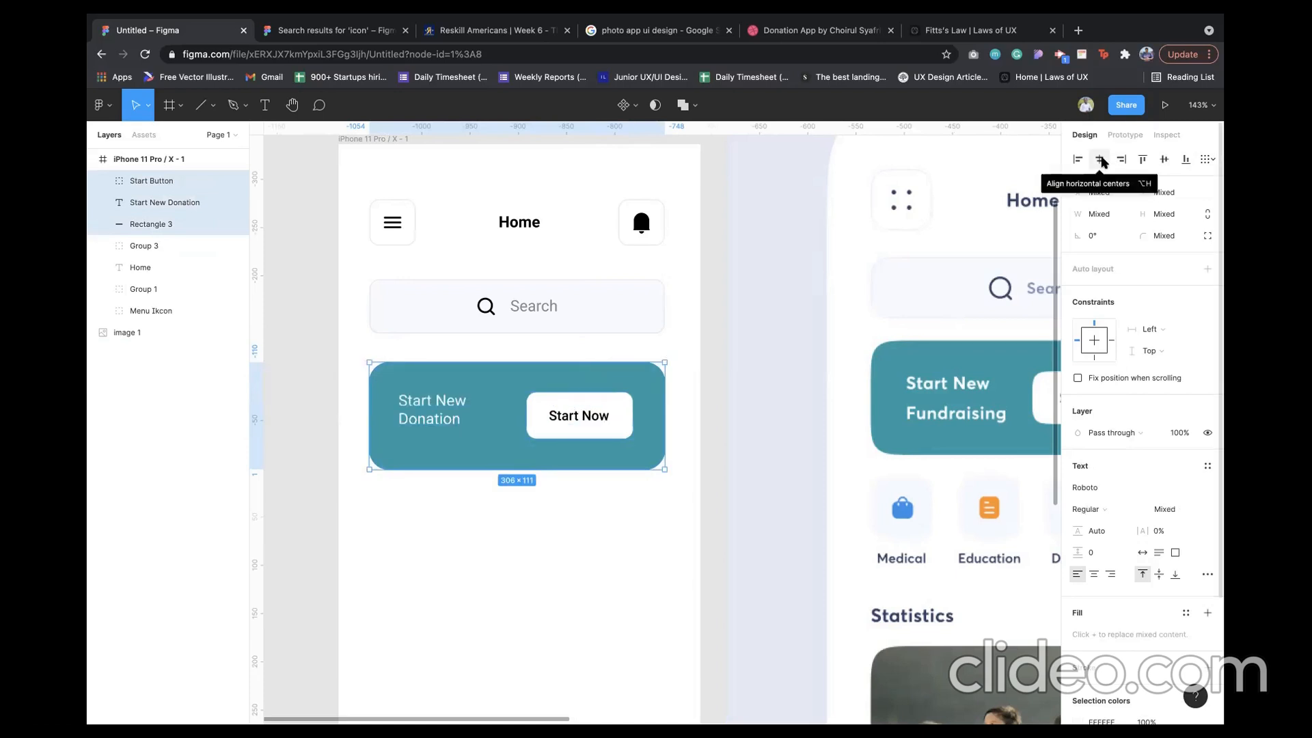
{"action": "left_click", "coordinate": [1163, 160]}
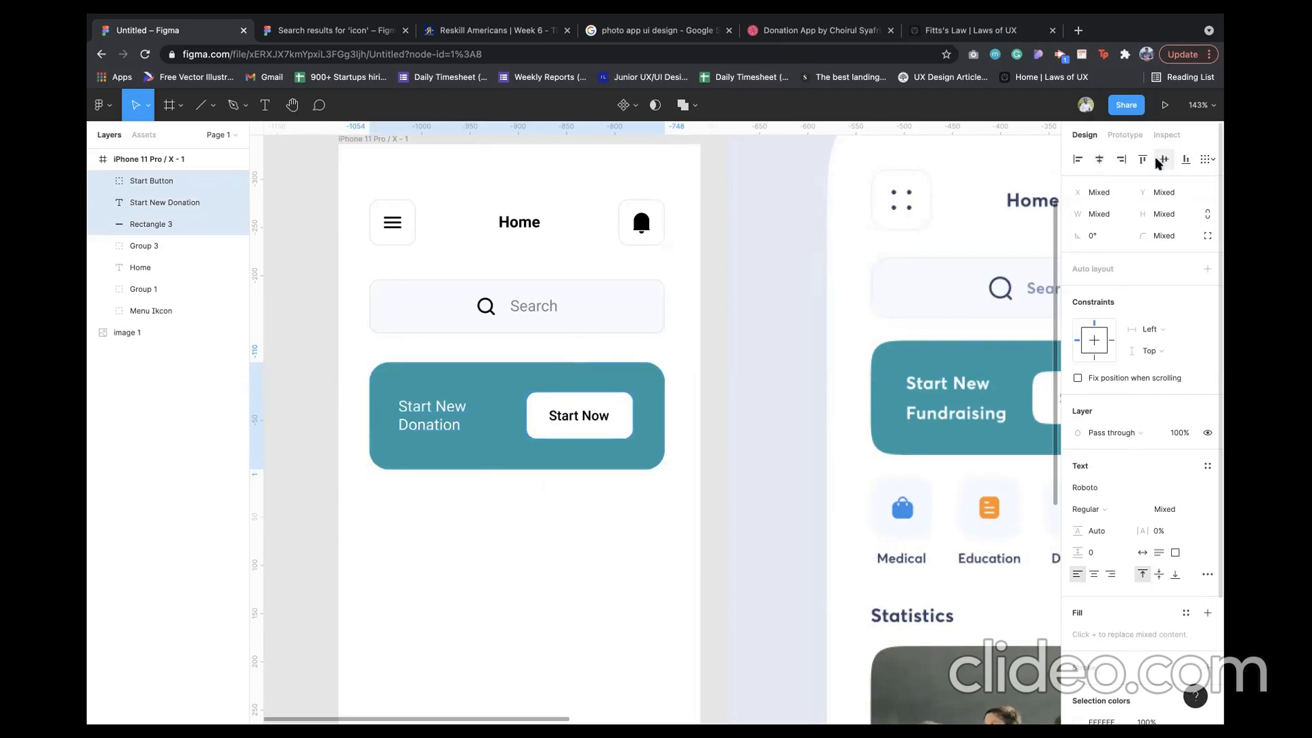
- Move the Start Button group horizontally towards the banner's right edge, to about X 209
{"action": "left_click", "coordinate": [568, 422]}
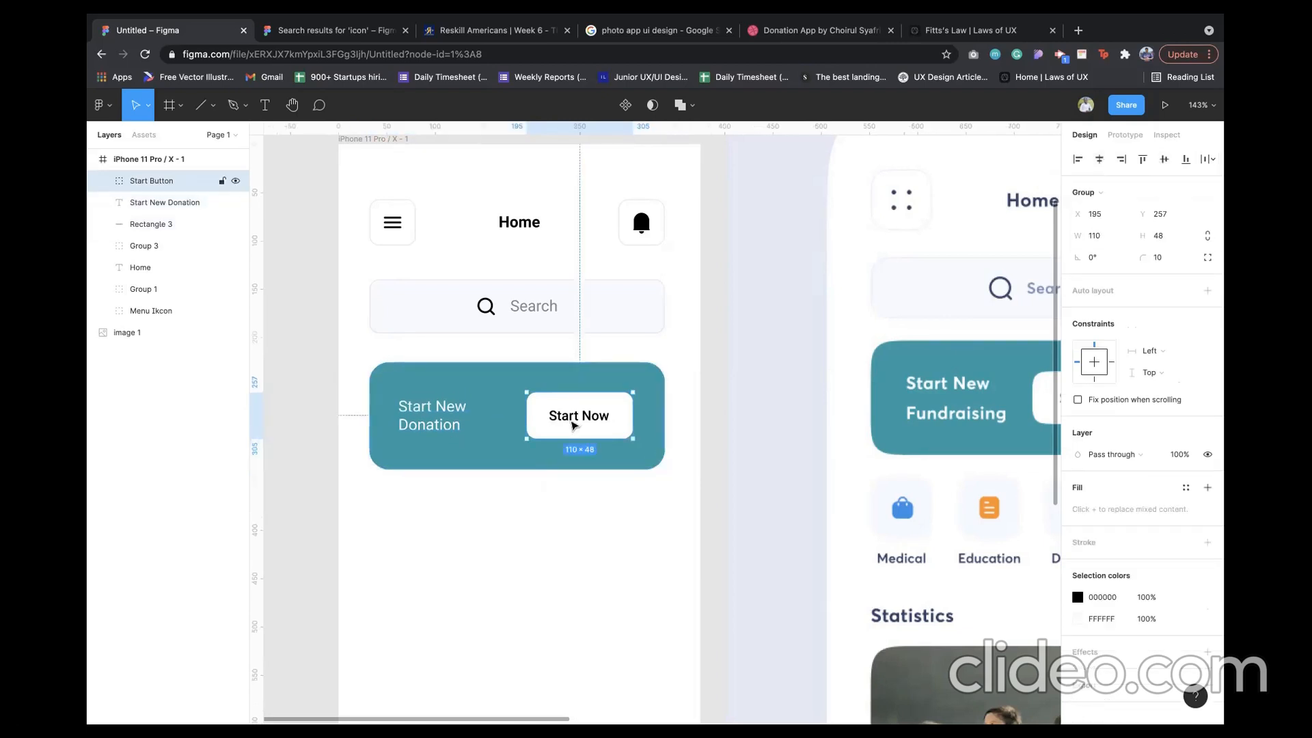
{"action": "left_click_drag", "start_coordinate": [574, 423], "coordinate": [587, 424]}
{"action": "left_click", "coordinate": [417, 425]}
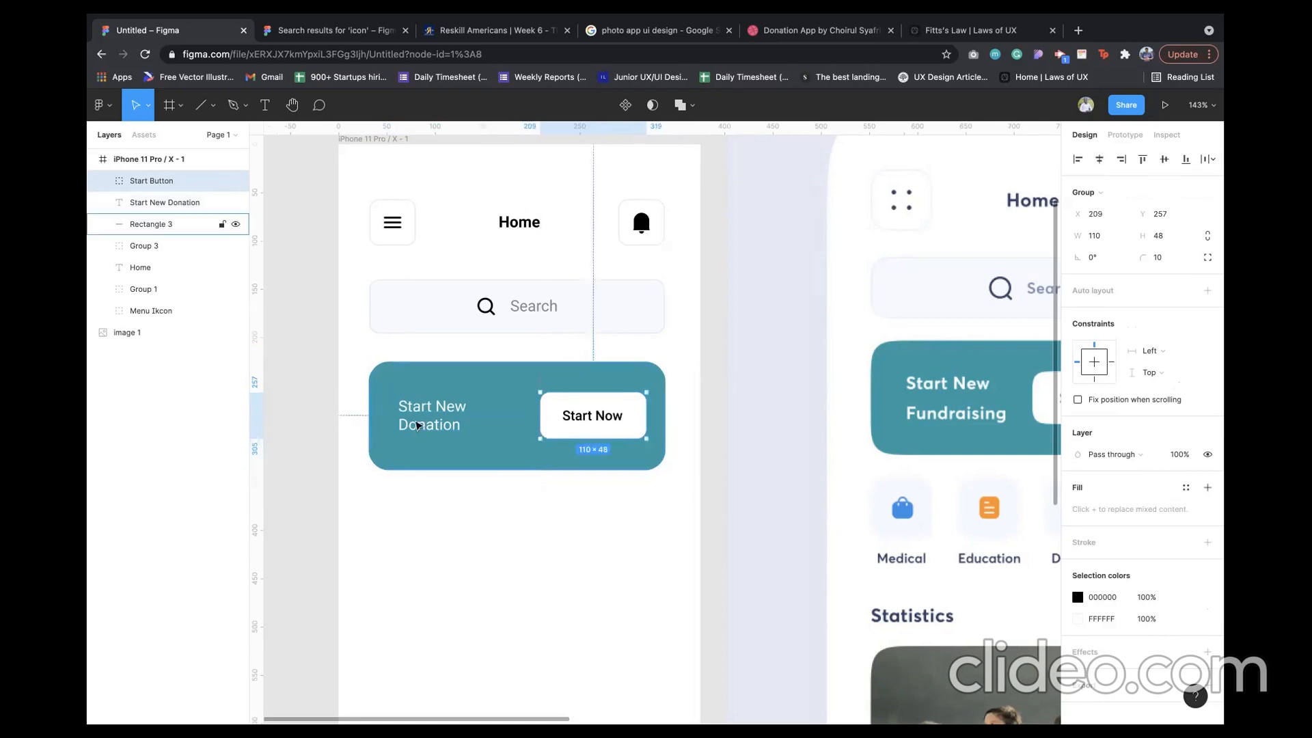
{"action": "left_click", "coordinate": [559, 522]}
- Set the line height of the "Start New Donation" text to 24, using the reference banner's text as a guide
{"action": "scroll", "coordinate": [559, 523], "scroll_direction": "down", "scroll_amount": 4}
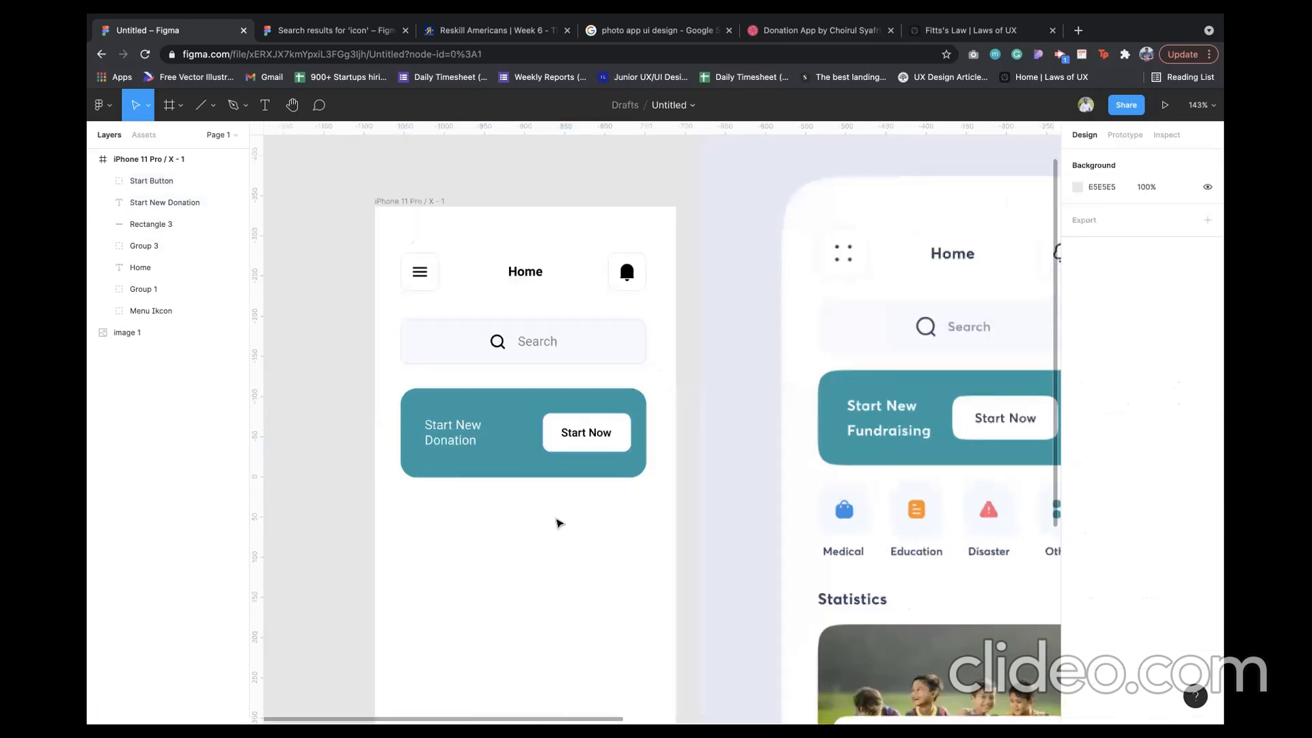
{"action": "scroll", "coordinate": [624, 419], "scroll_direction": "down", "scroll_amount": 1}
{"action": "scroll", "coordinate": [623, 419], "scroll_direction": "left", "scroll_amount": 1}
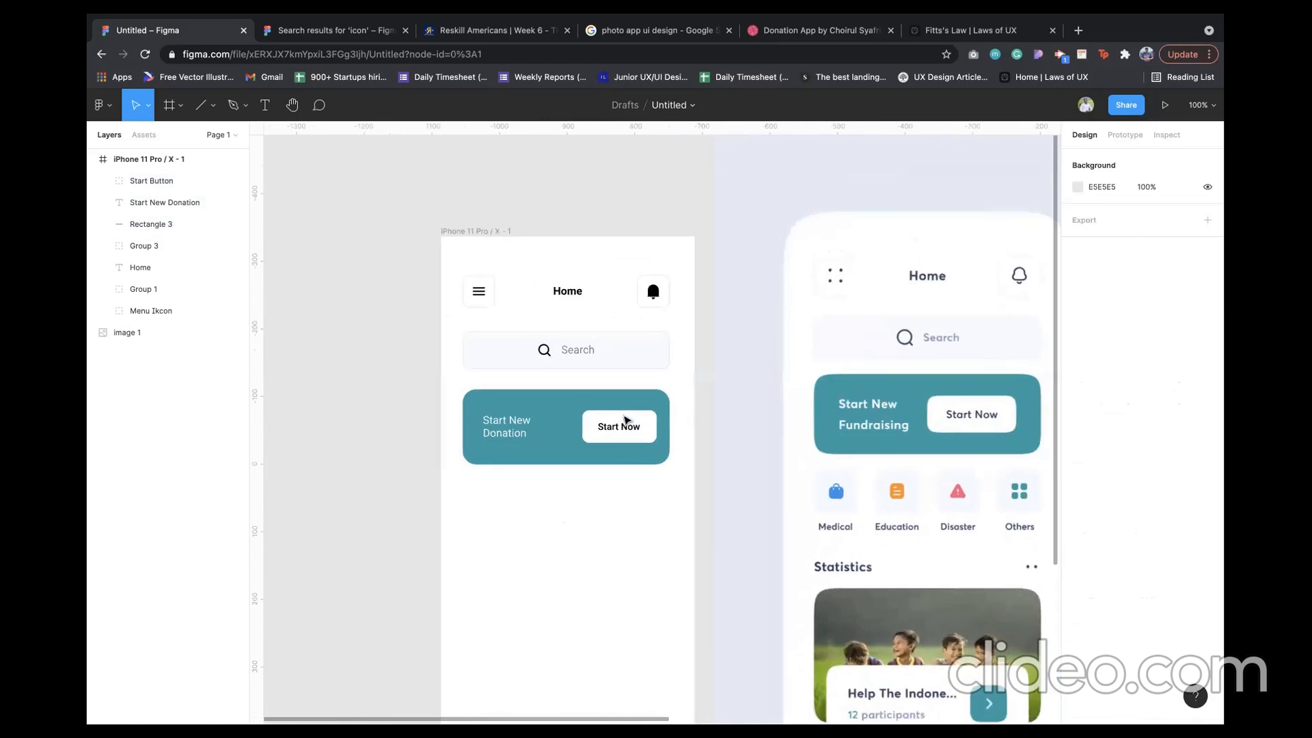
{"action": "left_click", "coordinate": [511, 431]}
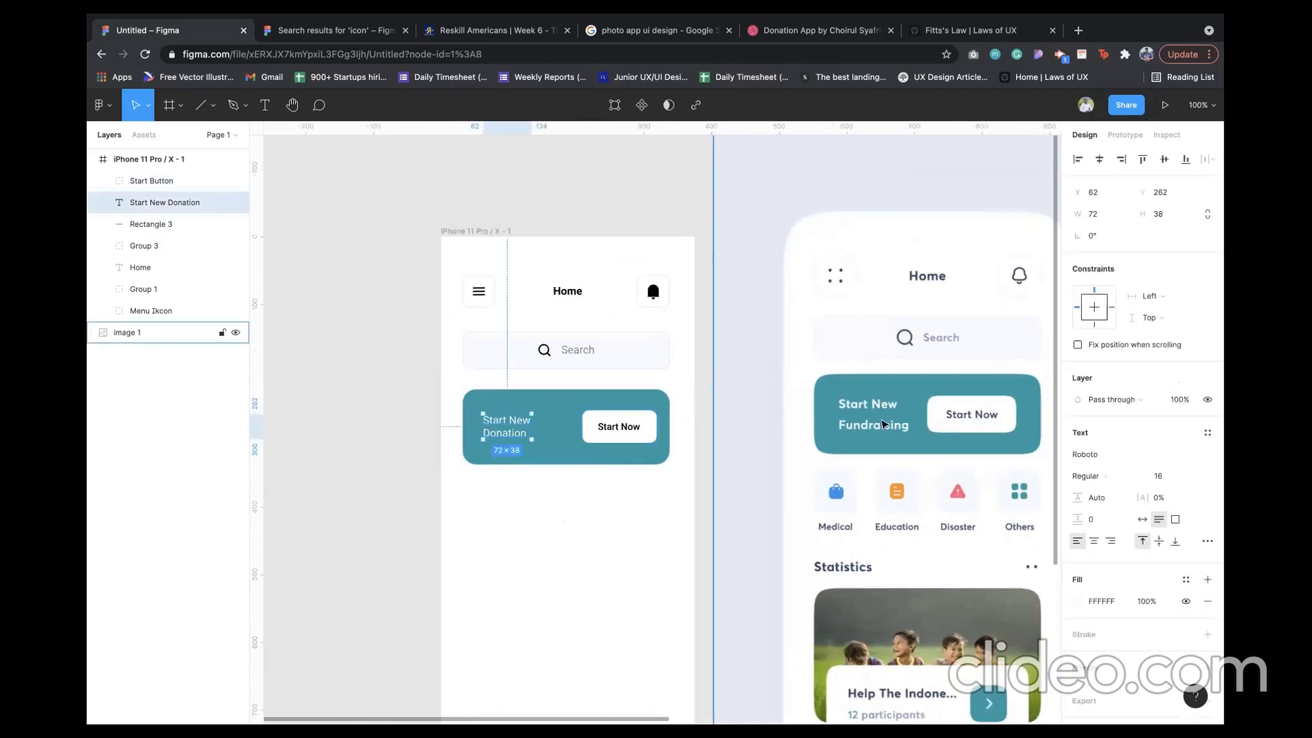
{"action": "scroll", "coordinate": [881, 413], "scroll_direction": "up", "scroll_amount": 5}
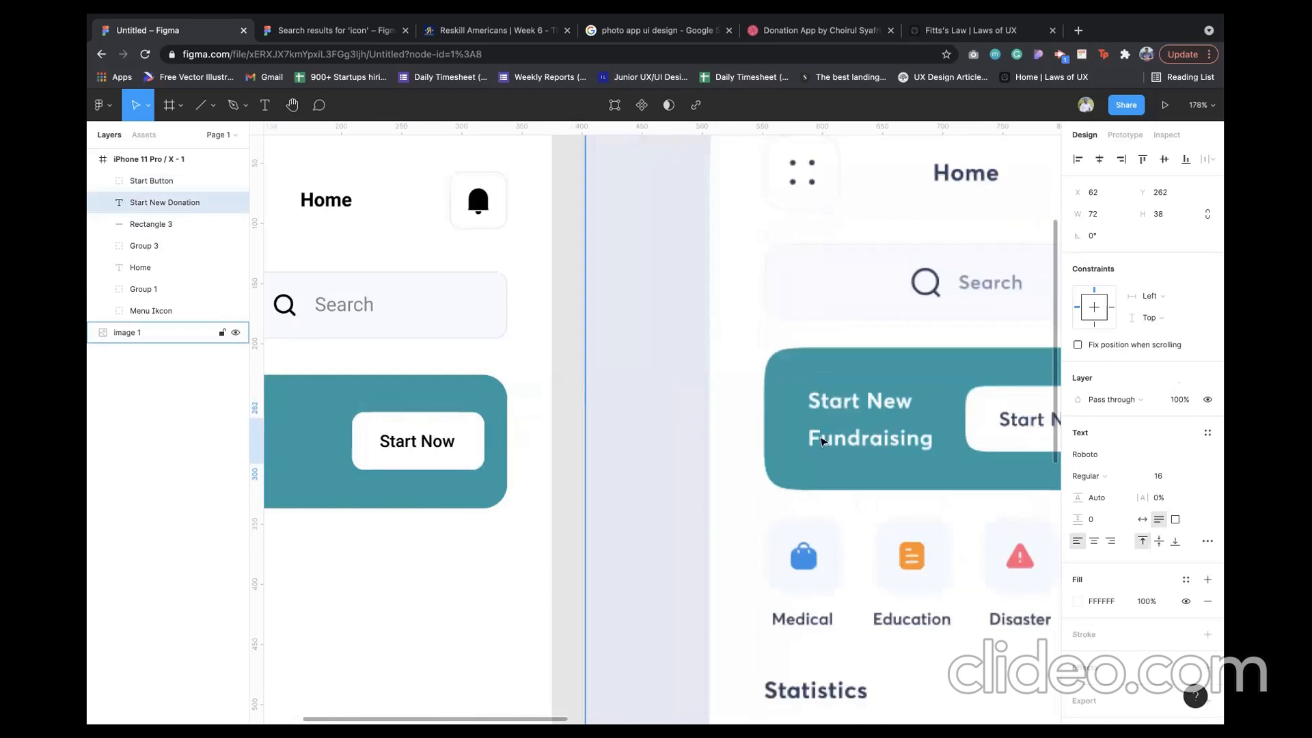
{"action": "scroll", "coordinate": [697, 461], "scroll_direction": "left", "scroll_amount": 5}
{"action": "scroll", "coordinate": [697, 461], "scroll_direction": "left", "scroll_amount": 2}
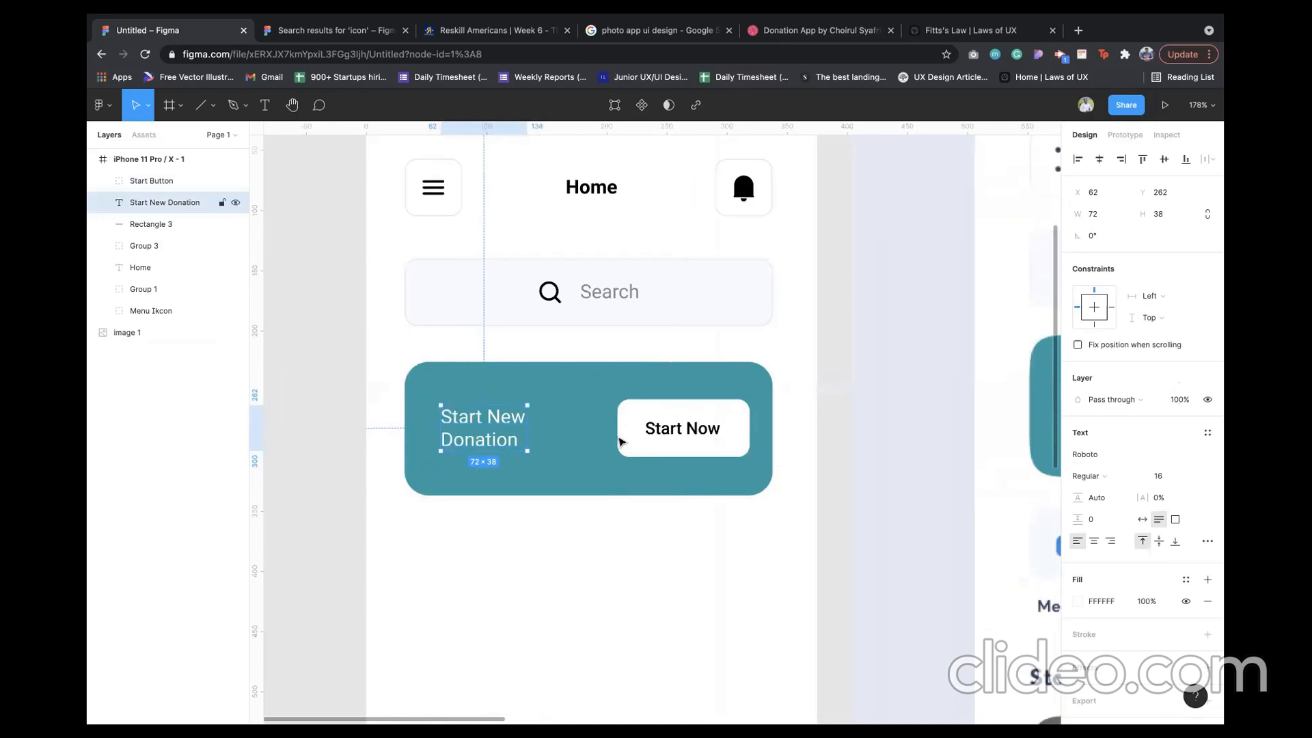
{"action": "scroll", "coordinate": [705, 434], "scroll_direction": "right", "scroll_amount": 3}
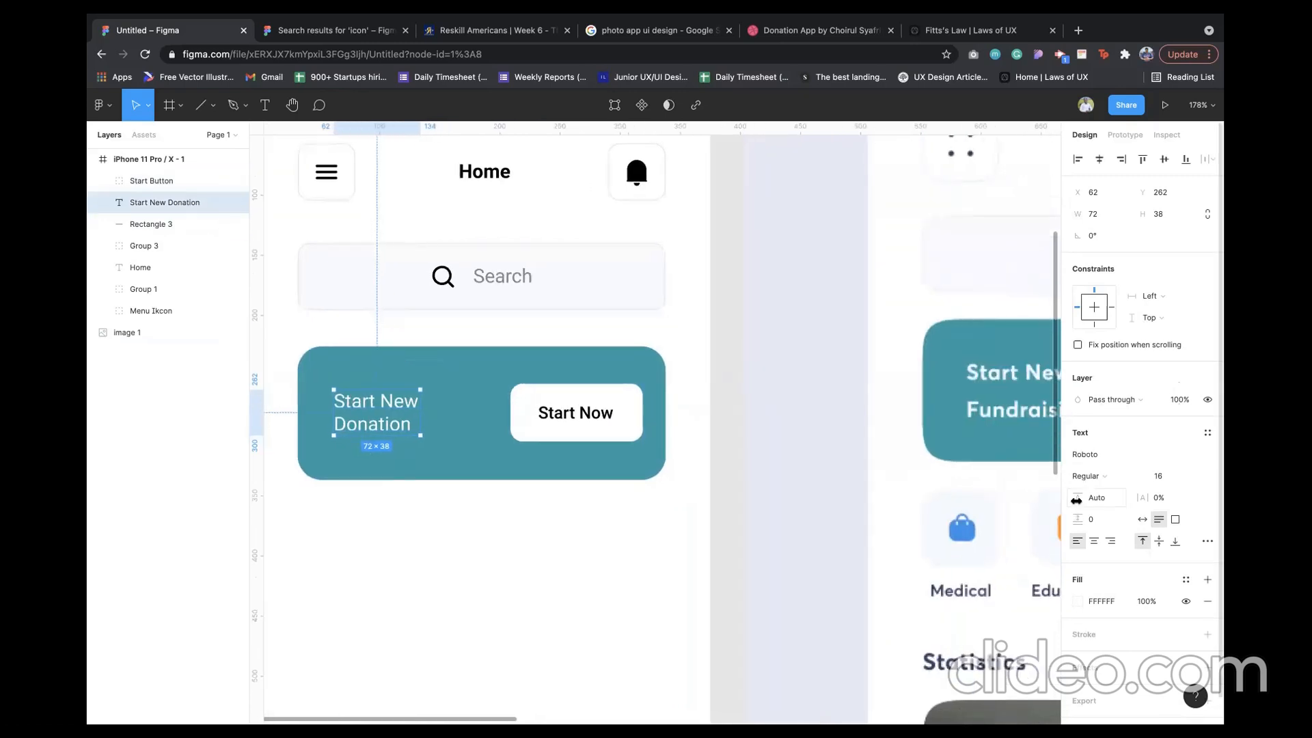
{"action": "left_click", "coordinate": [1102, 503]}
{"action": "type", "text": "24"}
{"action": "key", "text": "Return"}
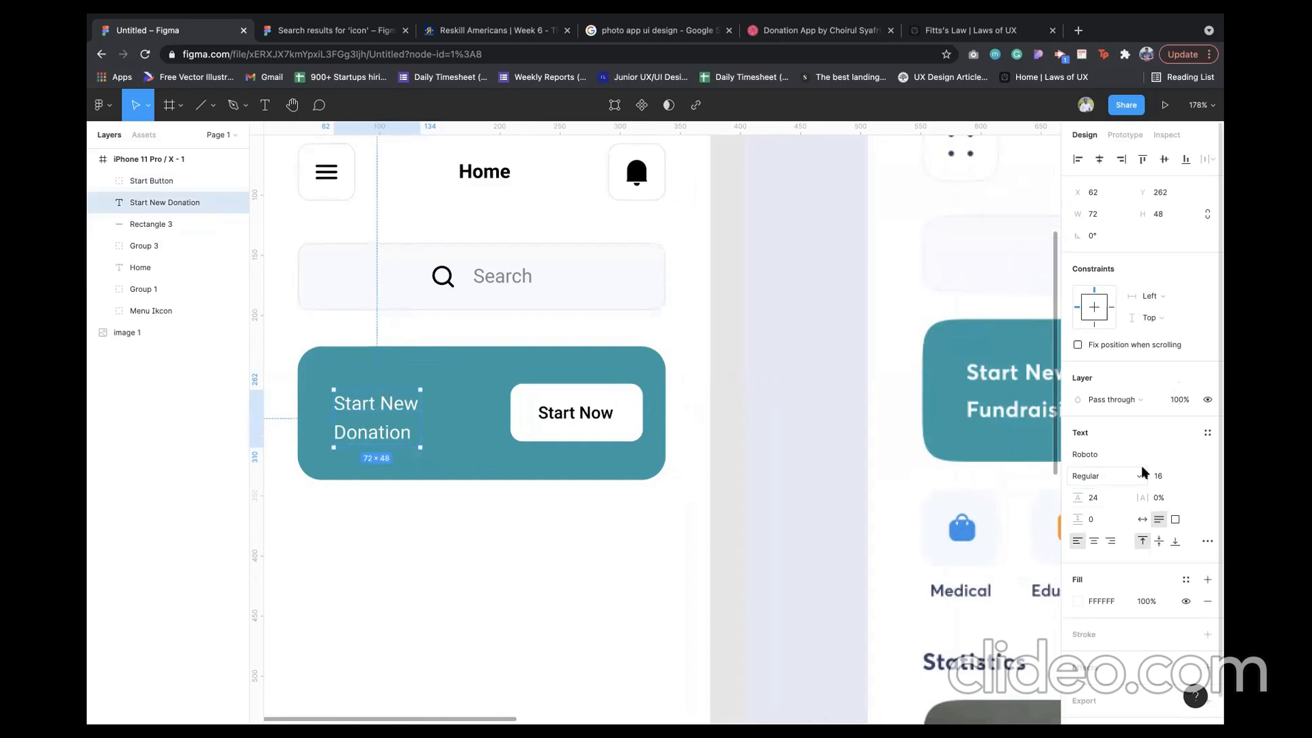
- Make the "Start New Donation" text Bold at font size 18
{"action": "left_click", "coordinate": [1121, 475]}
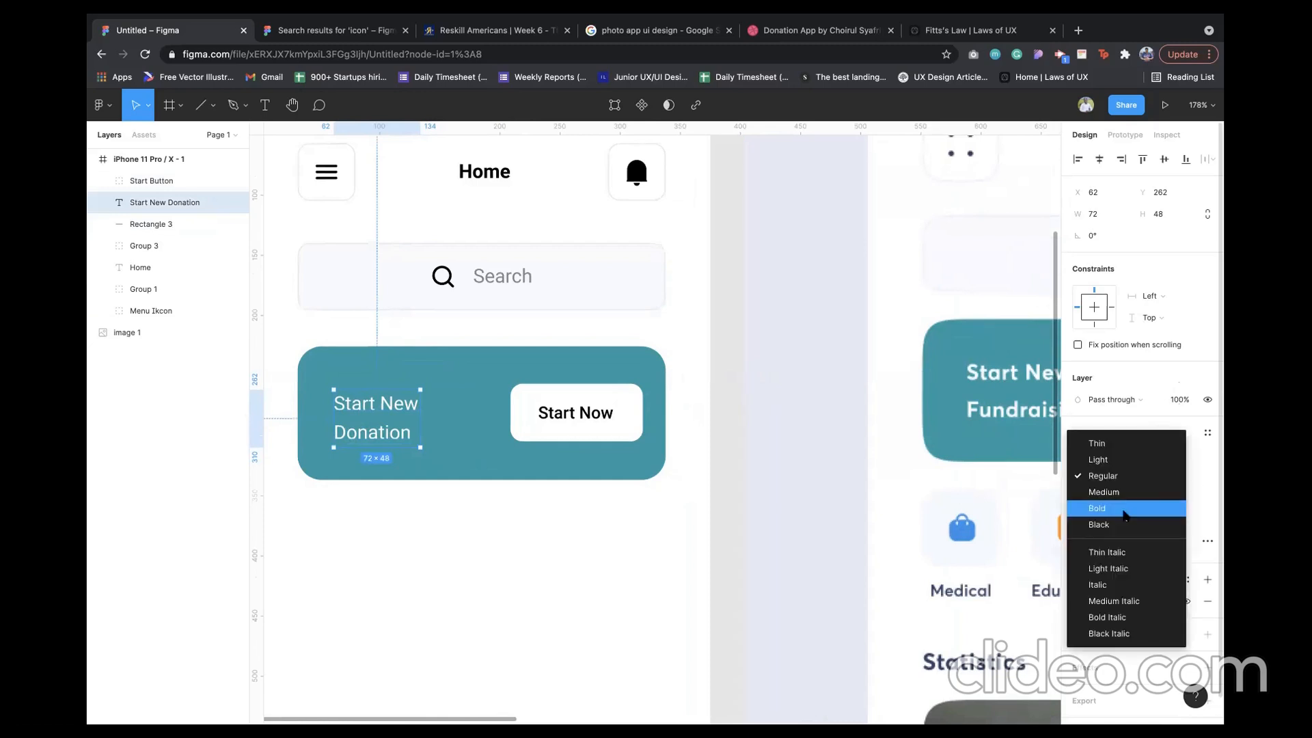
{"action": "left_click", "coordinate": [1124, 509]}
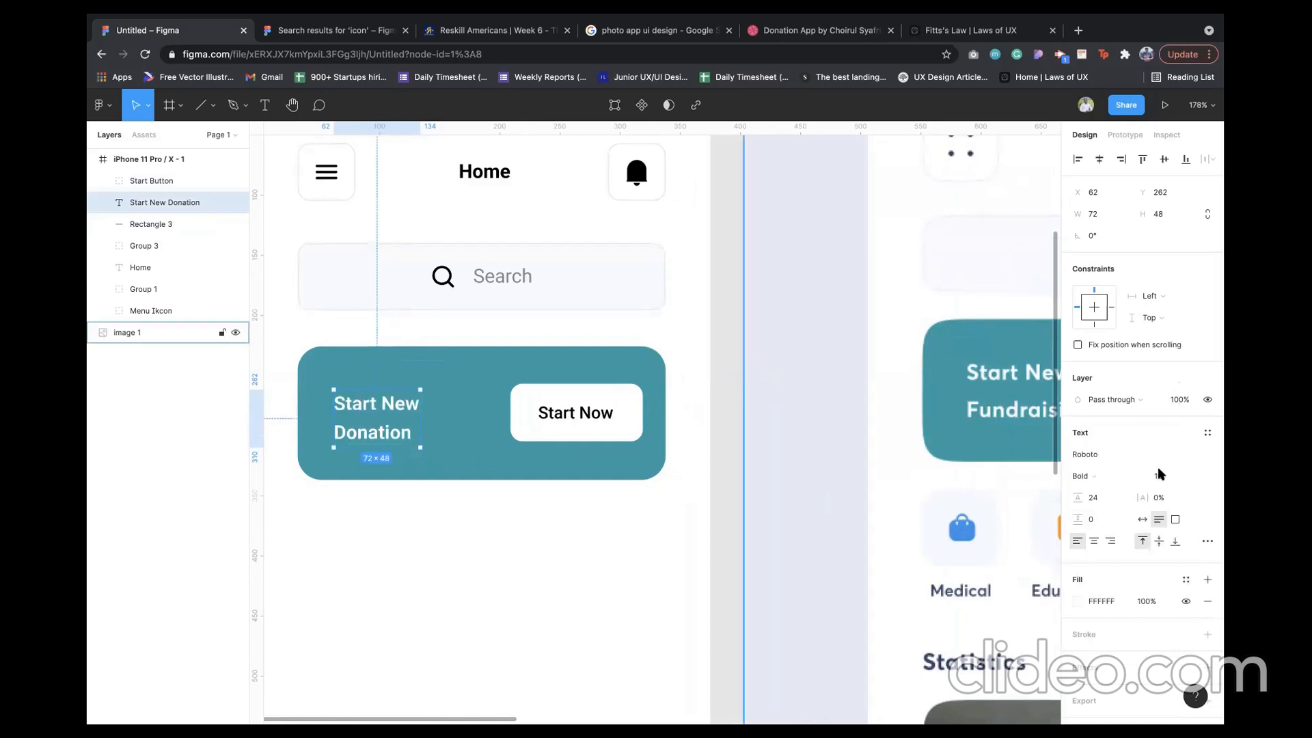
{"action": "left_click", "coordinate": [1180, 478]}
{"action": "type", "text": "1"}
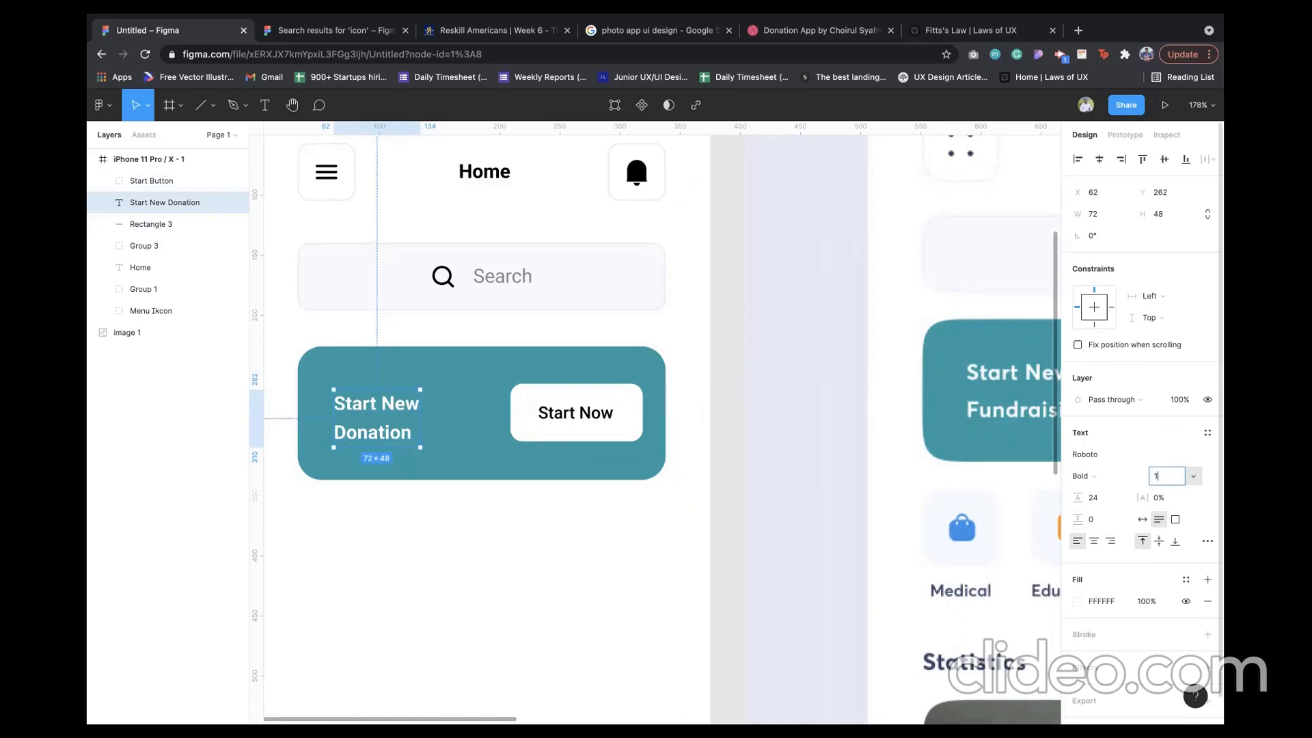
{"action": "key", "text": "Return"}
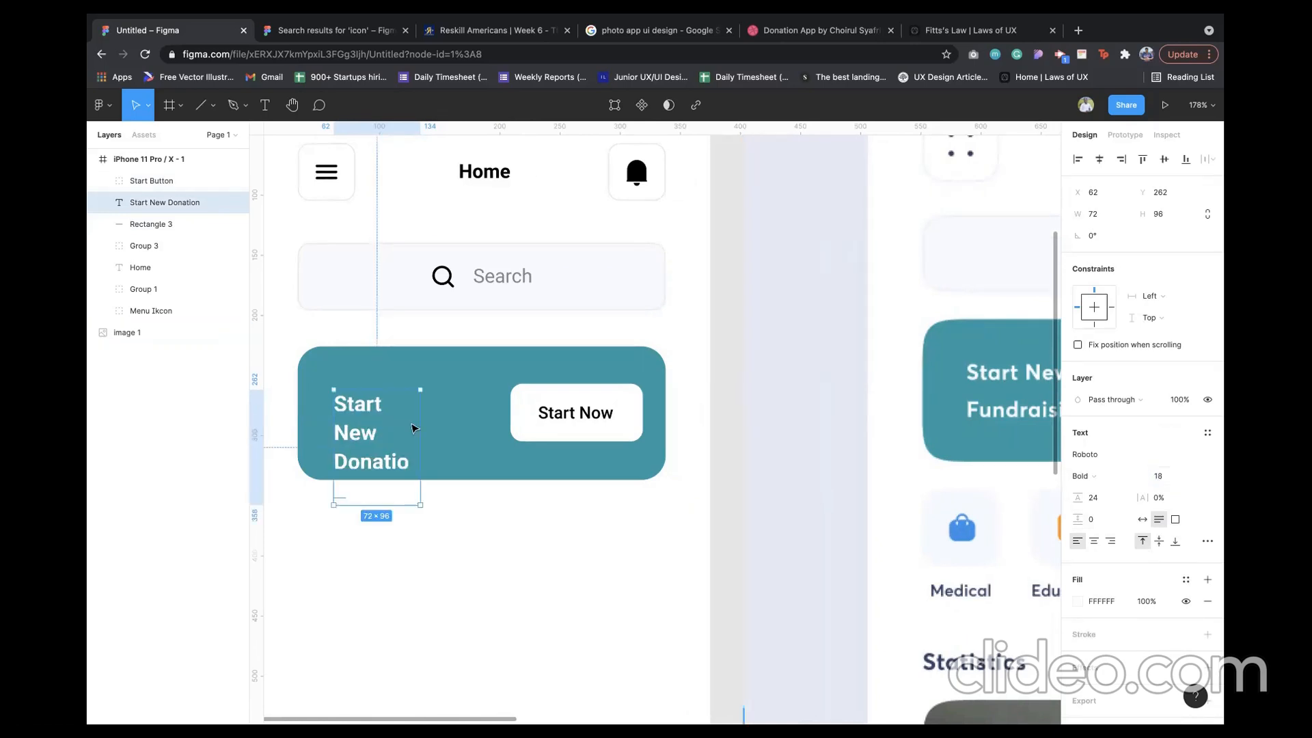
- Widen the "Start New Donation" text box to about 85 so that its text fits on two lines
{"action": "left_click_drag", "start_coordinate": [422, 435], "coordinate": [435, 436]}
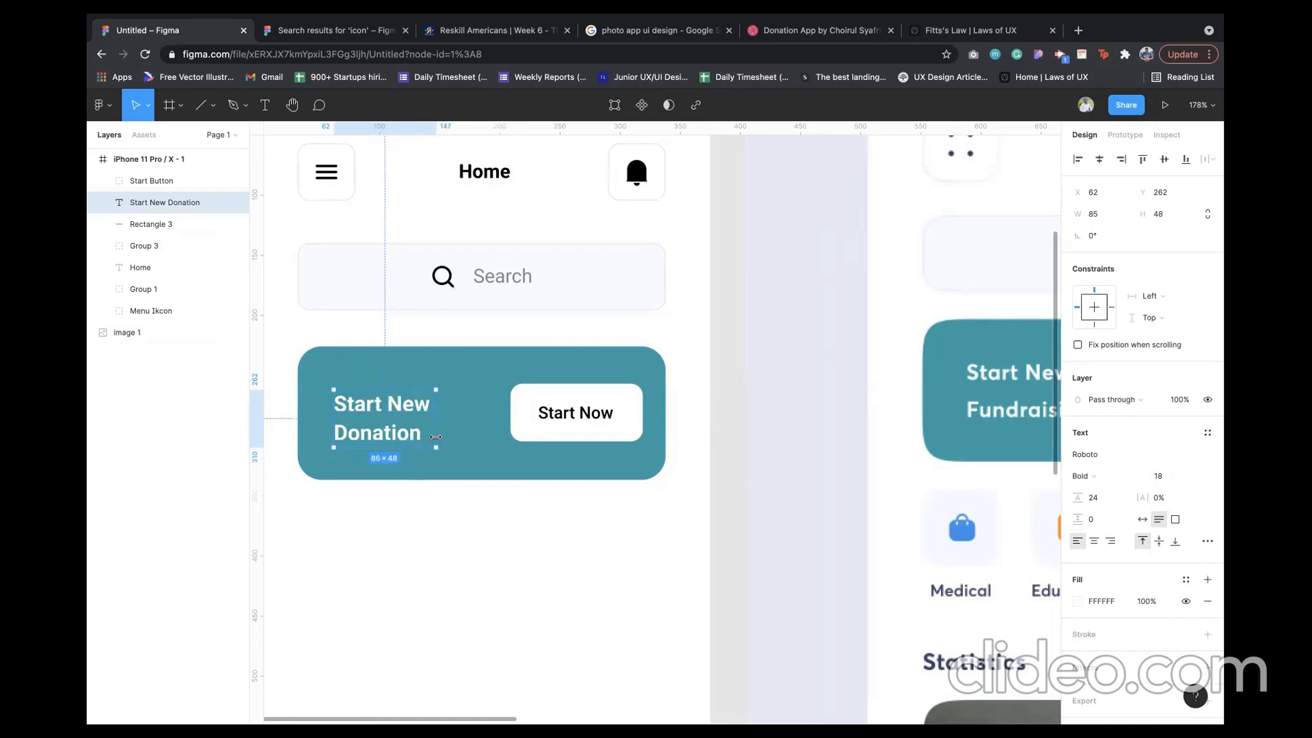
{"action": "left_click", "coordinate": [475, 390], "text": "shift"}
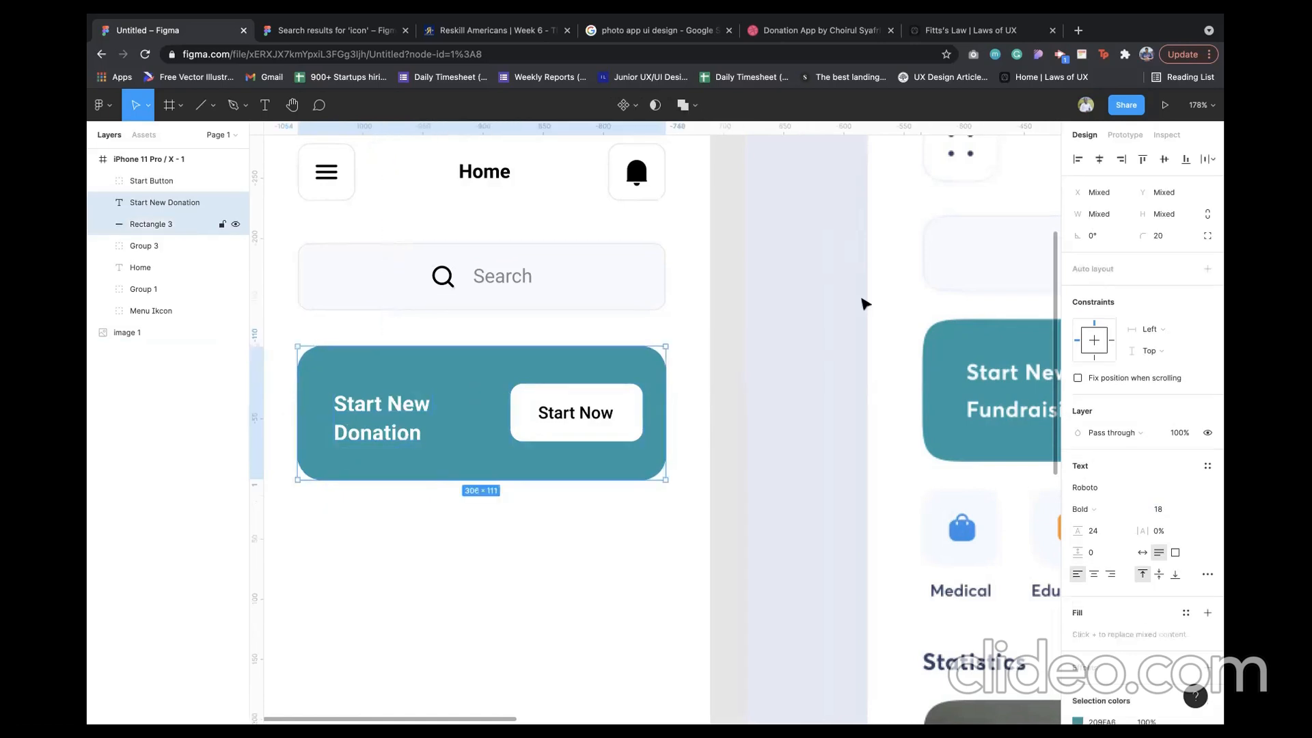
{"action": "left_click", "coordinate": [386, 423]}
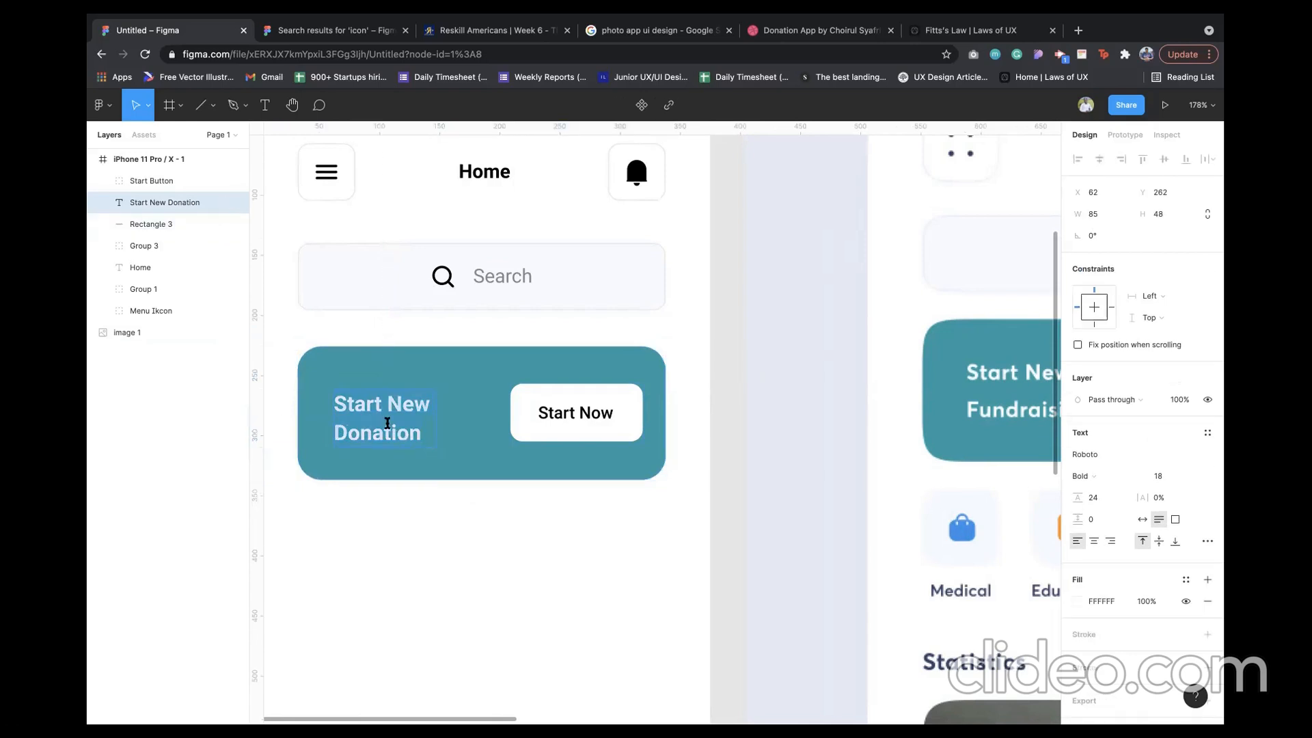
- Align the "Start New Donation" text to the vertical centre of the teal banner rectangle
{"action": "left_click", "coordinate": [486, 374], "text": "shift"}
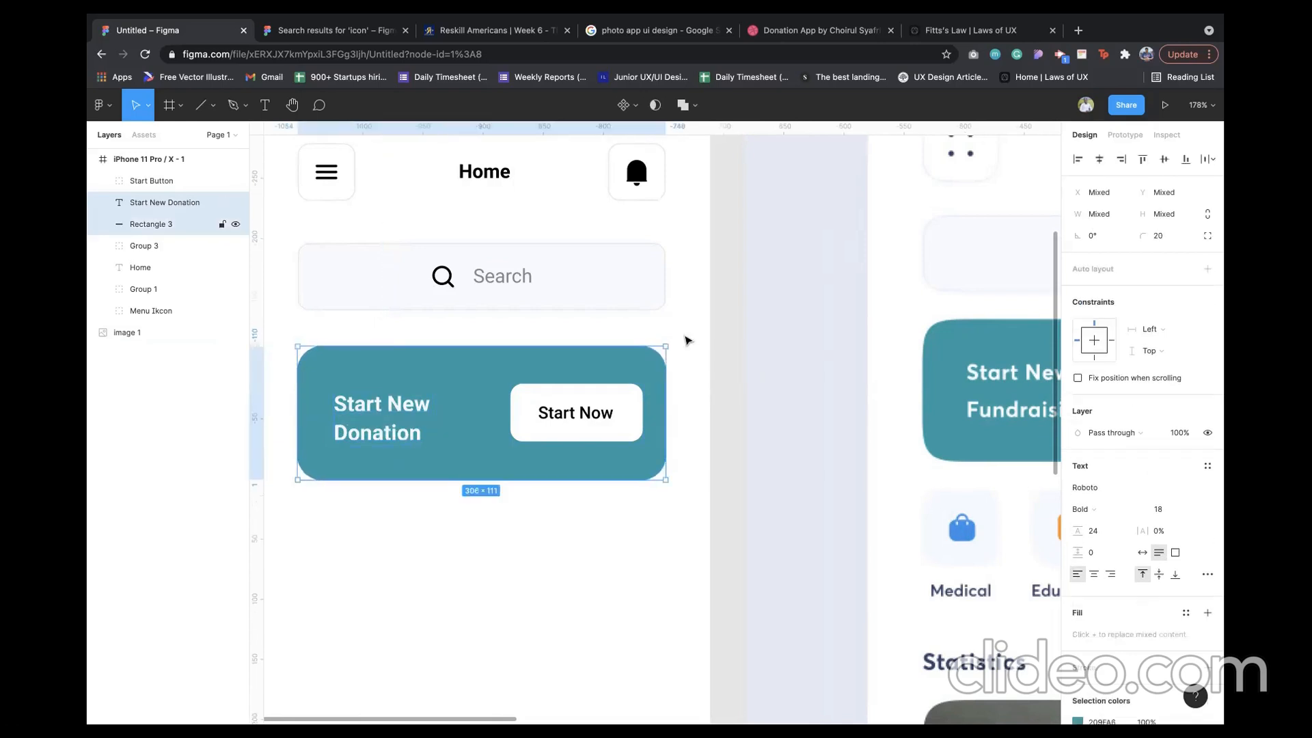
{"action": "left_click", "coordinate": [1165, 164]}
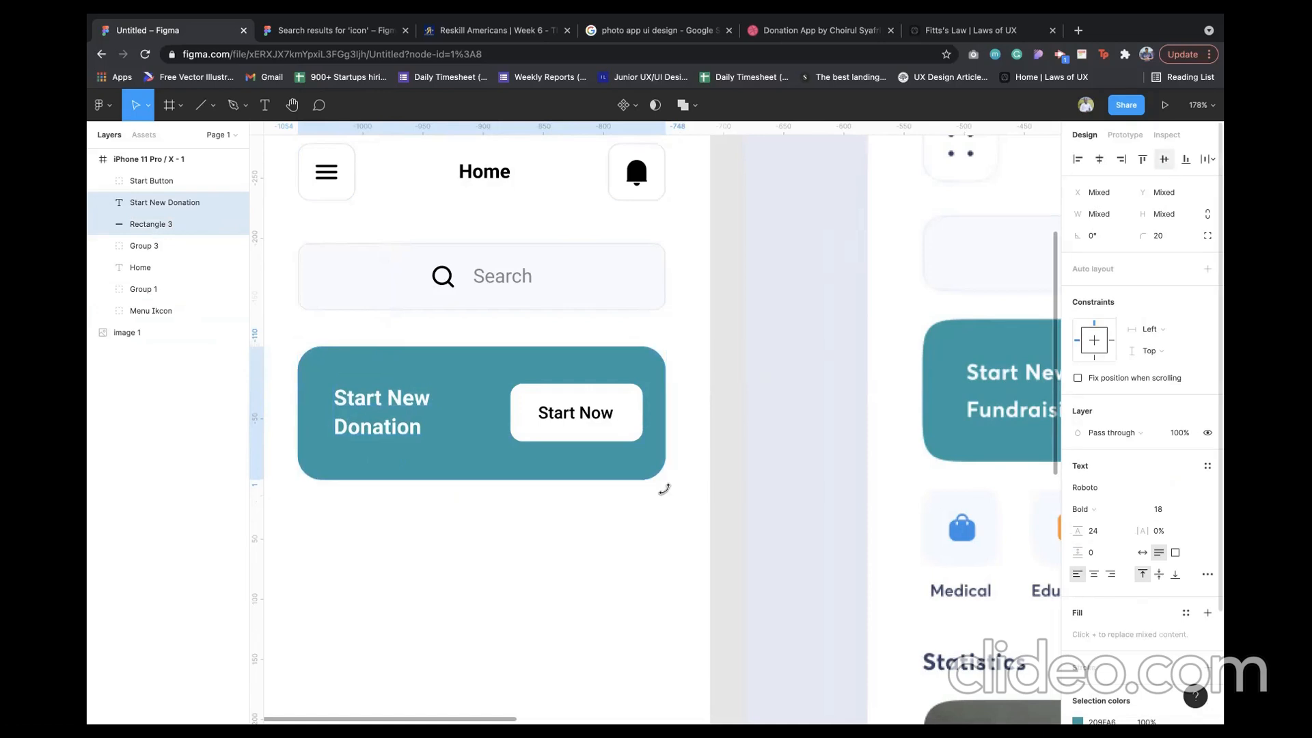
{"action": "left_click", "coordinate": [476, 543]}
- Group the menu icon, the "Home" title and the notification bell into one header group
{"action": "scroll", "coordinate": [476, 543], "scroll_direction": "down", "scroll_amount": 4}
{"action": "scroll", "coordinate": [476, 543], "scroll_direction": "left", "scroll_amount": 1}
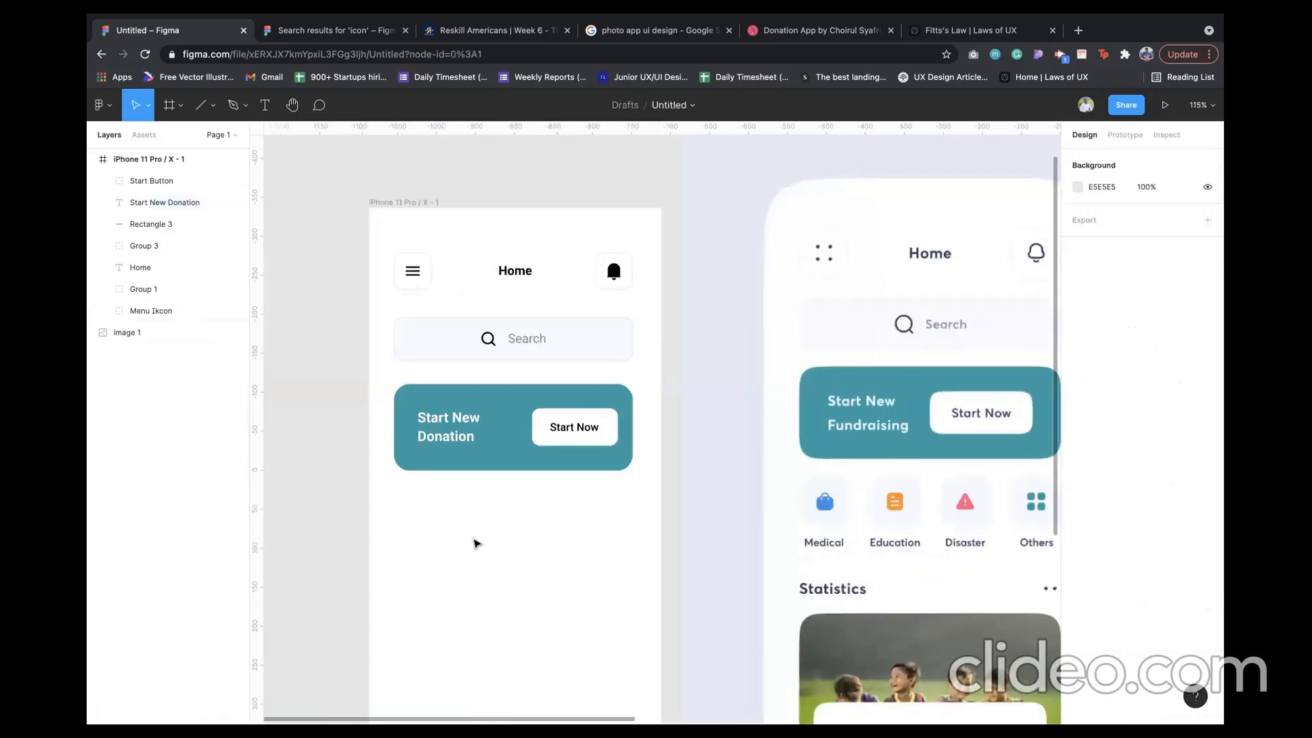
{"action": "scroll", "coordinate": [476, 544], "scroll_direction": "left", "scroll_amount": 1}
{"action": "scroll", "coordinate": [552, 484], "scroll_direction": "right", "scroll_amount": 1}
{"action": "scroll", "coordinate": [552, 483], "scroll_direction": "down", "scroll_amount": 1}
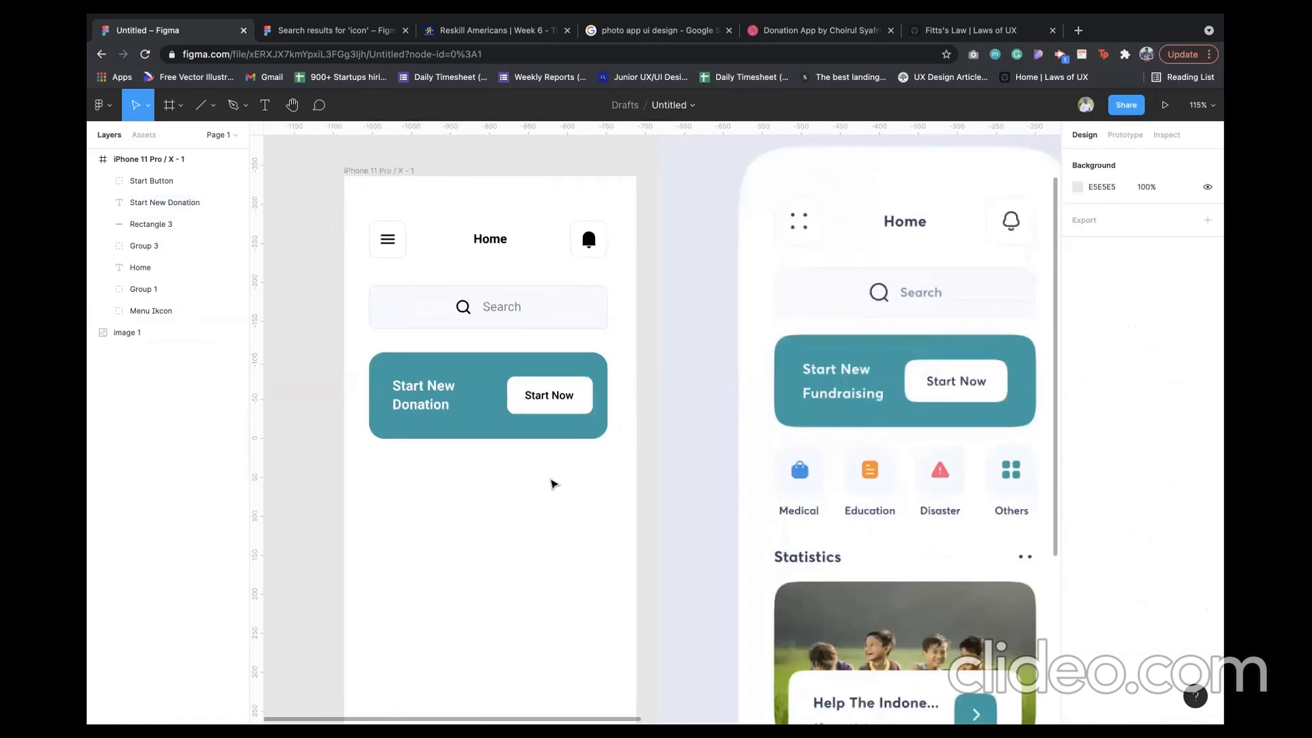
{"action": "scroll", "coordinate": [553, 484], "scroll_direction": "left", "scroll_amount": 2}
{"action": "scroll", "coordinate": [489, 418], "scroll_direction": "up", "scroll_amount": 1}
{"action": "scroll", "coordinate": [505, 355], "scroll_direction": "left", "scroll_amount": 1}
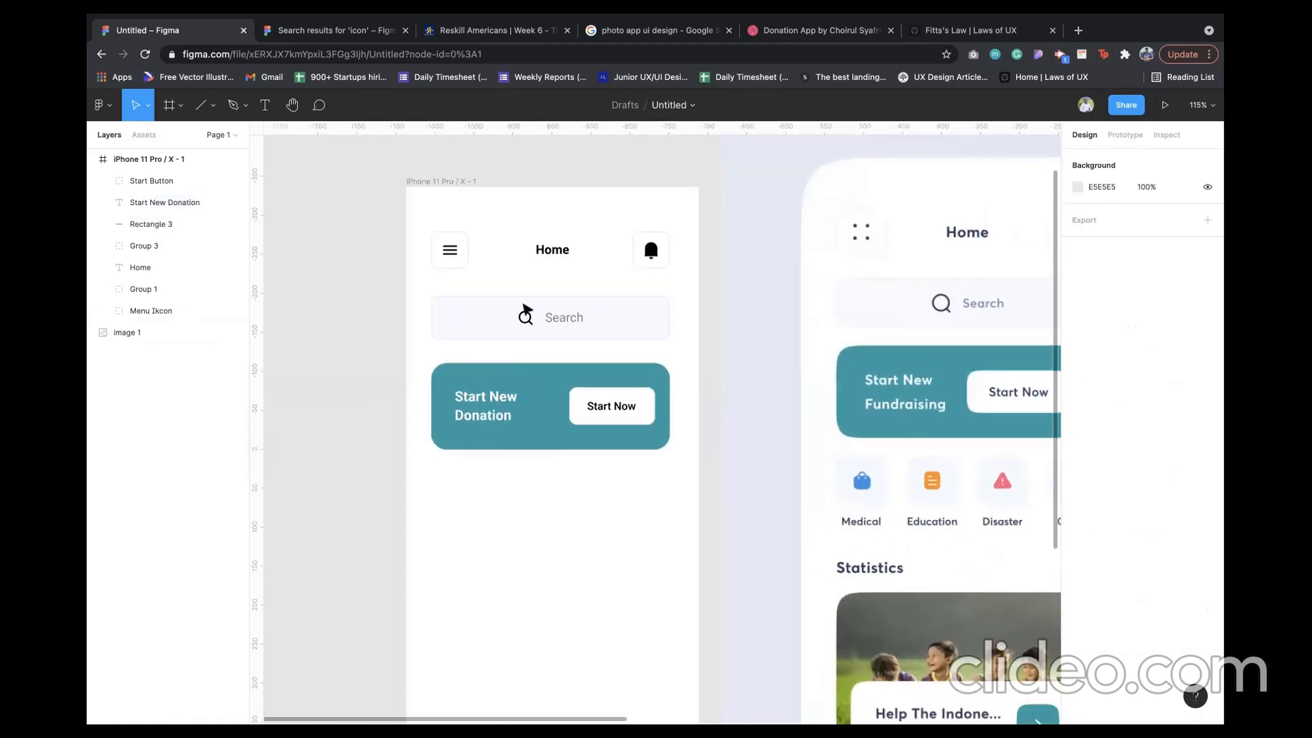
{"action": "left_click", "coordinate": [454, 258]}
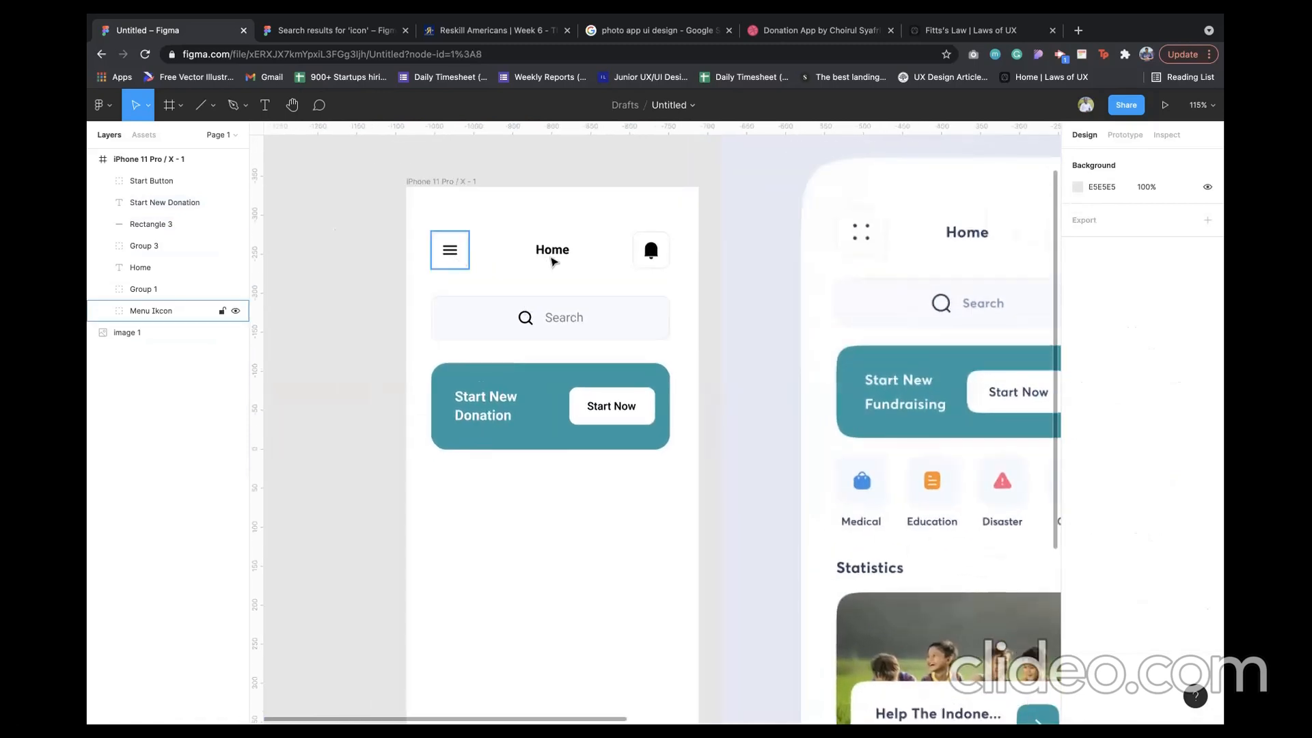
{"action": "left_click", "coordinate": [553, 261], "text": "shift"}
{"action": "left_click", "coordinate": [651, 253], "text": "shift"}
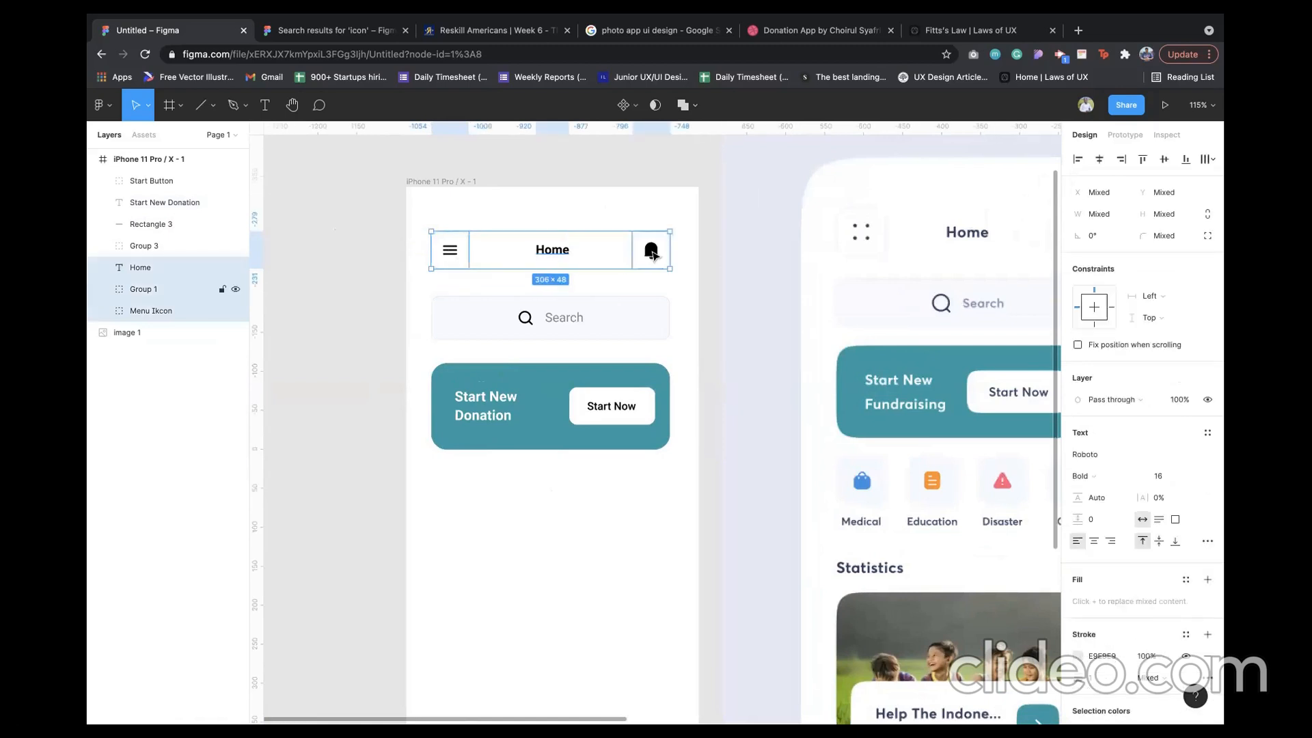
{"action": "key", "text": "super+g"}
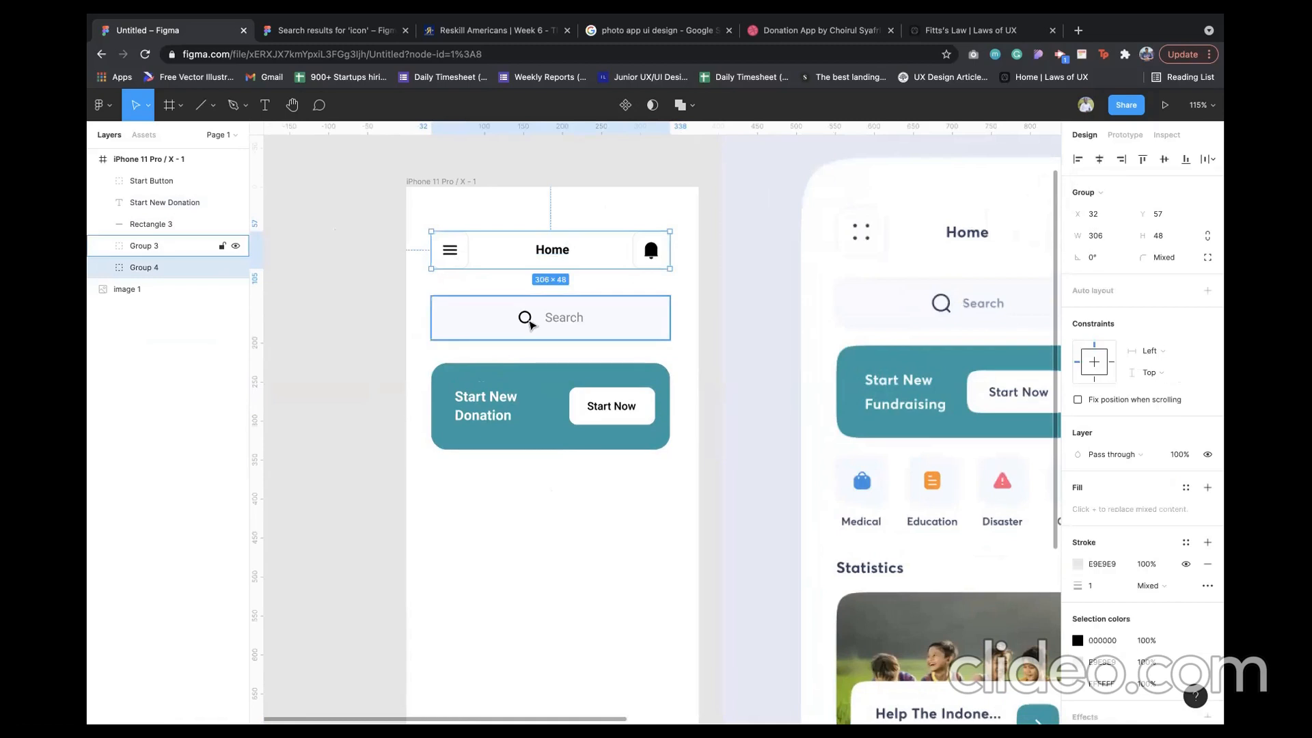
- Tidy up the header group, search bar and banner rectangle into an evenly spaced vertical stack with a spacing of 24
{"action": "left_click", "coordinate": [530, 324], "text": "shift"}
{"action": "left_click", "coordinate": [535, 390], "text": "shift"}
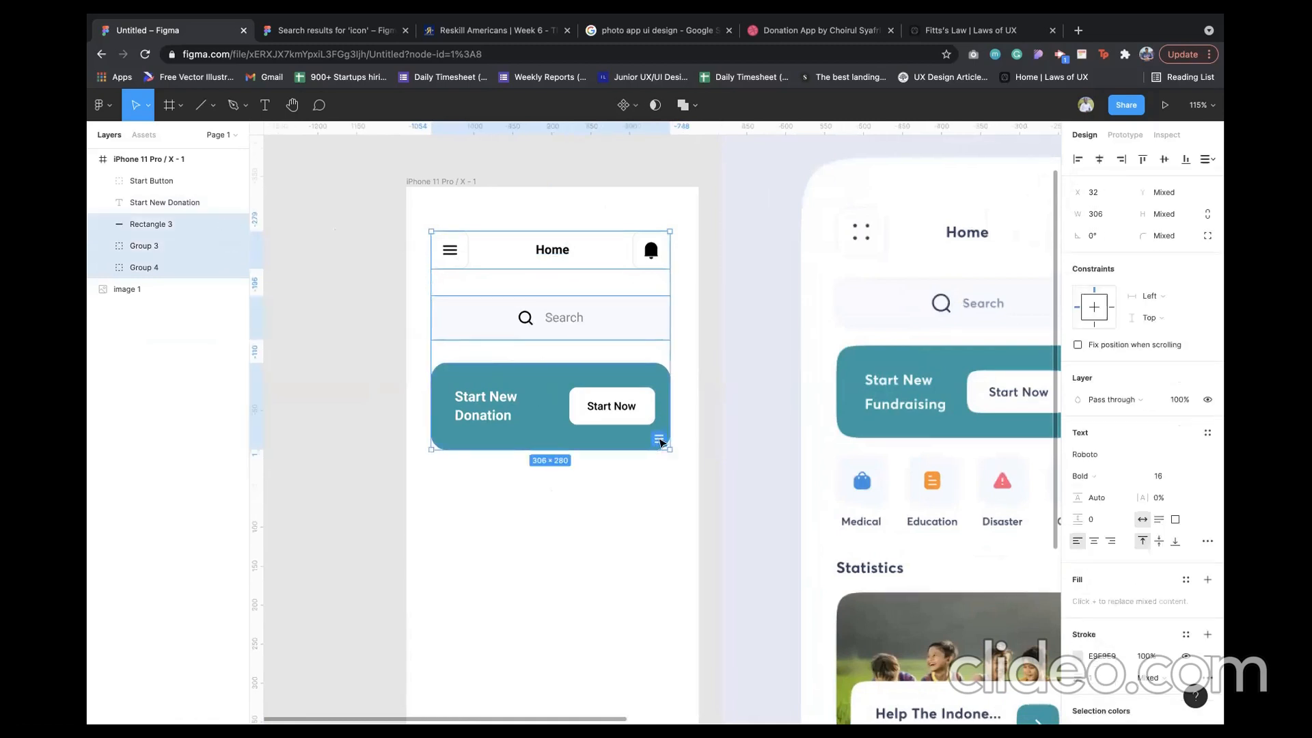
{"action": "scroll", "coordinate": [657, 443], "scroll_direction": "up", "scroll_amount": 3}
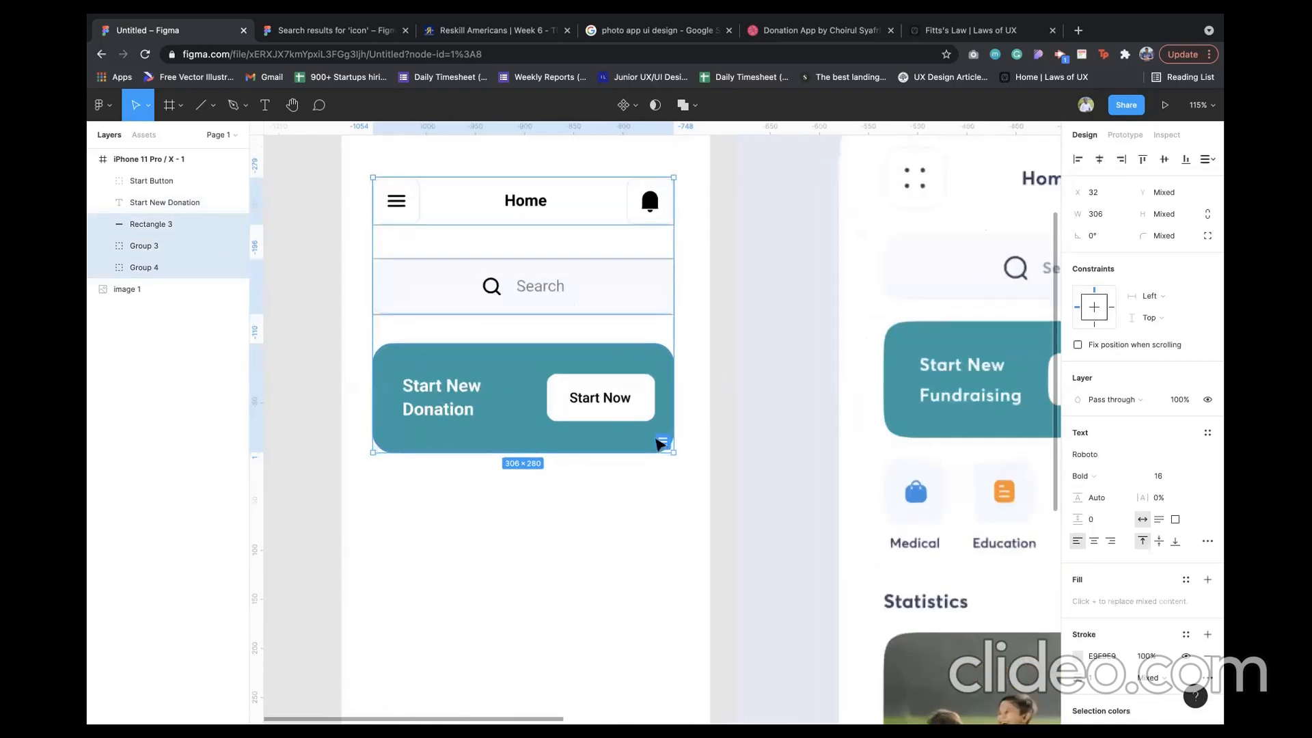
{"action": "scroll", "coordinate": [670, 446], "scroll_direction": "up", "scroll_amount": 2}
{"action": "scroll", "coordinate": [669, 446], "scroll_direction": "left", "scroll_amount": 2}
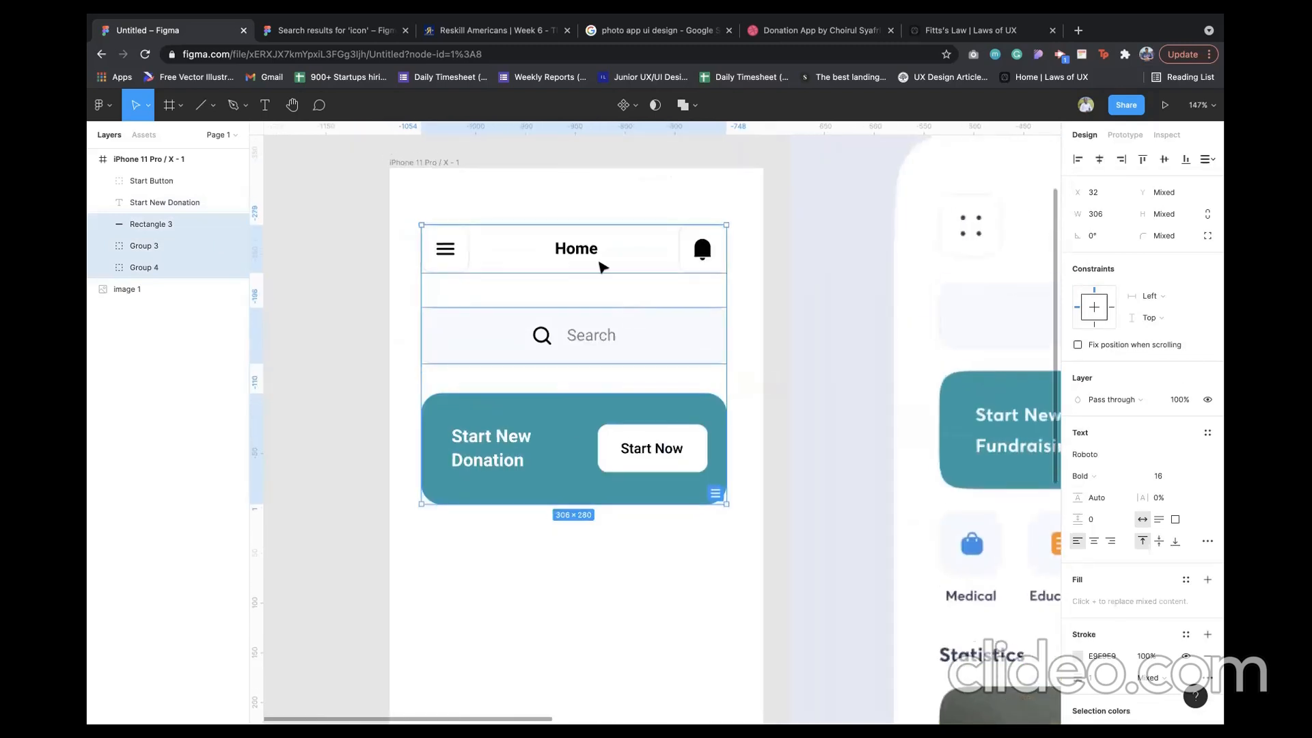
{"action": "left_click", "coordinate": [717, 497]}
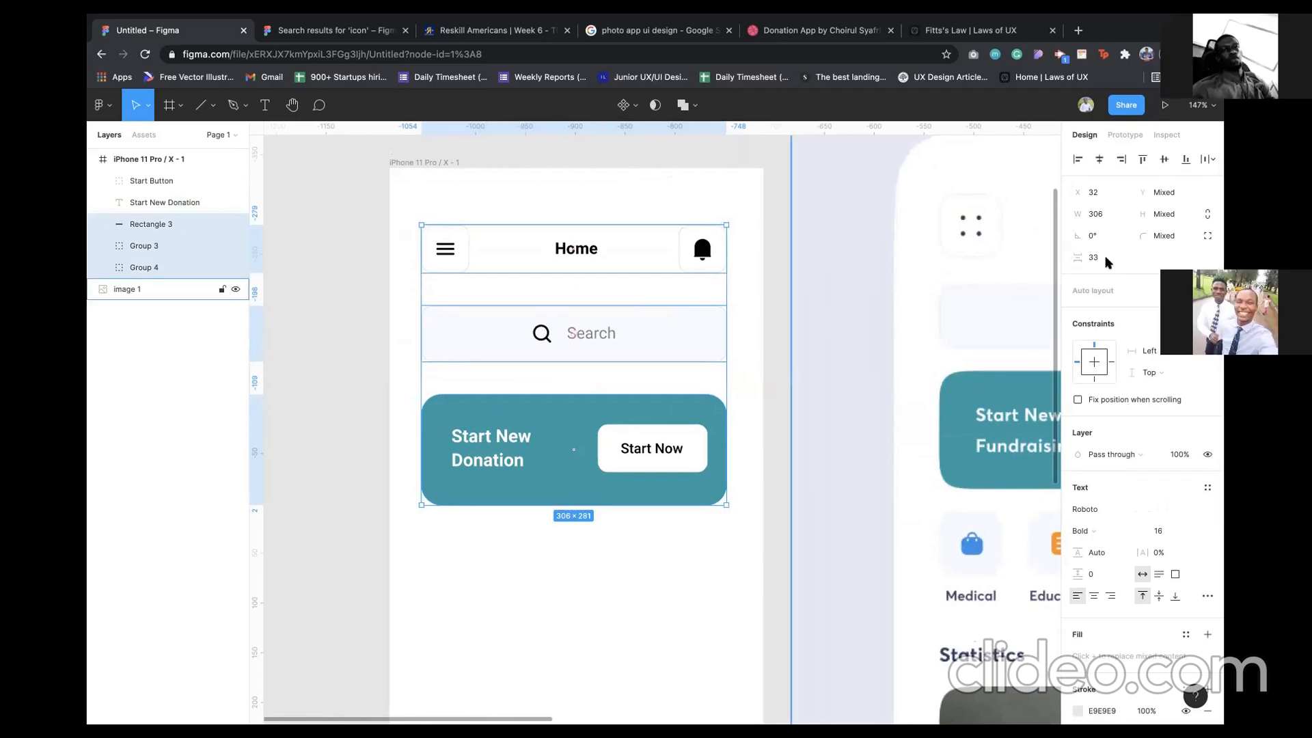
{"action": "left_click", "coordinate": [1107, 260]}
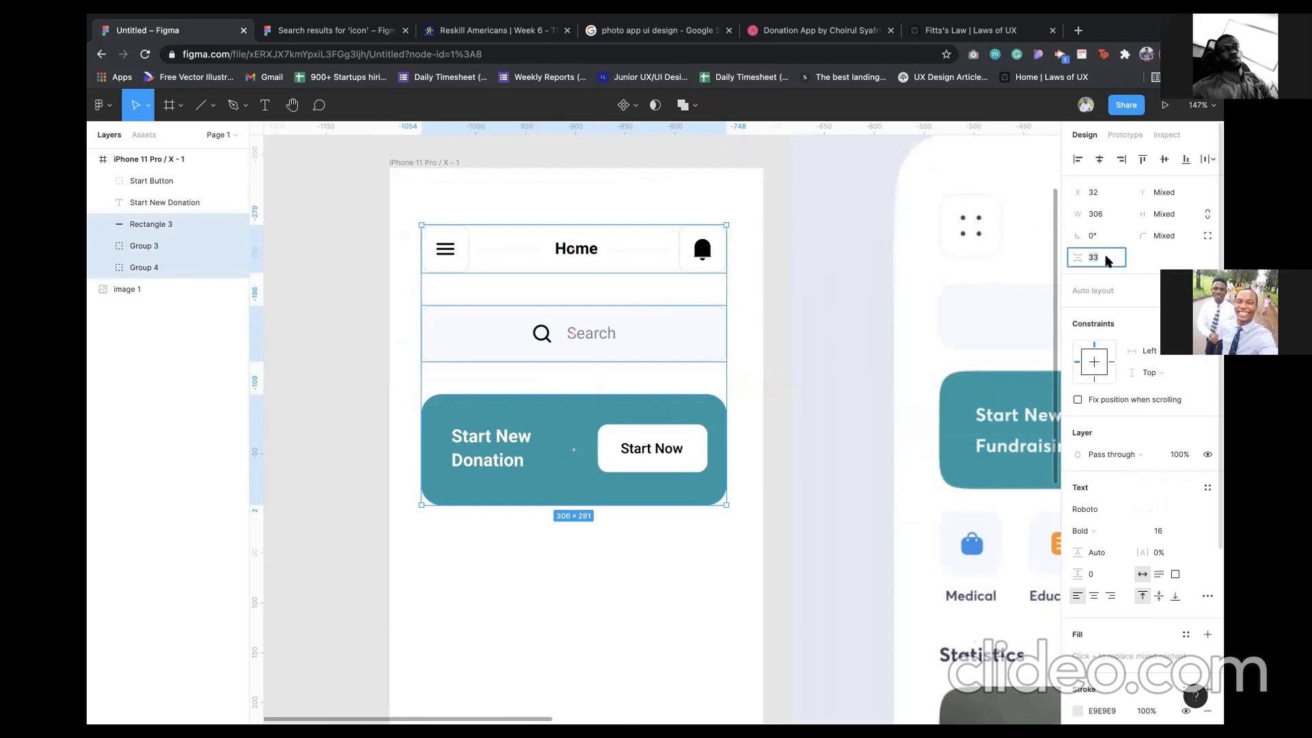
{"action": "type", "text": "24"}
{"action": "key", "text": "Return"}
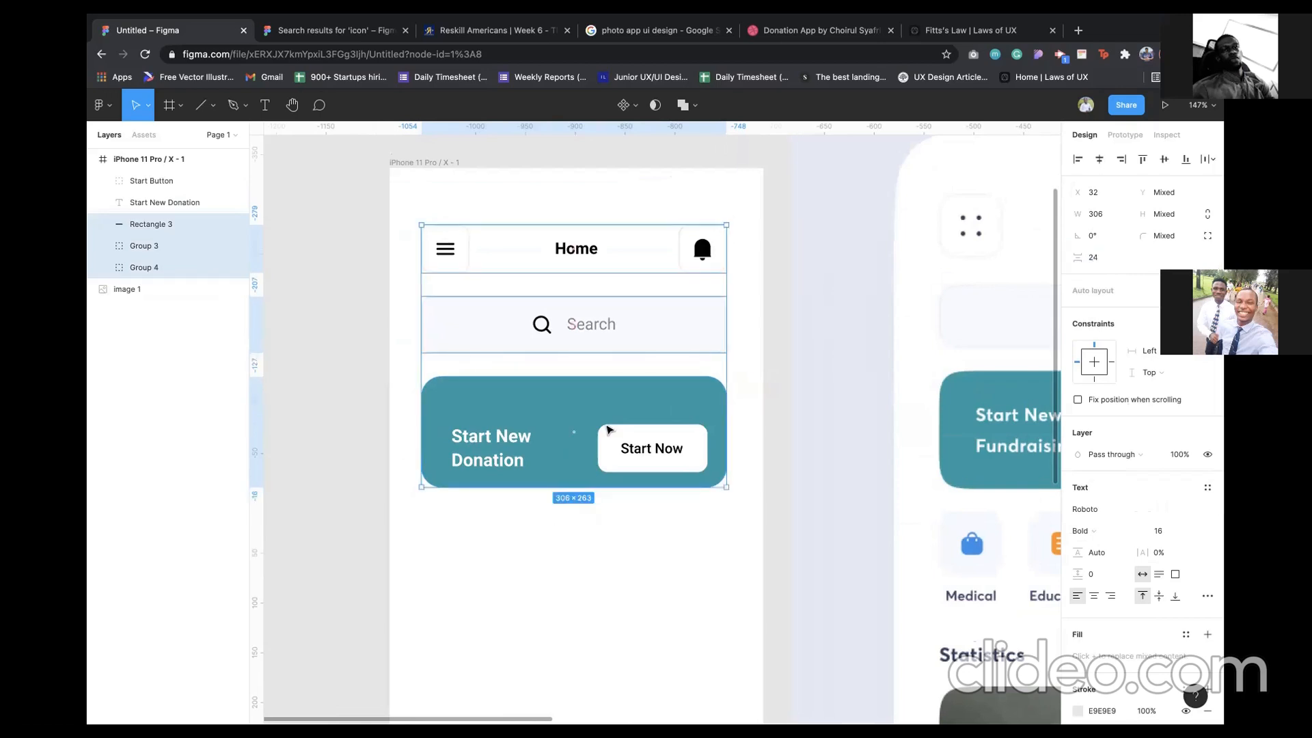
- Align the "Start New Donation" text and Start Button to the banner rectangle's vertical centre, and group all three
{"action": "scroll", "coordinate": [607, 429], "scroll_direction": "left", "scroll_amount": 3}
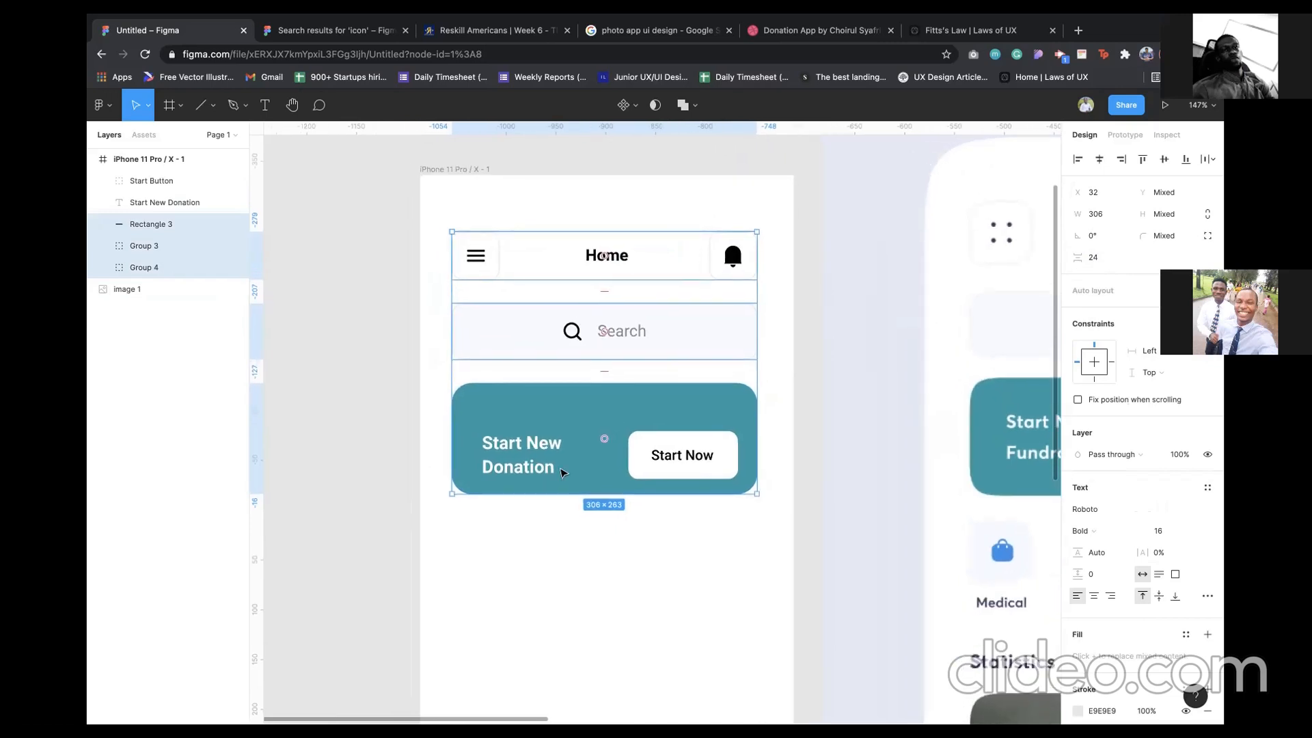
{"action": "left_click", "coordinate": [531, 460]}
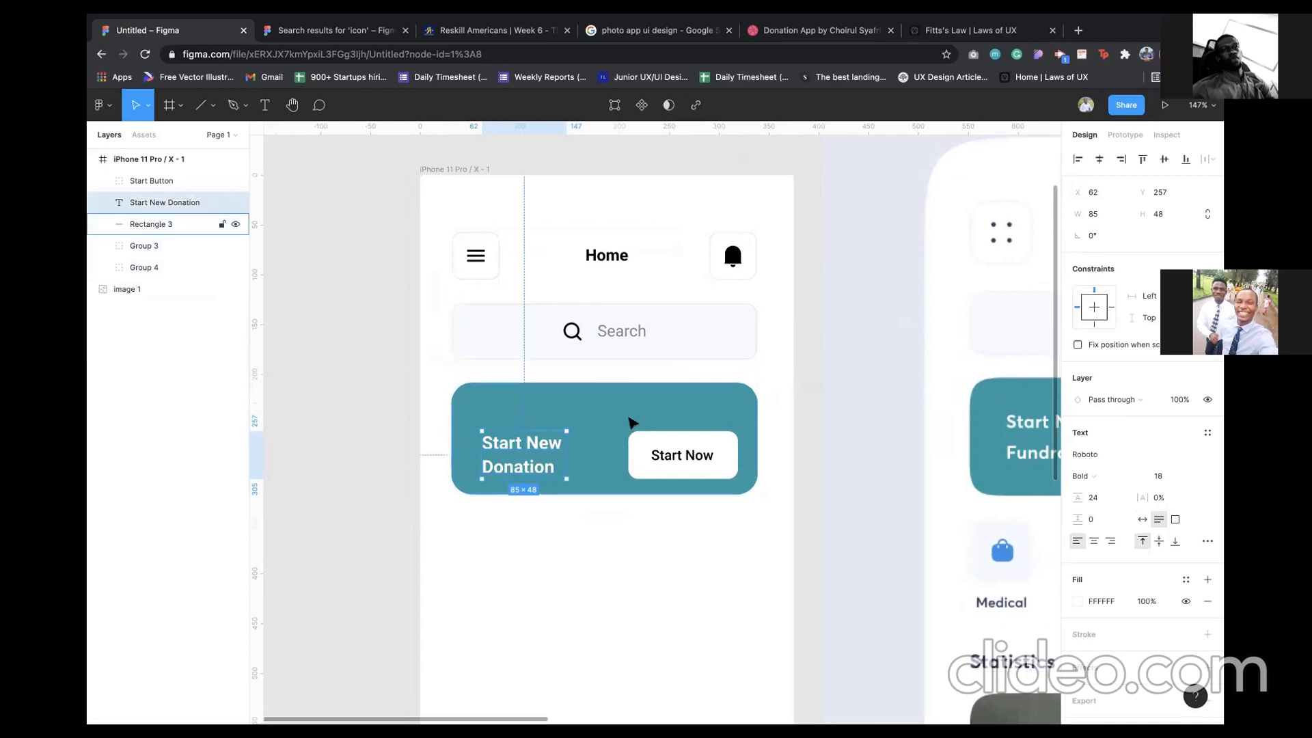
{"action": "left_click", "coordinate": [147, 248]}
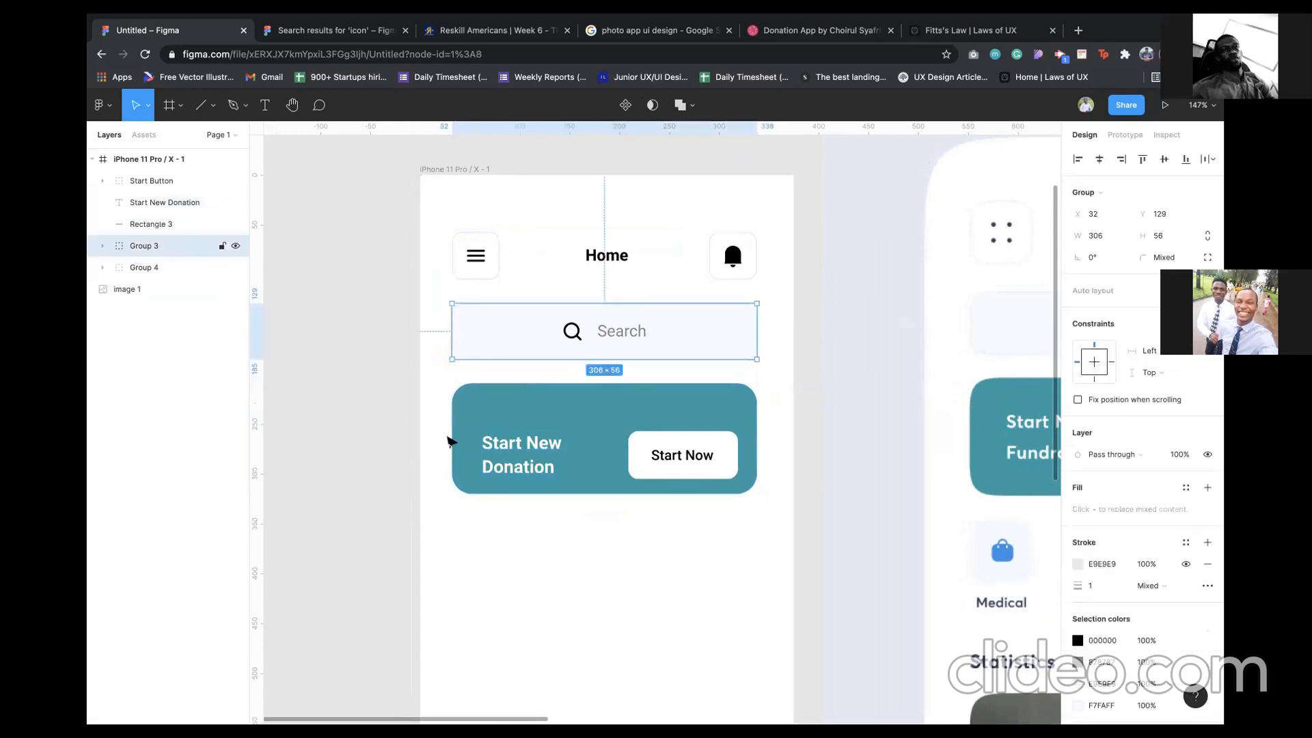
{"action": "left_click", "coordinate": [525, 468]}
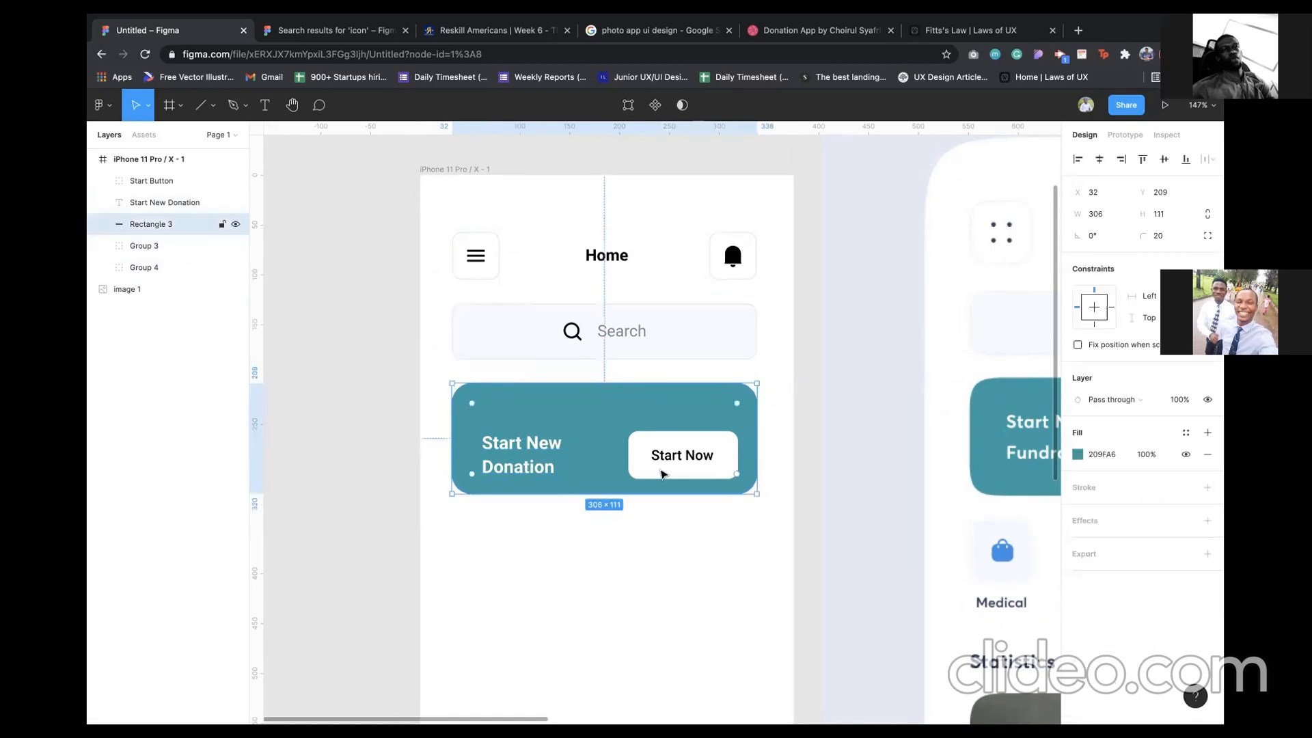
{"action": "left_click", "coordinate": [687, 471], "text": "shift"}
{"action": "left_click", "coordinate": [688, 470], "text": "shift"}
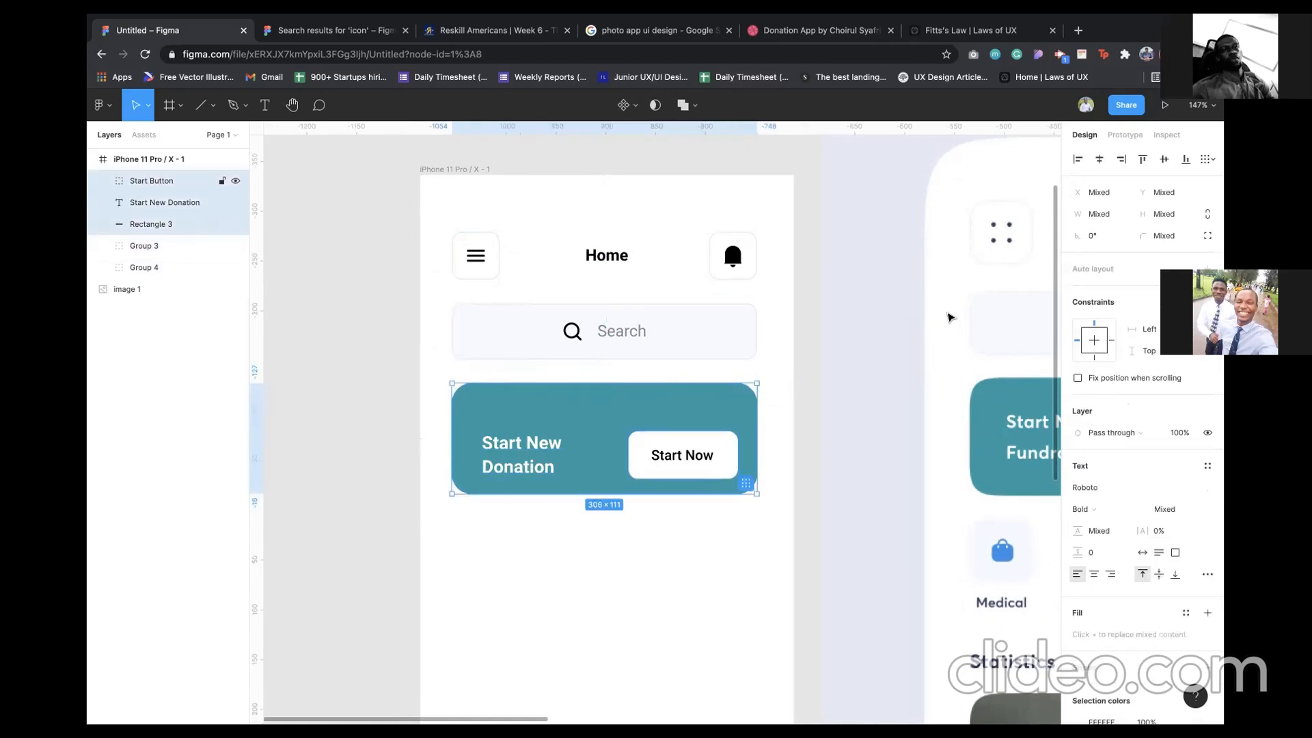
{"action": "left_click", "coordinate": [1161, 159]}
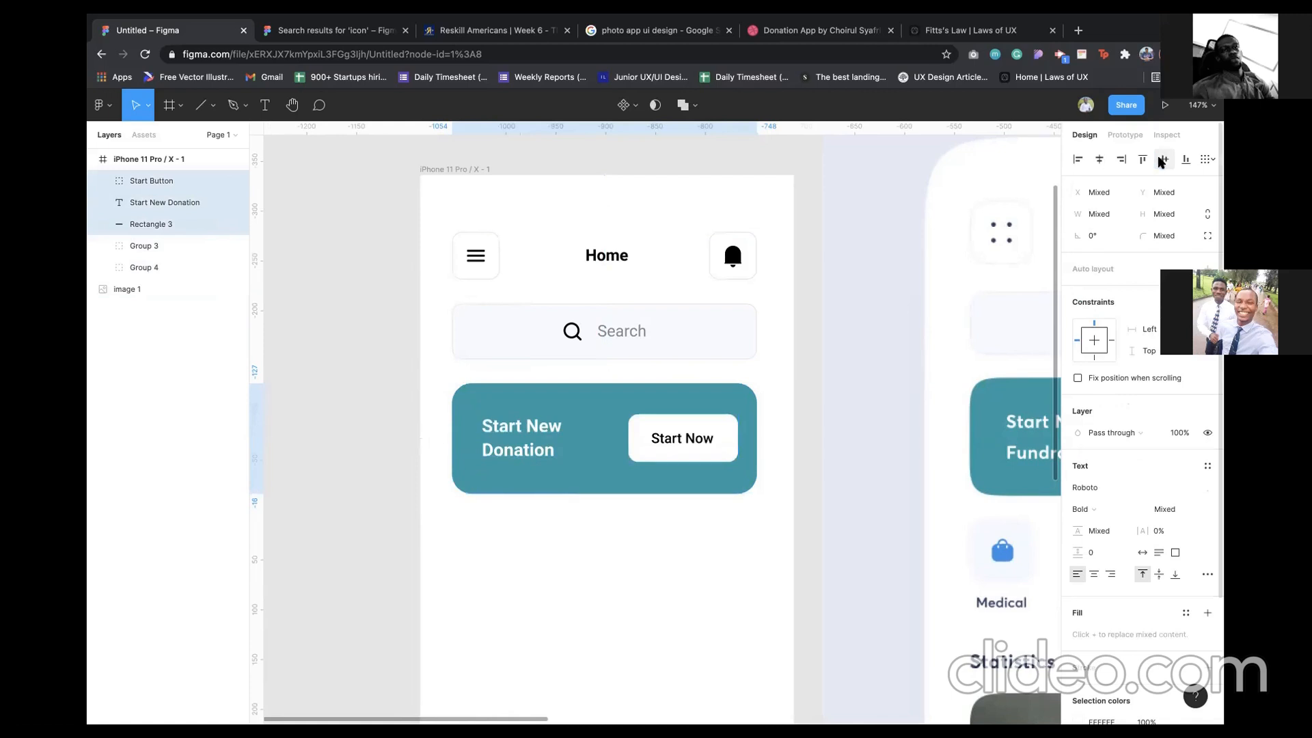
{"action": "key", "text": "super+g"}
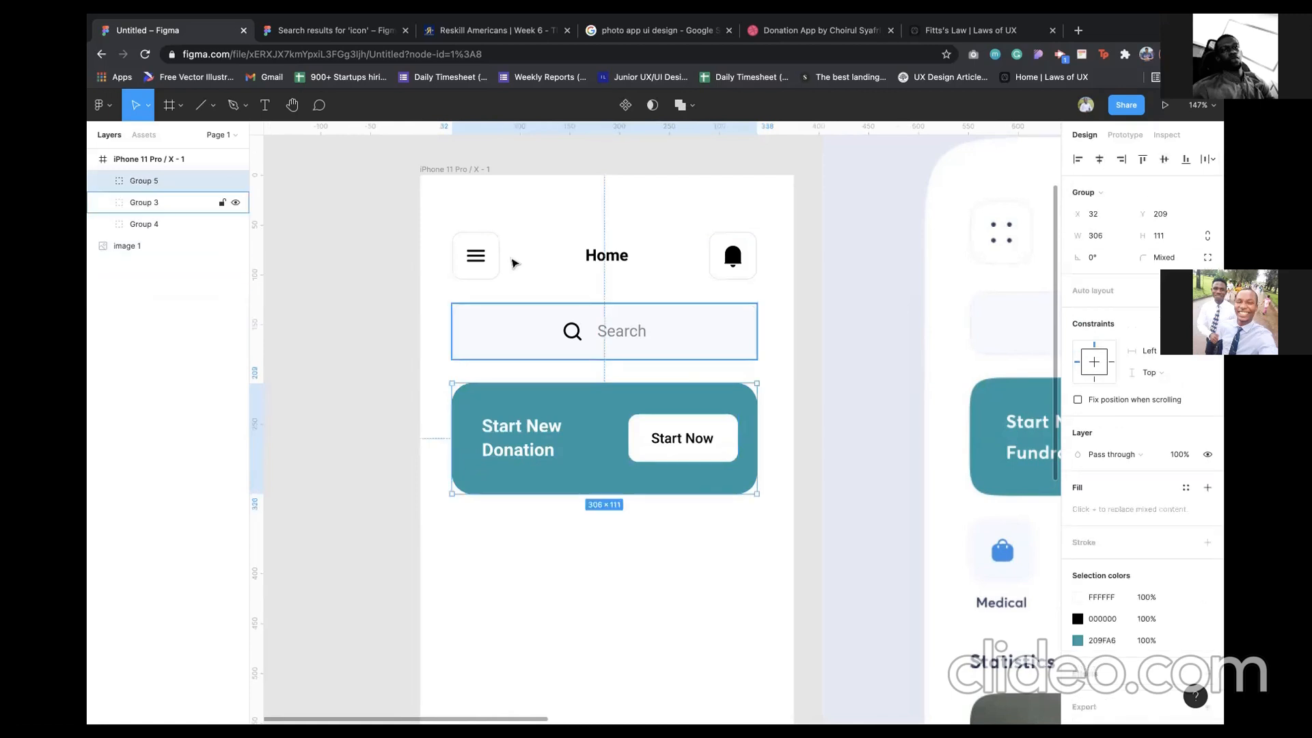
- Check the vertical spacing between the header, search bar and banner groups, and compare the screen with the reference design
{"action": "left_click", "coordinate": [525, 328], "text": "shift"}
{"action": "left_click", "coordinate": [495, 266], "text": "shift"}
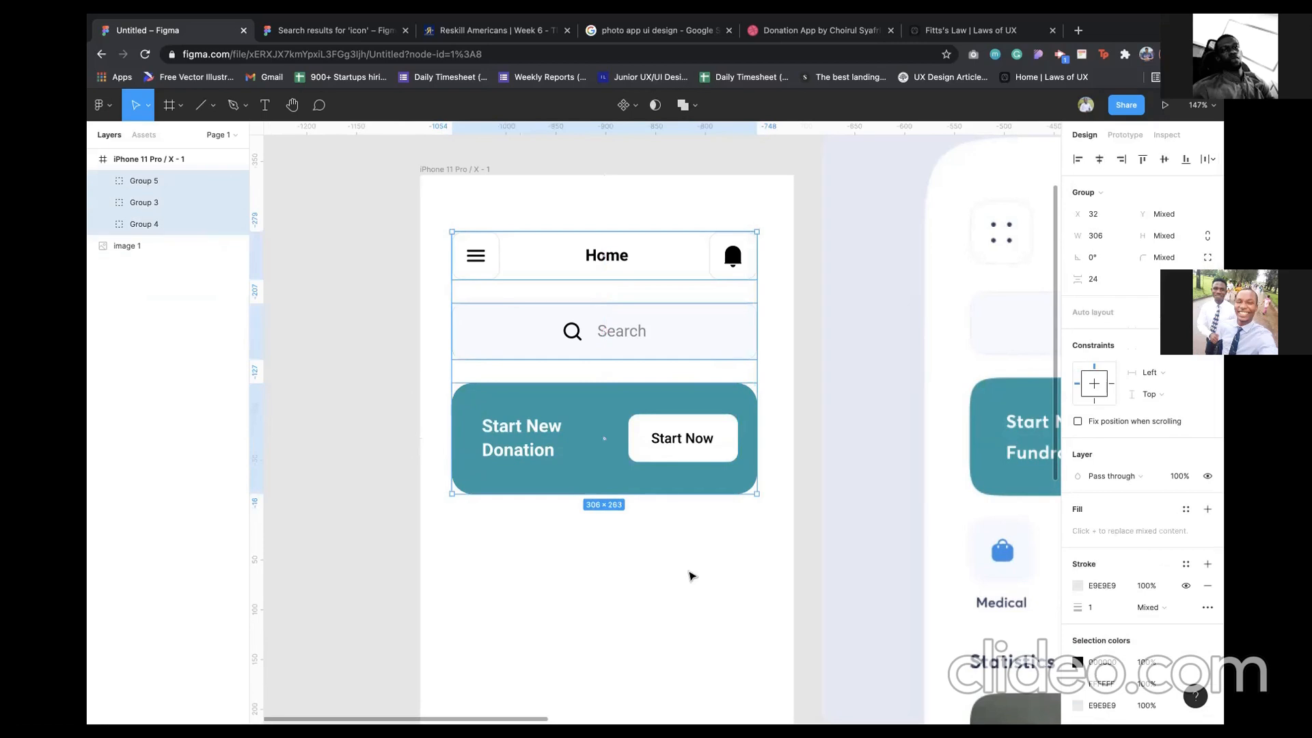
{"action": "left_click", "coordinate": [692, 576]}
{"action": "scroll", "coordinate": [690, 574], "scroll_direction": "down", "scroll_amount": 5}
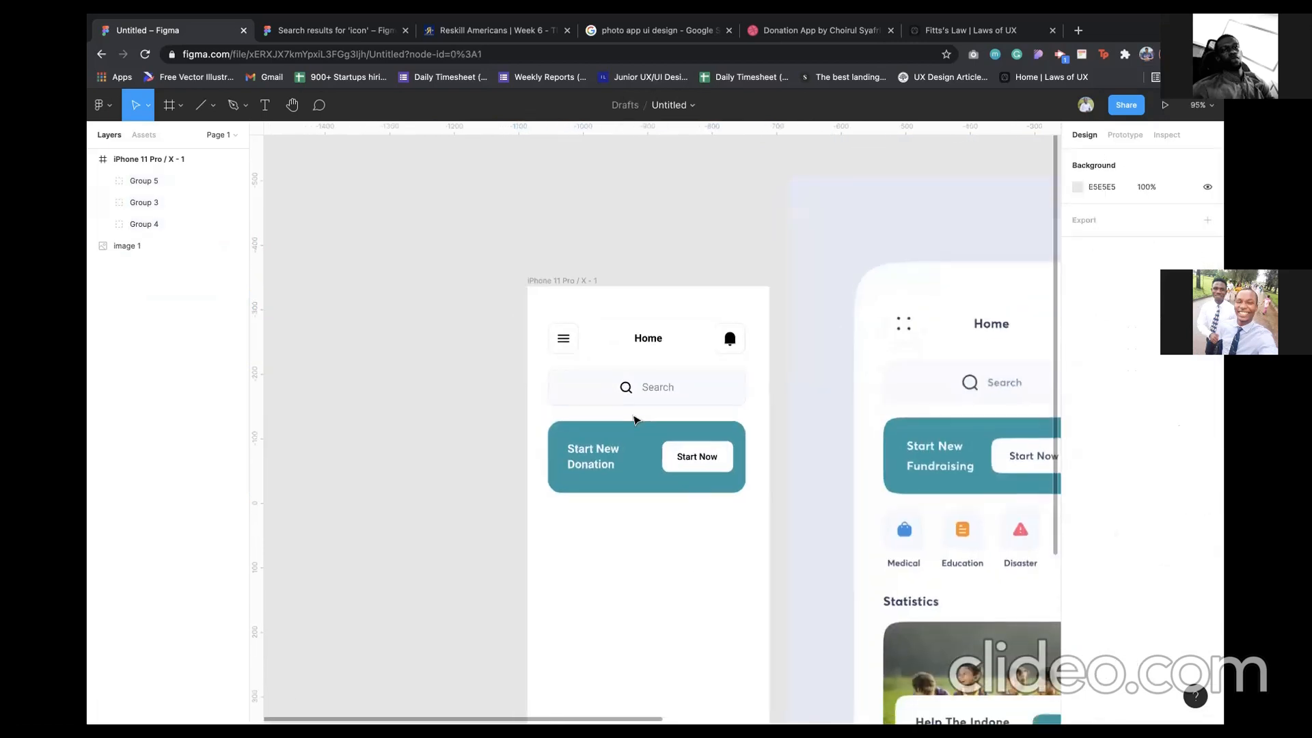
{"action": "scroll", "coordinate": [634, 419], "scroll_direction": "down", "scroll_amount": 5}
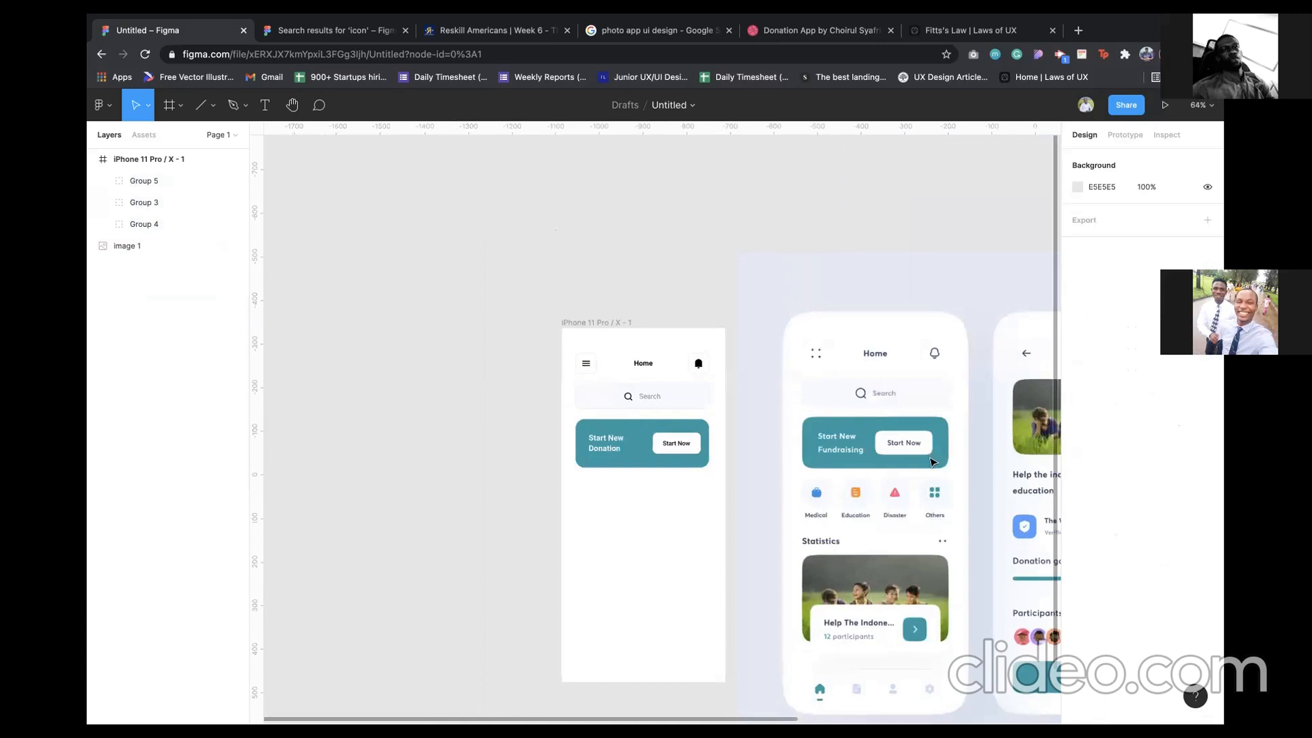
{"action": "scroll", "coordinate": [959, 452], "scroll_direction": "down", "scroll_amount": 2}
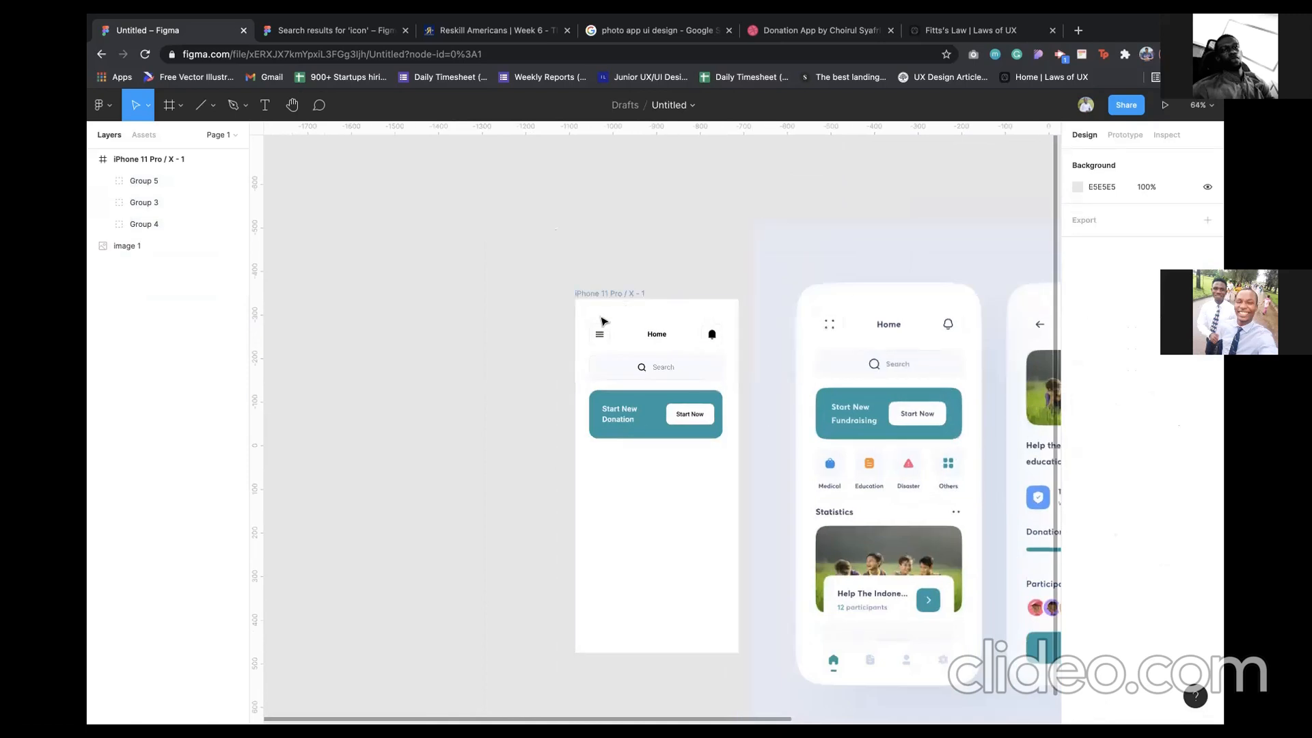
{"action": "scroll", "coordinate": [636, 433], "scroll_direction": "up", "scroll_amount": 5}
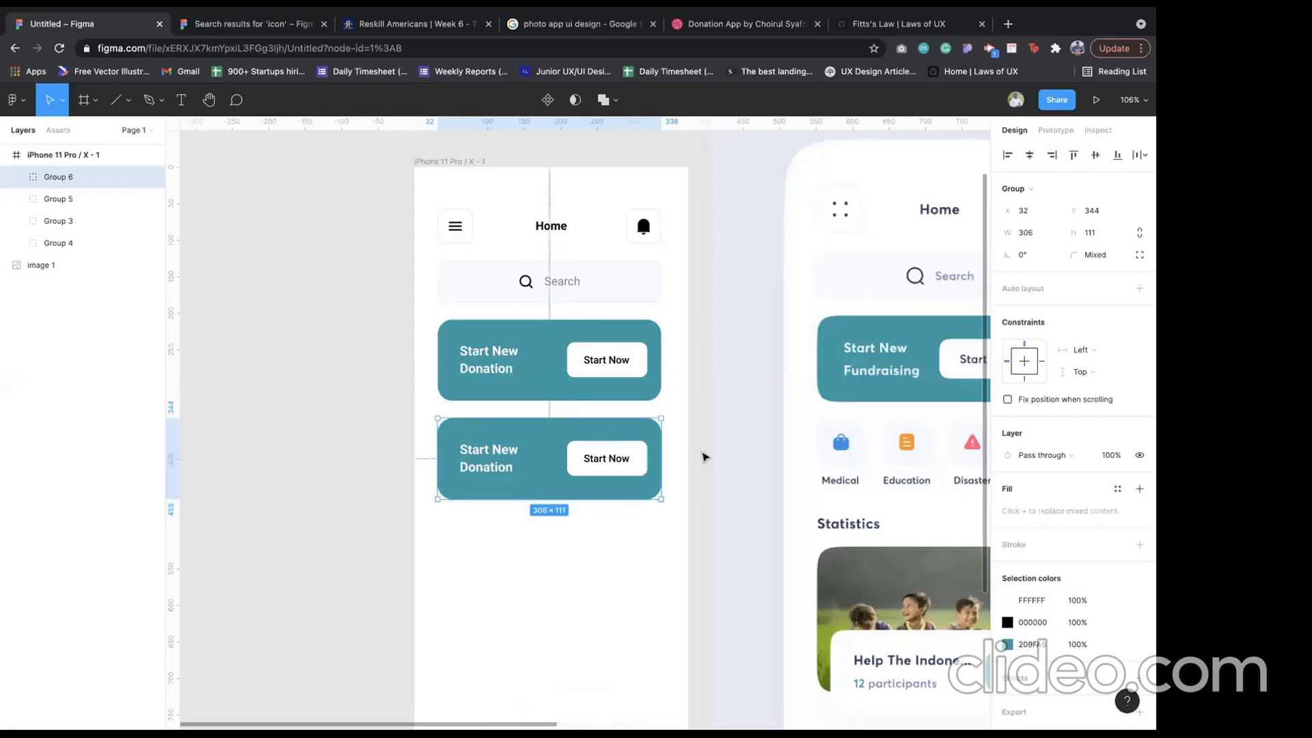
- Wrap the duplicate banner group below the original banner in a frame using Frame selection
{"action": "scroll", "coordinate": [704, 456], "scroll_direction": "down", "scroll_amount": 2}
{"action": "scroll", "coordinate": [704, 457], "scroll_direction": "left", "scroll_amount": 2}
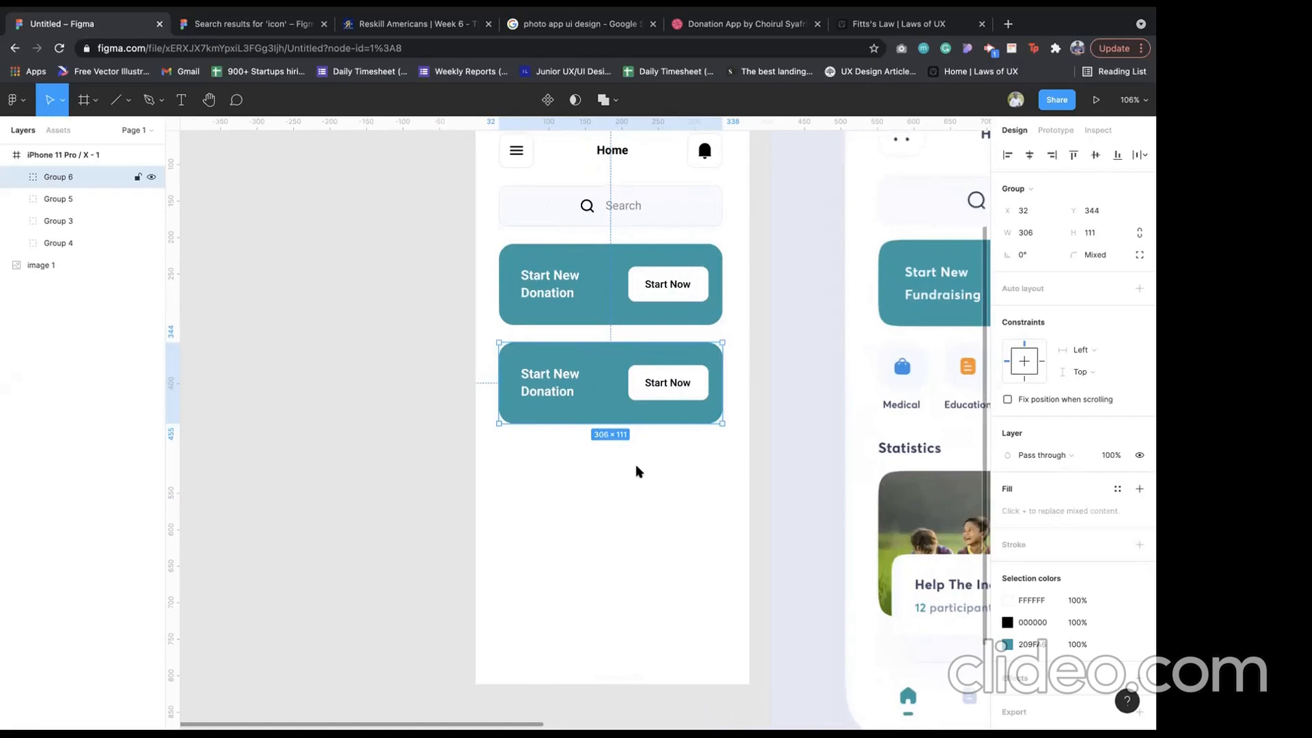
{"action": "right_click", "coordinate": [641, 480]}
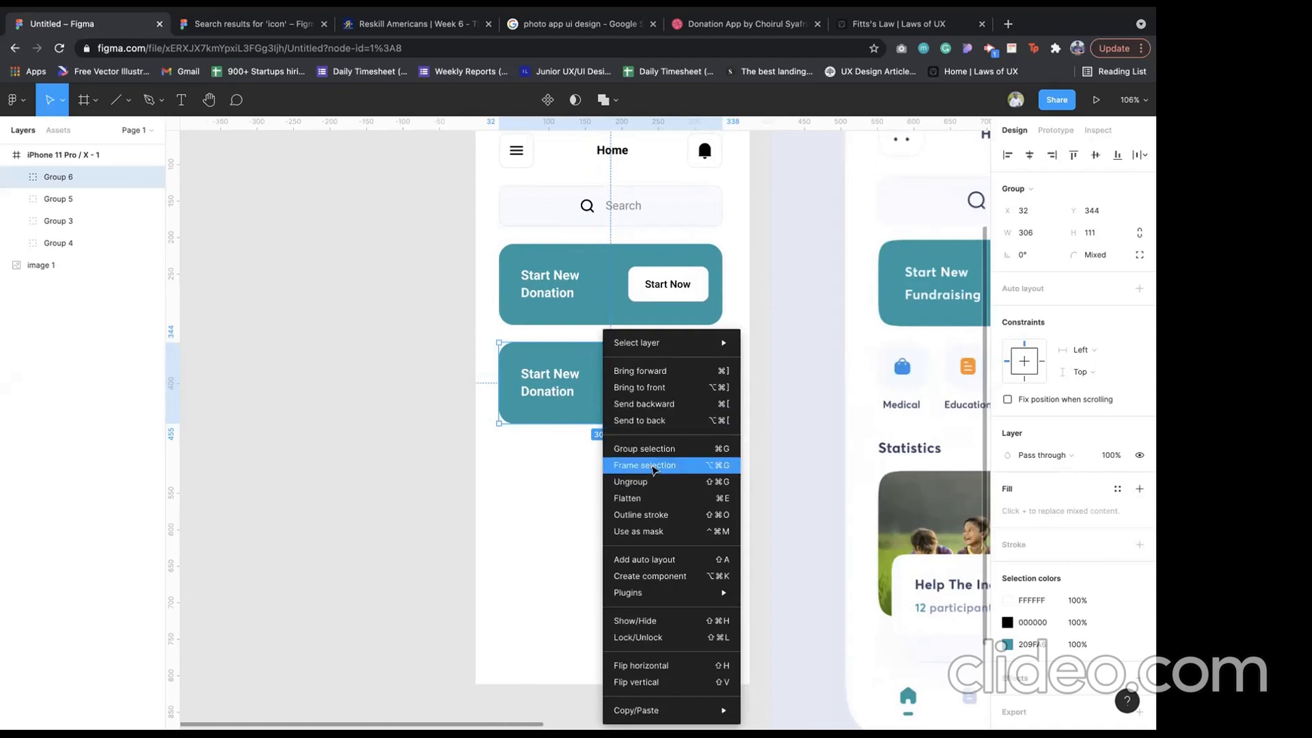
{"action": "left_click", "coordinate": [652, 468]}
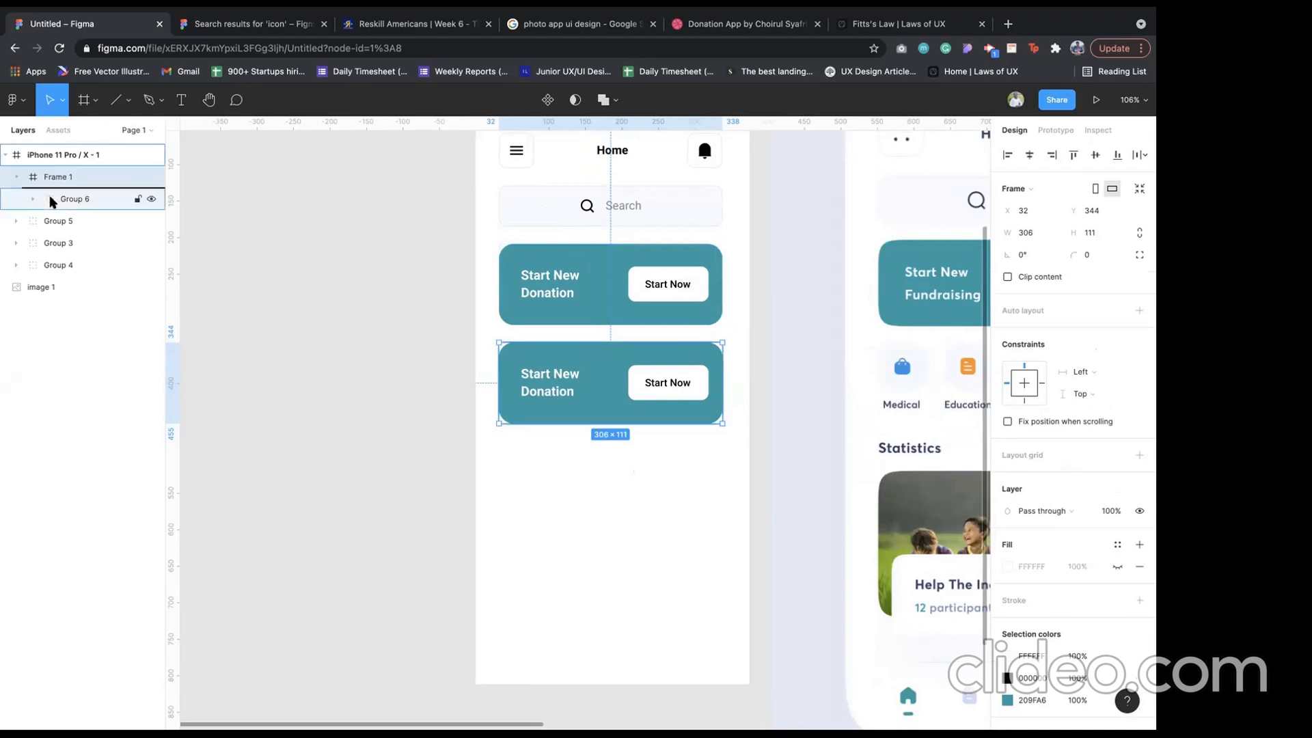
- Ungroup Group 6 inside Frame 1 so that the banner's elements sit directly in the frame
{"action": "left_click", "coordinate": [50, 200]}
{"action": "key", "text": "super+shift+g"}
{"action": "left_click", "coordinate": [67, 179]}
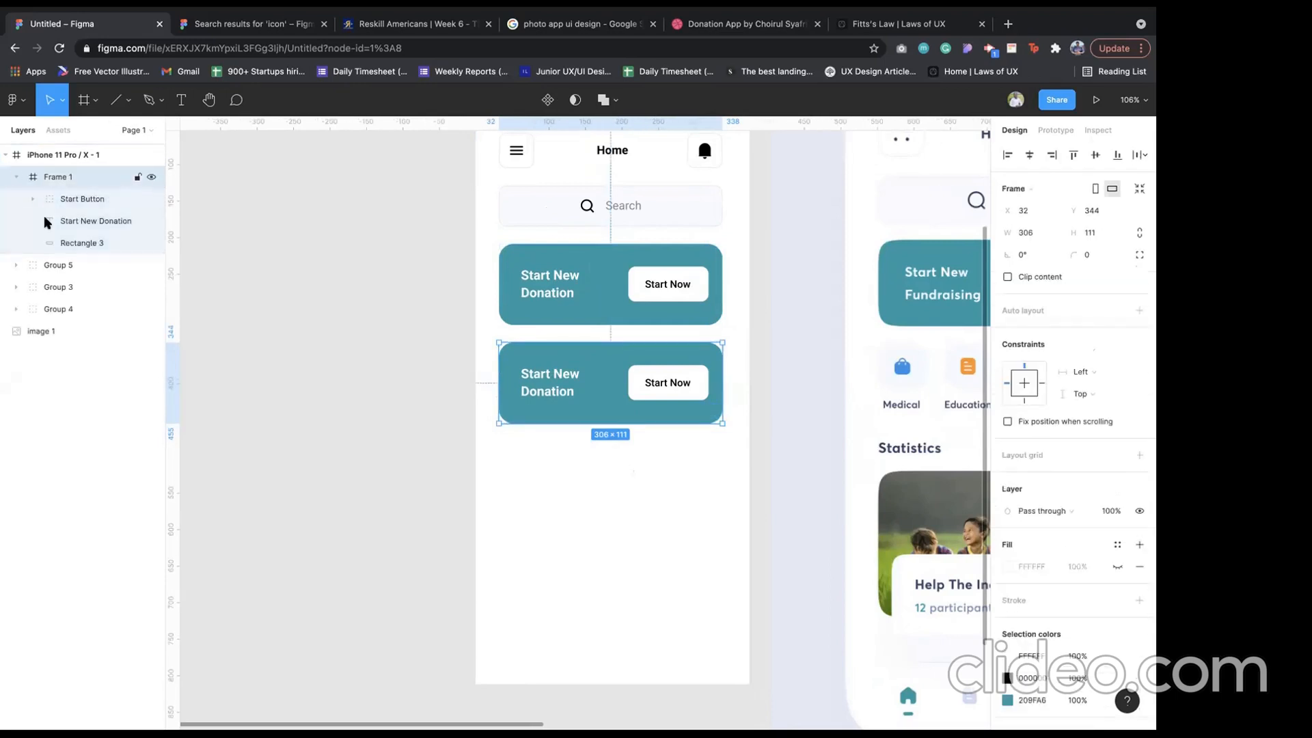
{"action": "left_click", "coordinate": [16, 177]}
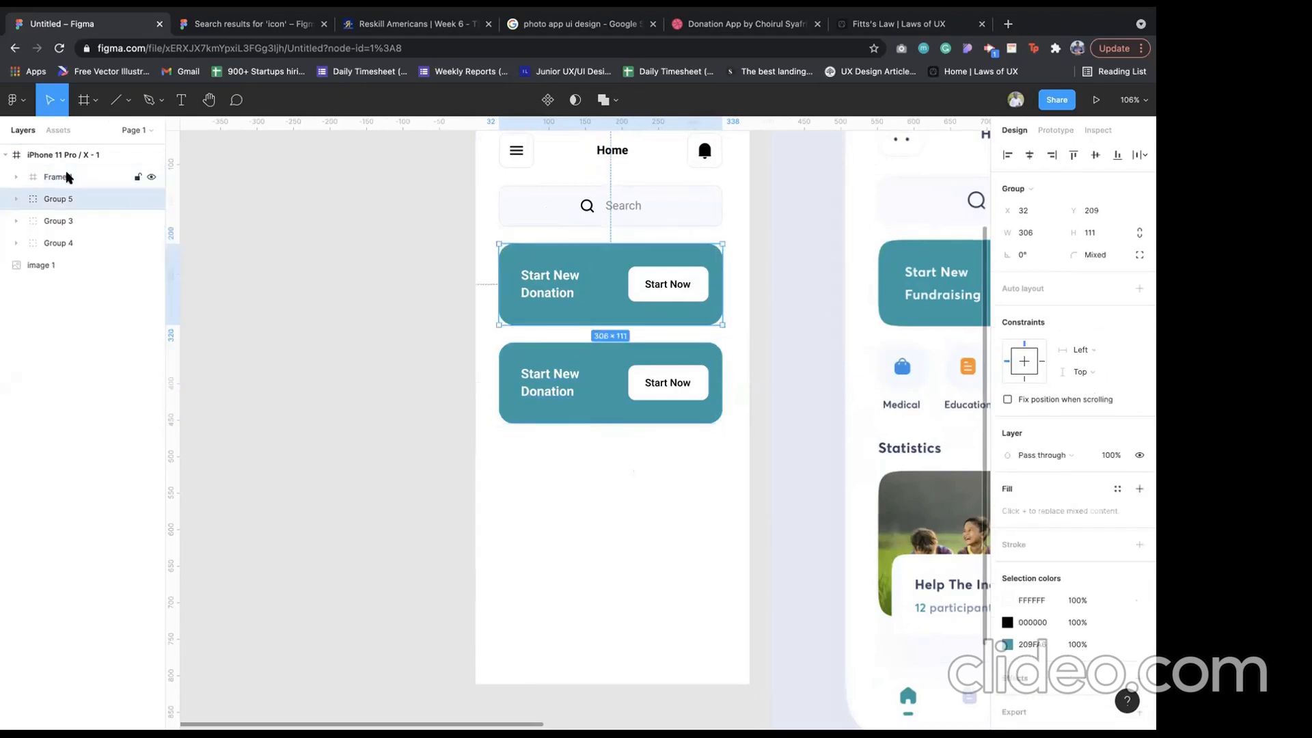
{"action": "left_click", "coordinate": [461, 308]}
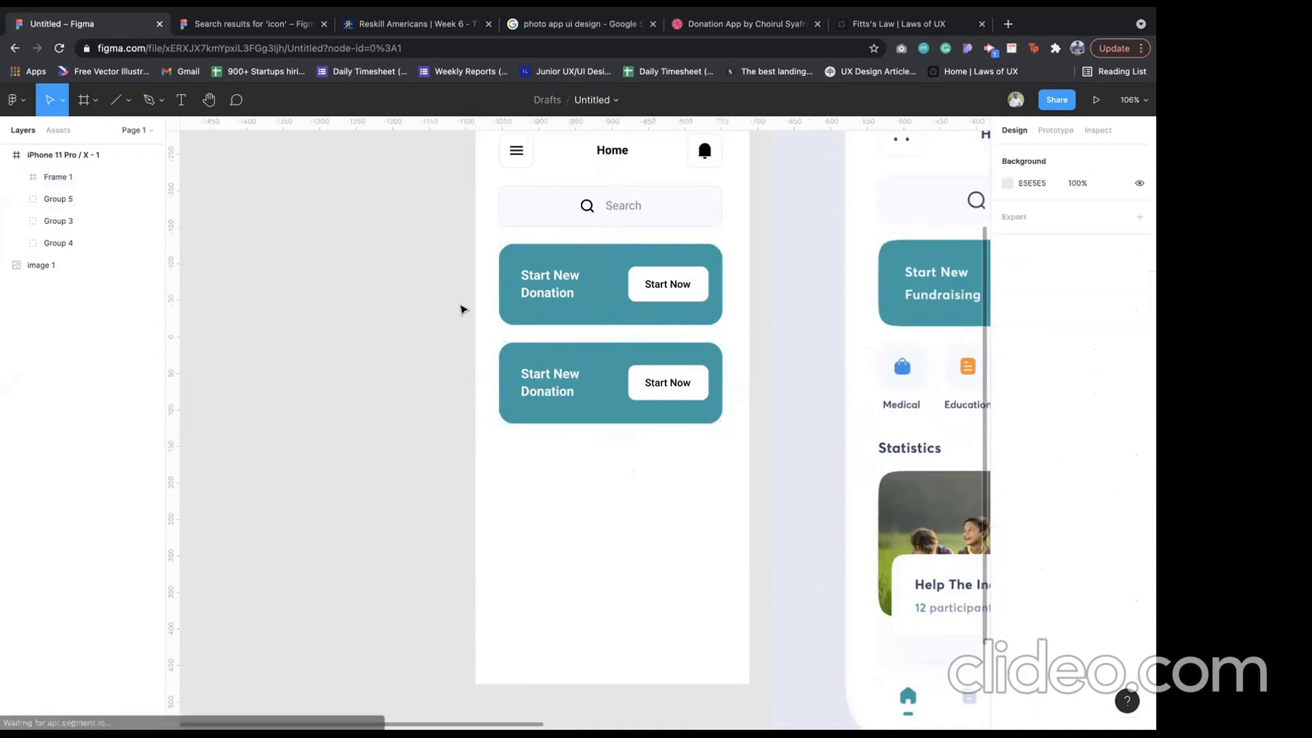
- Duplicate the search bar's search icon and place the copy inside Frame 1, between the lower banner's text and button
{"action": "scroll", "coordinate": [581, 240], "scroll_direction": "up", "scroll_amount": 2}
{"action": "left_click", "coordinate": [578, 243]}
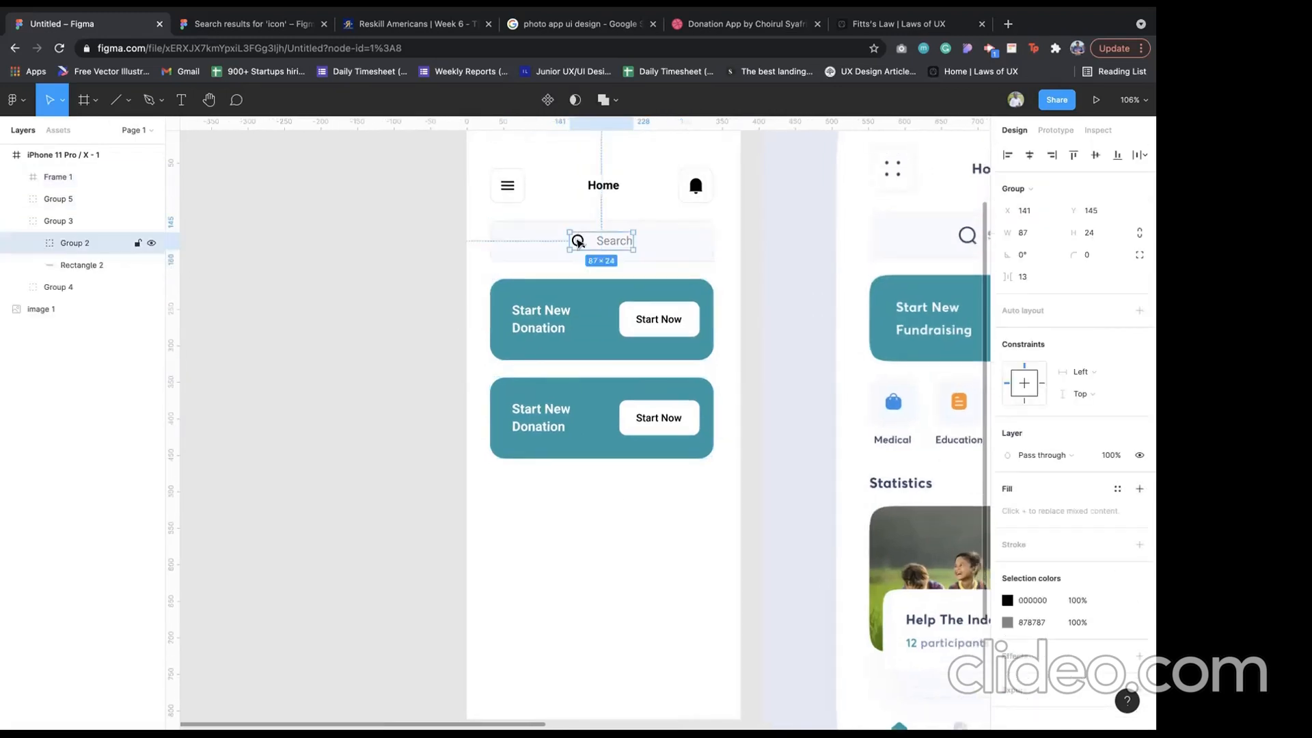
{"action": "left_click_drag", "start_coordinate": [581, 241], "coordinate": [355, 283]}
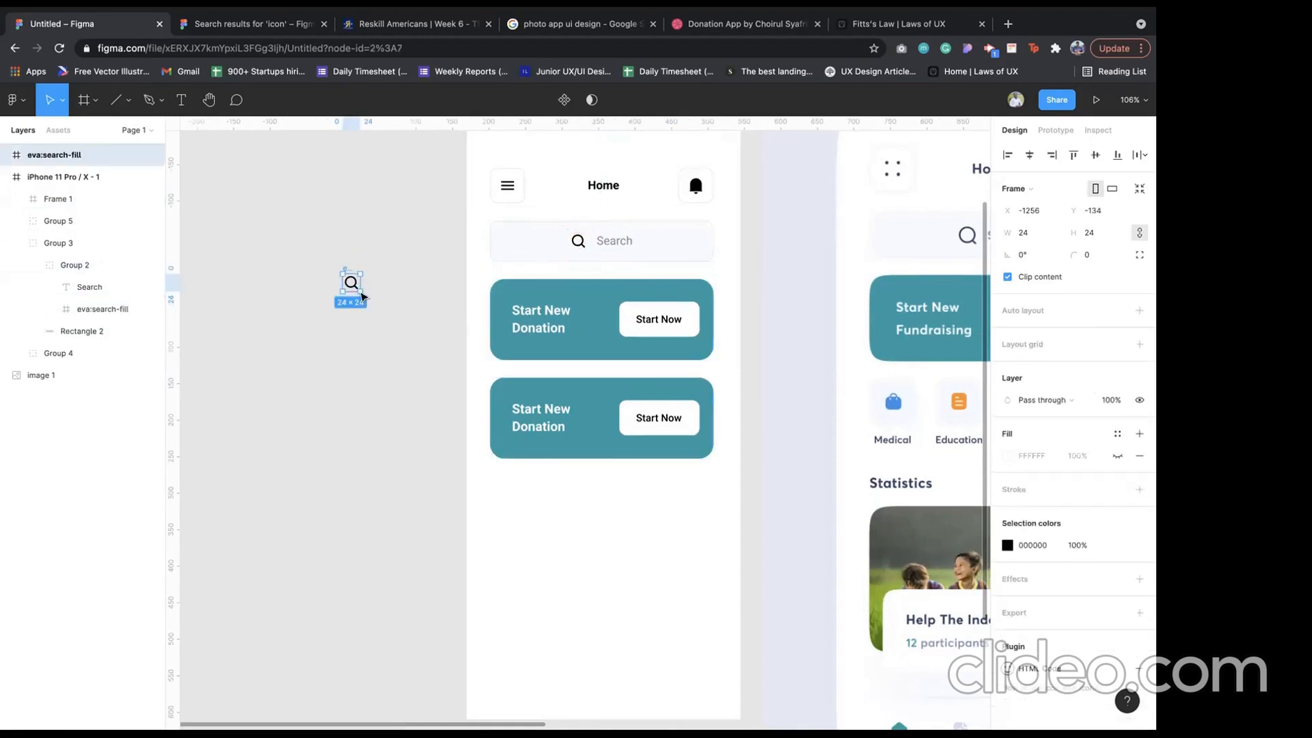
{"action": "left_click_drag", "start_coordinate": [355, 289], "coordinate": [587, 413]}
{"action": "left_click", "coordinate": [34, 198]}
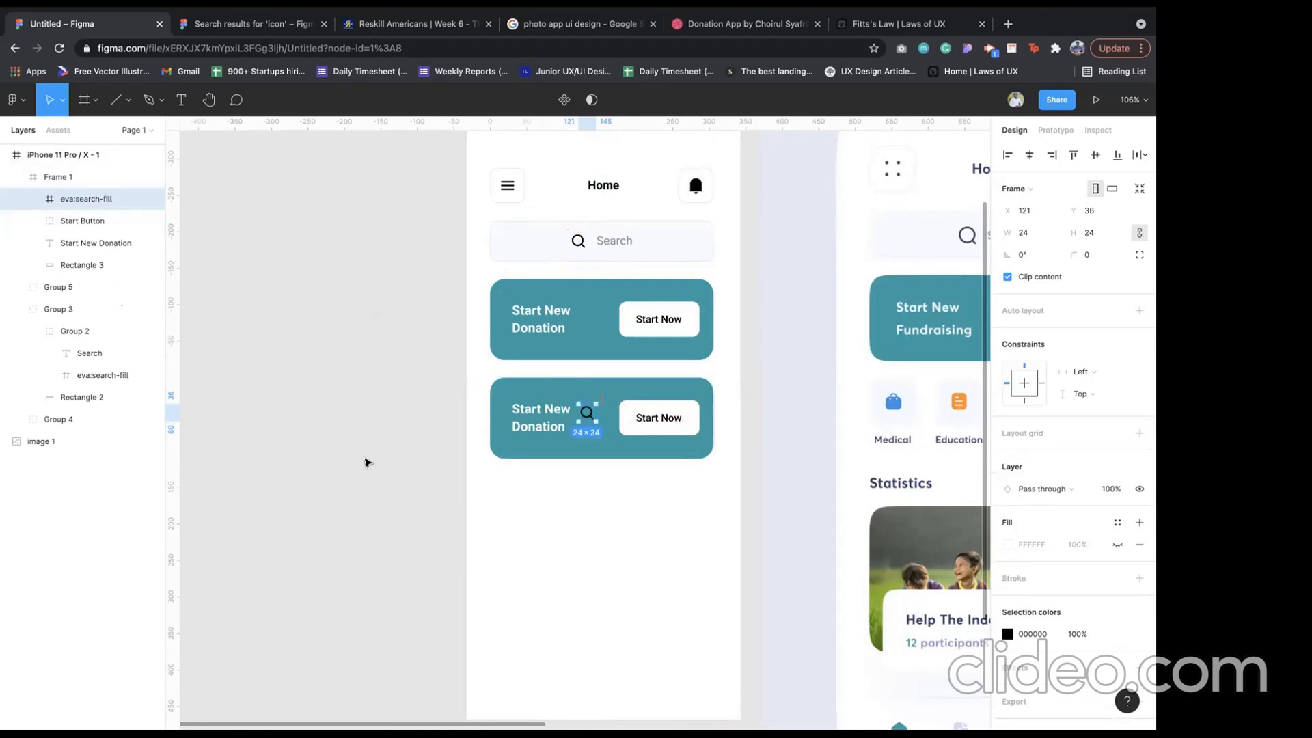
- Move Frame 1 down to Y 406 and review the horizontal constraint options of its Start New Donation text
{"action": "key", "text": "Escape"}
{"action": "left_click_drag", "start_coordinate": [601, 397], "coordinate": [593, 440]}
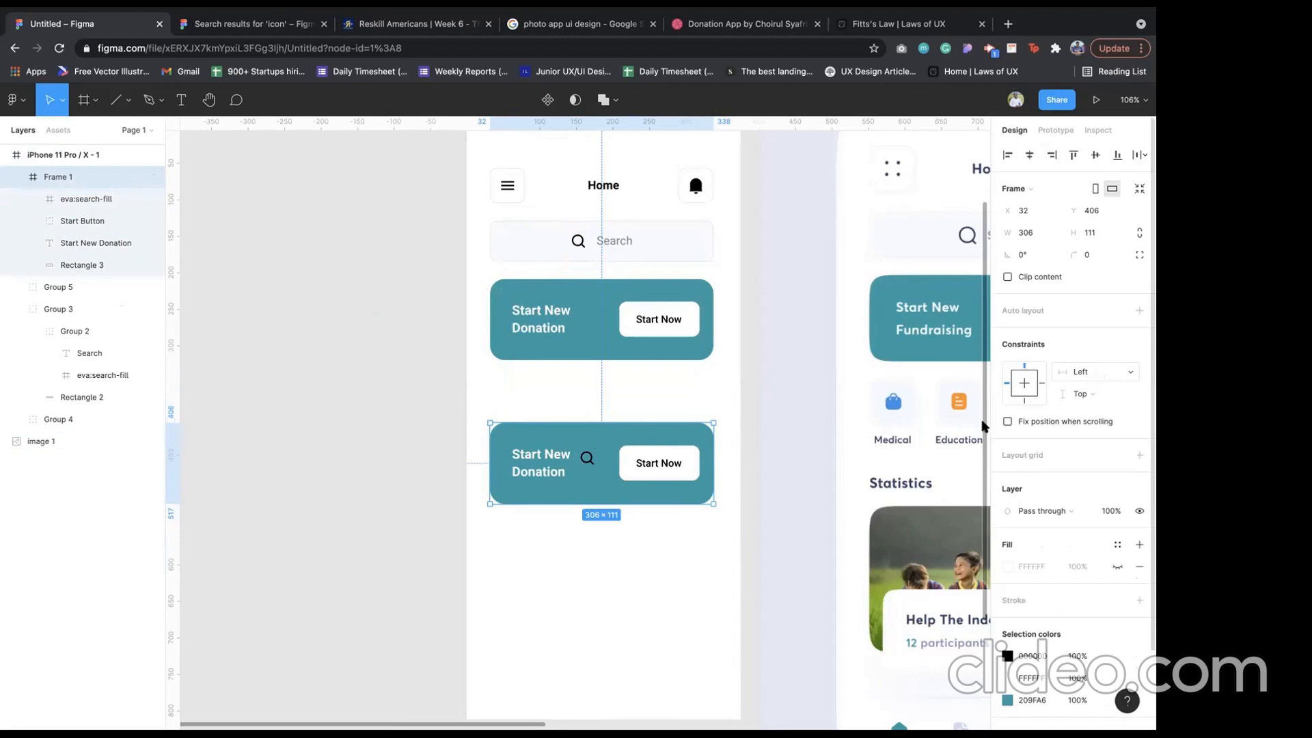
{"action": "double_click", "coordinate": [552, 470]}
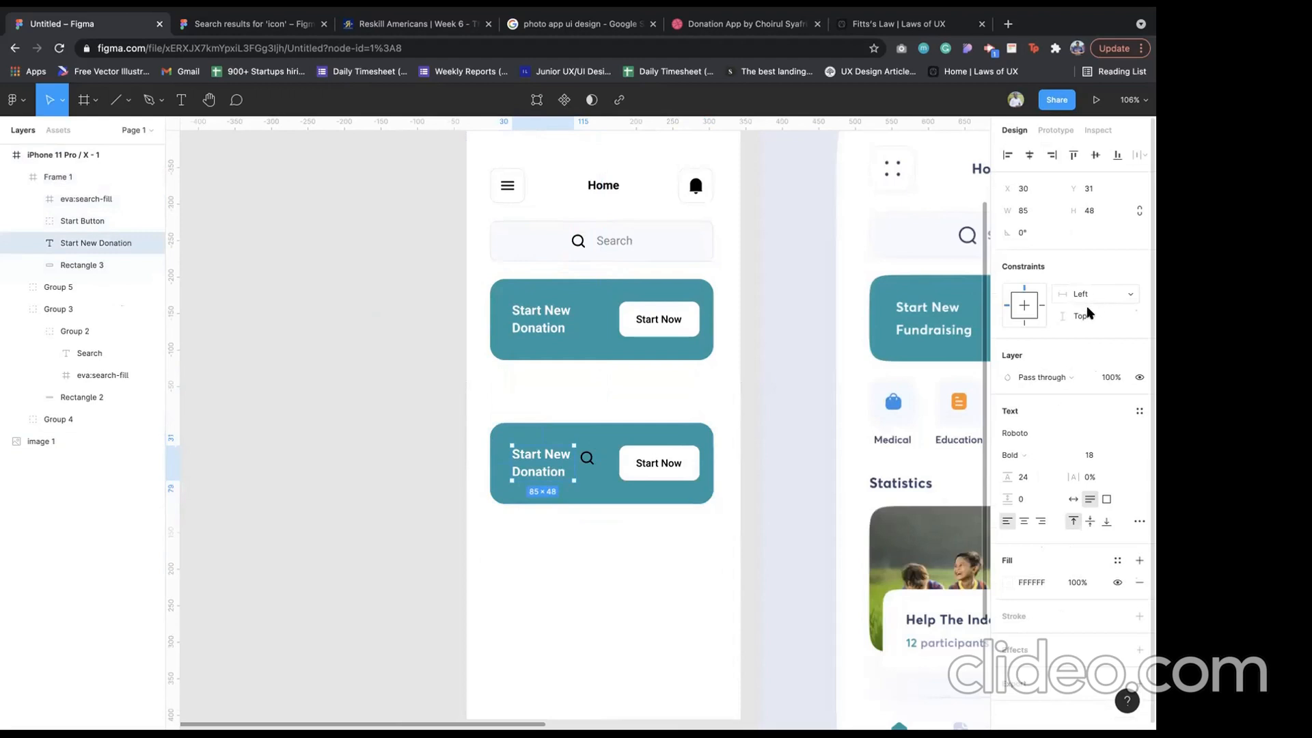
{"action": "left_click", "coordinate": [1107, 298]}
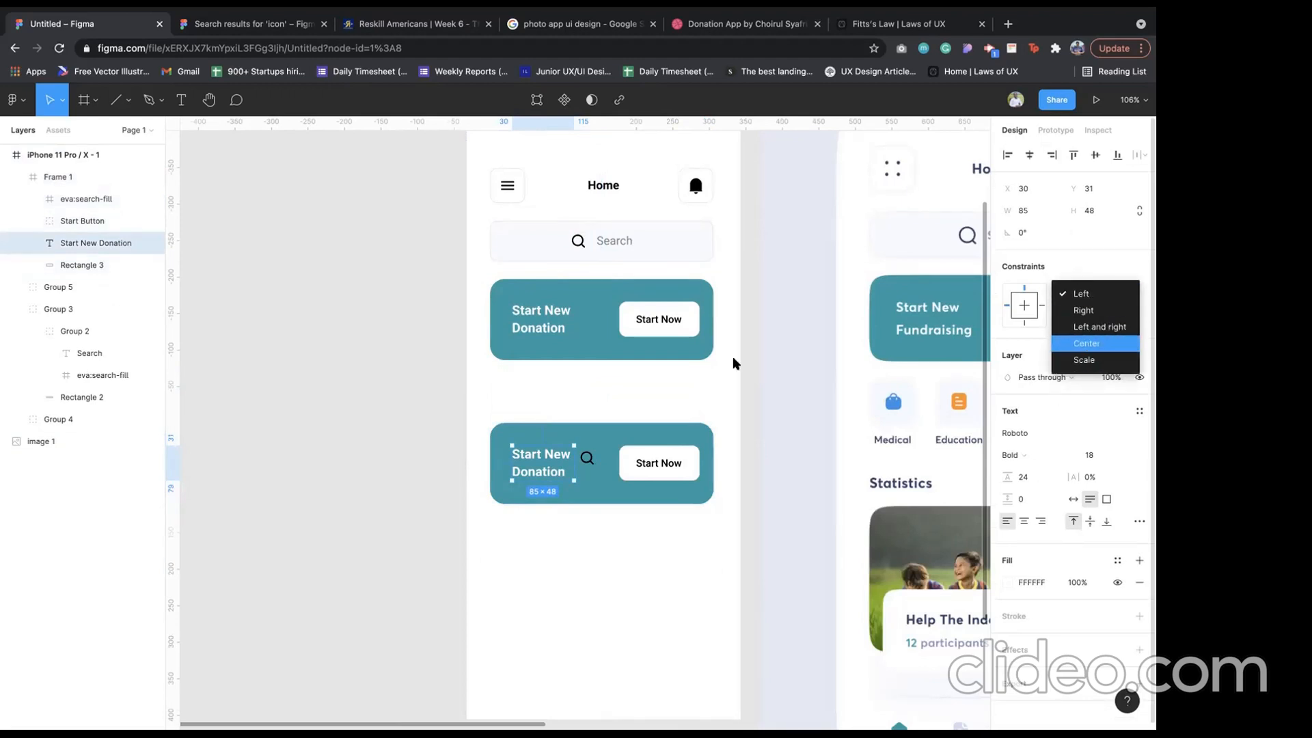
{"action": "left_click", "coordinate": [666, 401]}
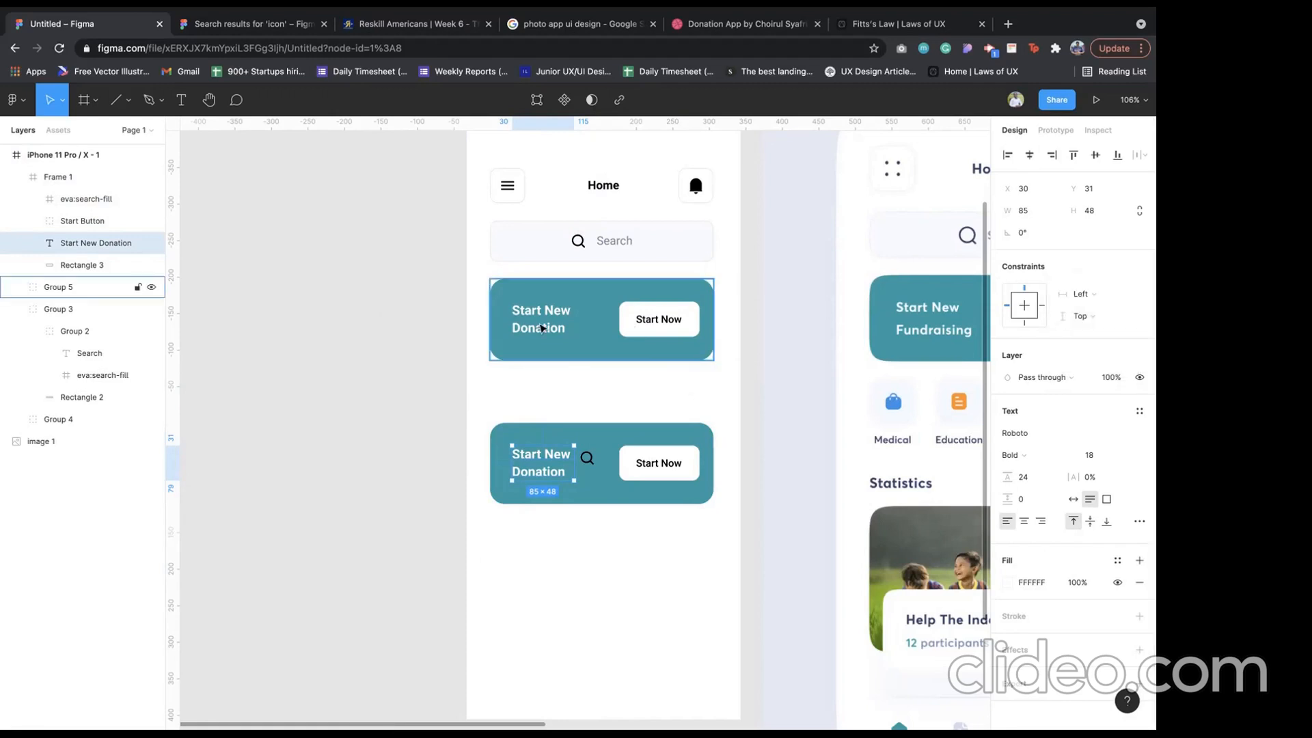
- Check the constraints of the Start New Donation text in the upper banner group for comparison
{"action": "left_click", "coordinate": [539, 329]}
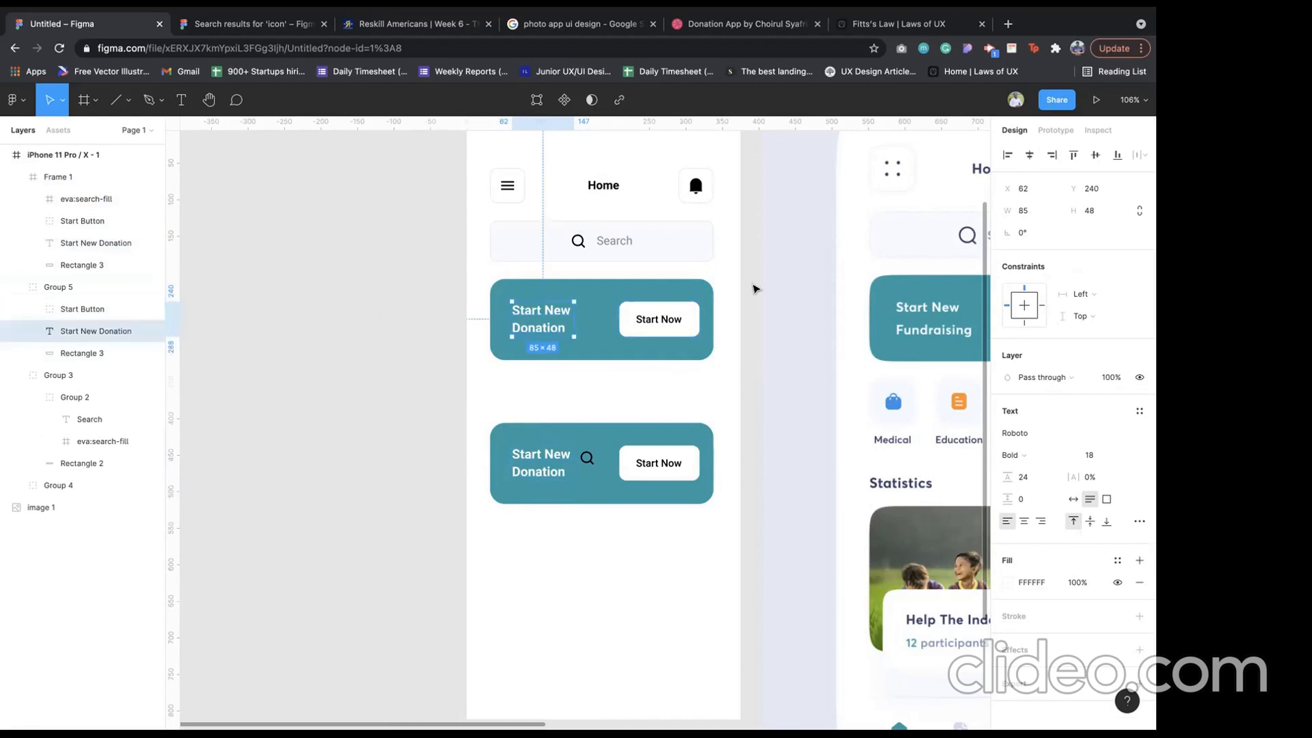
{"action": "key", "text": "Escape"}
{"action": "left_click", "coordinate": [547, 311], "text": "super"}
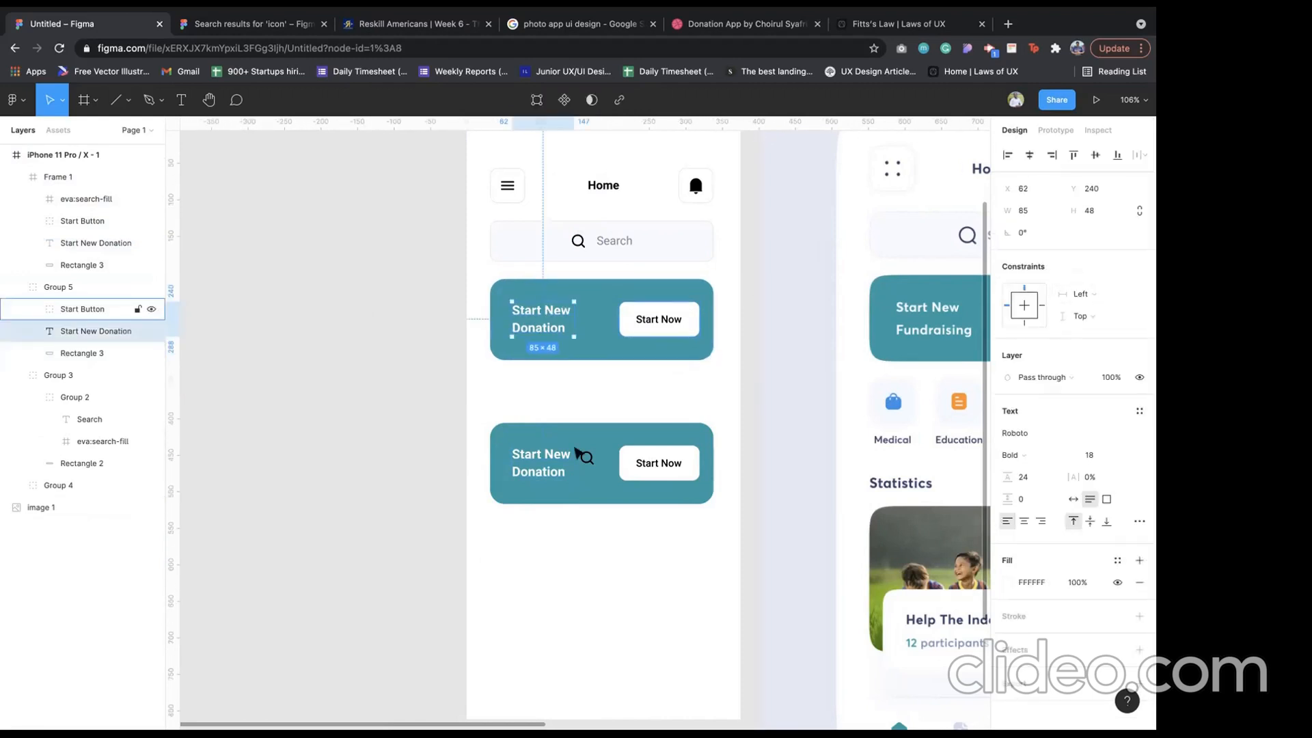
- Take the search icon copy out of Frame 1 and place it over the upper banner's Start New Donation text
{"action": "left_click", "coordinate": [585, 463], "text": "super"}
{"action": "left_click_drag", "start_coordinate": [585, 462], "coordinate": [304, 392]}
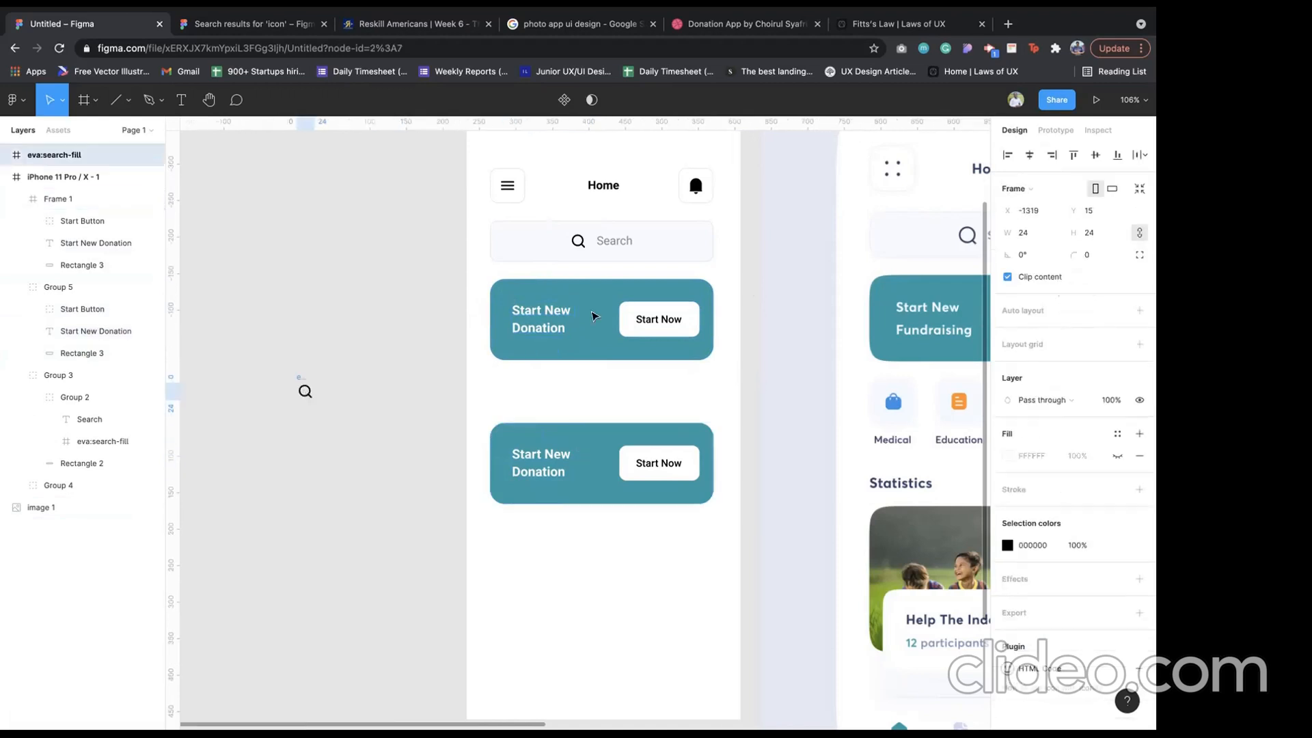
{"action": "left_click", "coordinate": [567, 356]}
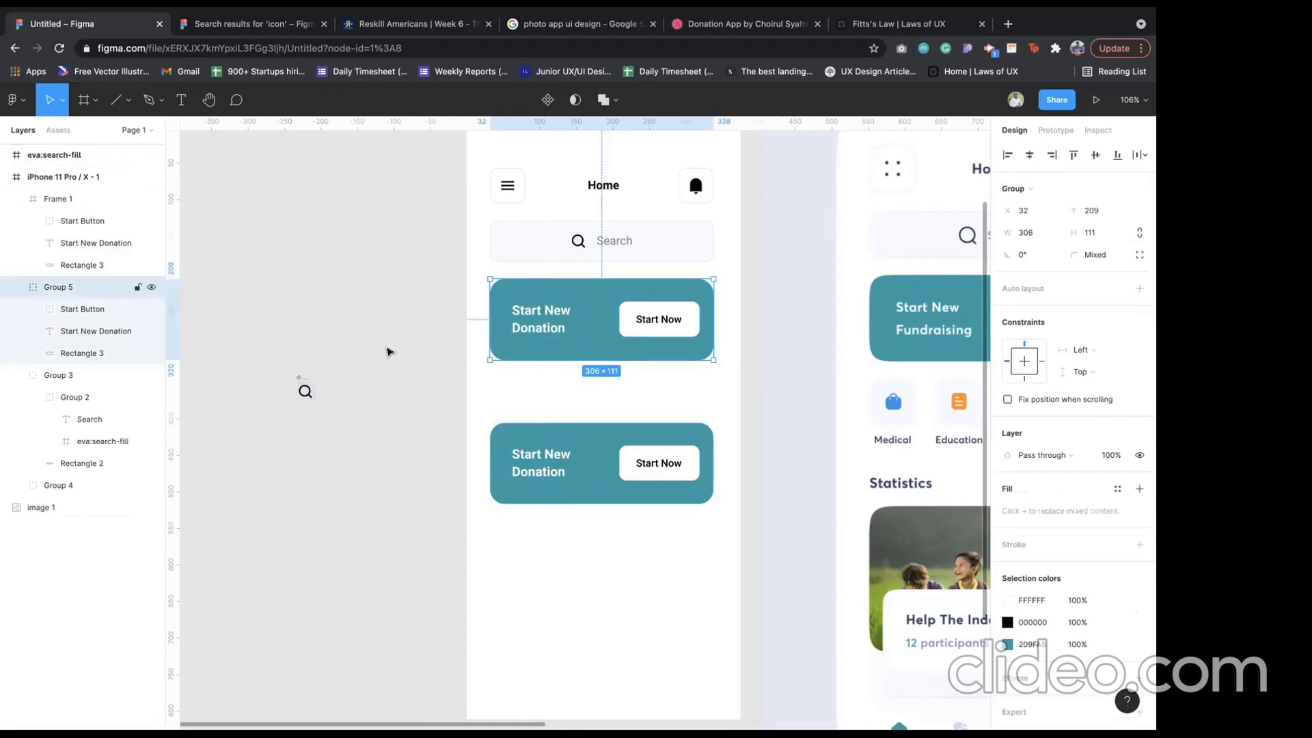
{"action": "left_click", "coordinate": [304, 388]}
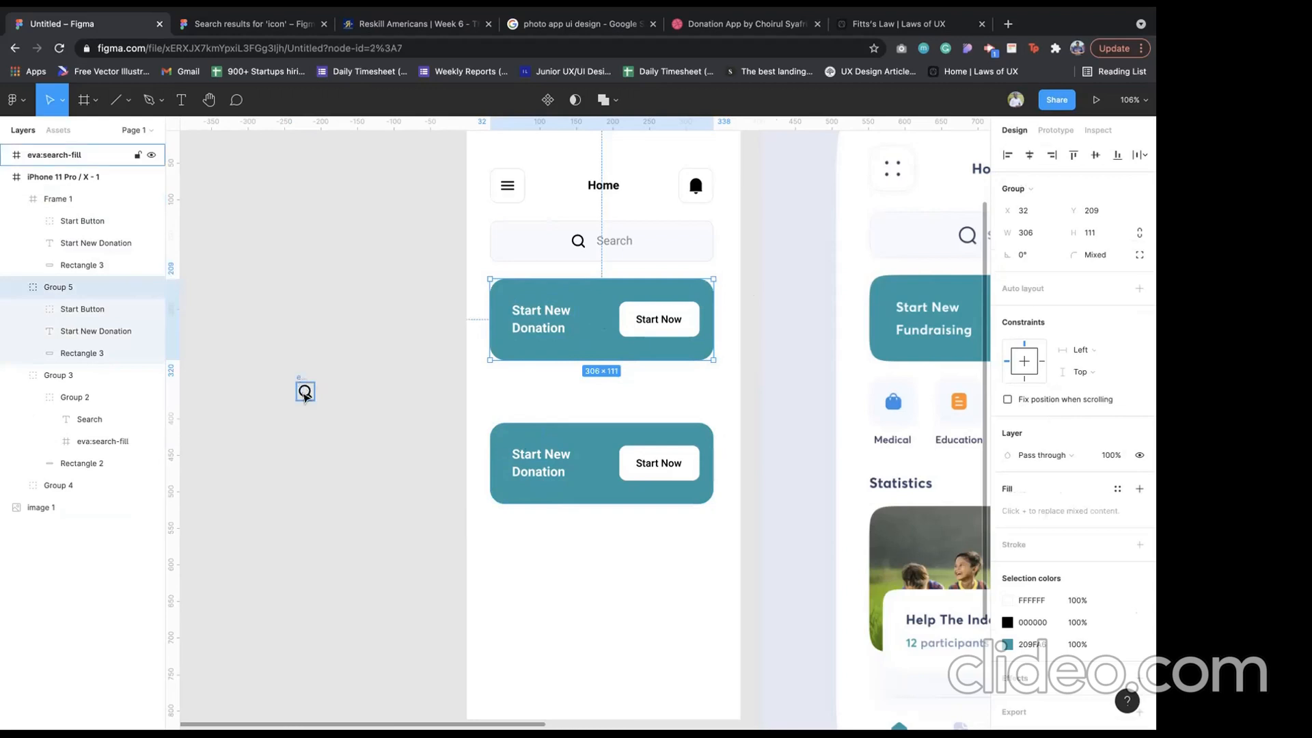
{"action": "left_click_drag", "start_coordinate": [306, 396], "coordinate": [546, 335]}
{"action": "scroll", "coordinate": [552, 336], "scroll_direction": "down", "scroll_amount": 1}
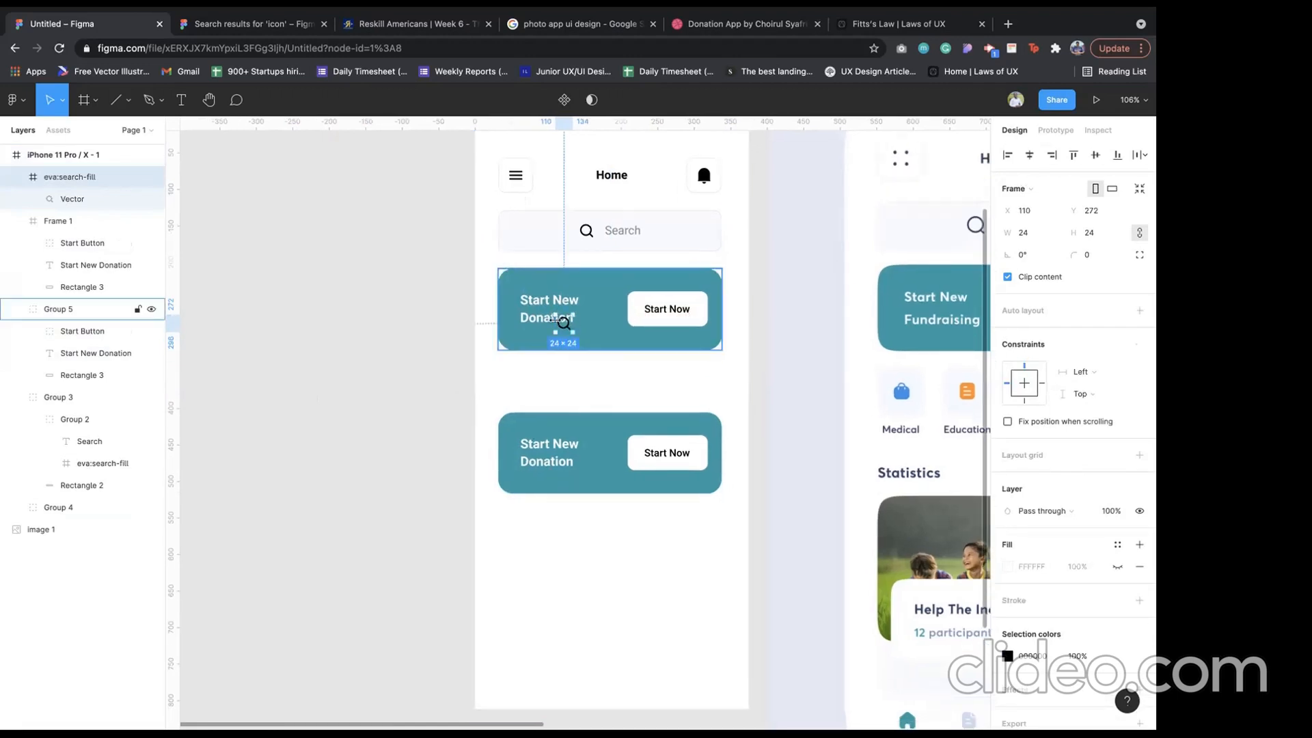
- Try moving the upper banner group down under the search icon copy and undo the move
{"action": "left_click", "coordinate": [602, 321]}
{"action": "left_click_drag", "start_coordinate": [628, 270], "coordinate": [623, 333]}
{"action": "key", "text": "super+z"}
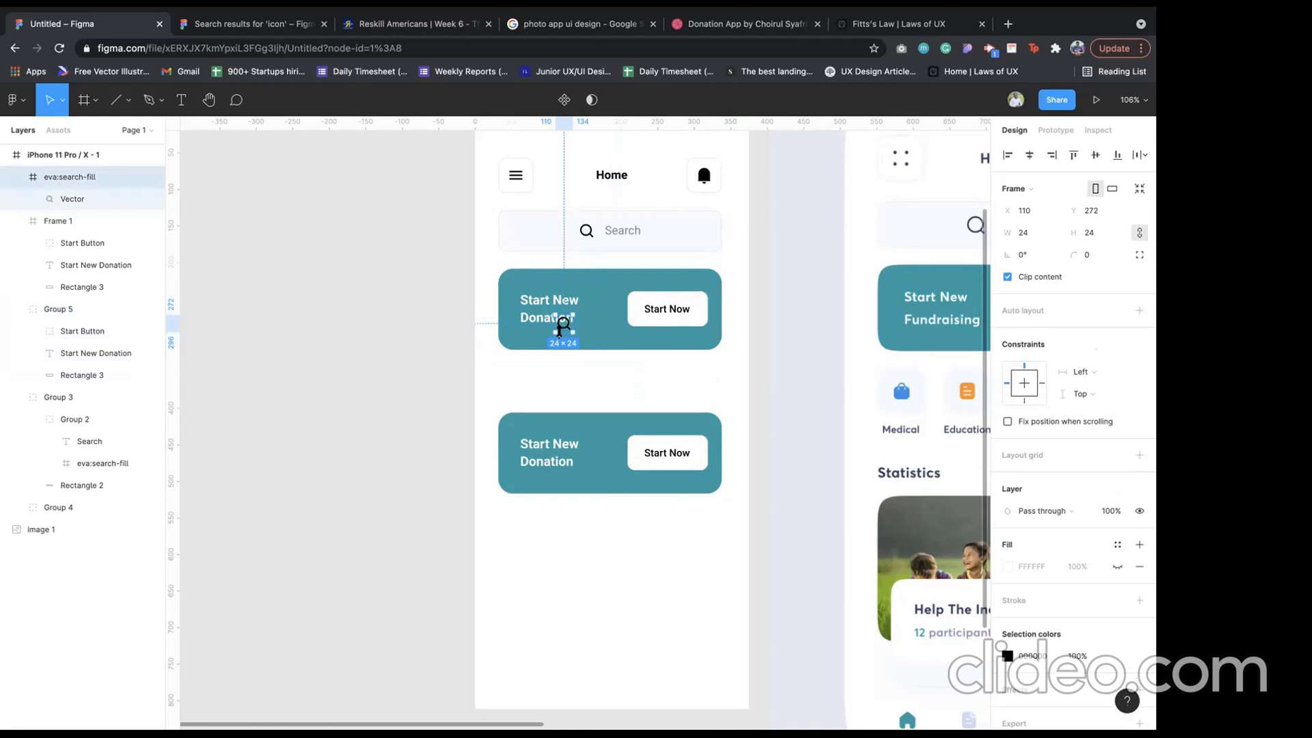
- Delete the search icon copy from the upper banner and the duplicate banner in Frame 1
{"action": "scroll", "coordinate": [514, 177], "scroll_direction": "up", "scroll_amount": 2}
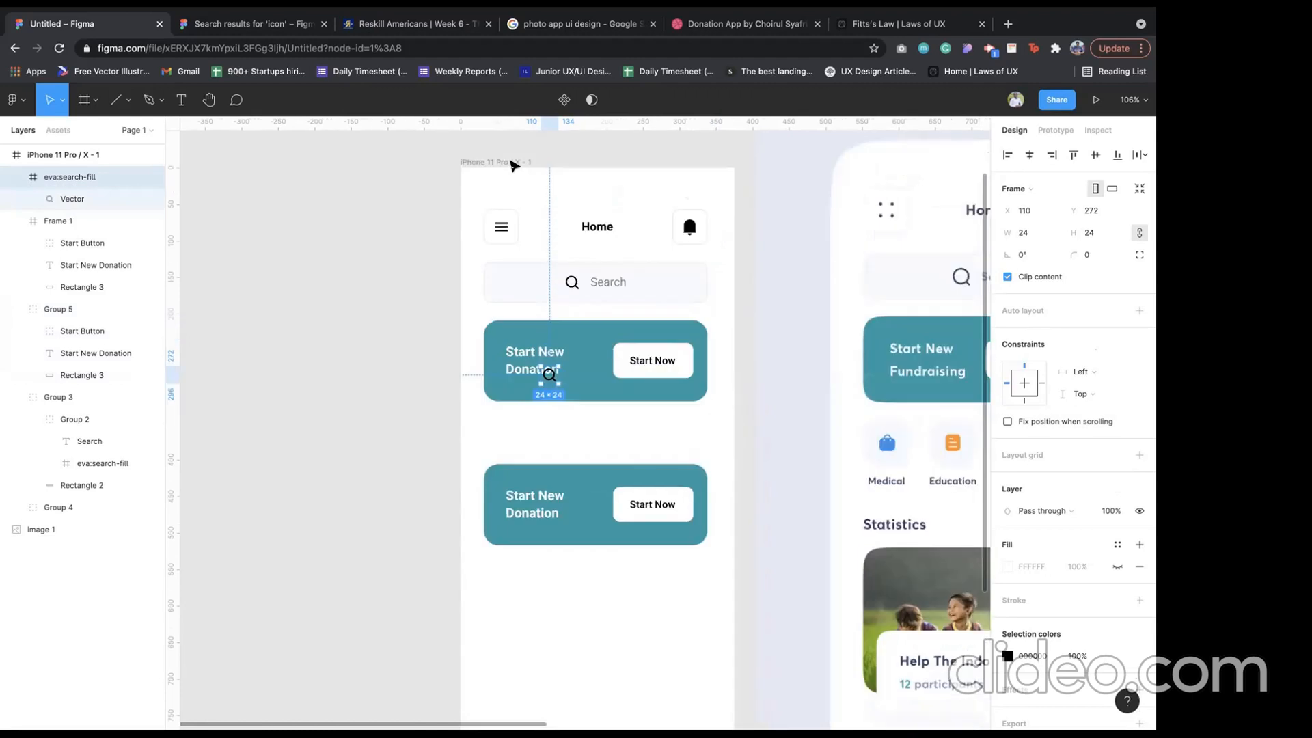
{"action": "left_click", "coordinate": [513, 164]}
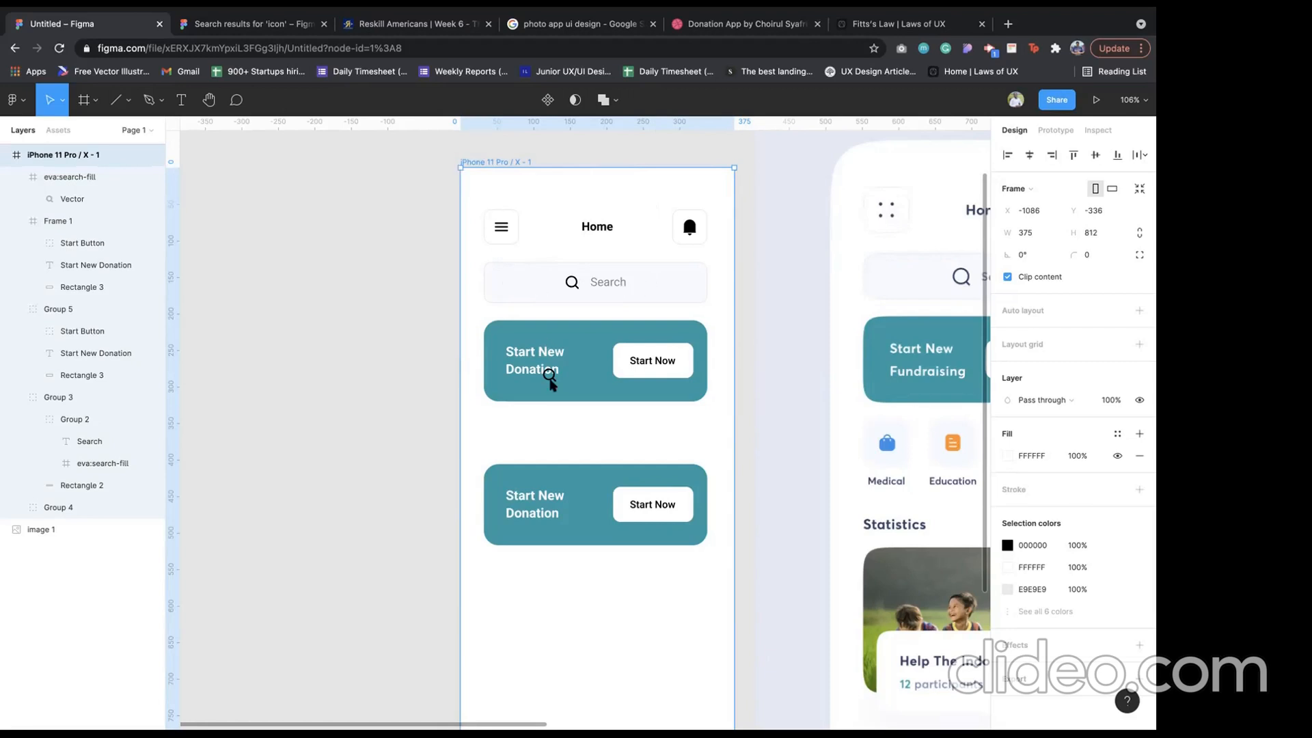
{"action": "left_click", "coordinate": [549, 375]}
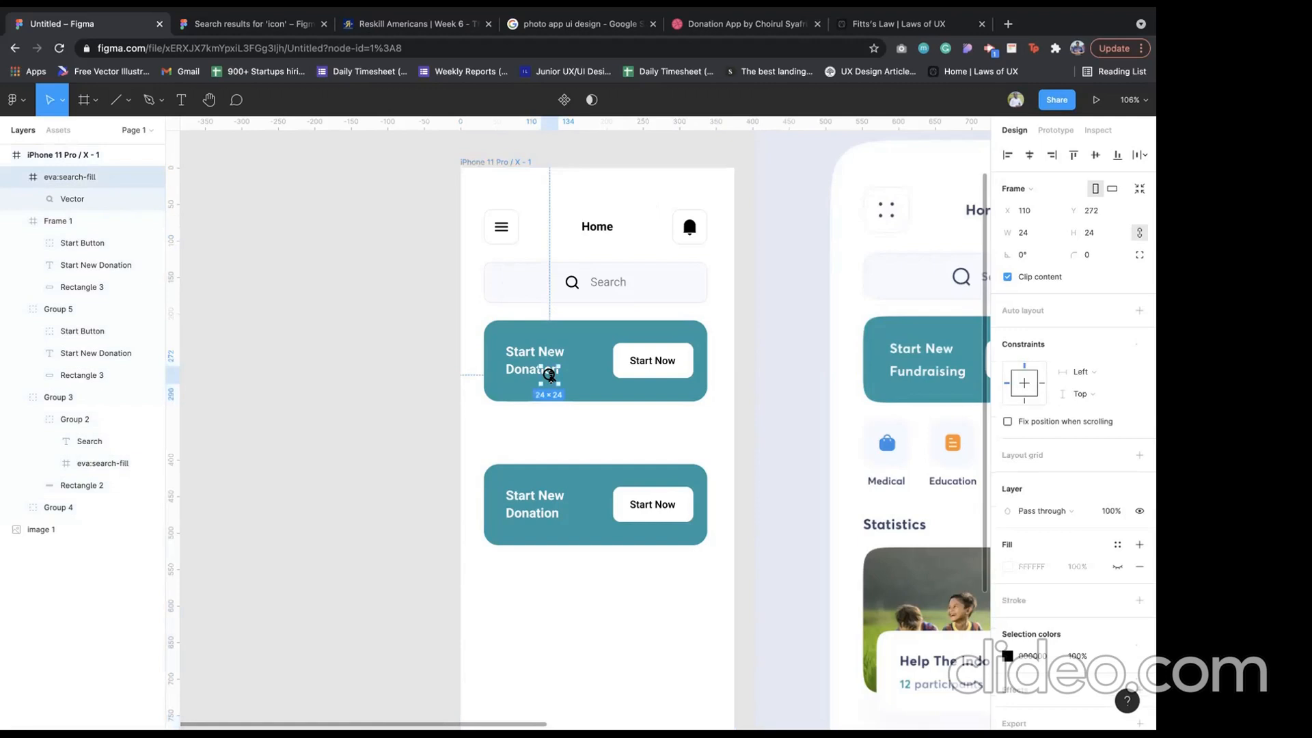
{"action": "key", "text": "Delete"}
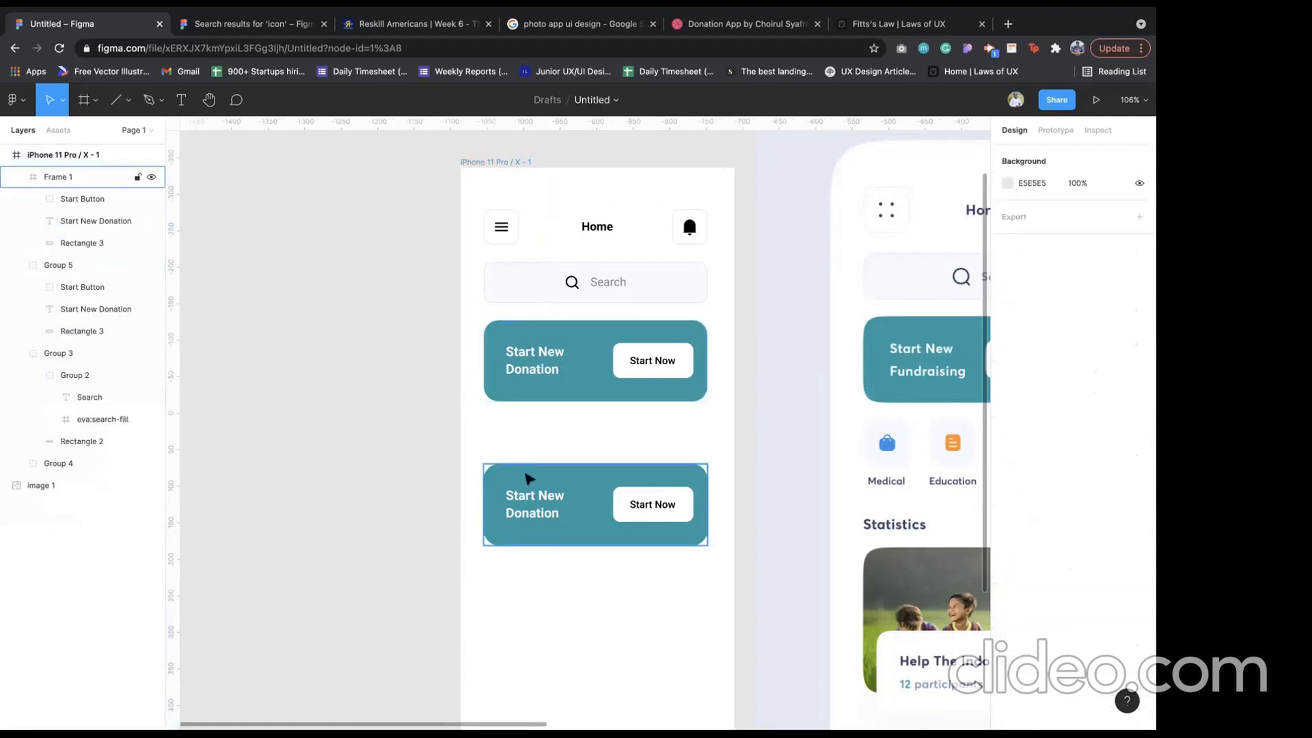
{"action": "left_click", "coordinate": [528, 477]}
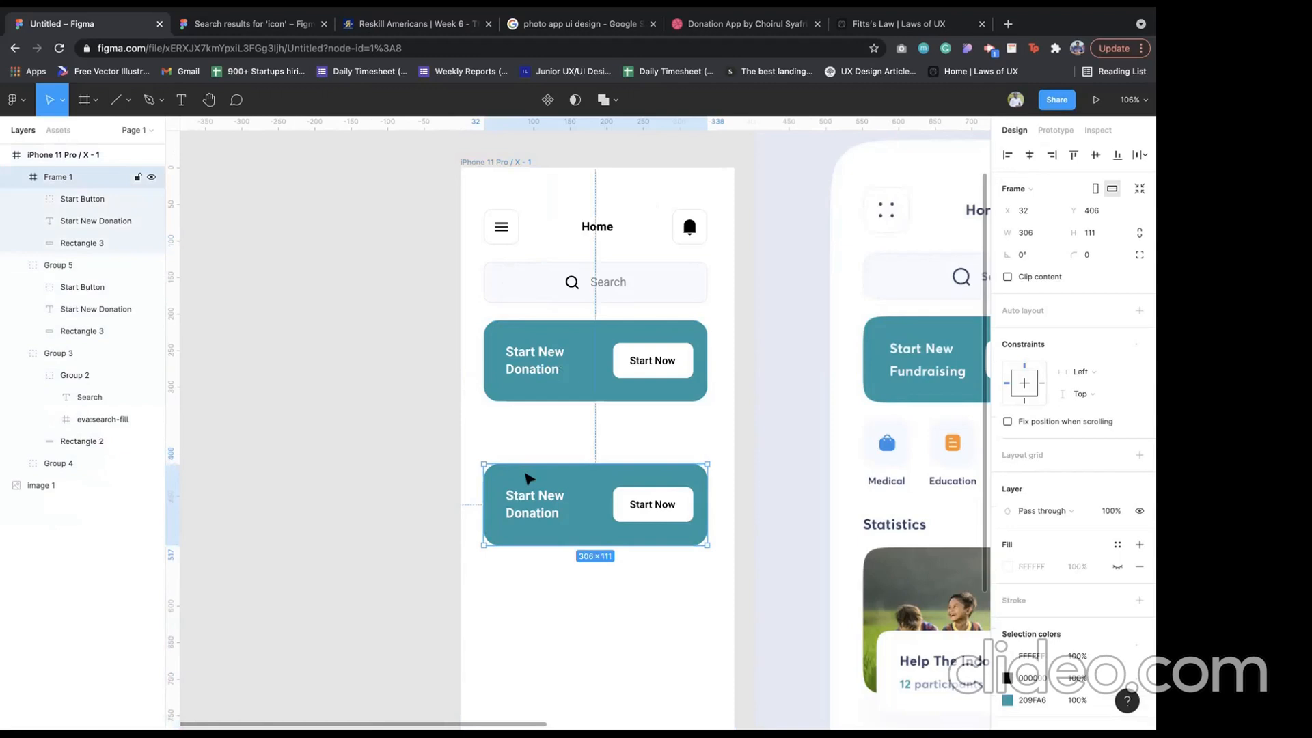
{"action": "key", "text": "Delete"}
- Run the Iconify plugin and search its icons for "doctor"
{"action": "scroll", "coordinate": [615, 483], "scroll_direction": "right", "scroll_amount": 2}
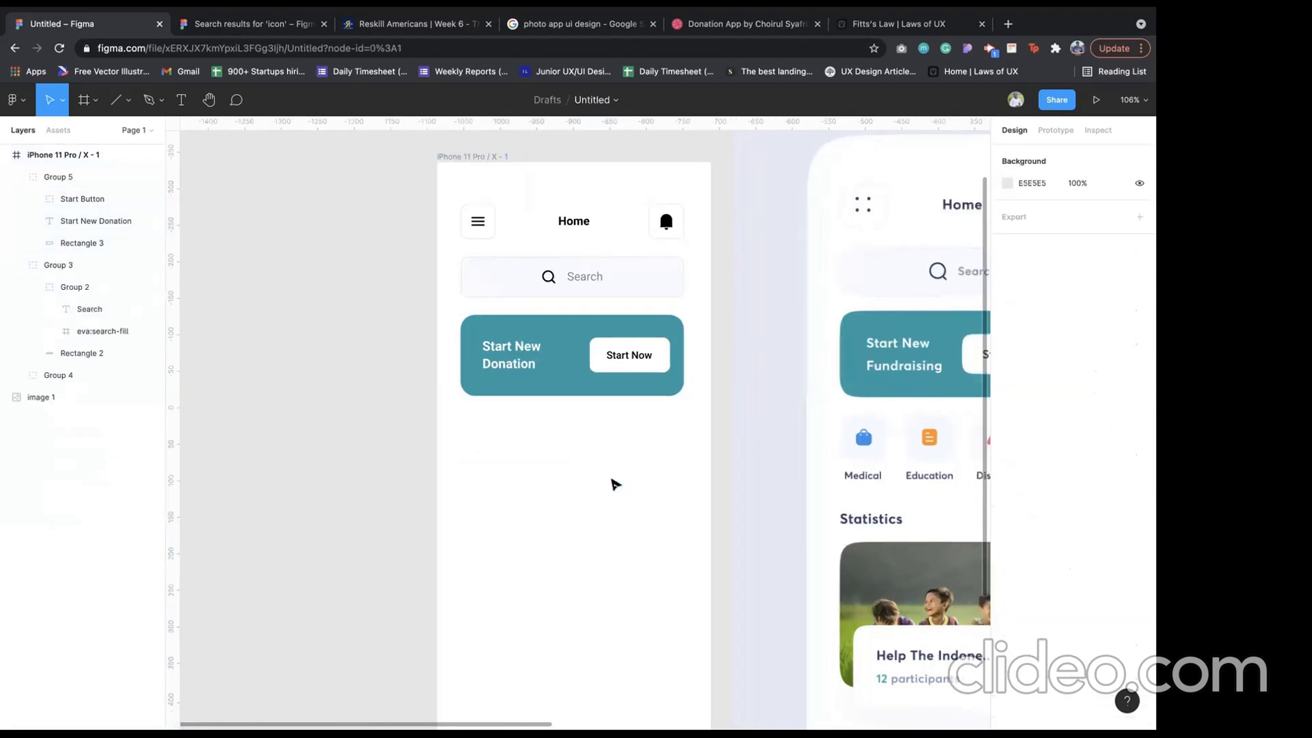
{"action": "scroll", "coordinate": [602, 249], "scroll_direction": "down", "scroll_amount": 3}
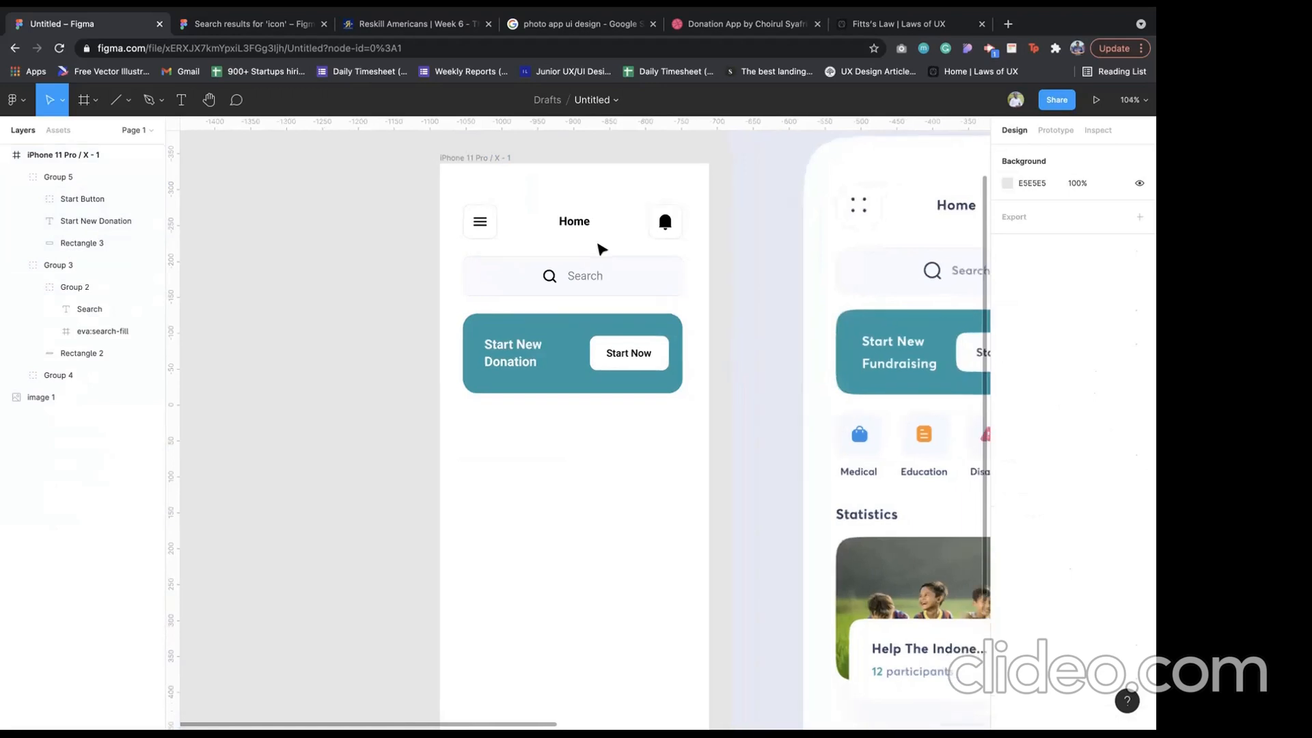
{"action": "scroll", "coordinate": [600, 248], "scroll_direction": "down", "scroll_amount": 1}
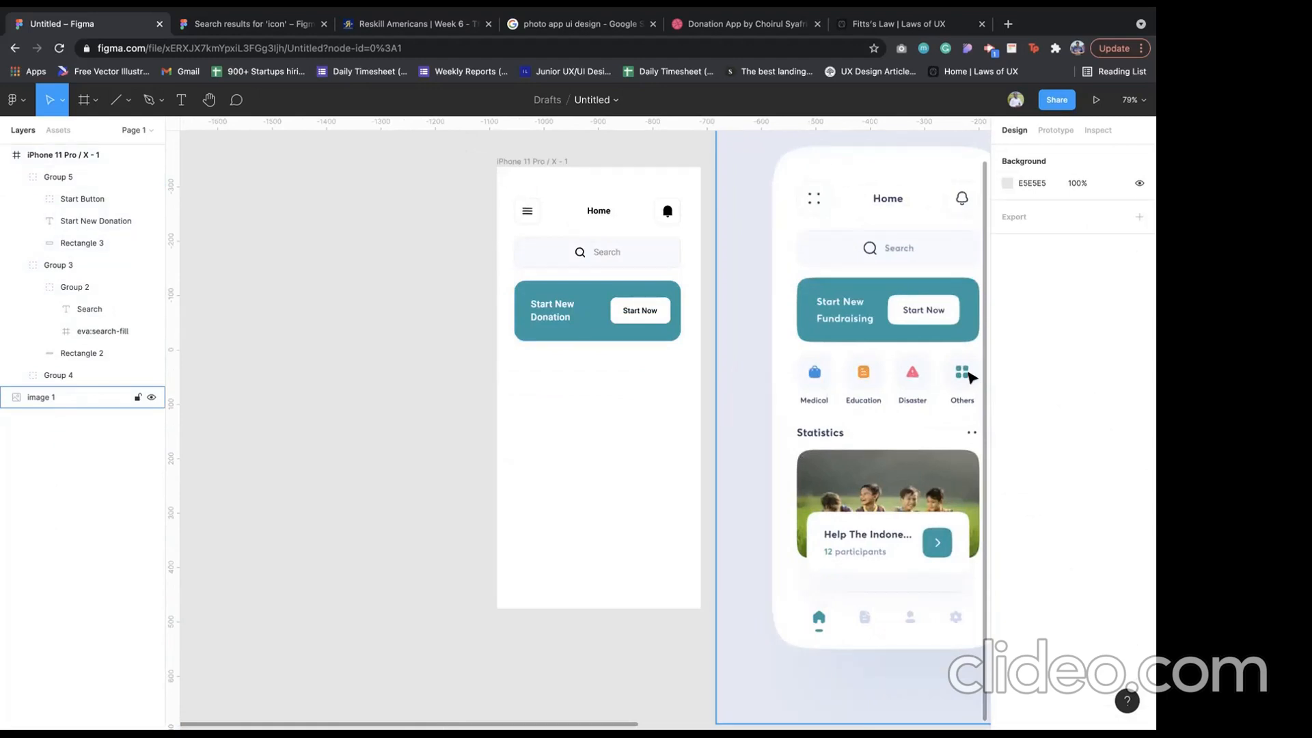
{"action": "right_click", "coordinate": [418, 409]}
{"action": "mouse_move", "coordinate": [527, 452]}
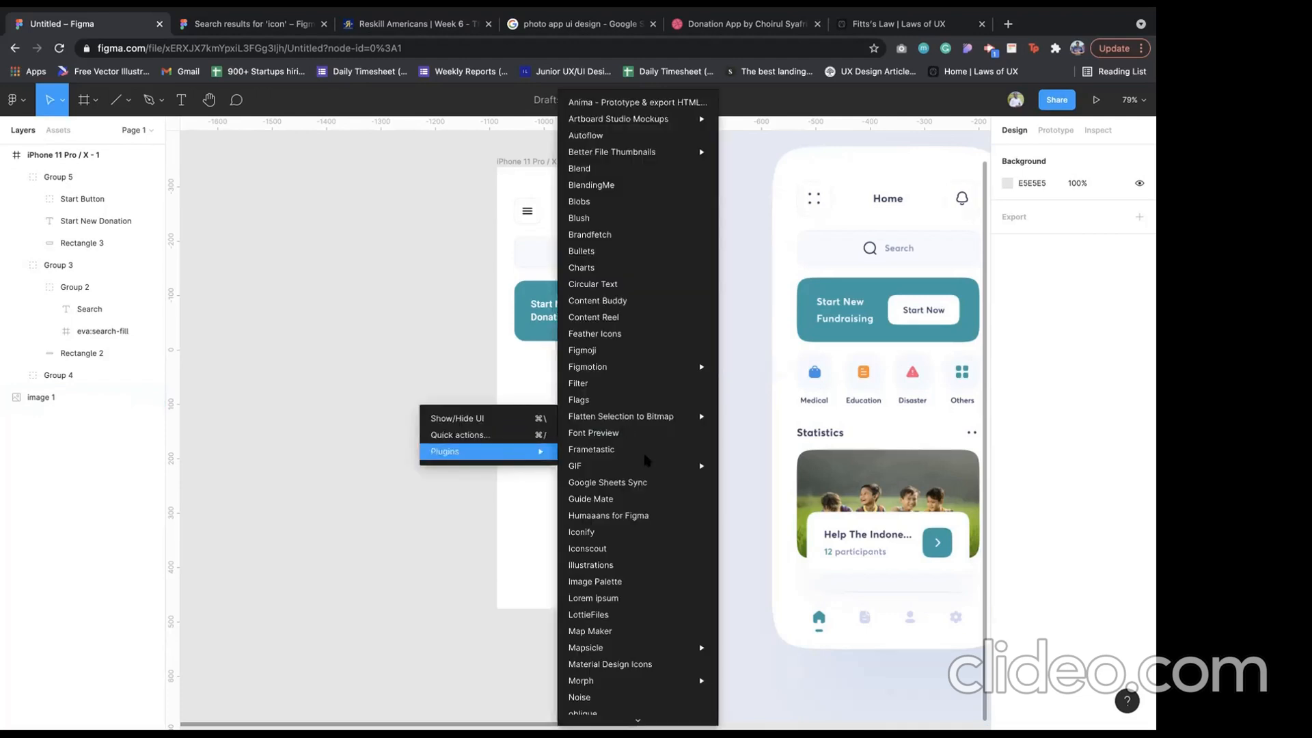
{"action": "left_click", "coordinate": [649, 532]}
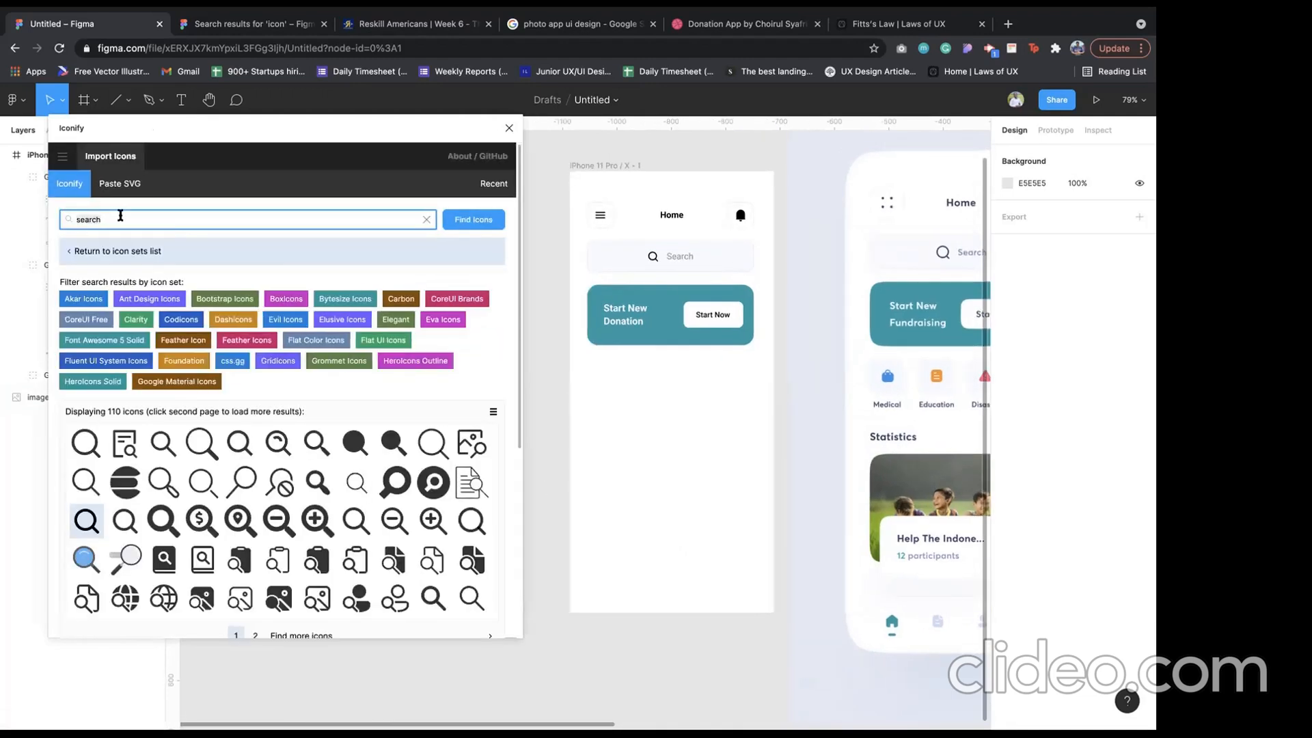
{"action": "key", "text": "ctrl+a"}
{"action": "type", "text": "do"}
{"action": "key", "text": "Return"}
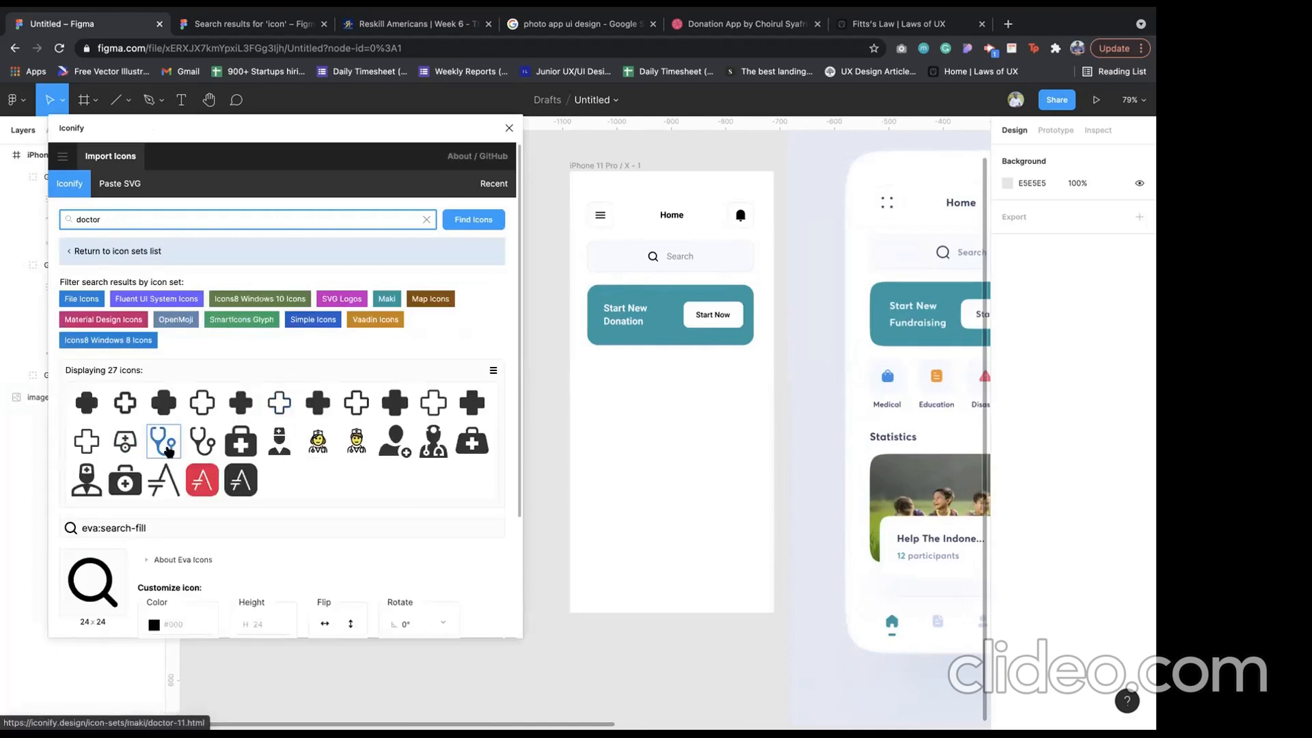
- Import the maki:doctor-11 stethoscope icon into the iPhone 11 Pro / X - 1 frame
{"action": "left_click", "coordinate": [164, 442]}
{"action": "scroll", "coordinate": [229, 535], "scroll_direction": "down", "scroll_amount": 2}
{"action": "scroll", "coordinate": [230, 534], "scroll_direction": "down", "scroll_amount": 2}
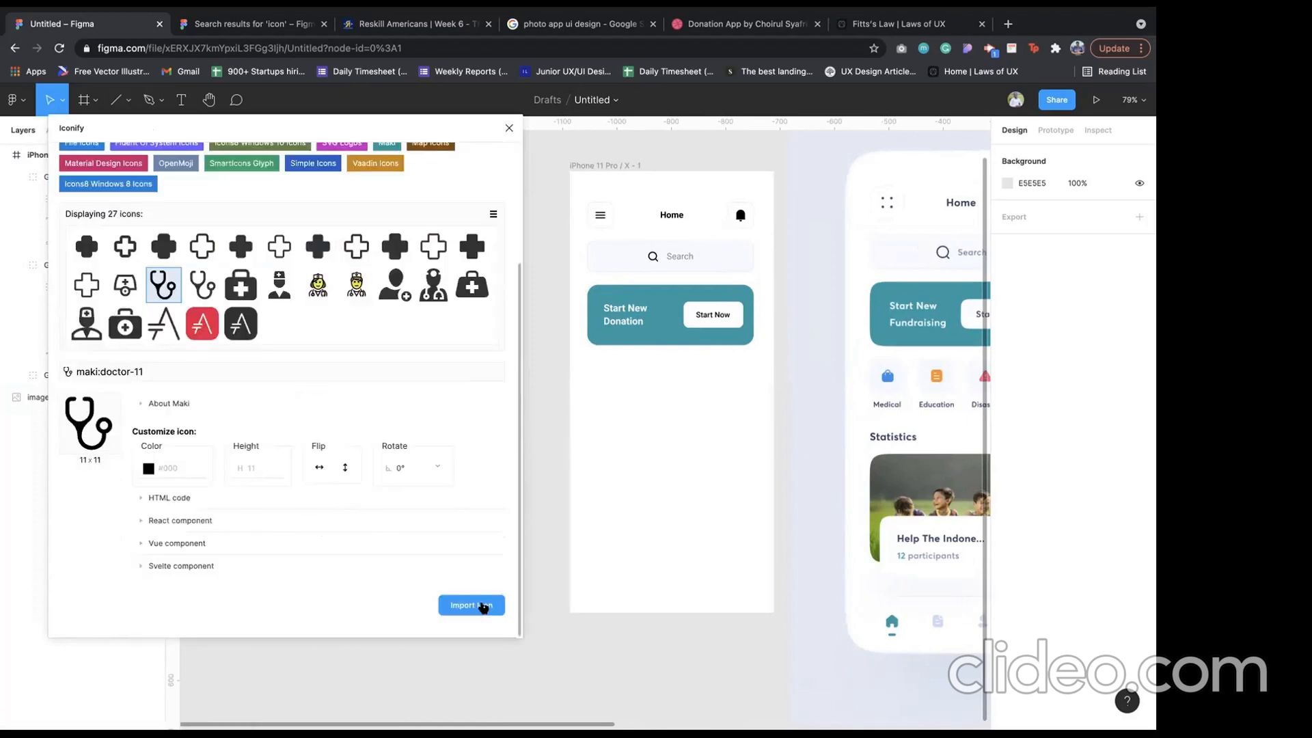
{"action": "left_click", "coordinate": [620, 170]}
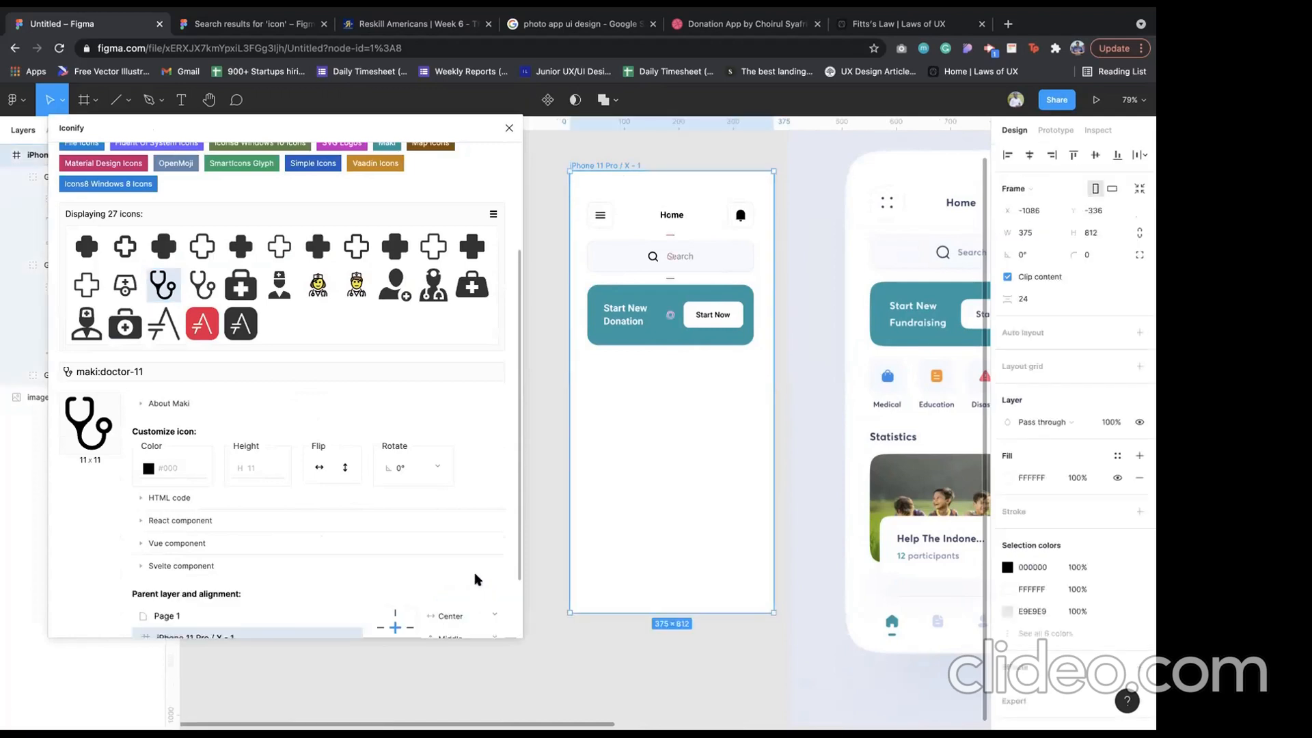
{"action": "scroll", "coordinate": [478, 615], "scroll_direction": "down", "scroll_amount": 2}
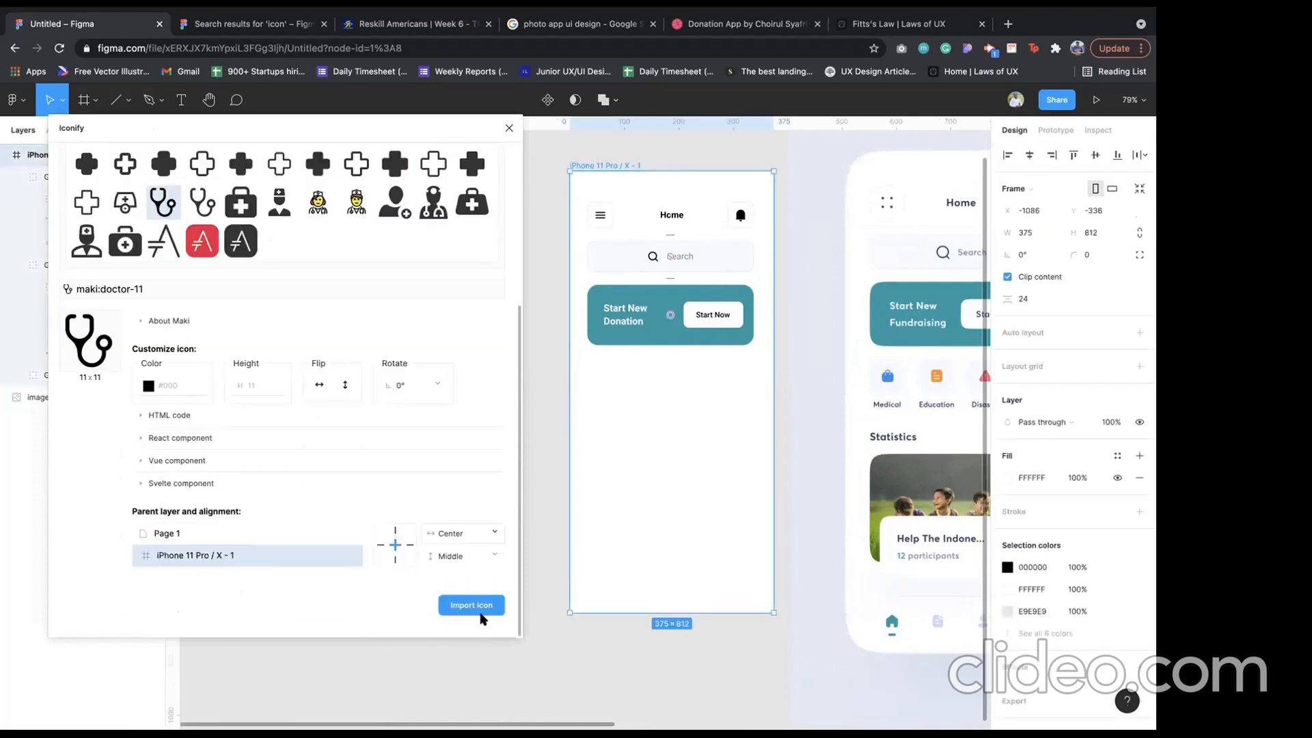
{"action": "left_click", "coordinate": [477, 606]}
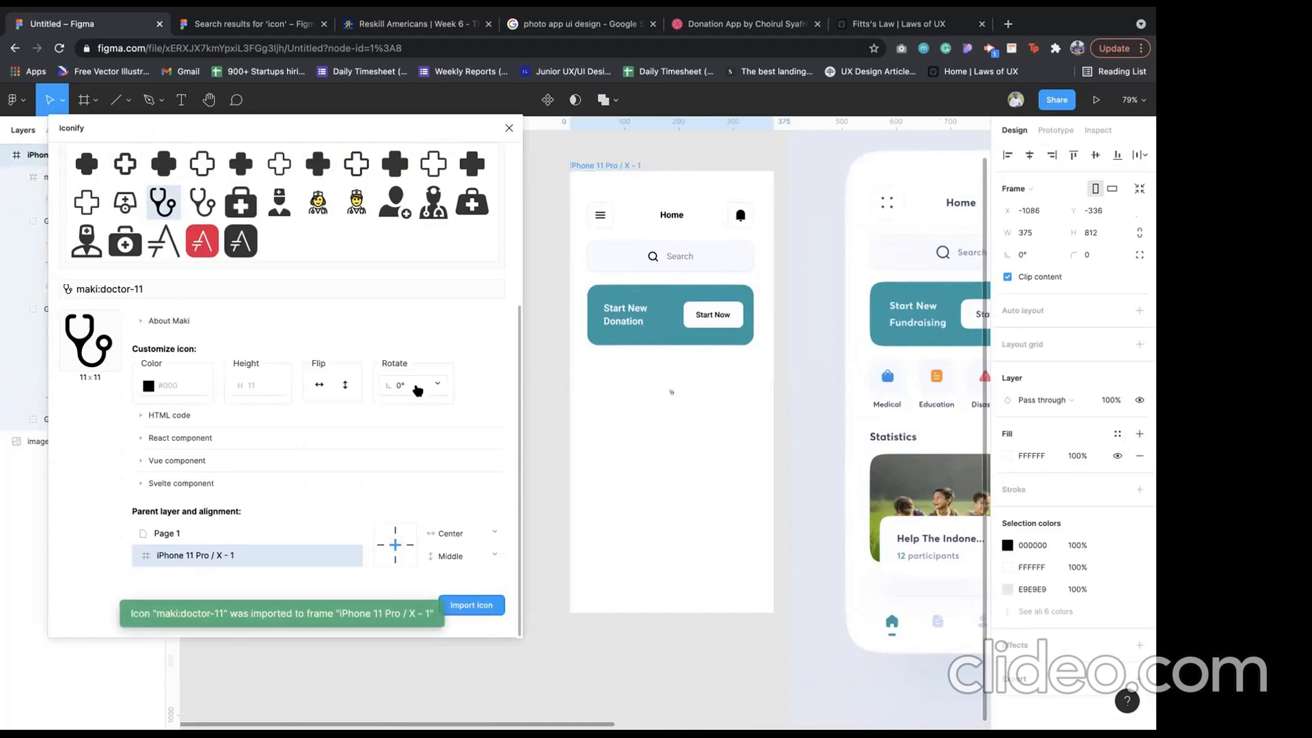
- Search the Iconify icons for "education"
{"action": "scroll", "coordinate": [418, 390], "scroll_direction": "up", "scroll_amount": 5}
{"action": "left_click", "coordinate": [147, 158]}
{"action": "key", "text": "ctrl+a"}
{"action": "type", "text": "ed"}
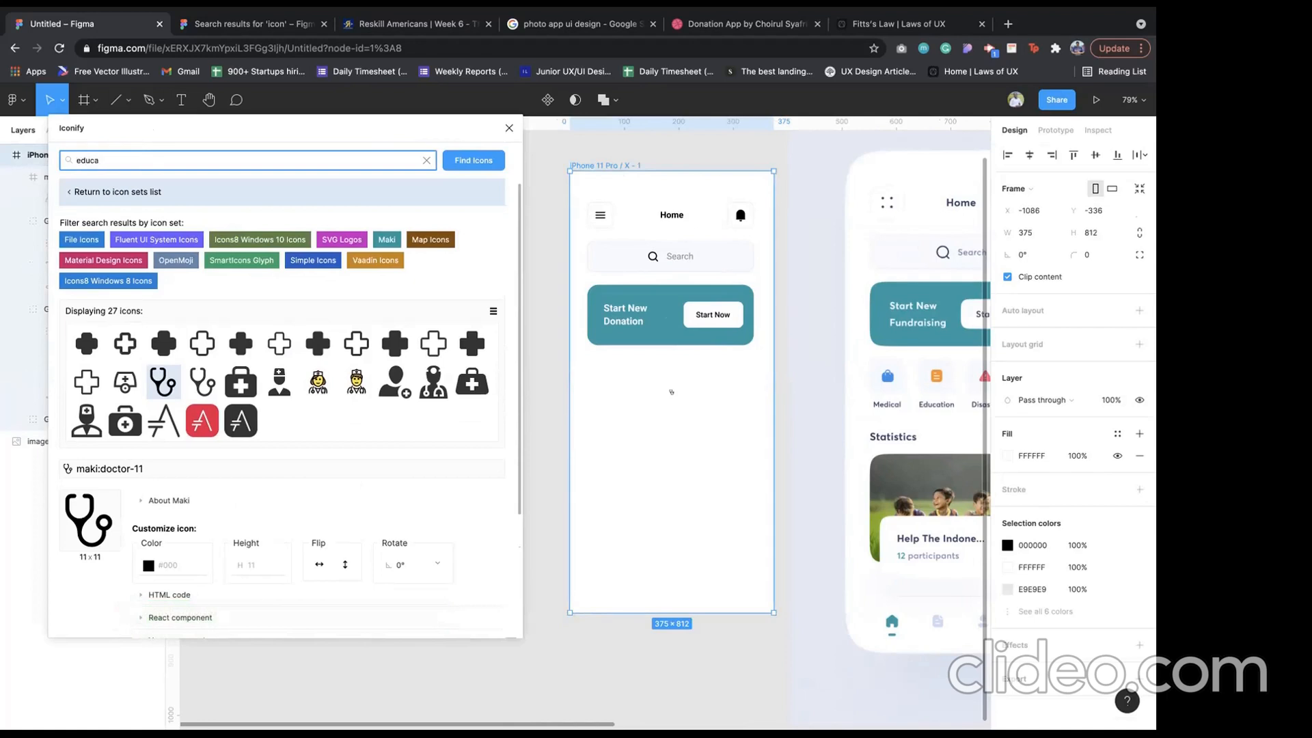
{"action": "type", "text": "ucation"}
{"action": "key", "text": "Return"}
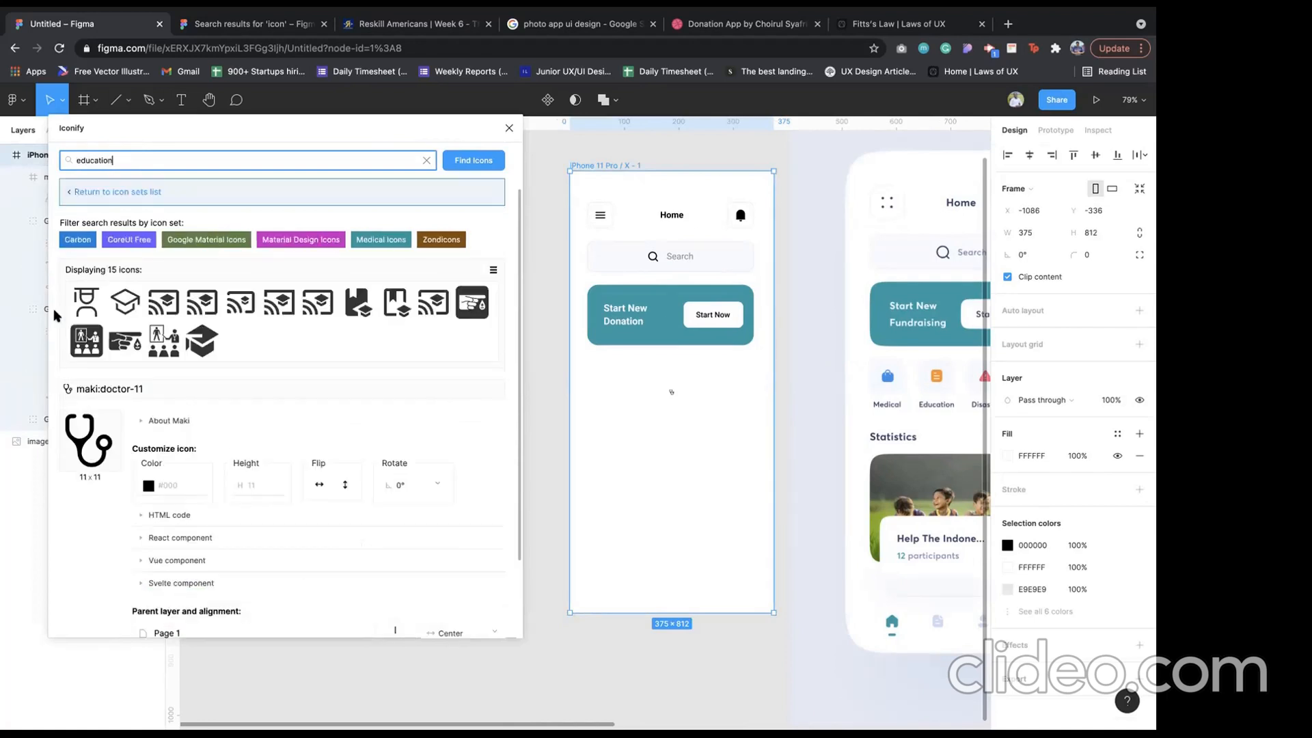
- Import the zondicons:education graduation cap icon into the iPhone 11 Pro / X - 1 frame
{"action": "left_click", "coordinate": [198, 341]}
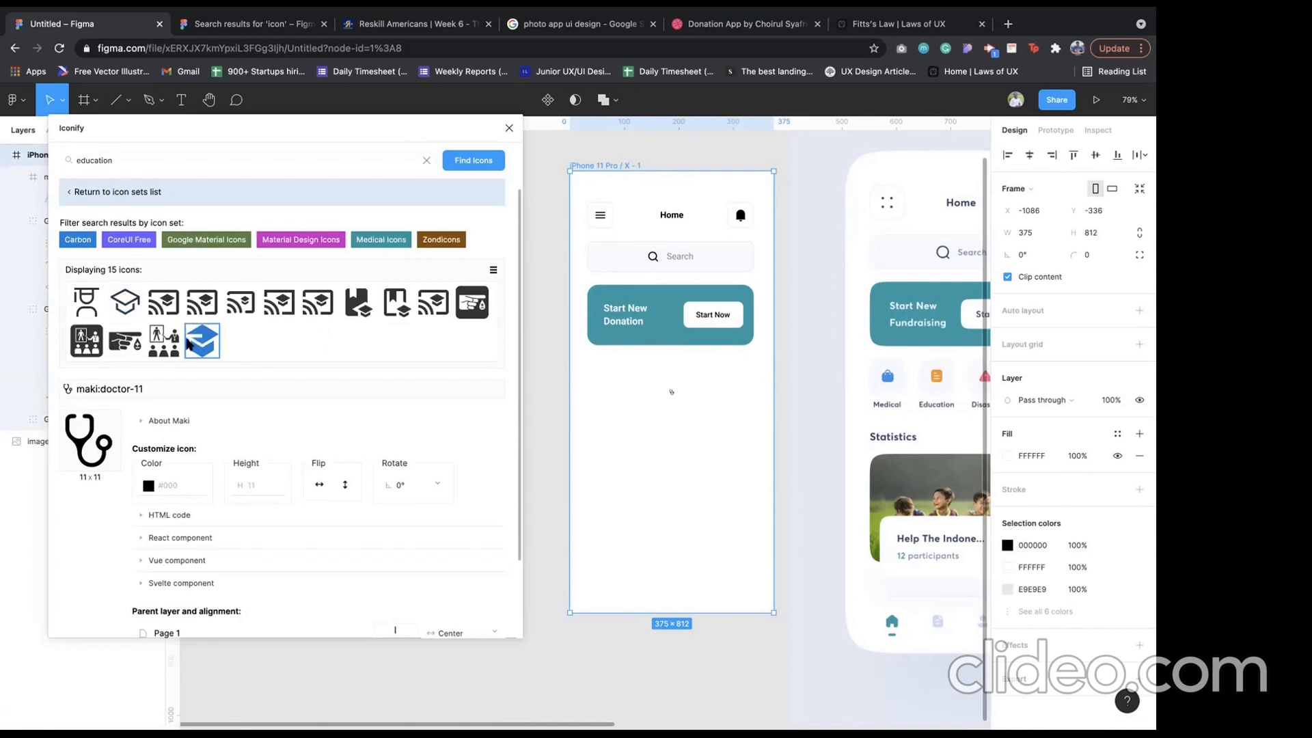
{"action": "left_click", "coordinate": [211, 357]}
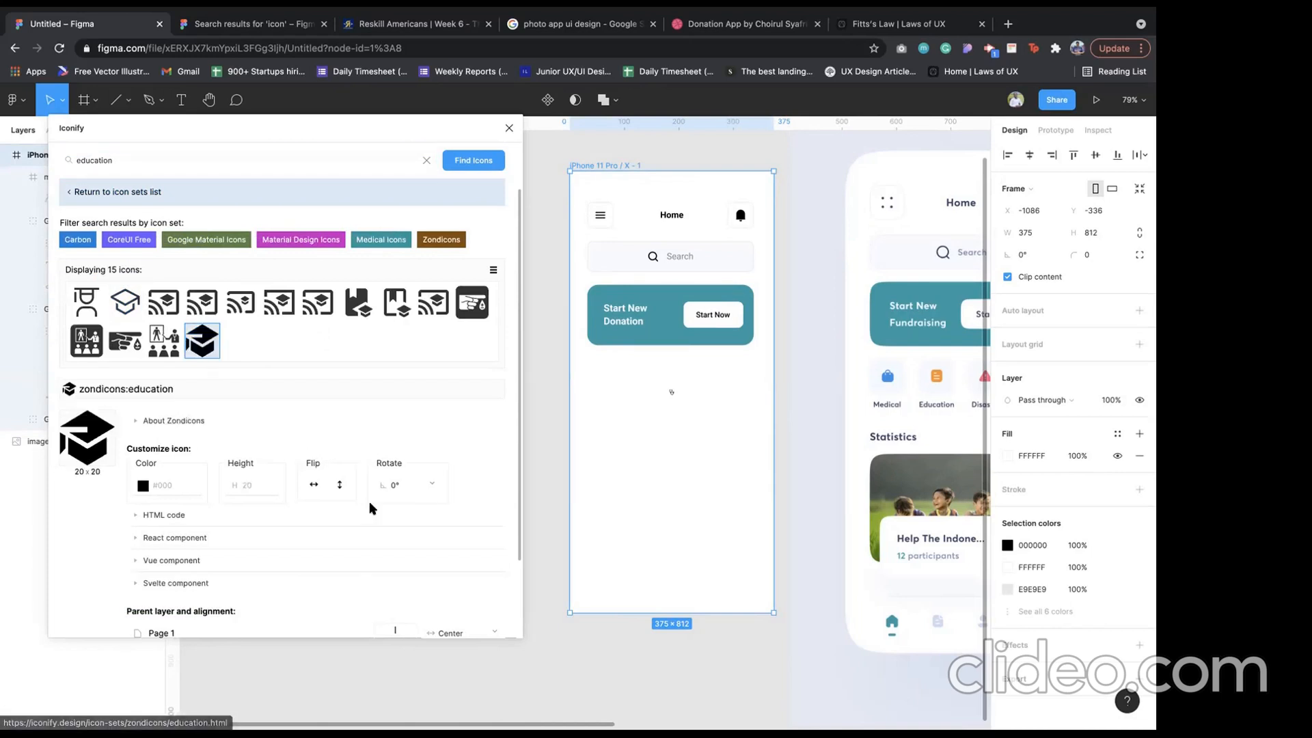
{"action": "scroll", "coordinate": [371, 506], "scroll_direction": "down", "scroll_amount": 2}
{"action": "left_click", "coordinate": [489, 607]}
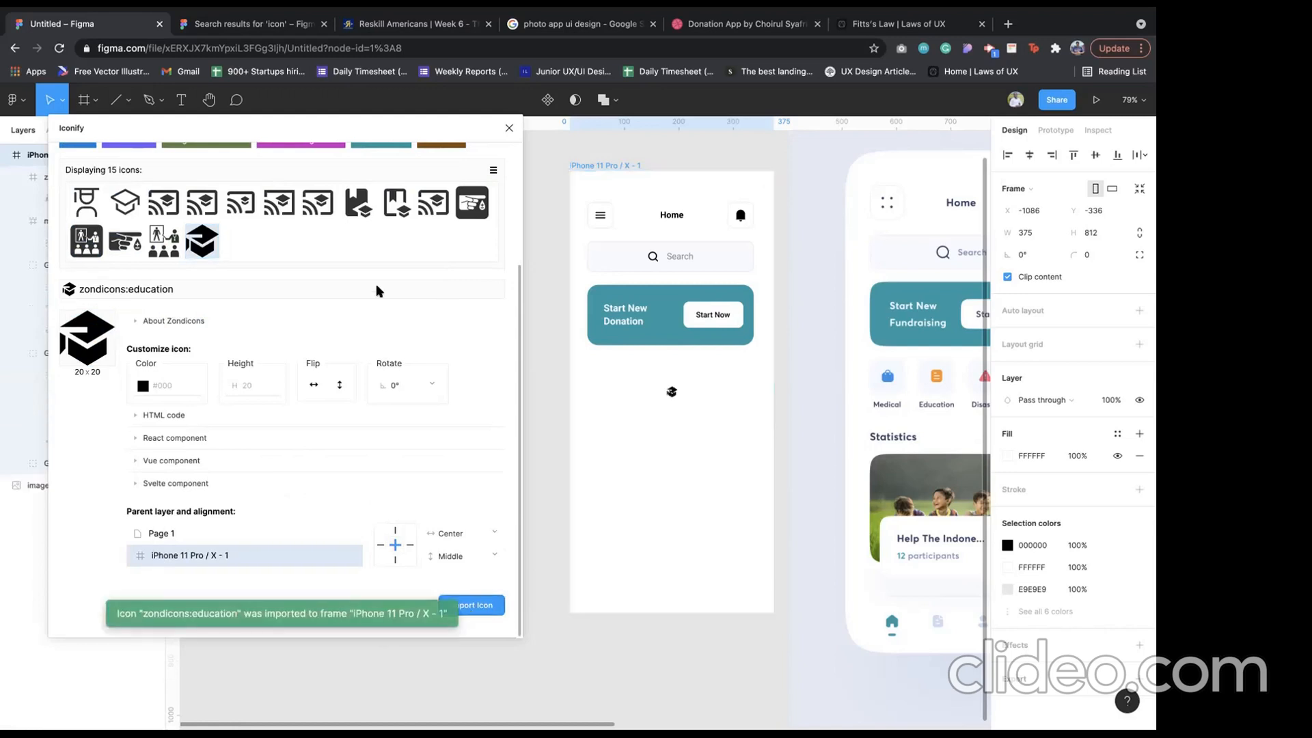
- Search the Iconify icons for "fire" and browse the results for a disaster category icon
{"action": "scroll", "coordinate": [376, 285], "scroll_direction": "up", "scroll_amount": 2}
{"action": "scroll", "coordinate": [376, 284], "scroll_direction": "up", "scroll_amount": 1}
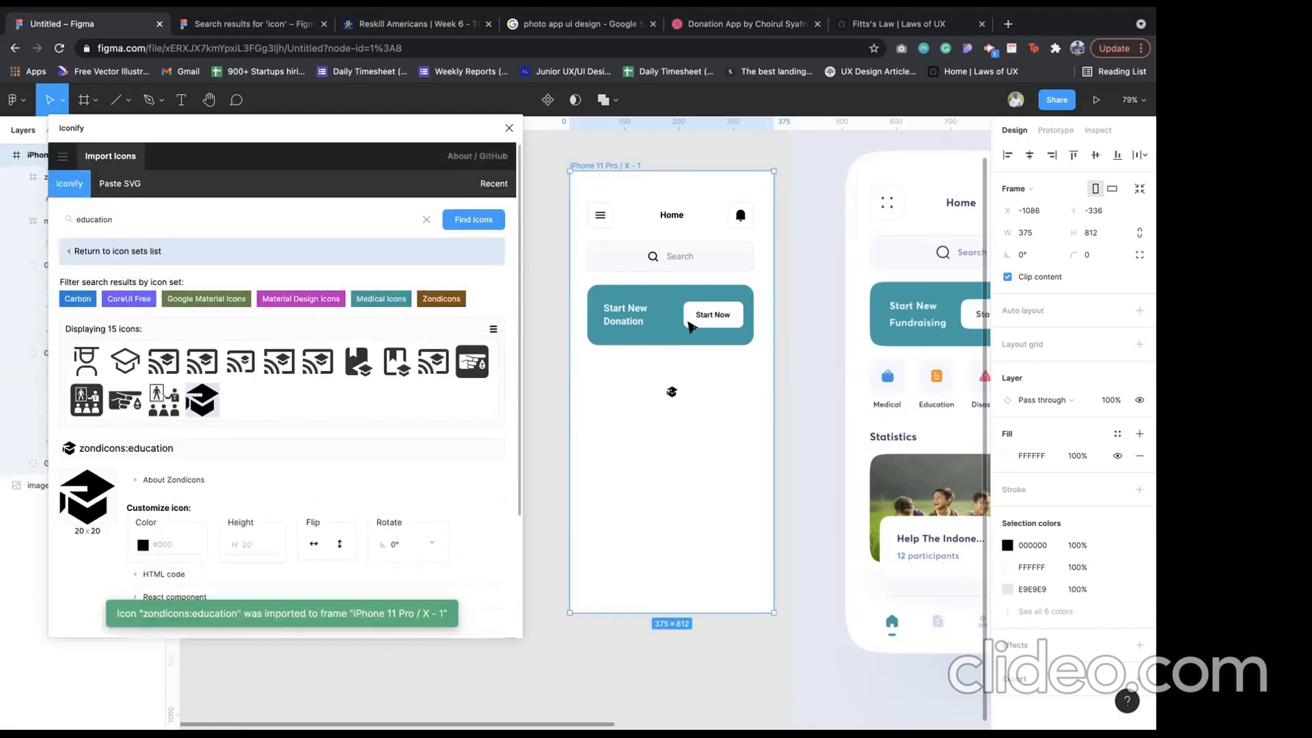
{"action": "scroll", "coordinate": [687, 319], "scroll_direction": "right", "scroll_amount": 2}
{"action": "left_click", "coordinate": [189, 222]}
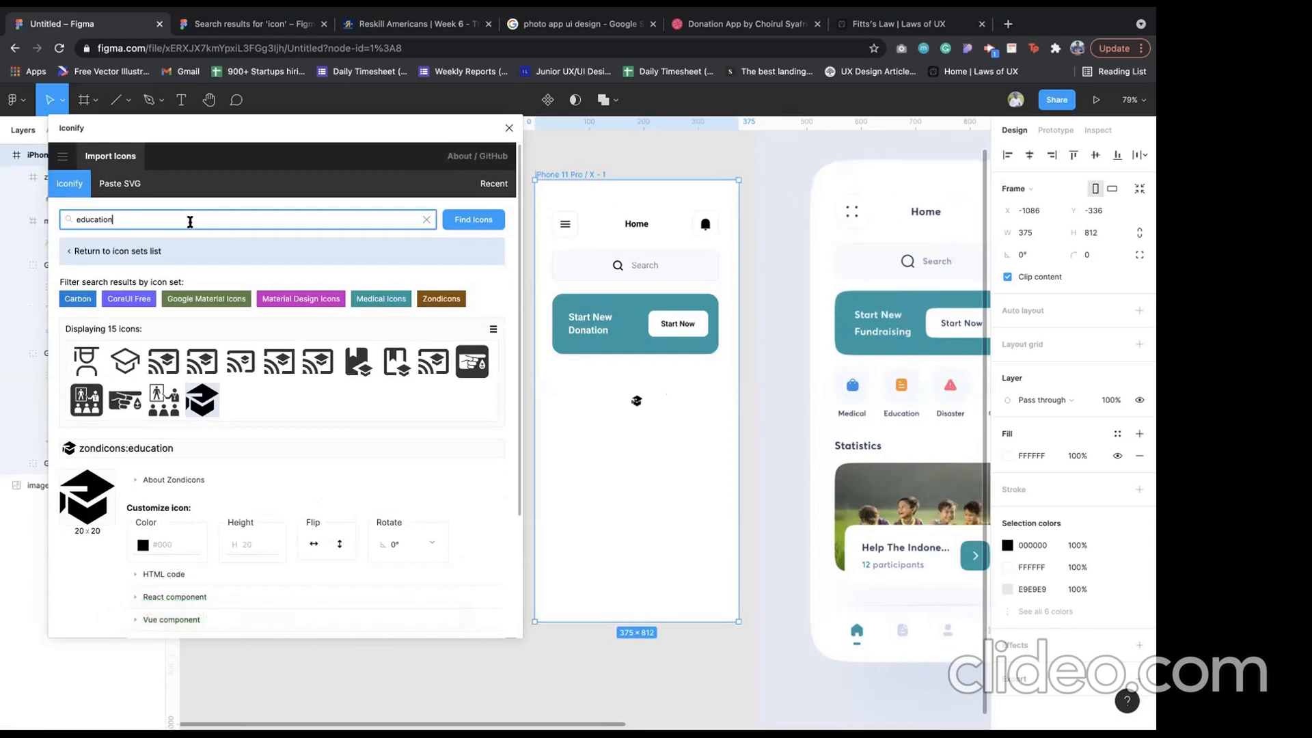
{"action": "key", "text": "super+a"}
{"action": "type", "text": "fire"}
{"action": "key", "text": "Return"}
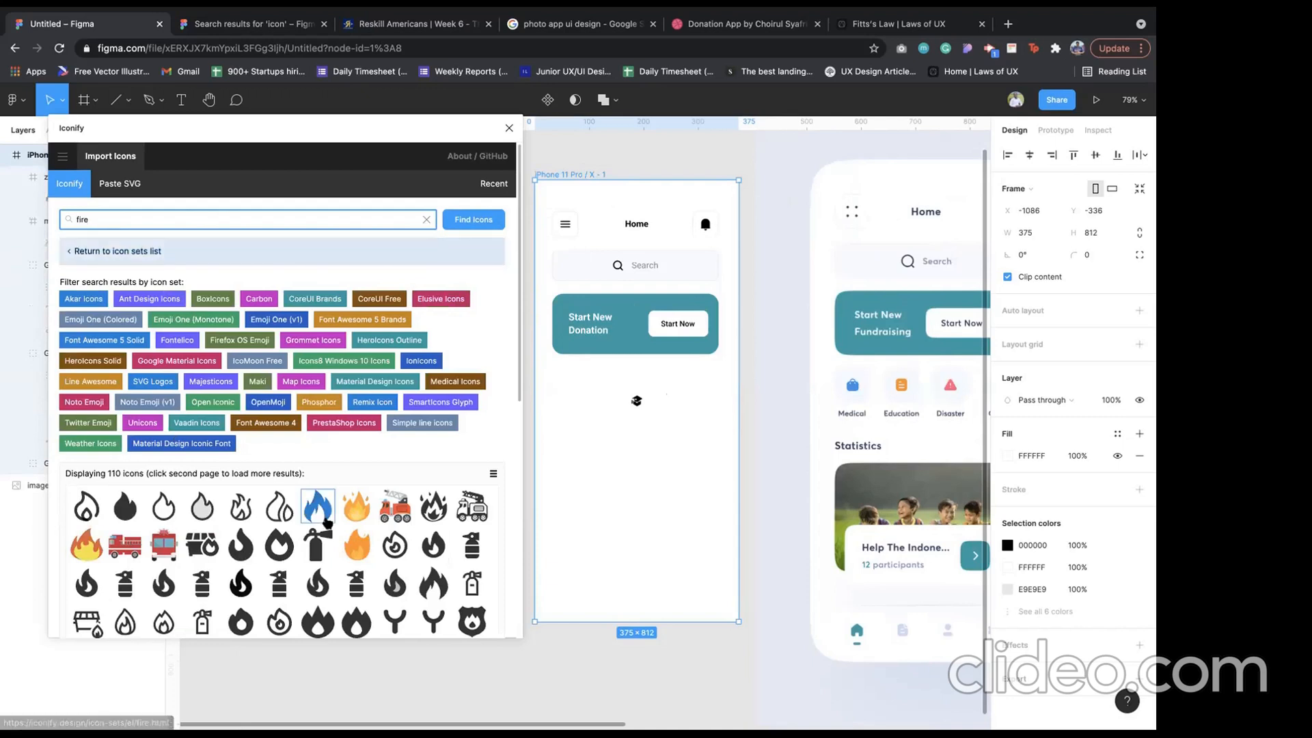
{"action": "scroll", "coordinate": [327, 523], "scroll_direction": "down", "scroll_amount": 1}
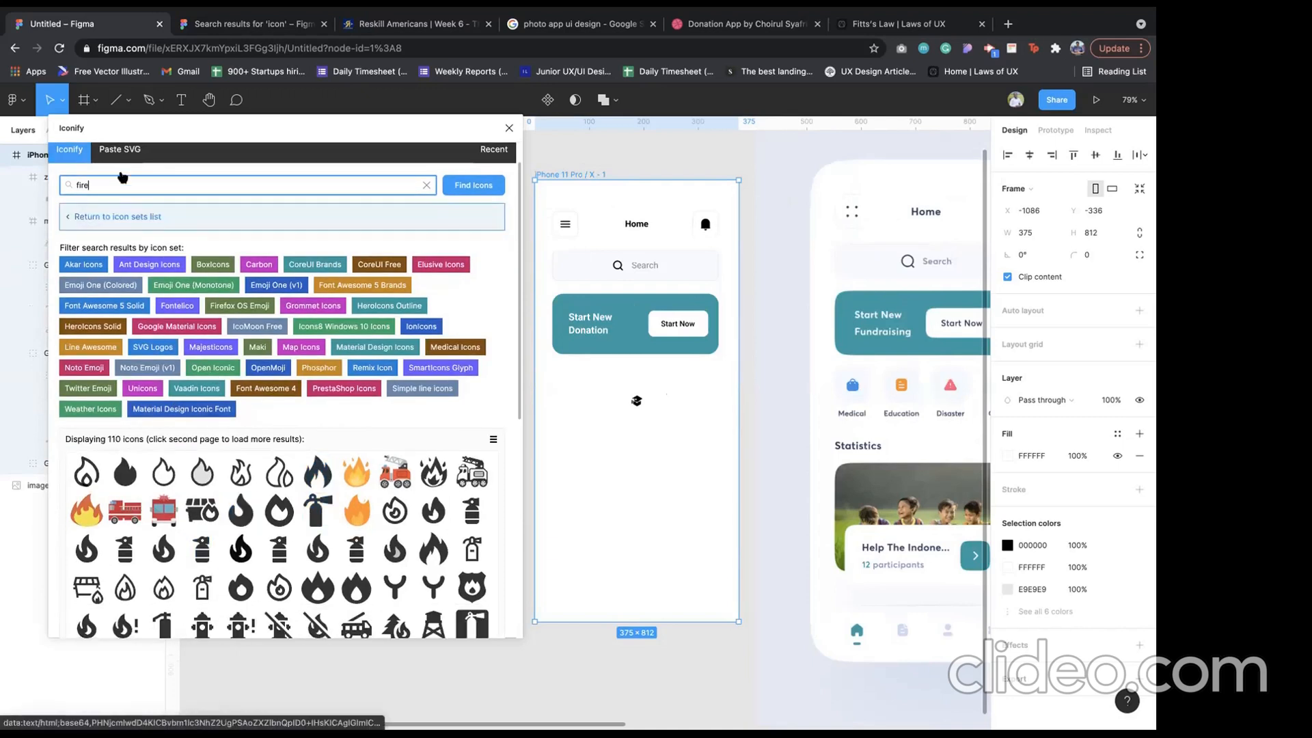
- Search the Iconify icons for "caution" instead of "fire"
{"action": "scroll", "coordinate": [240, 471], "scroll_direction": "down", "scroll_amount": 3}
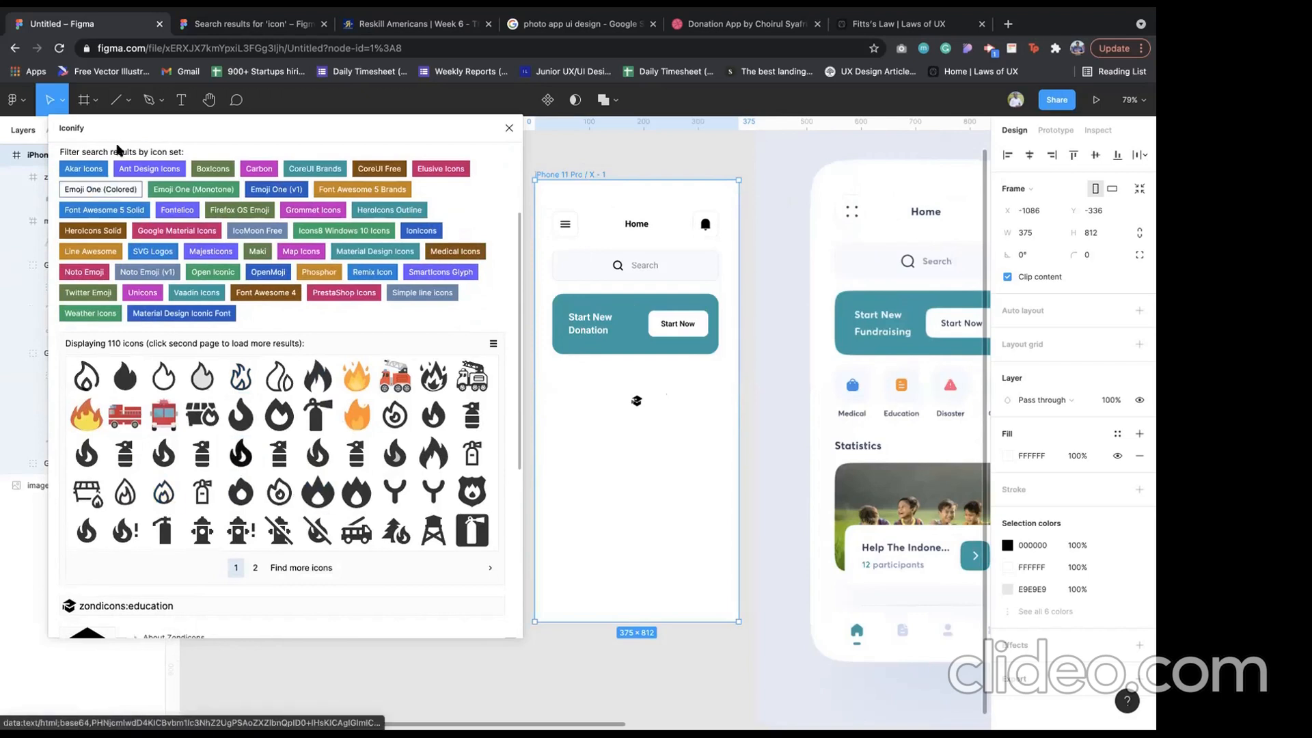
{"action": "scroll", "coordinate": [117, 253], "scroll_direction": "up", "scroll_amount": 3}
{"action": "scroll", "coordinate": [118, 253], "scroll_direction": "up", "scroll_amount": 2}
{"action": "double_click", "coordinate": [120, 216]}
{"action": "type", "text": "c"}
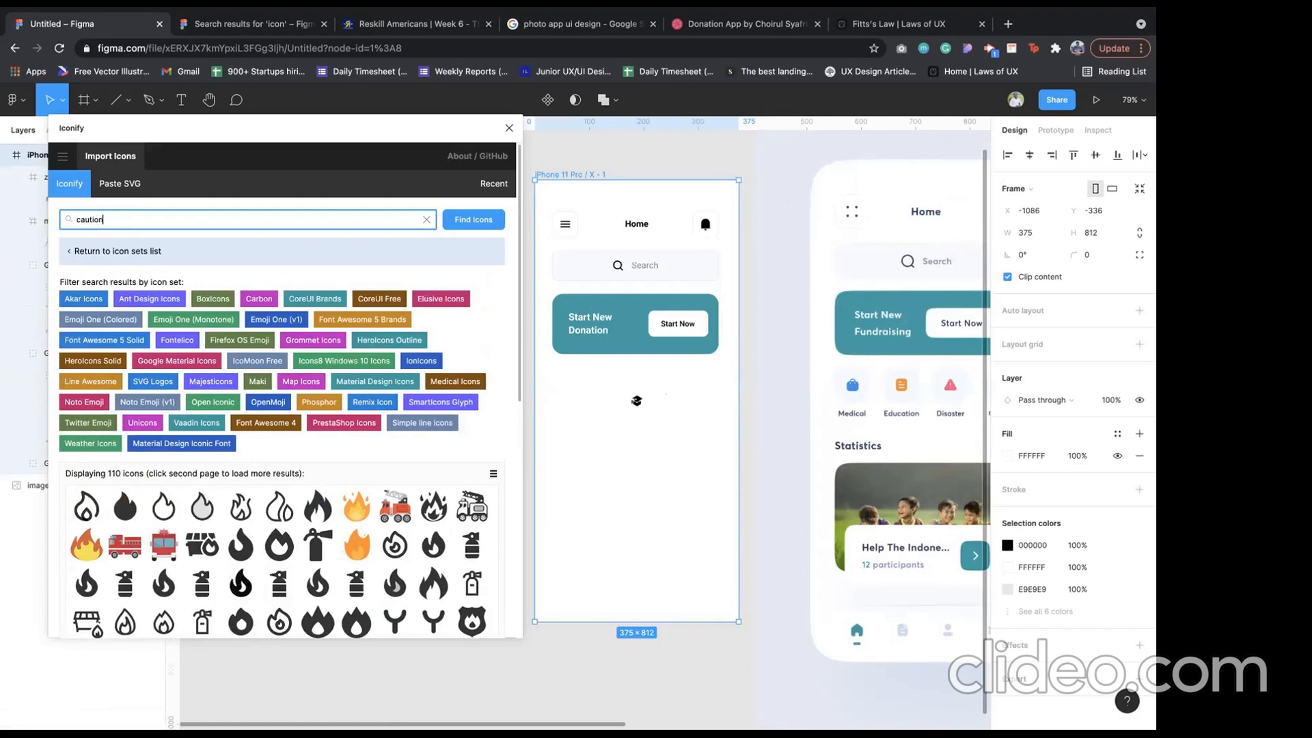
{"action": "type", "text": "aution"}
{"action": "key", "text": "Return"}
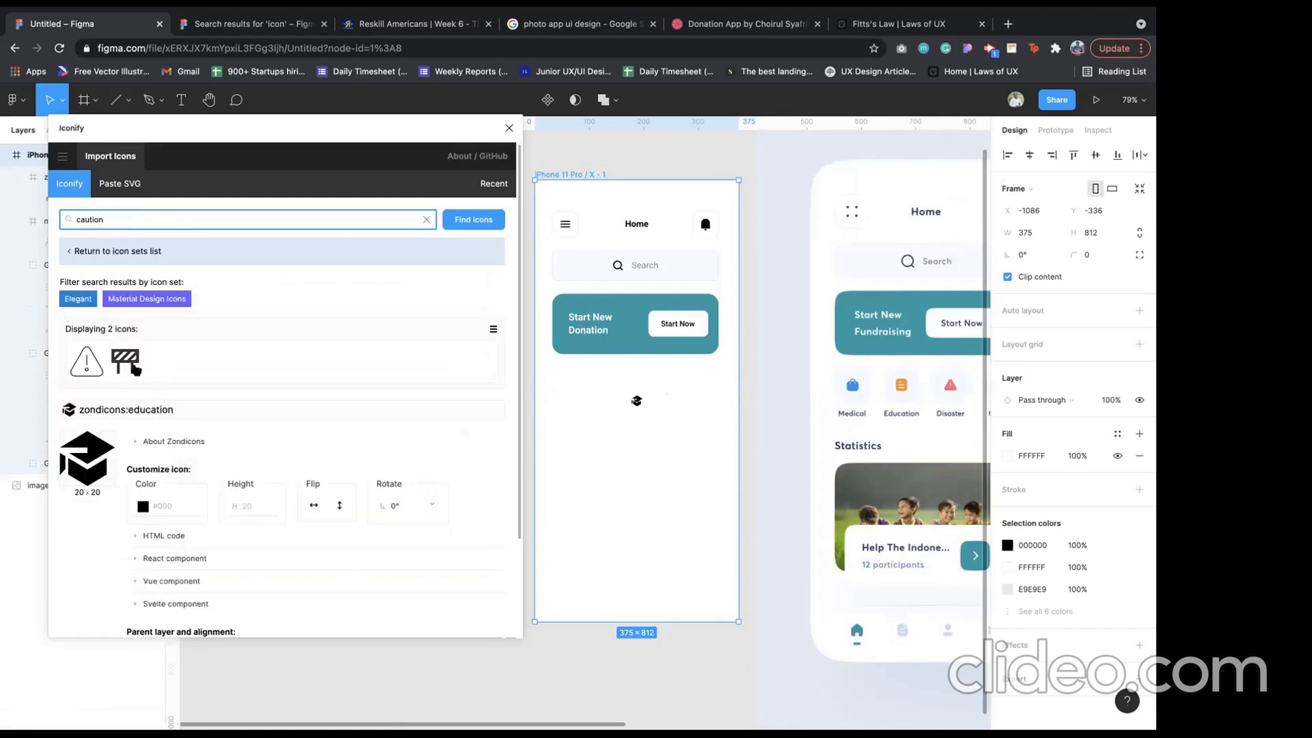
- Import the mdi:sign-caution barrier icon into the iPhone 11 Pro / X - 1 frame
{"action": "left_click", "coordinate": [134, 369]}
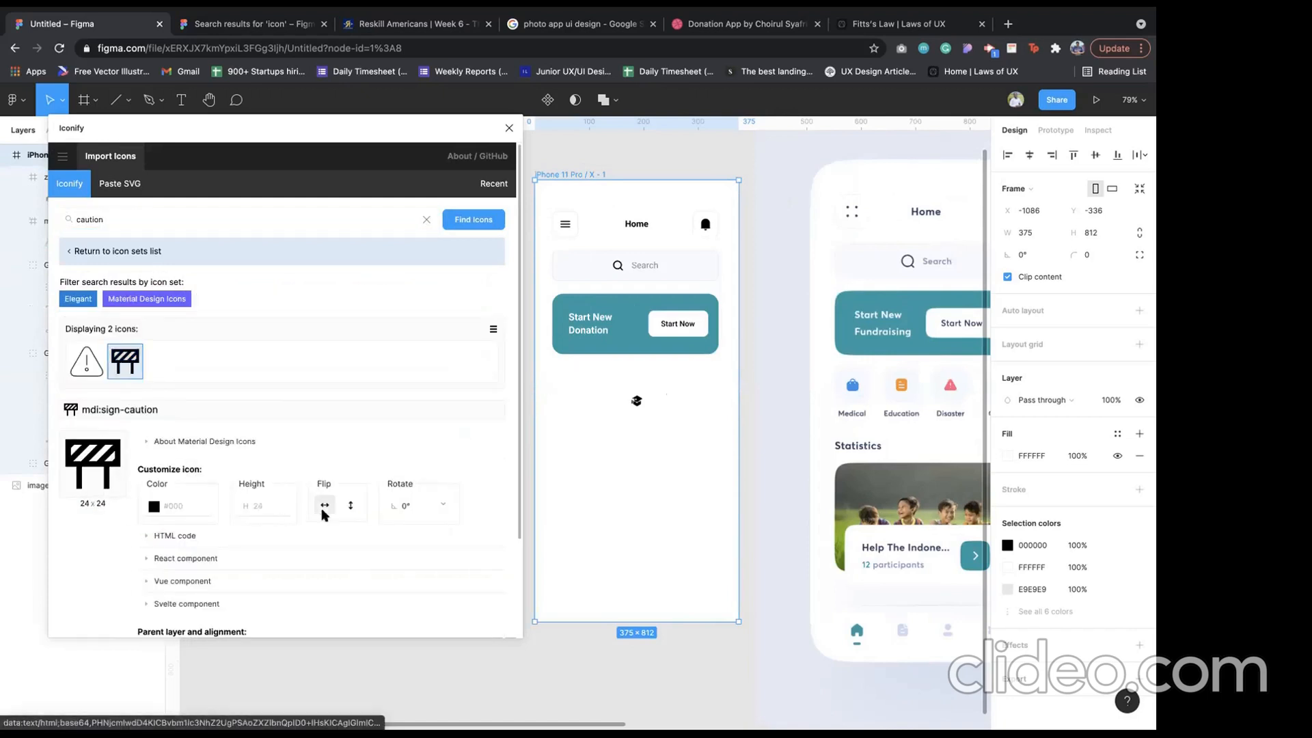
{"action": "scroll", "coordinate": [325, 516], "scroll_direction": "down", "scroll_amount": 3}
{"action": "left_click", "coordinate": [470, 604]}
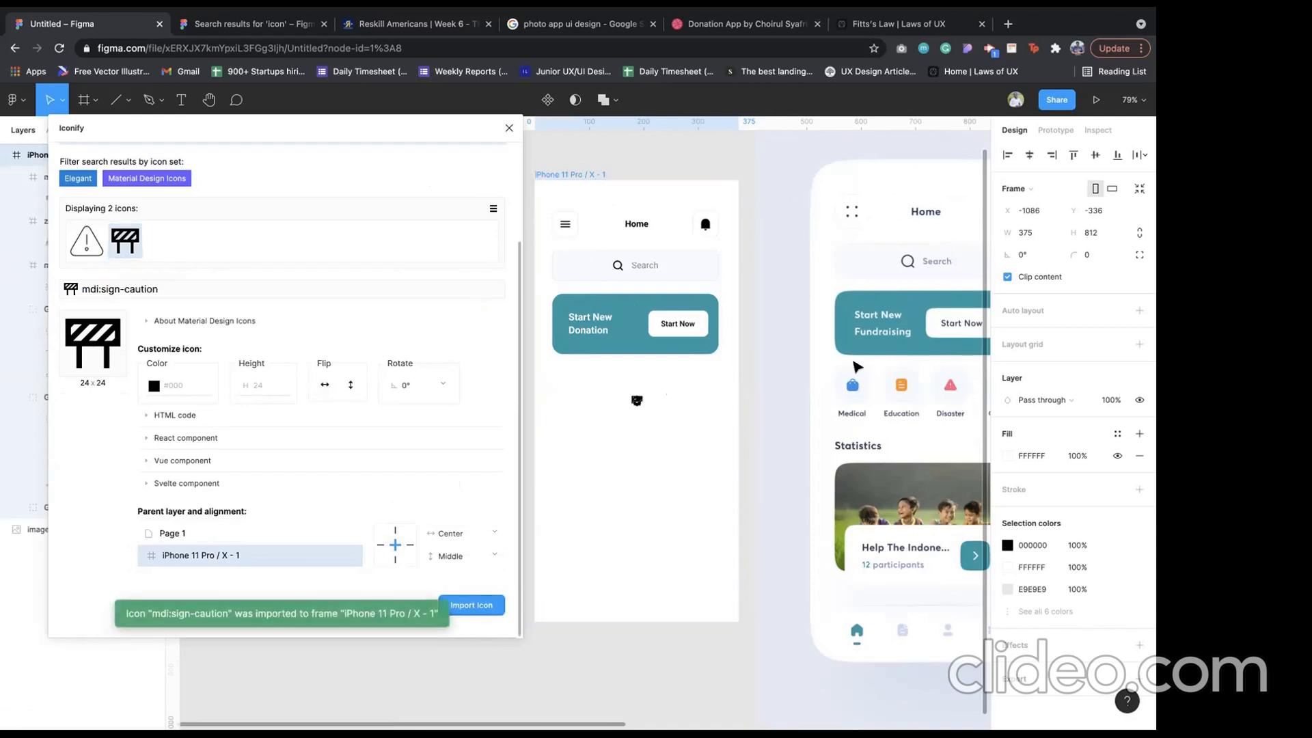
- Search the Iconify icons for "dashbaord" to find an icon for the Others category
{"action": "scroll", "coordinate": [856, 367], "scroll_direction": "right", "scroll_amount": 2}
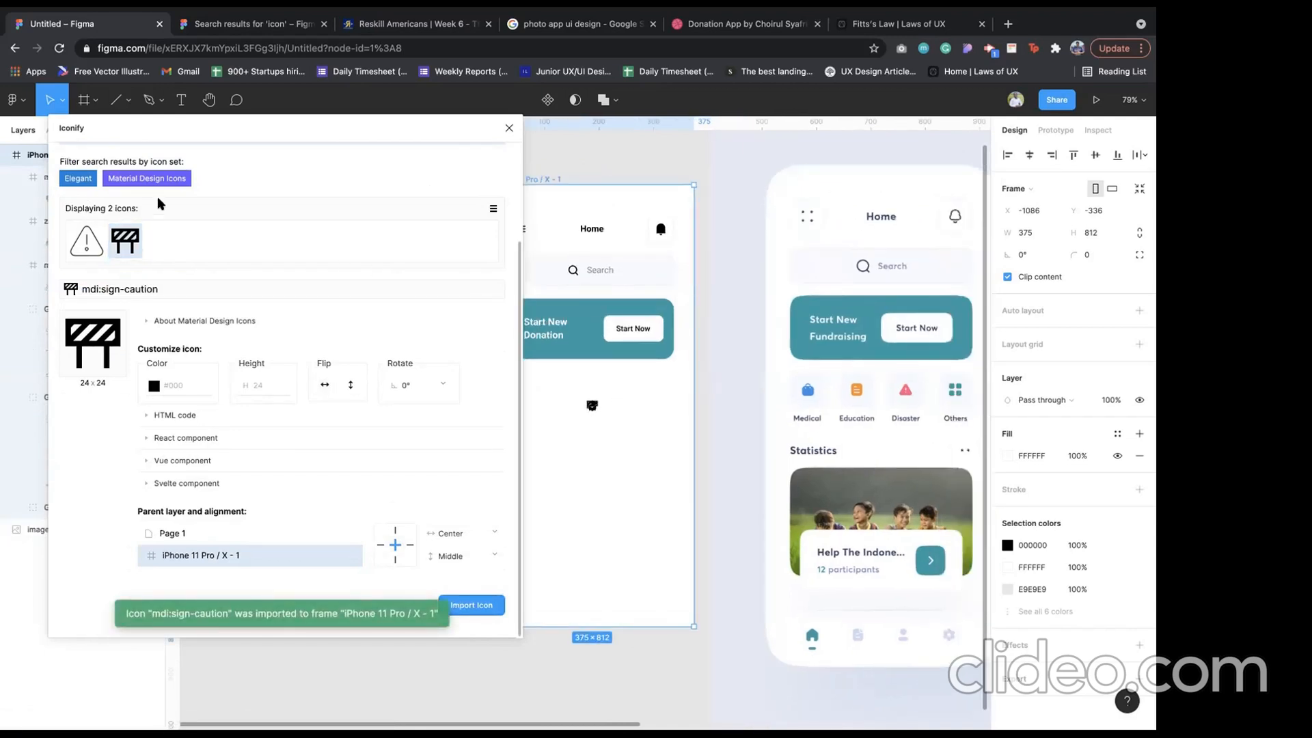
{"action": "scroll", "coordinate": [108, 154], "scroll_direction": "up", "scroll_amount": 2}
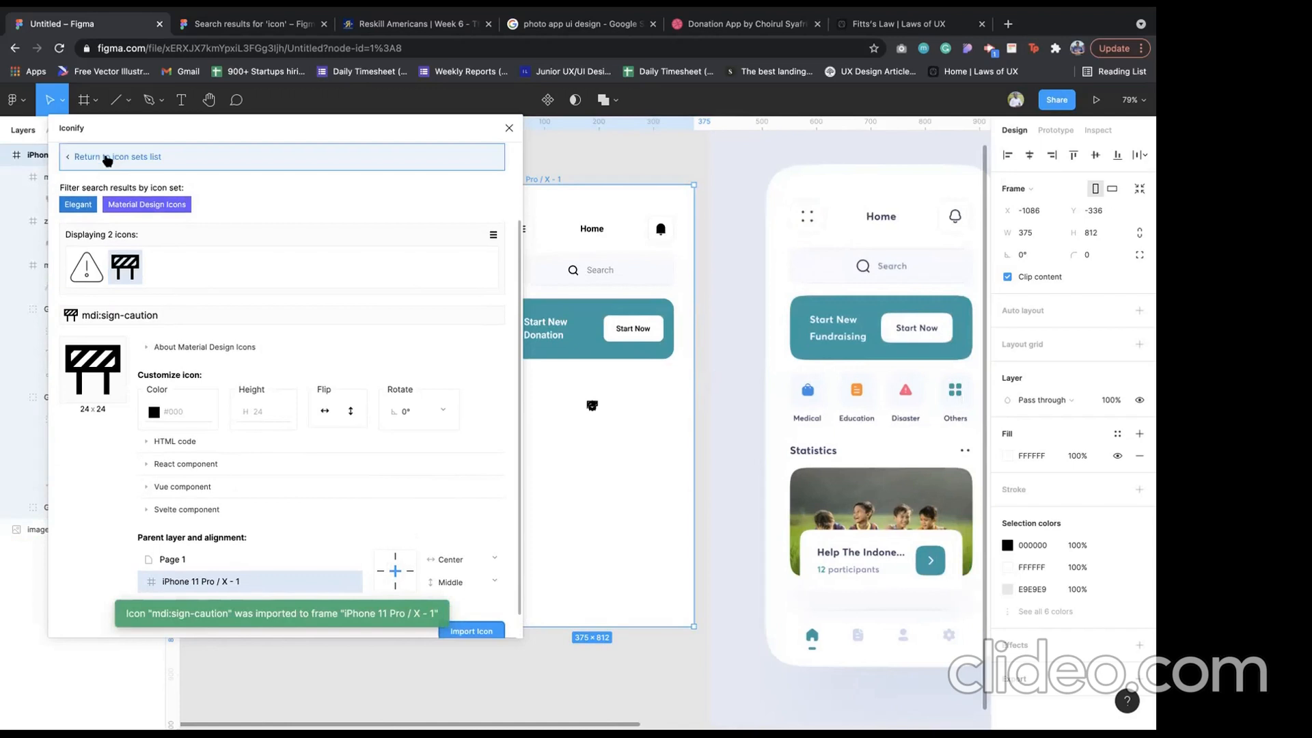
{"action": "scroll", "coordinate": [108, 159], "scroll_direction": "up", "scroll_amount": 3}
{"action": "left_click", "coordinate": [127, 216]}
{"action": "key", "text": "ctrl+a"}
{"action": "type", "text": "da"}
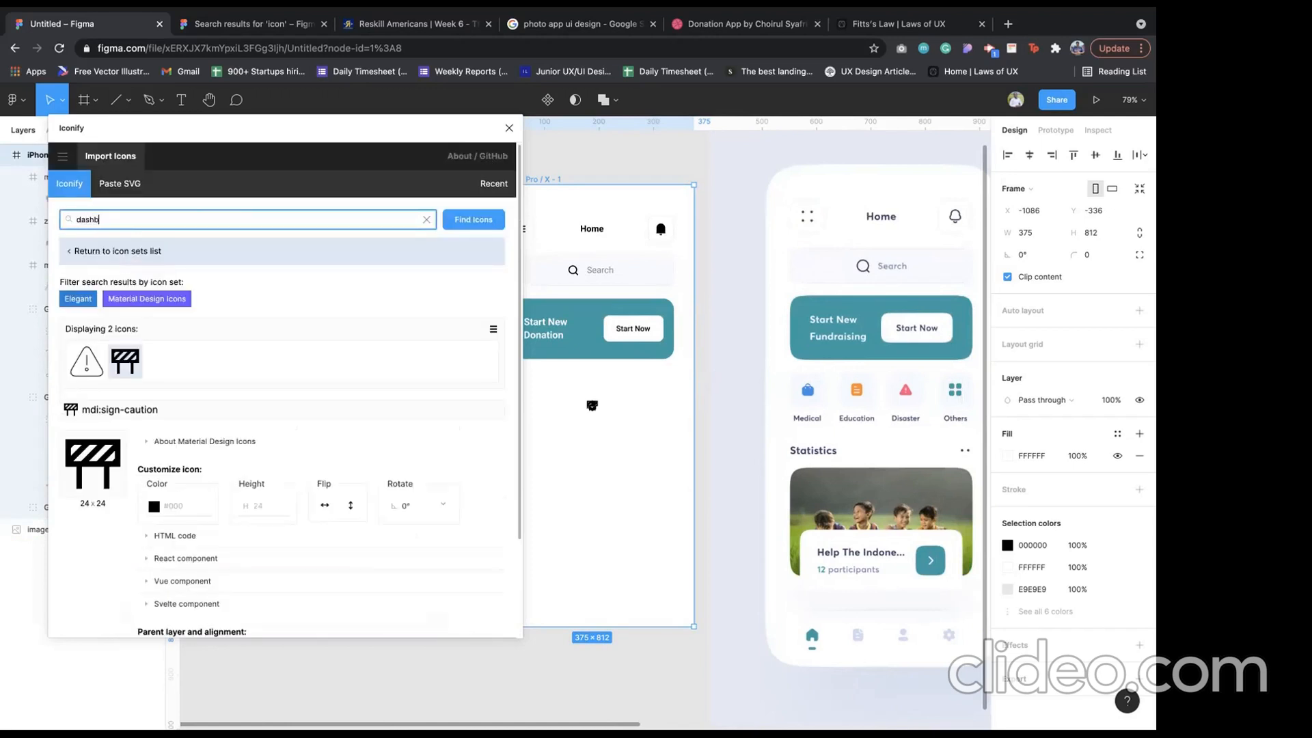
{"action": "key", "text": "Return"}
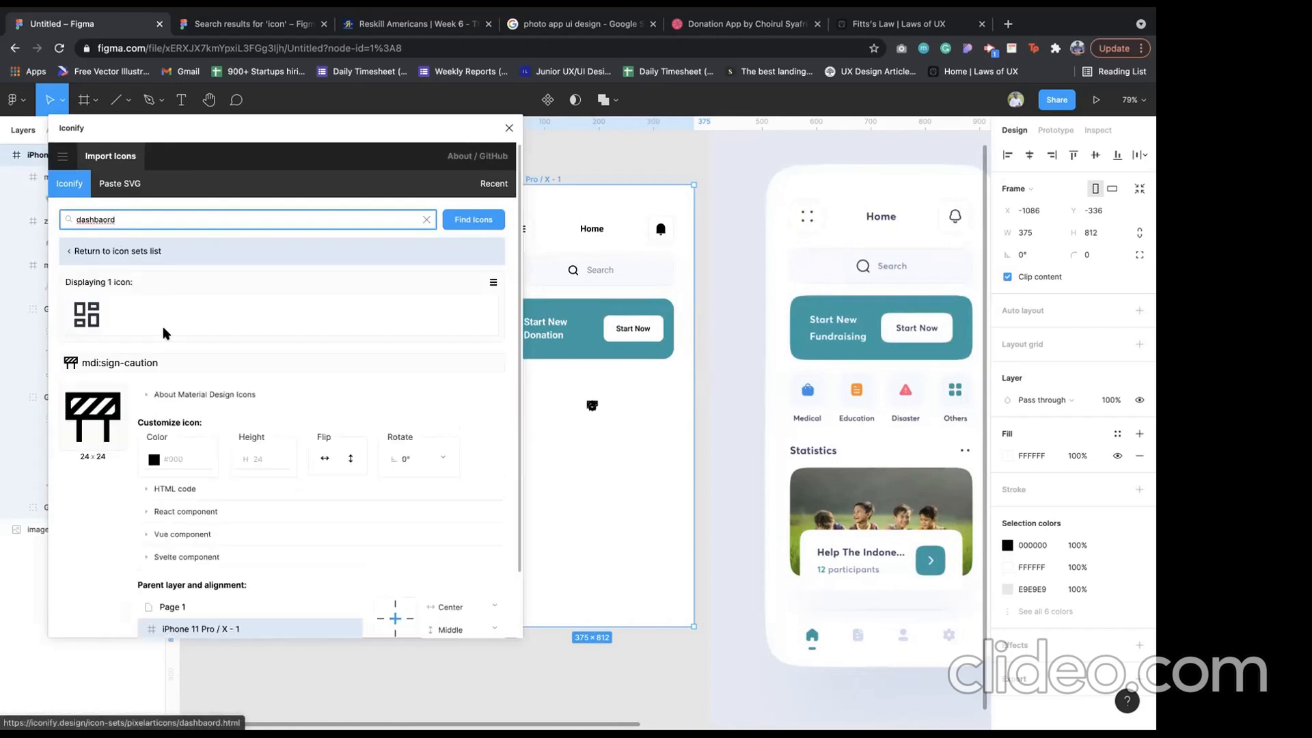
- Import the pixelarticons:dashbaord icon into the iPhone 11 Pro / X - 1 frame and close the Iconify plugin
{"action": "left_click", "coordinate": [88, 319]}
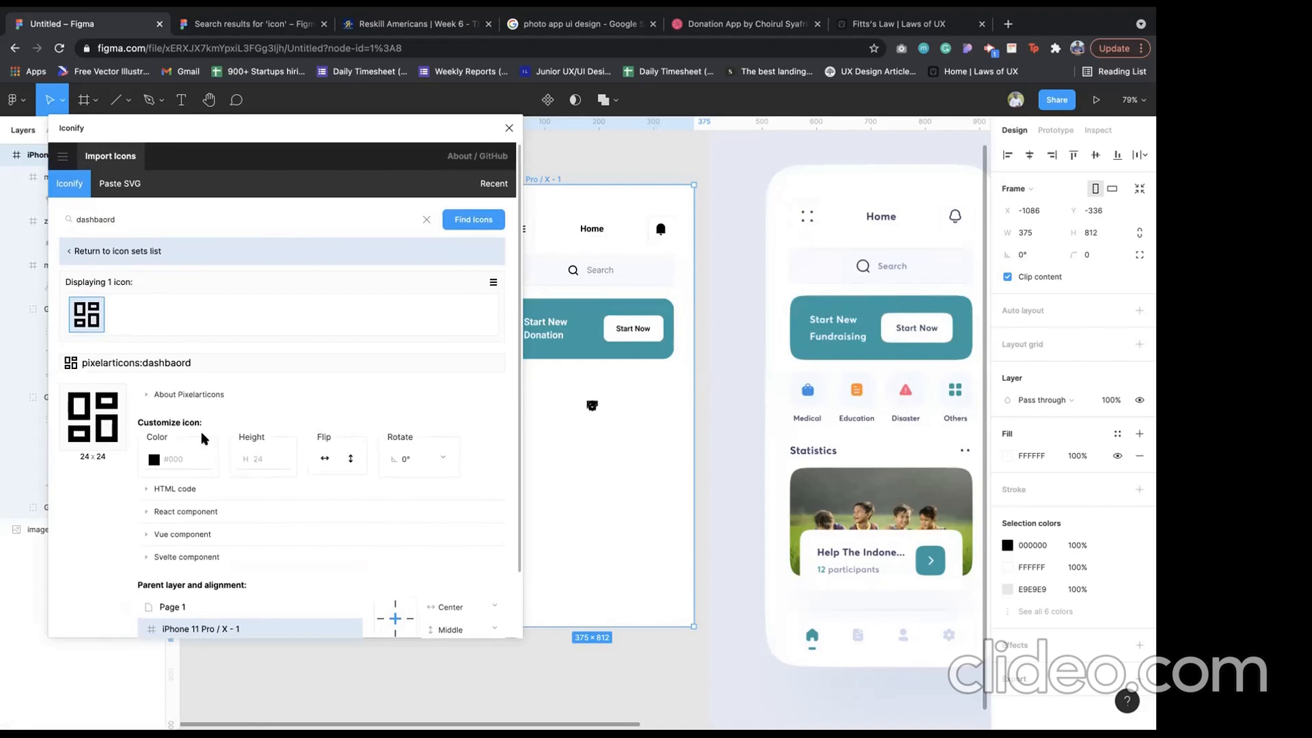
{"action": "scroll", "coordinate": [463, 602], "scroll_direction": "down", "scroll_amount": 2}
{"action": "left_click", "coordinate": [477, 605]}
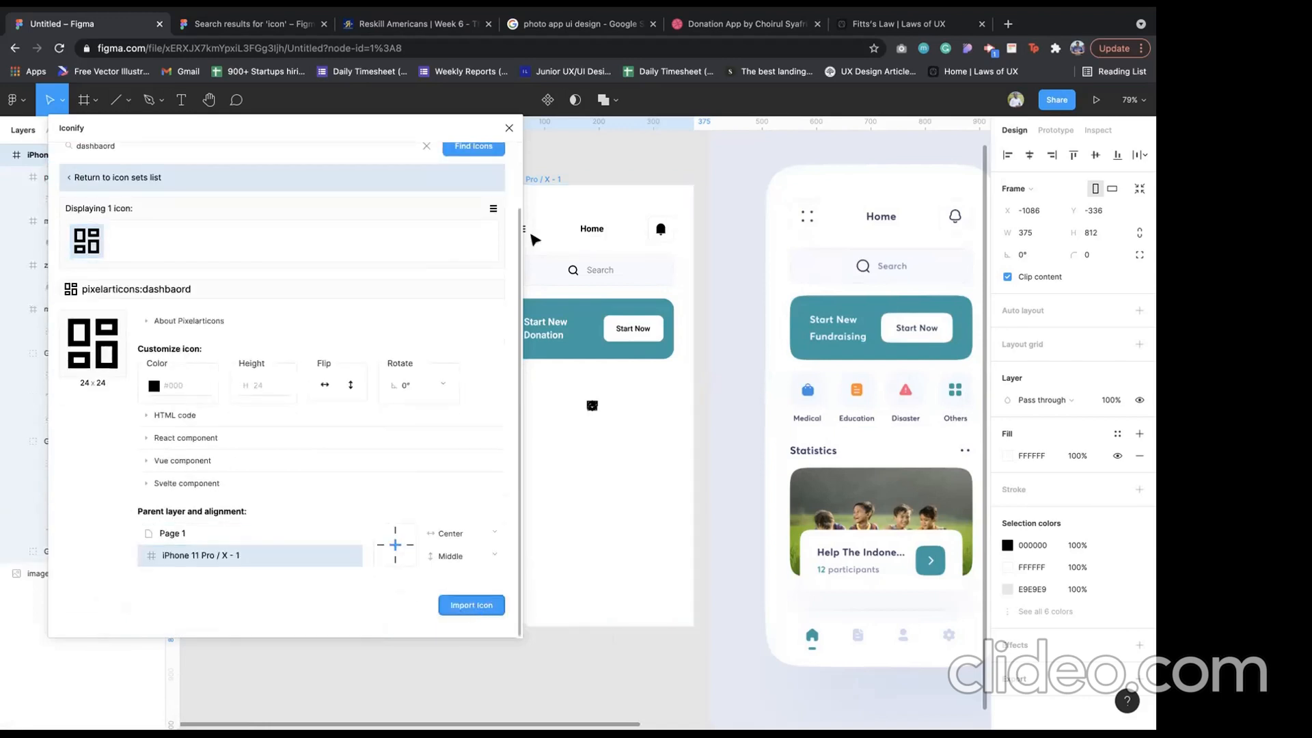
{"action": "left_click", "coordinate": [510, 128]}
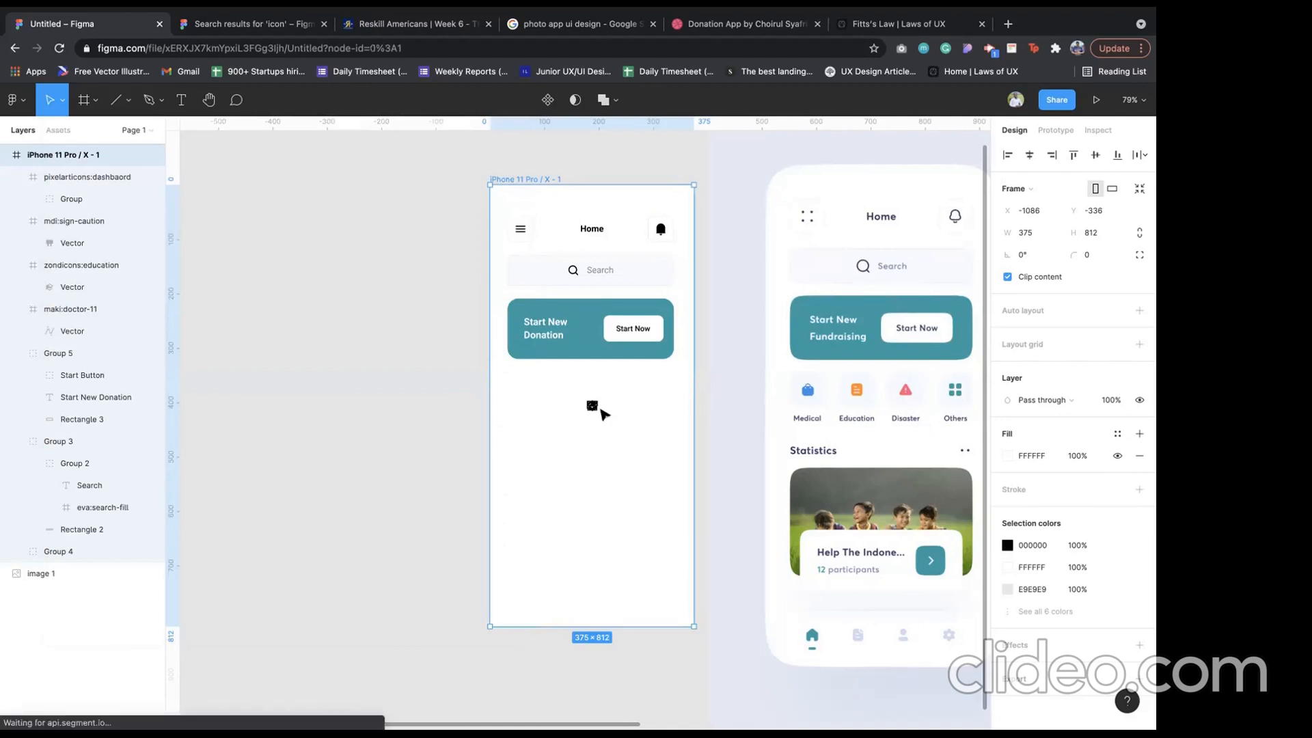
- Spread the stacked category icons into a rough row below the banner, with the graduation cap first and the dashboard icon last
{"action": "left_click", "coordinate": [601, 412]}
{"action": "scroll", "coordinate": [601, 412], "scroll_direction": "up", "scroll_amount": 5}
{"action": "left_click_drag", "start_coordinate": [580, 400], "coordinate": [444, 394]}
{"action": "left_click", "coordinate": [581, 400]}
{"action": "left_click", "coordinate": [580, 400]}
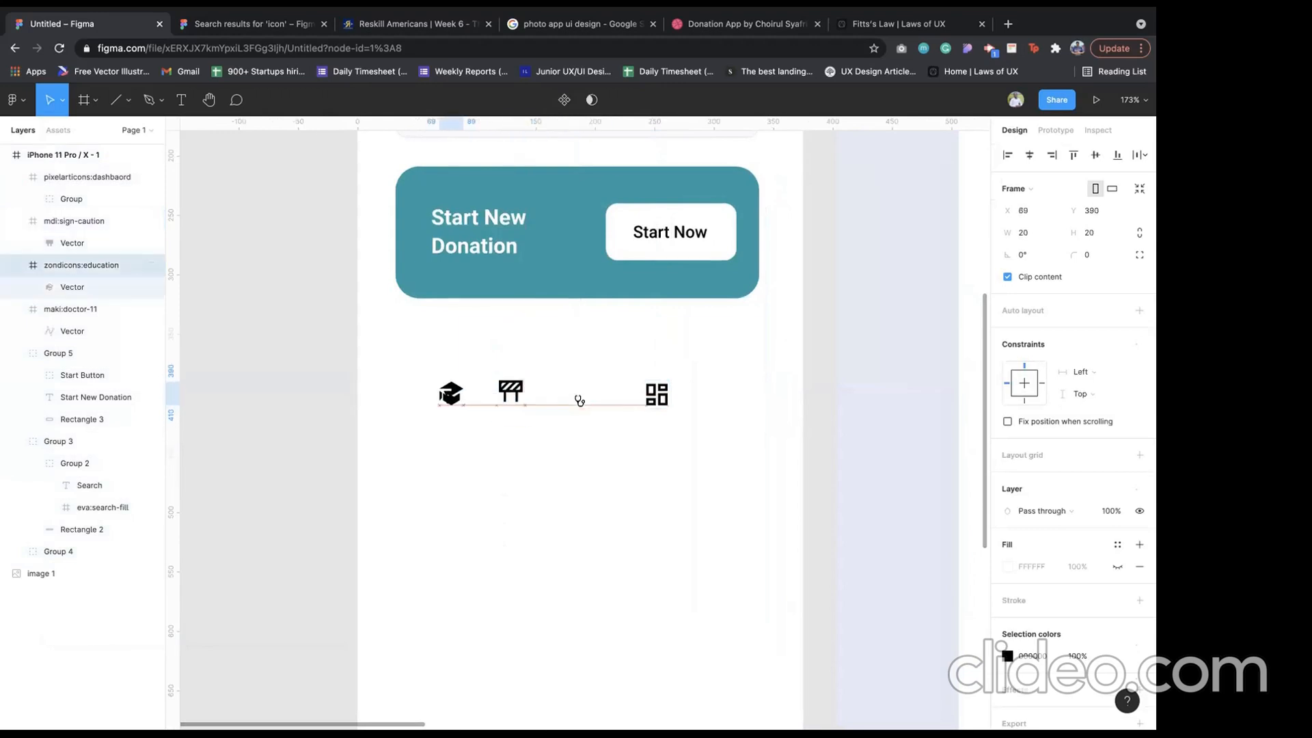
- Lock the stethoscope icon's proportions and set its size to 24 × 24, matching the caution sign icon
{"action": "left_click", "coordinate": [579, 400]}
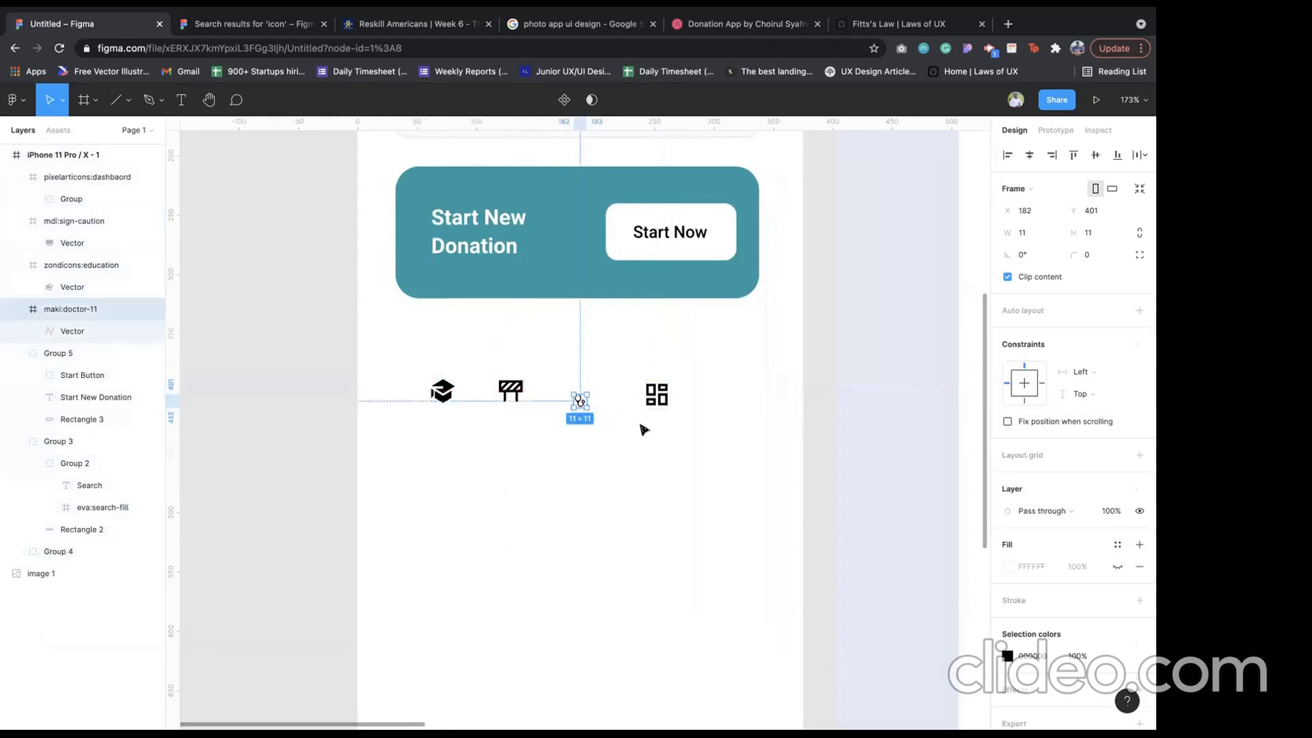
{"action": "left_click", "coordinate": [1139, 233]}
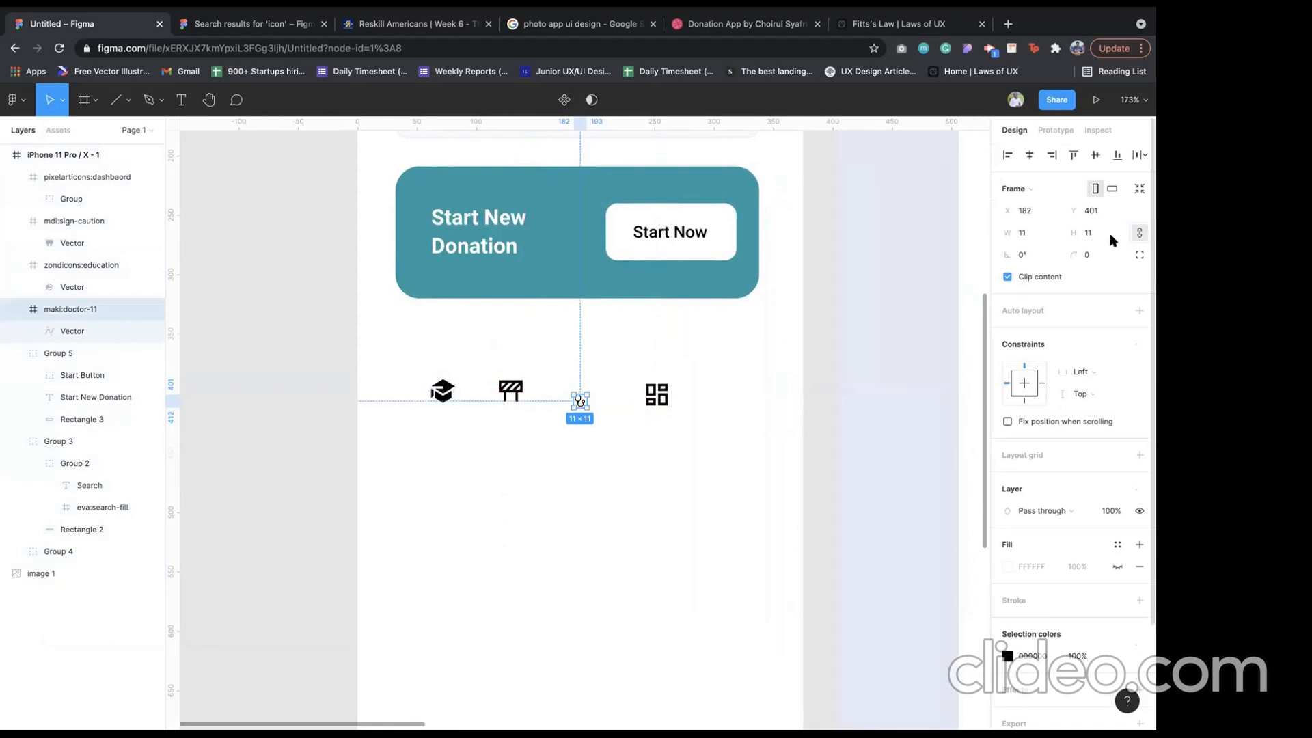
{"action": "left_click", "coordinate": [1104, 238]}
{"action": "key", "text": "Return"}
{"action": "left_click", "coordinate": [511, 384]}
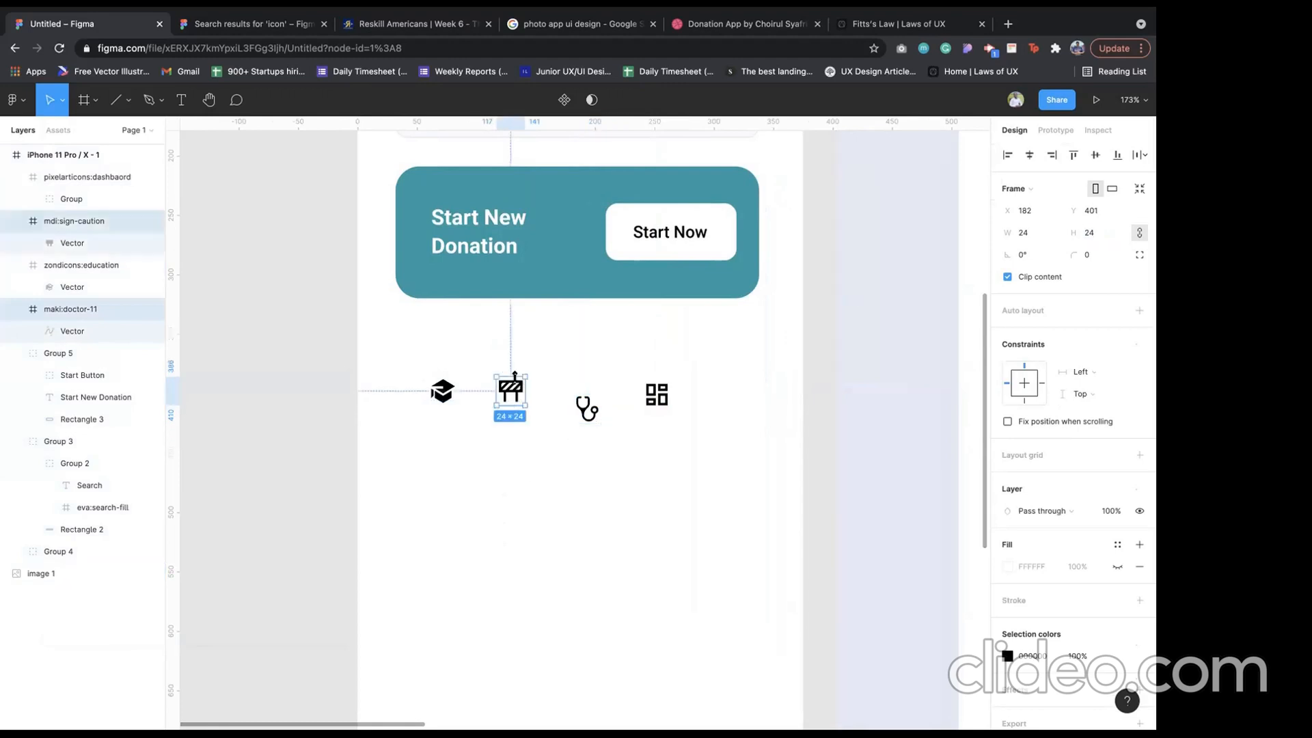
- Set the graduation cap icon's size to 24 × 24 and compare it with the dashboard icon
{"action": "left_click", "coordinate": [443, 390]}
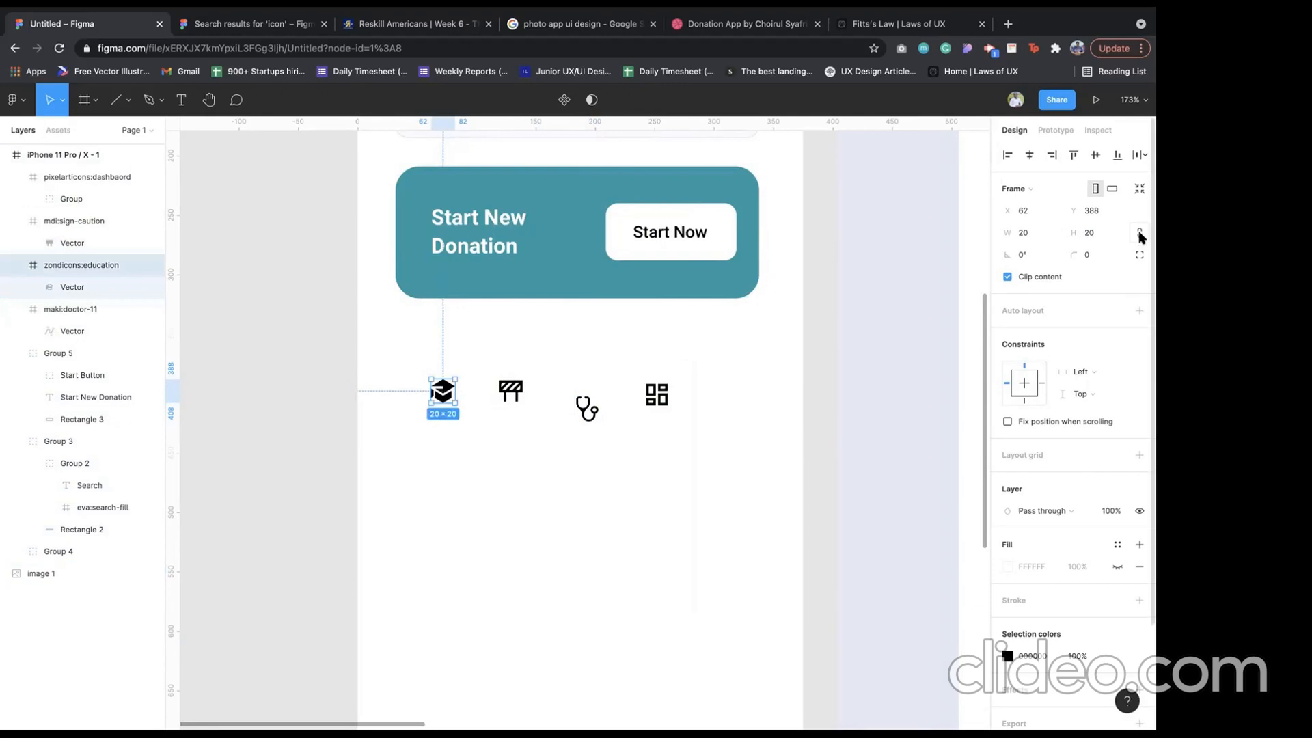
{"action": "left_click", "coordinate": [1104, 232]}
{"action": "type", "text": "24"}
{"action": "key", "text": "Return"}
{"action": "left_click", "coordinate": [646, 398]}
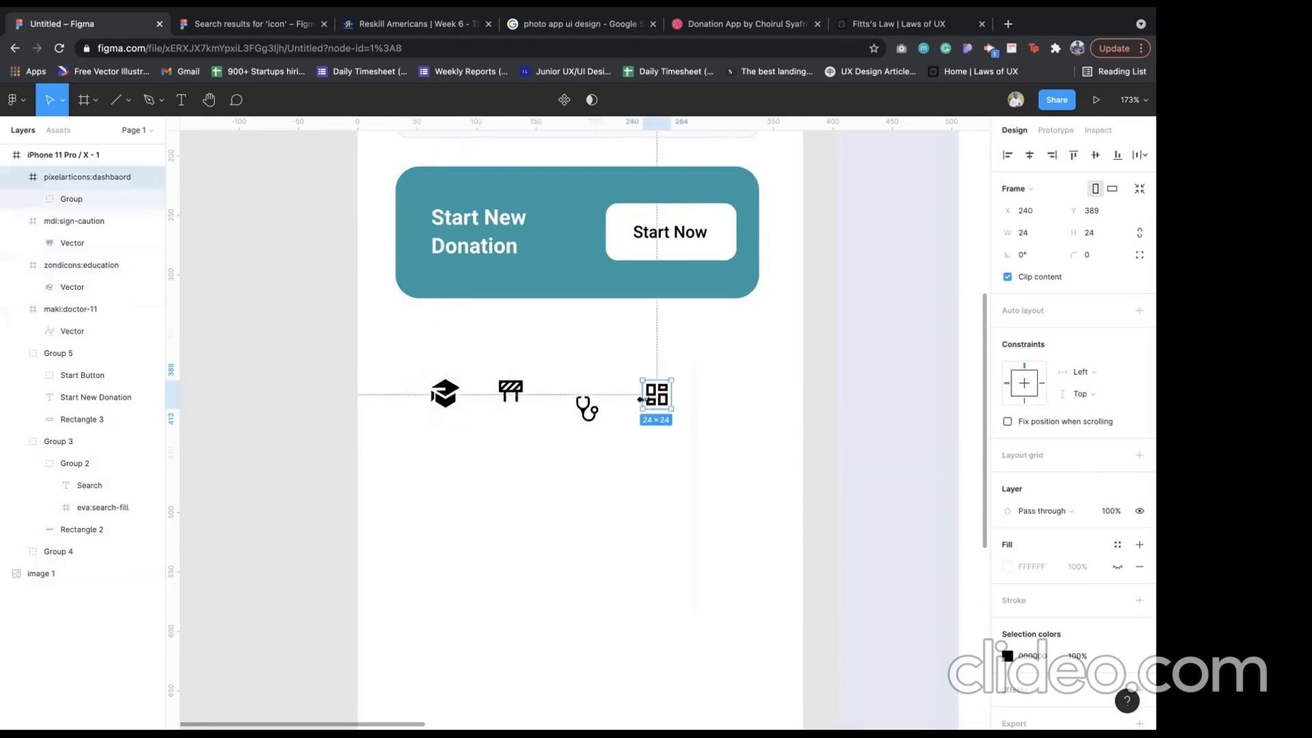
{"action": "left_click", "coordinate": [442, 378]}
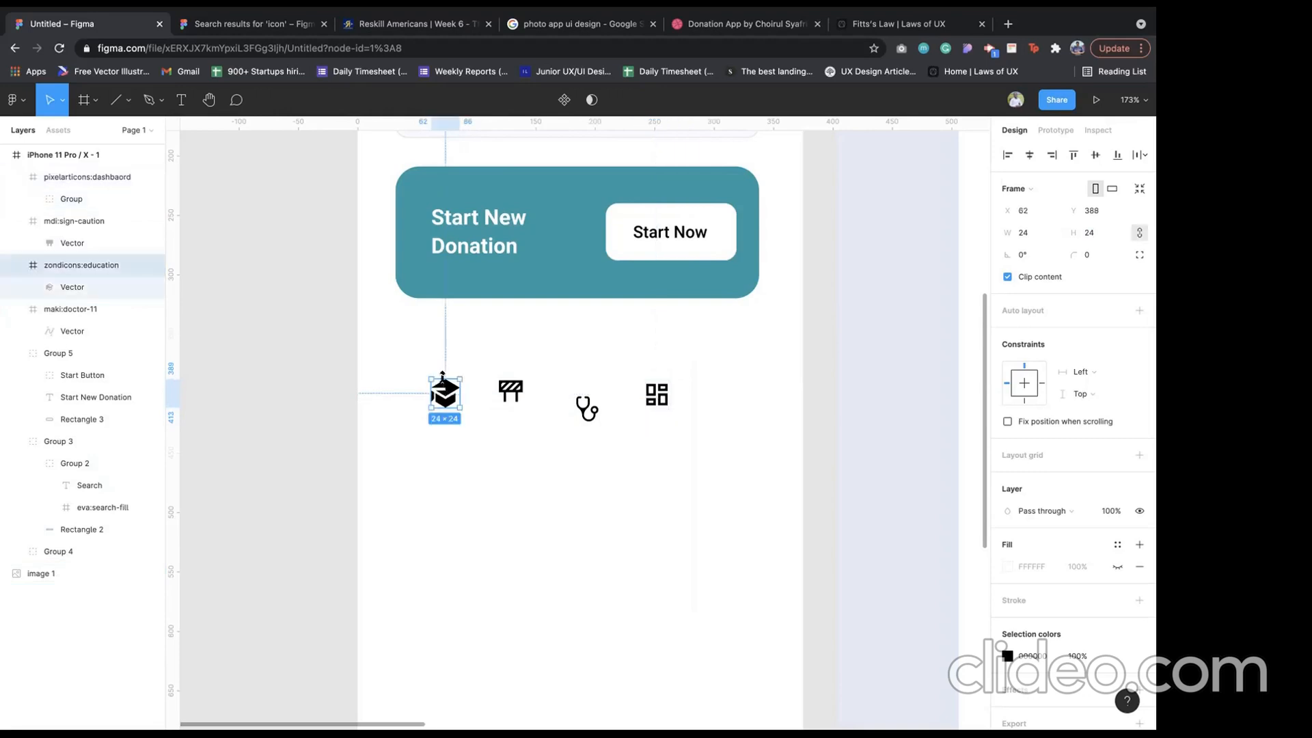
- Align the vertical centers of all four category icons below the banner
{"action": "left_click_drag", "start_coordinate": [374, 366], "coordinate": [706, 434]}
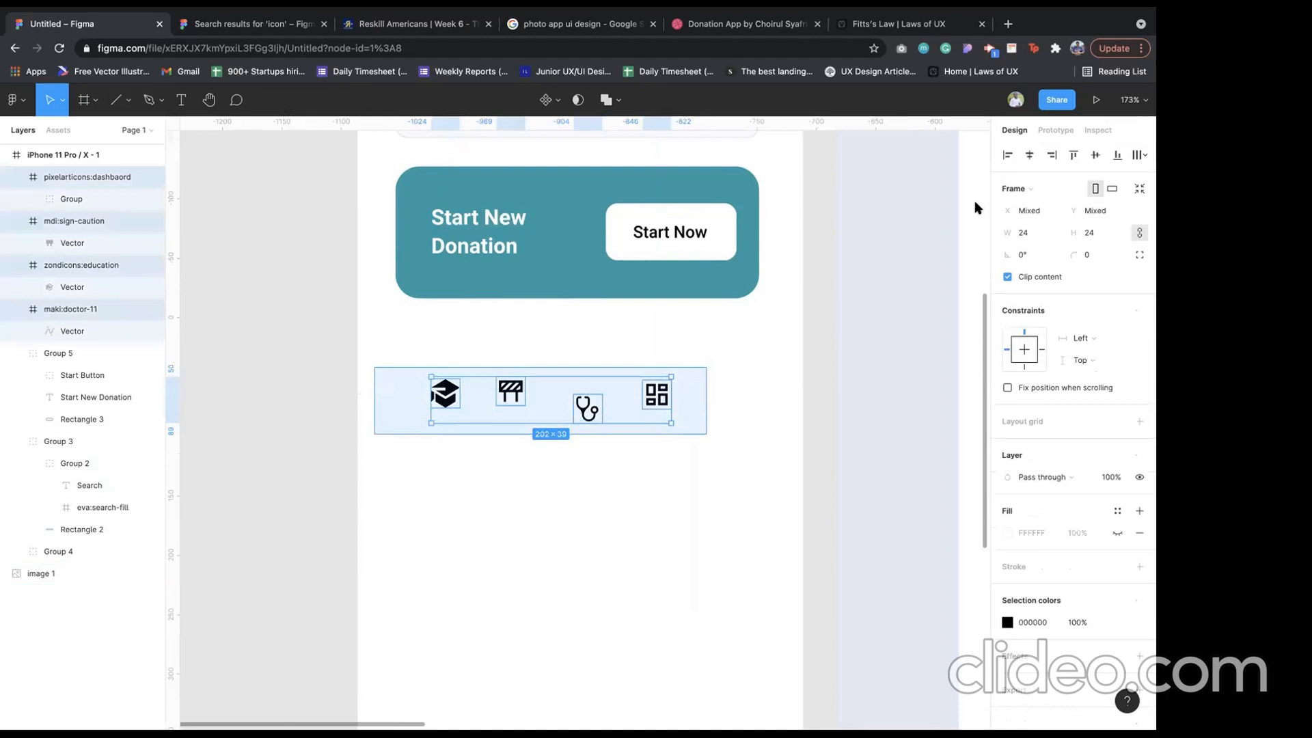
{"action": "left_click", "coordinate": [1095, 154]}
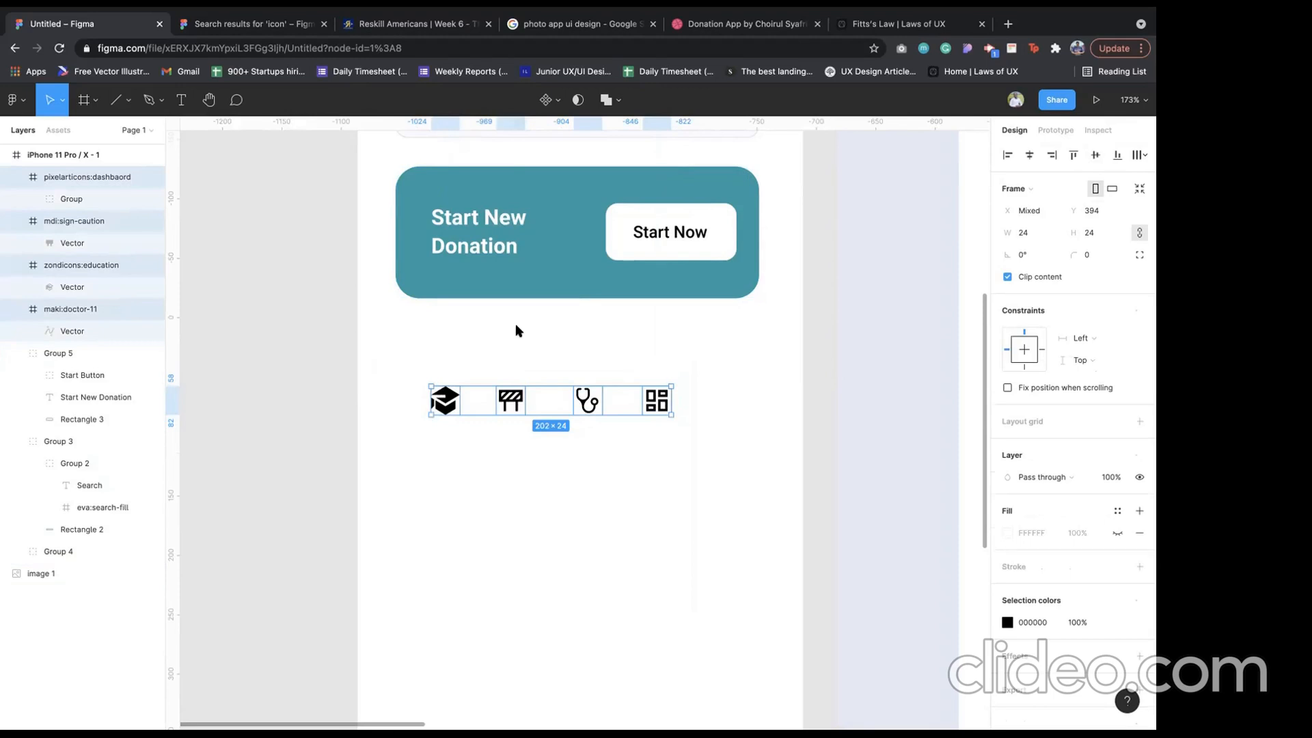
{"action": "scroll", "coordinate": [546, 386], "scroll_direction": "down", "scroll_amount": 5}
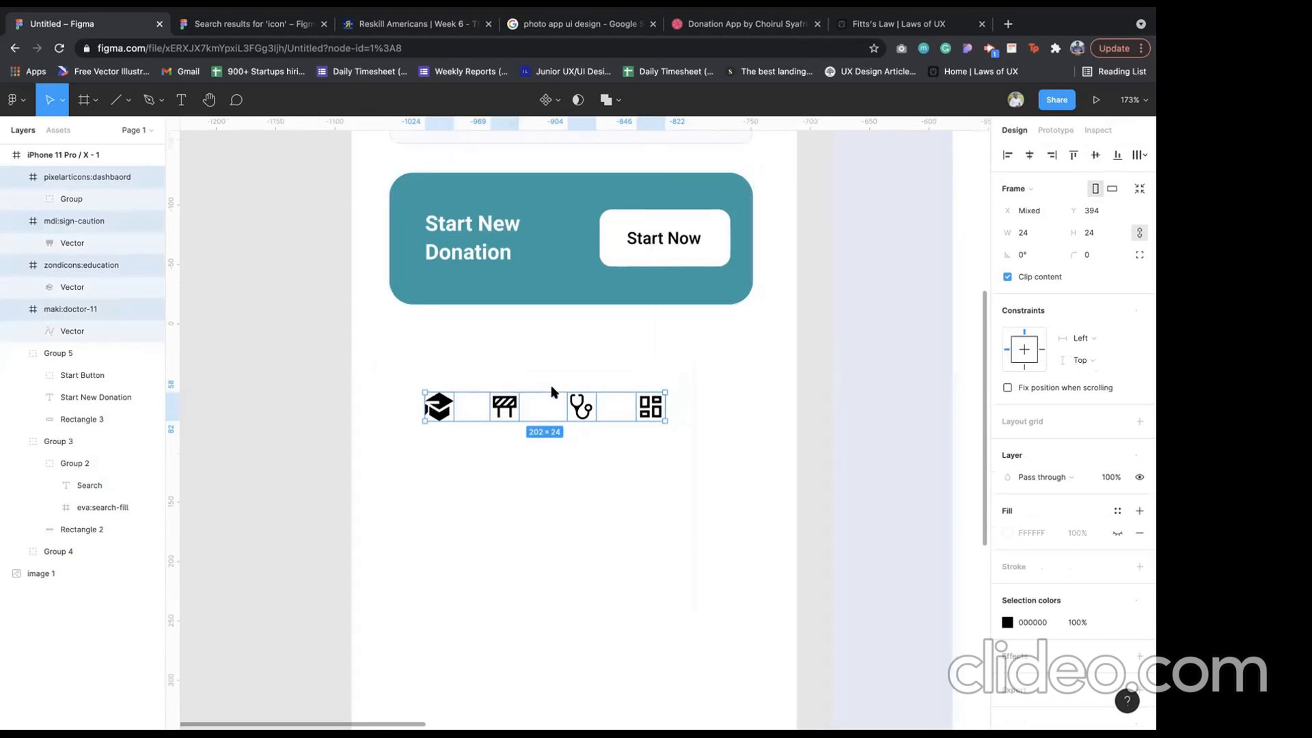
{"action": "scroll", "coordinate": [554, 387], "scroll_direction": "left", "scroll_amount": 1}
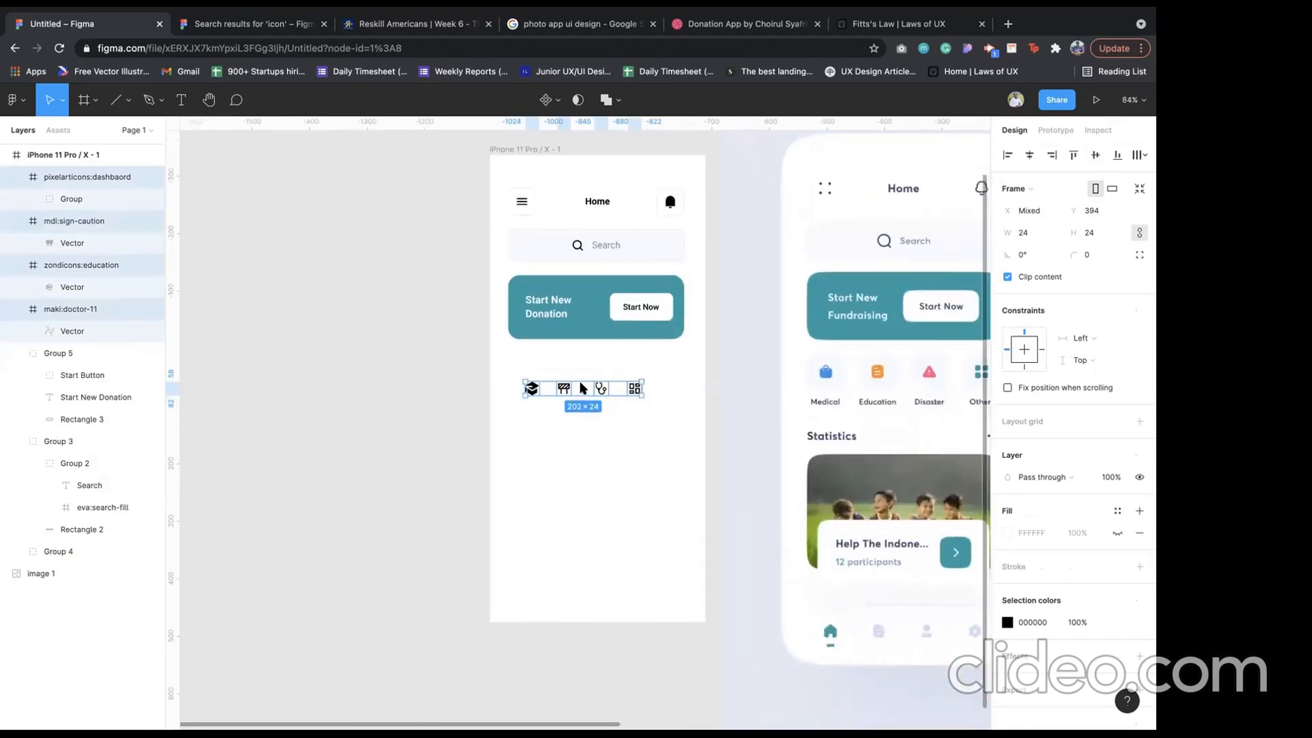
{"action": "left_click", "coordinate": [548, 426]}
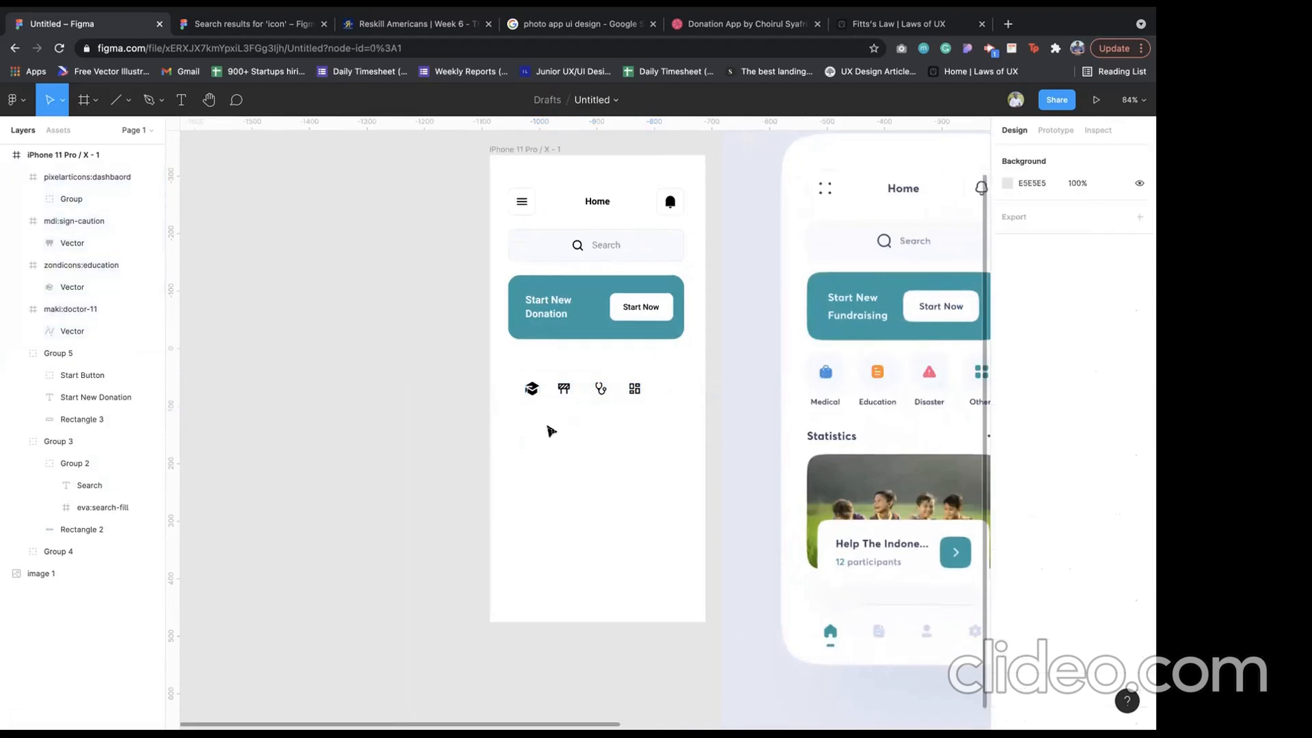
- Draw a square of about 46 × 46 over the graduation cap icon
{"action": "scroll", "coordinate": [588, 413], "scroll_direction": "right", "scroll_amount": 2}
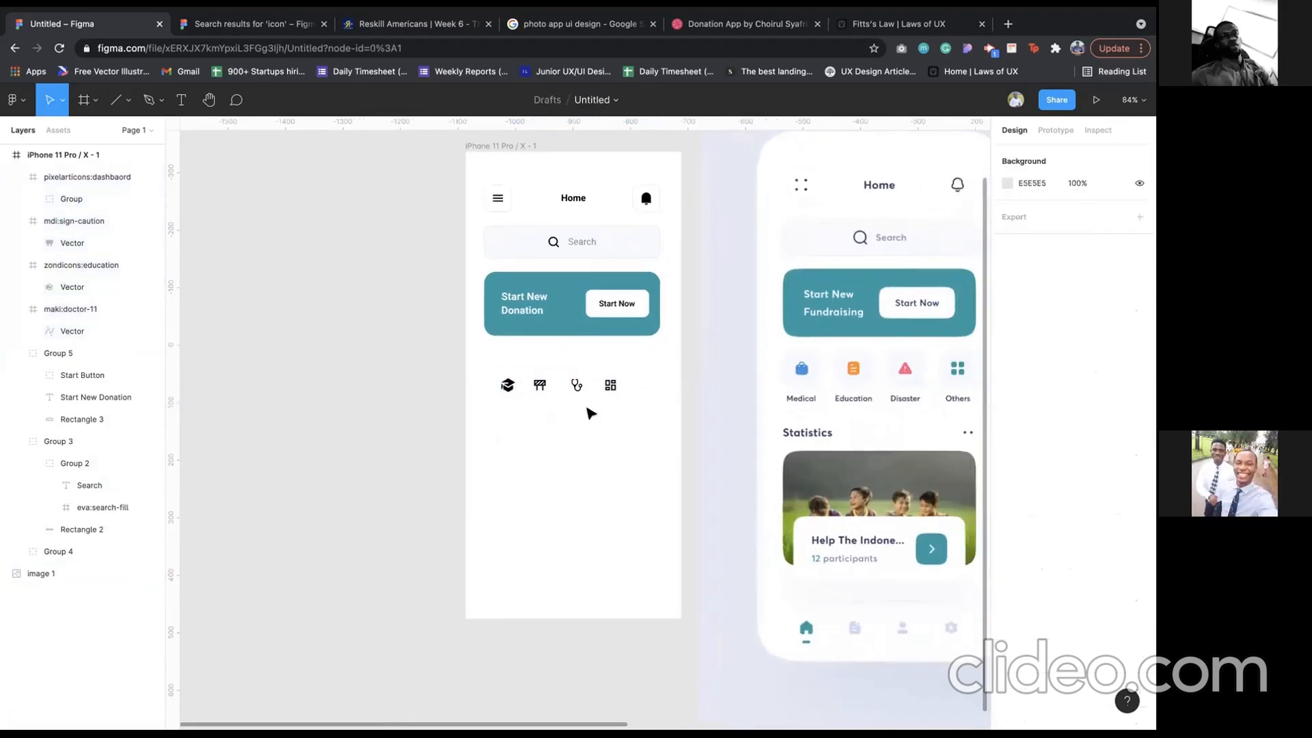
{"action": "key", "text": "r"}
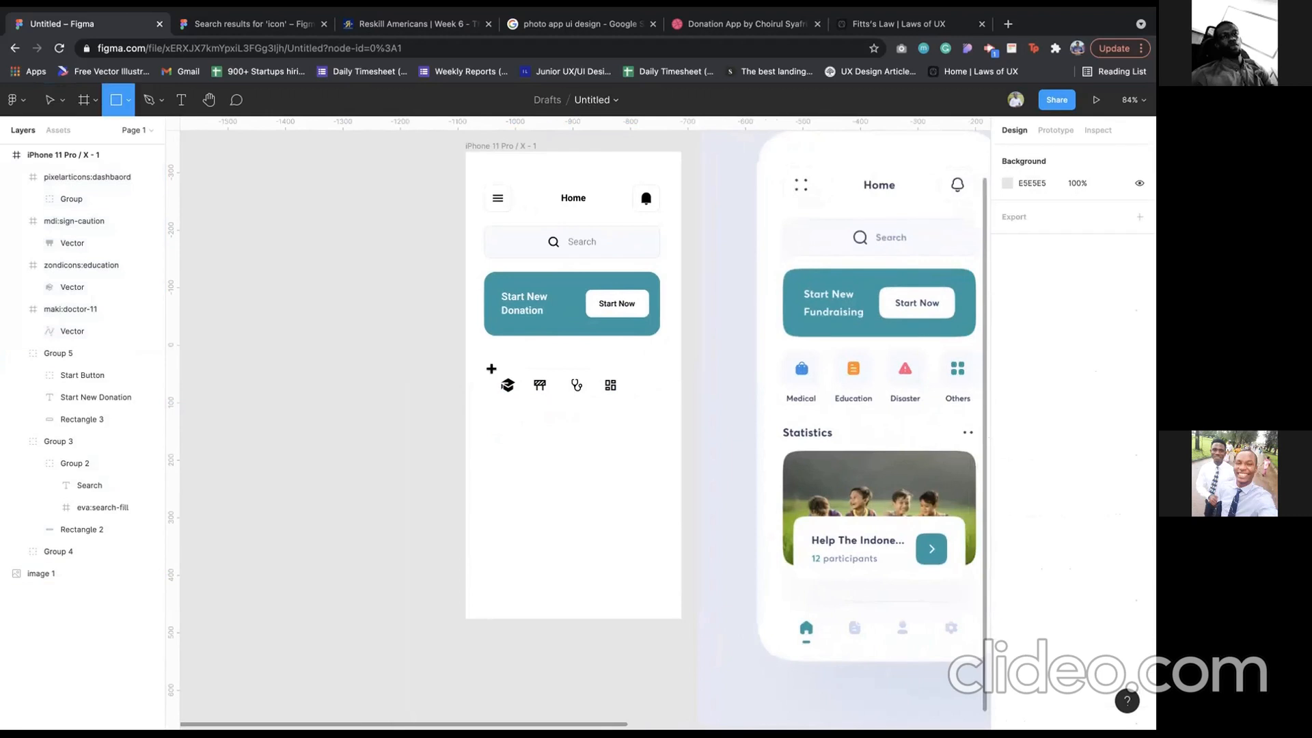
{"action": "left_click_drag", "start_coordinate": [492, 370], "coordinate": [519, 396]}
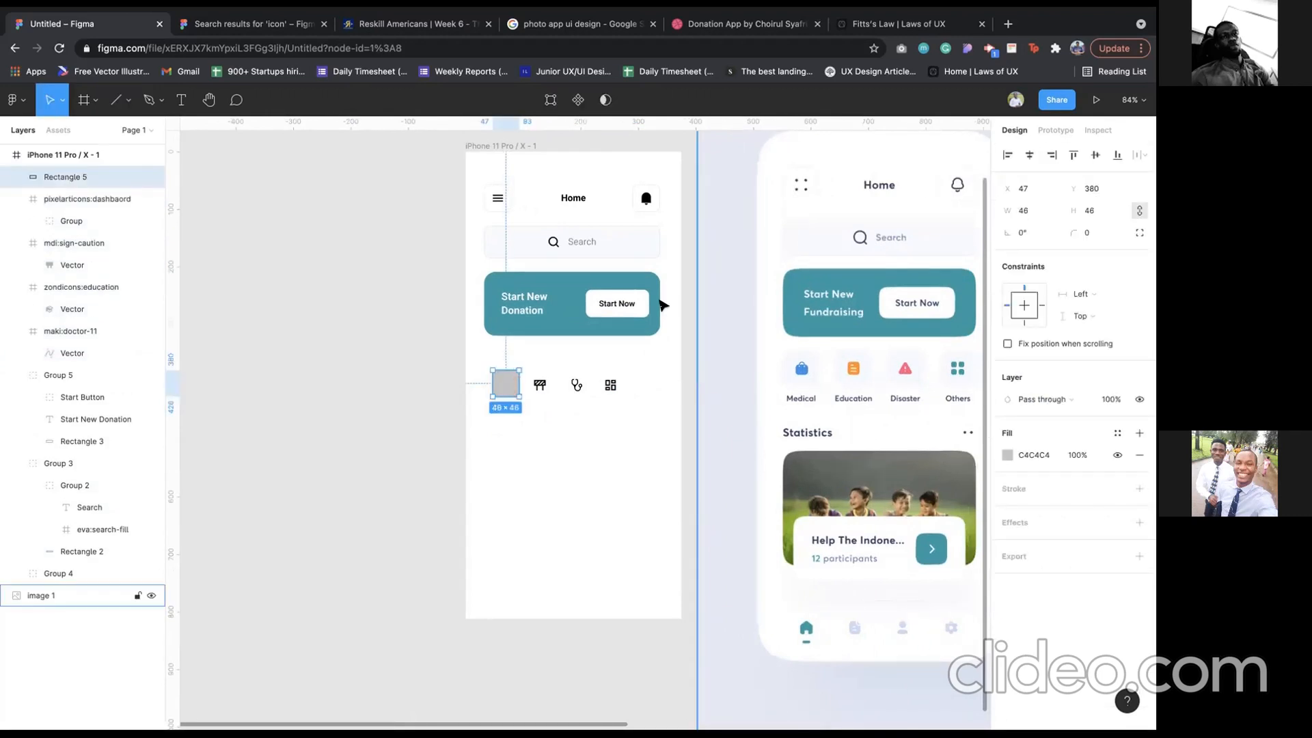
- Check the size of the menu icon's background and set the new grey square to 48 × 48 to match
{"action": "left_click", "coordinate": [511, 206], "text": "super"}
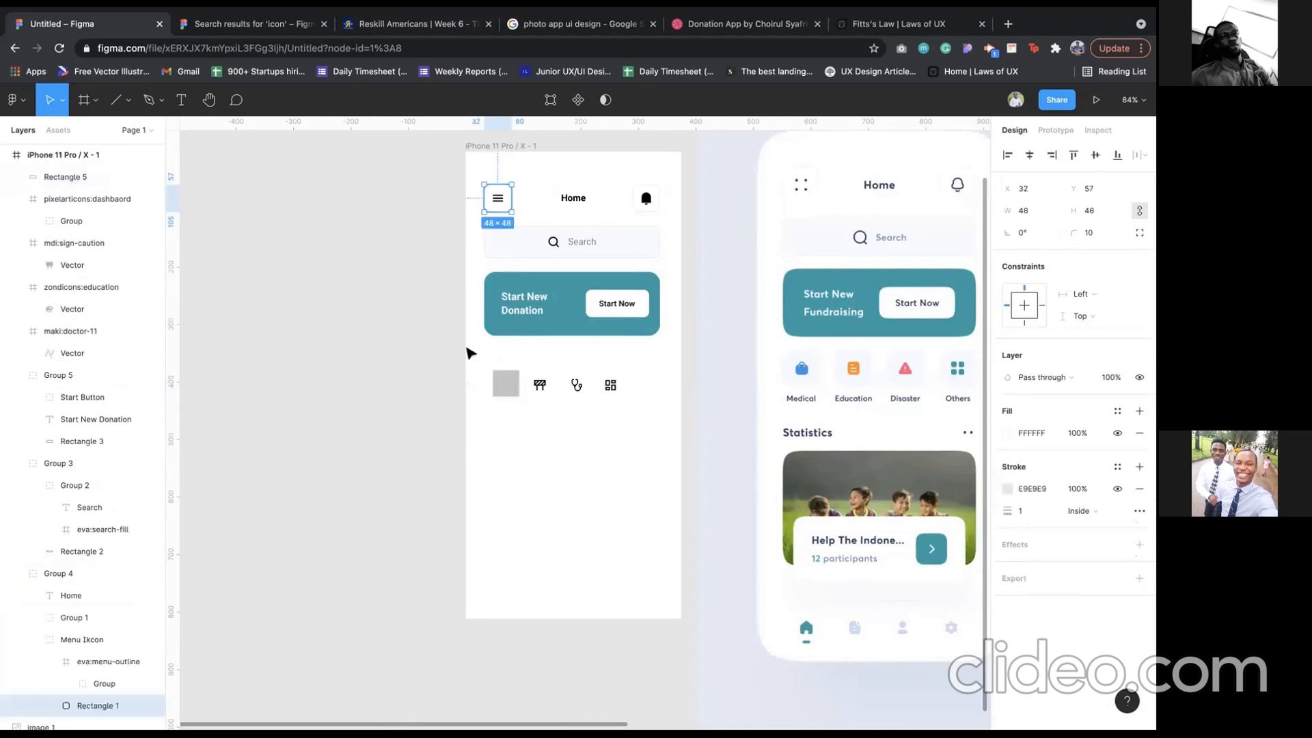
{"action": "left_click", "coordinate": [506, 381]}
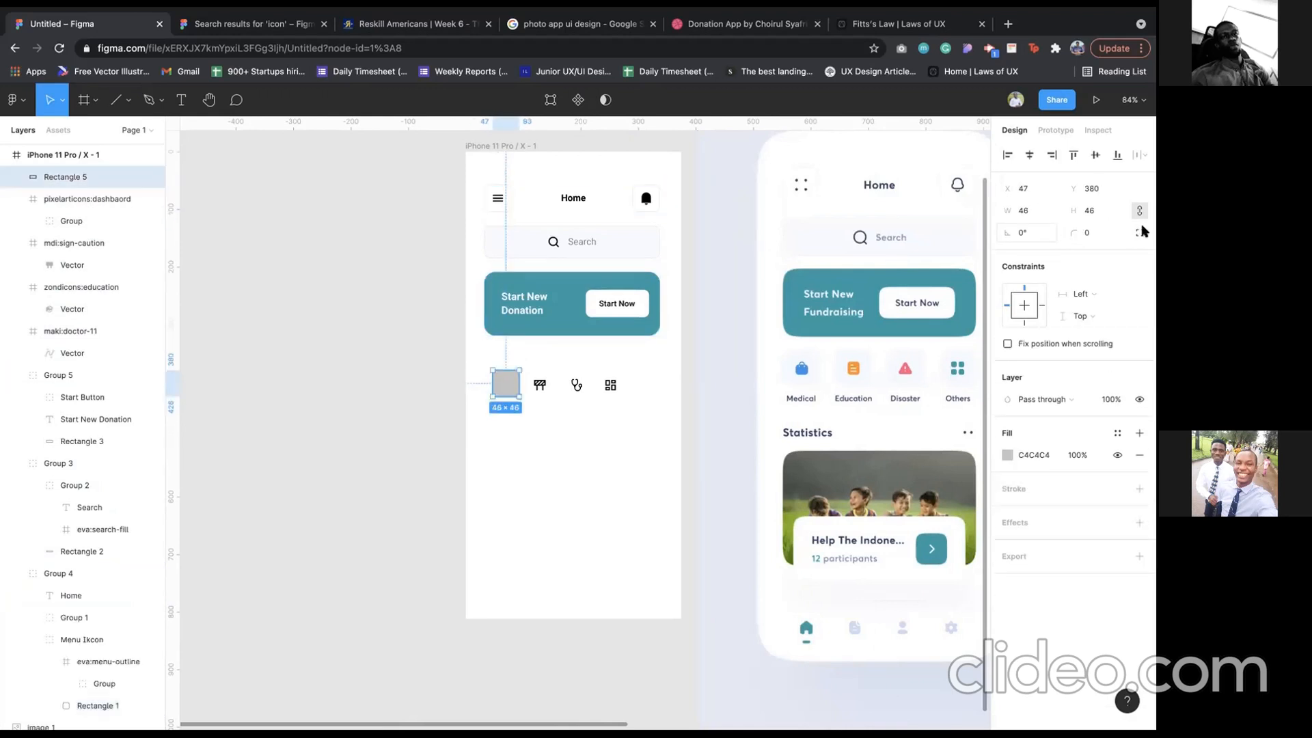
{"action": "left_click", "coordinate": [1031, 209]}
{"action": "type", "text": "48"}
{"action": "key", "text": "Return"}
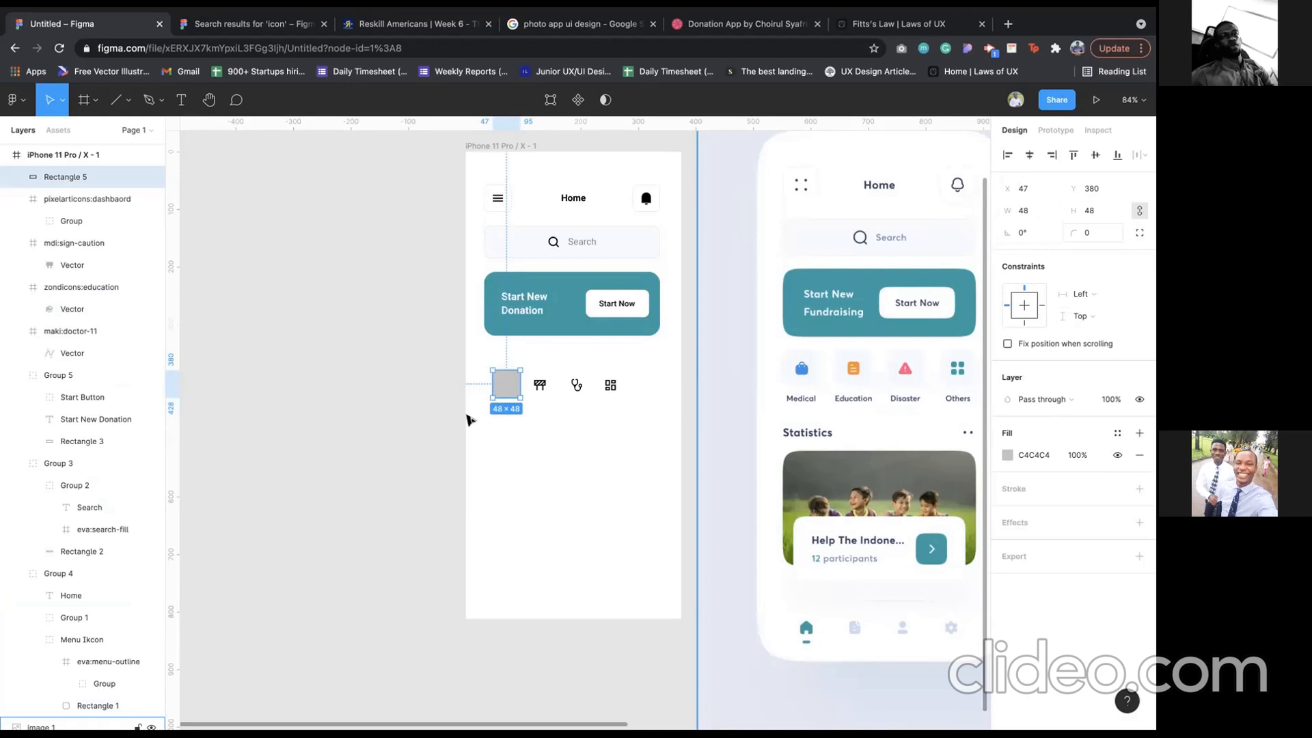
- Move the grey square below the icon row to about X 74, Y 458, and inspect the graduation cap icon's vector layer
{"action": "scroll", "coordinate": [465, 418], "scroll_direction": "up", "scroll_amount": 5}
{"action": "mouse_move", "coordinate": [531, 363]}
{"action": "left_mouse_down"}
{"action": "mouse_move", "coordinate": [565, 444]}
{"action": "mouse_move", "coordinate": [530, 365]}
{"action": "left_mouse_up"}
{"action": "left_click", "coordinate": [539, 360]}
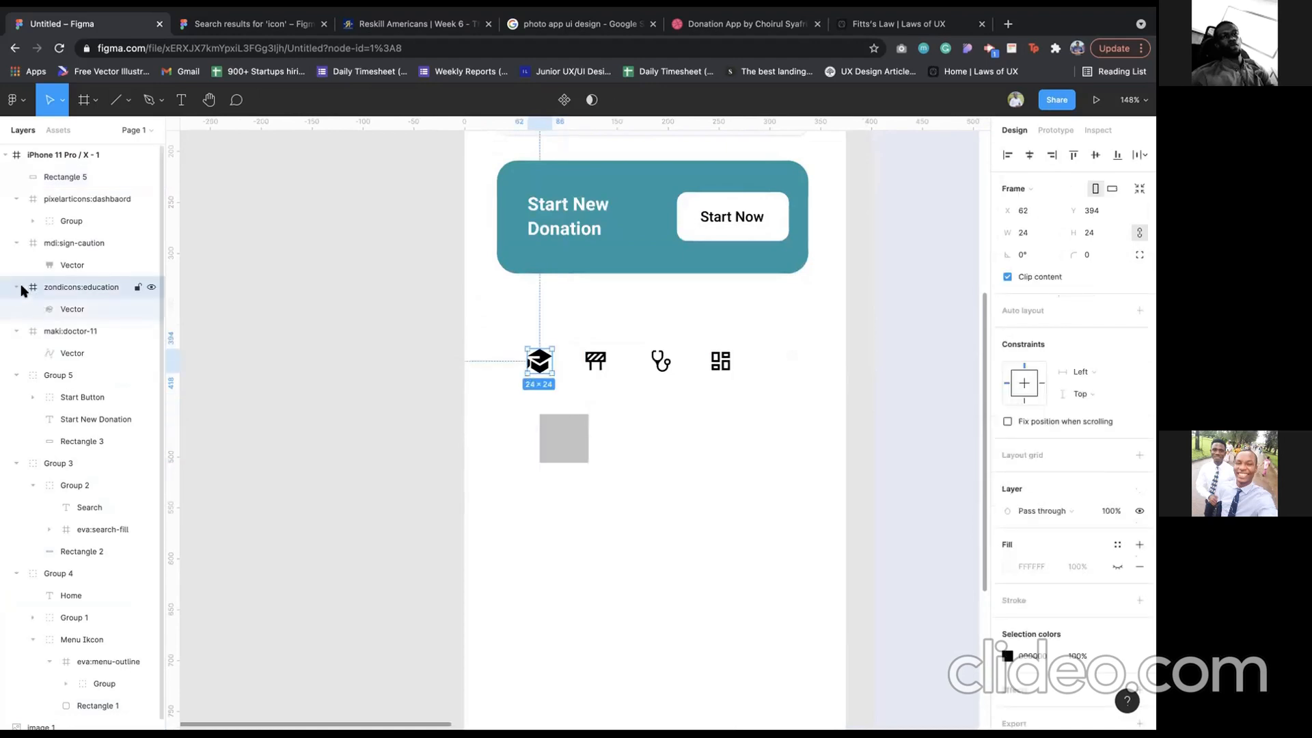
{"action": "left_click", "coordinate": [71, 308]}
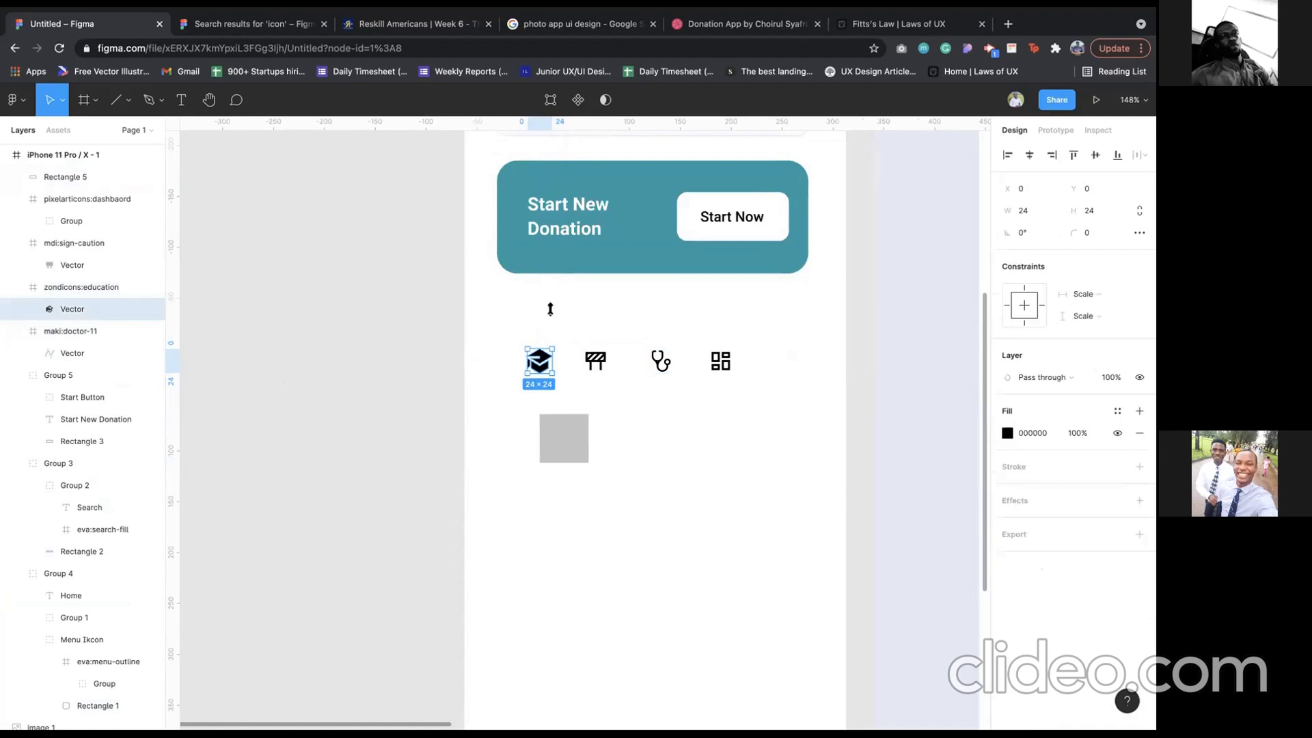
{"action": "left_click", "coordinate": [442, 119]}
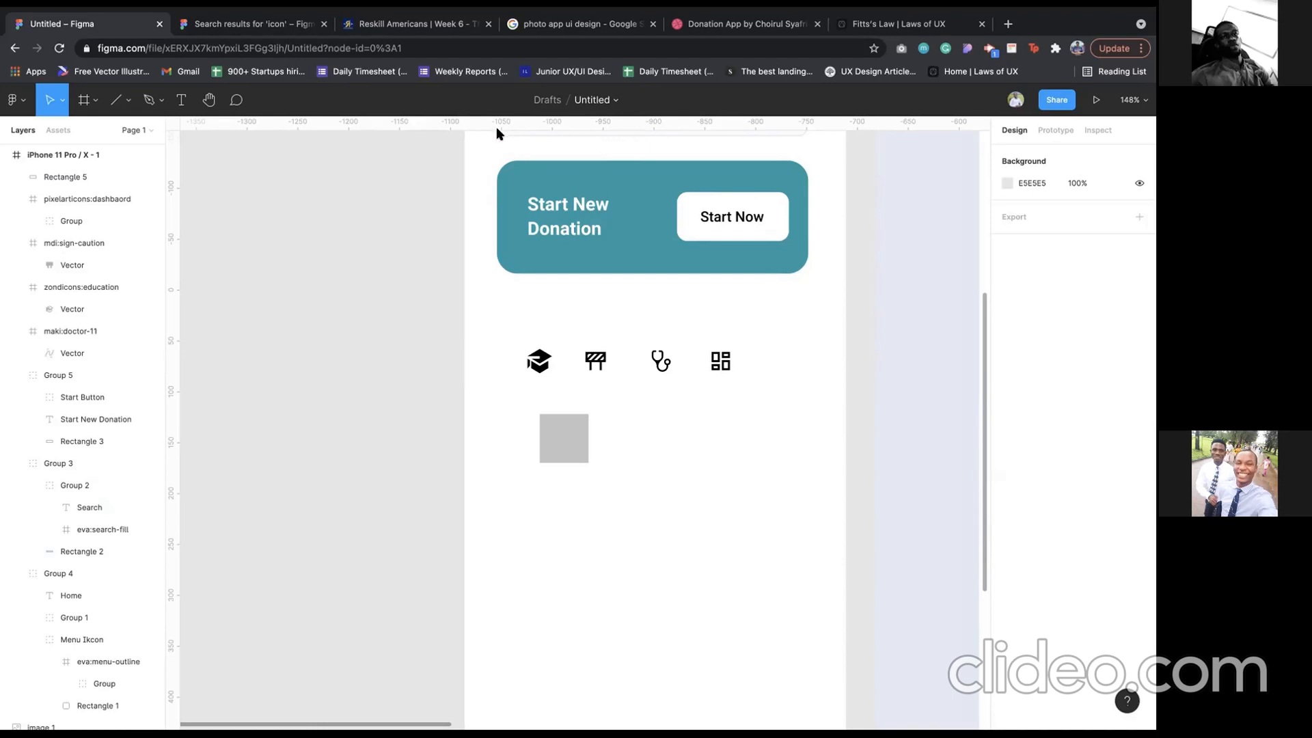
- Move the grey square to X 56 and set its corner radius to 10
{"action": "left_click", "coordinate": [560, 448]}
{"action": "scroll", "coordinate": [561, 449], "scroll_direction": "right", "scroll_amount": 2}
{"action": "scroll", "coordinate": [564, 450], "scroll_direction": "down", "scroll_amount": 3}
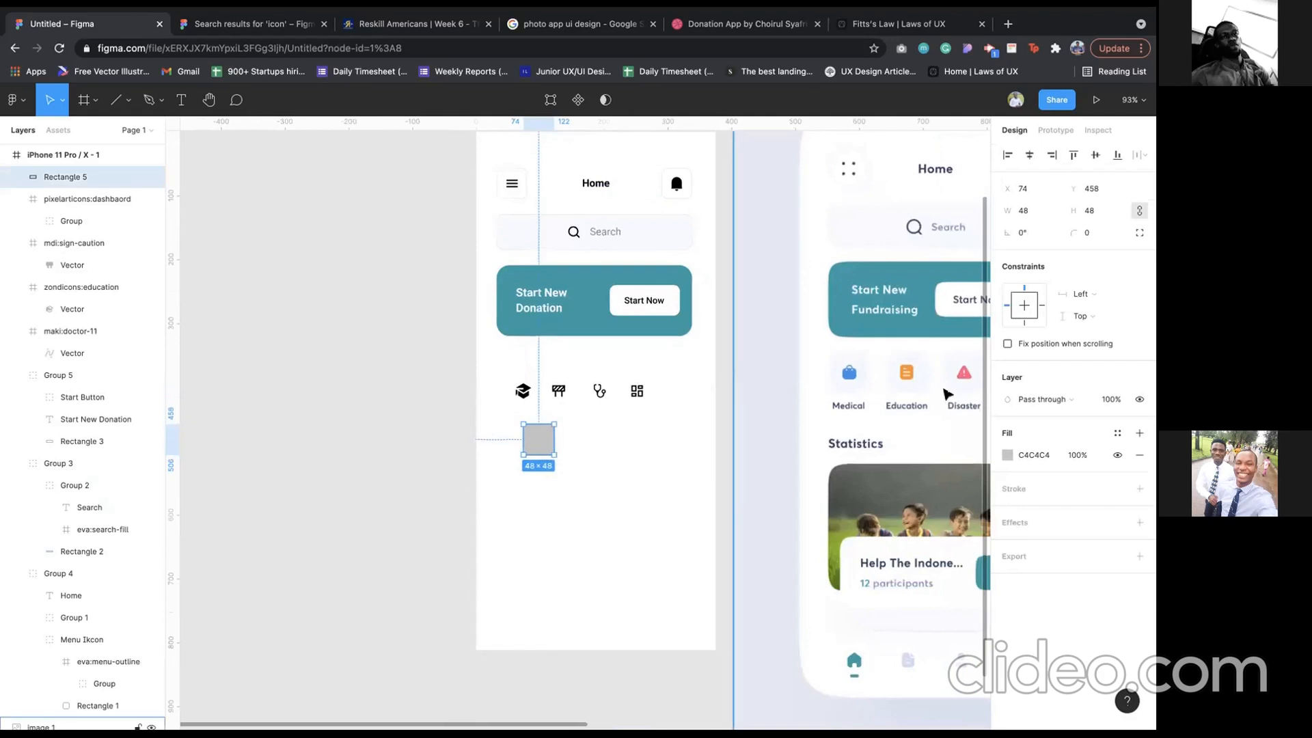
{"action": "scroll", "coordinate": [588, 492], "scroll_direction": "left", "scroll_amount": 2}
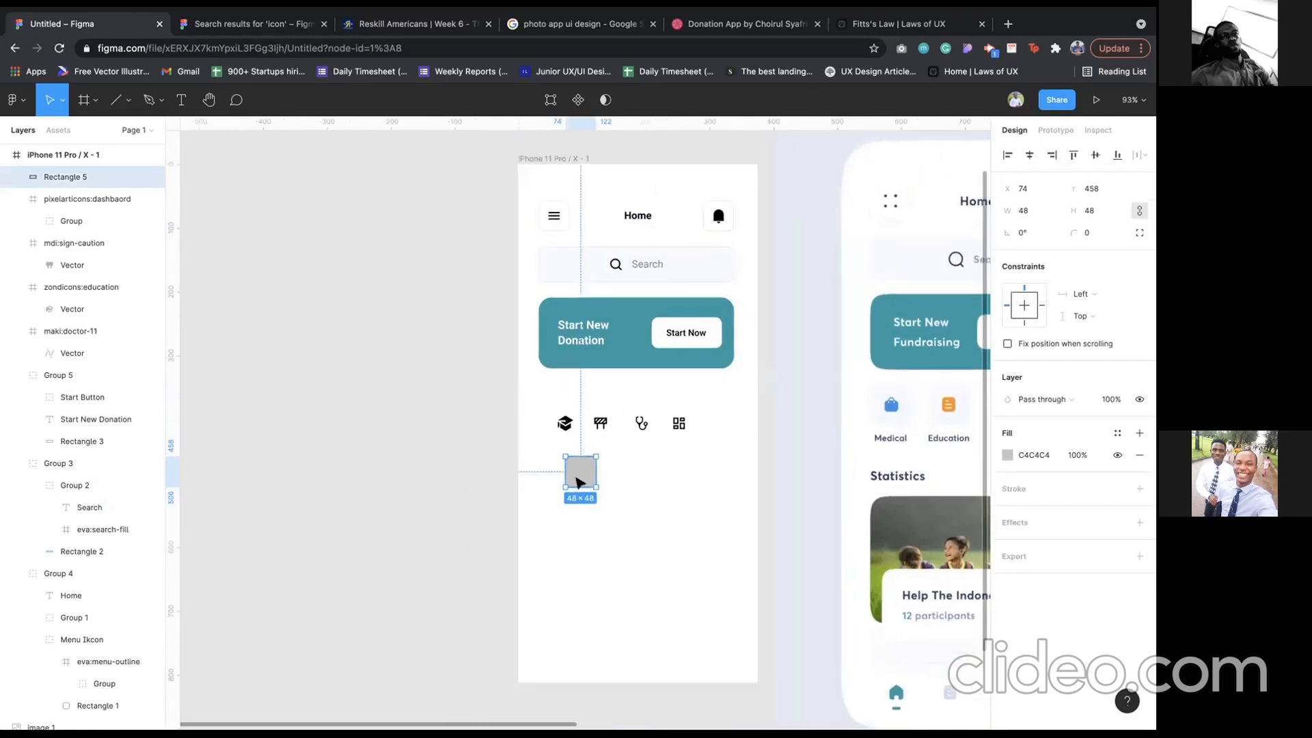
{"action": "left_click_drag", "start_coordinate": [566, 482], "coordinate": [556, 482]}
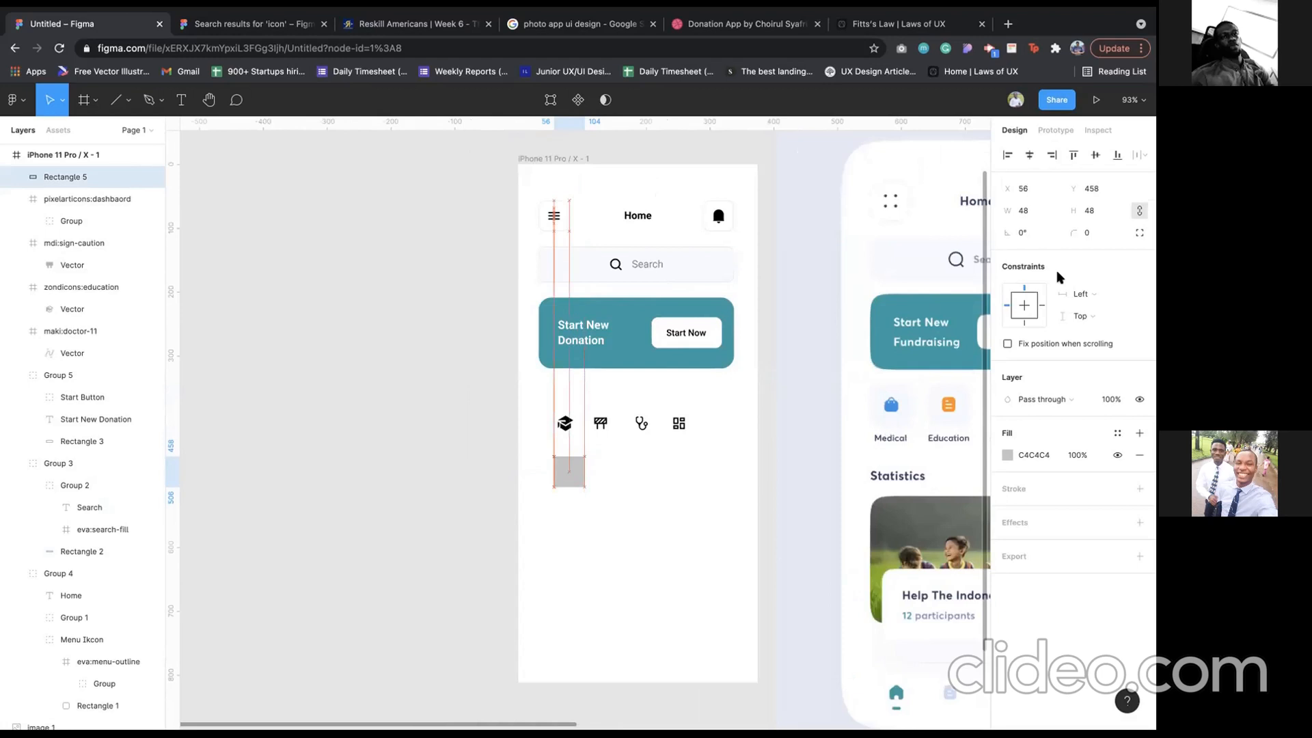
{"action": "left_click", "coordinate": [1098, 227]}
{"action": "type", "text": "10"}
{"action": "key", "text": "Return"}
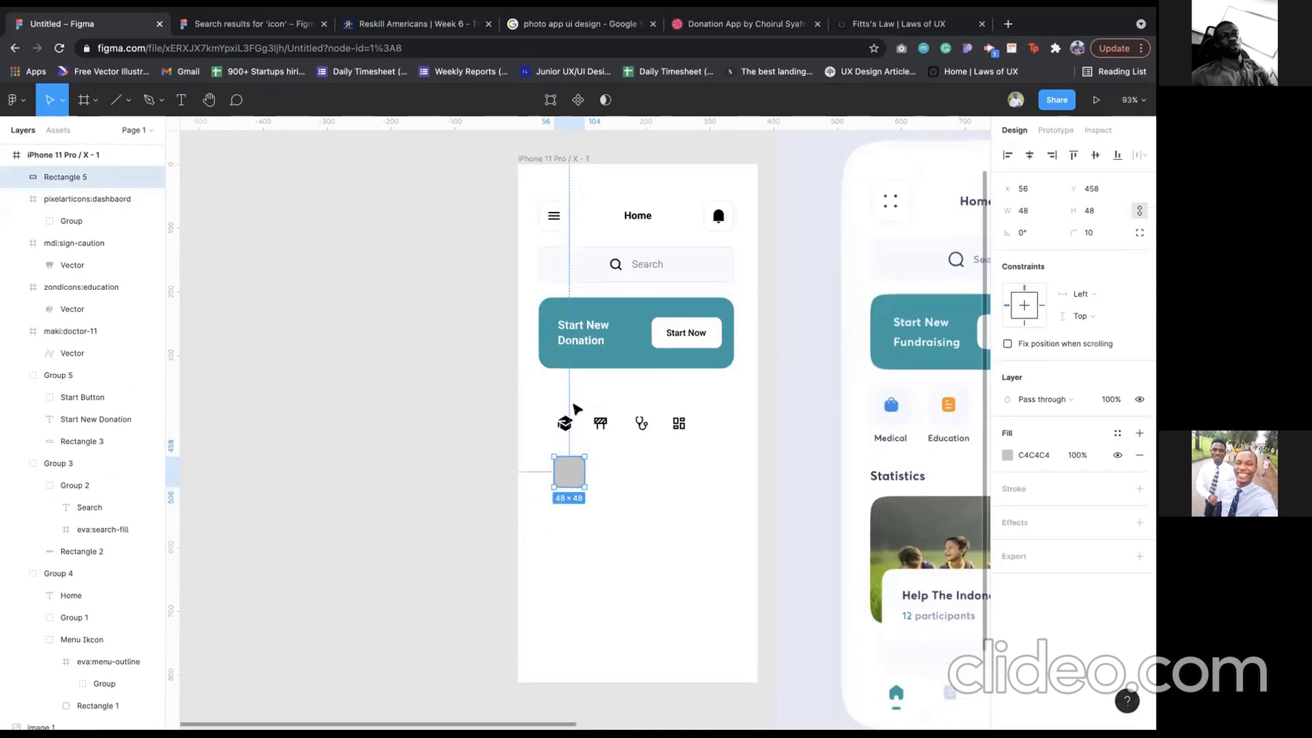
- Place the graduation cap icon in the center of the grey tile at X 68, Y 470 and bring it to the front
{"action": "scroll", "coordinate": [576, 409], "scroll_direction": "up", "scroll_amount": 3}
{"action": "left_click", "coordinate": [559, 432]}
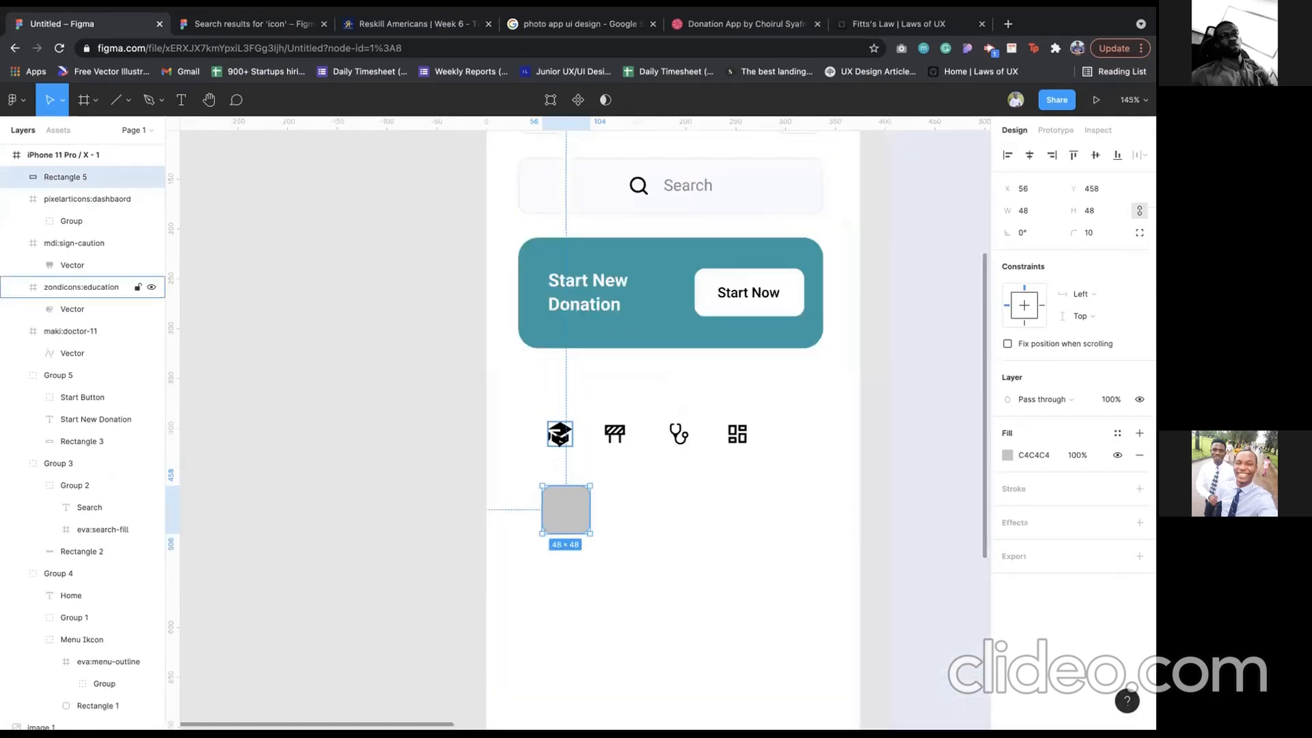
{"action": "left_click_drag", "start_coordinate": [561, 432], "coordinate": [568, 509]}
{"action": "right_click", "coordinate": [567, 509]}
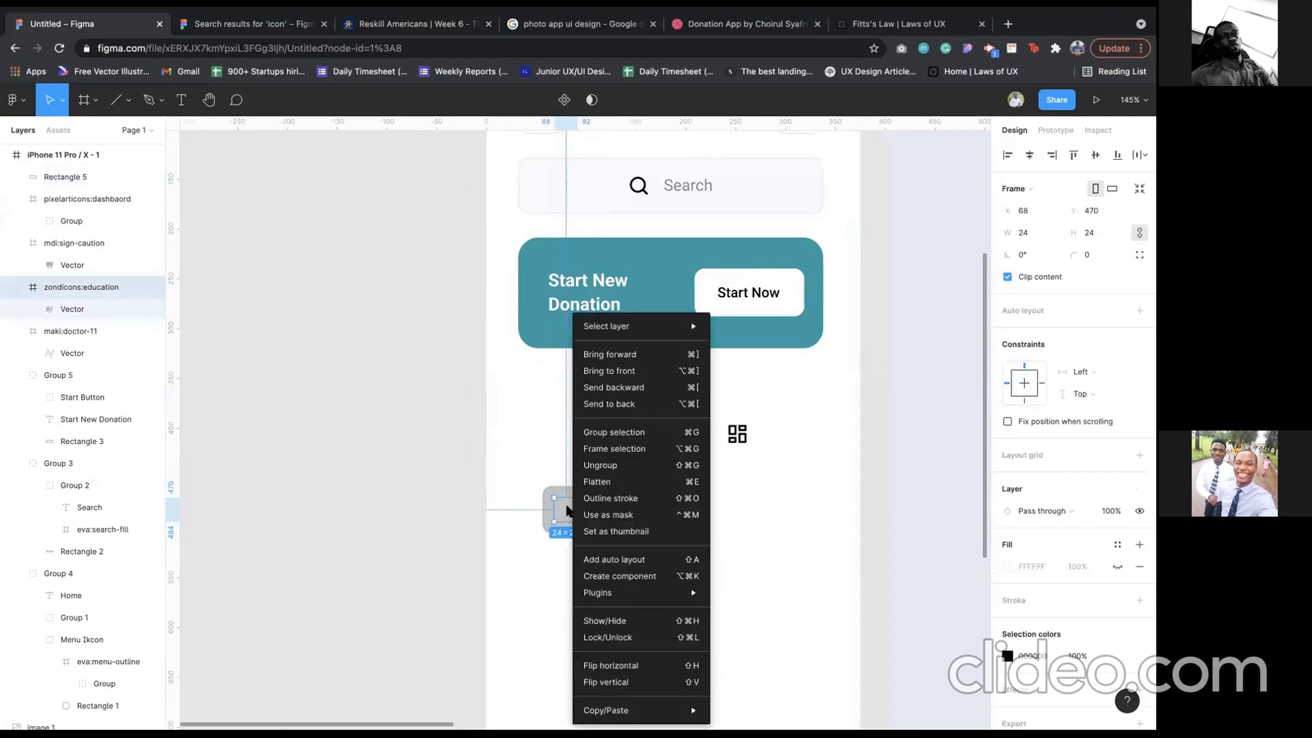
{"action": "left_click", "coordinate": [671, 371]}
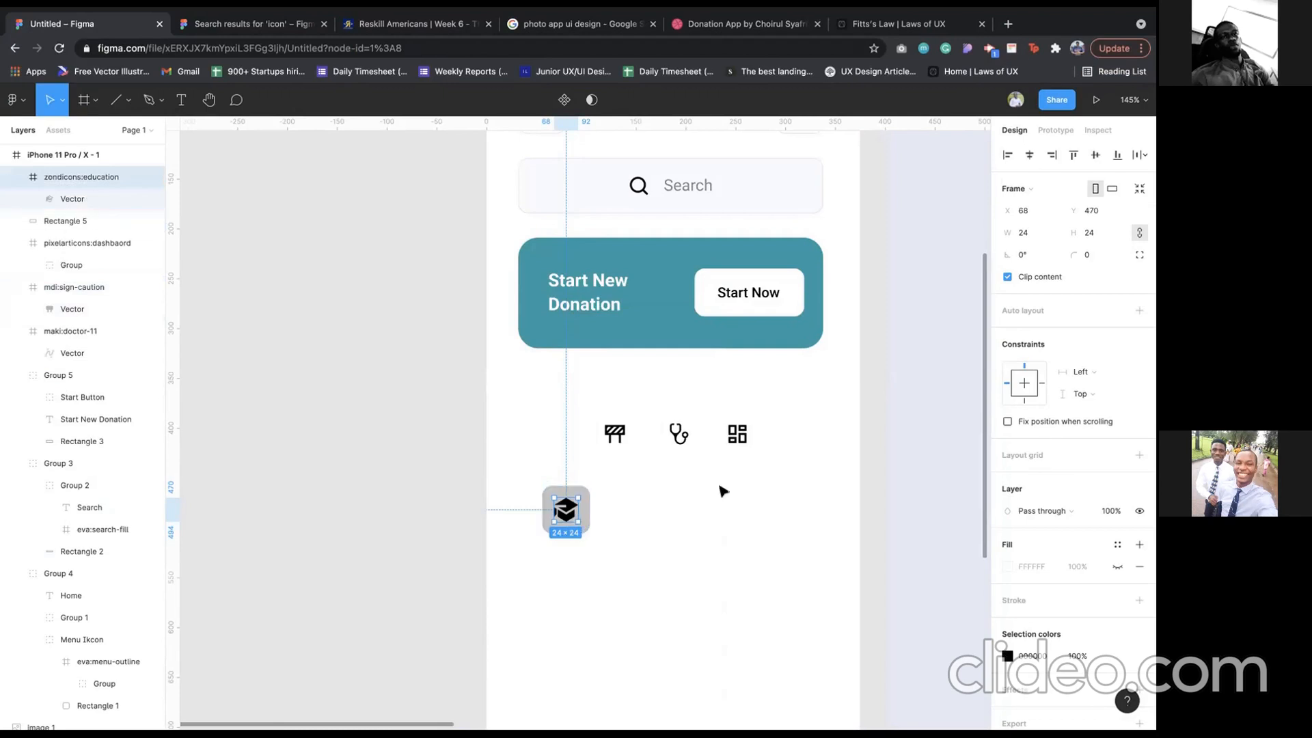
- Recolor the graduation cap icon with the blue 3391E7 sampled from the reference's Medical icon, and fill its tile with F5F9FF
{"action": "scroll", "coordinate": [722, 491], "scroll_direction": "down", "scroll_amount": 5}
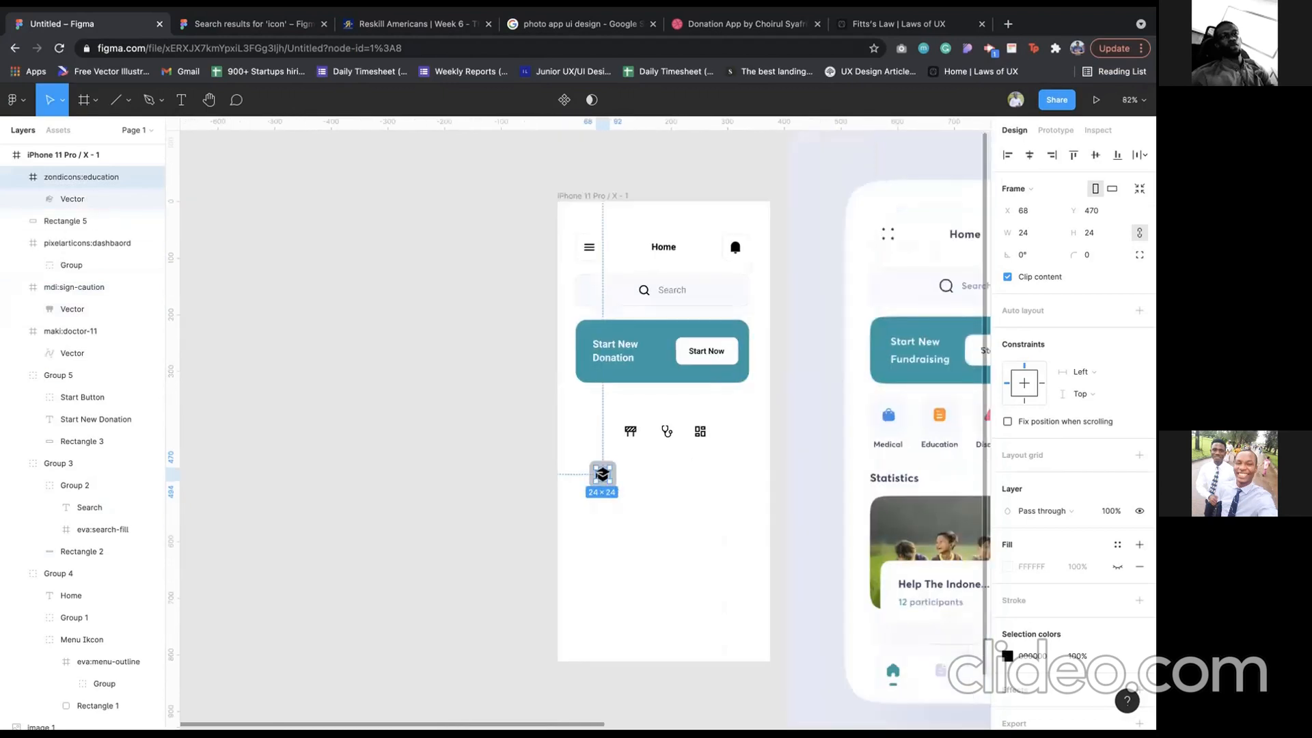
{"action": "key", "text": "i"}
{"action": "left_click", "coordinate": [889, 418]}
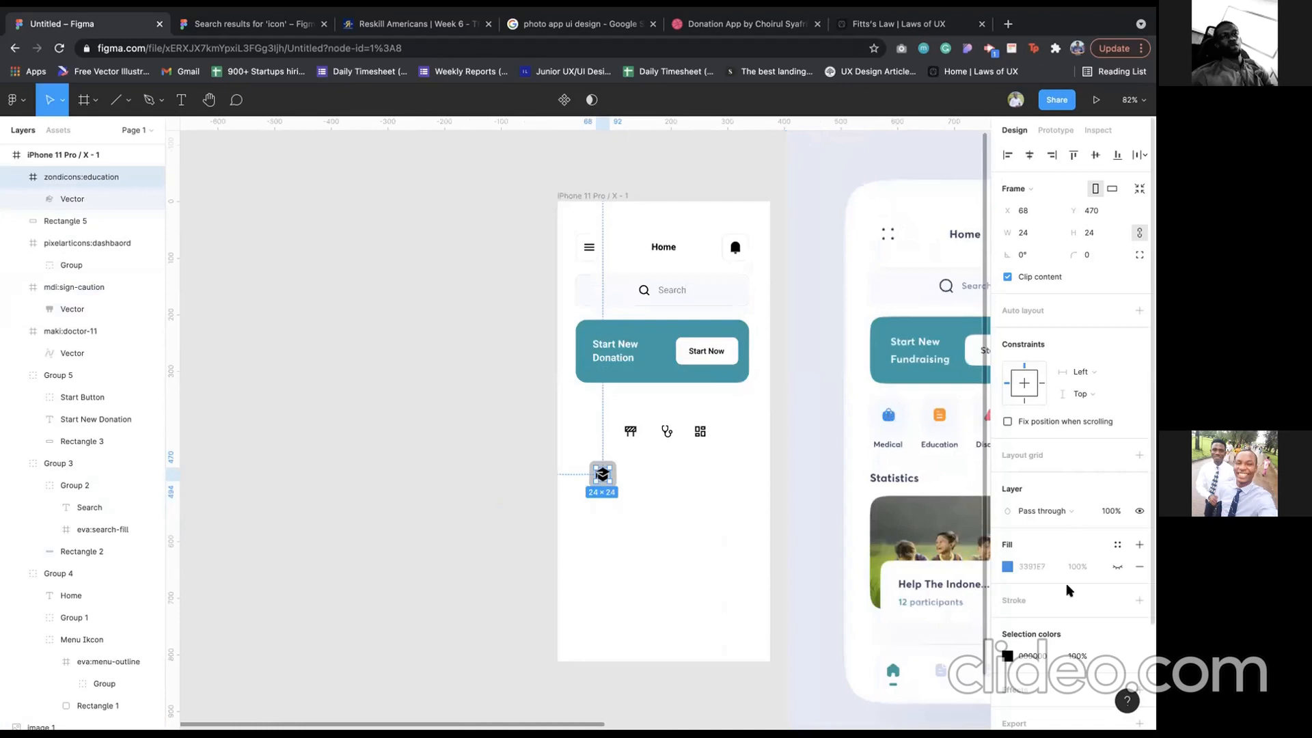
{"action": "left_click", "coordinate": [1007, 656]}
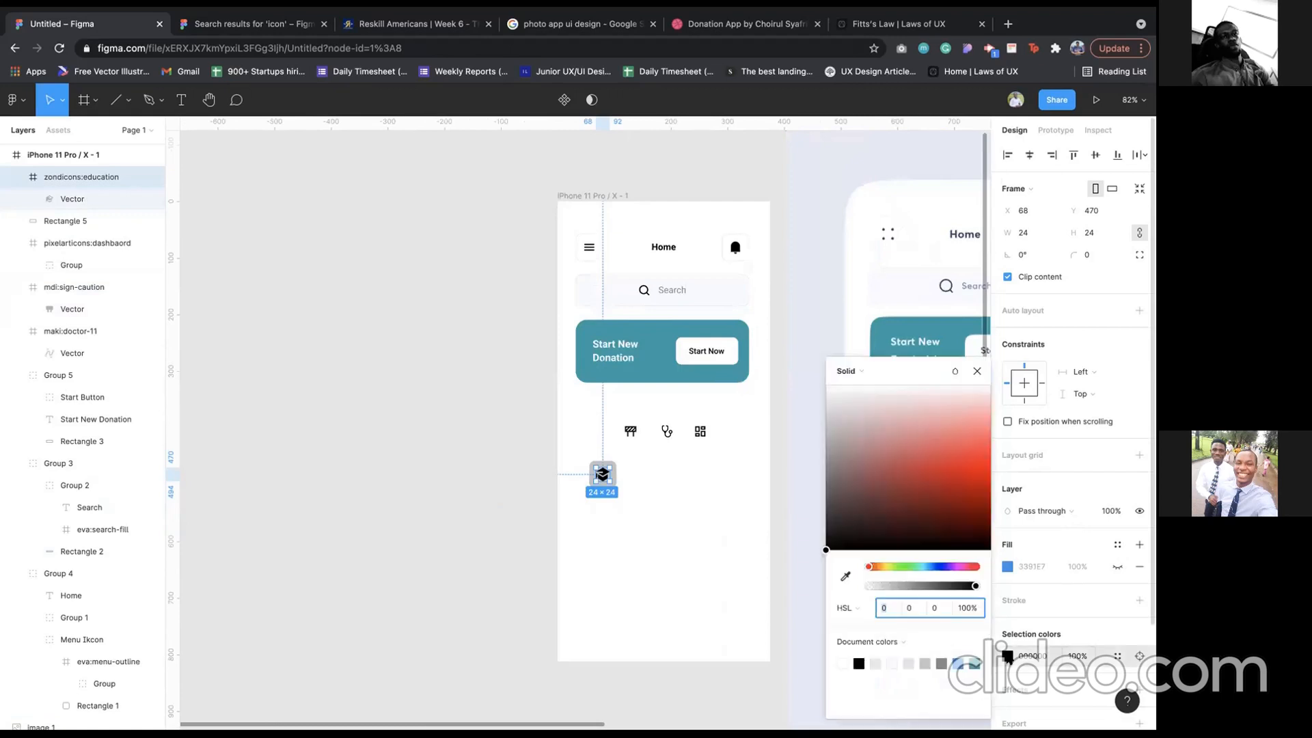
{"action": "left_click", "coordinate": [844, 579]}
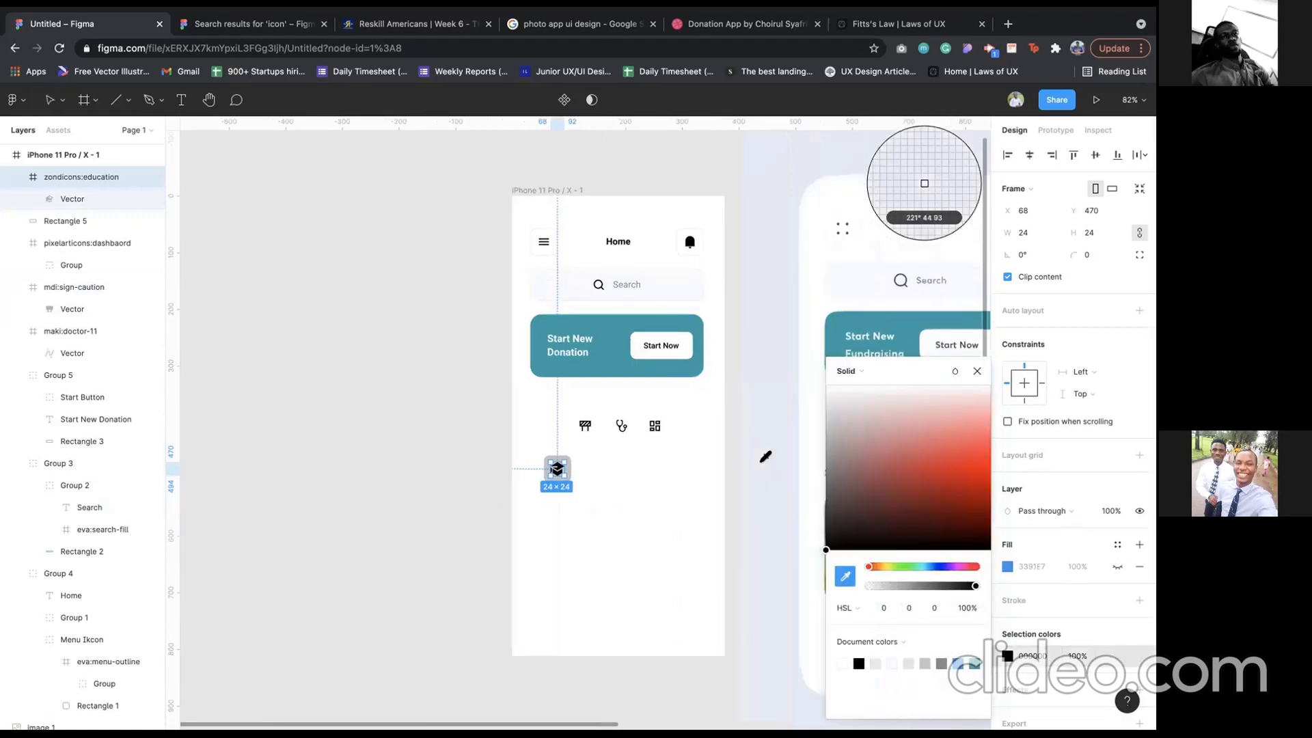
{"action": "scroll", "coordinate": [765, 456], "scroll_direction": "right", "scroll_amount": 5}
{"action": "scroll", "coordinate": [765, 457], "scroll_direction": "down", "scroll_amount": 1}
{"action": "left_click", "coordinate": [763, 383]}
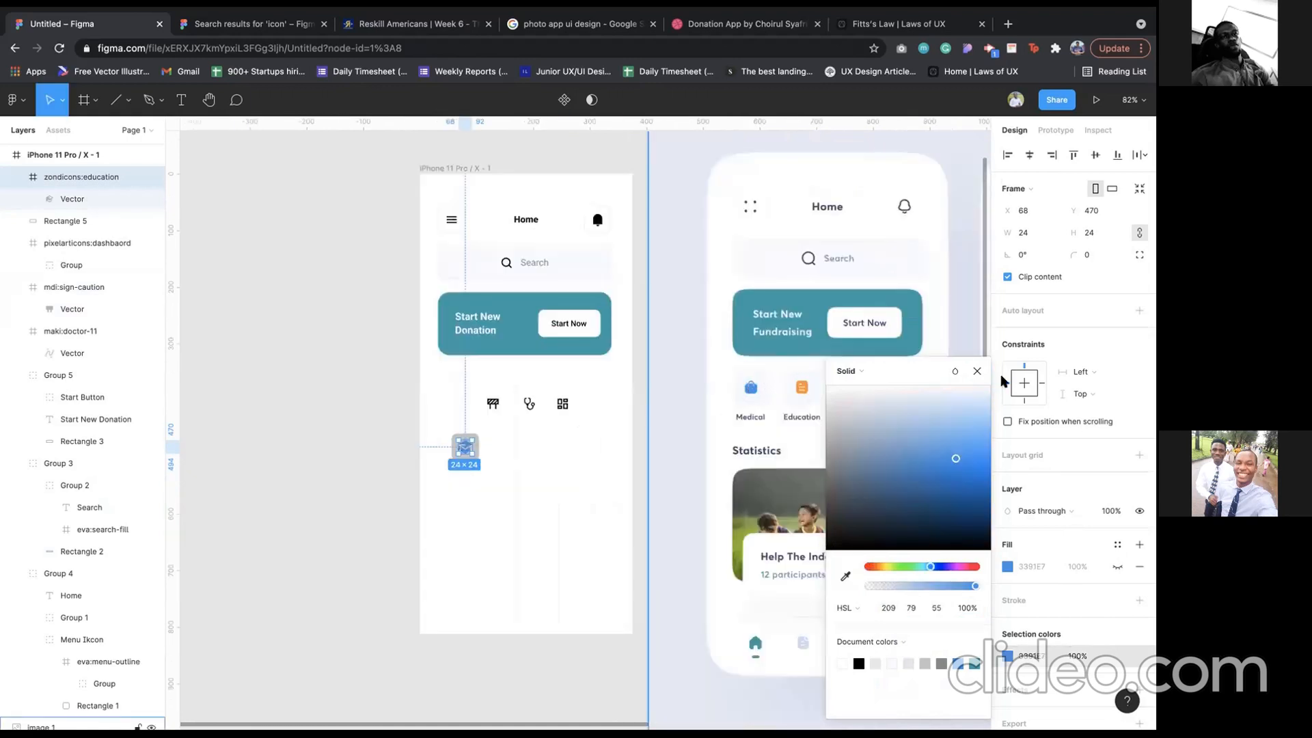
{"action": "left_click", "coordinate": [976, 371]}
{"action": "left_click", "coordinate": [528, 439]}
{"action": "left_click", "coordinate": [476, 437]}
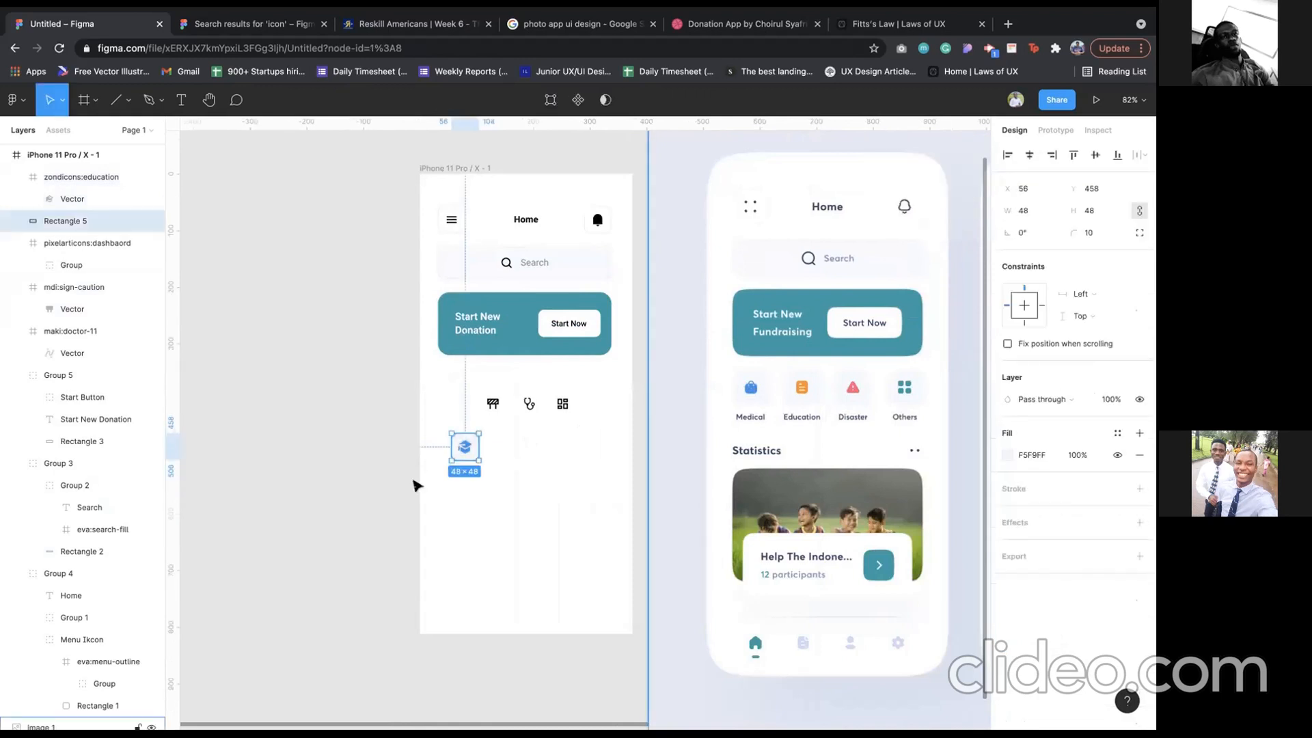
- Group the graduation cap icon with its tile and move the group under the banner's edge to X 32, Y 358
{"action": "left_click", "coordinate": [463, 453], "text": "shift"}
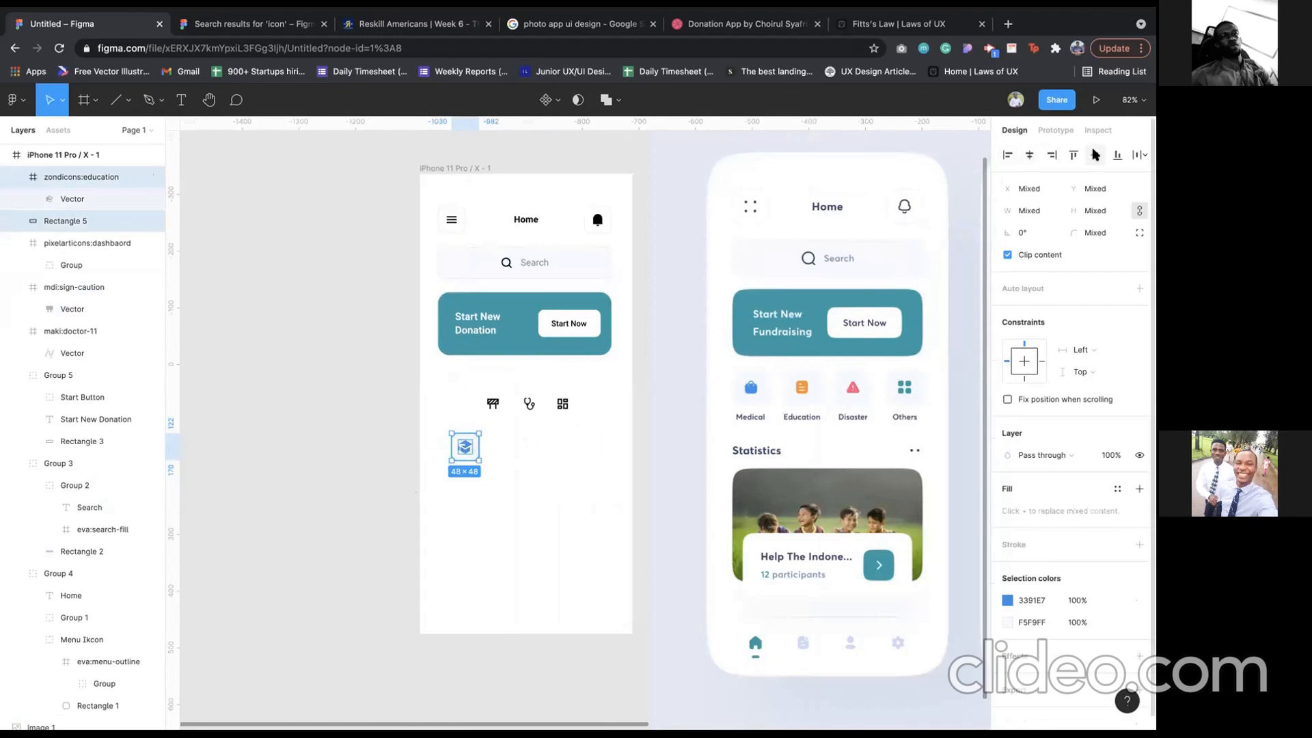
{"action": "key", "text": "ctrl+g"}
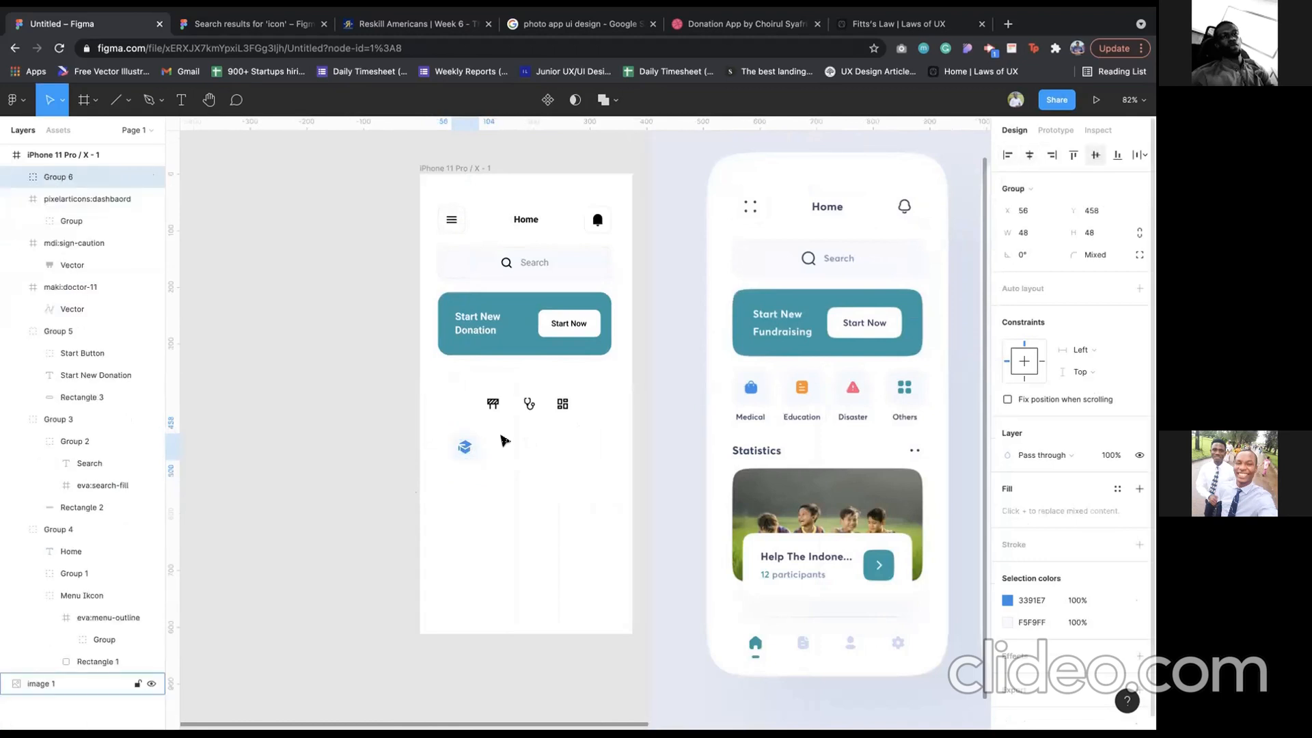
{"action": "left_click_drag", "start_coordinate": [467, 450], "coordinate": [449, 381]}
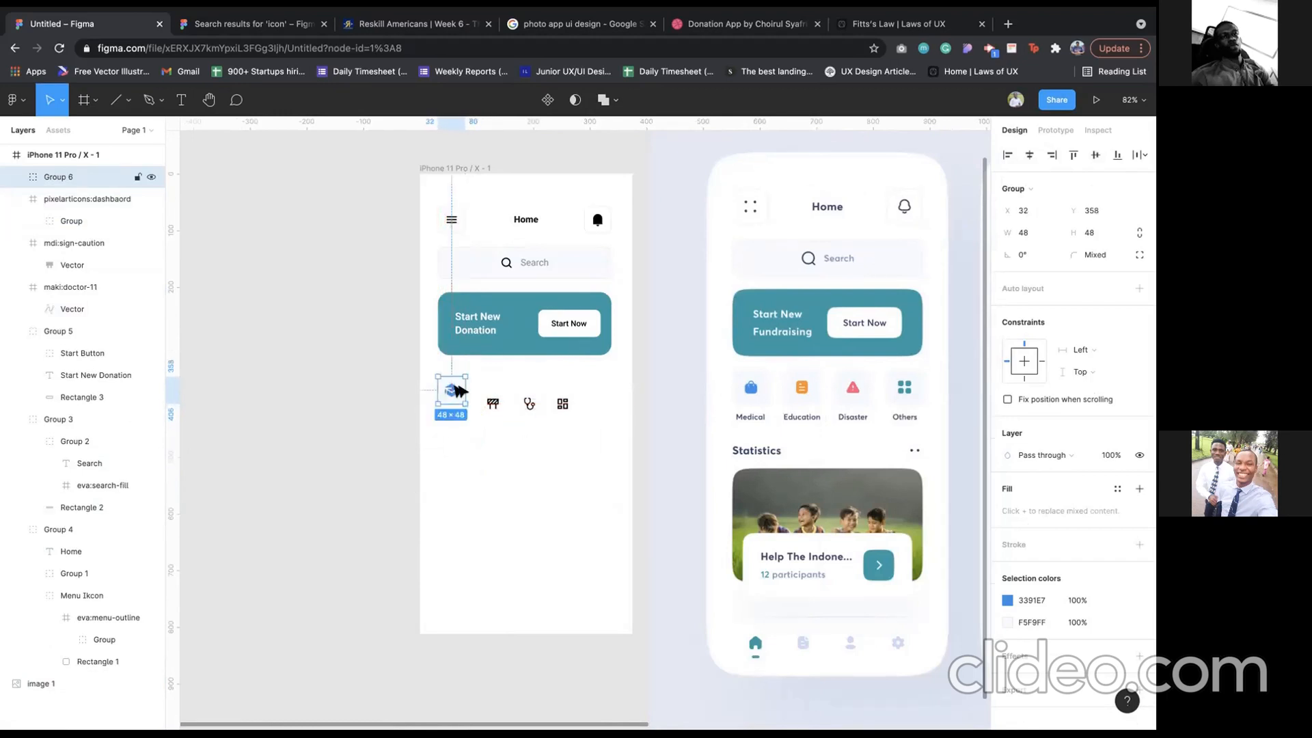
- Duplicate the graduation cap's tile, take the copy out of the group, and place it beside the first at about X 104, Y 349
{"action": "left_click", "coordinate": [16, 177]}
{"action": "left_click", "coordinate": [95, 245]}
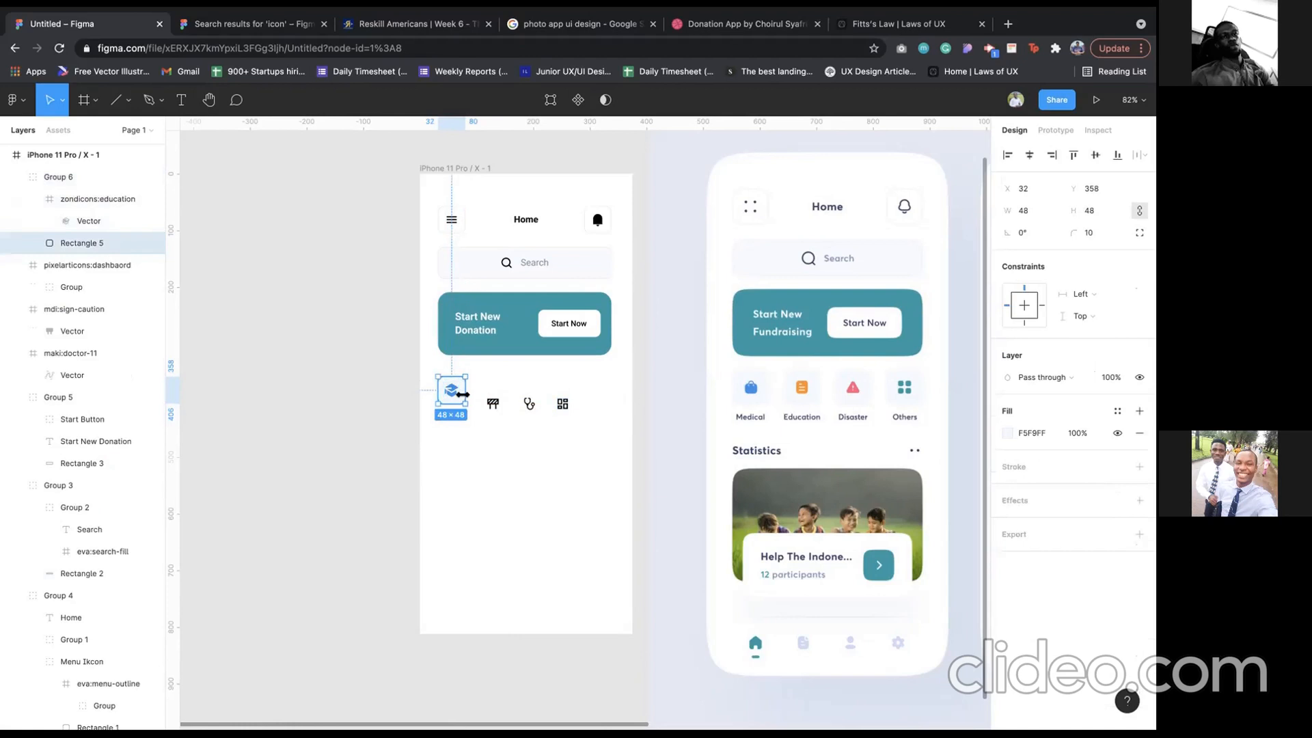
{"action": "key", "text": "ctrl+v"}
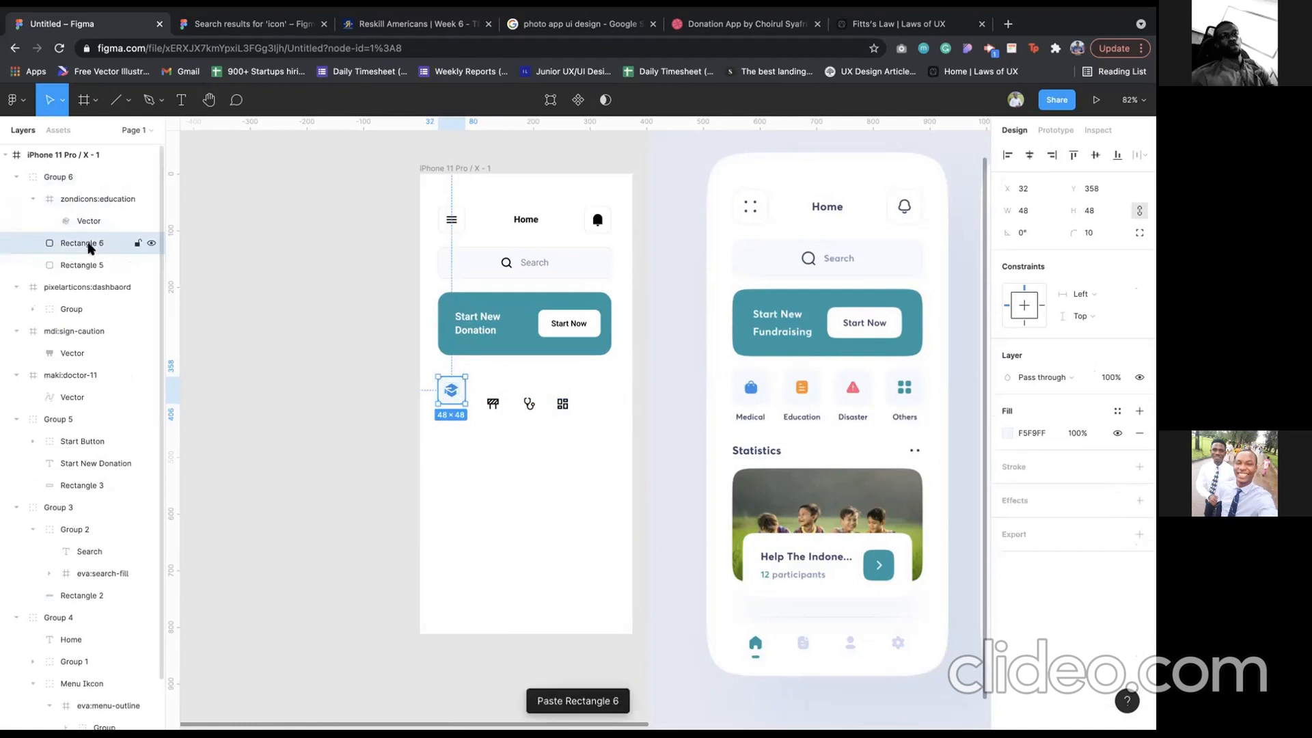
{"action": "left_click_drag", "start_coordinate": [78, 170], "coordinate": [75, 167]}
{"action": "left_click_drag", "start_coordinate": [452, 391], "coordinate": [494, 388]}
- Place the caution sign icon on the second tile at X 116, Y 361 and bring it to the front
{"action": "left_click", "coordinate": [496, 408]}
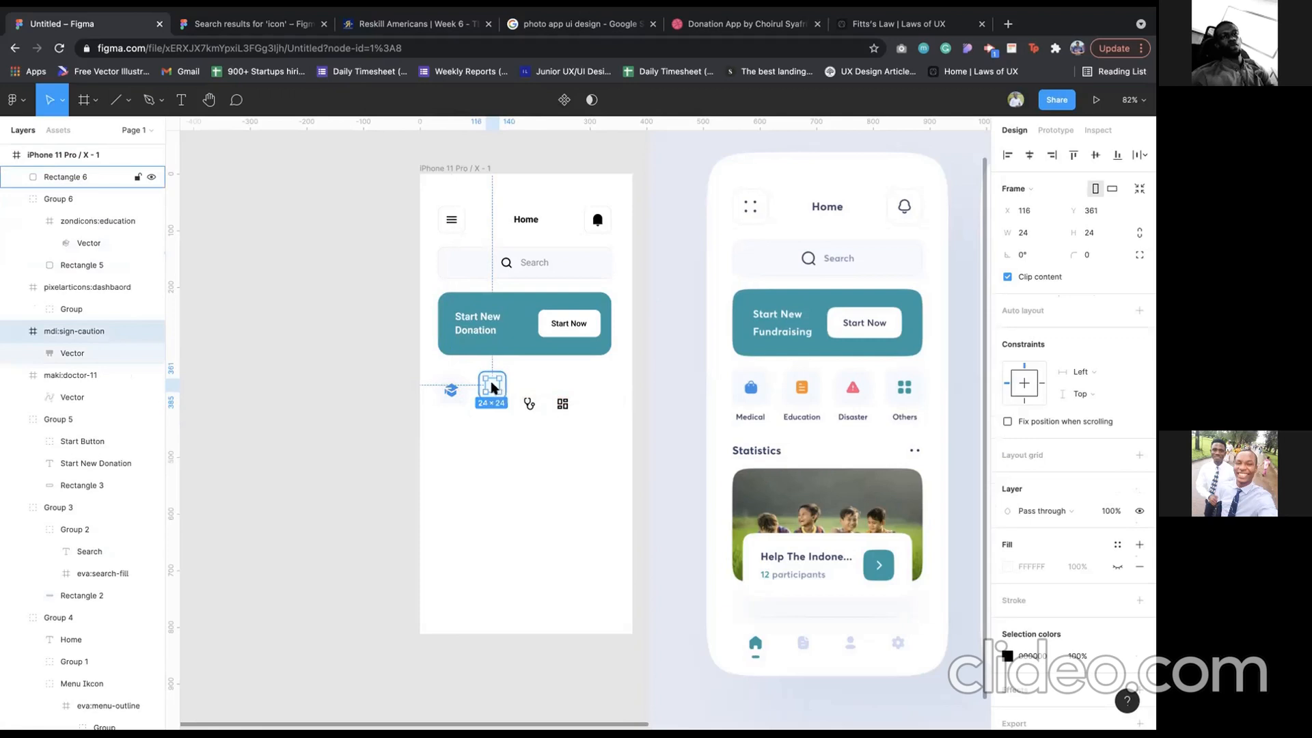
{"action": "right_click", "coordinate": [492, 386]}
{"action": "left_click", "coordinate": [579, 373]}
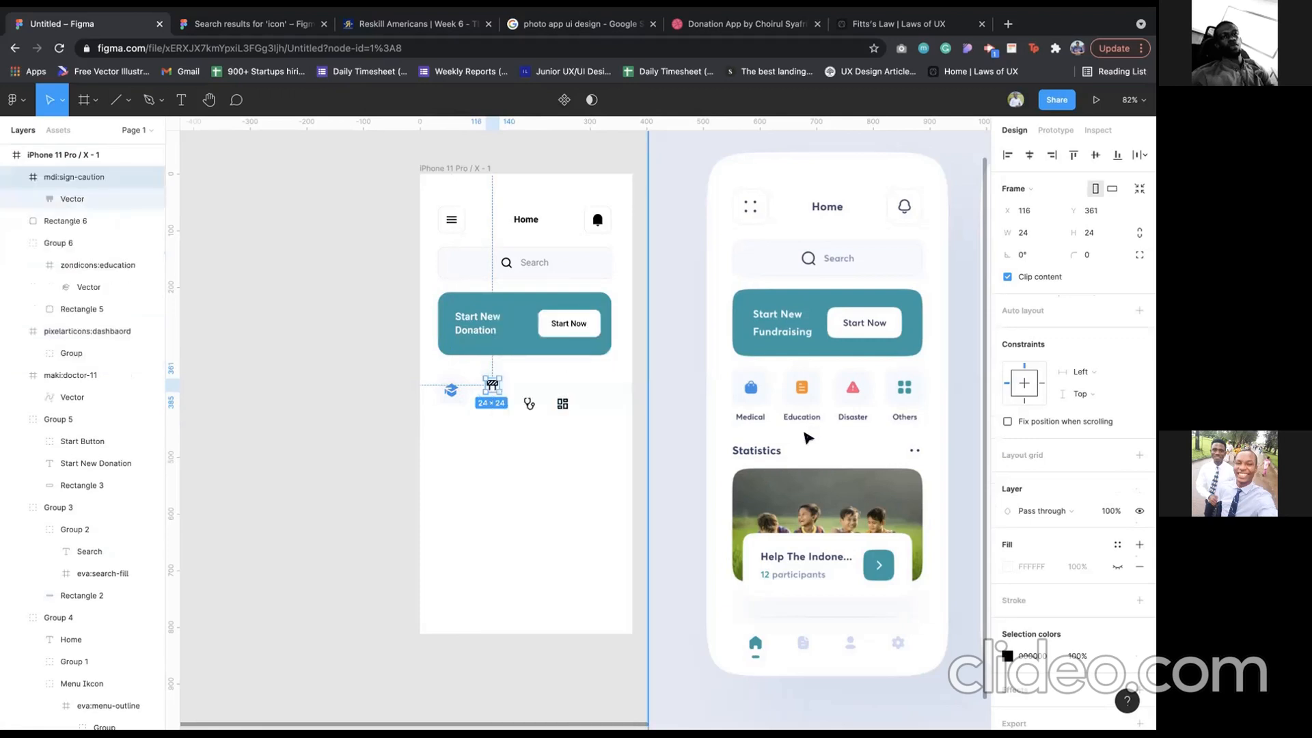
- Recolor the caution sign icon with the orange (HSL 31, 96, 56) sampled from the reference's Education icon
{"action": "left_click", "coordinate": [1007, 656]}
{"action": "left_click", "coordinate": [844, 576]}
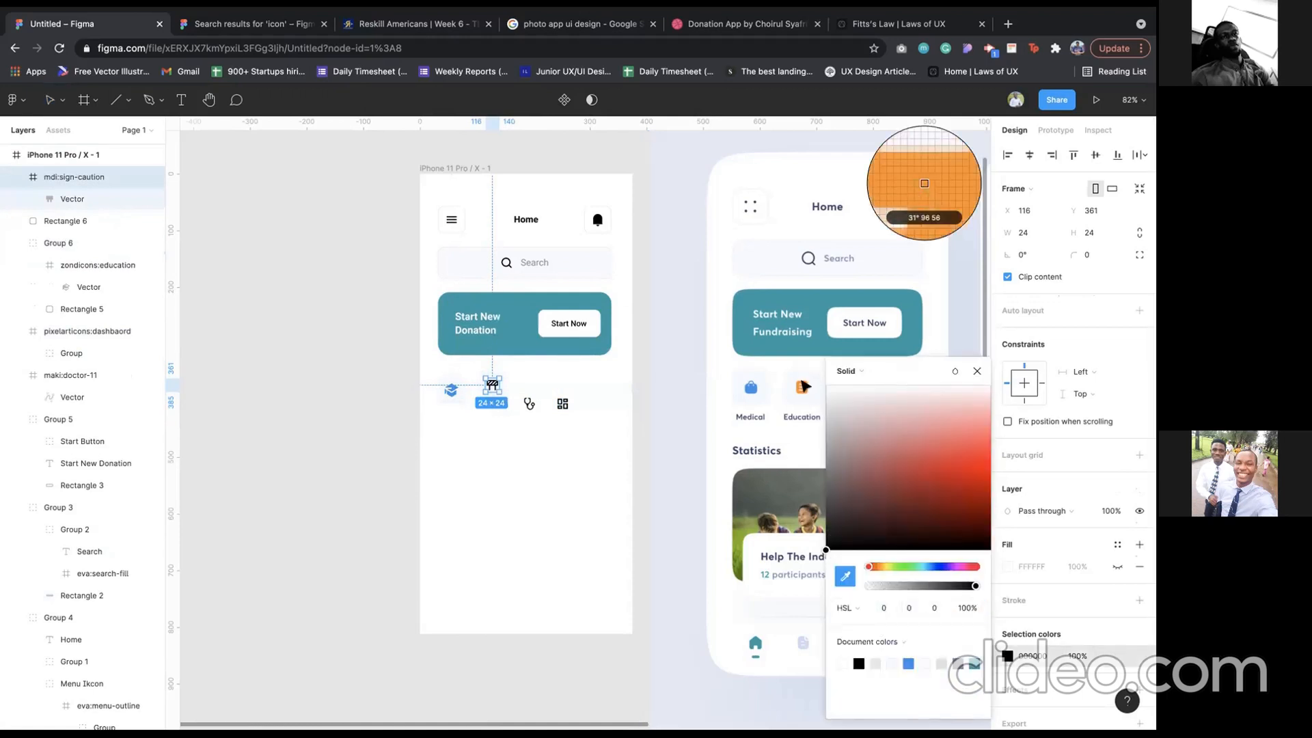
{"action": "left_click", "coordinate": [802, 381]}
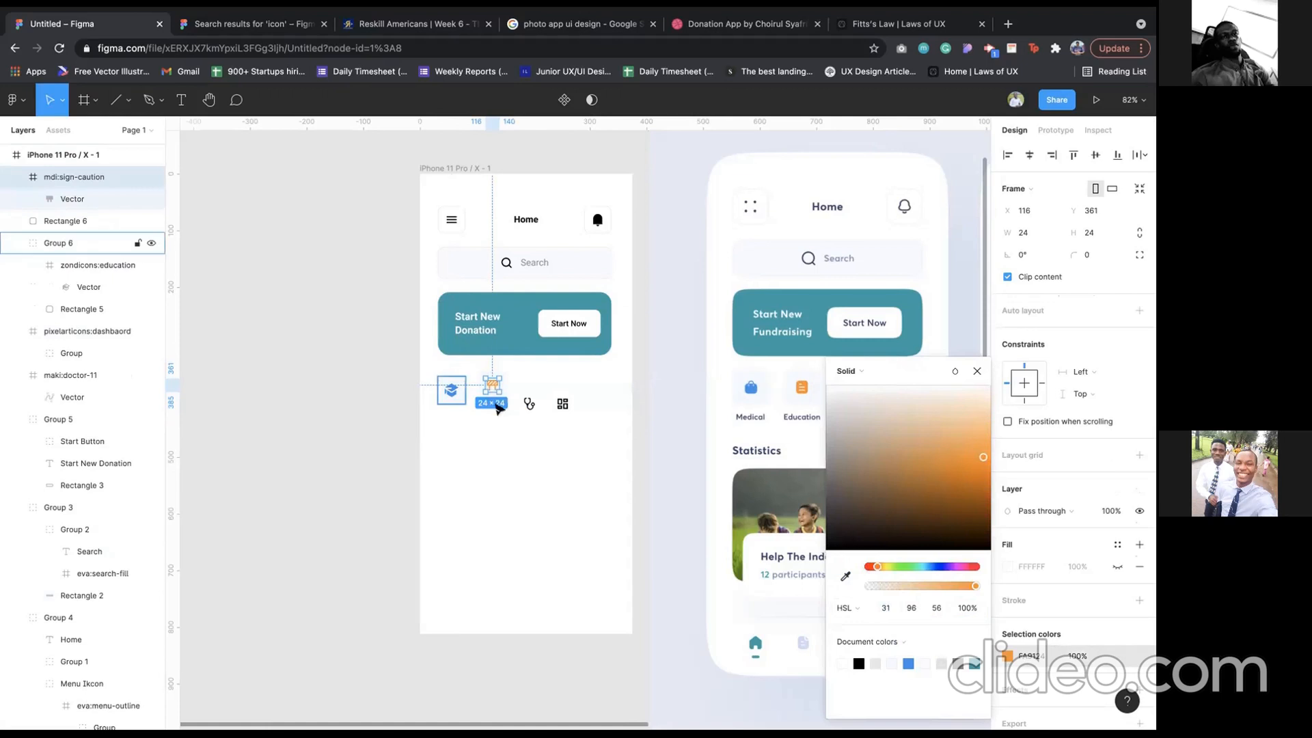
{"action": "left_click", "coordinate": [500, 407]}
- Duplicate the second tile twice along the row, placing the copies at X 179 and X 254
{"action": "left_click", "coordinate": [485, 395]}
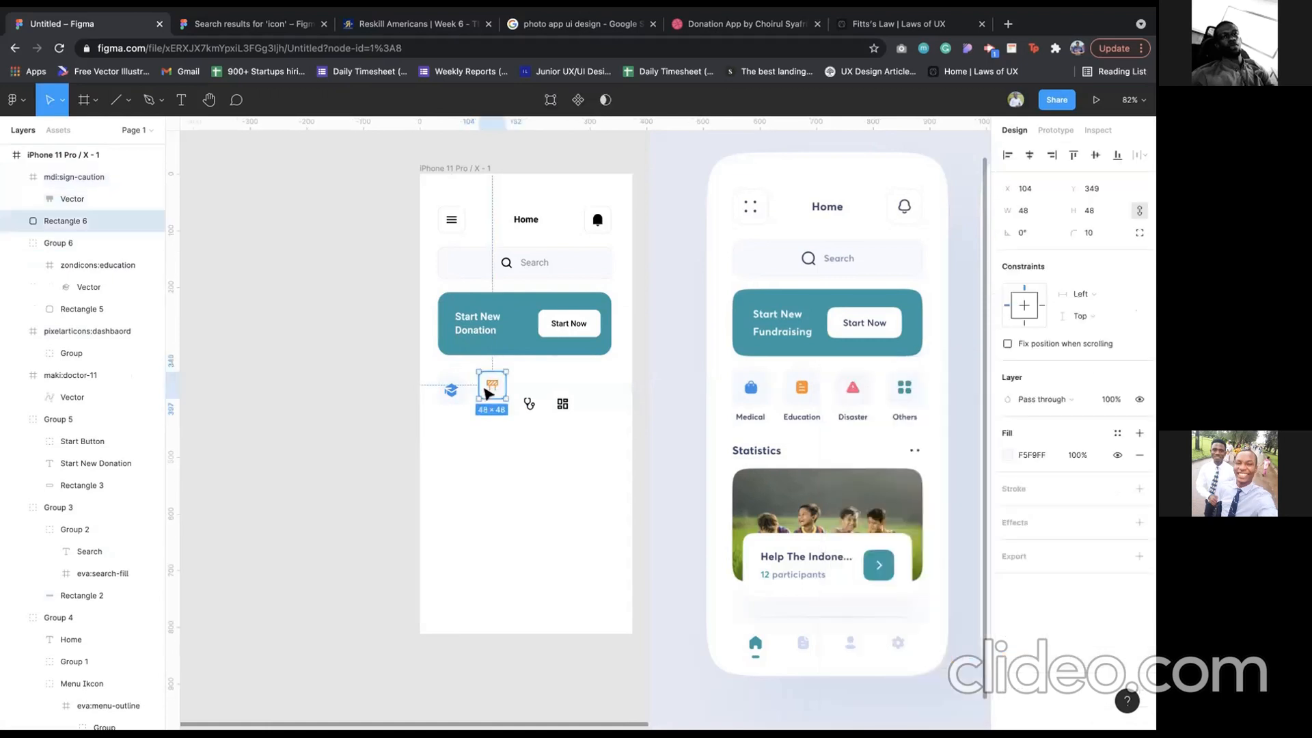
{"action": "left_click_drag", "start_coordinate": [488, 392], "coordinate": [532, 397]}
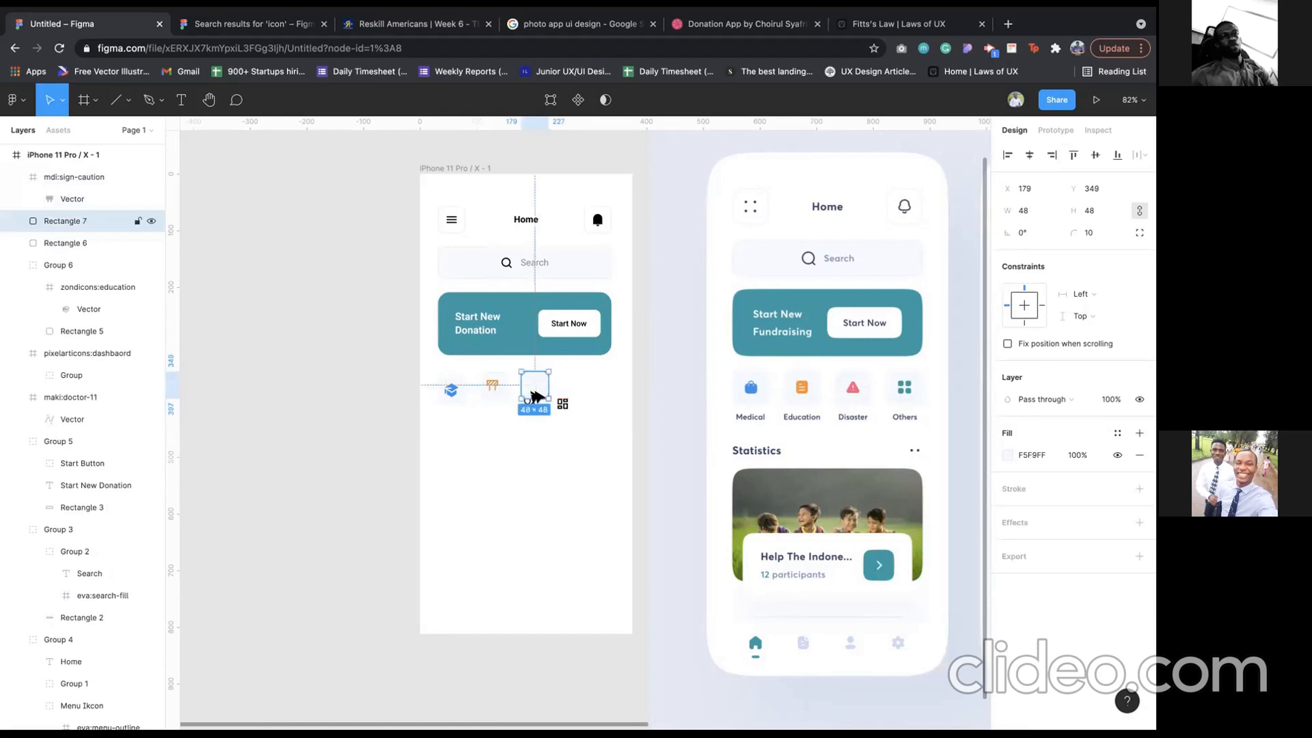
{"action": "key", "text": "ctrl+d"}
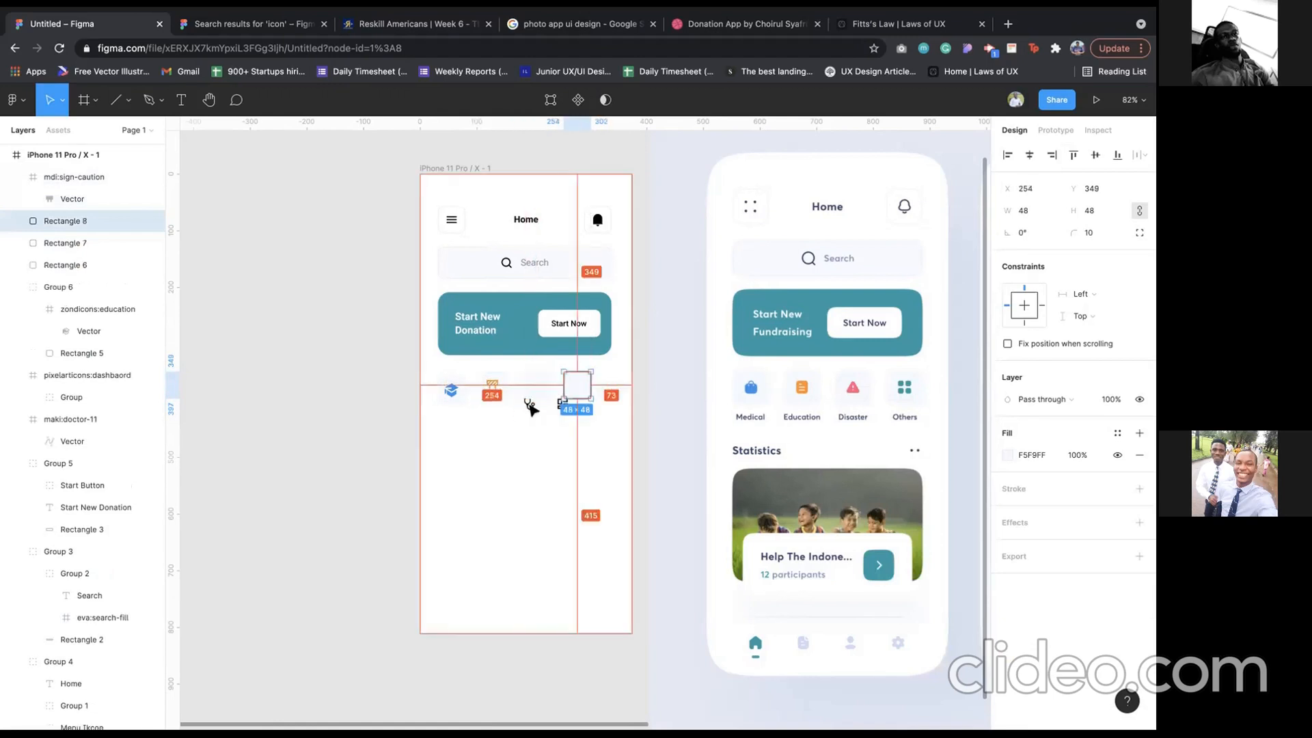
- Place the stethoscope icon on the third tile at X 188, Y 361 and bring it to the front
{"action": "left_click", "coordinate": [530, 405]}
{"action": "left_click_drag", "start_coordinate": [530, 406], "coordinate": [533, 388]}
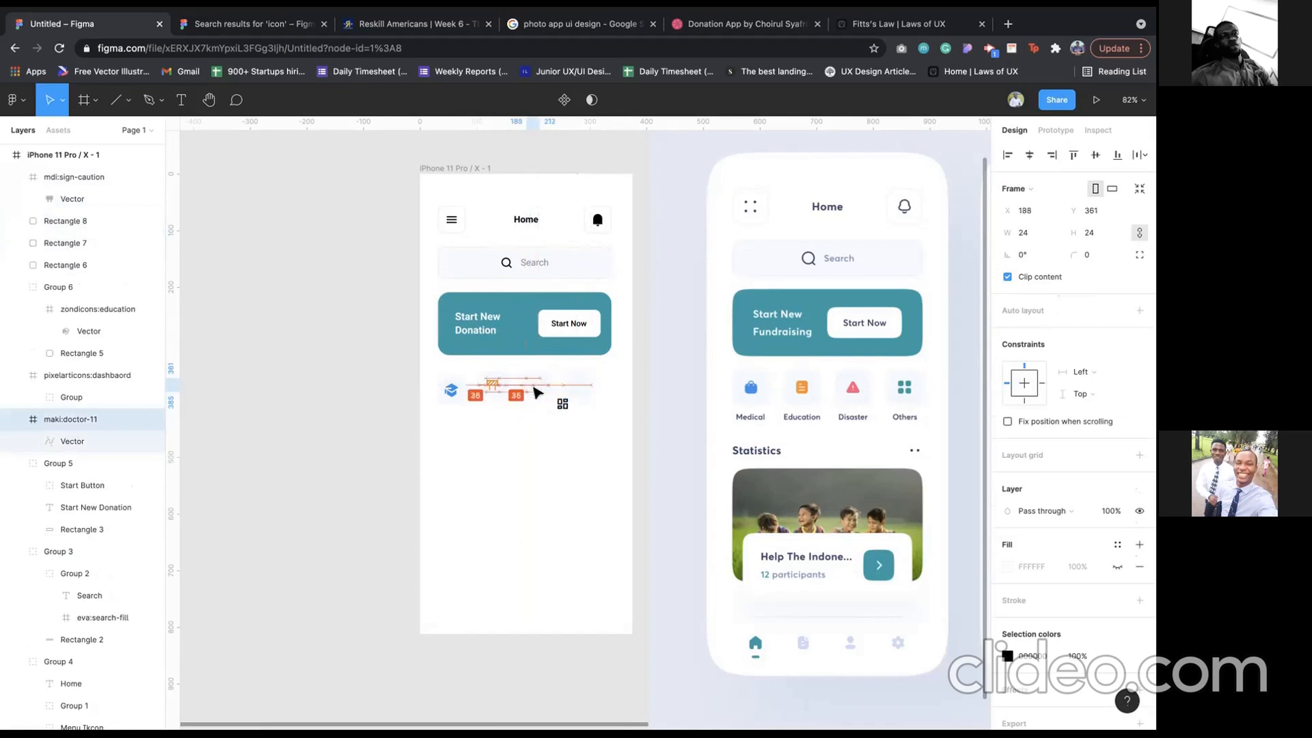
{"action": "right_click", "coordinate": [536, 391]}
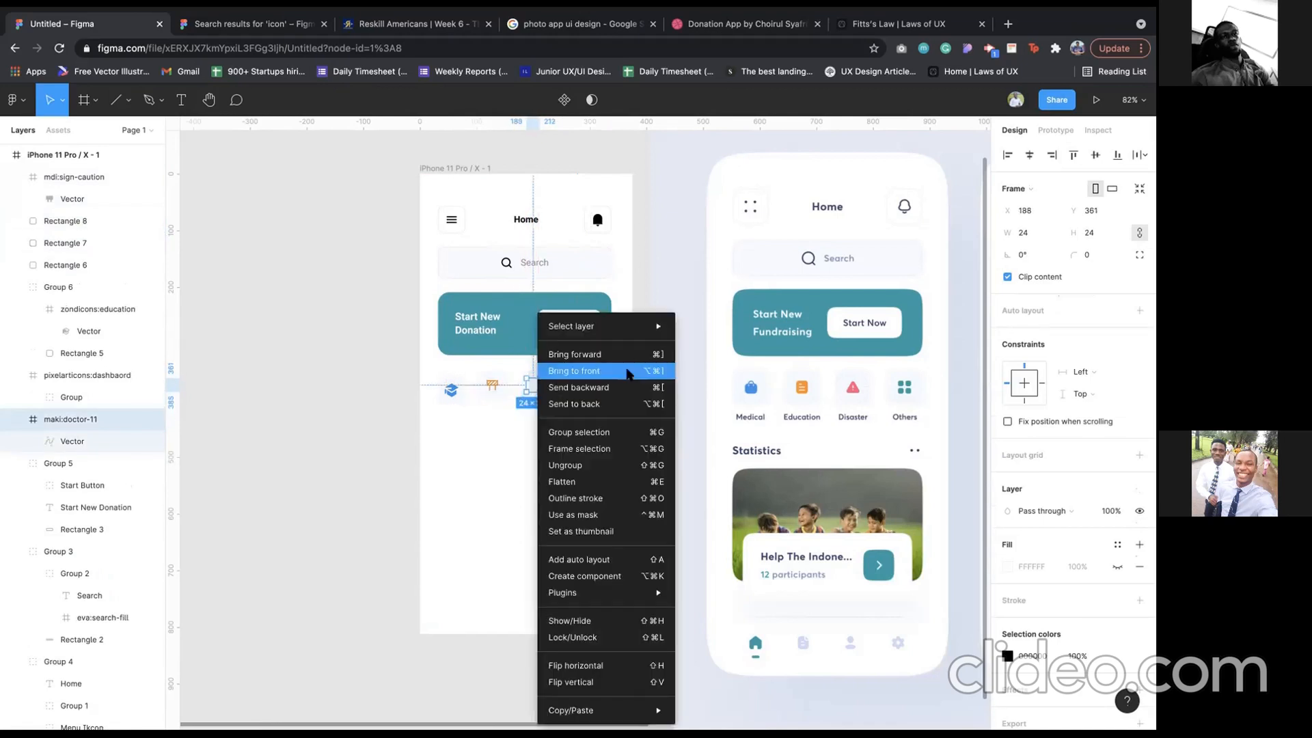
{"action": "left_click", "coordinate": [574, 370]}
- Place the dashboard icon on the fourth tile at about X 266, Y 358 and bring it to the front
{"action": "left_click", "coordinate": [563, 407]}
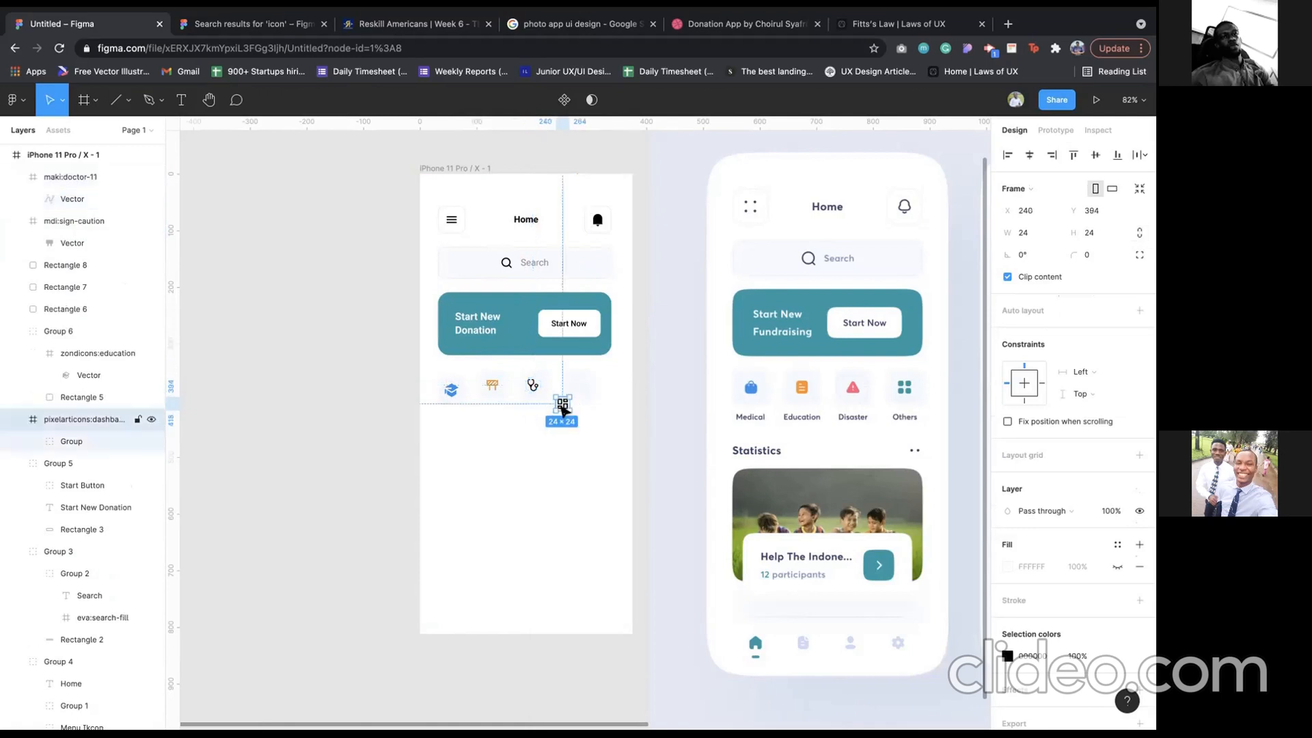
{"action": "left_click_drag", "start_coordinate": [563, 408], "coordinate": [582, 392]}
{"action": "right_click", "coordinate": [582, 392]}
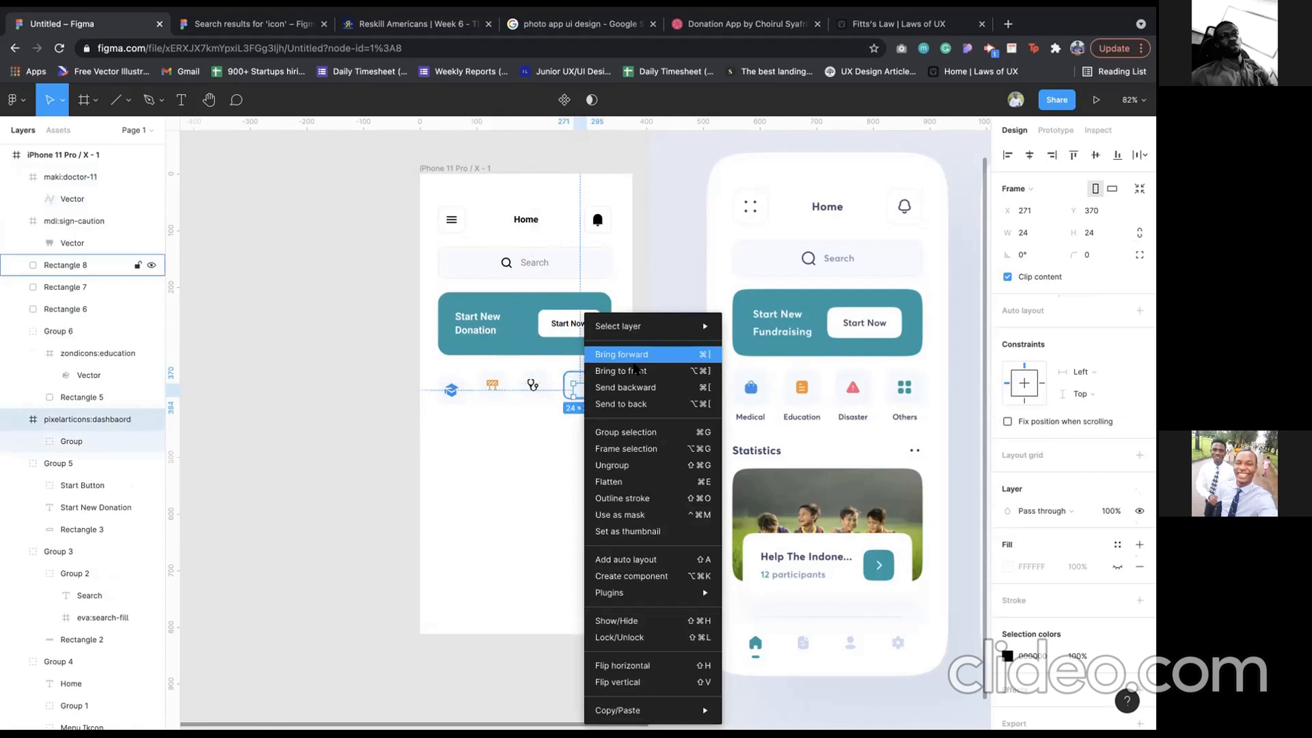
{"action": "left_click", "coordinate": [594, 354]}
{"action": "left_click_drag", "start_coordinate": [579, 389], "coordinate": [576, 382]}
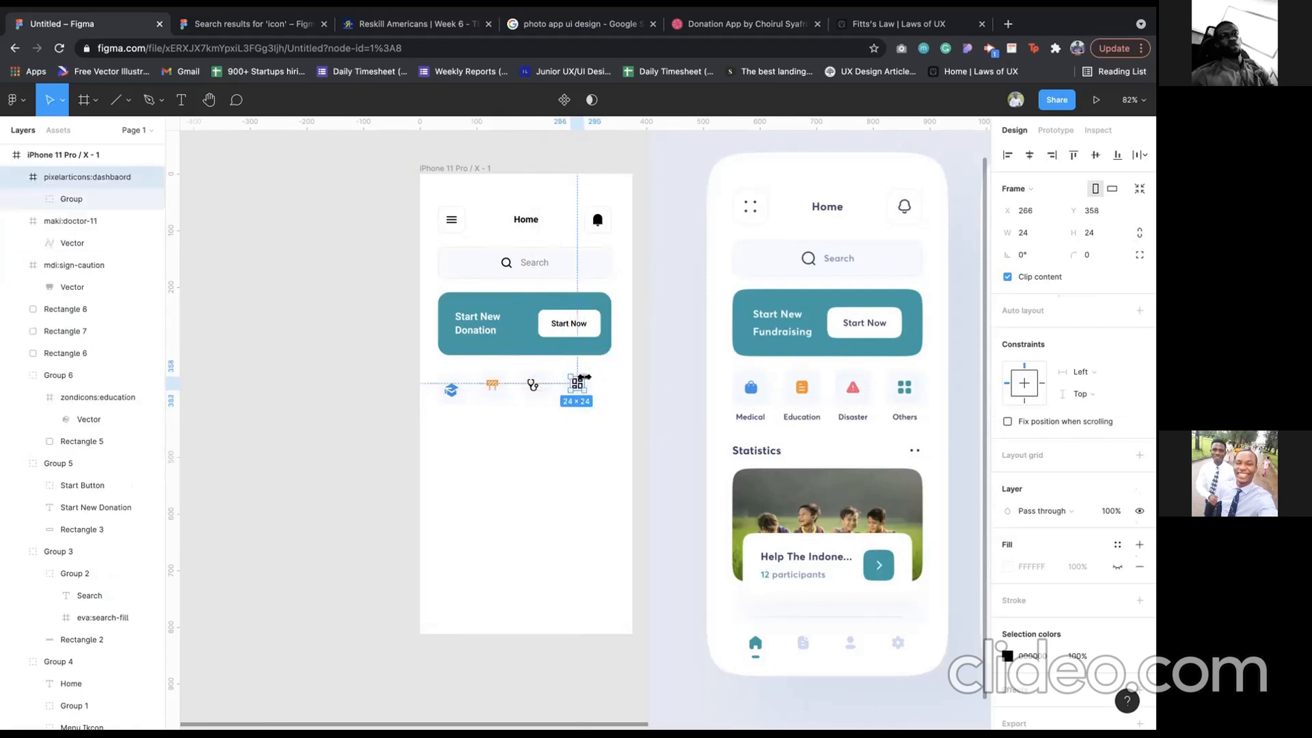
- Recolor the stethoscope icon with the pink (HSL 347, 94, 67) sampled from the reference's Disaster icon
{"action": "scroll", "coordinate": [585, 377], "scroll_direction": "up", "scroll_amount": 5}
{"action": "scroll", "coordinate": [520, 441], "scroll_direction": "left", "scroll_amount": 2}
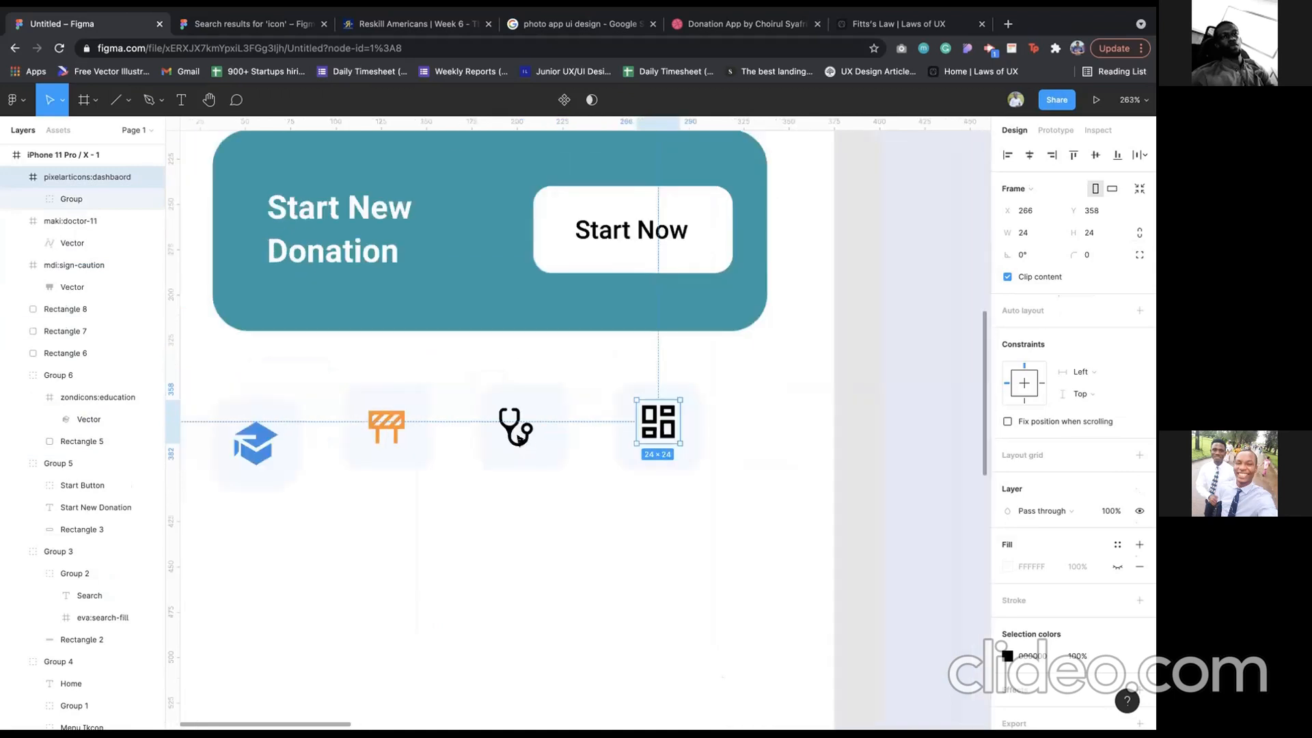
{"action": "key", "text": "Tab"}
{"action": "scroll", "coordinate": [594, 424], "scroll_direction": "down", "scroll_amount": 6}
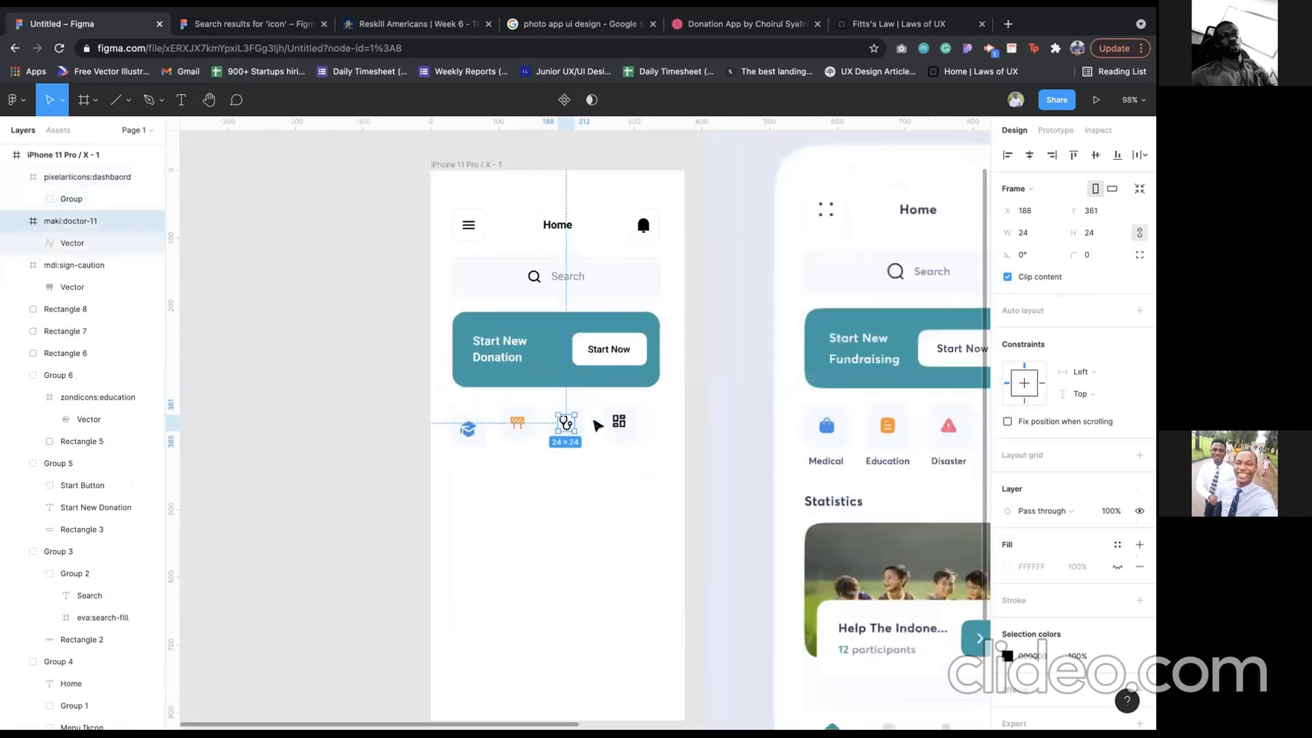
{"action": "scroll", "coordinate": [596, 425], "scroll_direction": "right", "scroll_amount": 2}
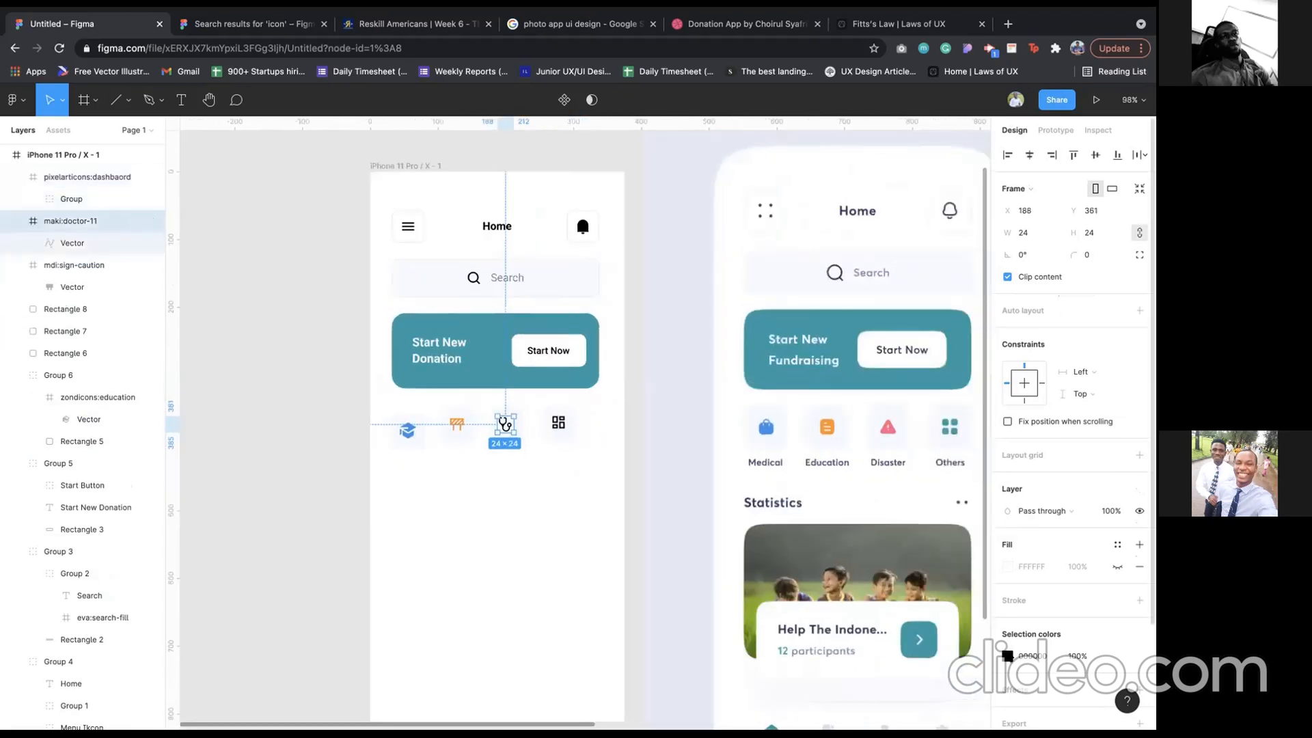
{"action": "left_click", "coordinate": [1008, 655]}
{"action": "left_click", "coordinate": [845, 577]}
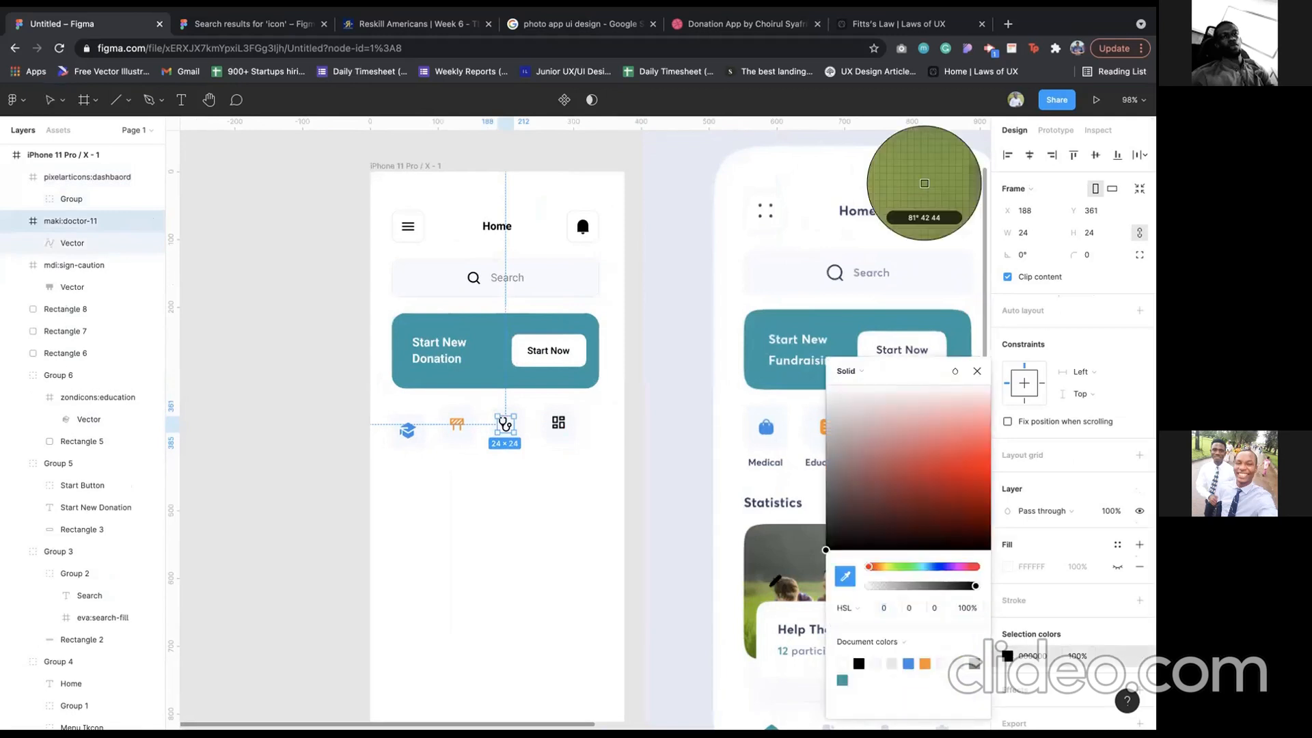
{"action": "scroll", "coordinate": [740, 448], "scroll_direction": "right", "scroll_amount": 2}
{"action": "scroll", "coordinate": [745, 437], "scroll_direction": "right", "scroll_amount": 4}
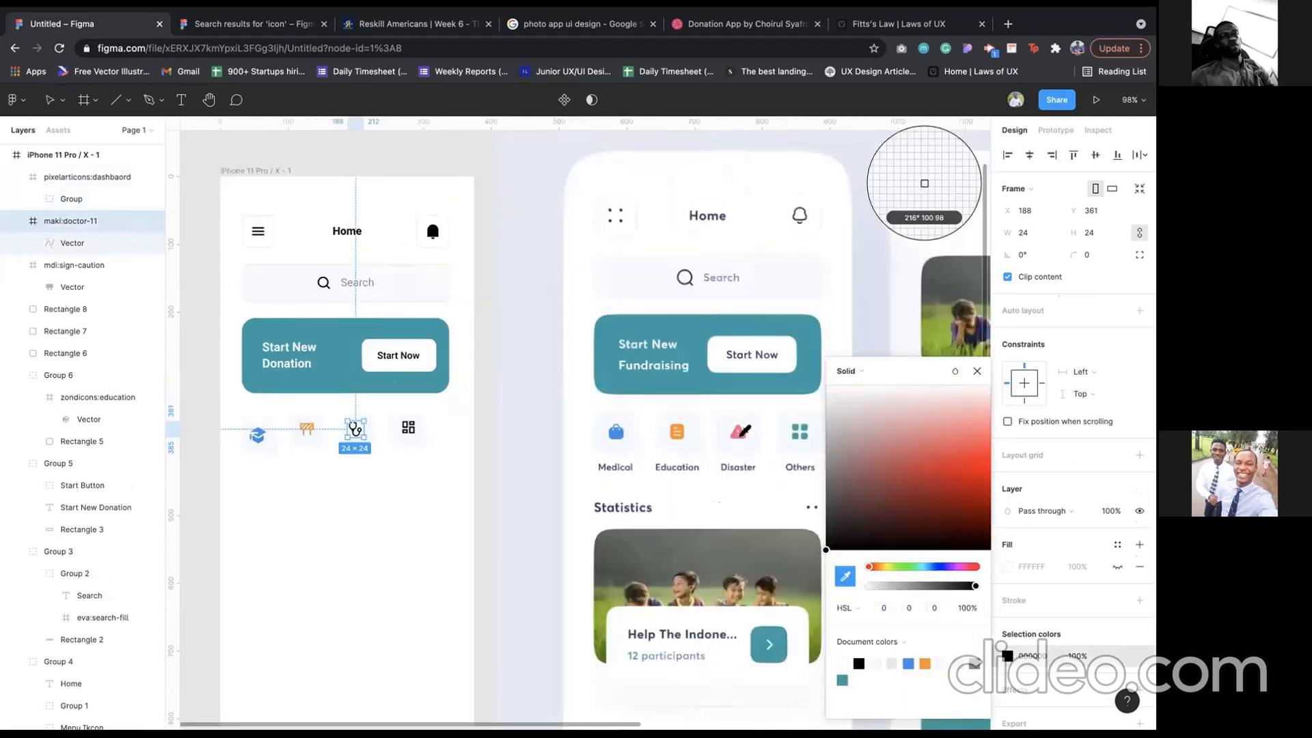
{"action": "left_click", "coordinate": [740, 437]}
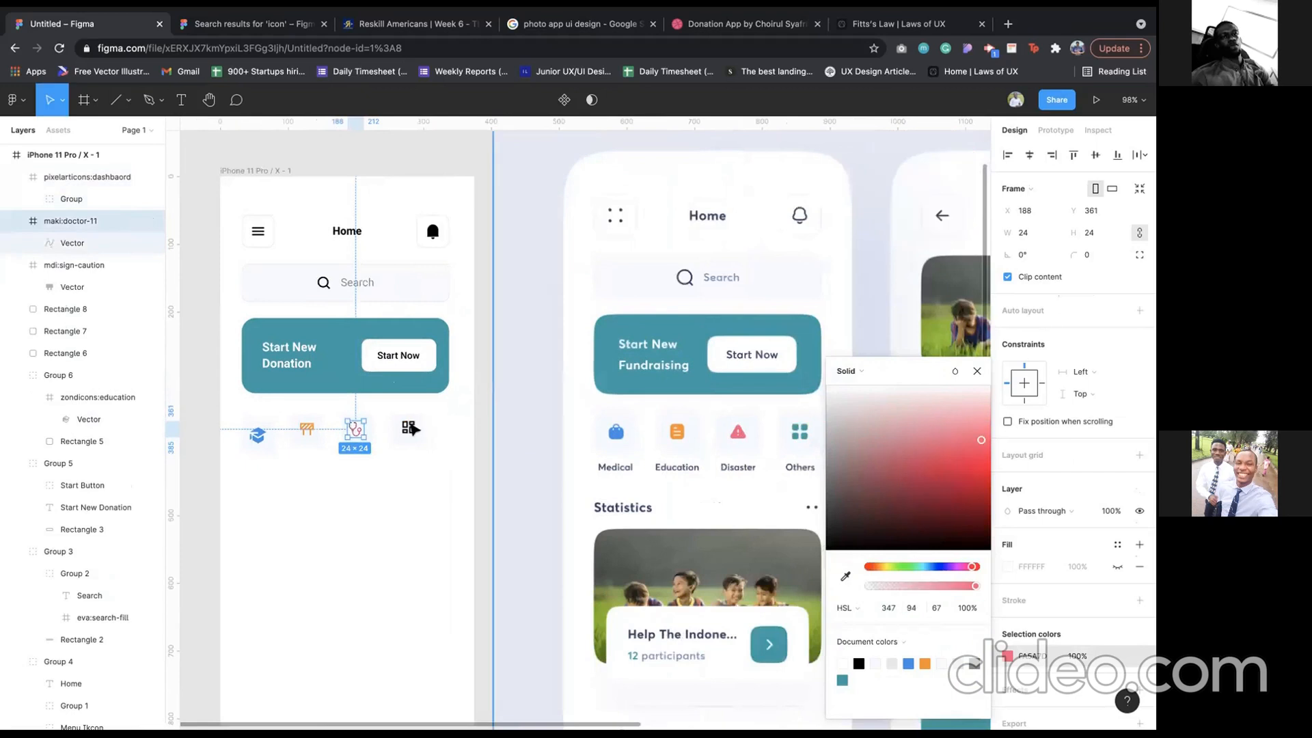
- Recolor the dashboard icon with the teal (HSL 183, 68, 39) sampled from the reference's Others icon
{"action": "left_click", "coordinate": [409, 428]}
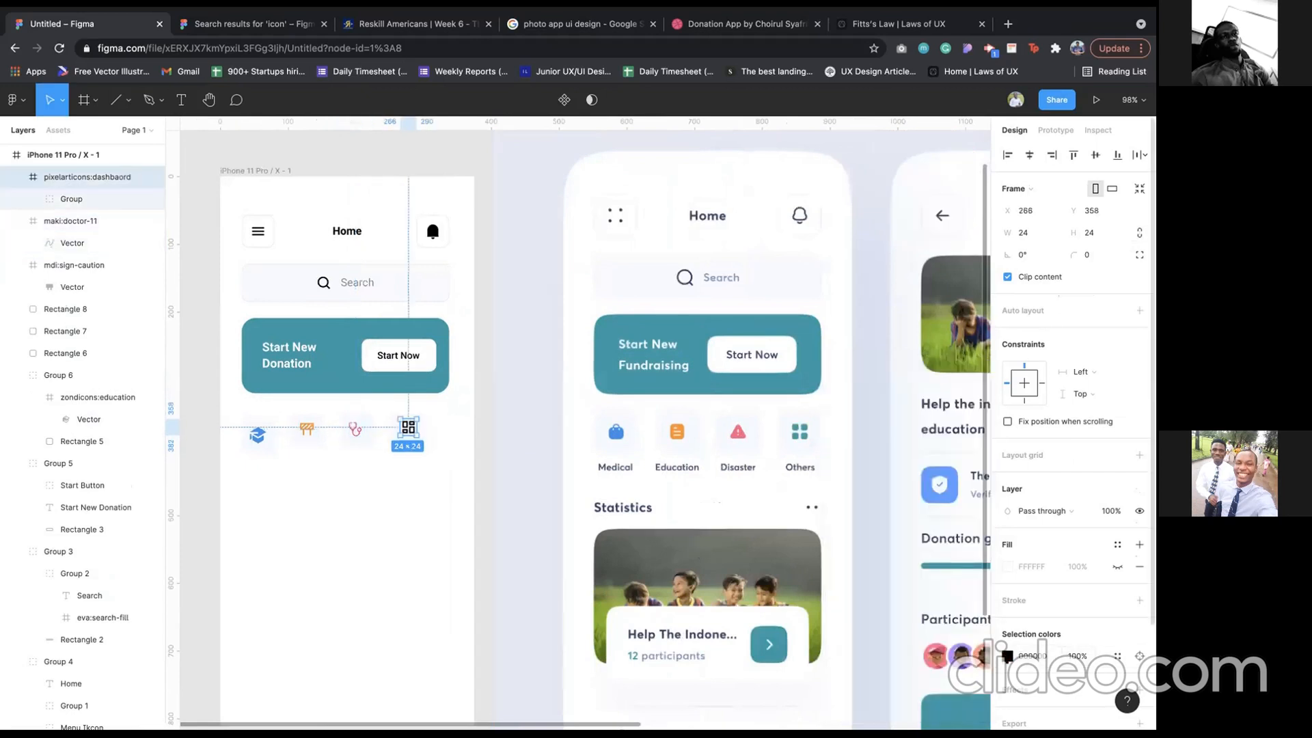
{"action": "left_click", "coordinate": [1007, 656]}
{"action": "left_click", "coordinate": [845, 576]}
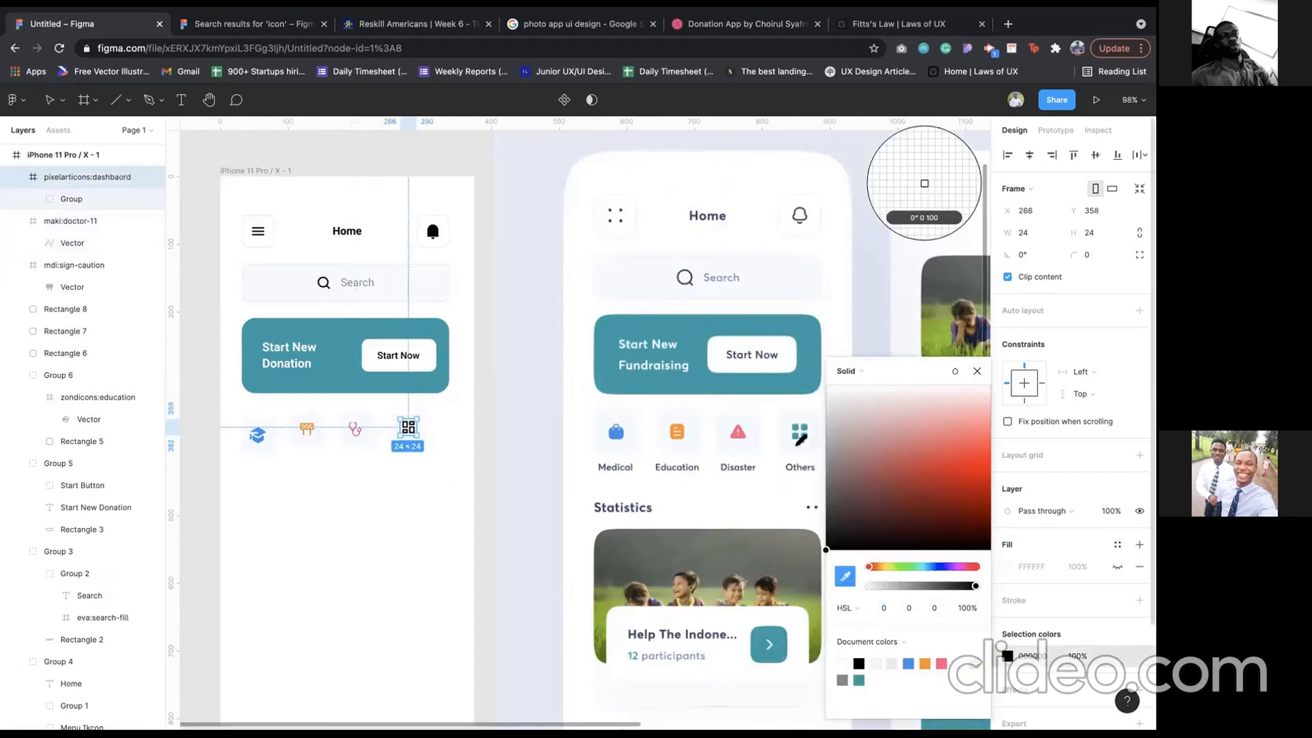
{"action": "left_click", "coordinate": [798, 434]}
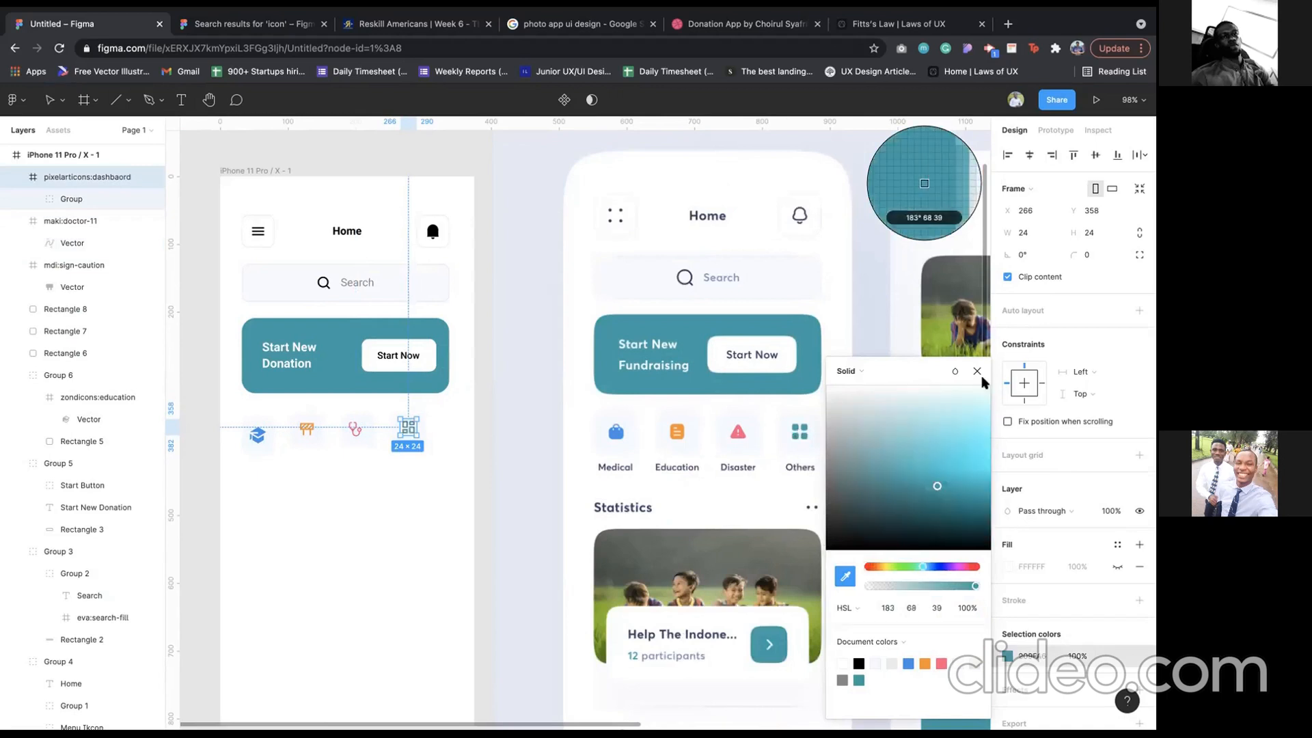
{"action": "key", "text": "Escape"}
- Center the caution sign icon horizontally and vertically on its tile and group the two
{"action": "scroll", "coordinate": [322, 465], "scroll_direction": "left", "scroll_amount": 2}
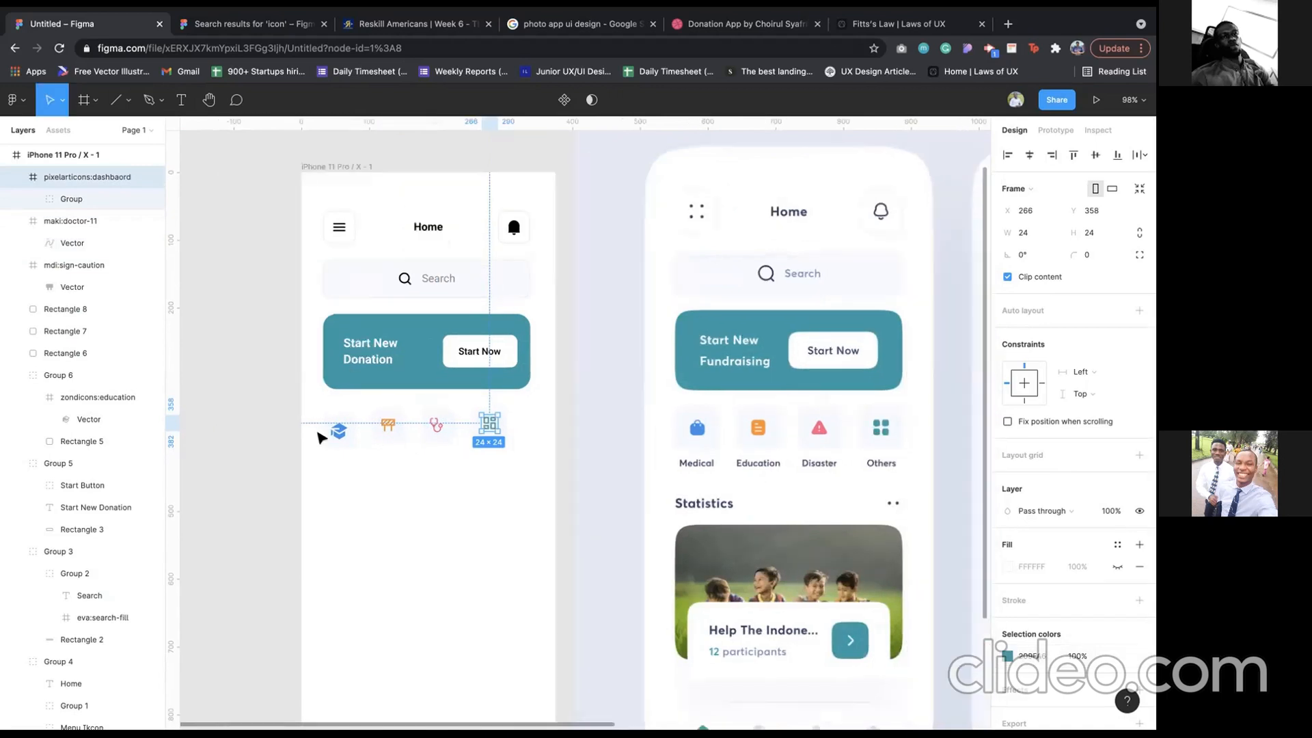
{"action": "scroll", "coordinate": [318, 435], "scroll_direction": "up", "scroll_amount": 5}
{"action": "left_click", "coordinate": [530, 412]}
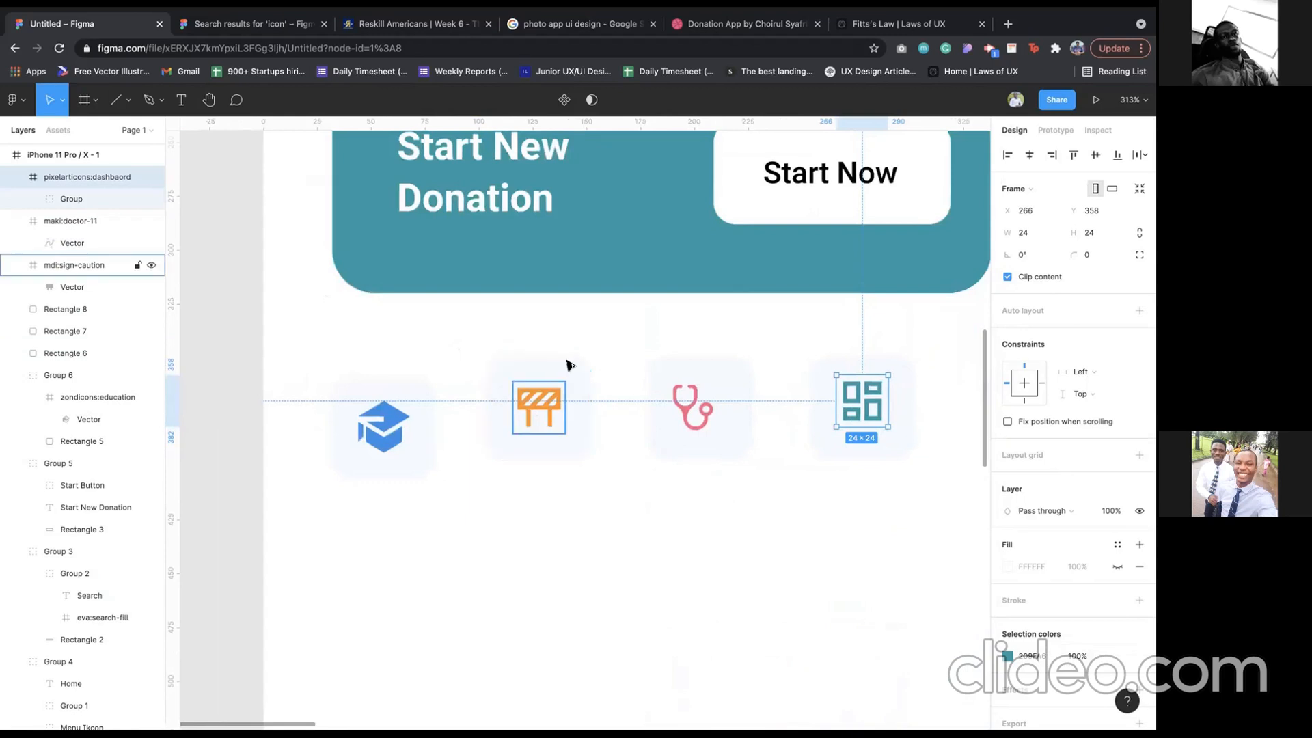
{"action": "left_click", "coordinate": [571, 361], "text": "shift"}
{"action": "left_click", "coordinate": [1029, 154]}
{"action": "left_click", "coordinate": [1095, 155]}
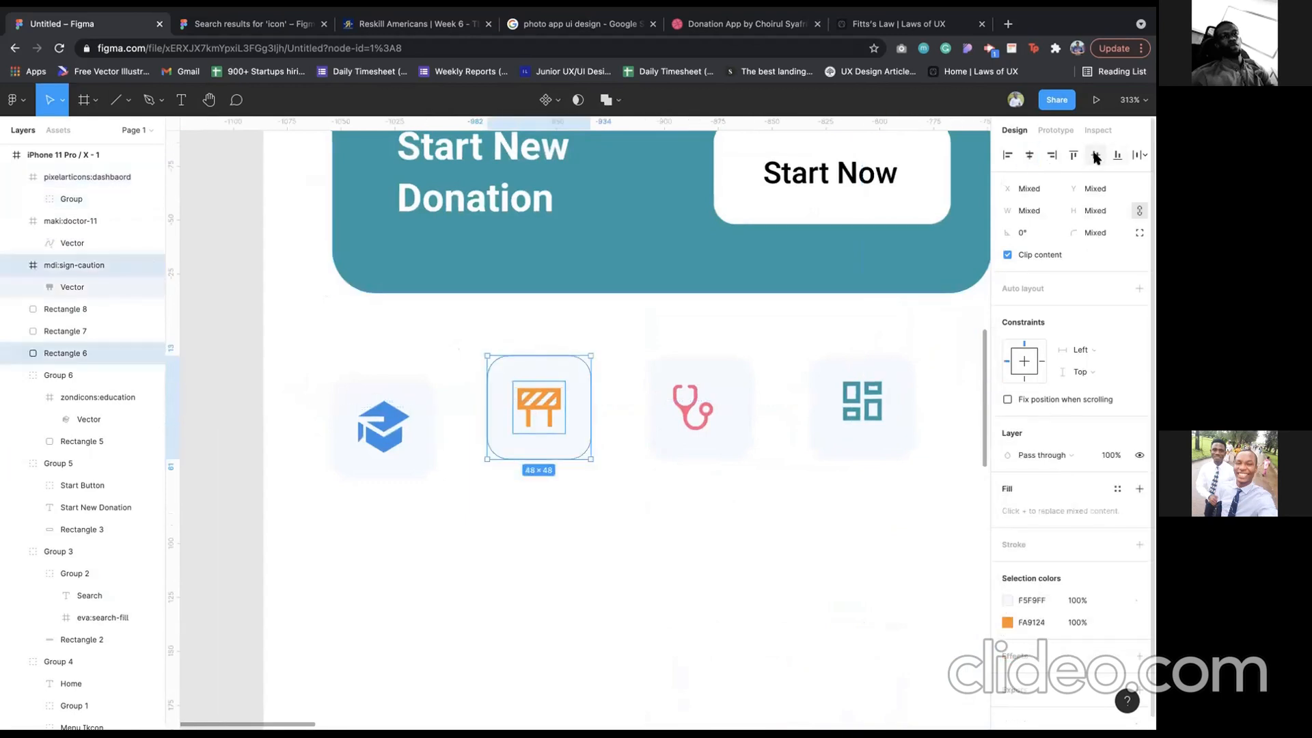
{"action": "key", "text": "ctrl+g"}
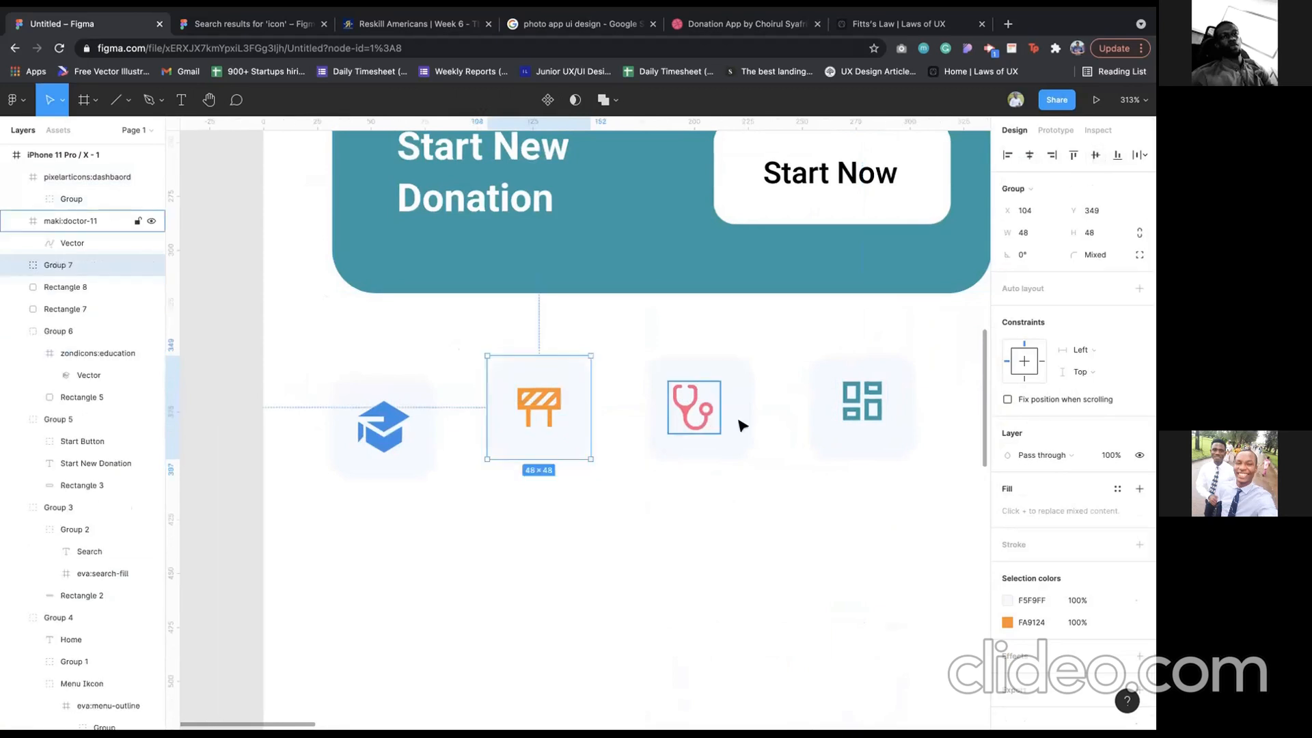
- Center the stethoscope icon on the third tile and group the icon with its tile
{"action": "left_click", "coordinate": [704, 419]}
{"action": "left_click", "coordinate": [737, 410], "text": "shift"}
{"action": "left_click", "coordinate": [1029, 155]}
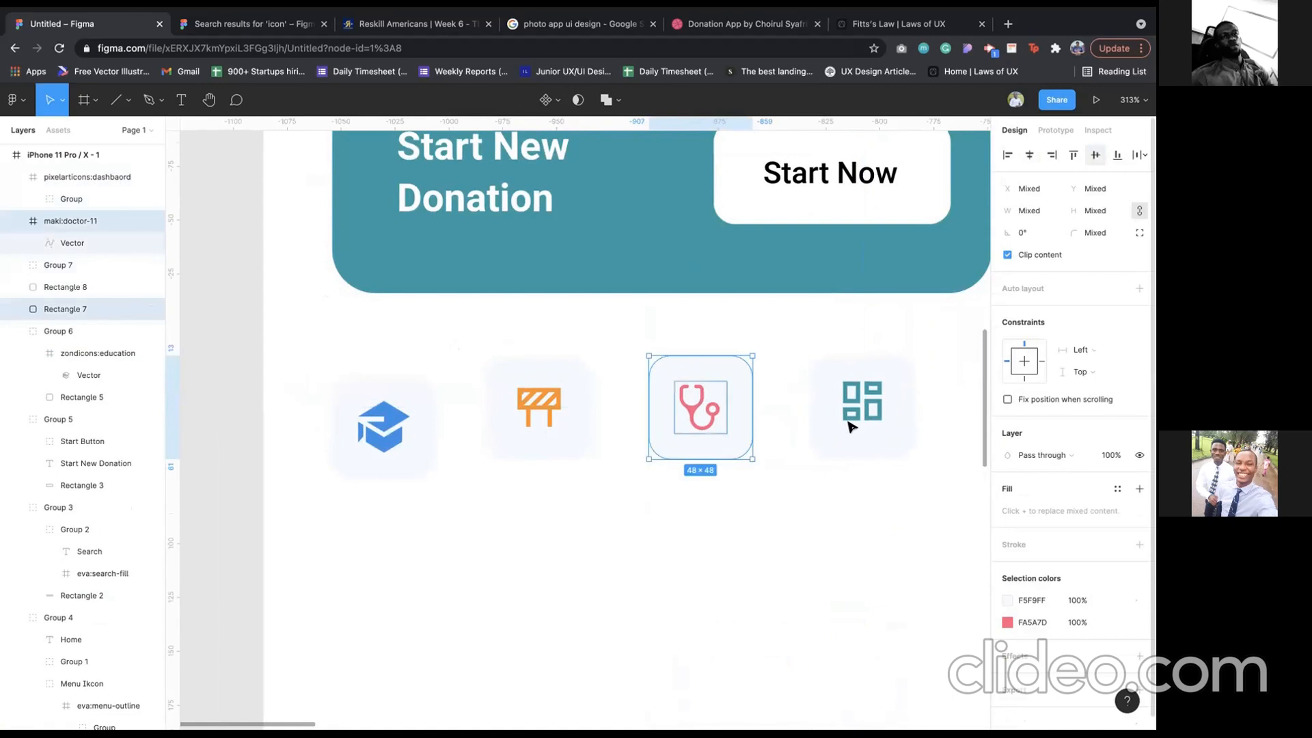
{"action": "key", "text": "ctrl+g"}
- Center the dashboard icon horizontally and vertically on the fourth tile and group them together
{"action": "left_click", "coordinate": [867, 406]}
{"action": "left_click", "coordinate": [869, 408], "text": "shift"}
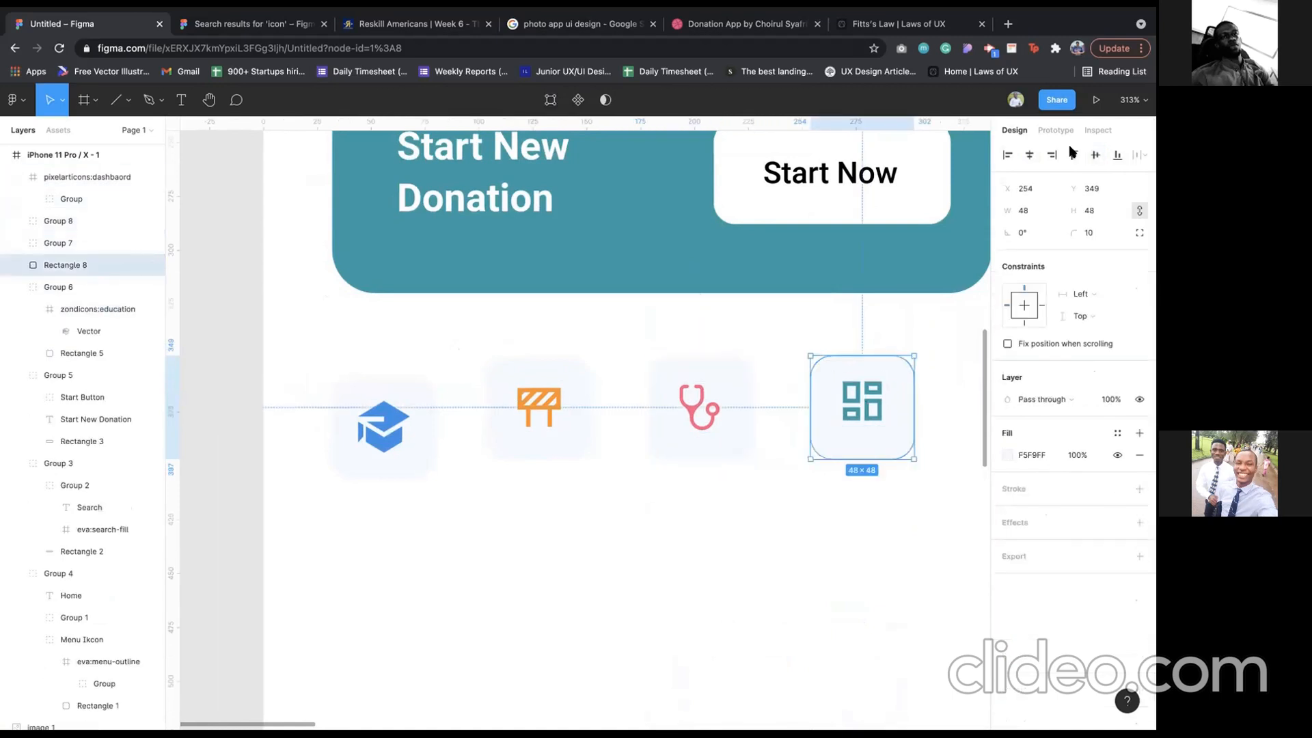
{"action": "left_click", "coordinate": [1030, 155]}
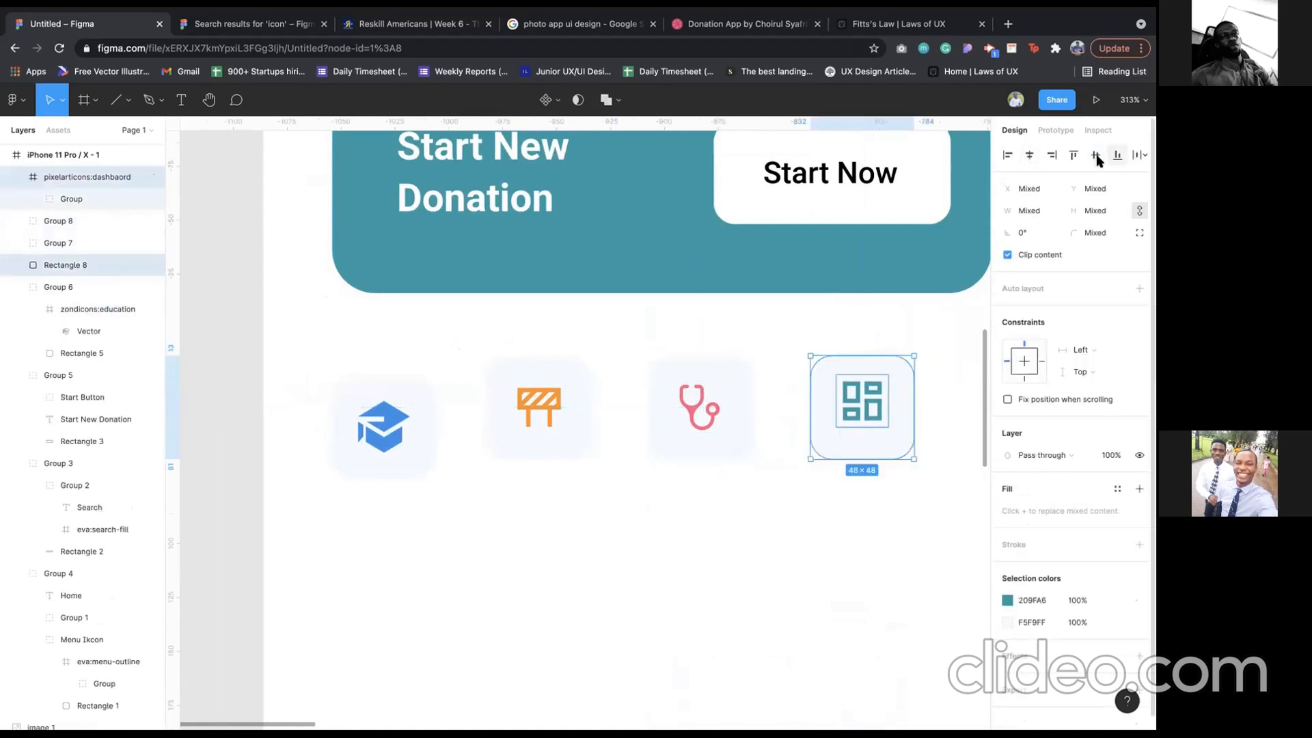
{"action": "left_click", "coordinate": [1095, 155]}
{"action": "key", "text": "ctrl+g"}
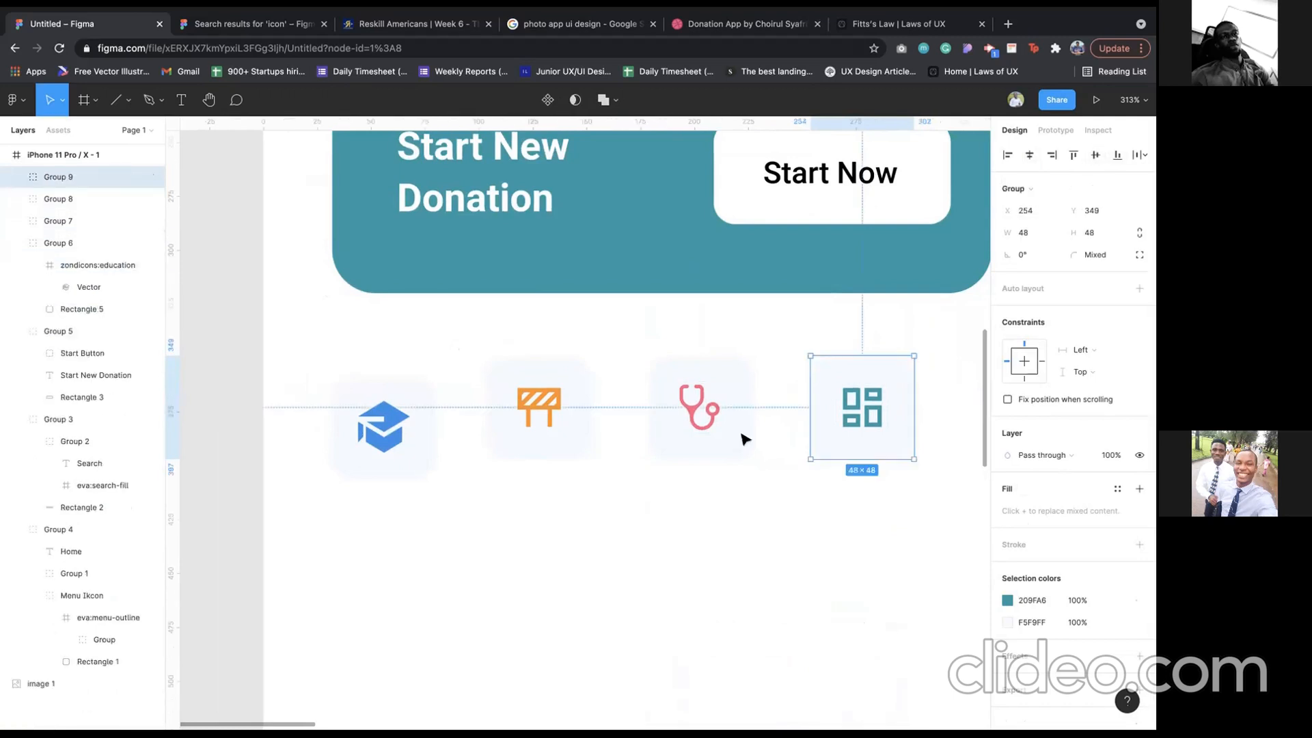
{"action": "scroll", "coordinate": [745, 438], "scroll_direction": "down", "scroll_amount": 5}
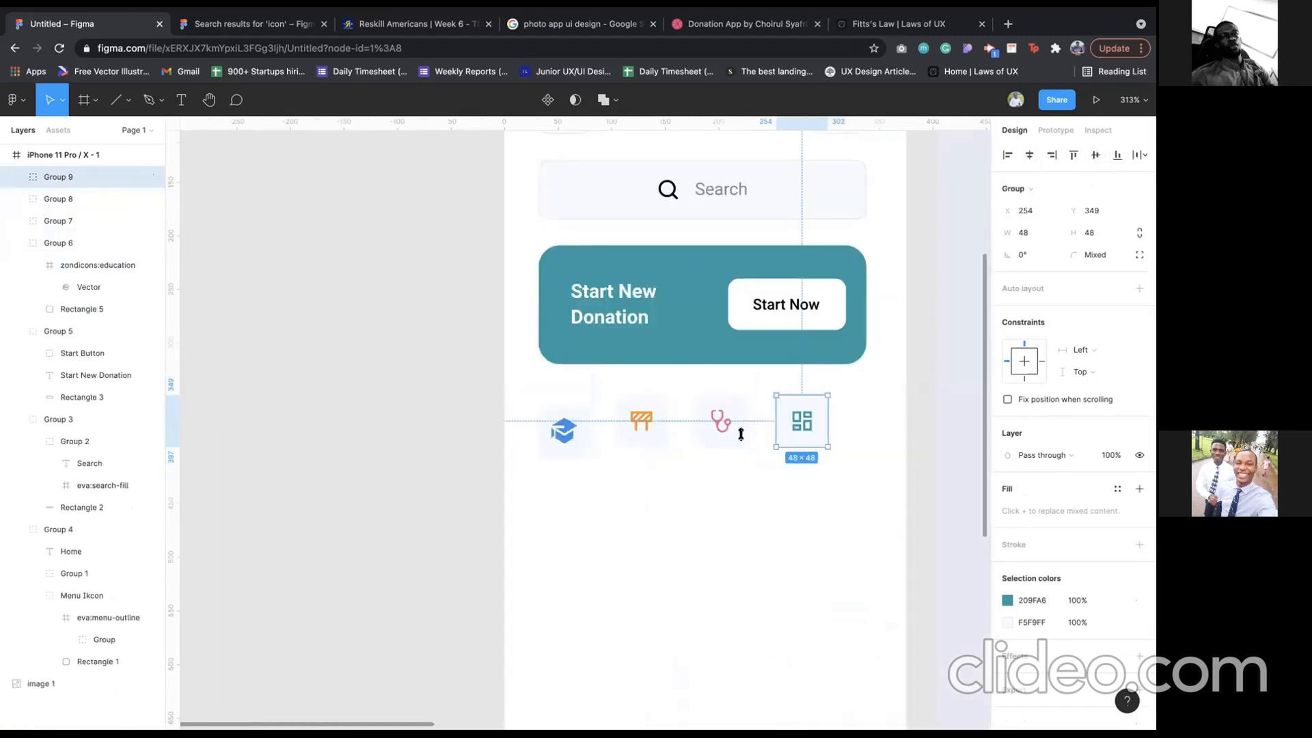
{"action": "scroll", "coordinate": [741, 433], "scroll_direction": "down", "scroll_amount": 5}
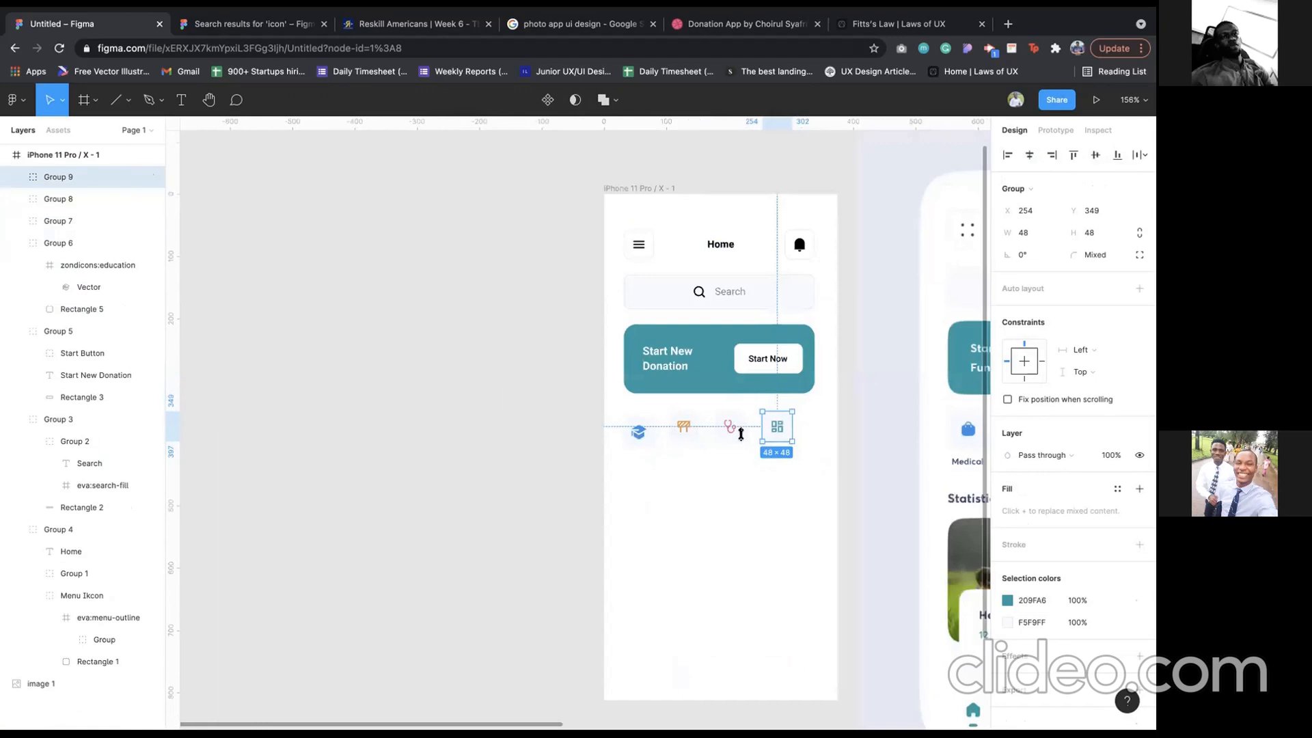
{"action": "scroll", "coordinate": [740, 433], "scroll_direction": "down", "scroll_amount": 3}
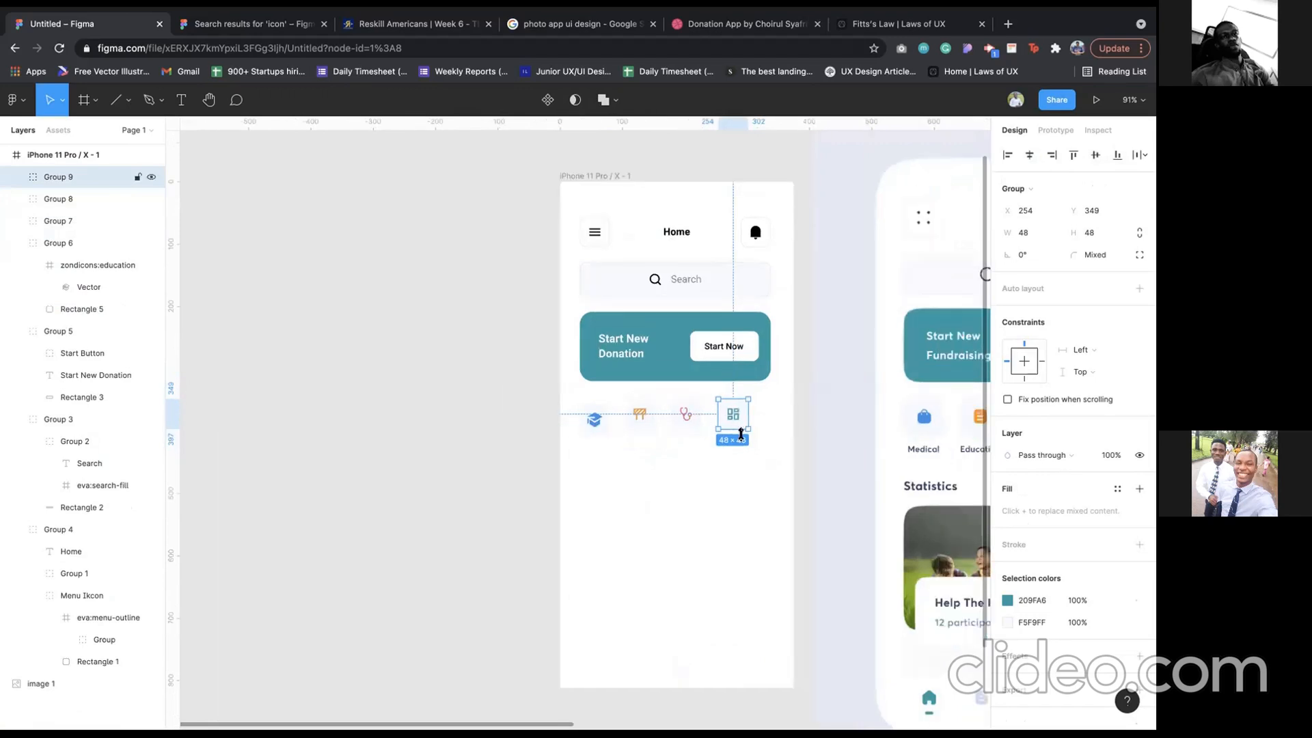
{"action": "left_click", "coordinate": [58, 243]}
{"action": "left_click", "coordinate": [58, 331], "text": "shift"}
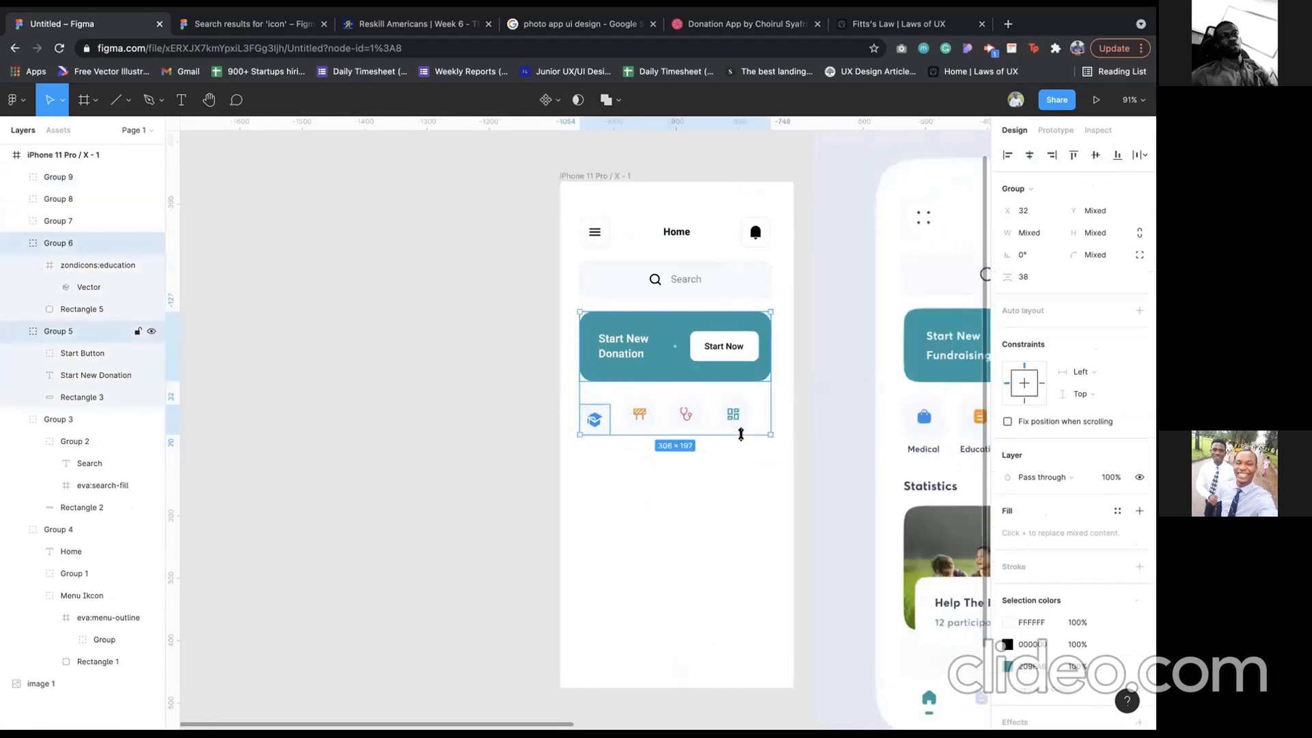
{"action": "left_click", "coordinate": [58, 420], "text": "shift"}
{"action": "left_click", "coordinate": [58, 530], "text": "shift"}
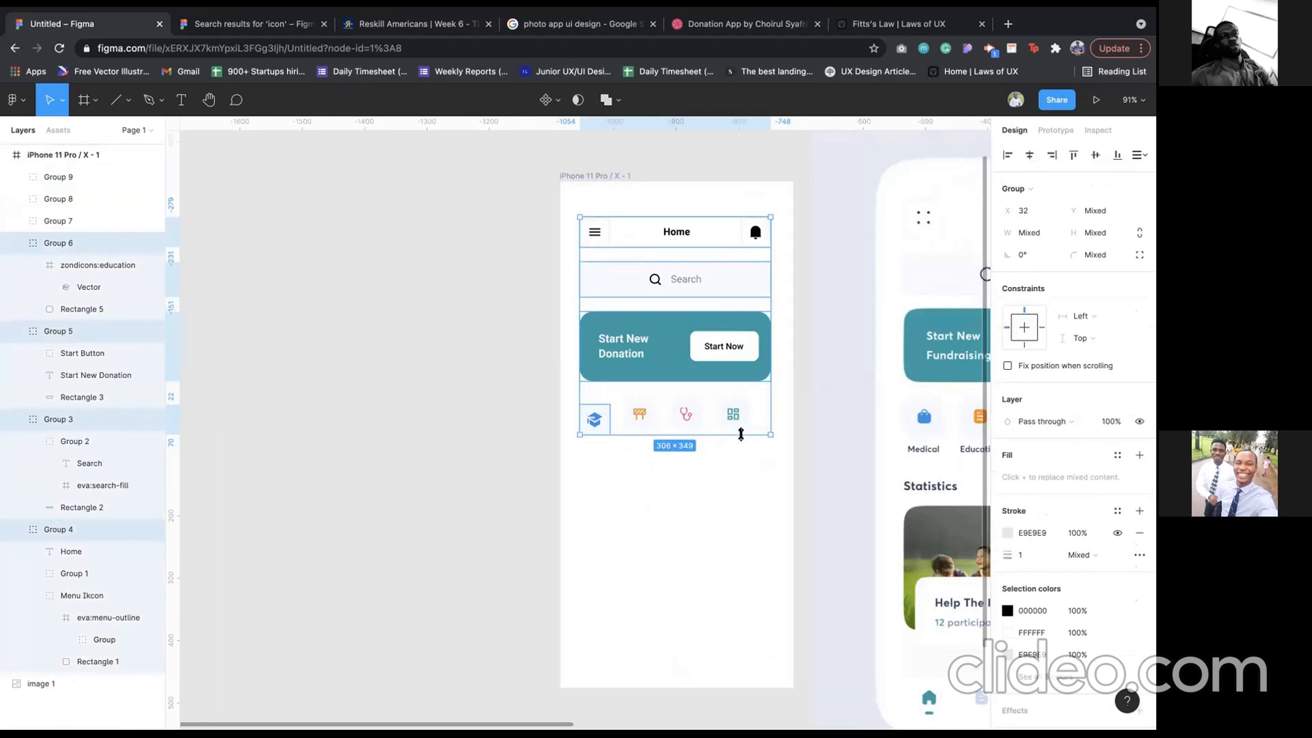
- Move the dashboard tile group along the row until its right edge lines up with the header, search bar and donation banner
{"action": "scroll", "coordinate": [740, 433], "scroll_direction": "up", "scroll_amount": 3}
{"action": "scroll", "coordinate": [740, 433], "scroll_direction": "up", "scroll_amount": 3}
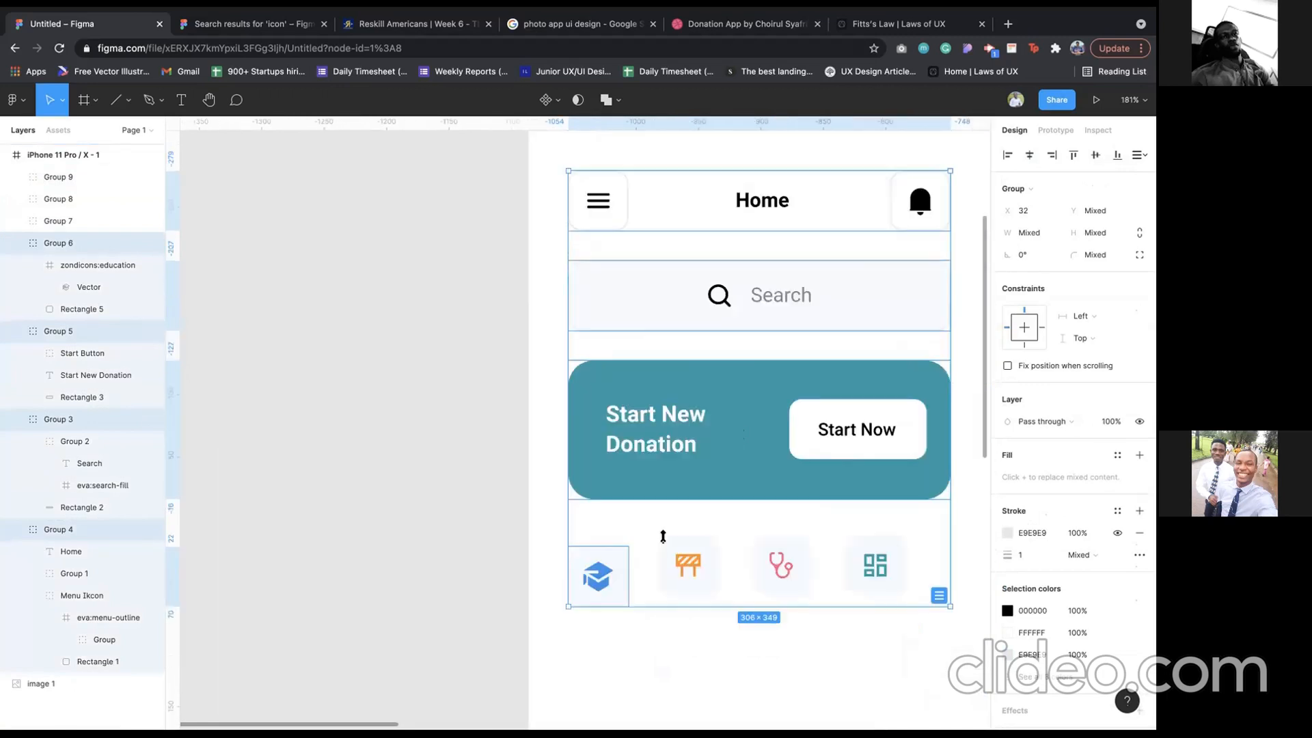
{"action": "scroll", "coordinate": [663, 533], "scroll_direction": "right", "scroll_amount": 3}
{"action": "left_click", "coordinate": [764, 606]}
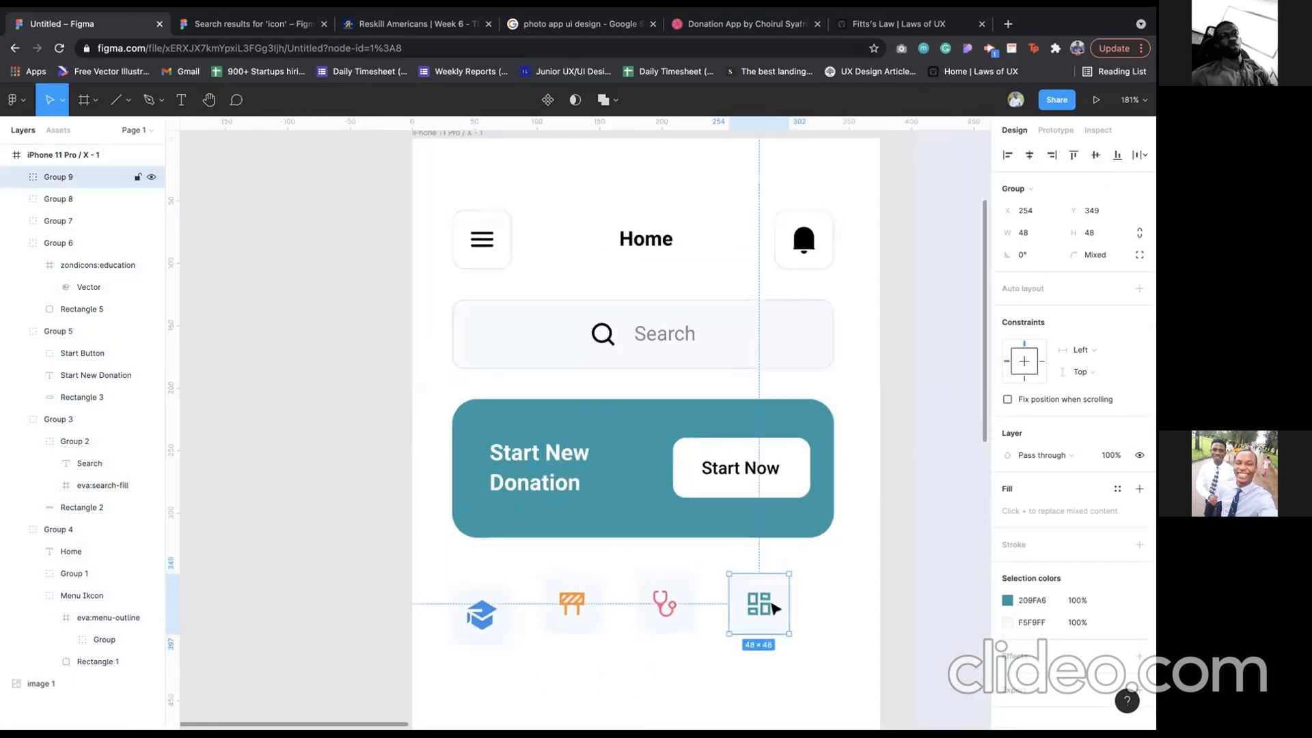
{"action": "left_click_drag", "start_coordinate": [784, 606], "coordinate": [816, 601]}
{"action": "left_click", "coordinate": [817, 261], "text": "shift"}
{"action": "left_click", "coordinate": [808, 339], "text": "shift"}
{"action": "left_click", "coordinate": [812, 460], "text": "shift"}
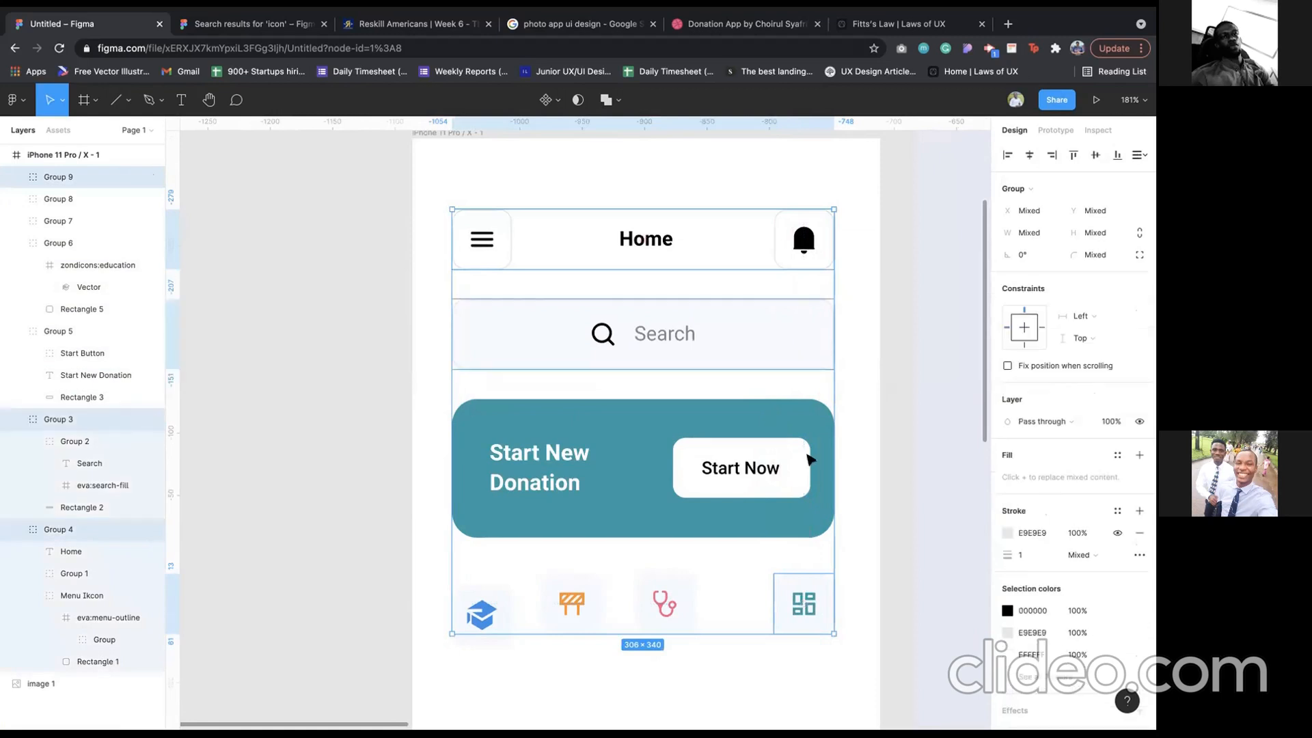
{"action": "left_click", "coordinate": [680, 583]}
- Align the four category tile groups by their vertical centers and distribute them evenly along the row with 38 spacing
{"action": "scroll", "coordinate": [679, 579], "scroll_direction": "down", "scroll_amount": 3}
{"action": "scroll", "coordinate": [680, 579], "scroll_direction": "left", "scroll_amount": 1}
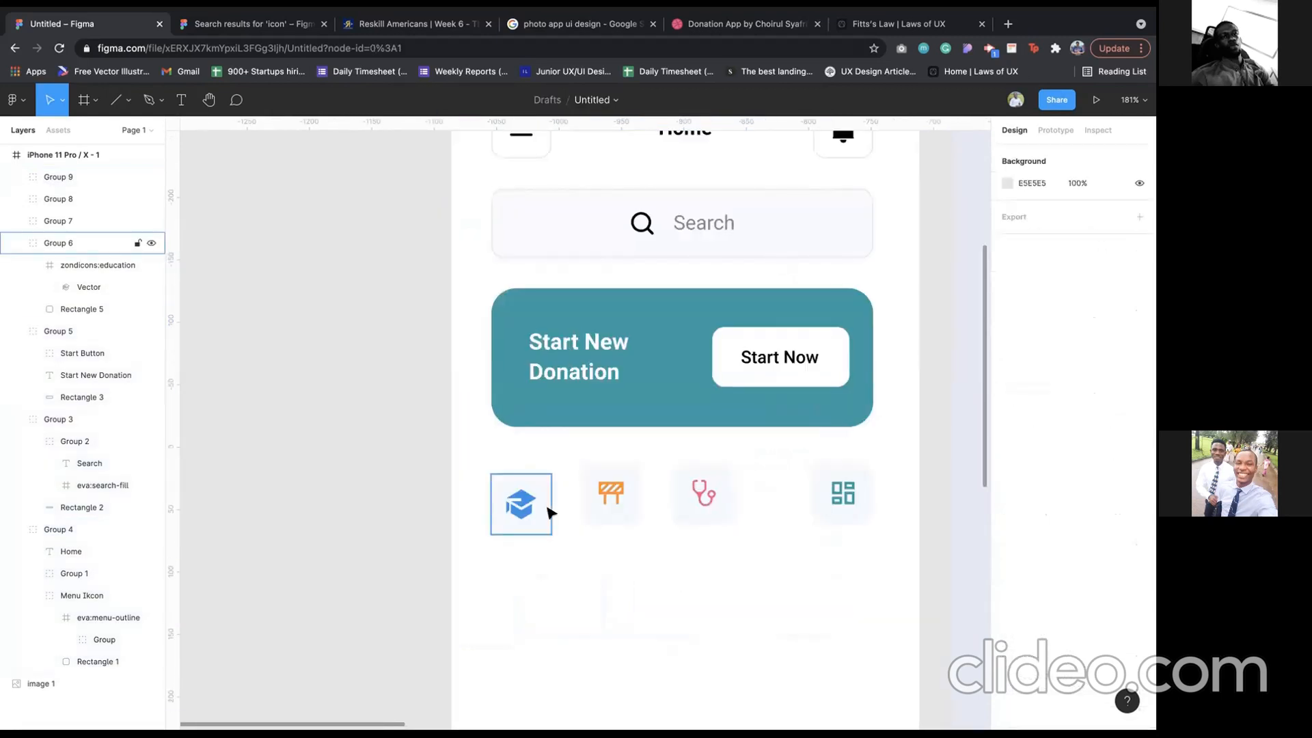
{"action": "scroll", "coordinate": [547, 512], "scroll_direction": "down", "scroll_amount": 3}
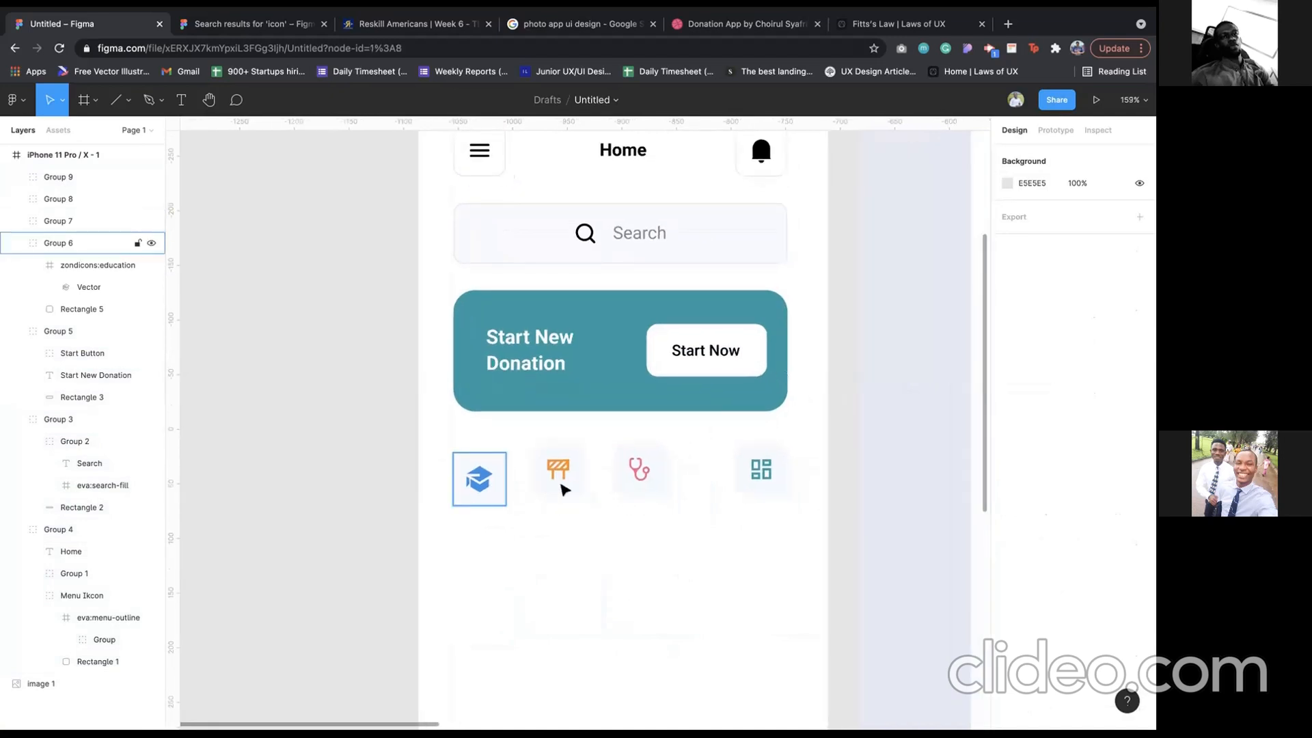
{"action": "left_click", "coordinate": [479, 478]}
{"action": "left_click", "coordinate": [560, 485], "text": "shift"}
{"action": "left_click", "coordinate": [633, 485], "text": "shift"}
{"action": "left_click", "coordinate": [751, 466], "text": "shift"}
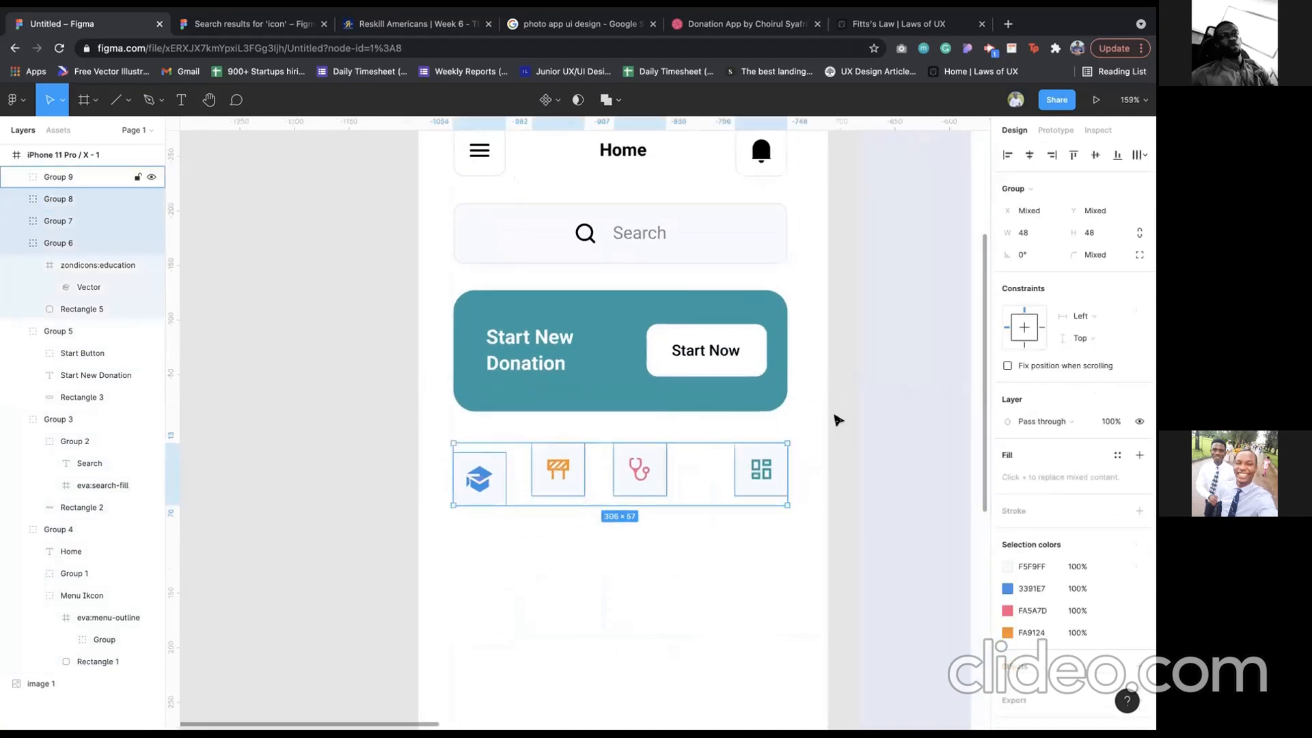
{"action": "left_click", "coordinate": [1095, 155]}
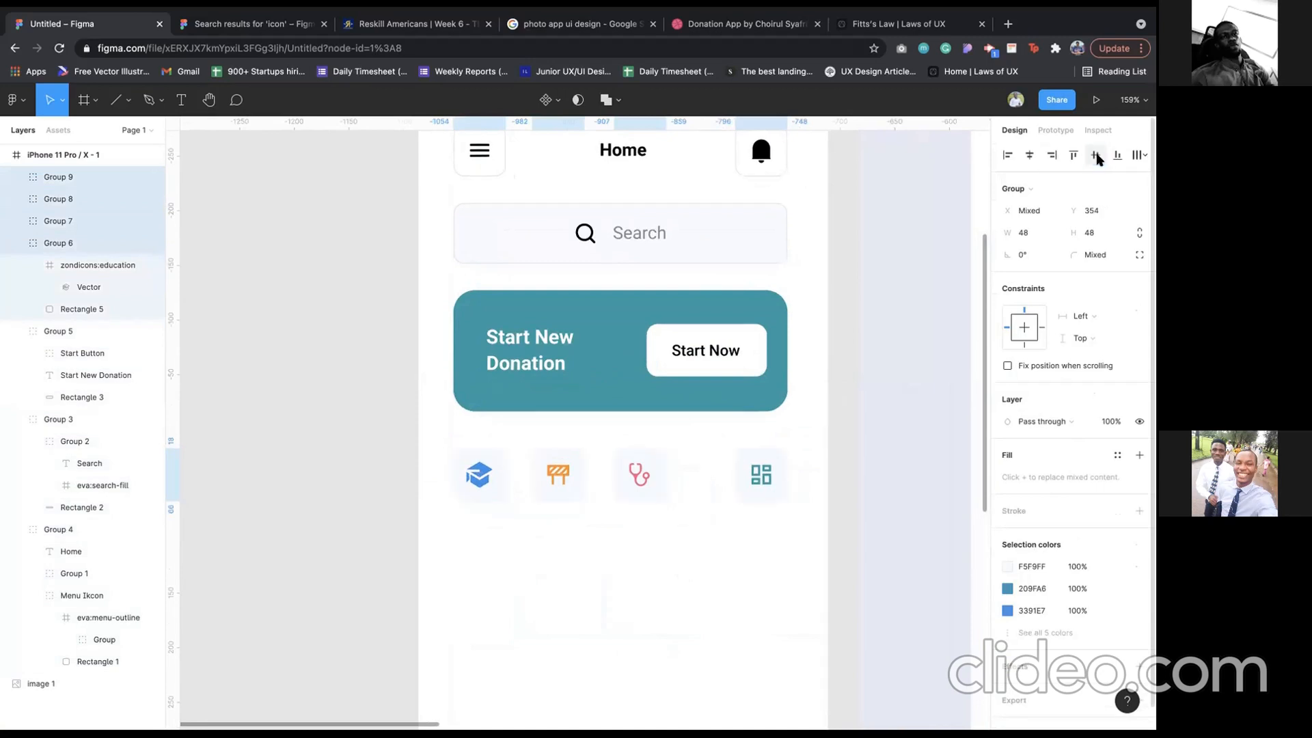
{"action": "left_click", "coordinate": [777, 490]}
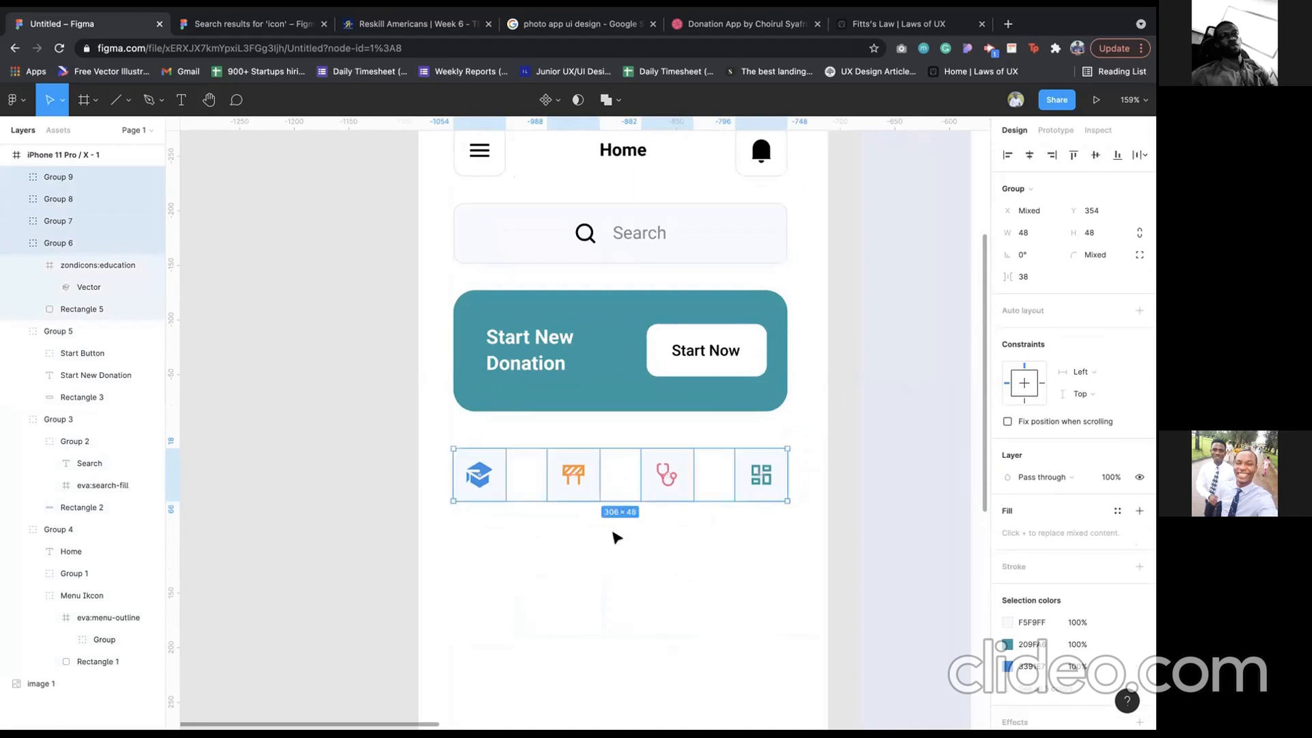
- Add the text label "Medical" below the graduation cap tile at about X 45, Y 419
{"action": "scroll", "coordinate": [614, 533], "scroll_direction": "down", "scroll_amount": 5}
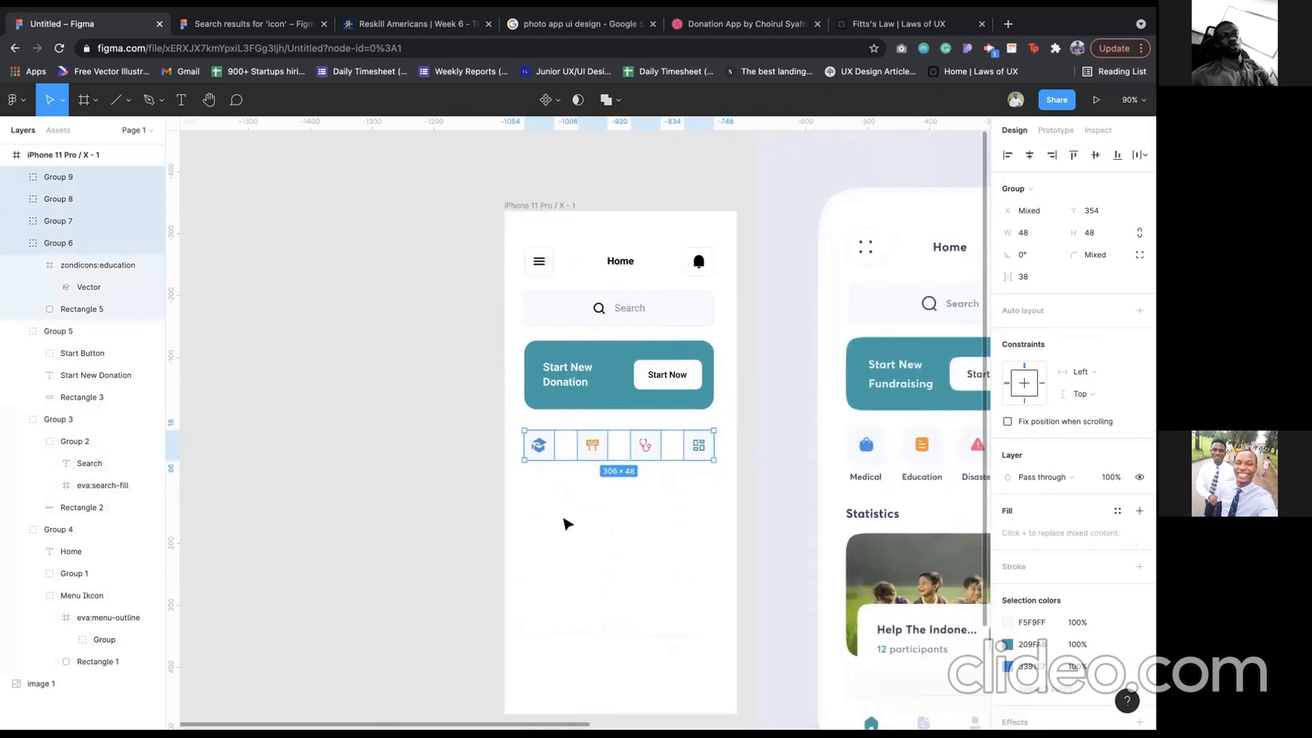
{"action": "left_click", "coordinate": [503, 471]}
{"action": "key", "text": "t"}
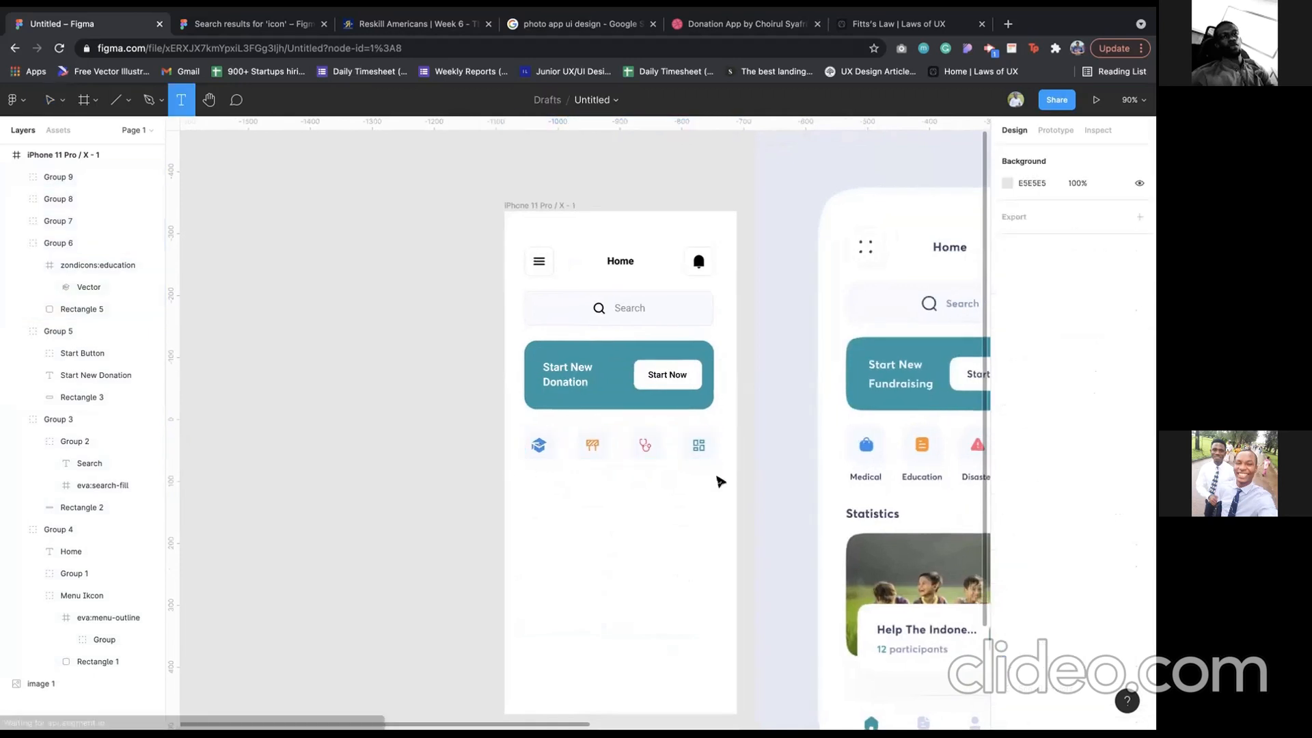
{"action": "left_click", "coordinate": [533, 472]}
{"action": "type", "text": "Medical"}
{"action": "key", "text": "Escape"}
- Set the Medical label's font size to 14 and its weight to Regular
{"action": "left_click", "coordinate": [1110, 477]}
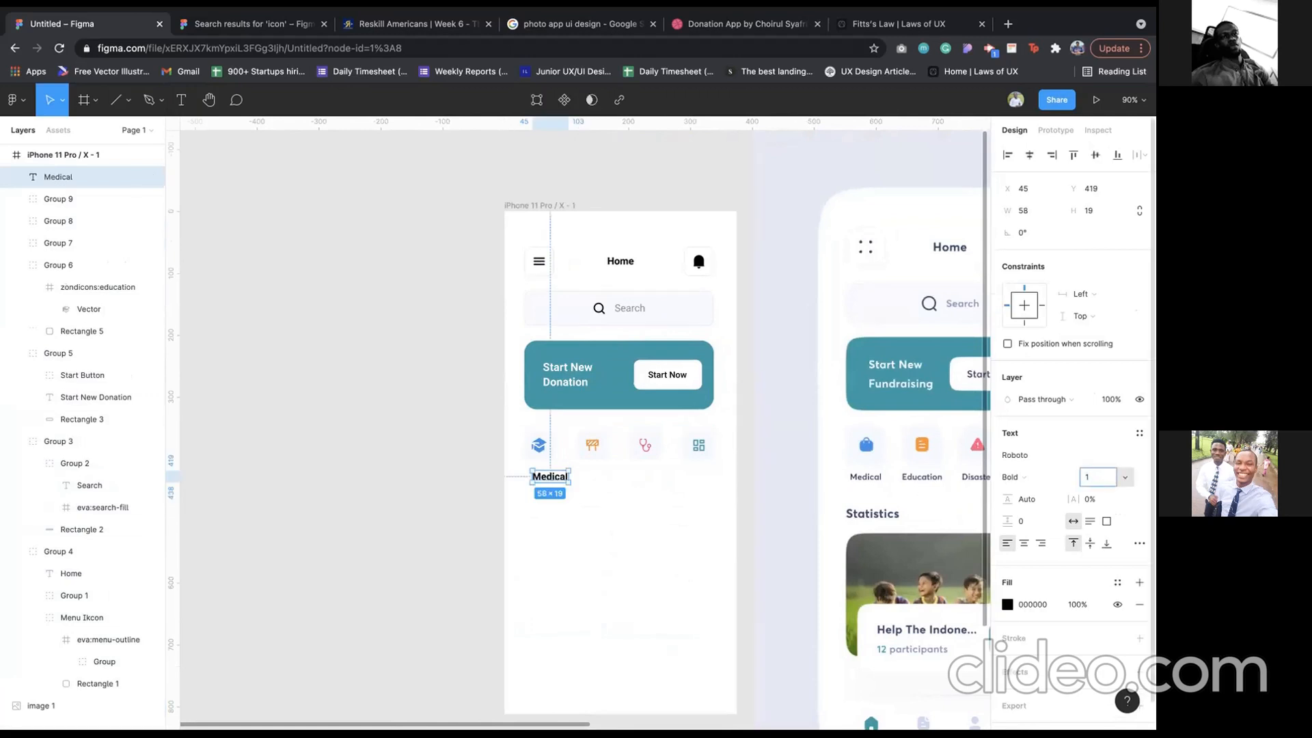
{"action": "type", "text": "14"}
{"action": "key", "text": "Return"}
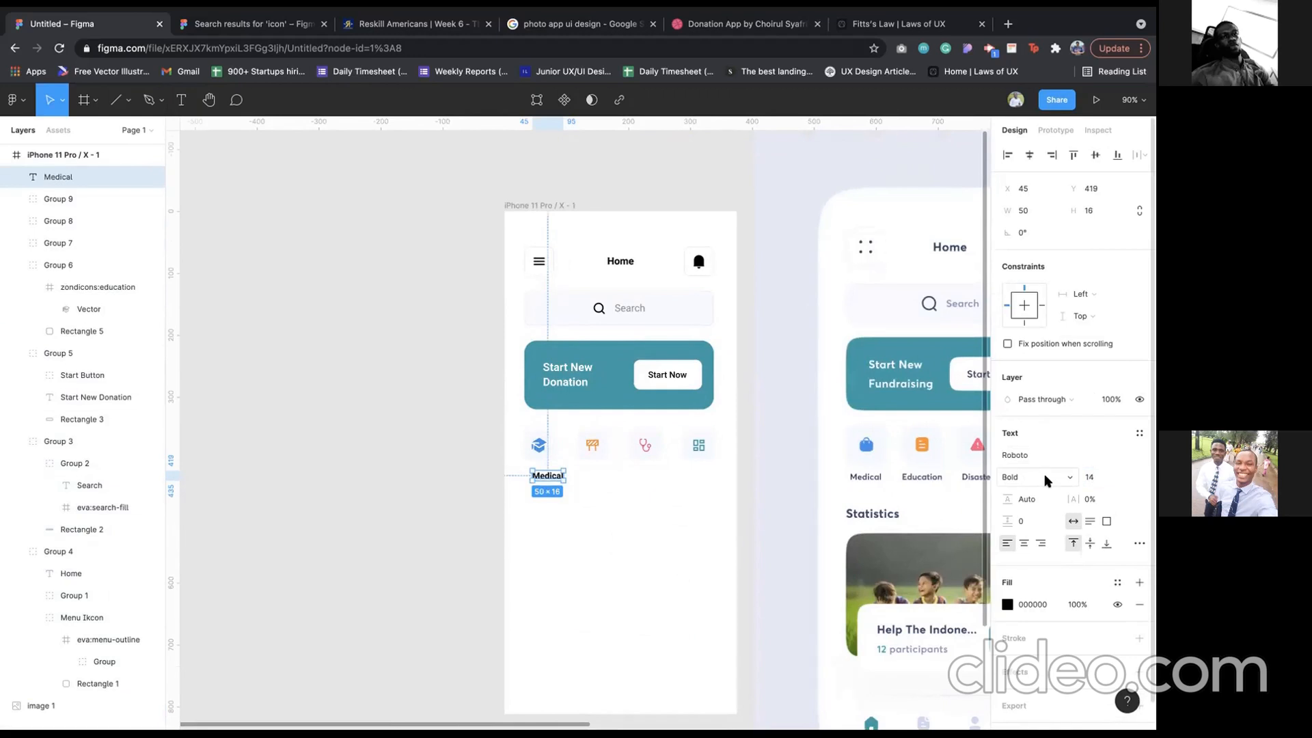
{"action": "left_click", "coordinate": [1012, 476]}
{"action": "left_click", "coordinate": [1033, 444]}
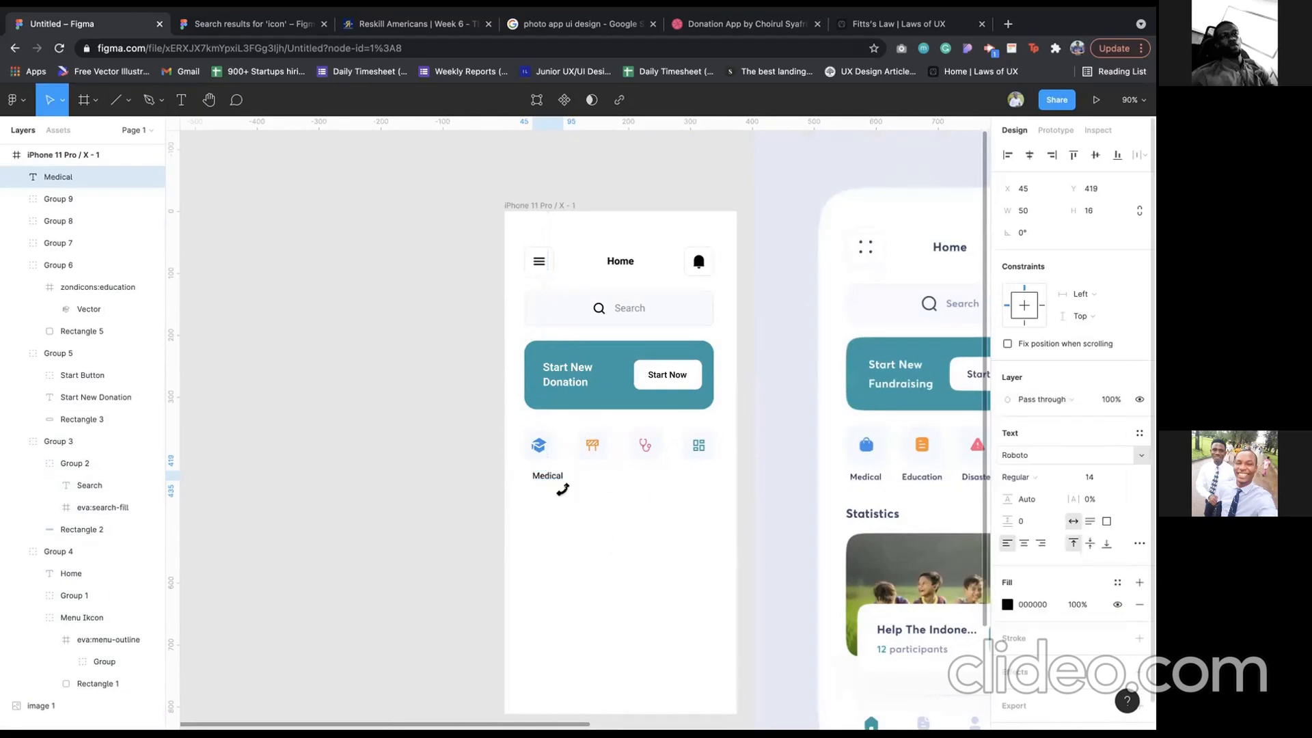
- Duplicate the Medical label below the orange barrier tile at X 116, Y 419 and change its text to "Education"
{"action": "left_click_drag", "start_coordinate": [554, 475], "coordinate": [601, 475]}
{"action": "double_click", "coordinate": [592, 475]}
{"action": "type", "text": "Educa"}
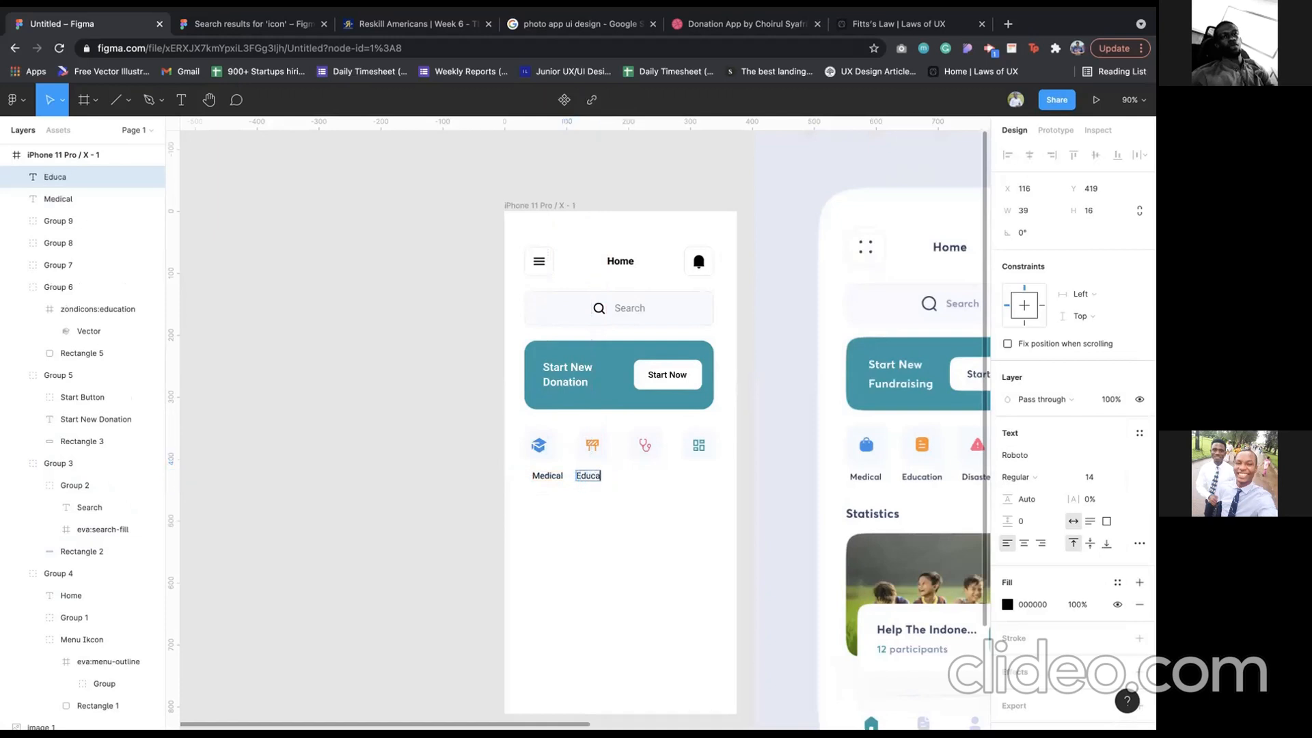
{"action": "type", "text": "tion"}
{"action": "key", "text": "Escape"}
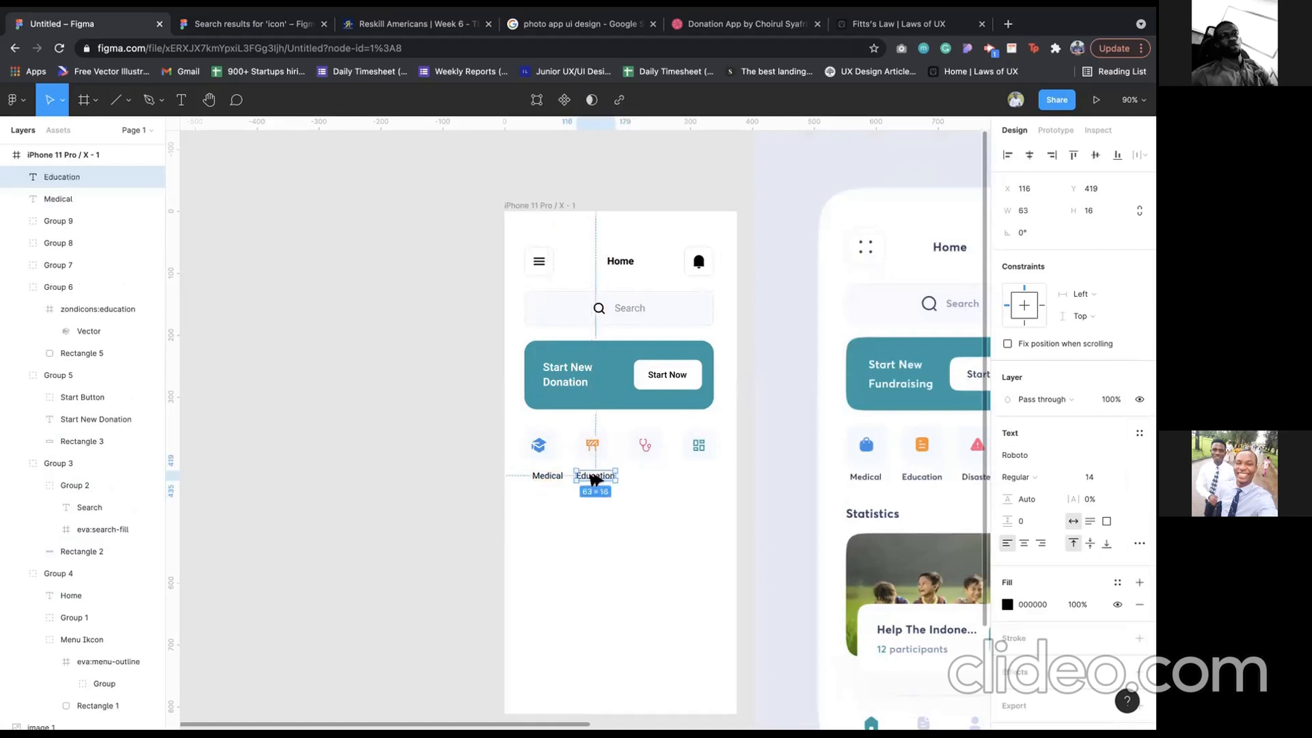
- Duplicate the Education label below the stethoscope tile at about X 204, Y 419 and change its text to "Disaster"
{"action": "left_click_drag", "start_coordinate": [595, 475], "coordinate": [649, 475]}
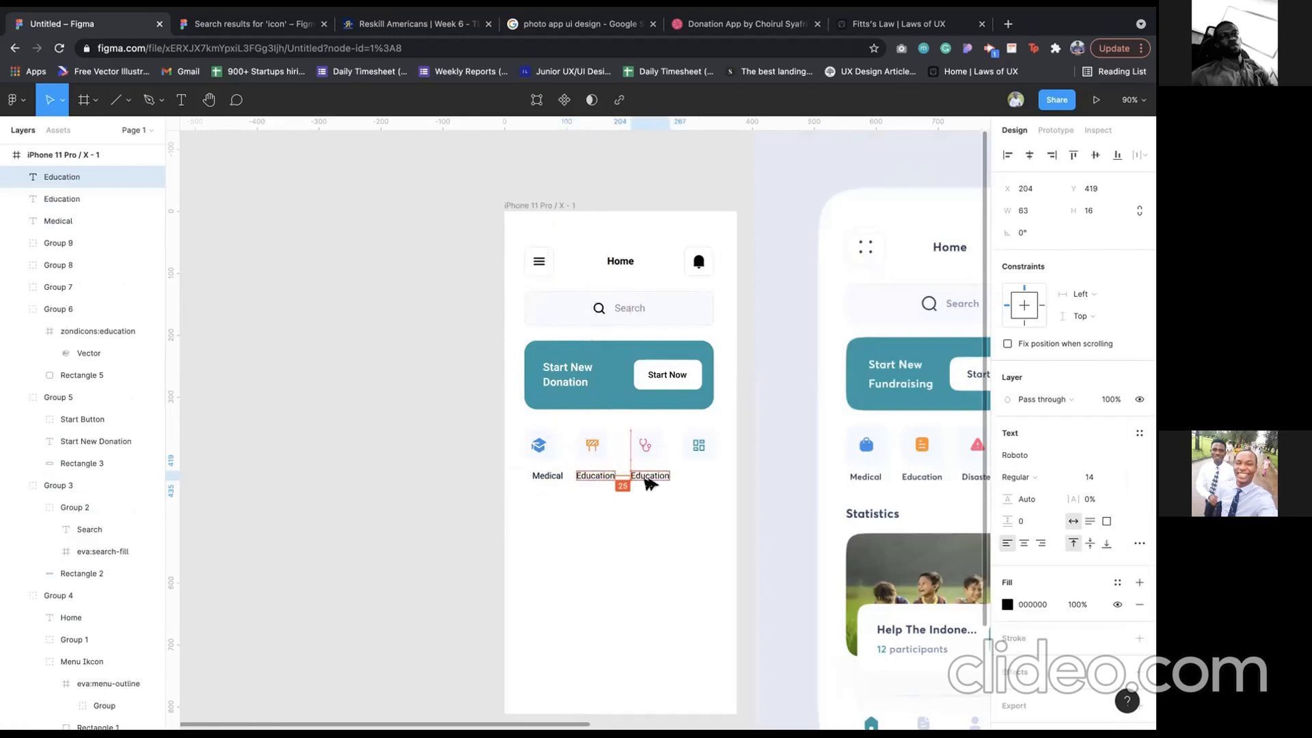
{"action": "key", "text": "Return"}
{"action": "type", "text": "Dia"}
{"action": "scroll", "coordinate": [585, 423], "scroll_direction": "right", "scroll_amount": 1}
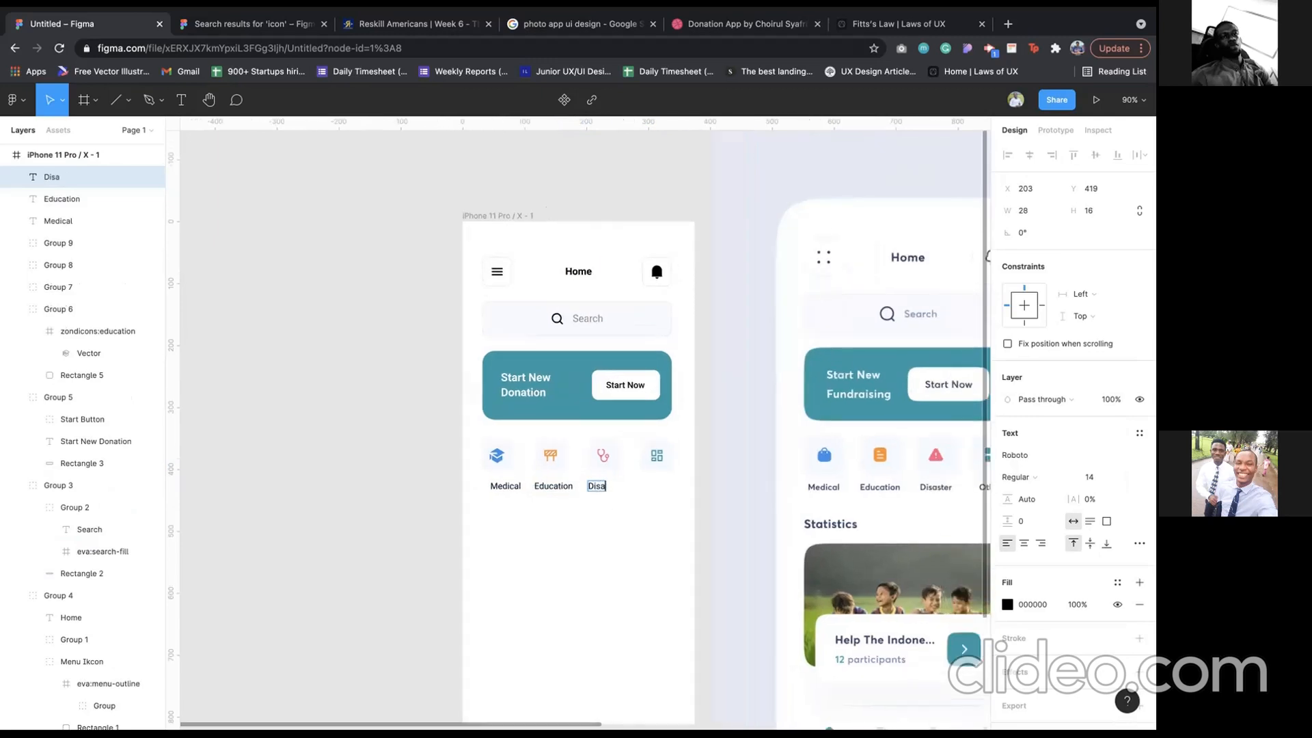
{"action": "type", "text": "ter"}
{"action": "key", "text": "Escape"}
- Duplicate the Disaster label below the dashboard tile at X 295, Y 419 and change its text to "Others"
{"action": "left_click_drag", "start_coordinate": [607, 485], "coordinate": [686, 493]}
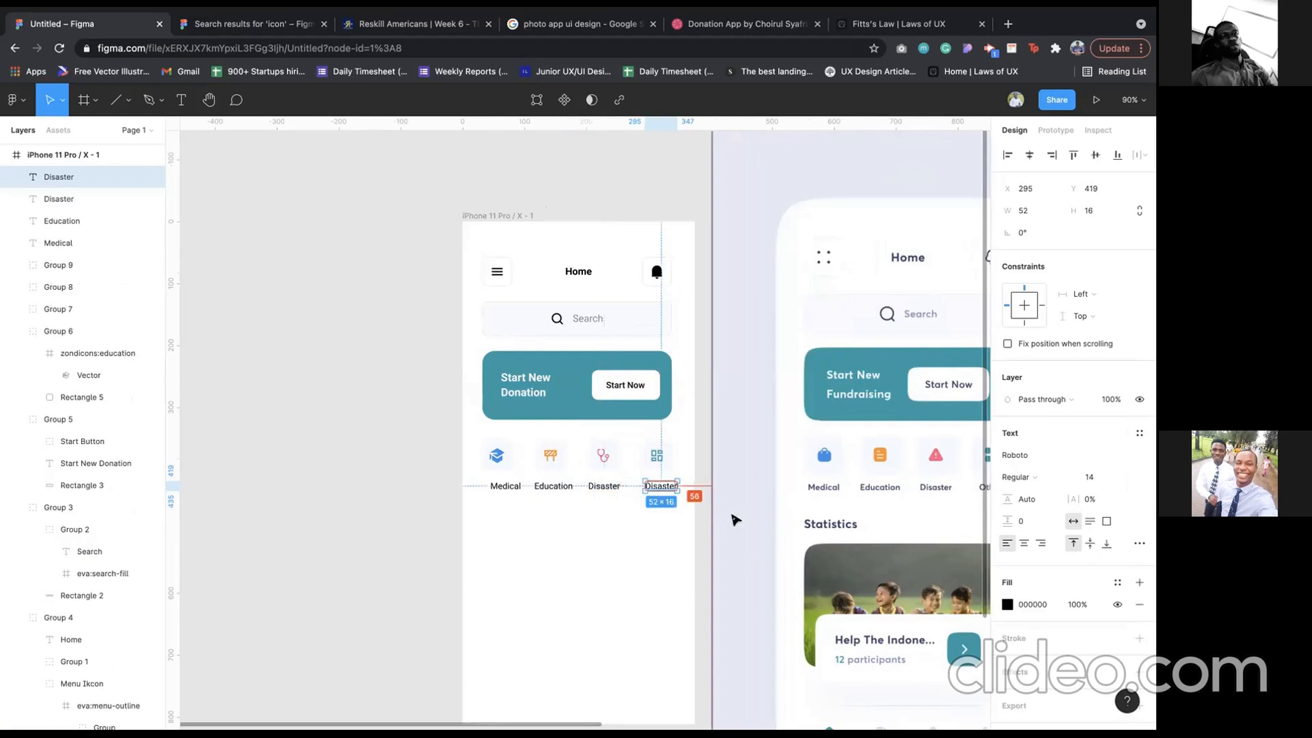
{"action": "scroll", "coordinate": [738, 520], "scroll_direction": "right", "scroll_amount": 5}
{"action": "type", "text": "Others"}
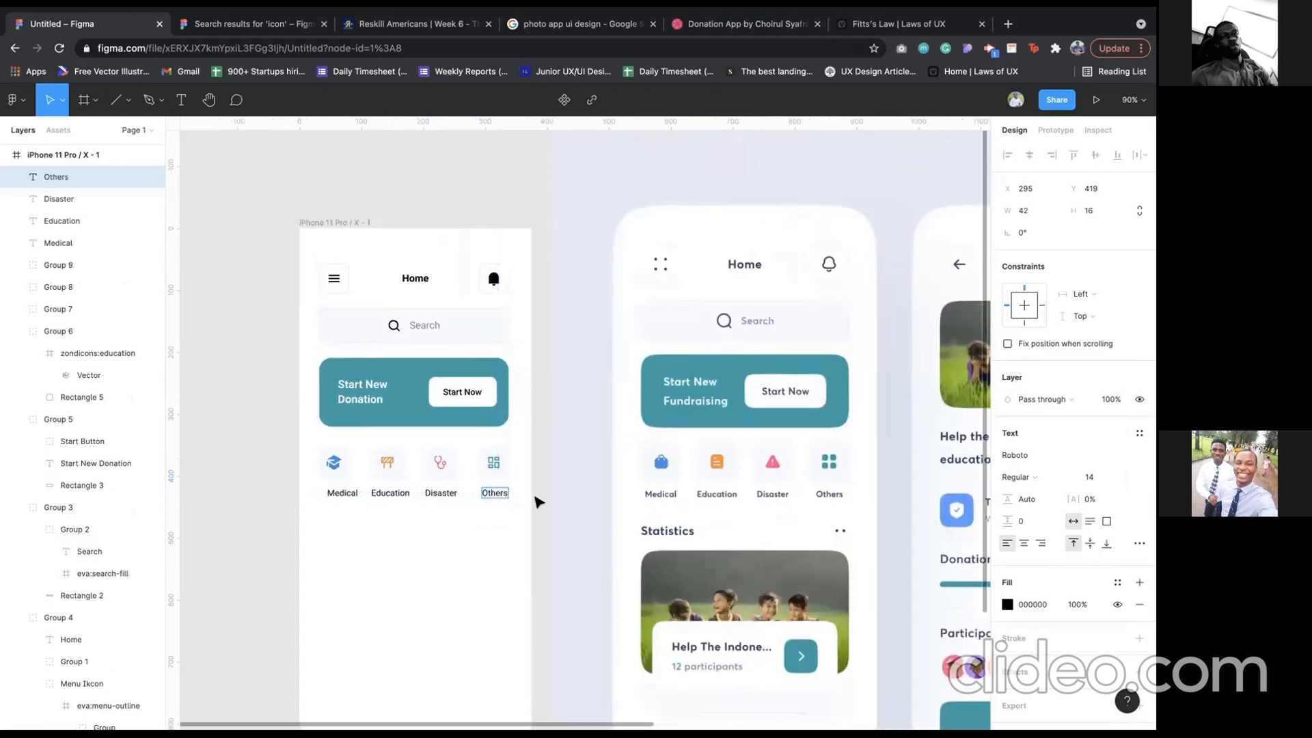
{"action": "scroll", "coordinate": [533, 493], "scroll_direction": "left", "scroll_amount": 3}
{"action": "left_click", "coordinate": [534, 495]}
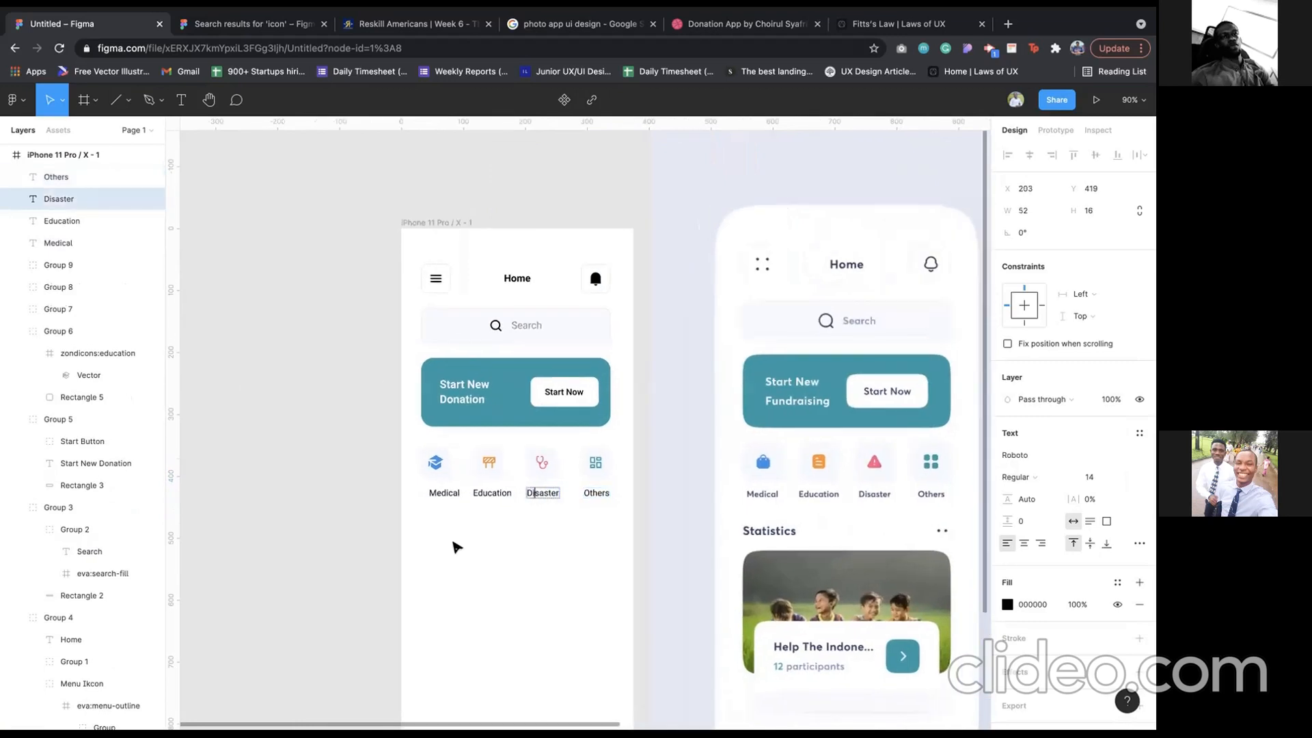
- Align the Medical label and the graduation cap tile by their horizontal centers and group them
{"action": "left_click", "coordinate": [451, 494]}
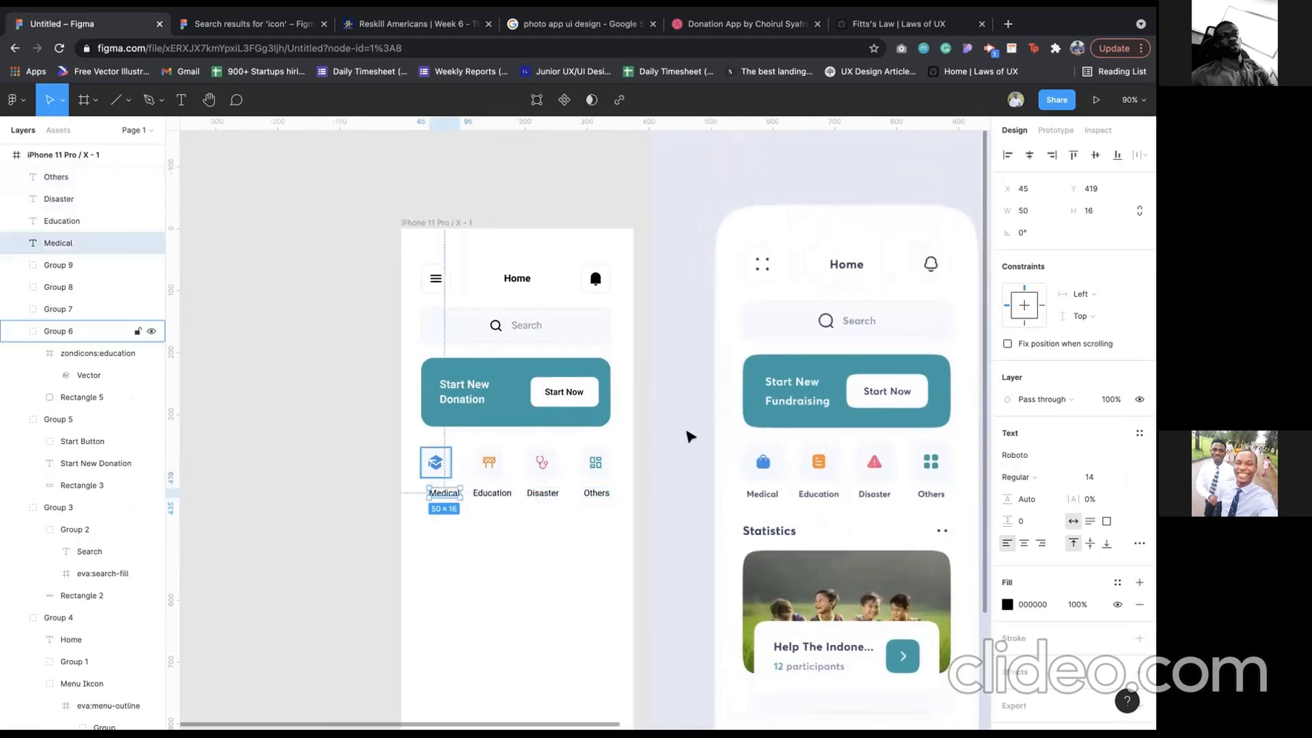
{"action": "left_click", "coordinate": [435, 470], "text": "shift"}
{"action": "key", "text": "alt+a"}
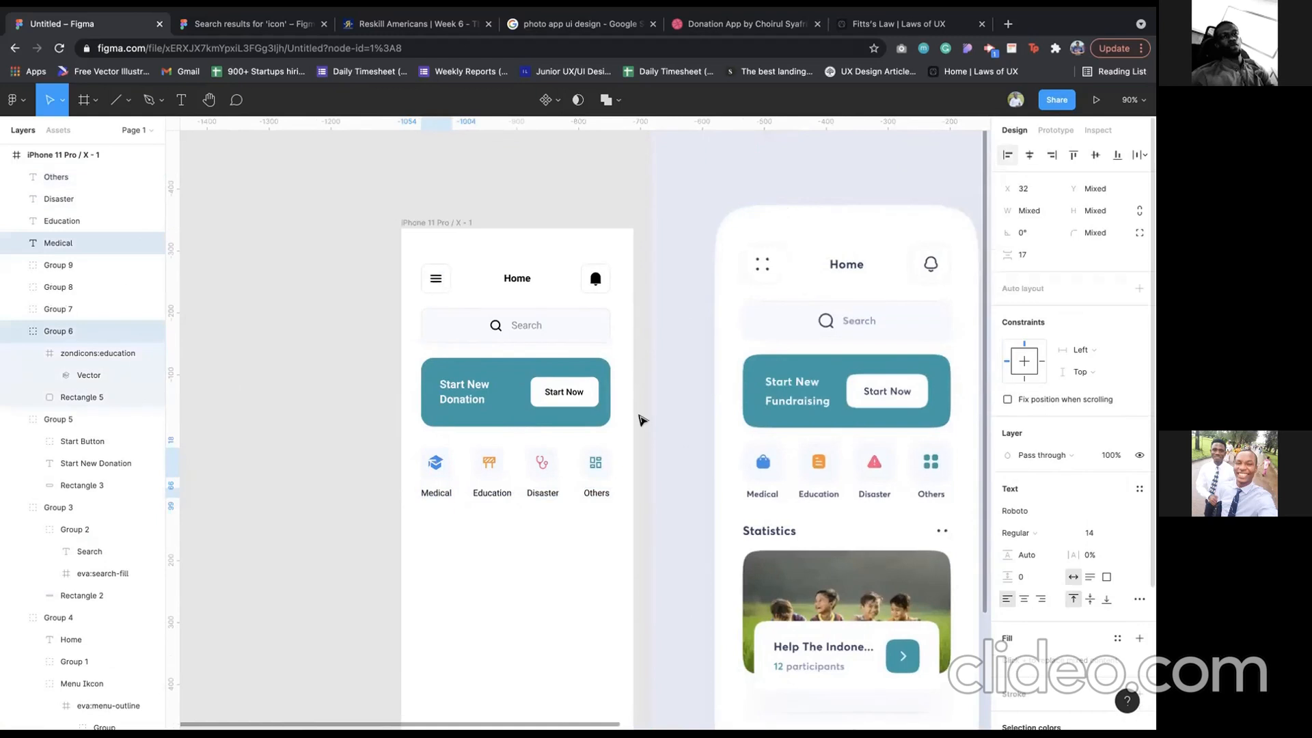
{"action": "left_click", "coordinate": [1029, 155]}
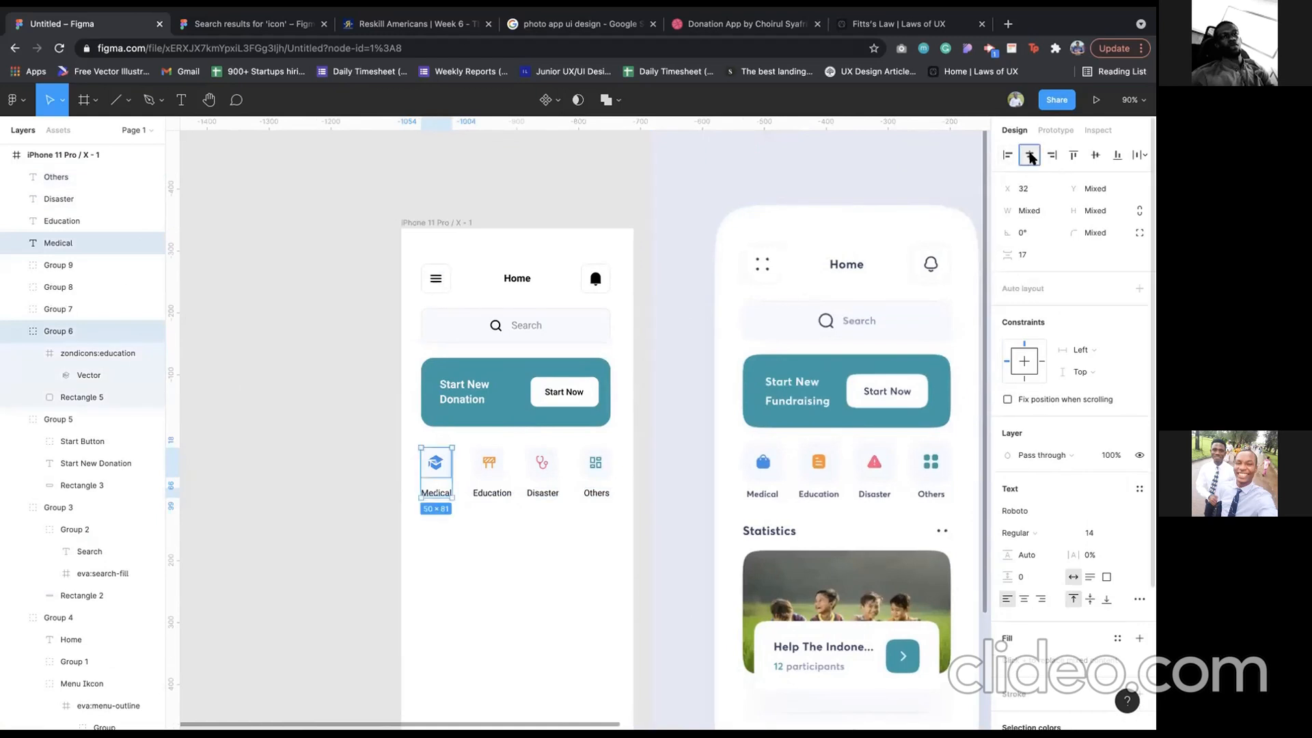
{"action": "key", "text": "ctrl+g"}
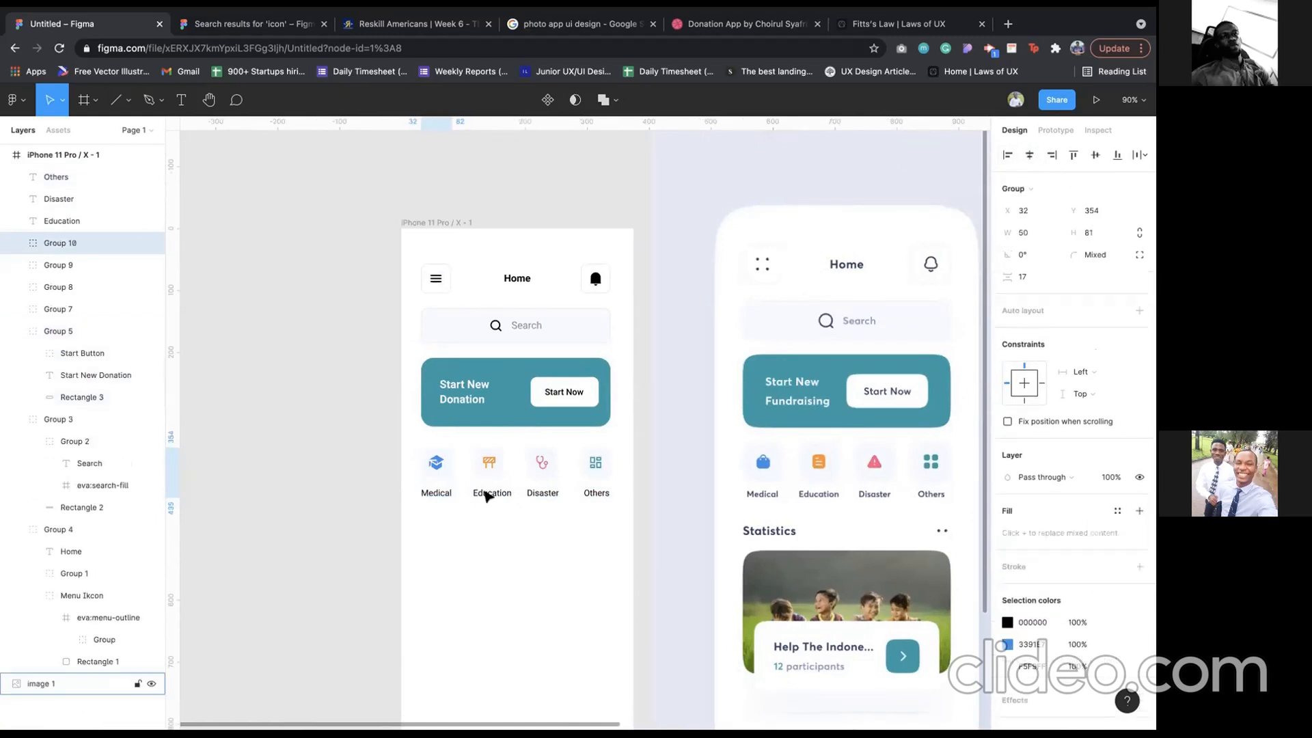
- Center the Education label horizontally with the orange barrier tile and group the two
{"action": "left_click", "coordinate": [492, 493]}
{"action": "left_click", "coordinate": [489, 463], "text": "shift"}
{"action": "left_click", "coordinate": [1029, 155]}
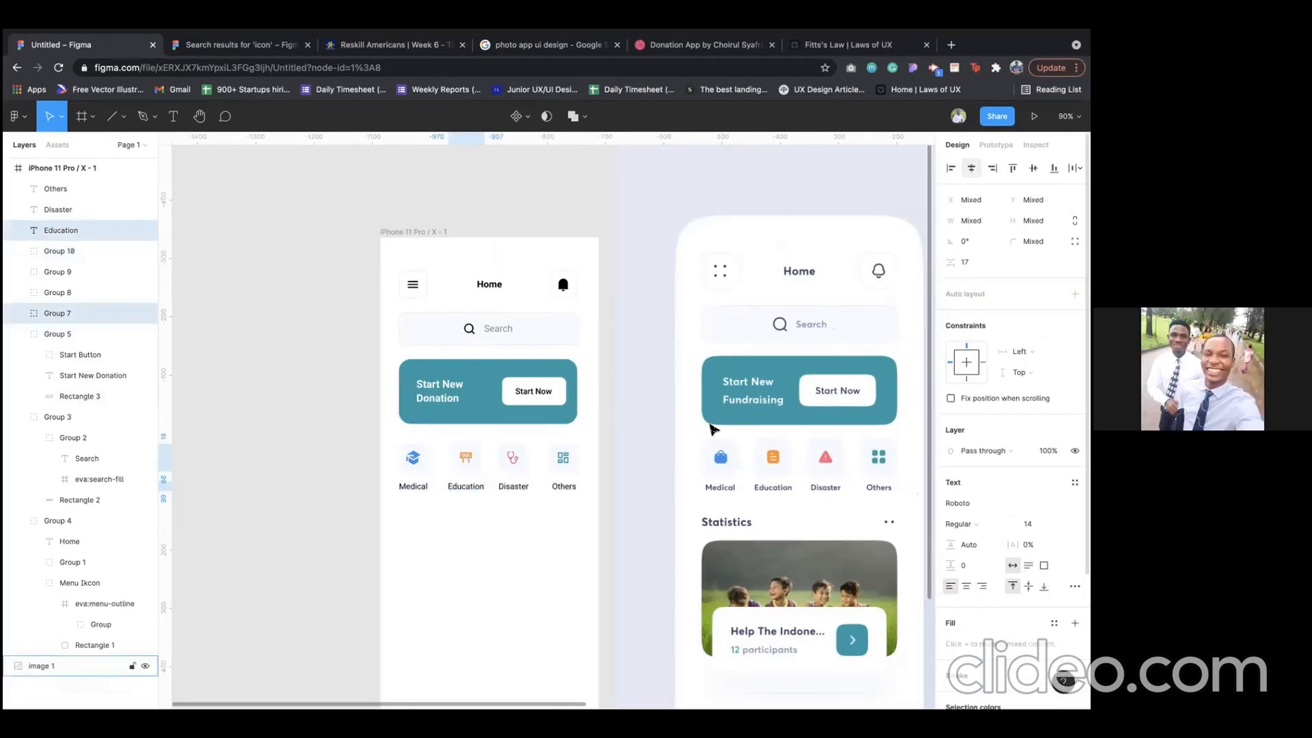
{"action": "key", "text": "ctrl+g"}
- Center the Disaster label horizontally with the stethoscope tile and group the two
{"action": "left_click", "coordinate": [513, 486]}
{"action": "left_click", "coordinate": [517, 467], "text": "shift"}
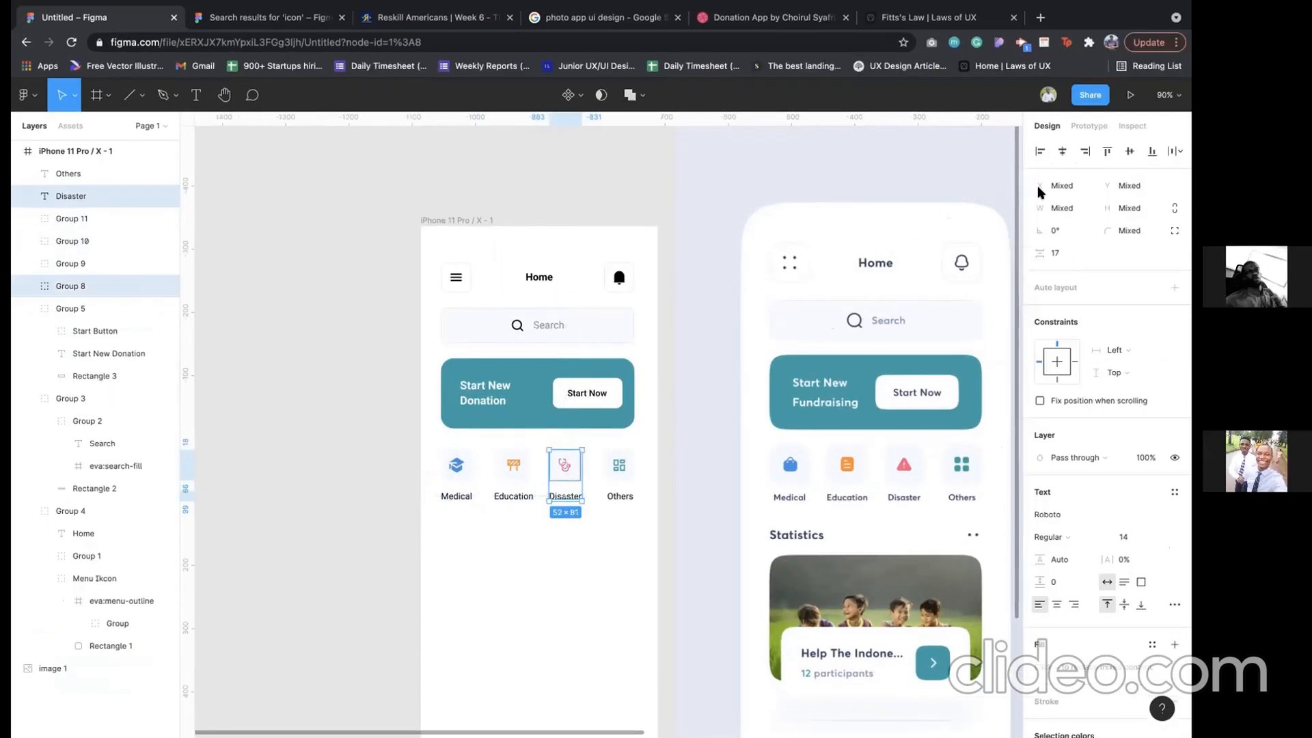
{"action": "left_click", "coordinate": [1063, 151]}
{"action": "key", "text": "ctrl+g"}
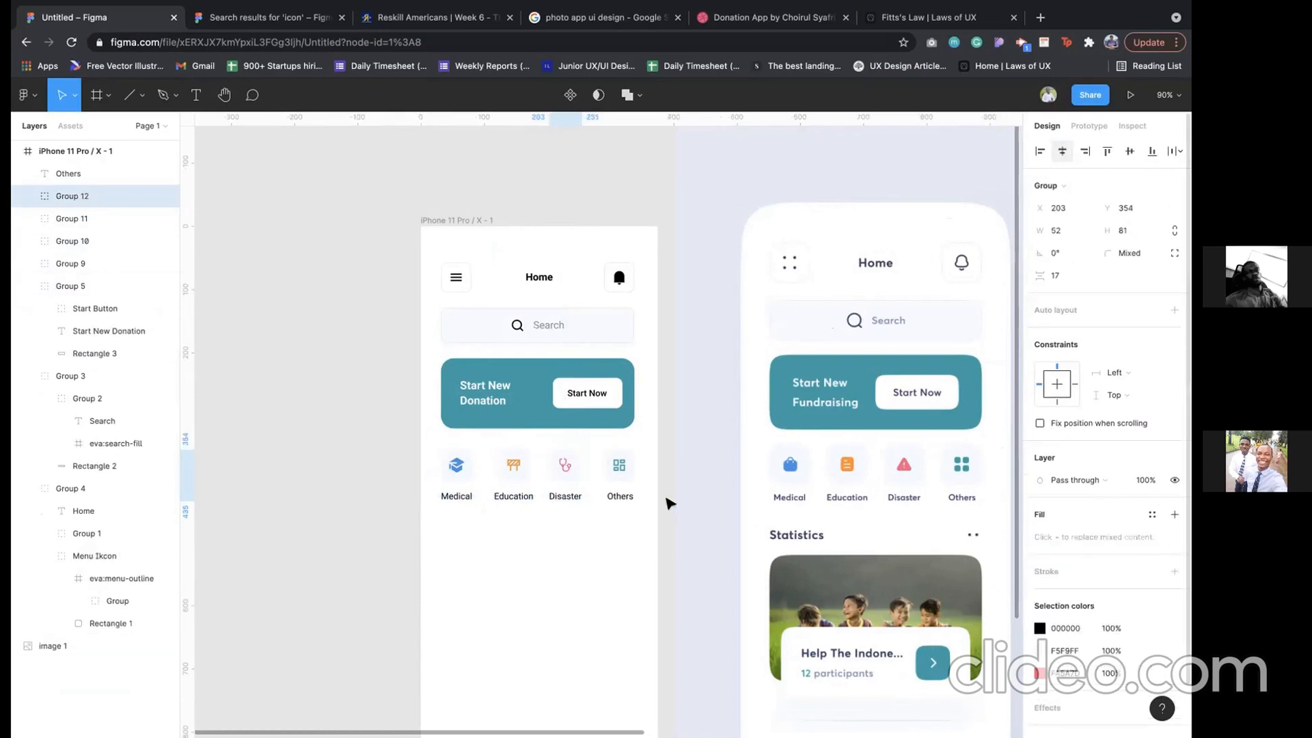
- Center the Others label horizontally with the dashboard tile and group the two
{"action": "left_click", "coordinate": [626, 500]}
{"action": "left_click", "coordinate": [622, 470], "text": "shift"}
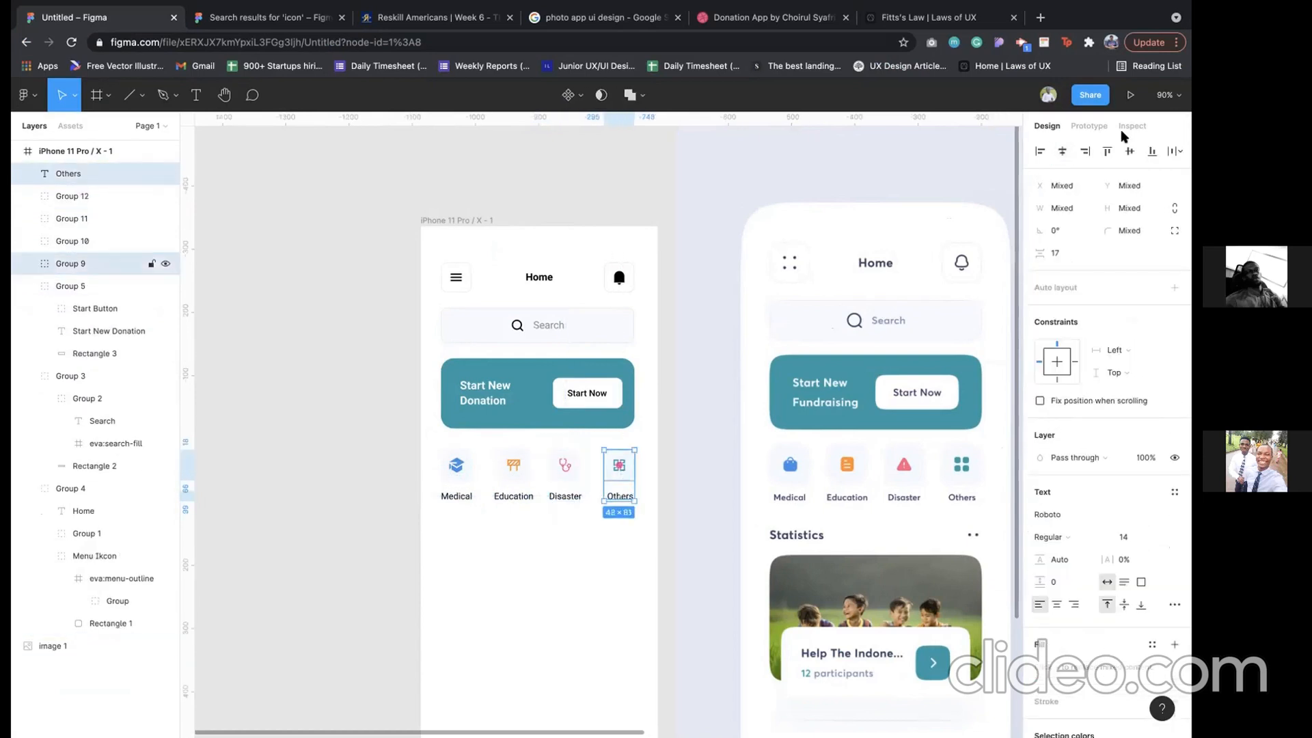
{"action": "left_click", "coordinate": [1062, 151]}
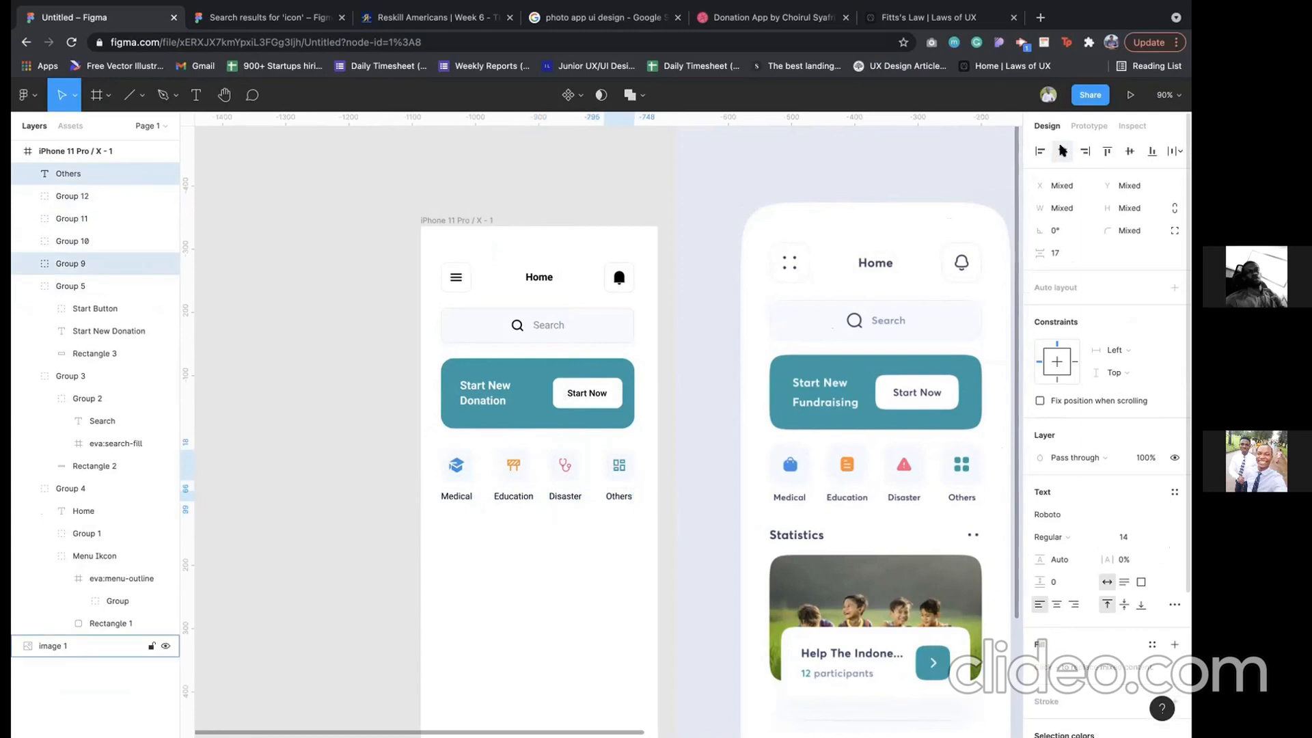
{"action": "key", "text": "ctrl+g"}
- Distribute the four labelled category groups evenly along the row with 31 spacing
{"action": "left_click", "coordinate": [456, 469], "text": "shift"}
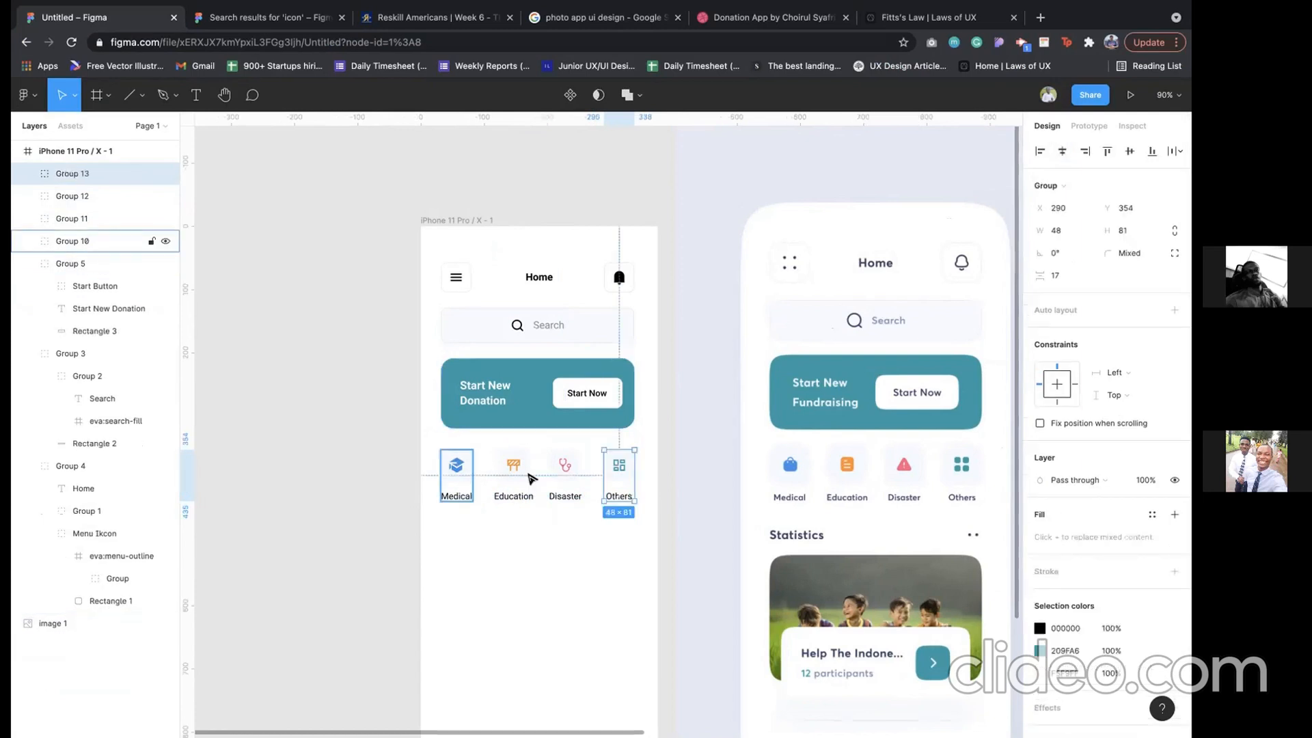
{"action": "left_click", "coordinate": [572, 473], "text": "shift"}
{"action": "left_click", "coordinate": [513, 471], "text": "shift"}
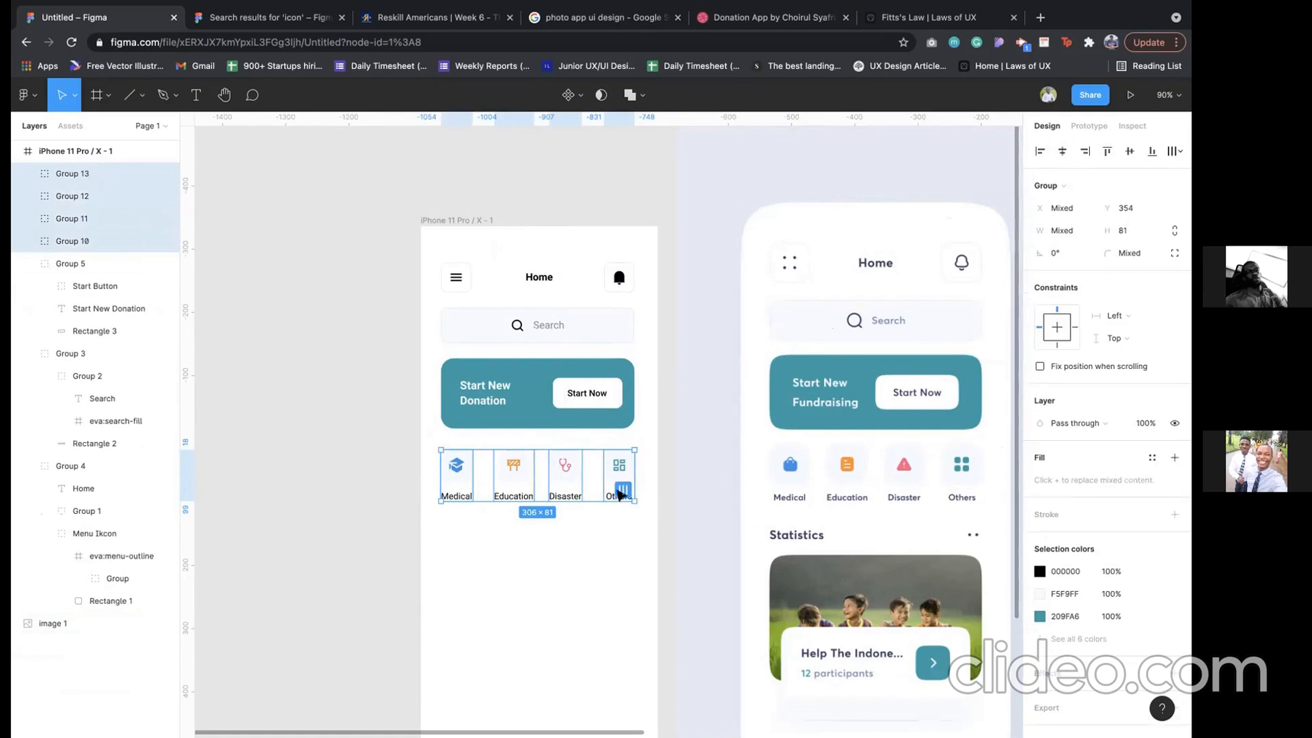
{"action": "left_click", "coordinate": [622, 490]}
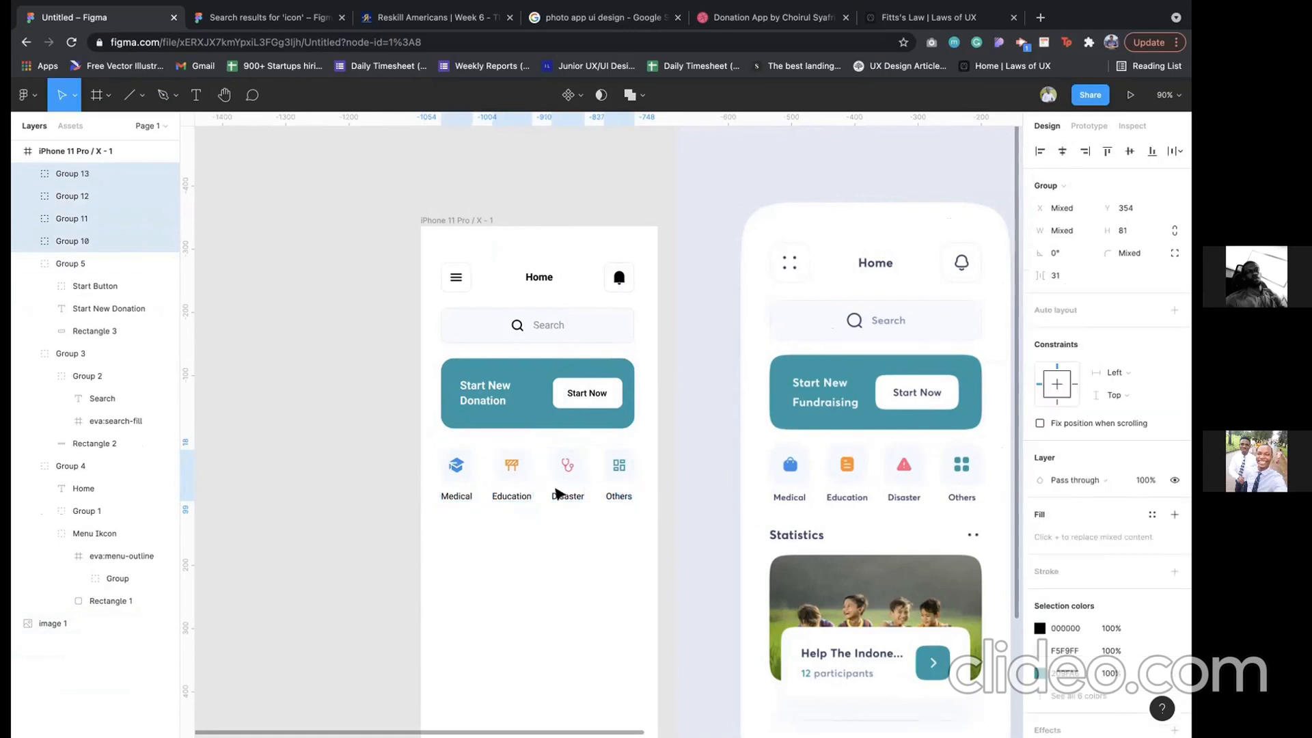
- Nudge the four labelled category groups up by 8 to Y 346, closer to the donation banner
{"action": "key", "text": "Up"}
{"action": "key", "text": "Up"}
{"action": "key", "text": "Up"}
{"action": "key", "text": "Up"}
{"action": "key", "text": "Up"}
{"action": "key", "text": "Up"}
{"action": "key", "text": "Up"}
{"action": "key", "text": "Up"}
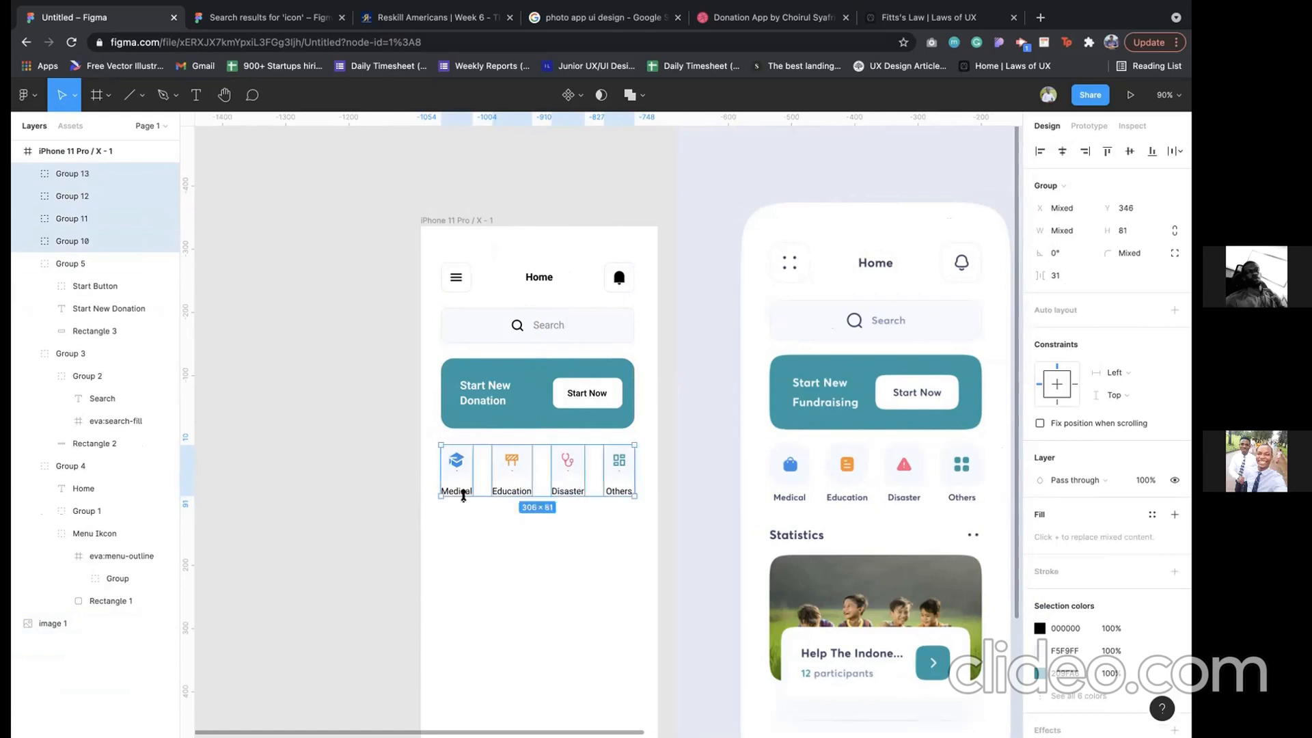
- Group the category row and distribute it vertically with the header, search bar and donation banner at 24 spacing
{"action": "key", "text": "super+g"}
{"action": "left_click", "coordinate": [525, 408], "text": "shift"}
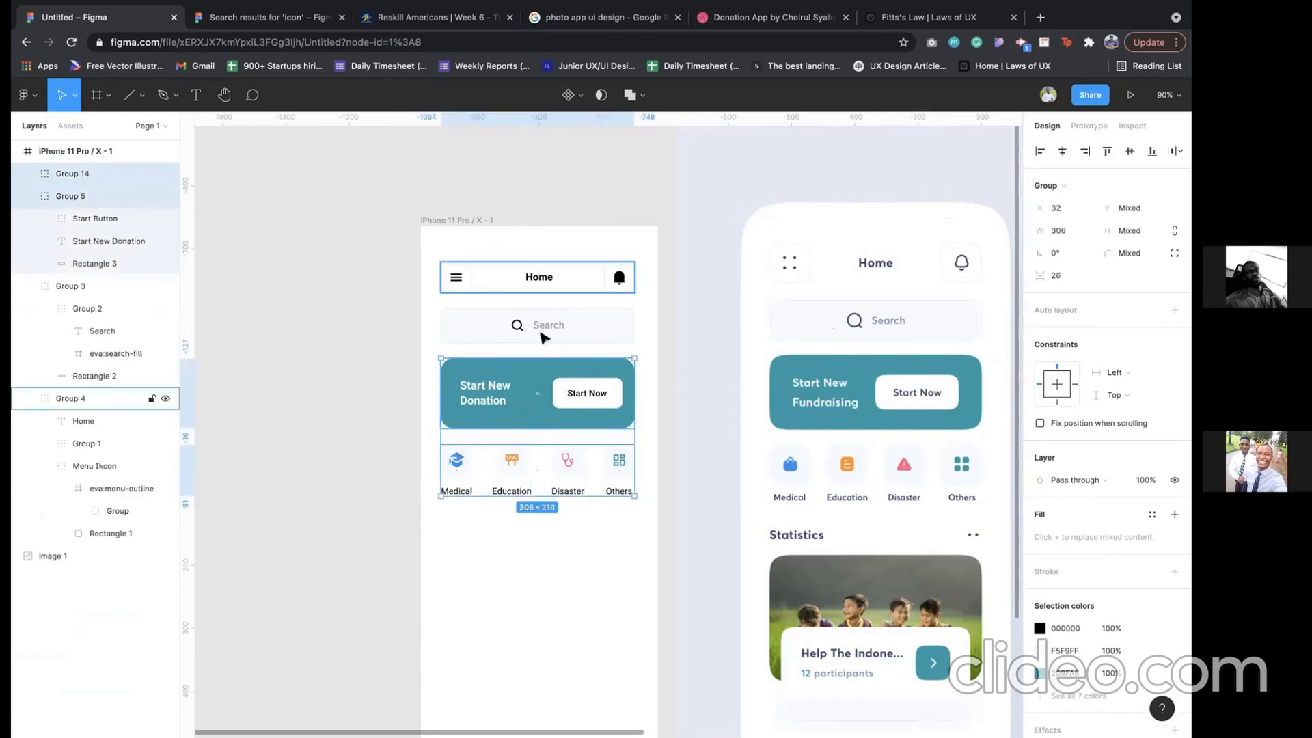
{"action": "left_click", "coordinate": [541, 328], "text": "shift"}
{"action": "left_click", "coordinate": [540, 286], "text": "shift"}
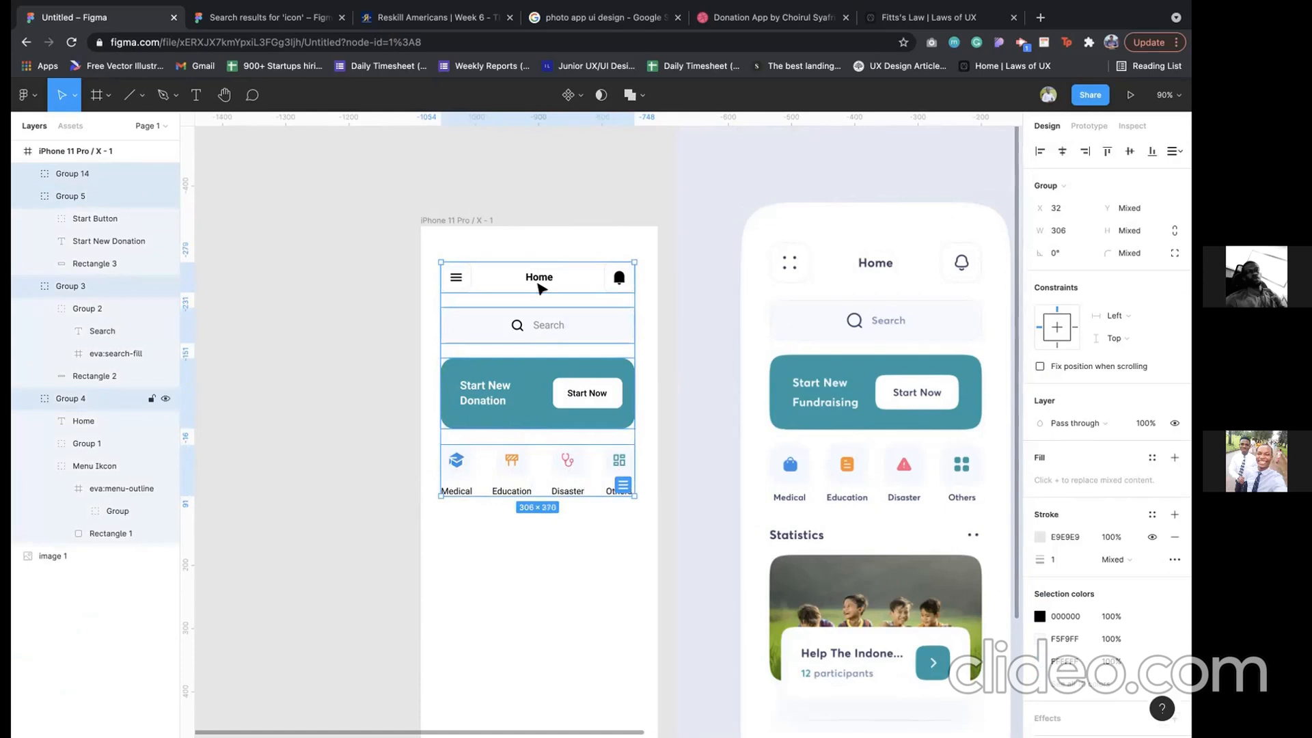
{"action": "left_click", "coordinate": [620, 483]}
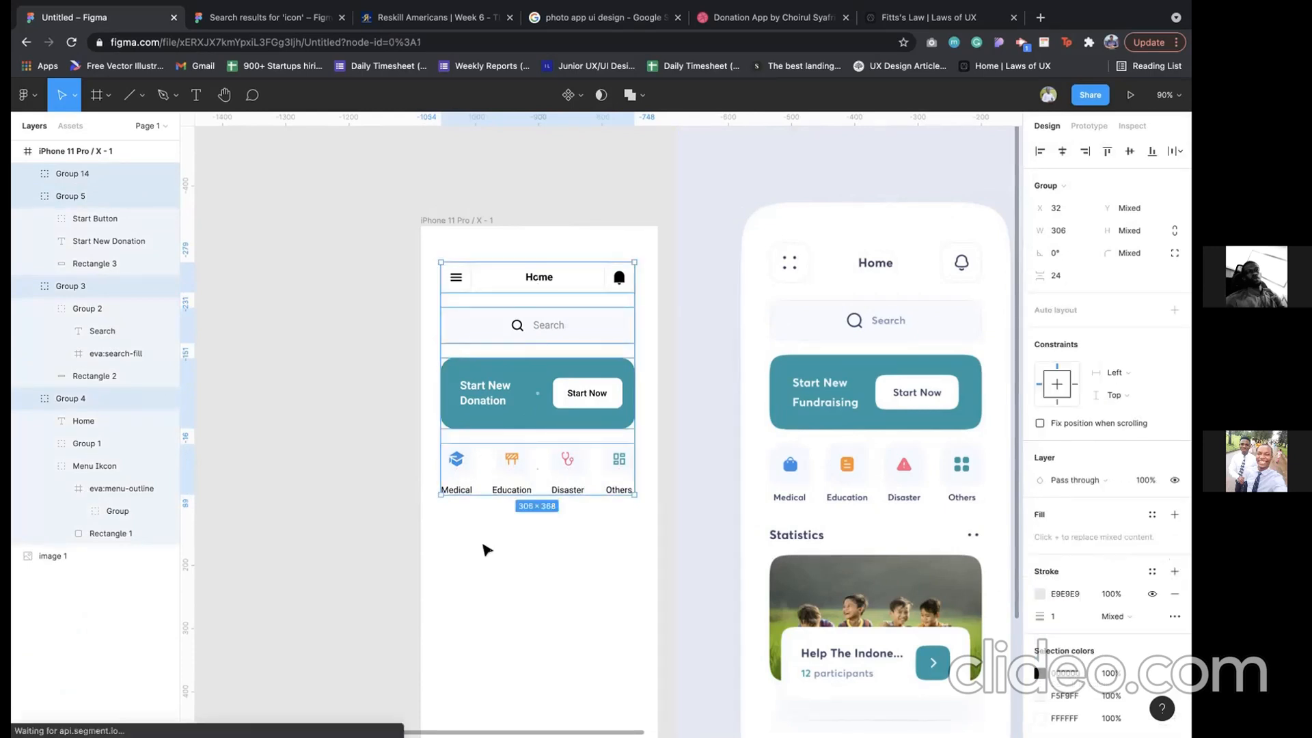
{"action": "left_click", "coordinate": [487, 548]}
{"action": "scroll", "coordinate": [487, 550], "scroll_direction": "down", "scroll_amount": 2}
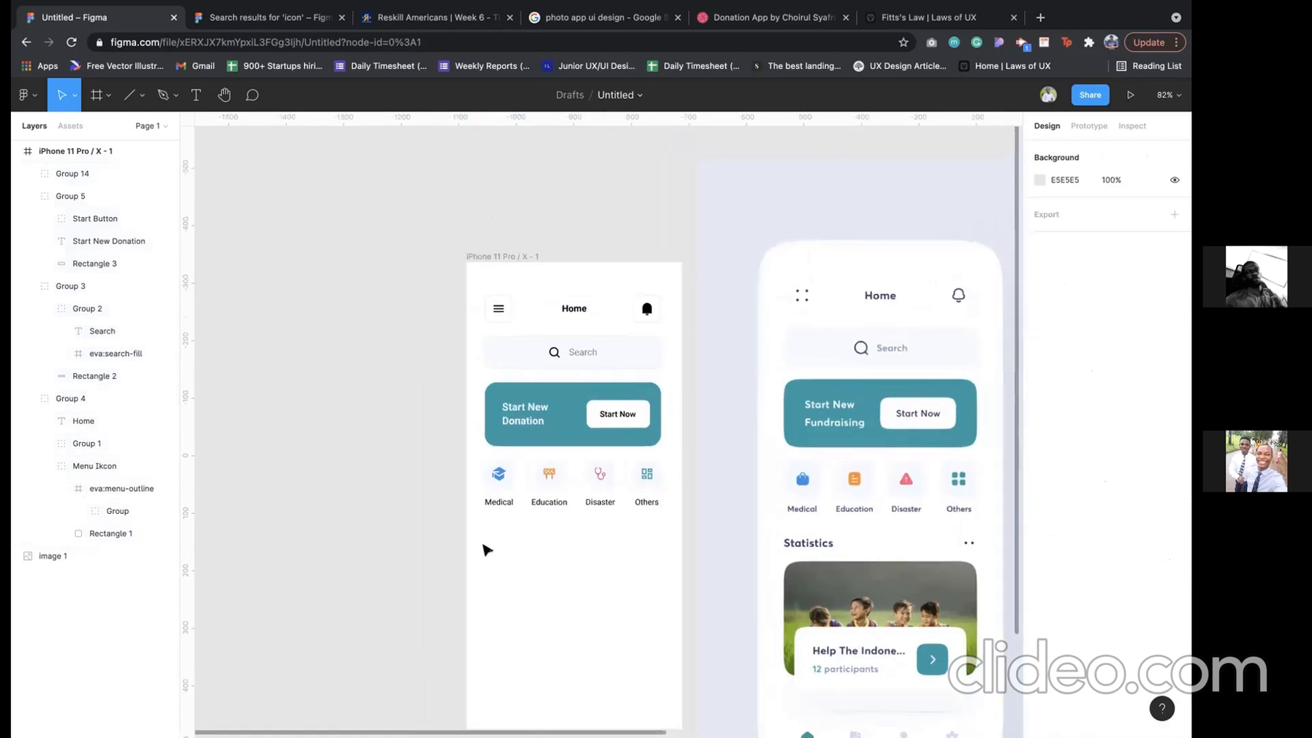
{"action": "scroll", "coordinate": [519, 410], "scroll_direction": "up", "scroll_amount": 2}
{"action": "scroll", "coordinate": [551, 317], "scroll_direction": "up", "scroll_amount": 2}
{"action": "scroll", "coordinate": [551, 319], "scroll_direction": "up", "scroll_amount": 5}
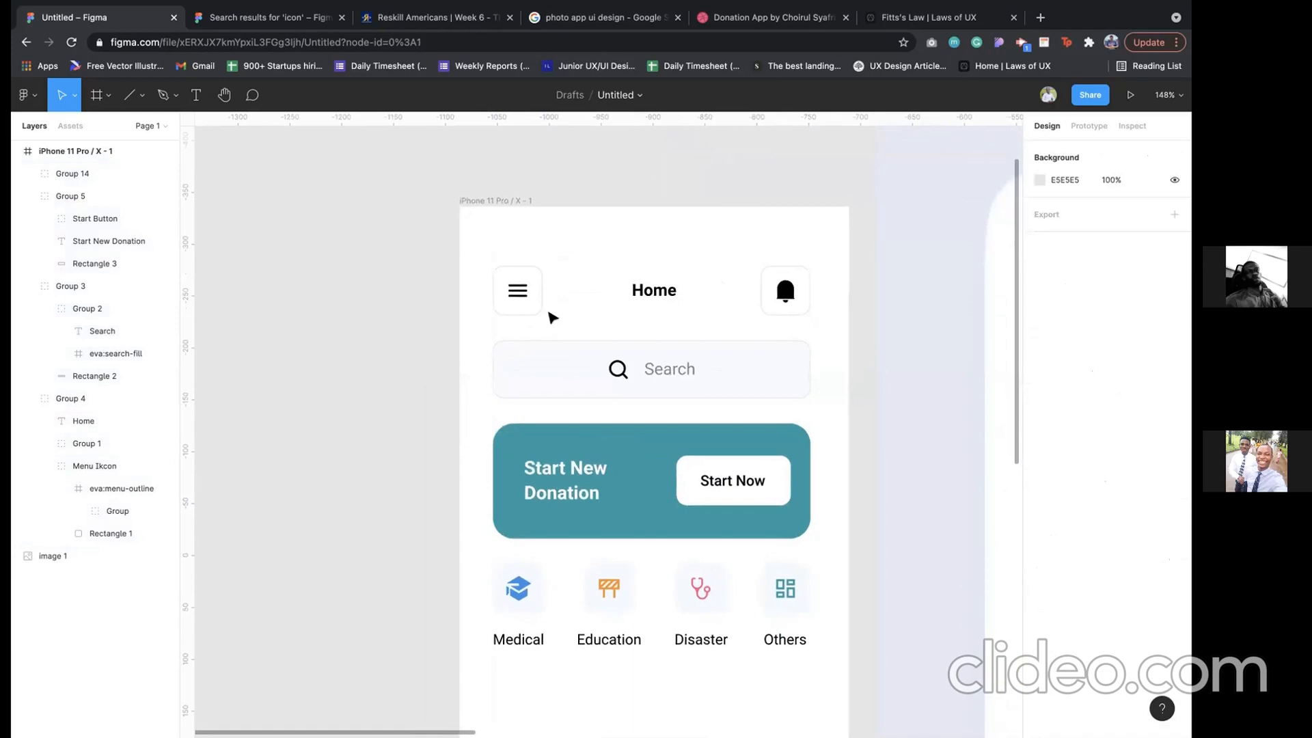
{"action": "scroll", "coordinate": [552, 318], "scroll_direction": "down", "scroll_amount": 3}
{"action": "scroll", "coordinate": [553, 322], "scroll_direction": "down", "scroll_amount": 3}
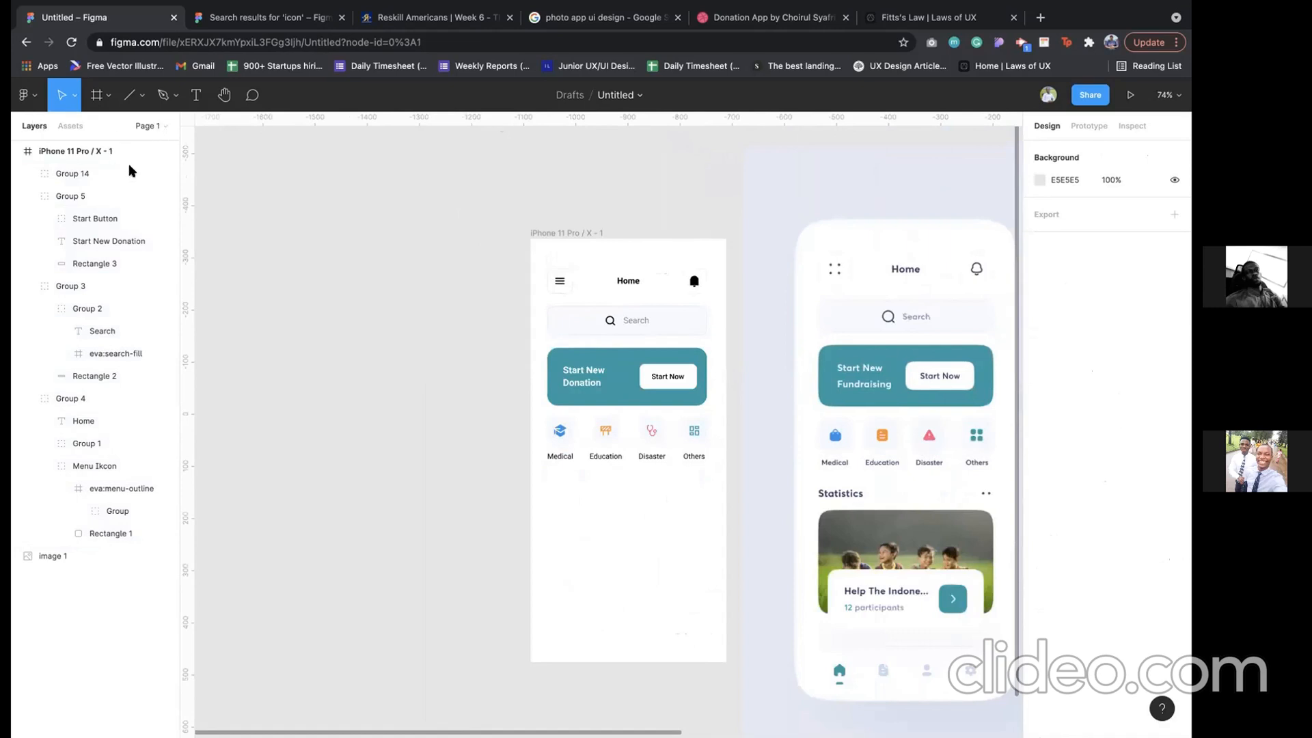
- Rename Page 1 of the file as "Wireframe"
{"action": "left_click", "coordinate": [156, 125]}
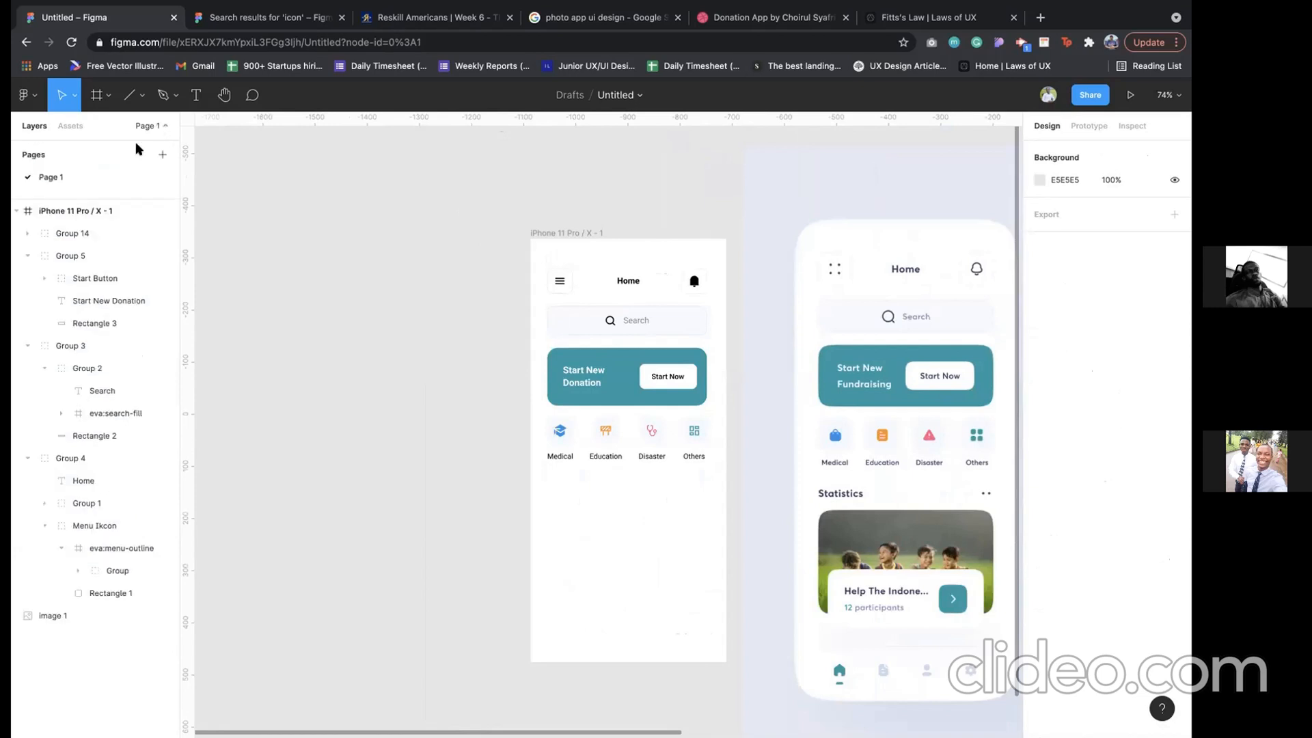
{"action": "double_click", "coordinate": [54, 178]}
{"action": "type", "text": "De"}
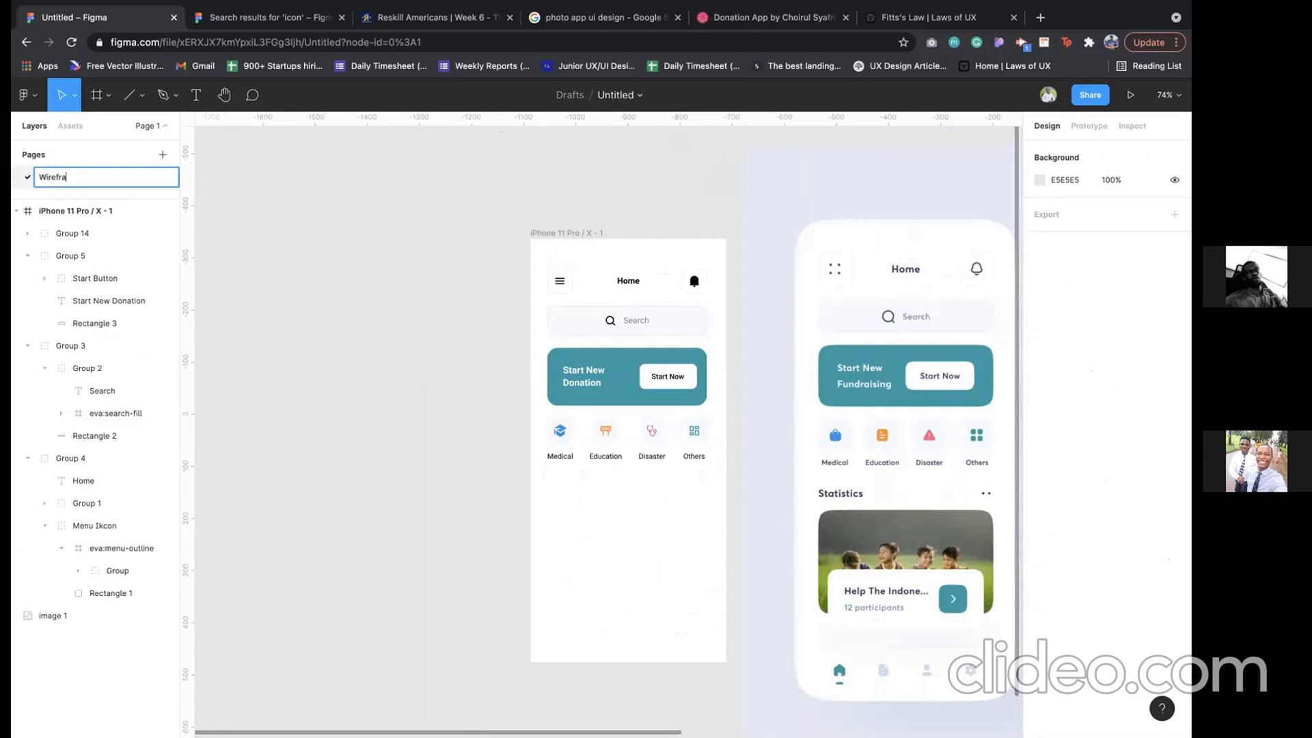
{"action": "type", "text": "reframe"}
{"action": "key", "text": "Return"}
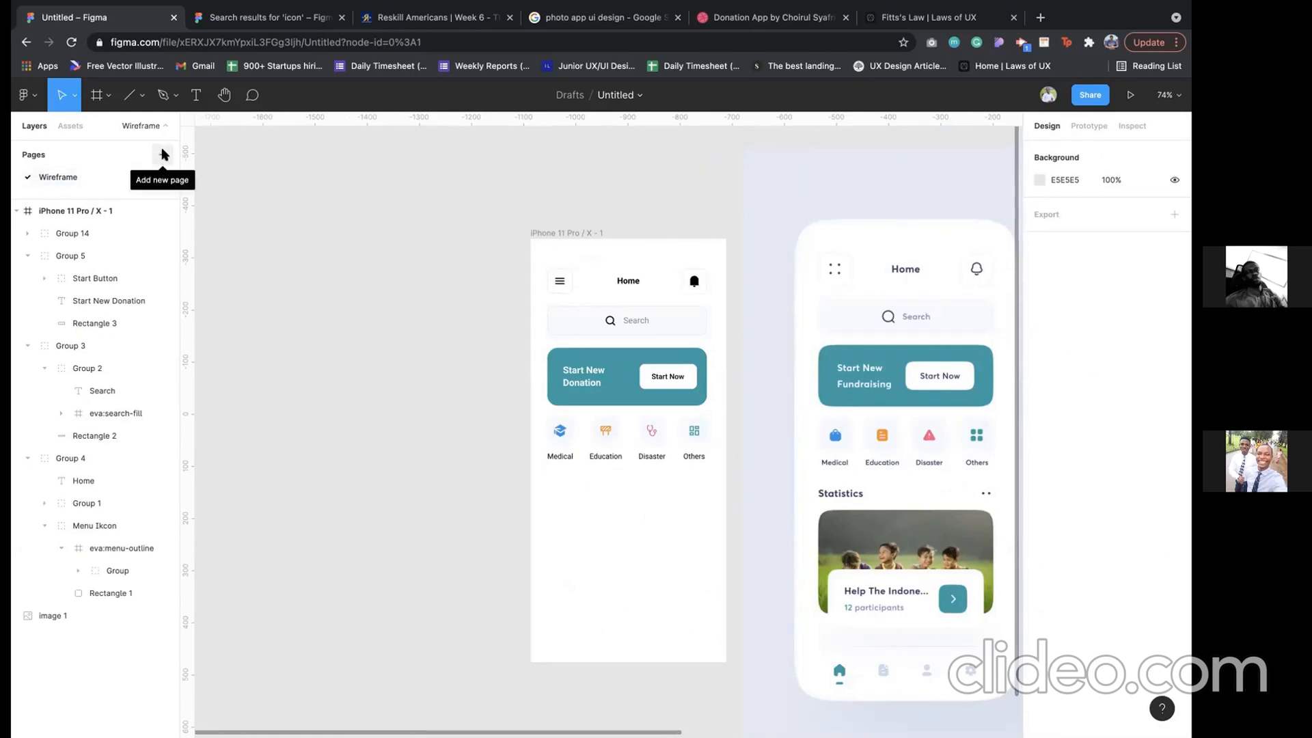
- Add a new page to the file and name it "Design"
{"action": "left_click", "coordinate": [163, 153]}
{"action": "type", "text": "Design"}
{"action": "key", "text": "Return"}
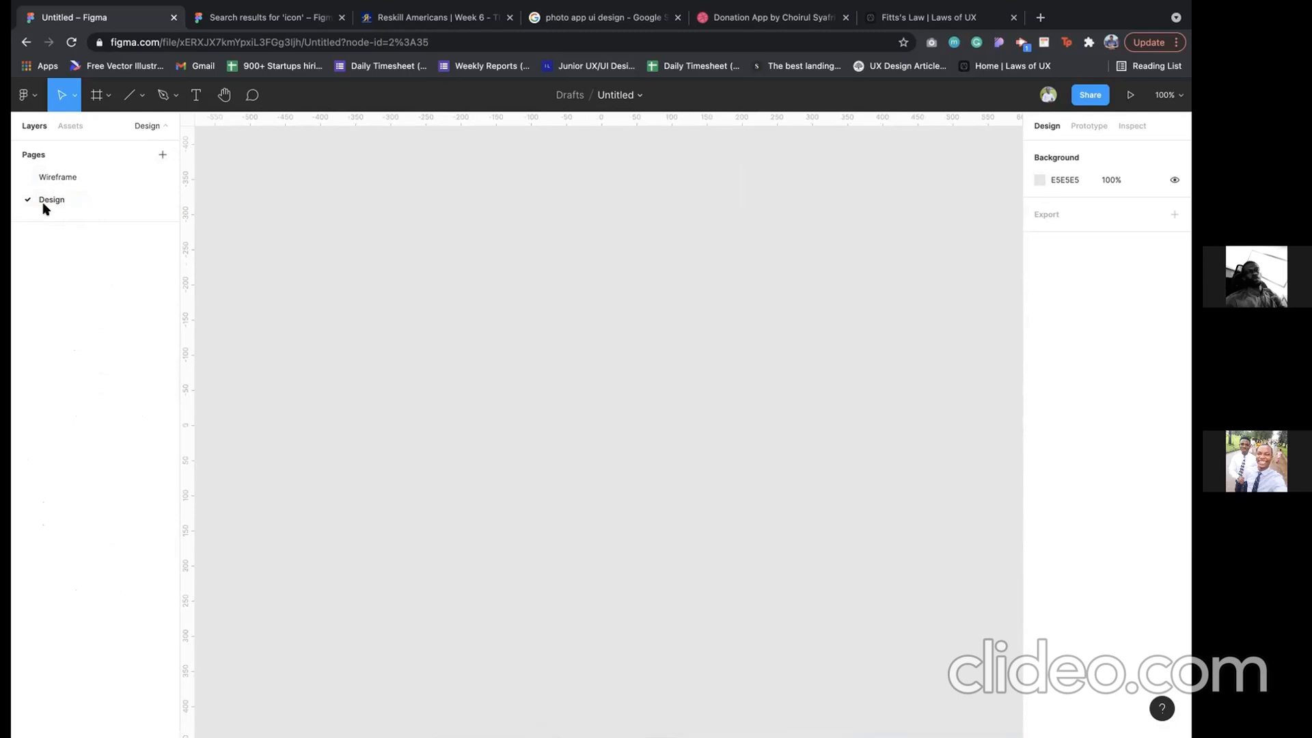
- Add a third page to the file and name it "Final draft"
{"action": "left_click", "coordinate": [162, 155]}
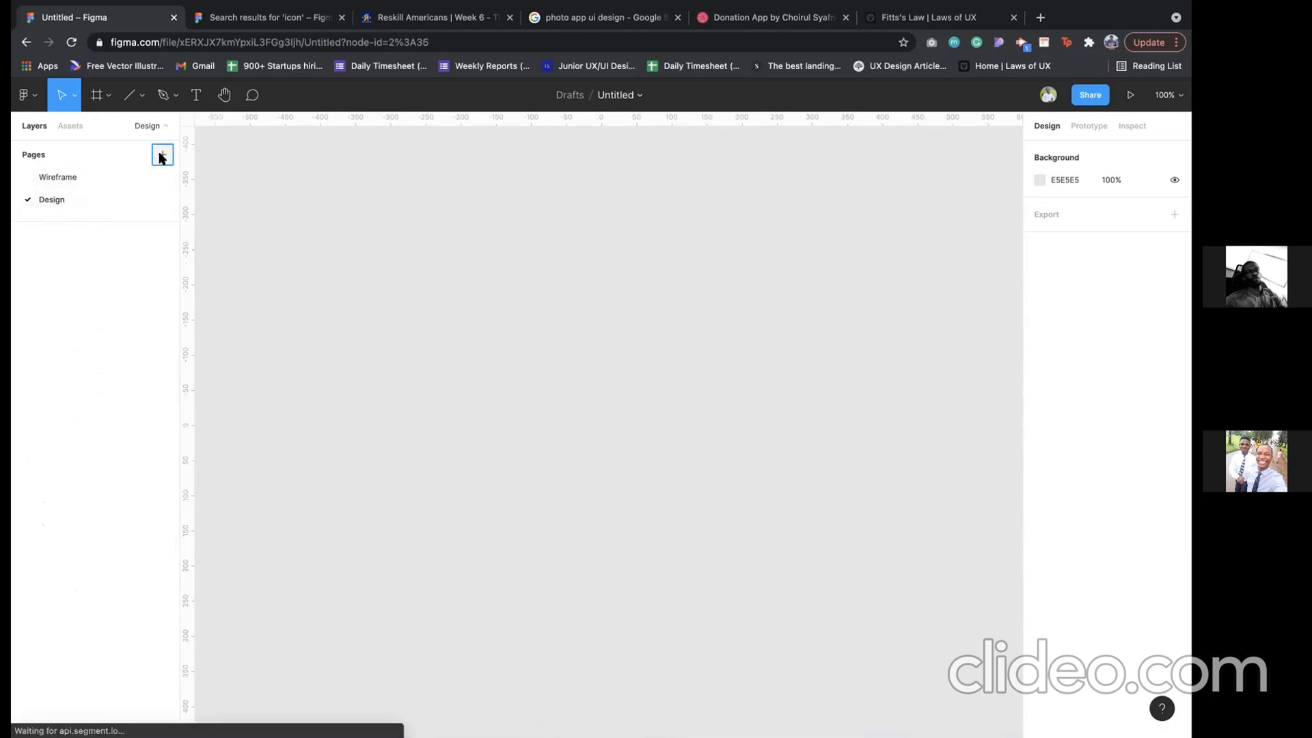
{"action": "type", "text": "Develo"}
{"action": "key", "text": "BackSpace"}
{"action": "key", "text": "BackSpace"}
{"action": "key", "text": "BackSpace"}
{"action": "key", "text": "BackSpace"}
{"action": "key", "text": "BackSpace"}
{"action": "key", "text": "BackSpace"}
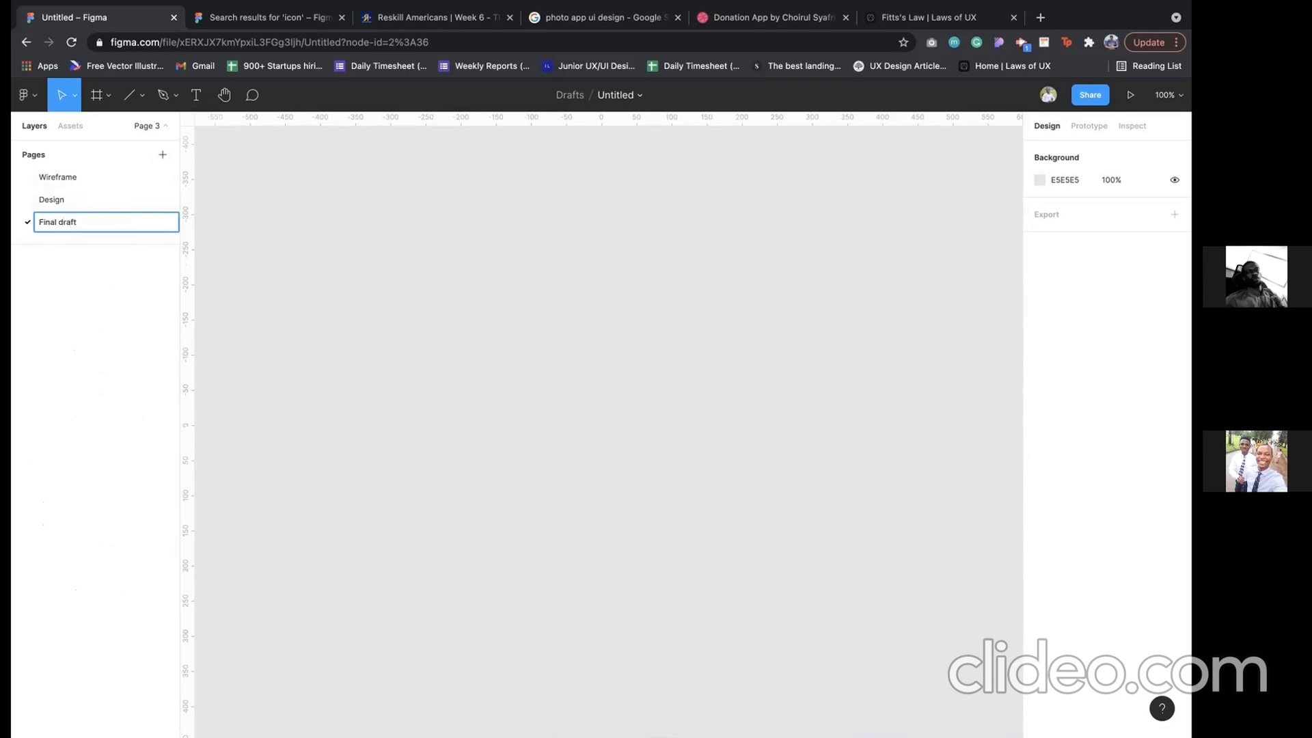
{"action": "type", "text": "Final draft"}
{"action": "key", "text": "Return"}
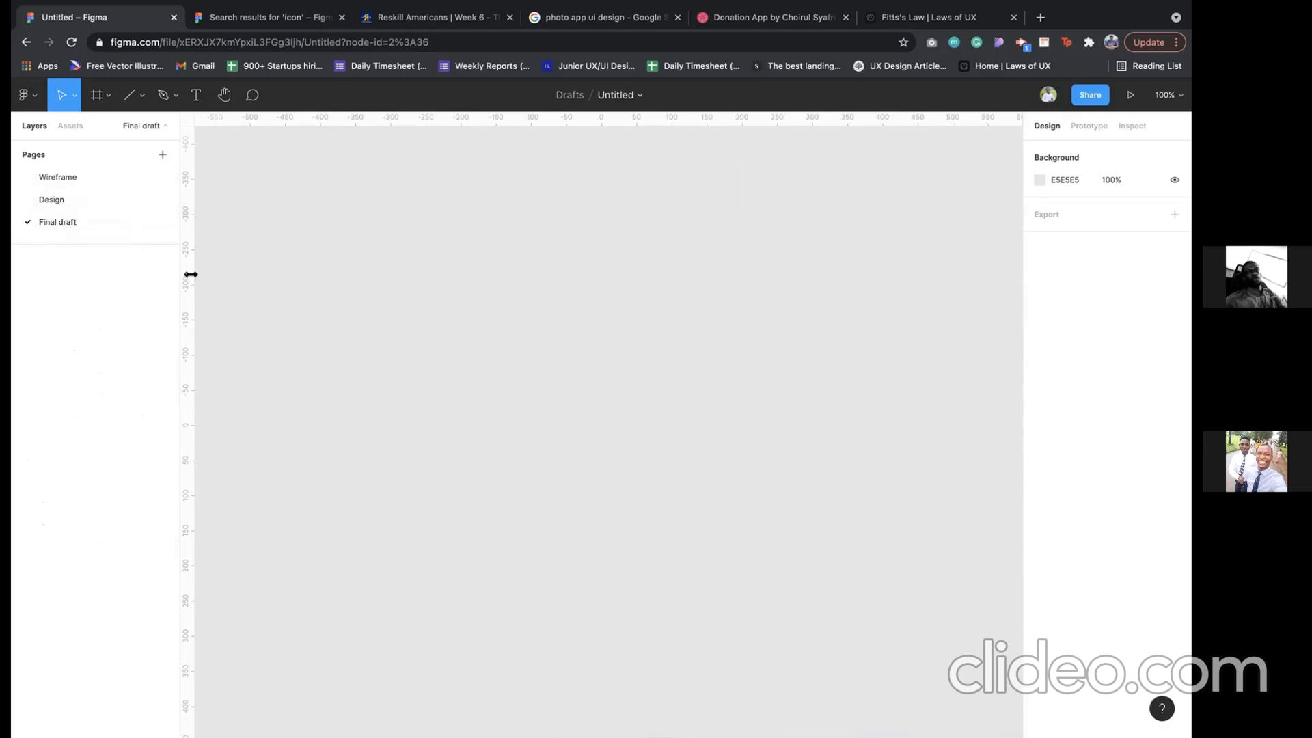
- Add a throwaway text layer to the Final draft page's canvas and delete it
{"action": "key", "text": "t"}
{"action": "left_click", "coordinate": [503, 325]}
{"action": "type", "text": "jhskzlsf;,"}
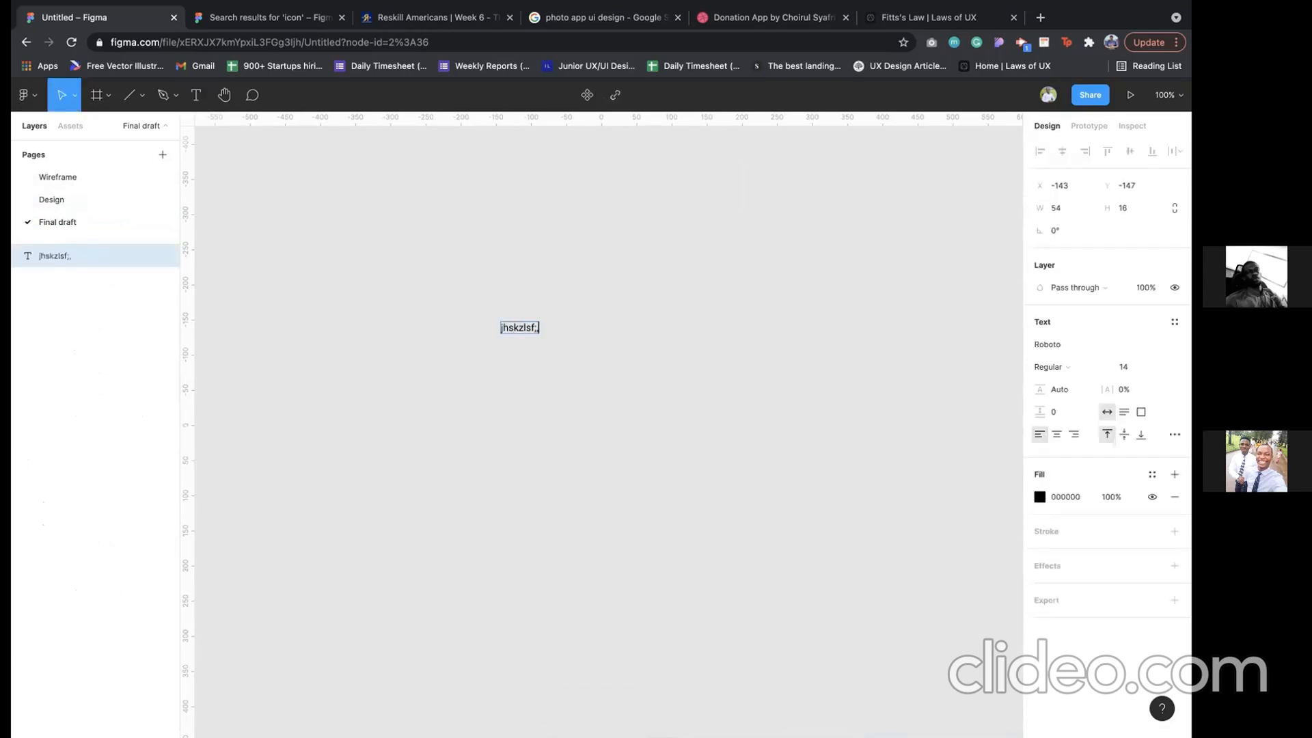
{"action": "key", "text": "Escape"}
{"action": "key", "text": "Delete"}
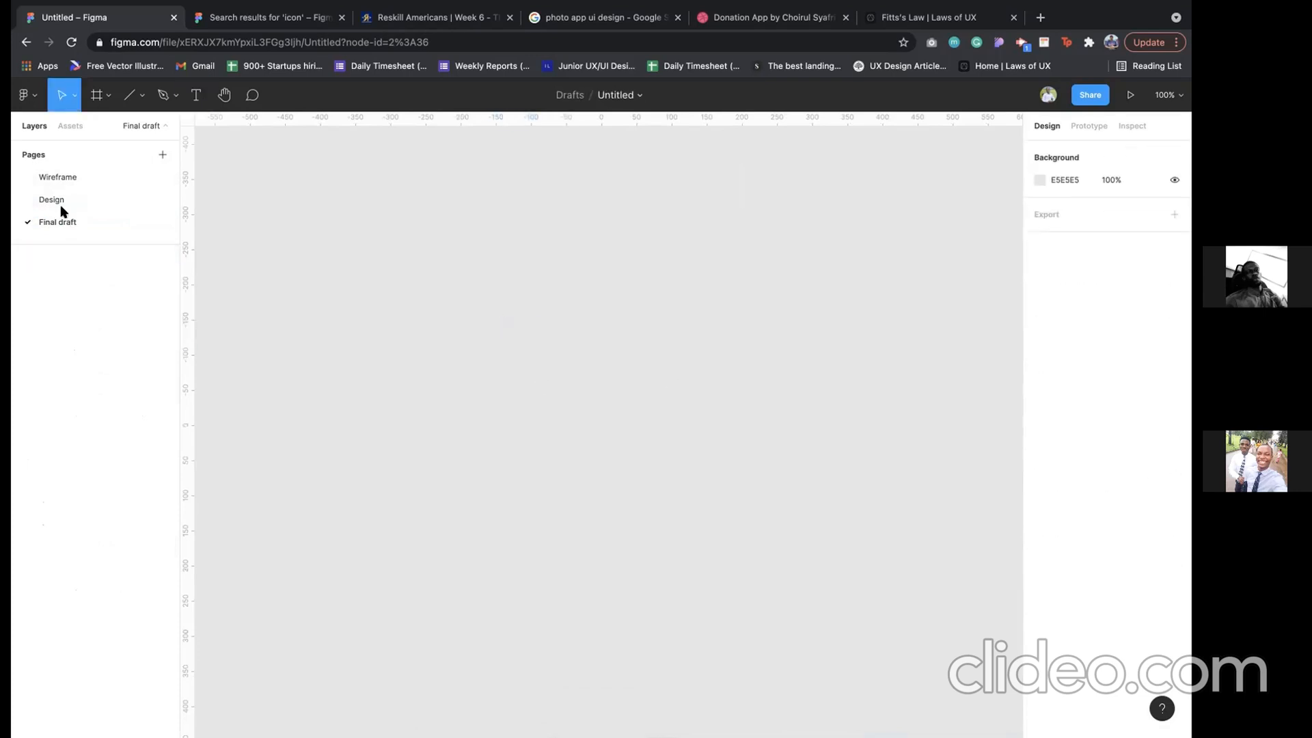
- Add a layout grid to the iPhone 11 Pro / X frame on the Wireframe page
{"action": "left_click", "coordinate": [91, 177]}
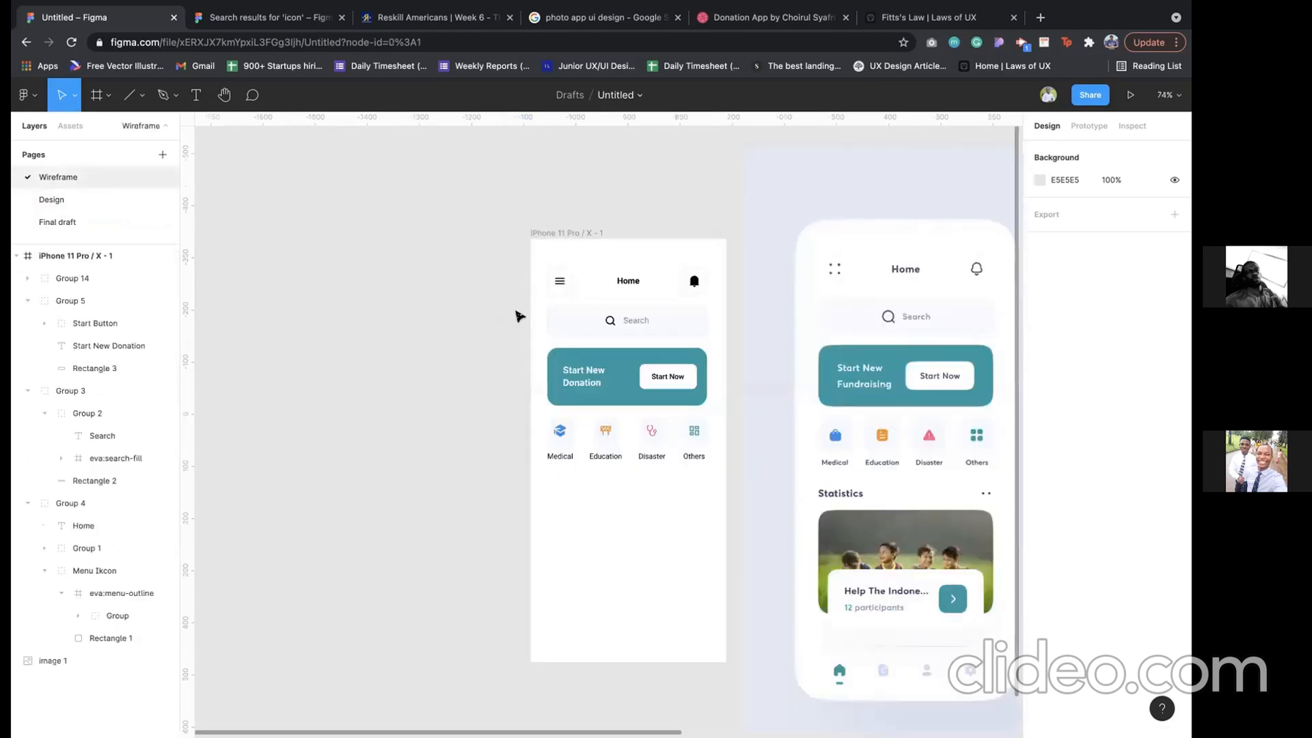
{"action": "left_click", "coordinate": [538, 233]}
{"action": "scroll", "coordinate": [785, 331], "scroll_direction": "right", "scroll_amount": 2}
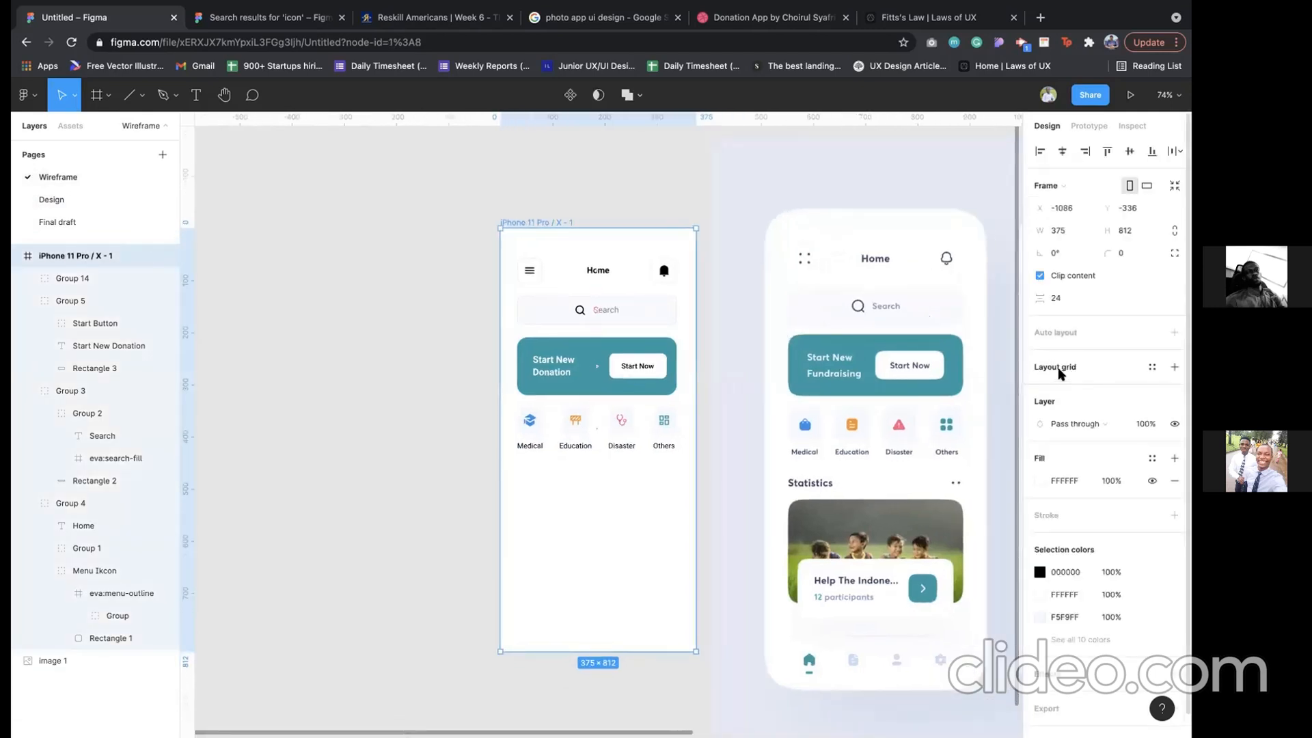
{"action": "left_click", "coordinate": [1173, 368]}
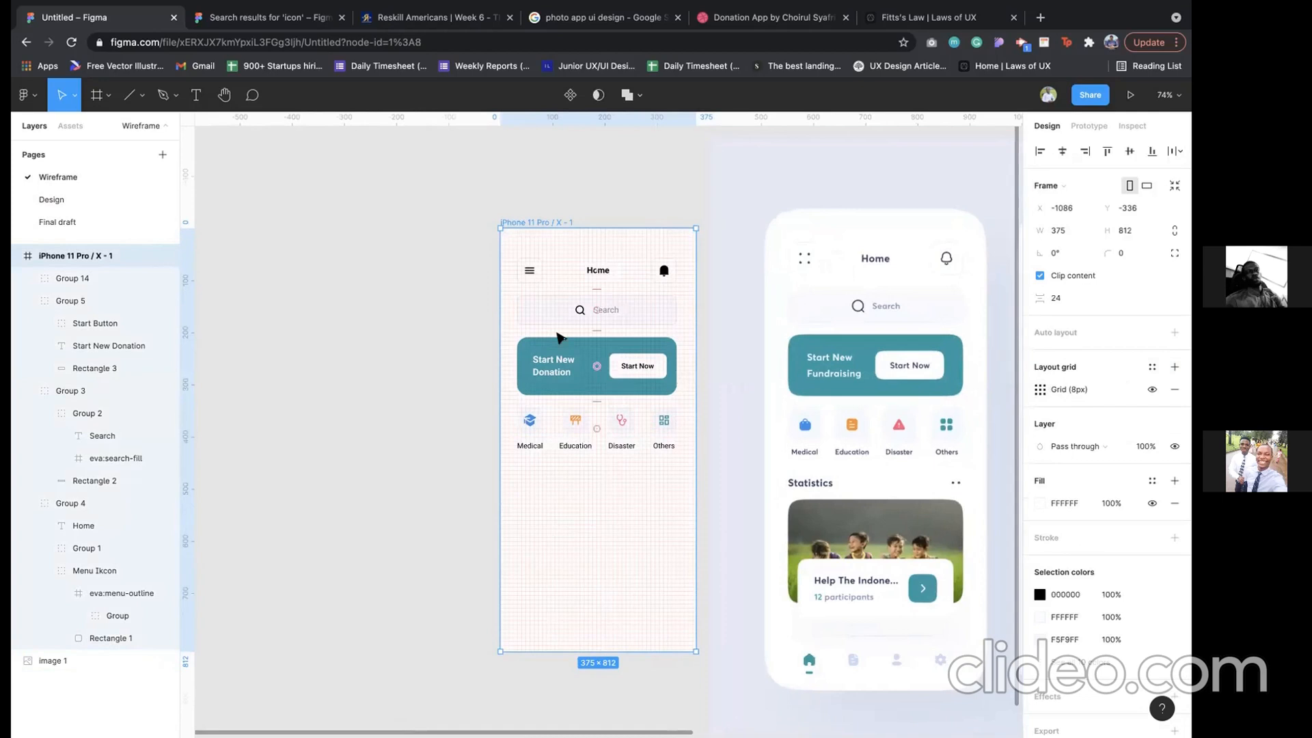
{"action": "scroll", "coordinate": [559, 337], "scroll_direction": "up", "scroll_amount": 5}
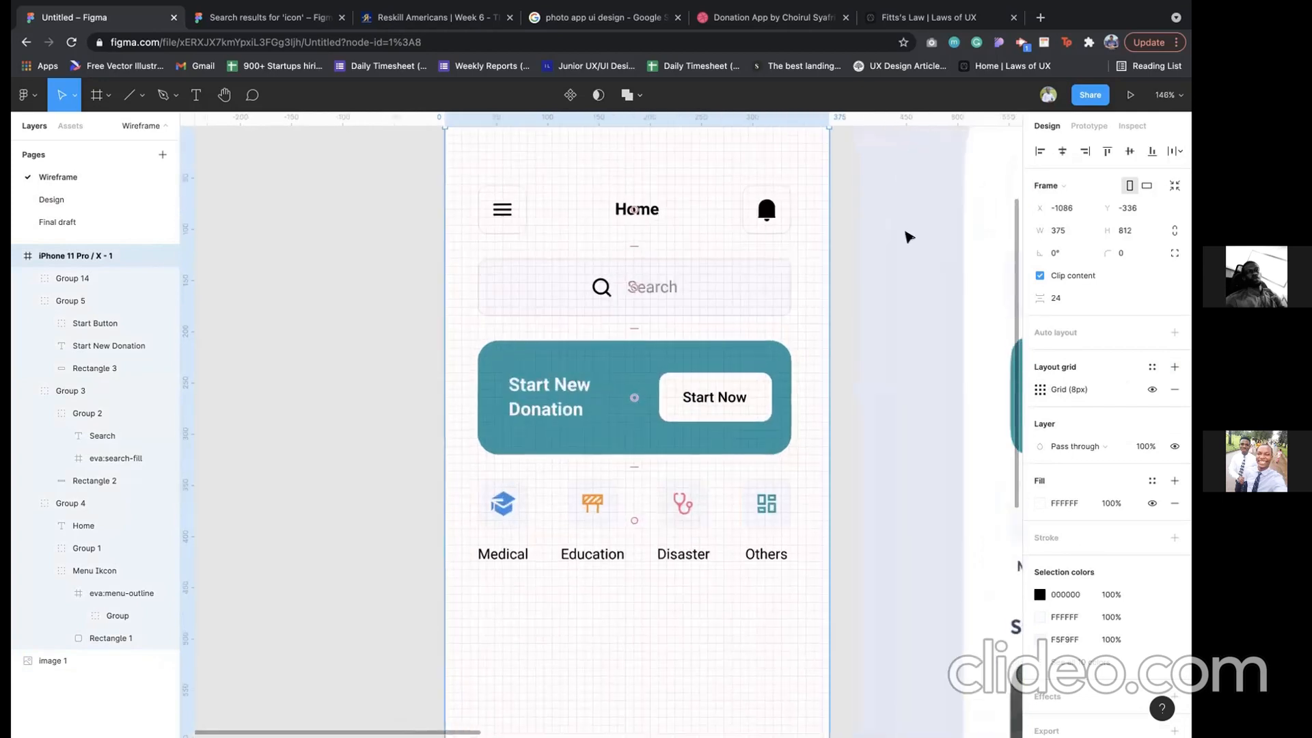
{"action": "scroll", "coordinate": [806, 340], "scroll_direction": "up", "scroll_amount": 2}
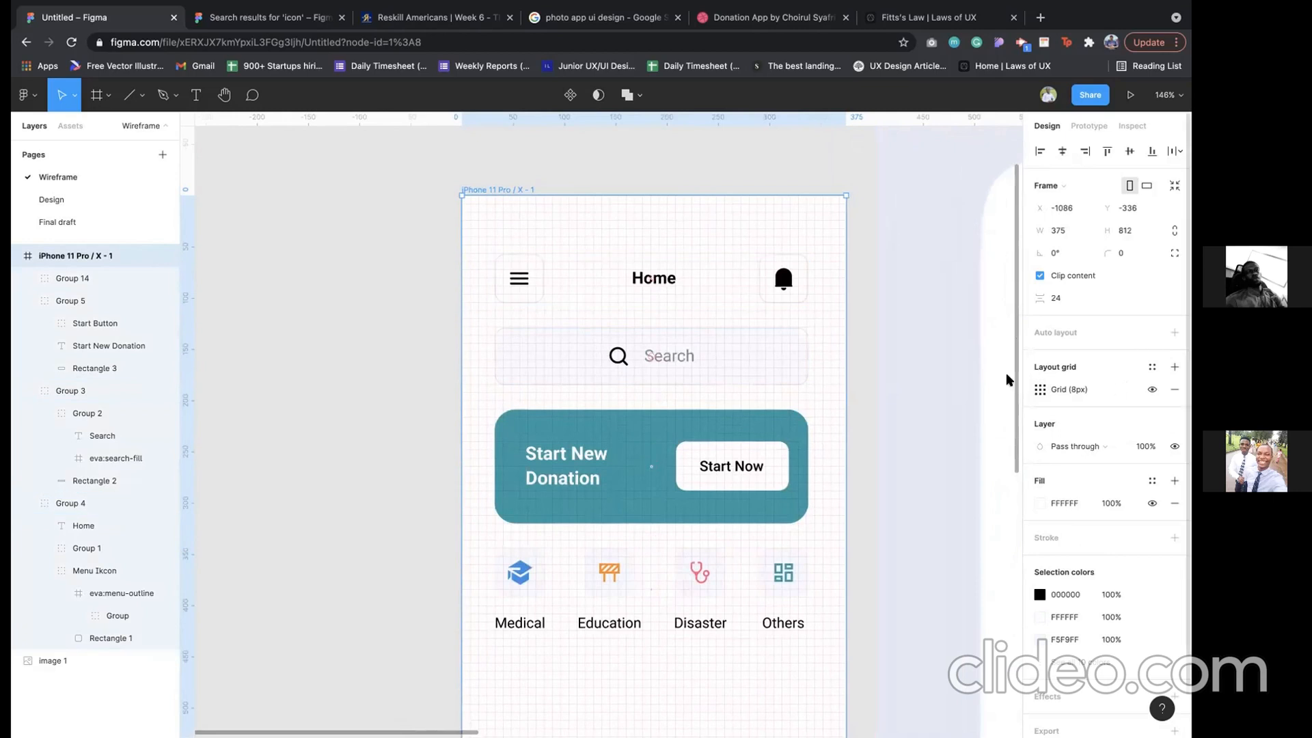
- Change the frame's layout grid from a uniform grid to columns and set the count to 4
{"action": "left_click", "coordinate": [1039, 389]}
{"action": "left_click", "coordinate": [889, 392]}
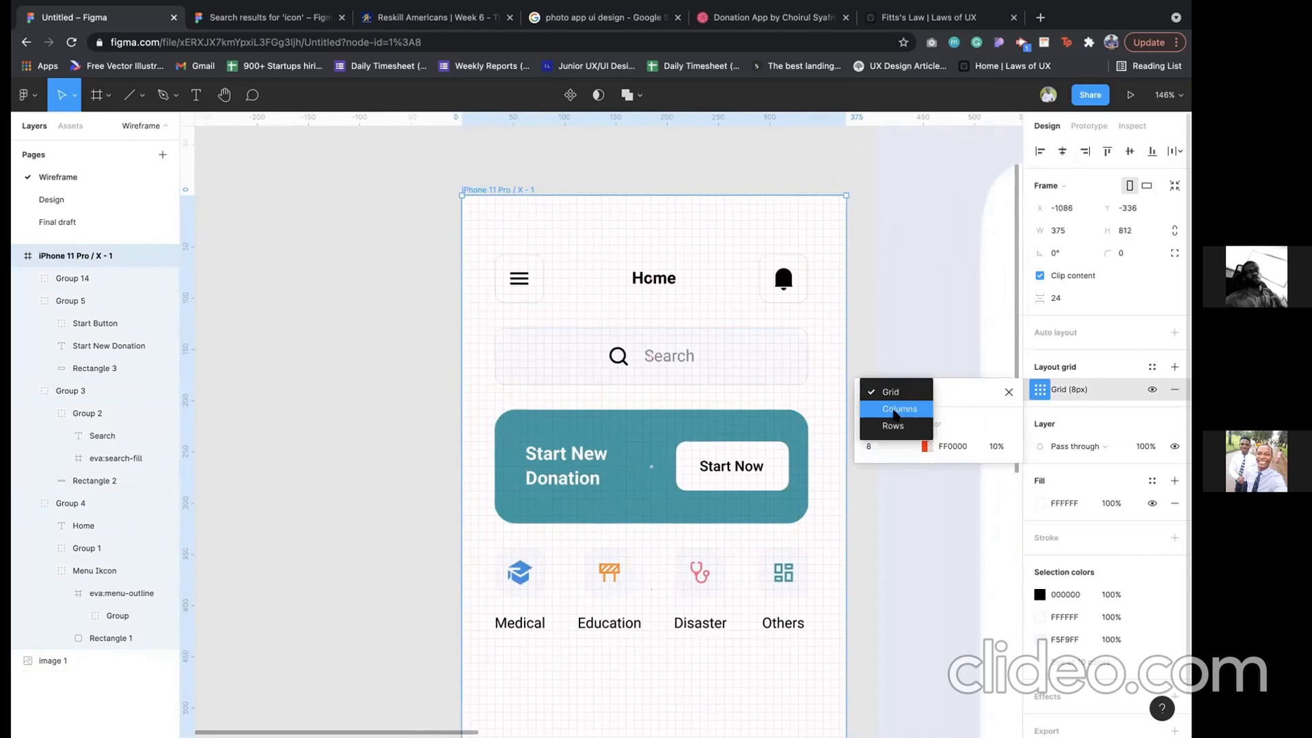
{"action": "left_click", "coordinate": [901, 409]}
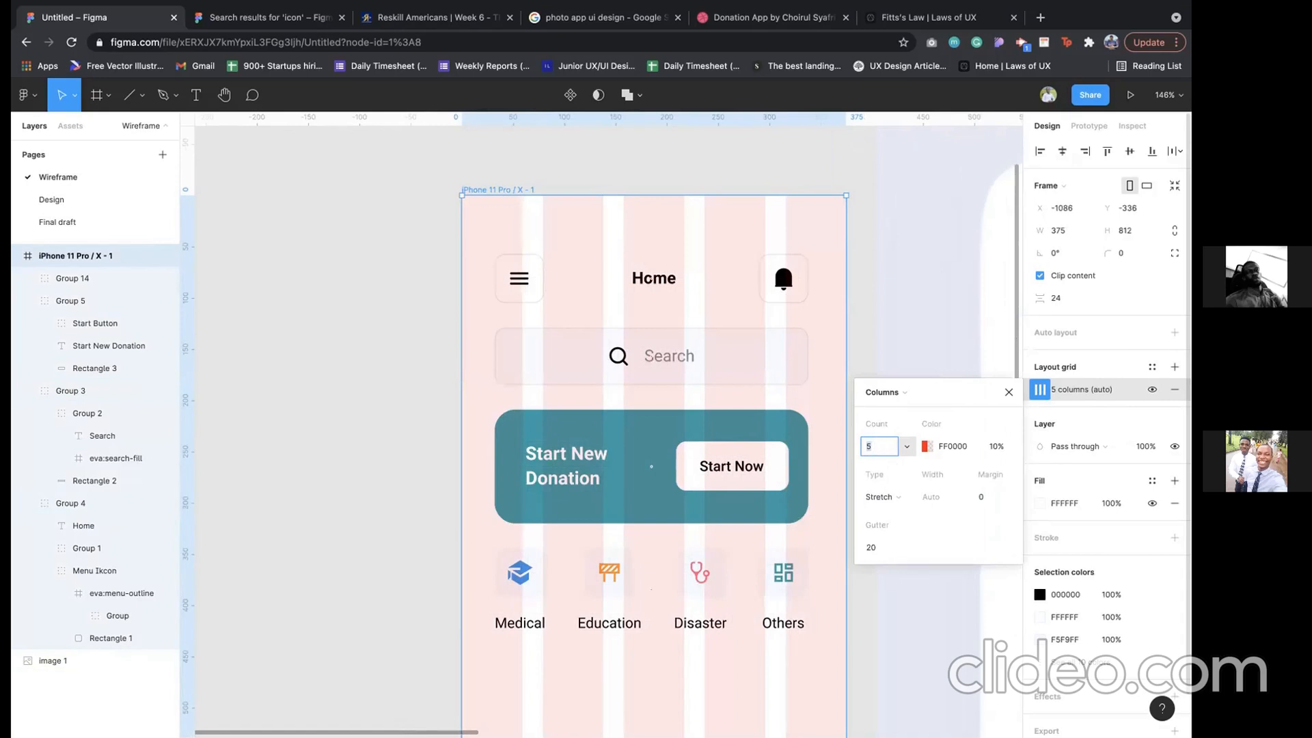
{"action": "type", "text": "4"}
{"action": "key", "text": "Return"}
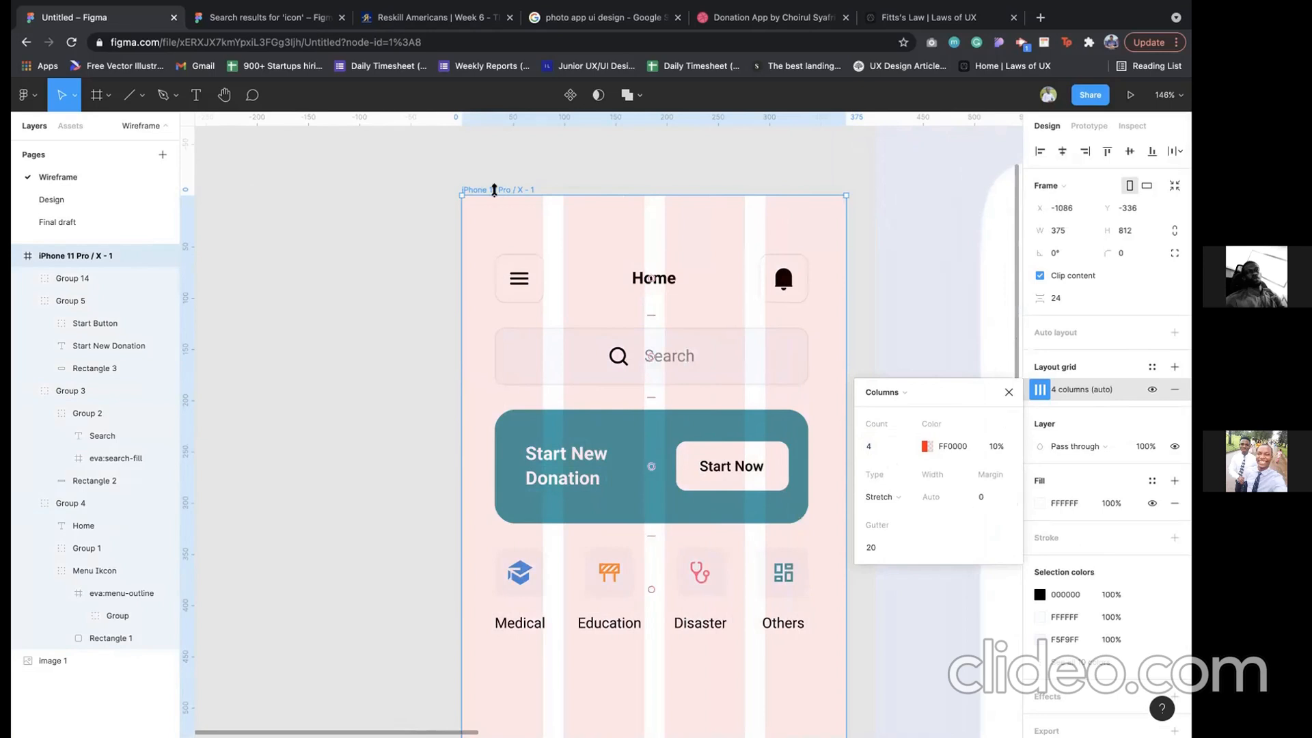
- Try margins of 20, 24 and 28 for the frame's column grid
{"action": "left_click", "coordinate": [996, 499]}
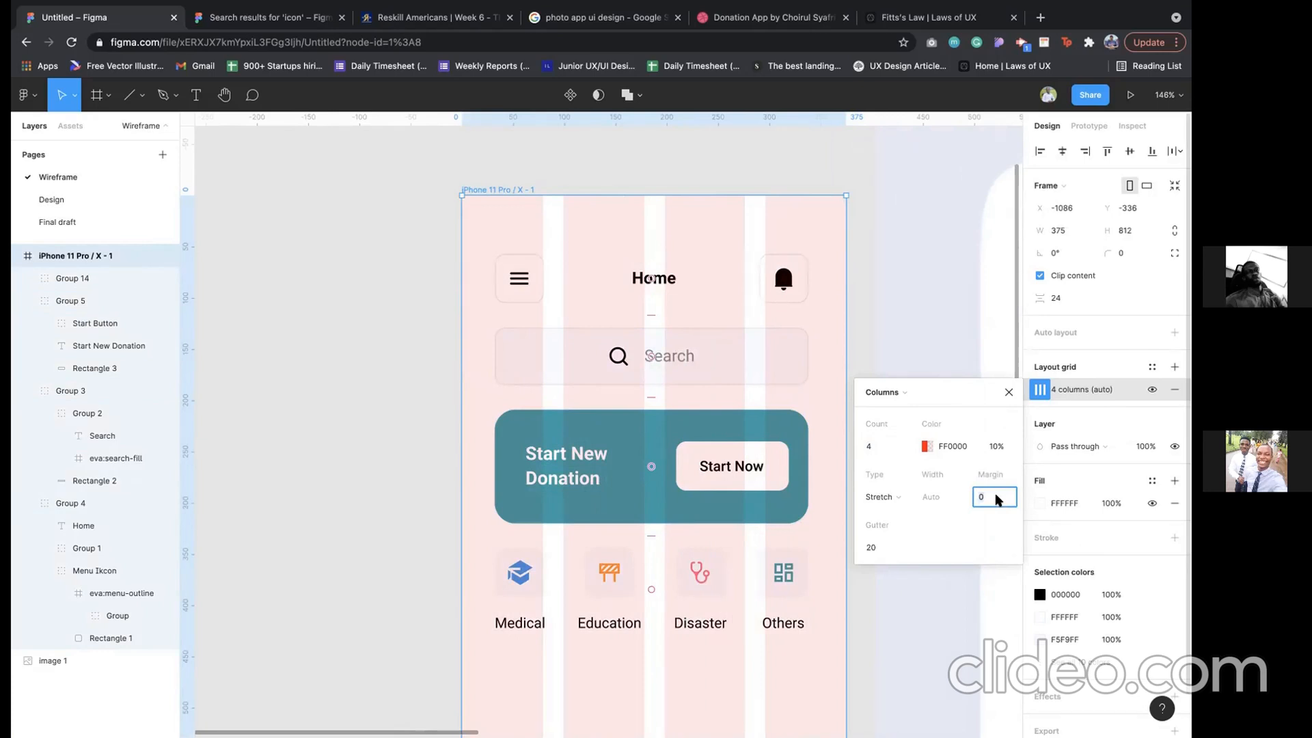
{"action": "type", "text": "20"}
{"action": "key", "text": "Return"}
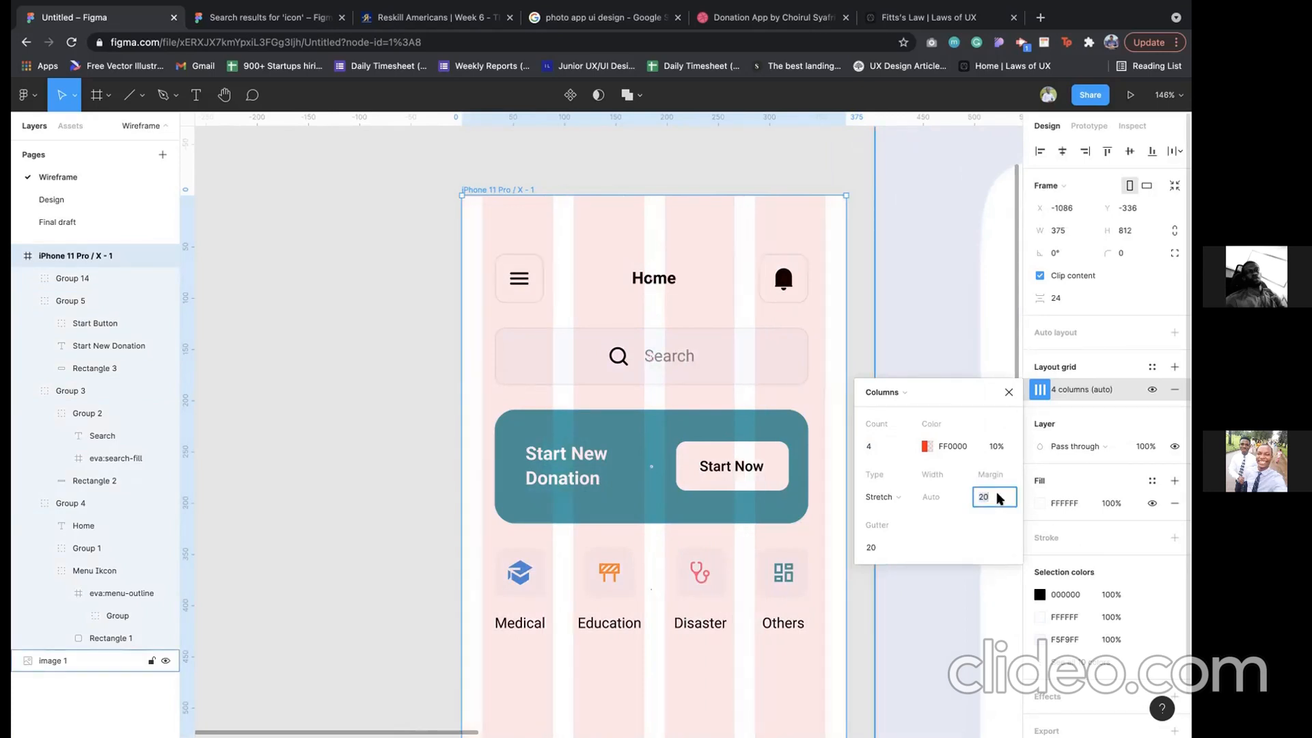
{"action": "type", "text": "24"}
{"action": "key", "text": "Return"}
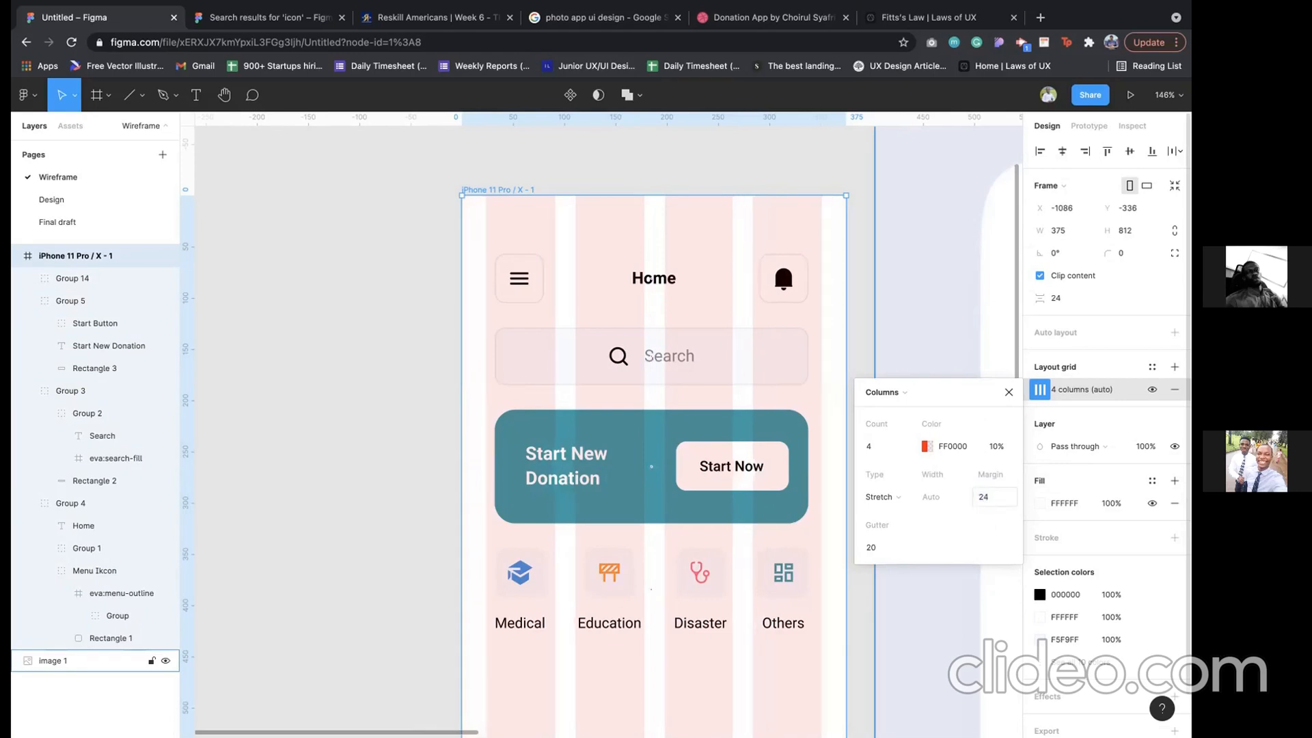
{"action": "left_click", "coordinate": [994, 498]}
{"action": "type", "text": "28"}
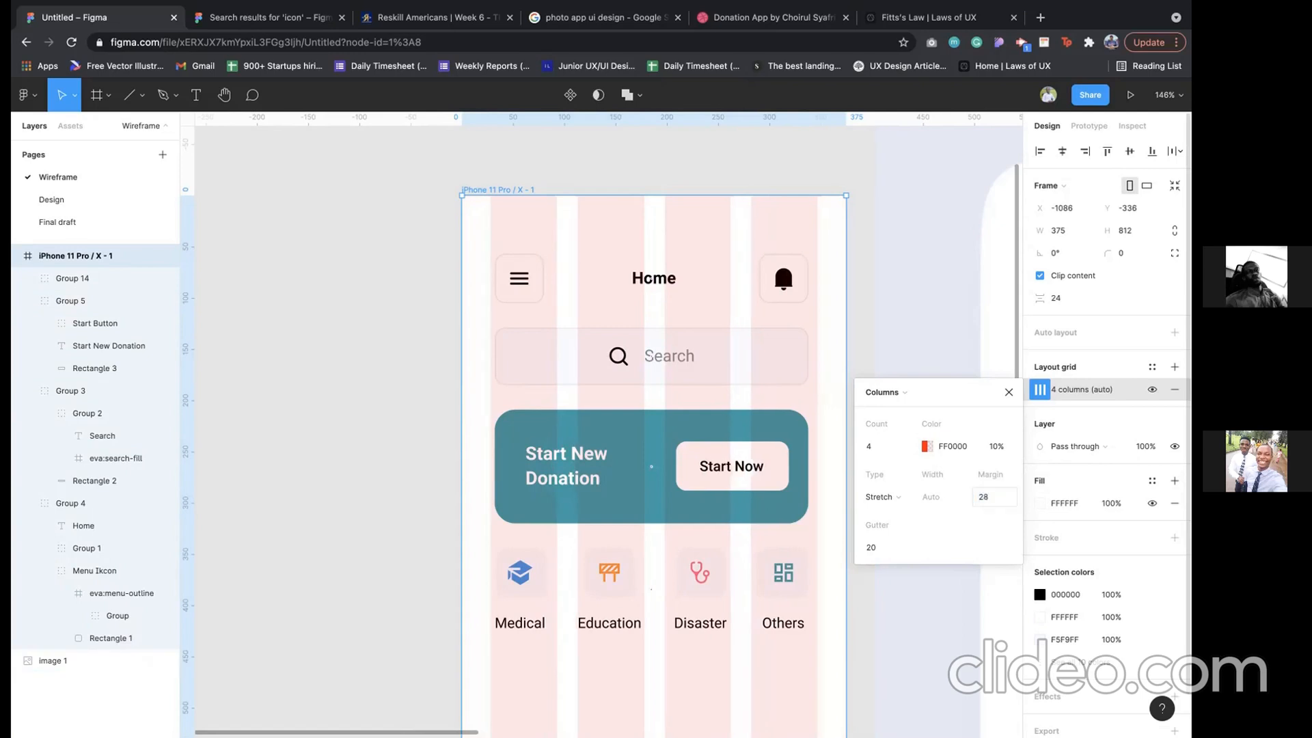
- Set the column grid's margin to 30 and close the grid settings
{"action": "type", "text": "30"}
{"action": "key", "text": "Return"}
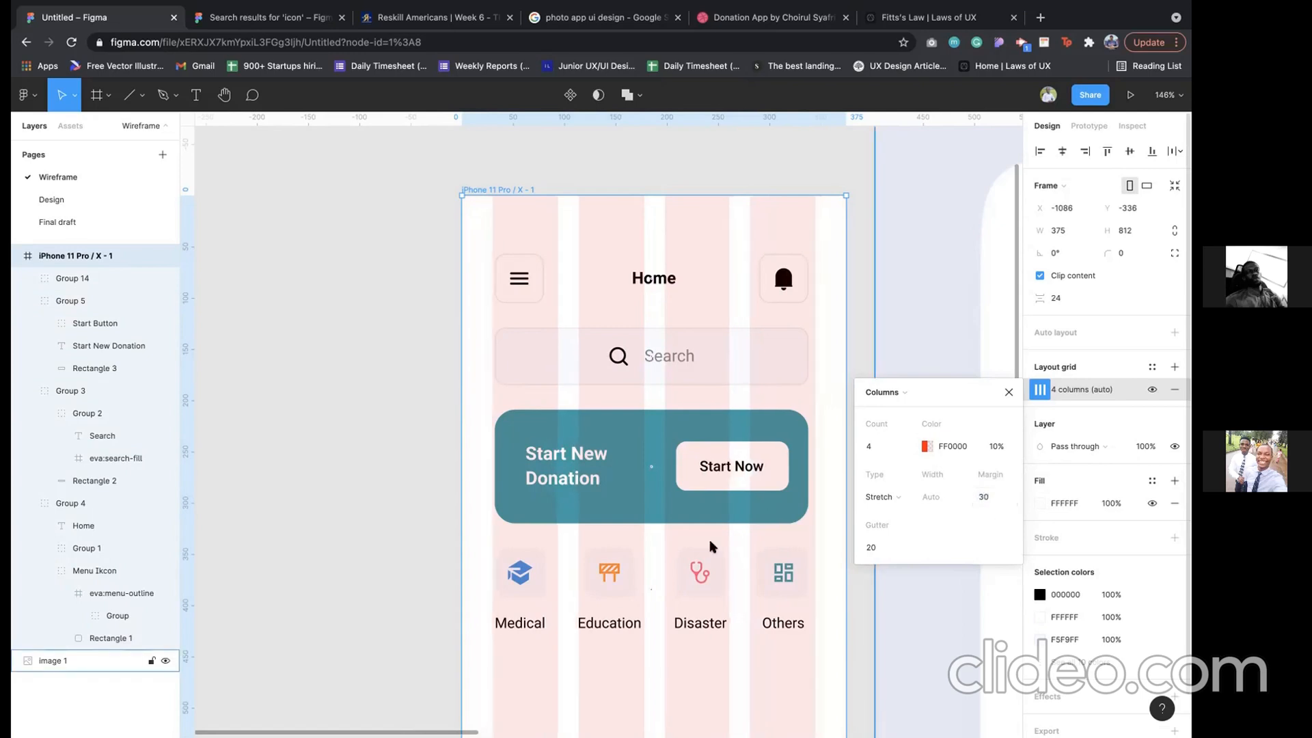
{"action": "left_click", "coordinate": [1008, 392]}
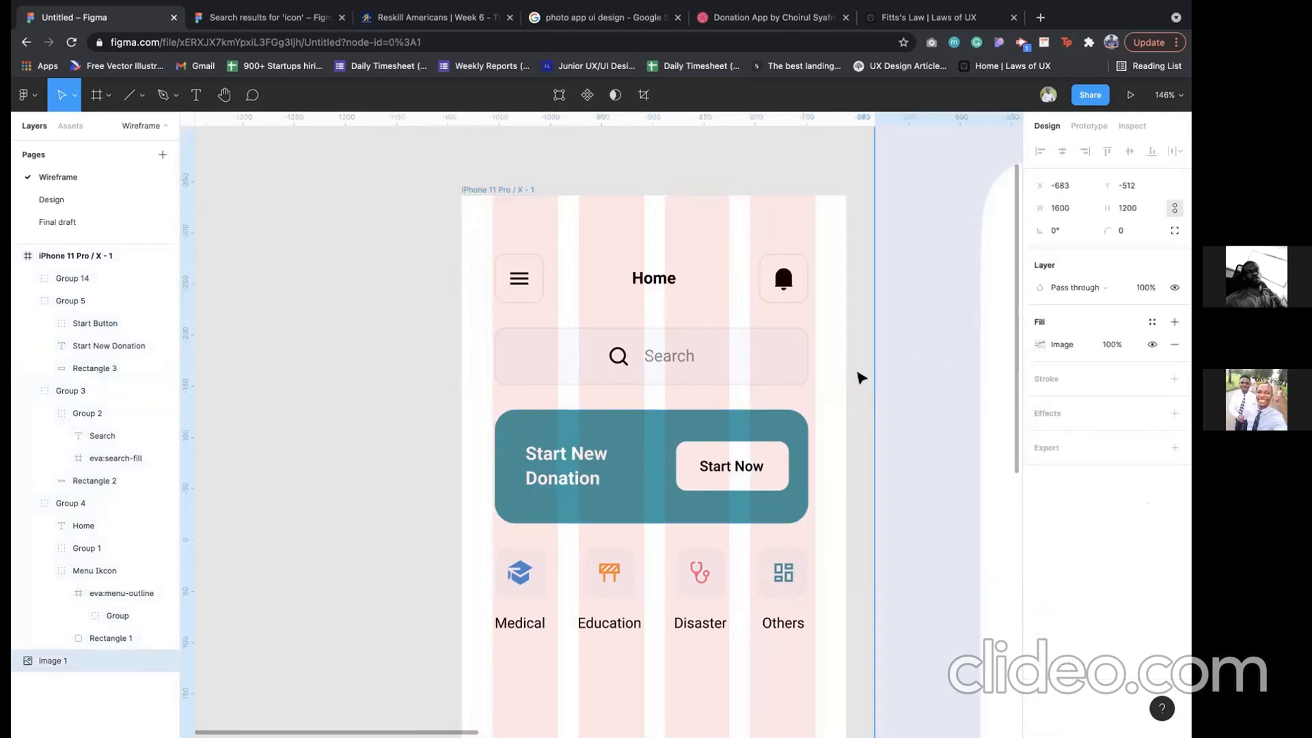
{"action": "left_click", "coordinate": [856, 377]}
- Nudge the menu icon group in the Home header to X 30, flush with the first grid column
{"action": "scroll", "coordinate": [856, 377], "scroll_direction": "down", "scroll_amount": 5}
{"action": "left_click", "coordinate": [597, 226]}
{"action": "scroll", "coordinate": [599, 229], "scroll_direction": "down", "scroll_amount": 1}
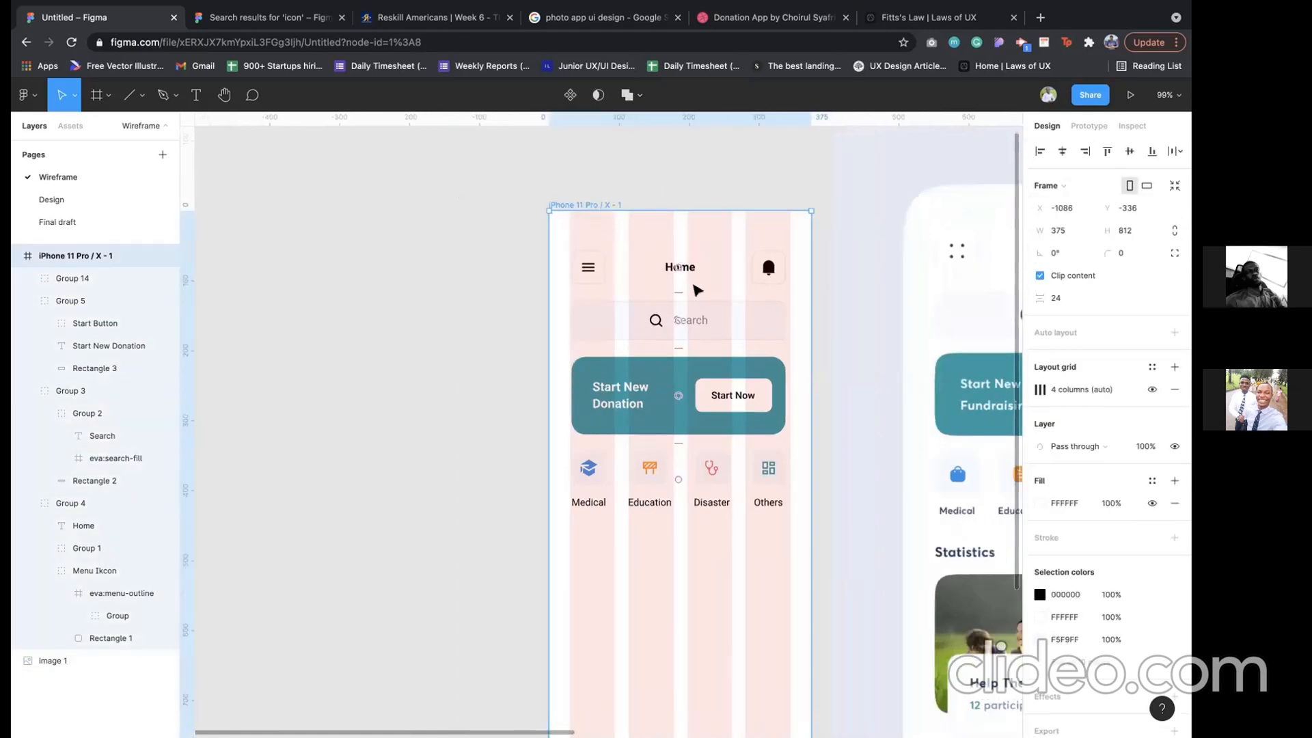
{"action": "left_click", "coordinate": [599, 276]}
{"action": "scroll", "coordinate": [594, 276], "scroll_direction": "up", "scroll_amount": 5}
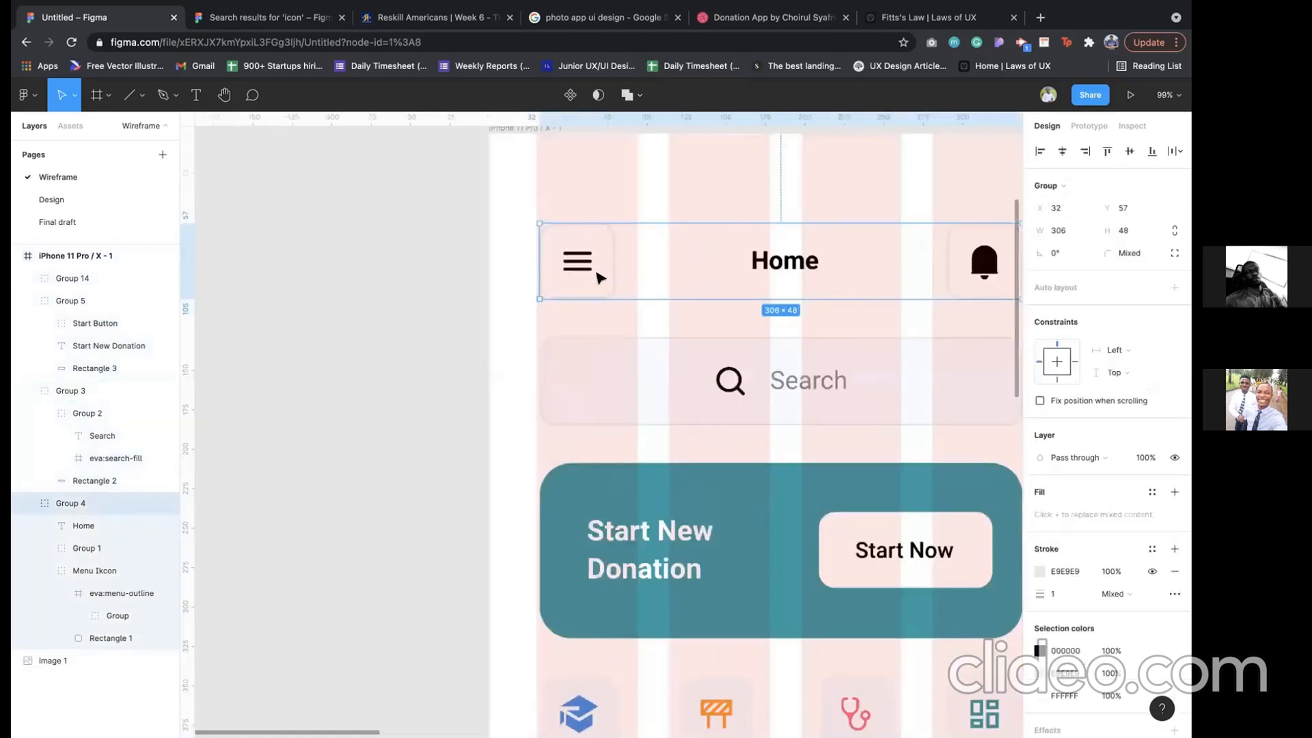
{"action": "double_click", "coordinate": [577, 272]}
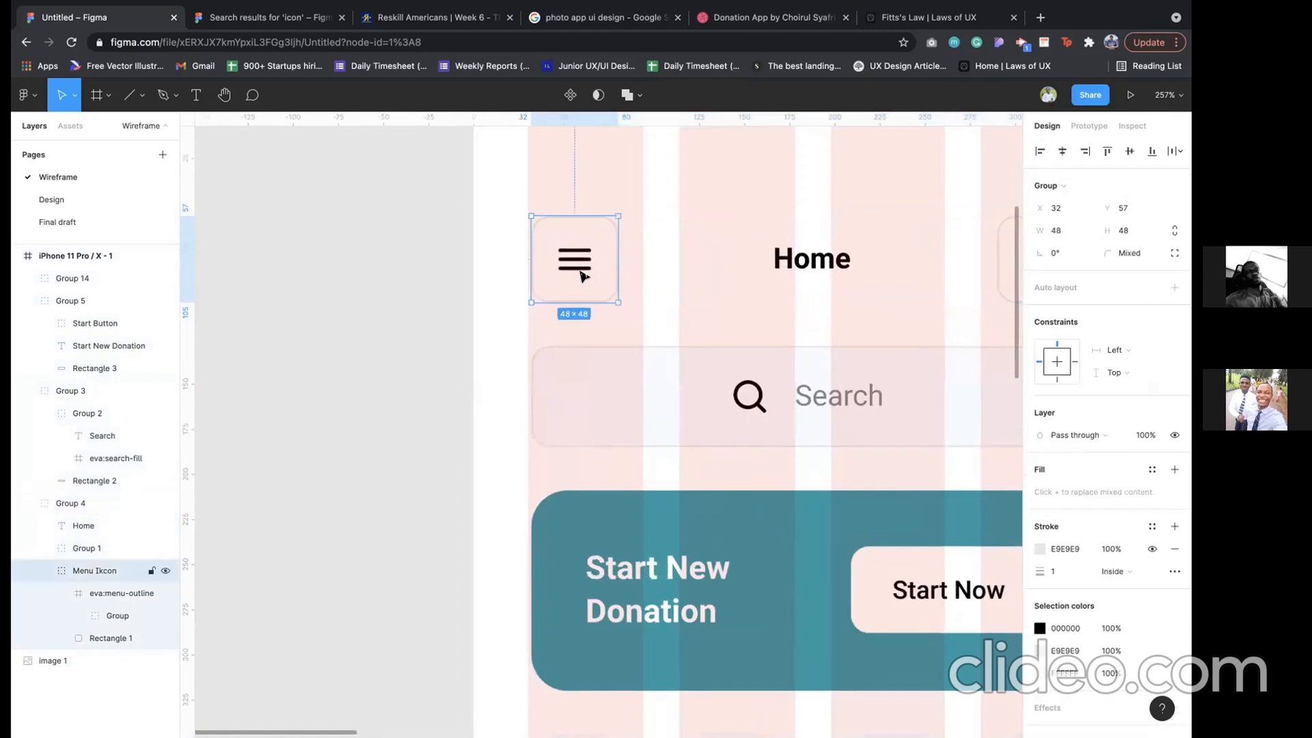
{"action": "key", "text": "Left"}
{"action": "key", "text": "Left"}
{"action": "key", "text": "Left"}
{"action": "key", "text": "Left"}
{"action": "key", "text": "Right"}
{"action": "key", "text": "Right"}
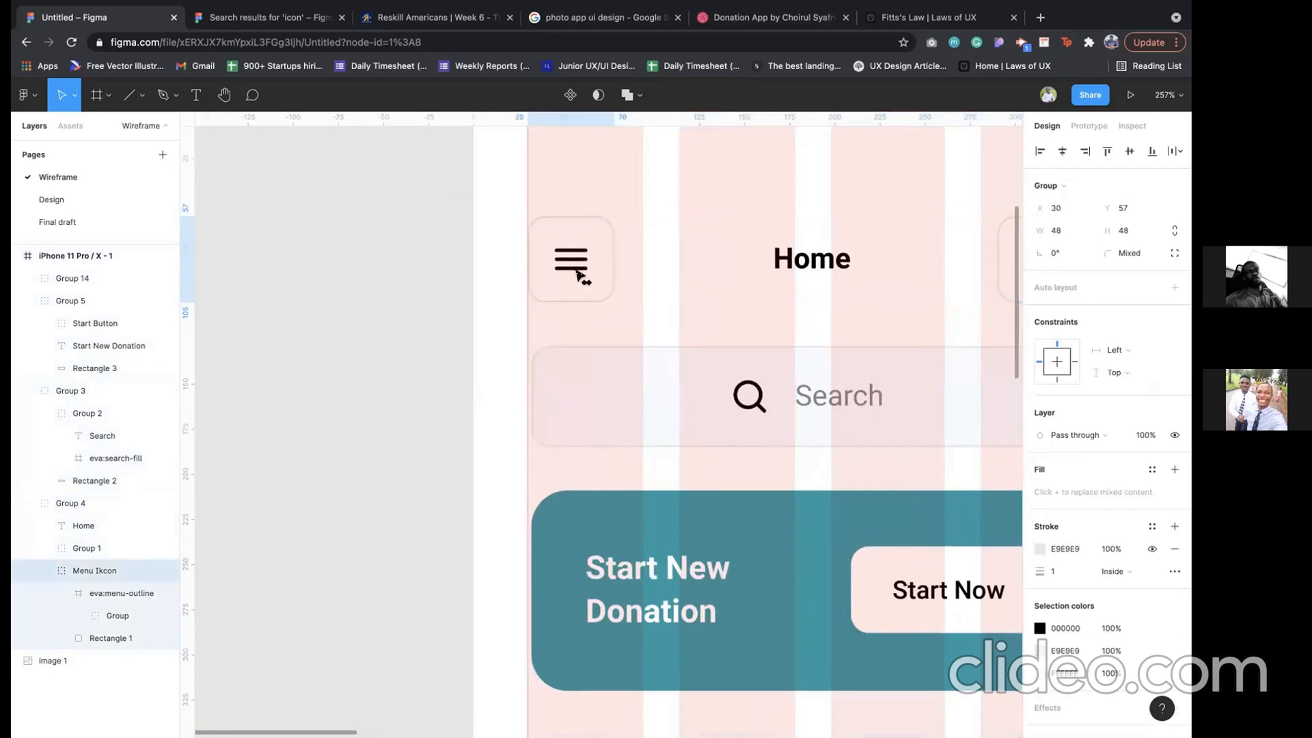
- Nudge the search bar group and the Start New Donation banner group to X 30, aligned with the first column's edge
{"action": "left_click", "coordinate": [627, 393]}
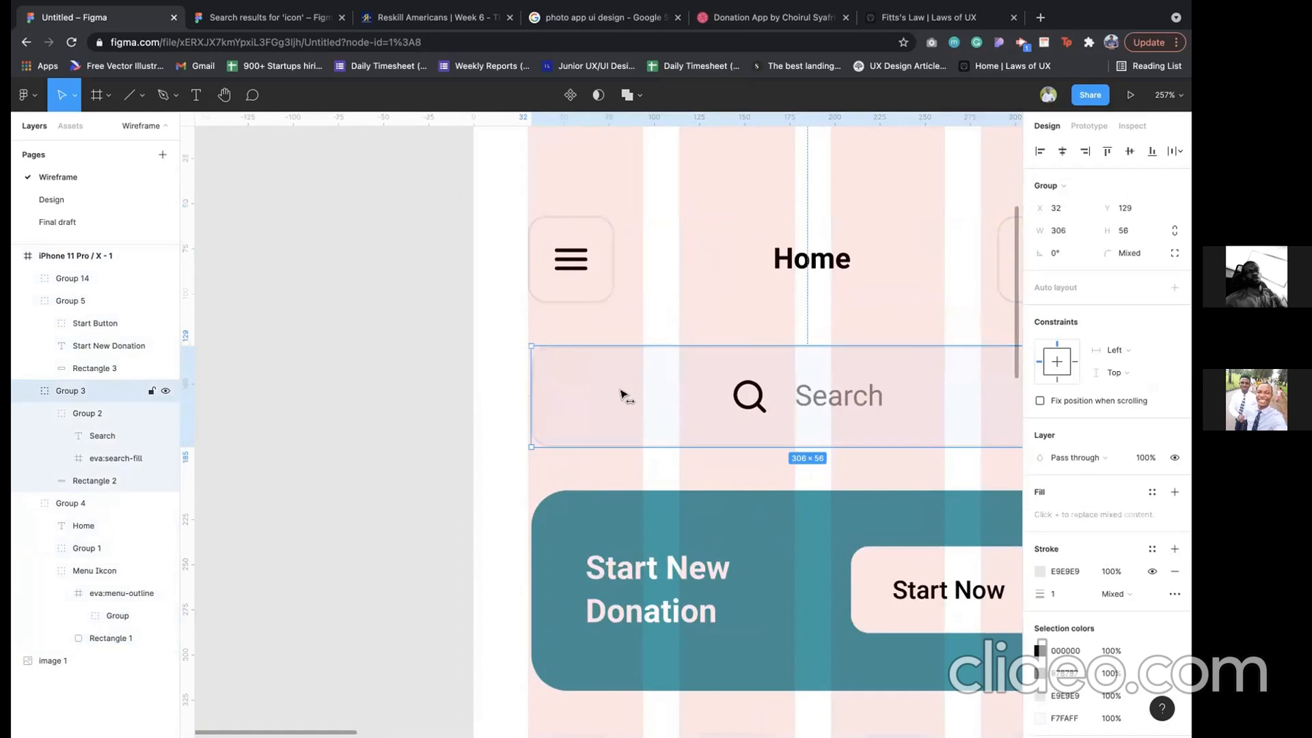
{"action": "left_click", "coordinate": [657, 564]}
{"action": "key", "text": "Left"}
{"action": "key", "text": "Left"}
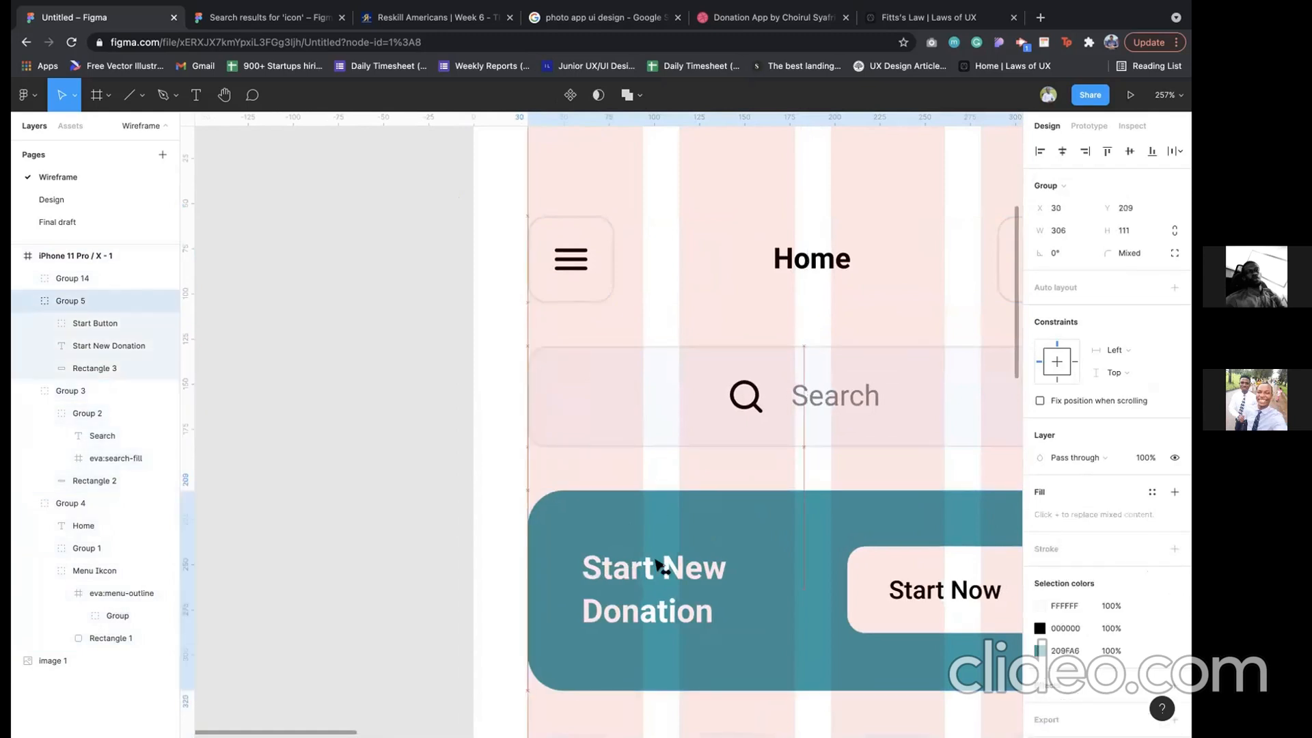
- Move the bell icon group to X 297 so it meets the outer edge of the last grid column
{"action": "scroll", "coordinate": [715, 528], "scroll_direction": "down", "scroll_amount": 5}
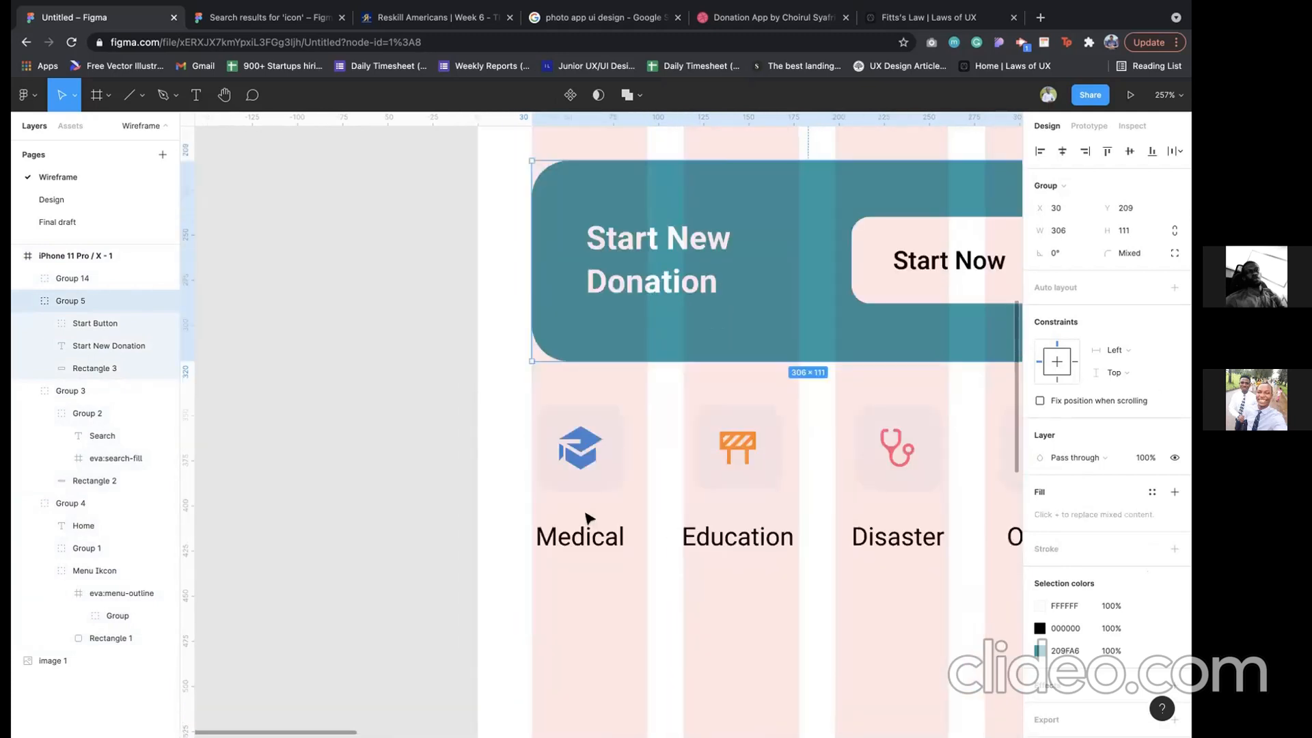
{"action": "scroll", "coordinate": [583, 515], "scroll_direction": "down", "scroll_amount": 5}
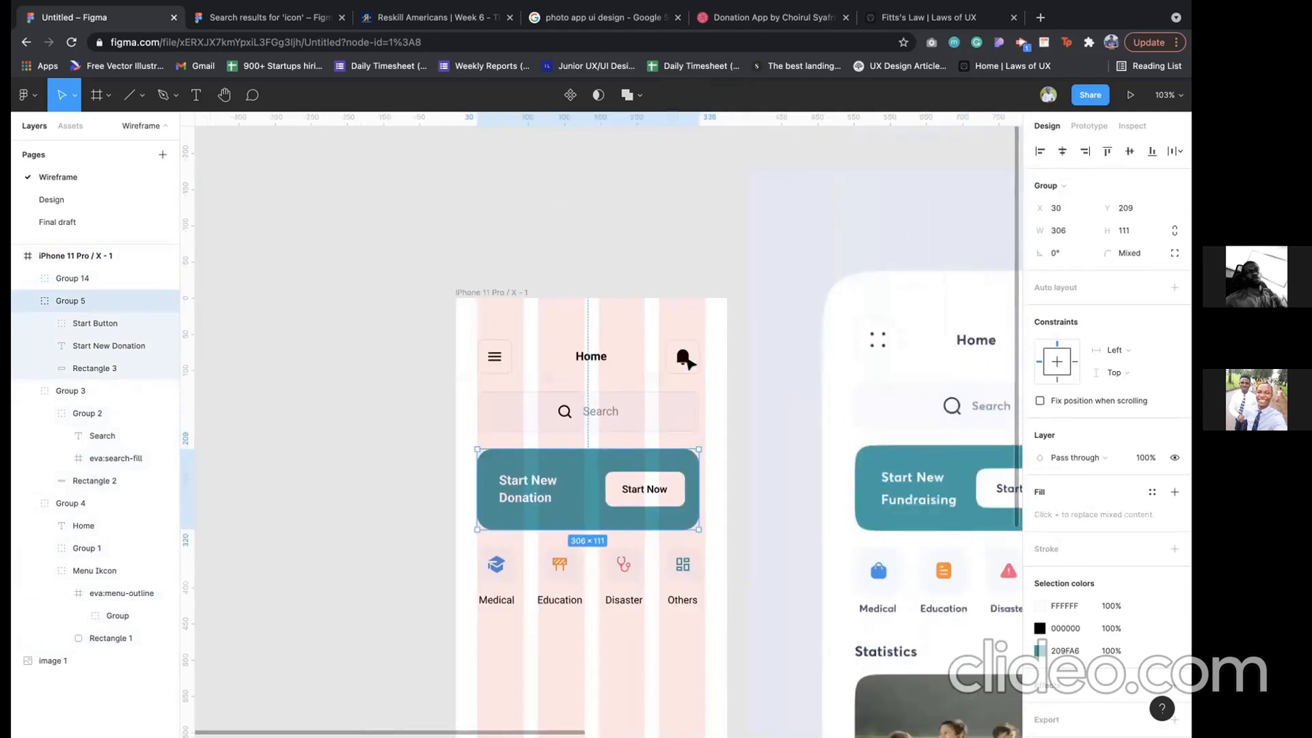
{"action": "scroll", "coordinate": [687, 363], "scroll_direction": "up", "scroll_amount": 1}
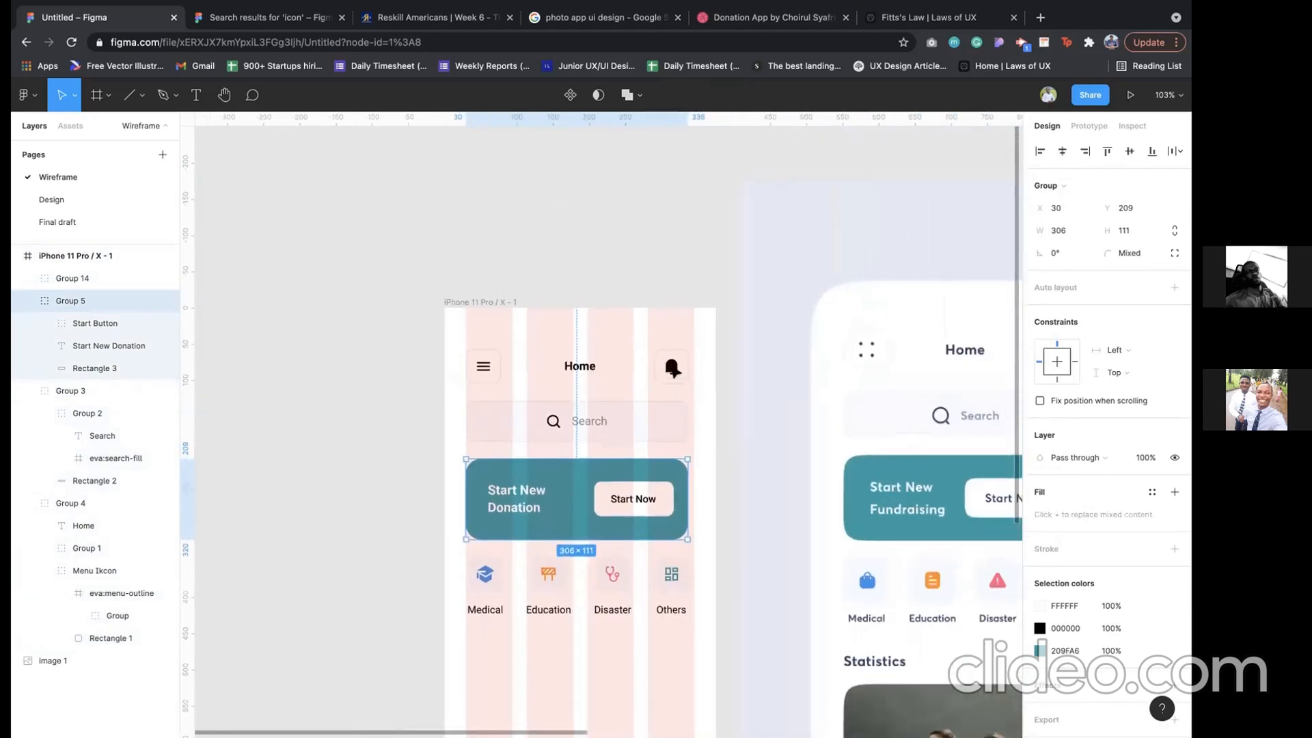
{"action": "left_click", "coordinate": [679, 372]}
{"action": "double_click", "coordinate": [679, 371]}
{"action": "left_click_drag", "start_coordinate": [679, 372], "coordinate": [684, 371]}
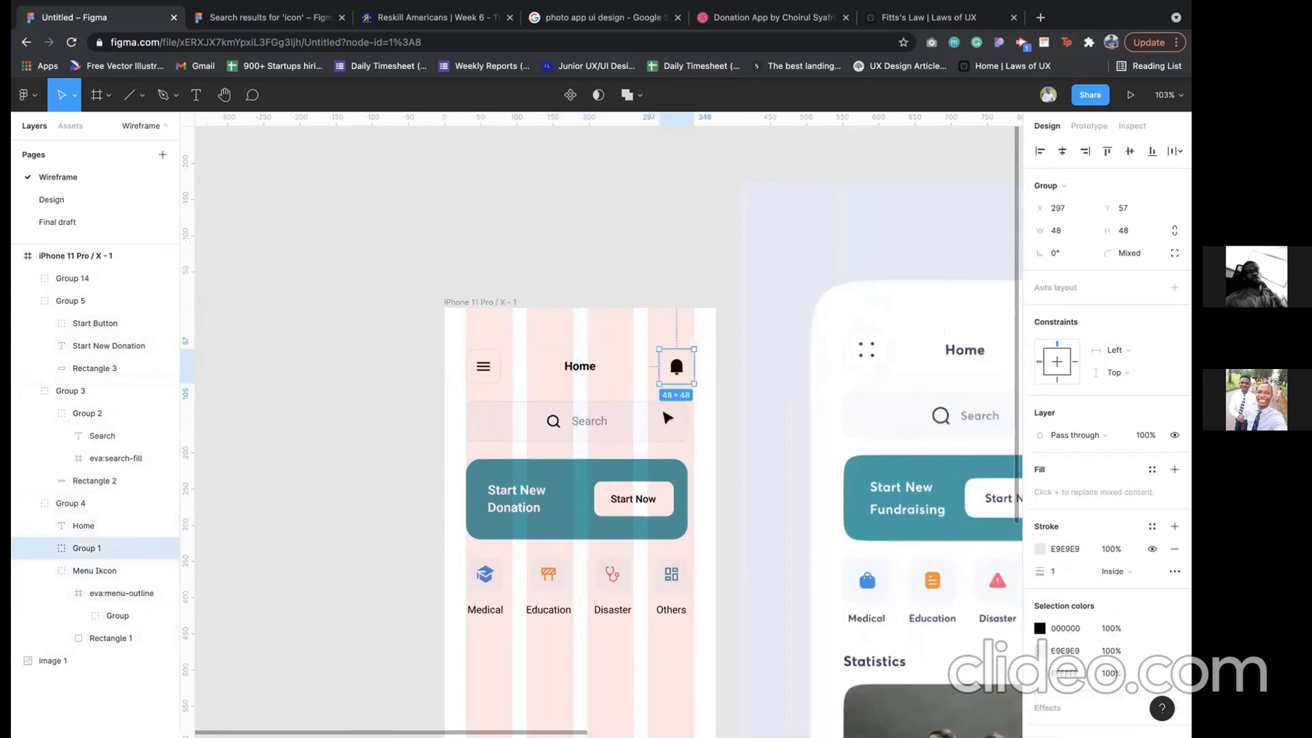
- Widen the background rectangles of the search bar and the Start New Donation banner to 315, reaching the last column's edge
{"action": "left_click", "coordinate": [666, 426]}
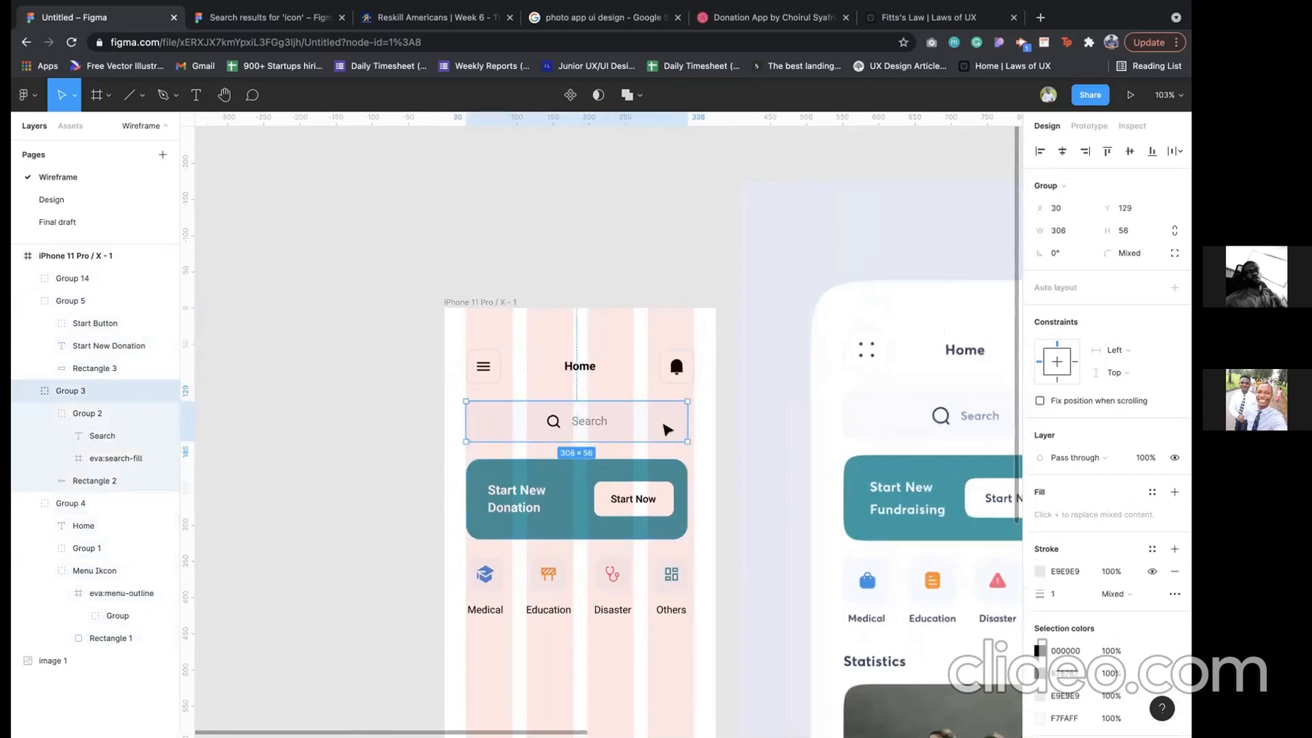
{"action": "double_click", "coordinate": [667, 429]}
{"action": "left_click_drag", "start_coordinate": [687, 418], "coordinate": [692, 417]}
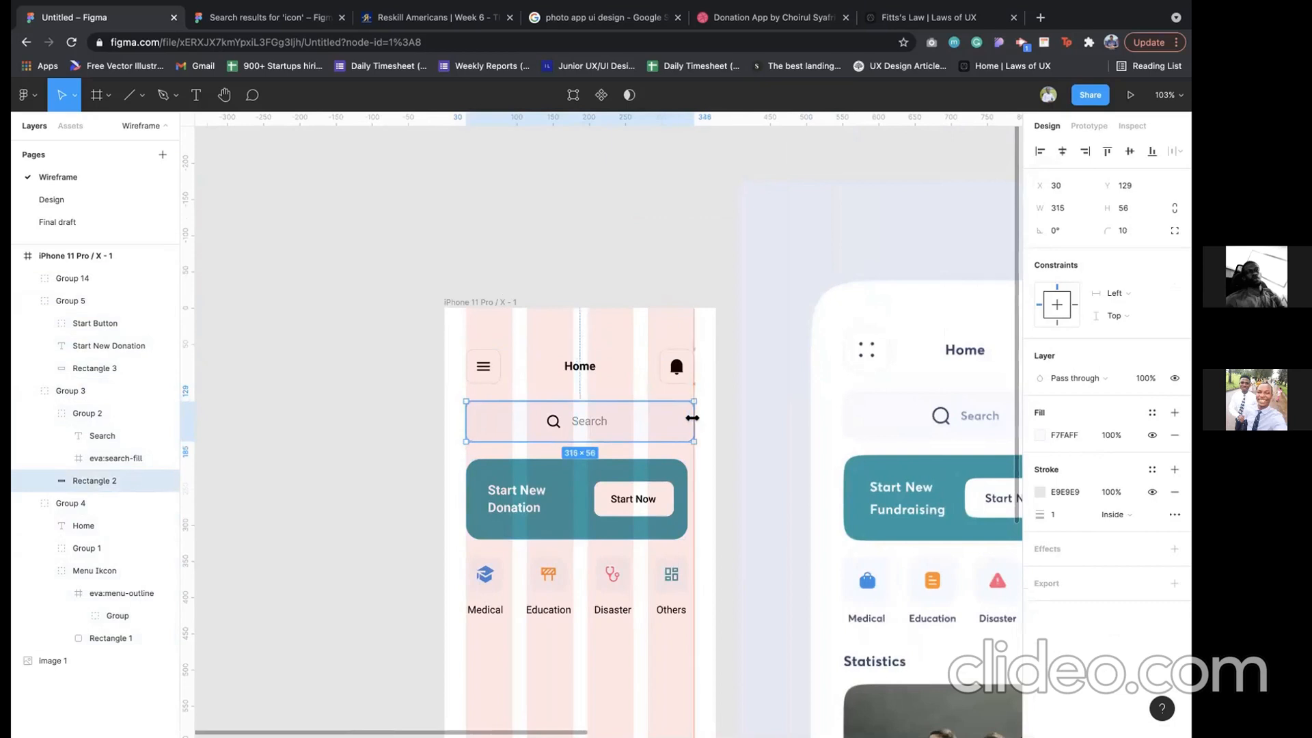
{"action": "left_click", "coordinate": [680, 476]}
{"action": "double_click", "coordinate": [681, 480]}
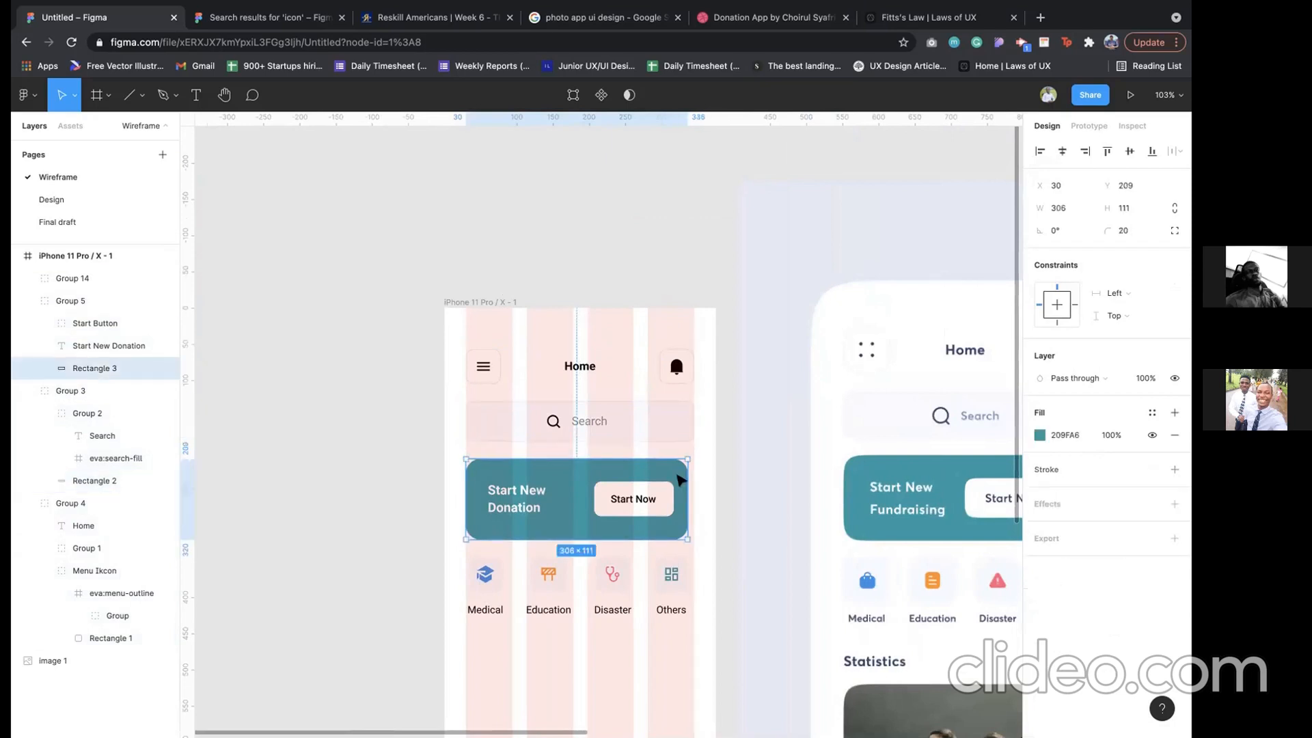
{"action": "left_click_drag", "start_coordinate": [687, 480], "coordinate": [694, 480]}
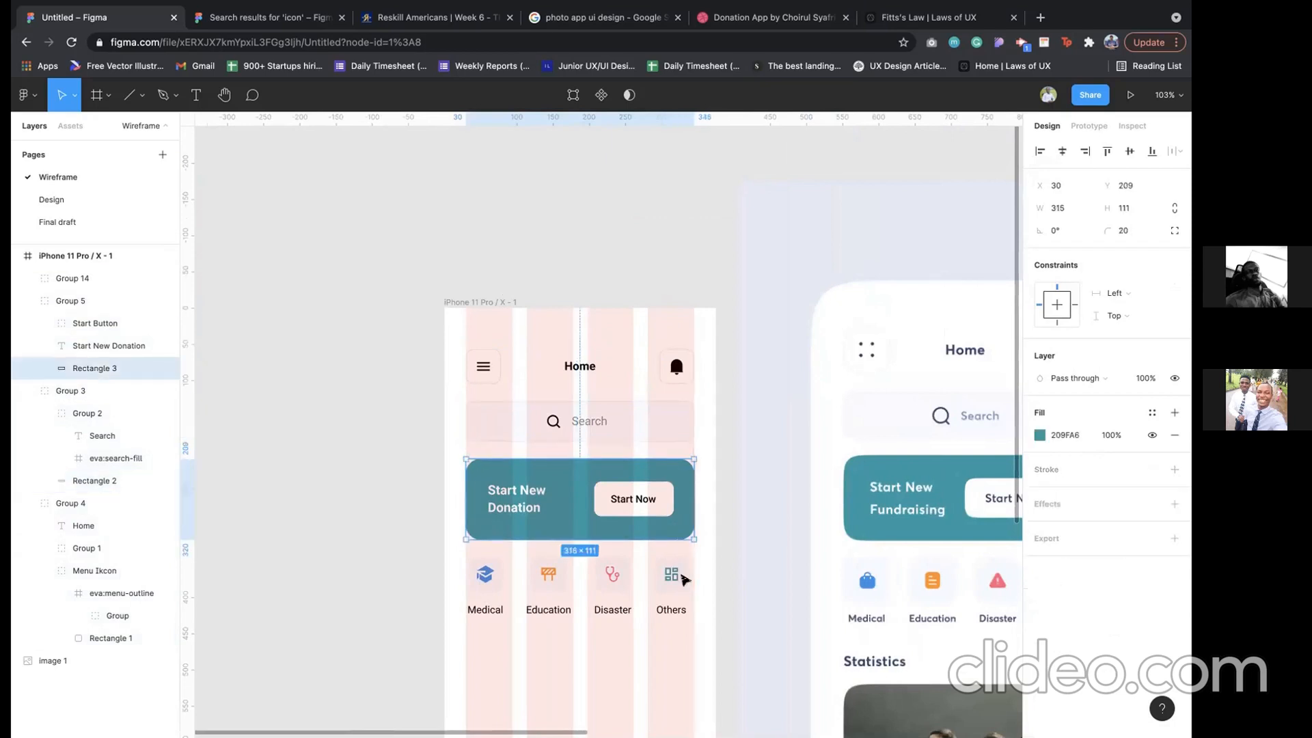
- Increase the spacing between the Medical, Education, Disaster and Others category items to 33
{"action": "left_click", "coordinate": [685, 579]}
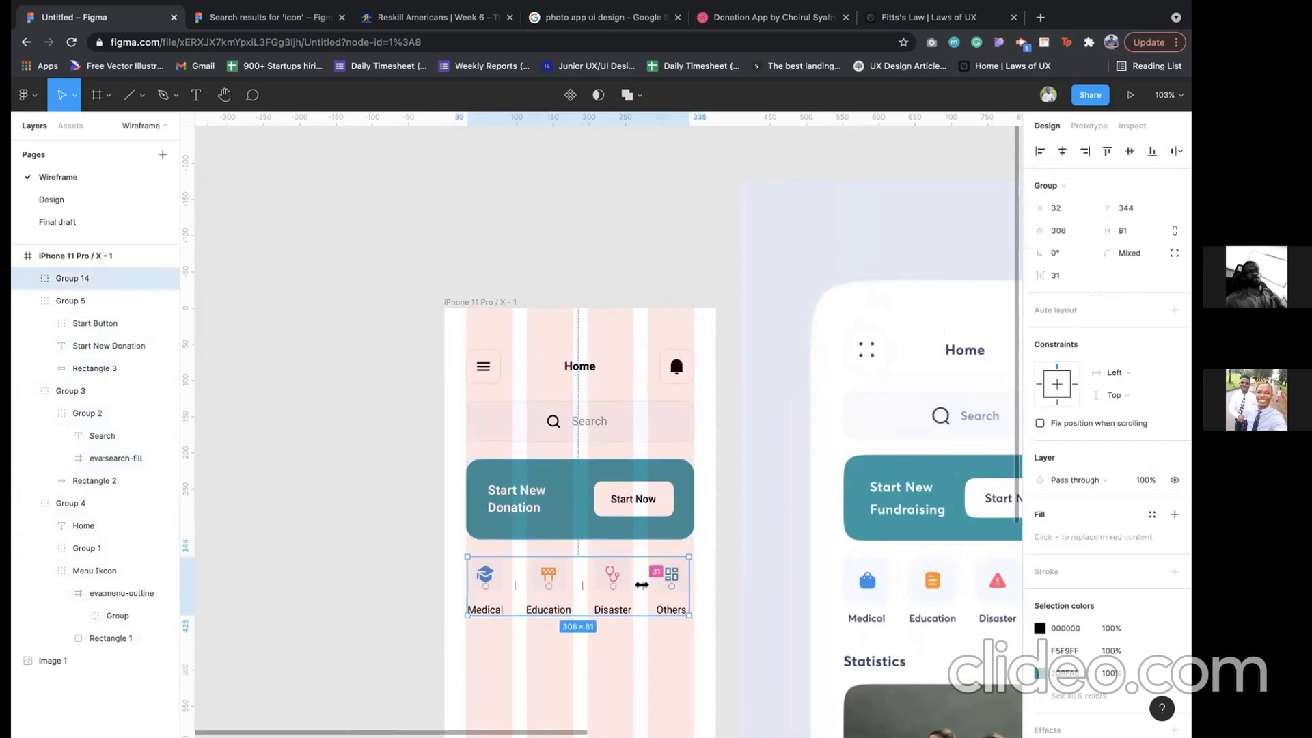
{"action": "left_click_drag", "start_coordinate": [645, 585], "coordinate": [646, 583]}
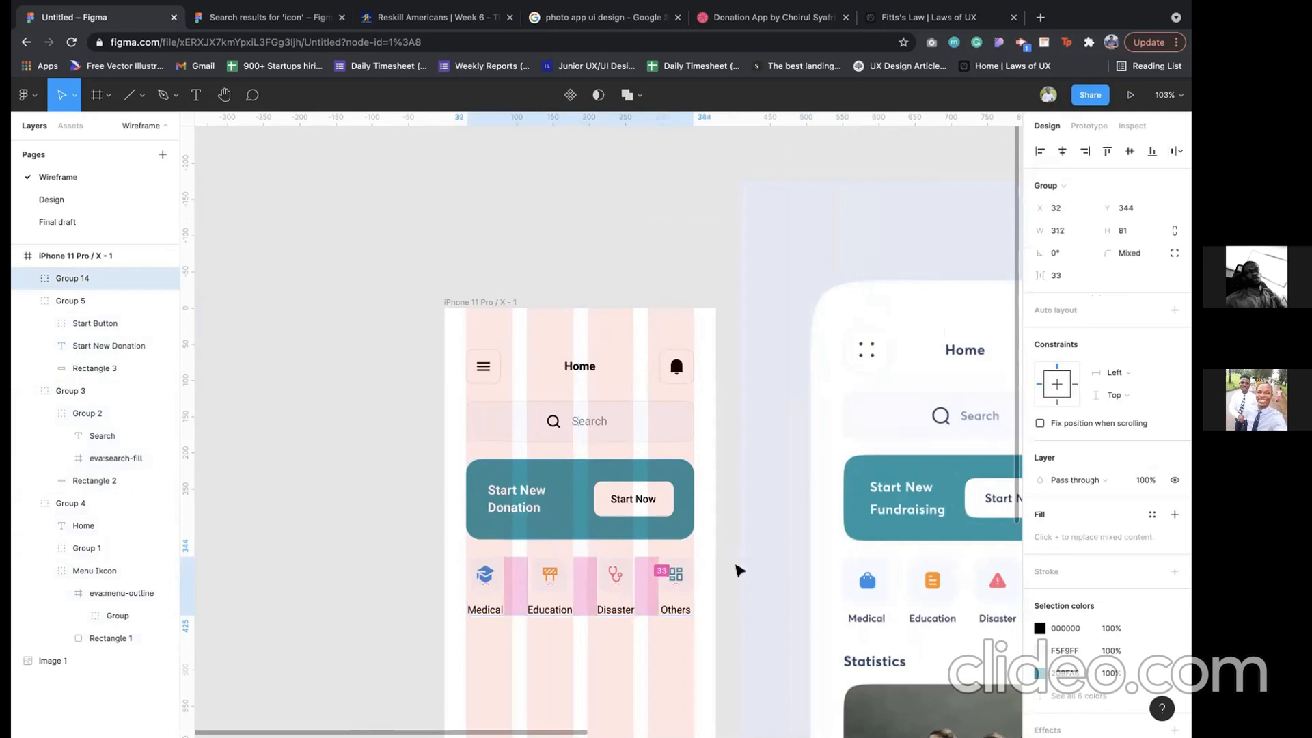
{"action": "scroll", "coordinate": [738, 571], "scroll_direction": "down", "scroll_amount": 1}
{"action": "scroll", "coordinate": [738, 567], "scroll_direction": "down", "scroll_amount": 5}
{"action": "scroll", "coordinate": [615, 519], "scroll_direction": "left", "scroll_amount": 2}
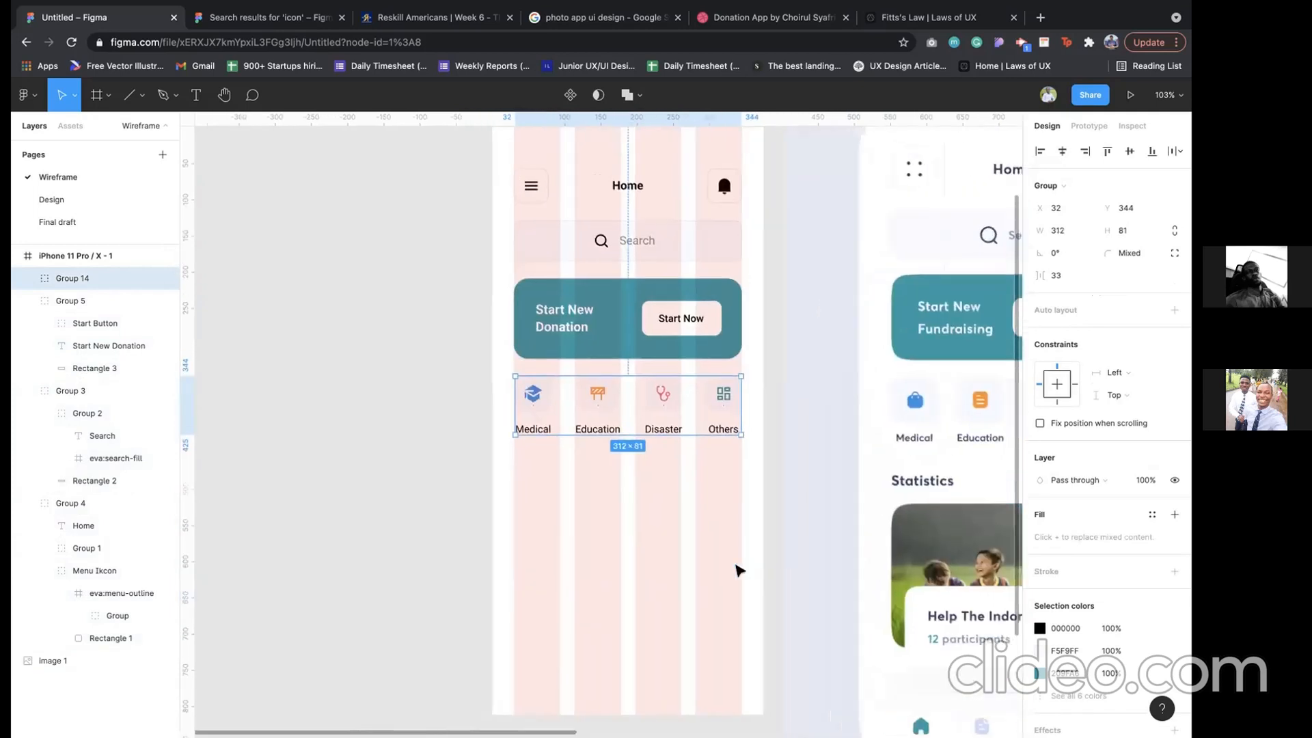
{"action": "left_click", "coordinate": [515, 483]}
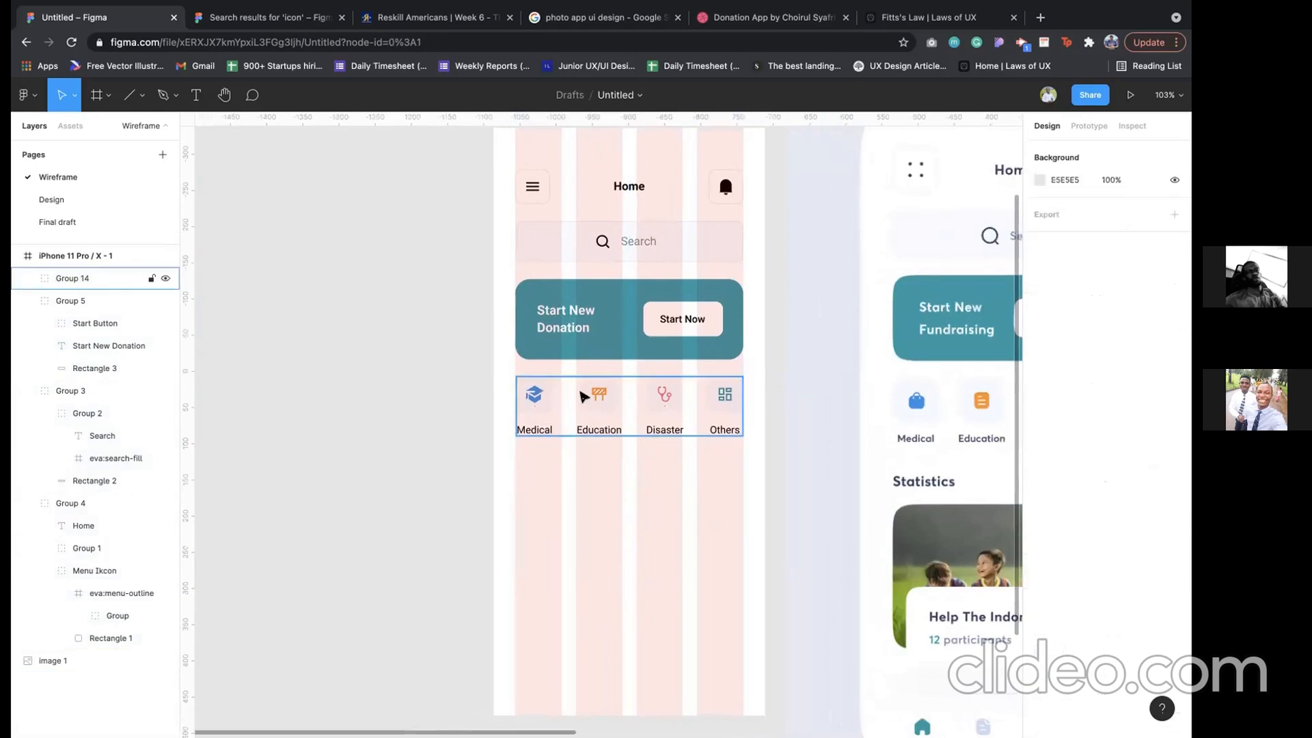
- Hide the four-column layout grid on the iPhone 11 Pro / X frame and deselect the frame
{"action": "scroll", "coordinate": [582, 396], "scroll_direction": "down", "scroll_amount": 5}
{"action": "scroll", "coordinate": [595, 307], "scroll_direction": "up", "scroll_amount": 1}
{"action": "left_click", "coordinate": [582, 284]}
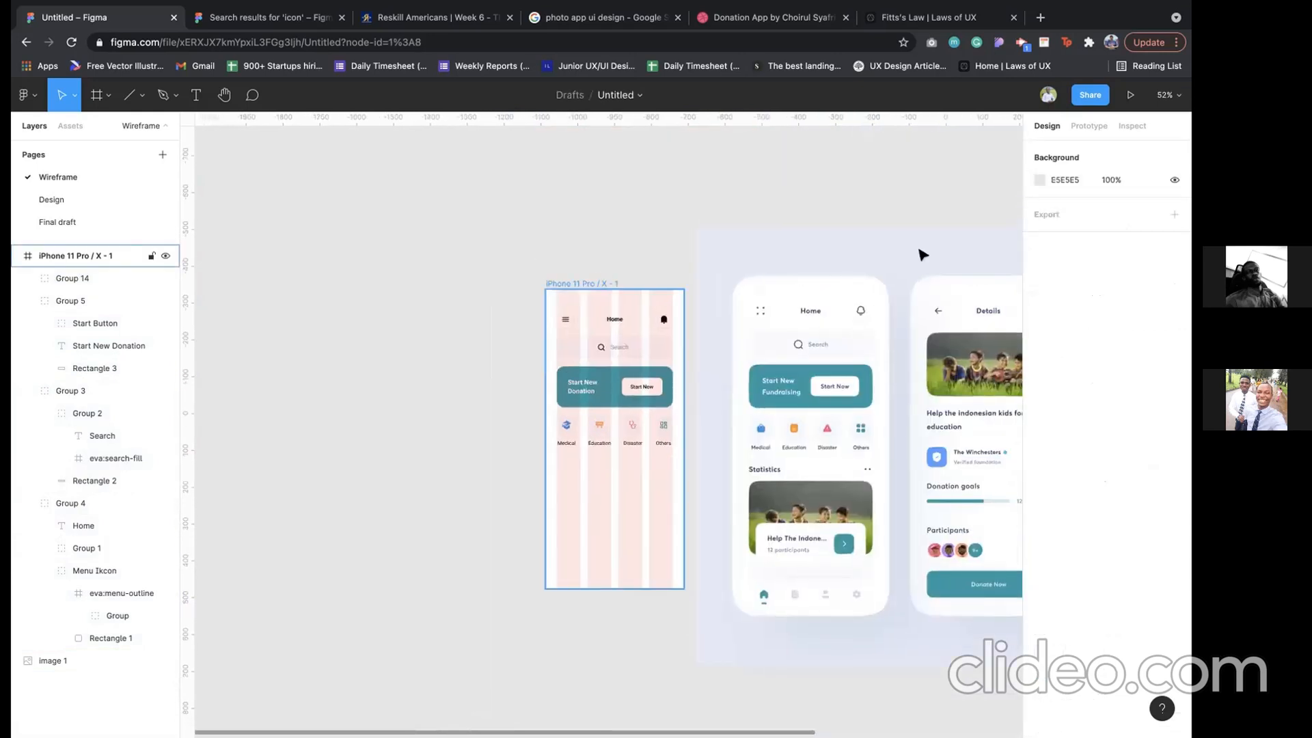
{"action": "left_click", "coordinate": [1152, 392]}
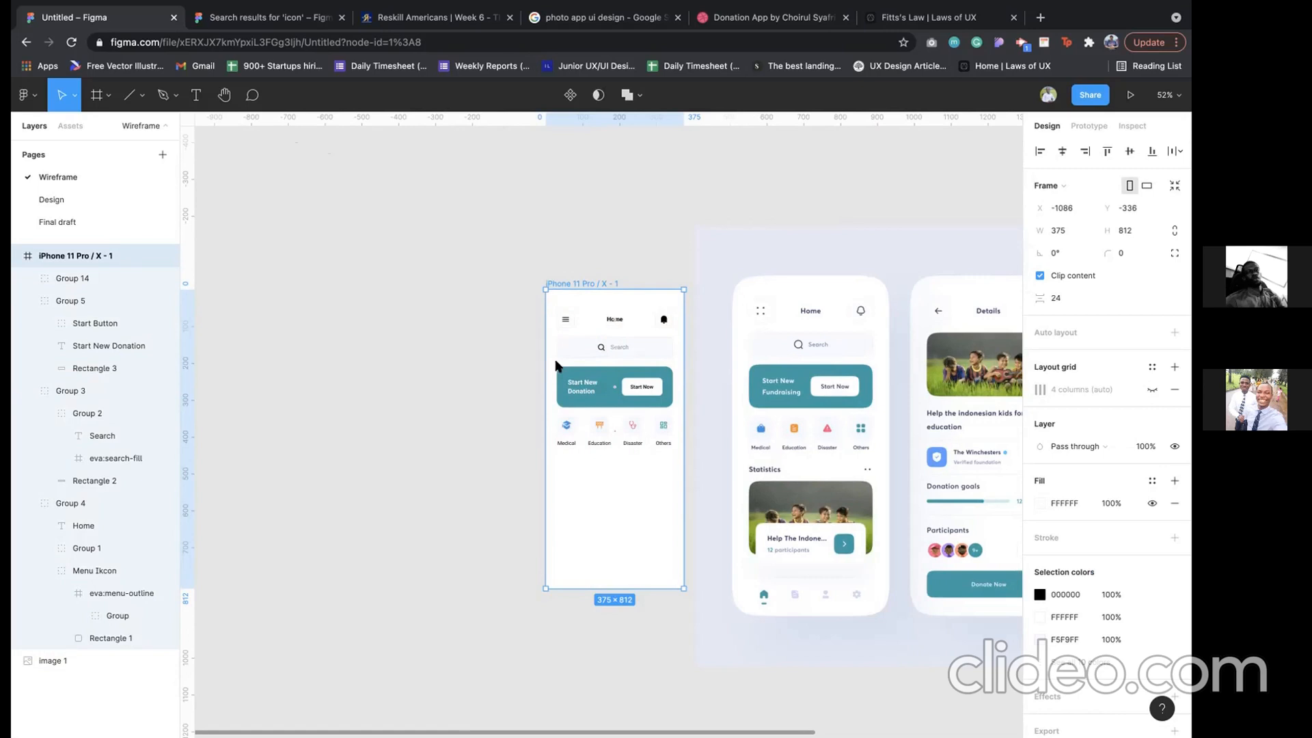
{"action": "scroll", "coordinate": [554, 369], "scroll_direction": "right", "scroll_amount": 2}
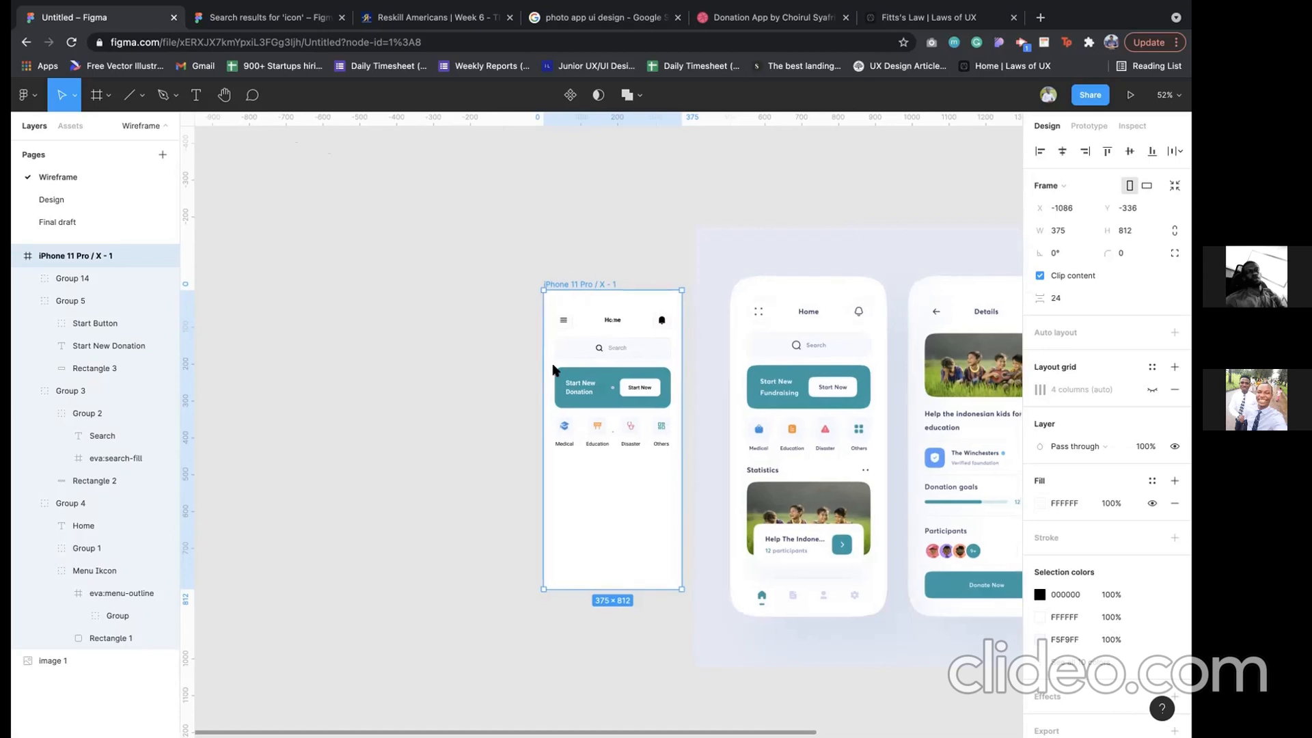
{"action": "left_click", "coordinate": [629, 266]}
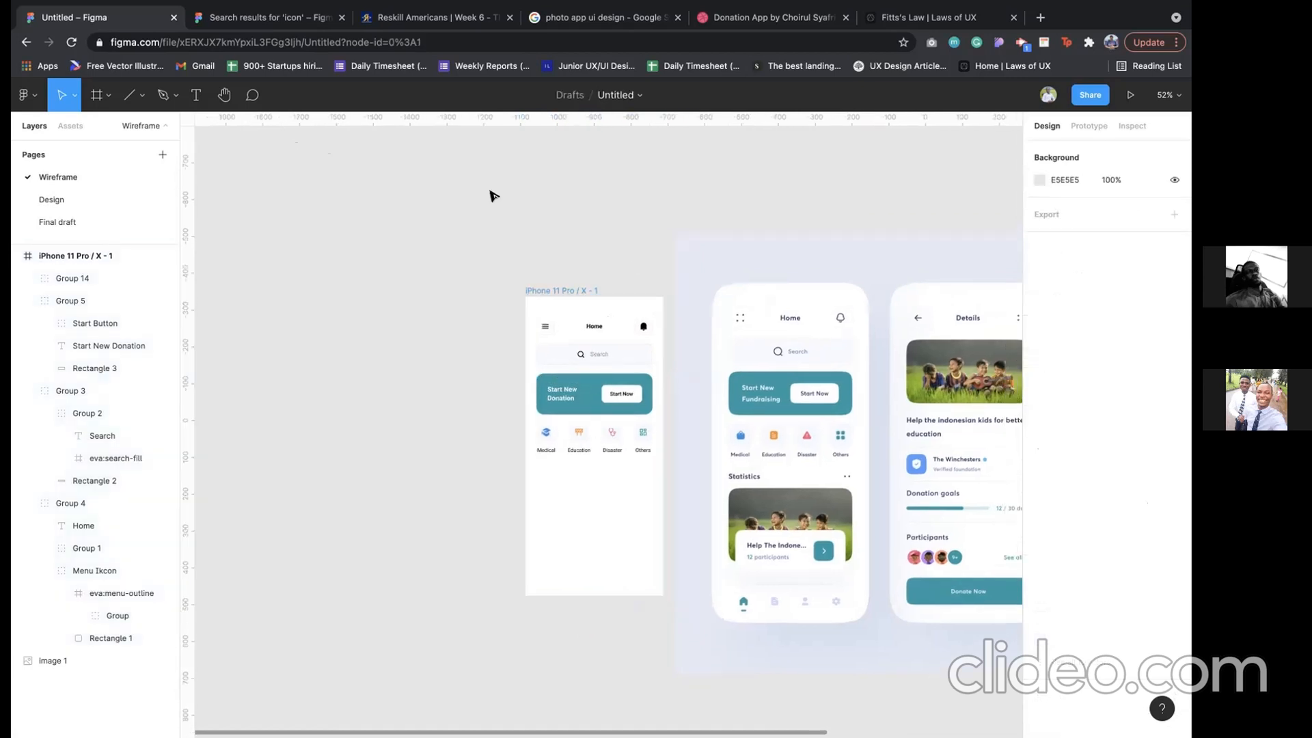